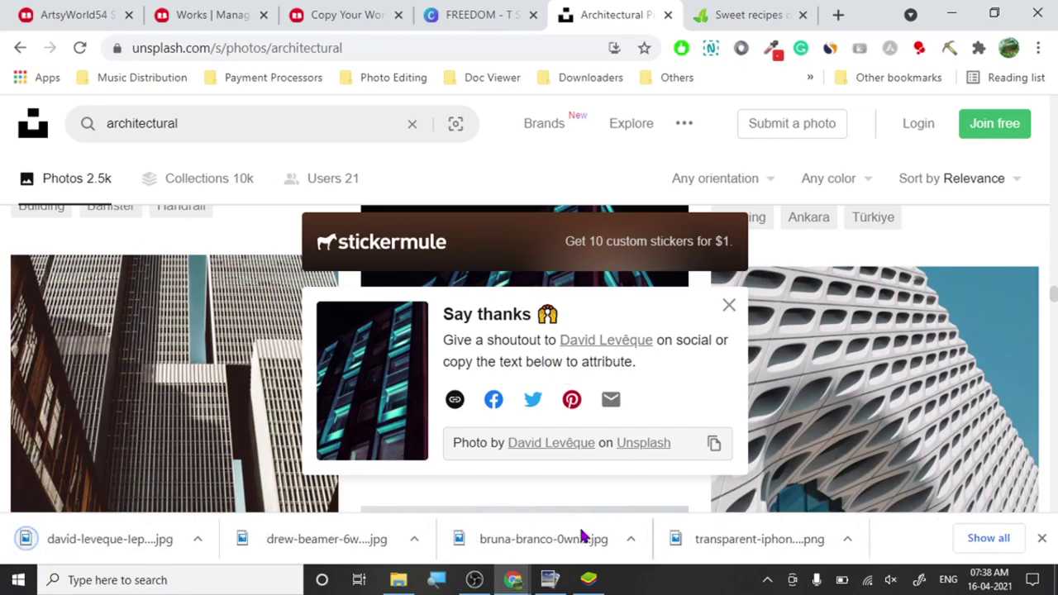
# Switch to BlueStacks, close the open image preview, and import the downloaded dark building photo into Media Manager.
pyautogui.click(579, 457)
pyautogui.click(766, 169)
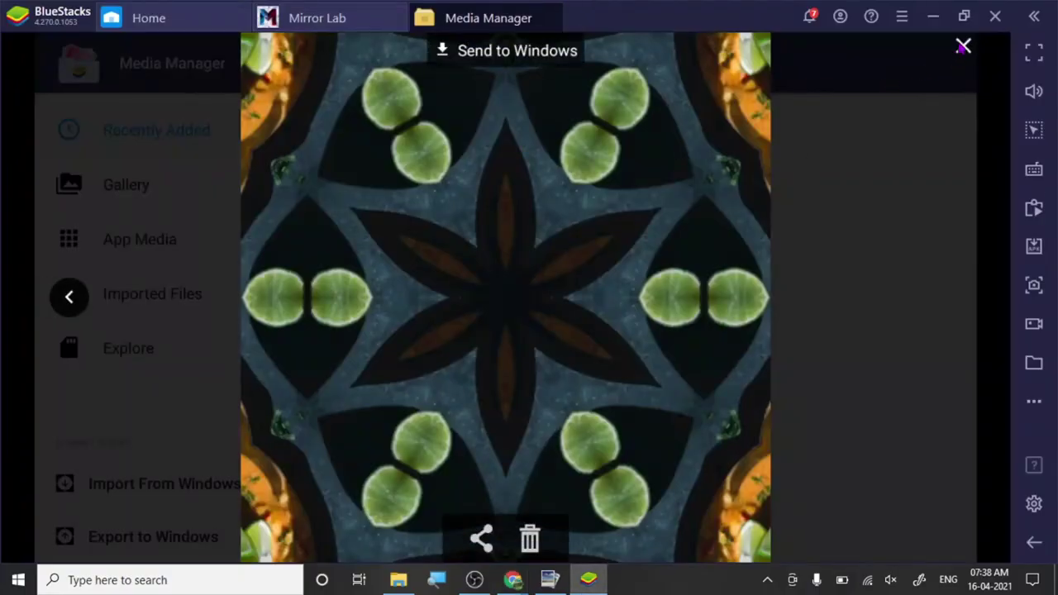
pyautogui.click(963, 47)
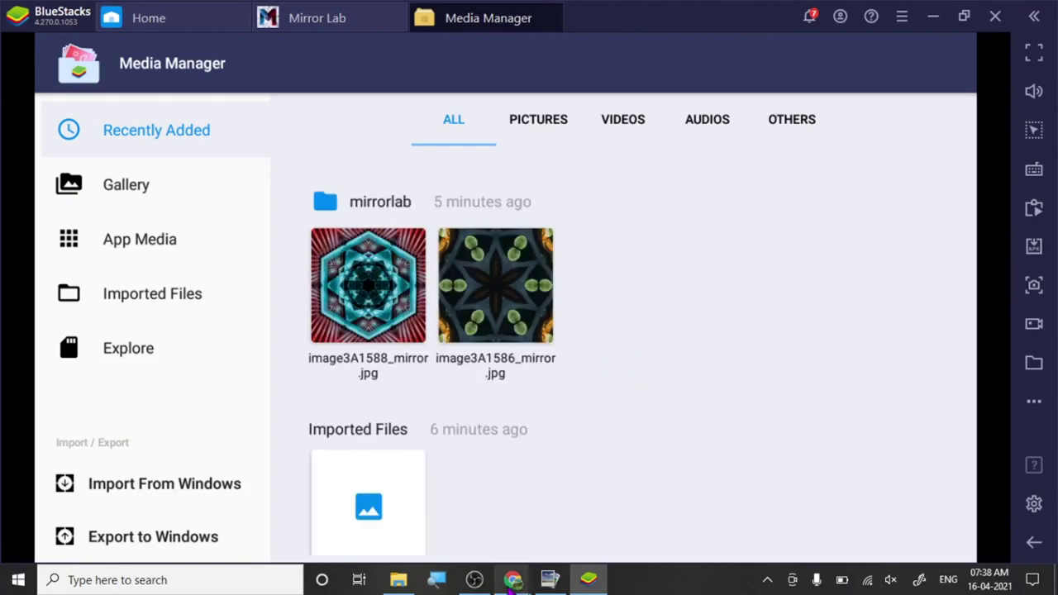
pyautogui.moveTo(513, 581)
pyautogui.click(298, 529)
pyautogui.moveTo(31, 538); pyautogui.dragTo(555, 492)
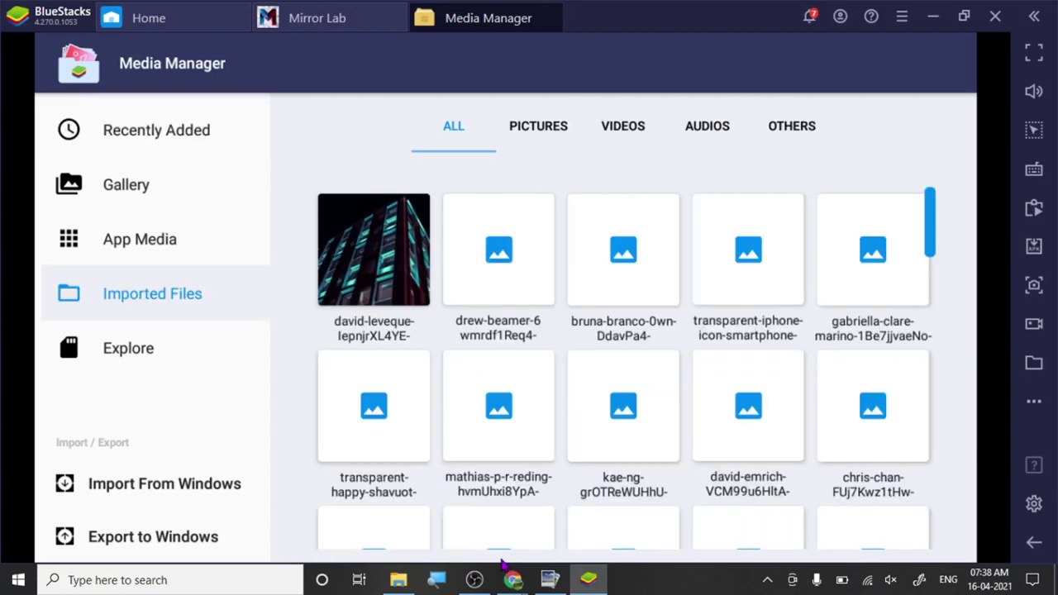
# Load the imported building photo from the gallery into Mirror Lab.
pyautogui.moveTo(513, 579)
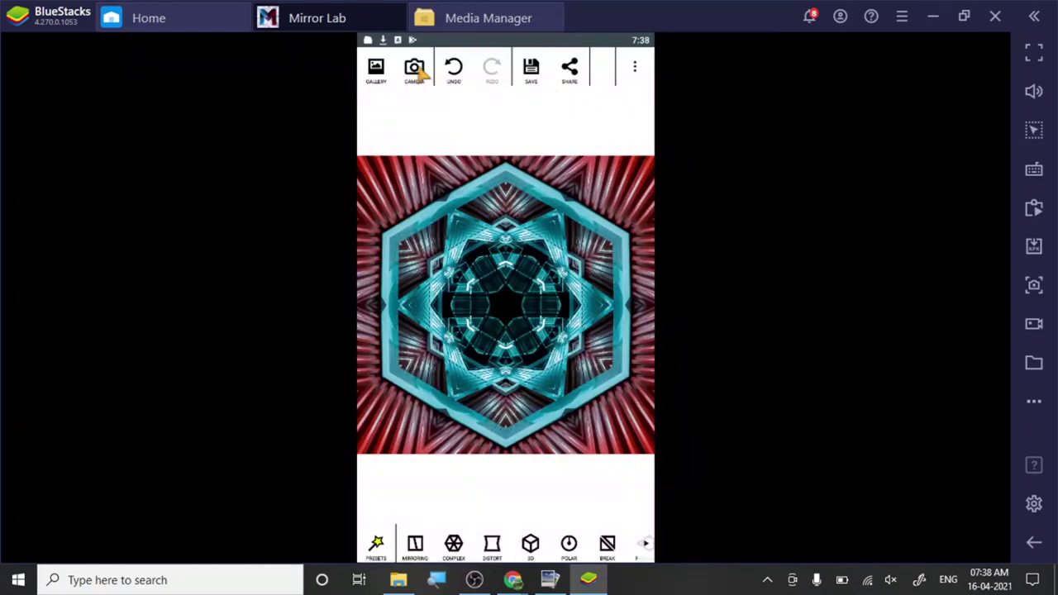
pyautogui.click(373, 71)
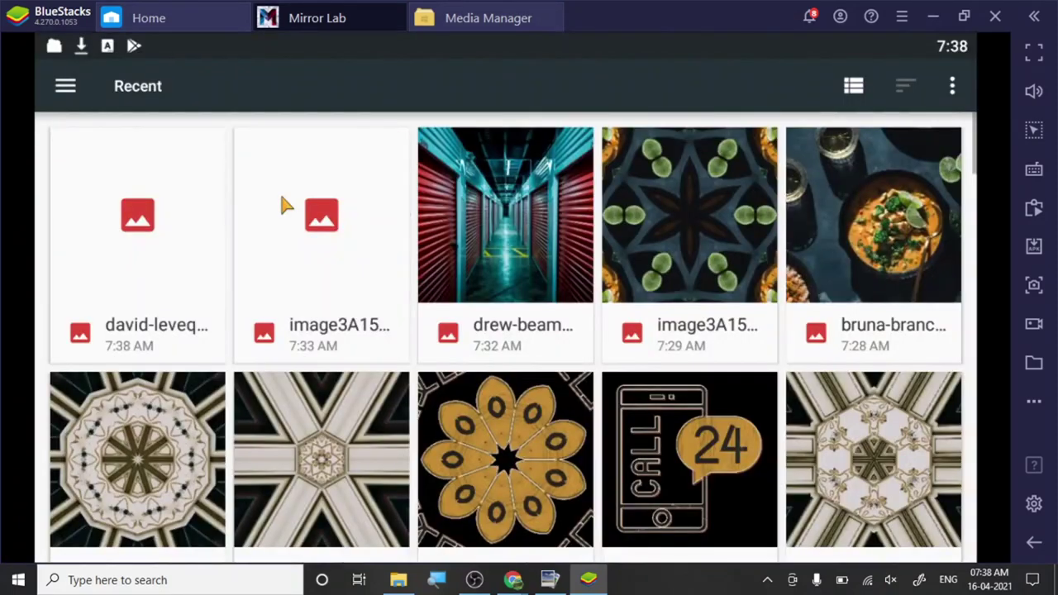
pyautogui.click(185, 282)
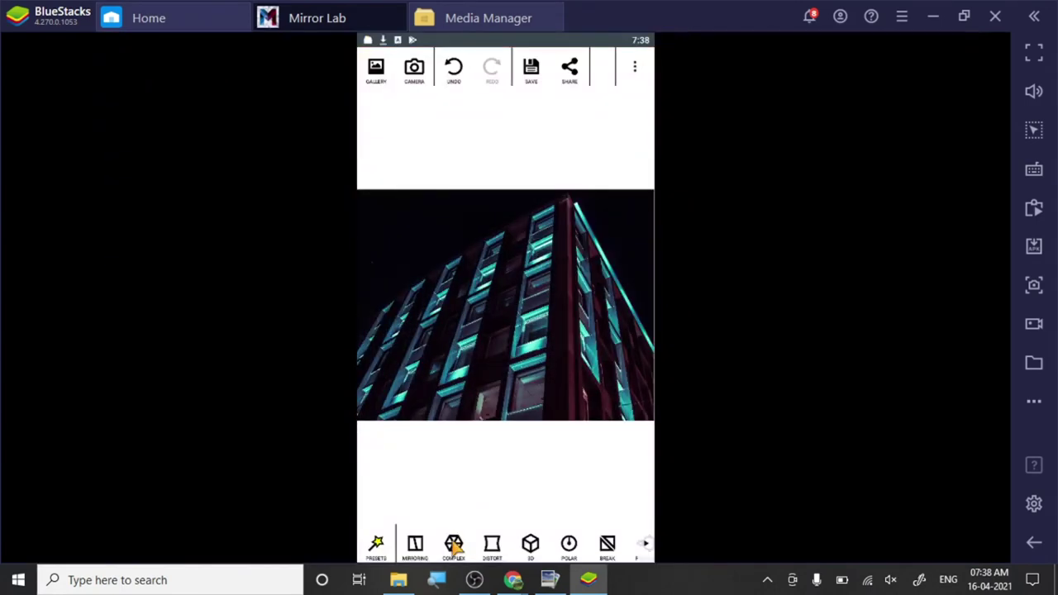
# Apply the complex Kaleidoscope effect to the building photo and save the resulting image.
pyautogui.click(453, 544)
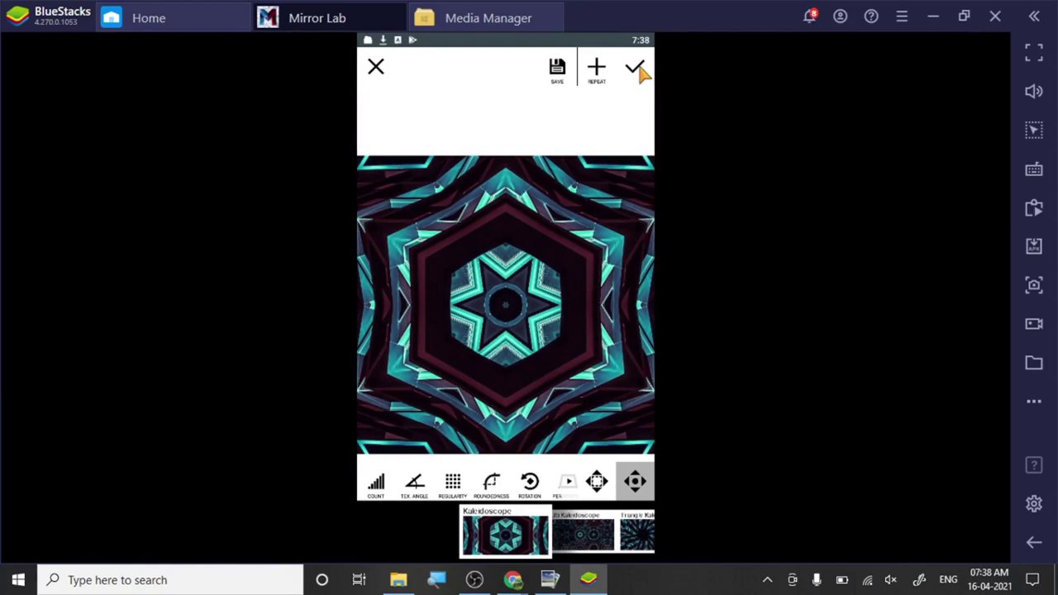
pyautogui.click(636, 69)
pyautogui.click(531, 66)
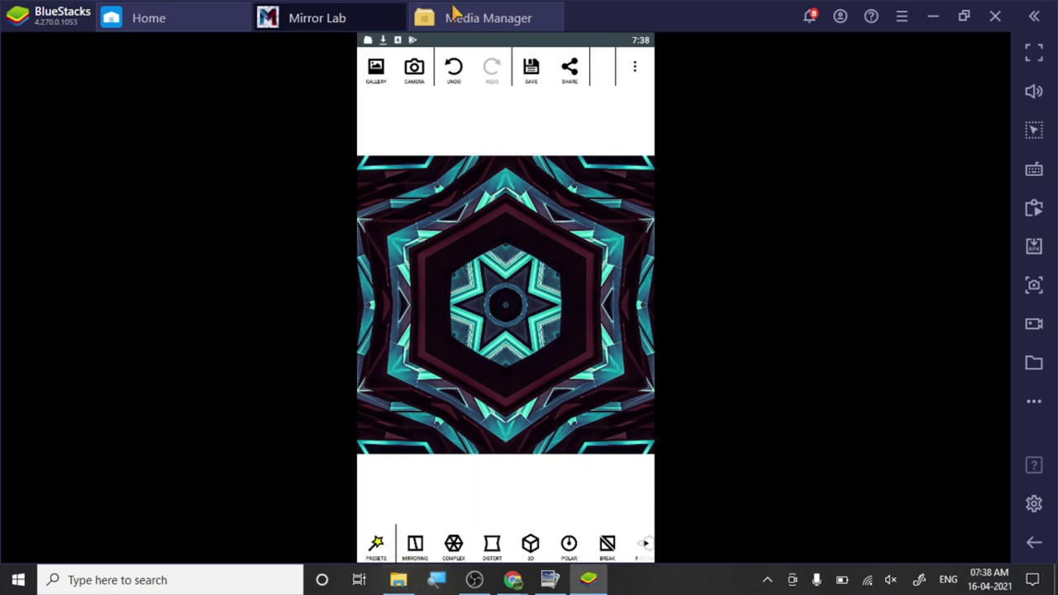
# Export the new kaleidoscope image from Media Manager to the Windows Documents folder as image3A1590_mirror in jpg format.
pyautogui.click(566, 30)
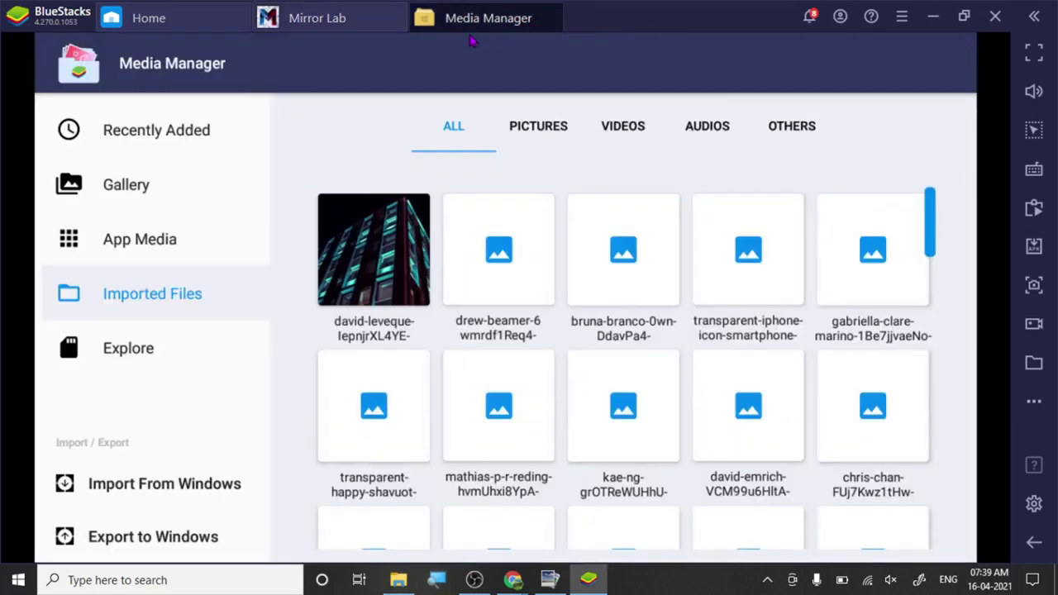
pyautogui.click(142, 135)
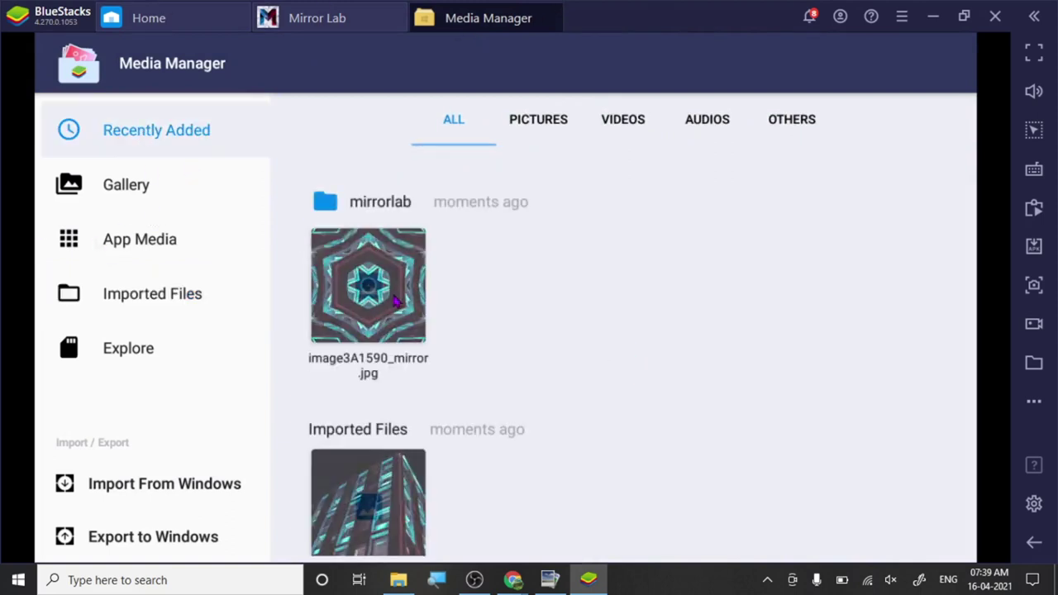
pyautogui.click(400, 293)
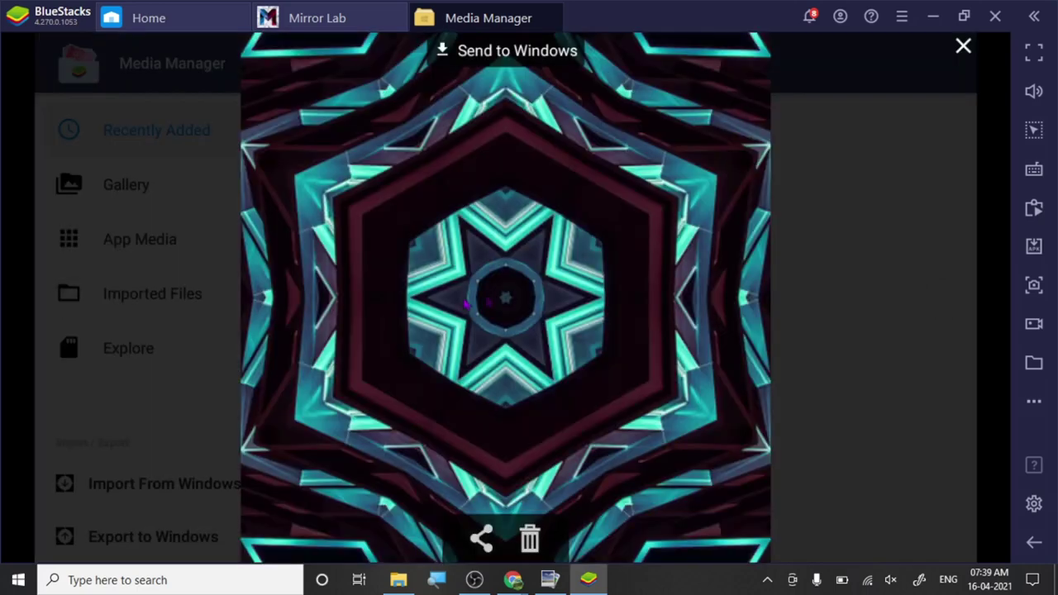
pyautogui.click(495, 52)
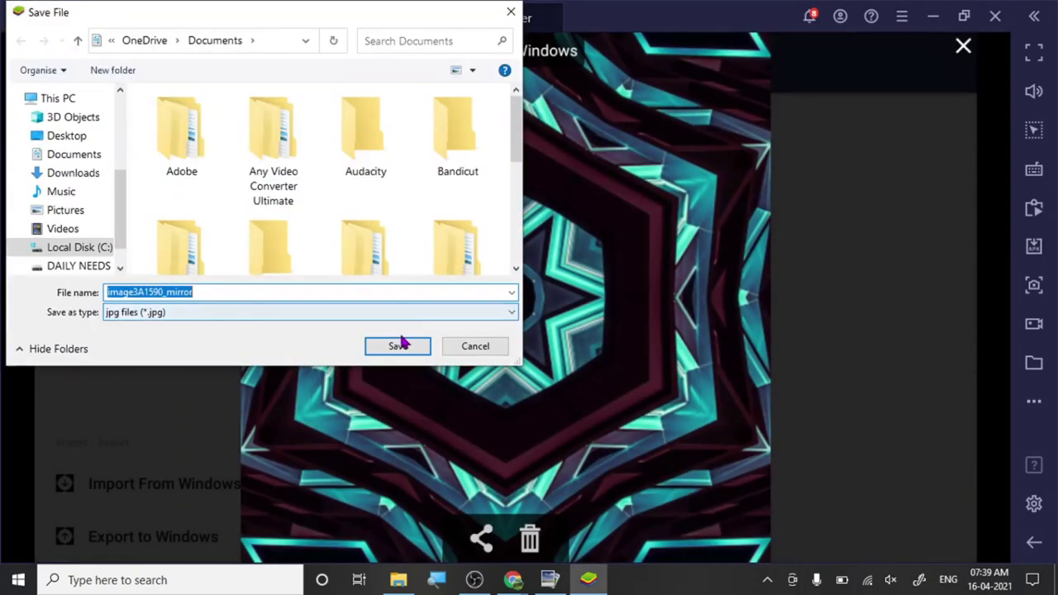
pyautogui.click(401, 345)
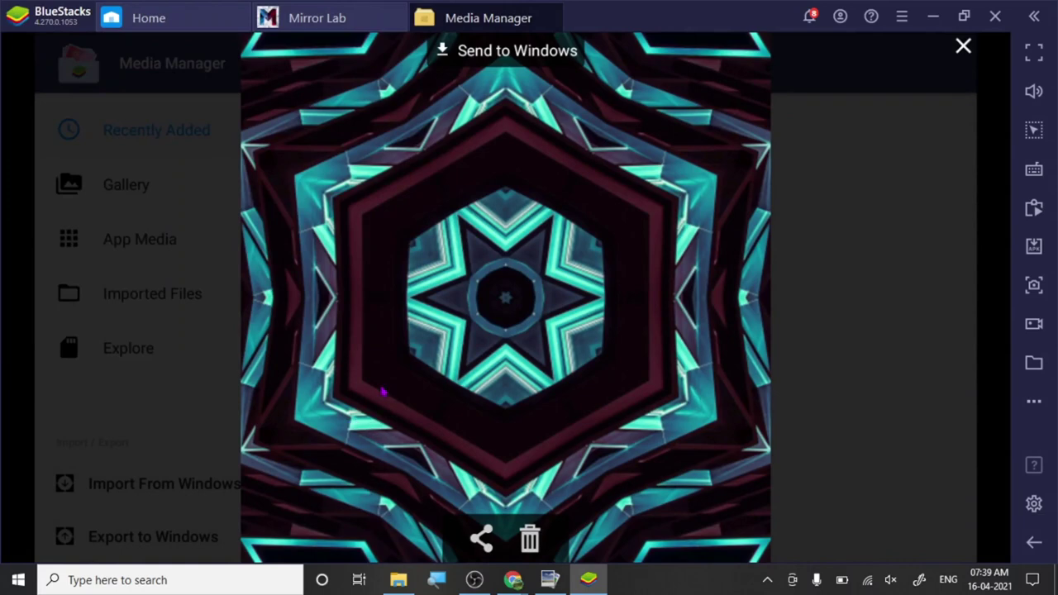
# Load image3A1590_mirror.jpg from the file explorer into PhotoPad and close the earlier red and teal kaleidoscope image.
pyautogui.moveTo(398, 579)
pyautogui.click(389, 546)
pyautogui.moveTo(761, 248); pyautogui.dragTo(545, 505)
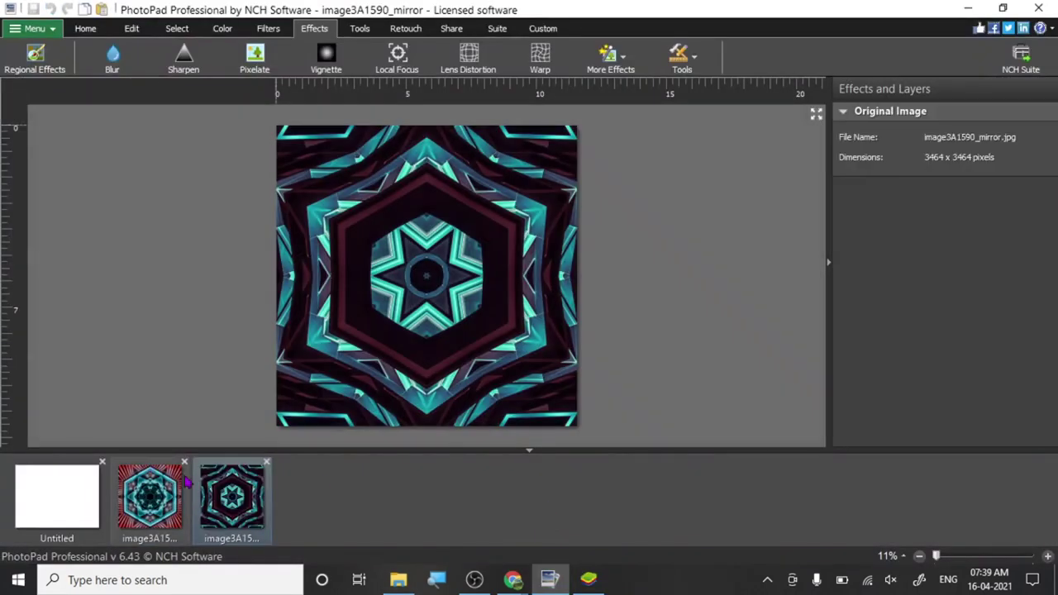
pyautogui.click(183, 462)
# Sharpen the kaleidoscope image by an amount of 50, save it as a high-quality JPEG, and minimize PhotoPad.
pyautogui.click(183, 57)
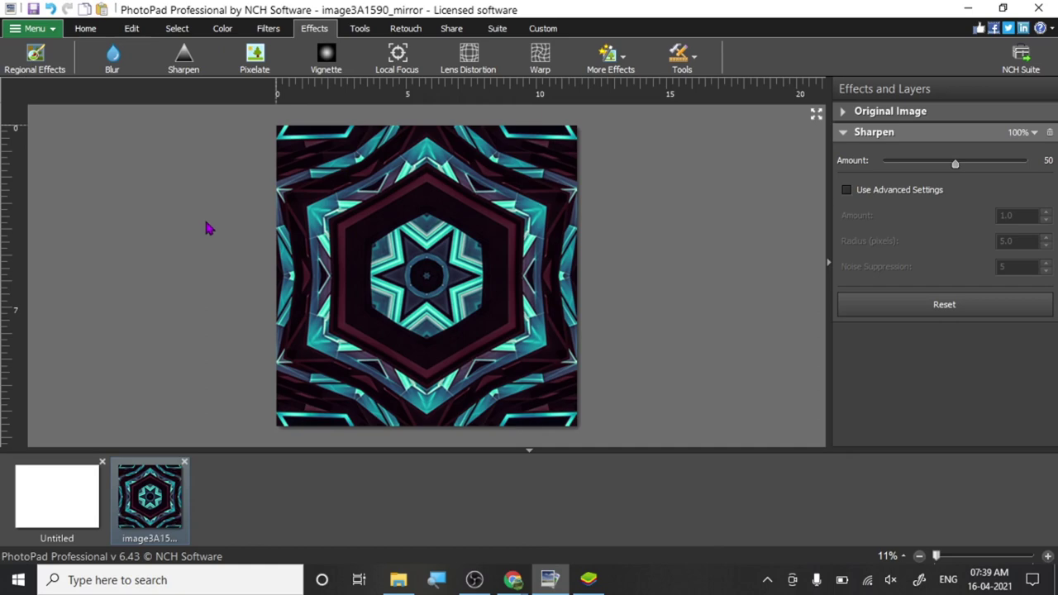
pyautogui.click(33, 9)
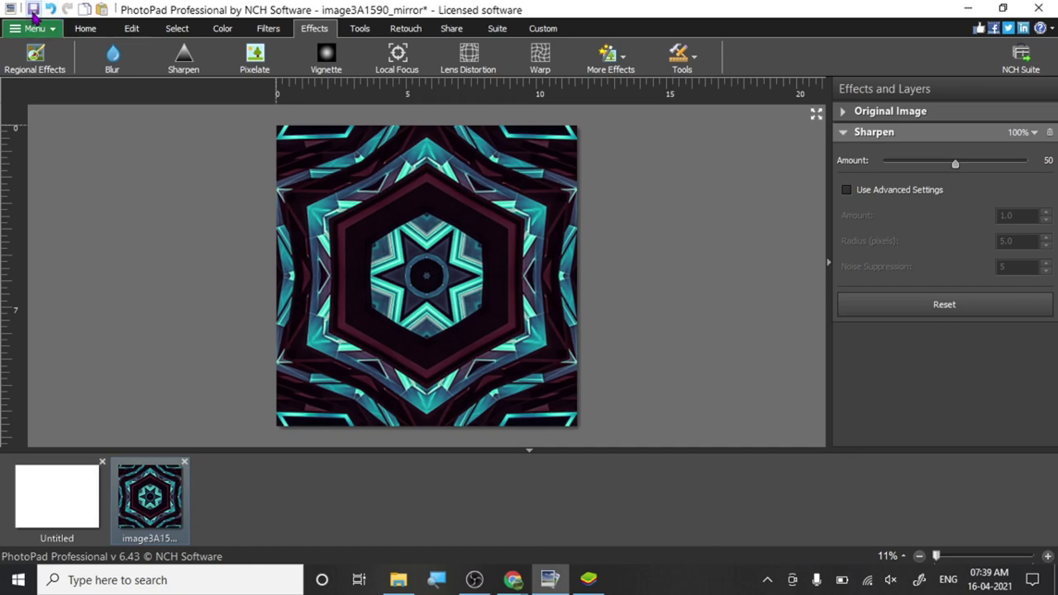
pyautogui.click(497, 294)
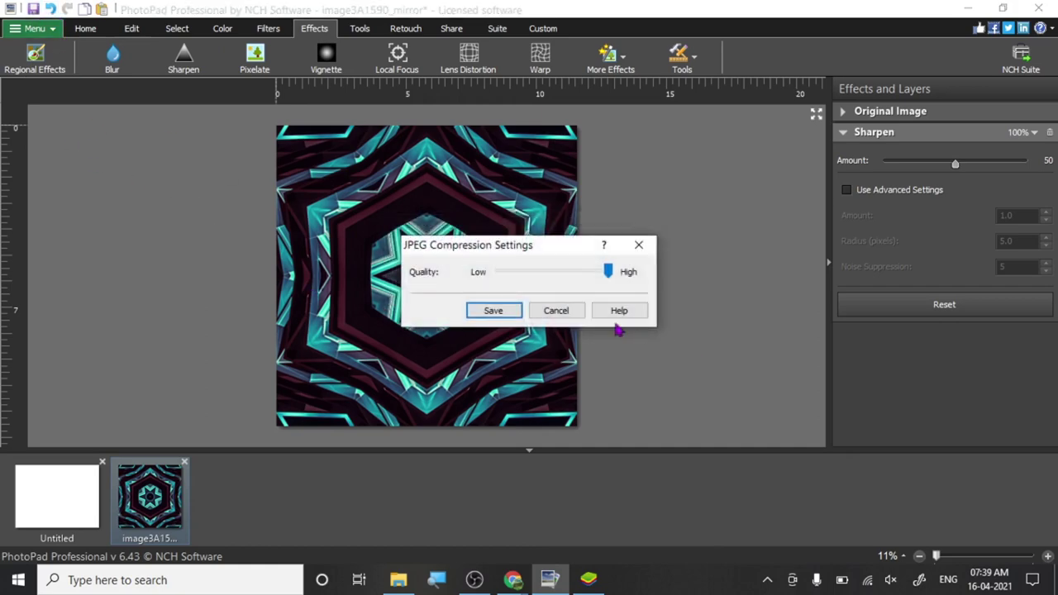
pyautogui.click(509, 309)
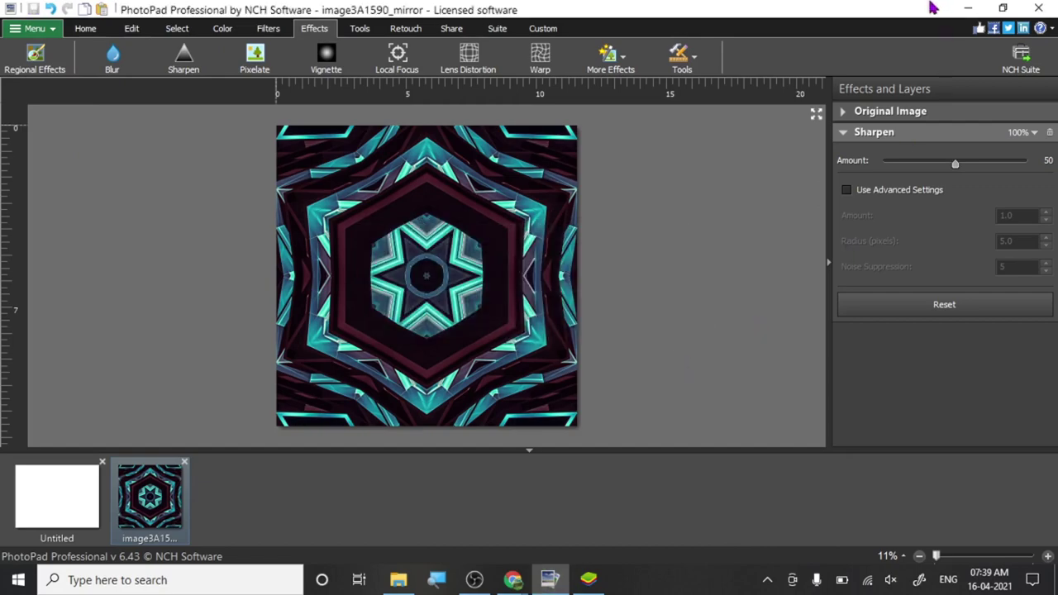
pyautogui.click(967, 9)
# Switch to Chrome and copy the address of the Redbubble page that duplicates the Mandala work.
pyautogui.moveTo(513, 580)
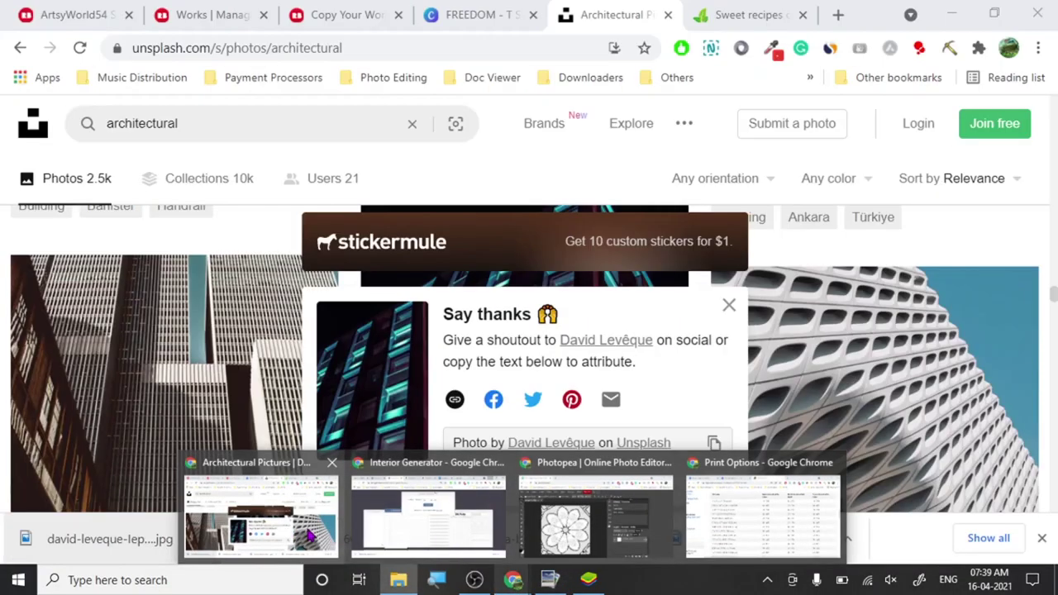
pyautogui.click(263, 513)
pyautogui.click(219, 12)
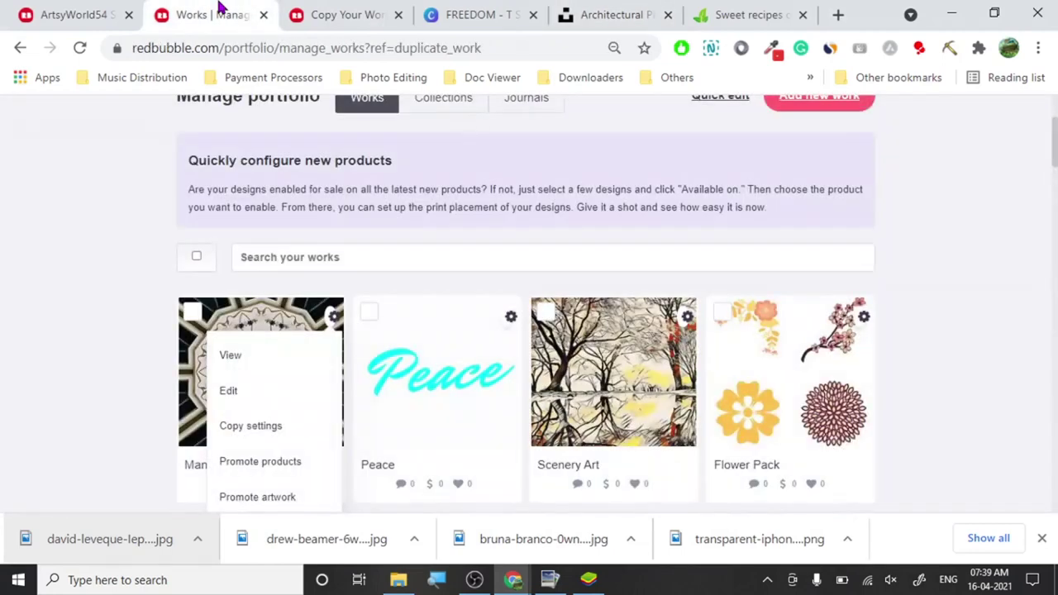
pyautogui.click(339, 12)
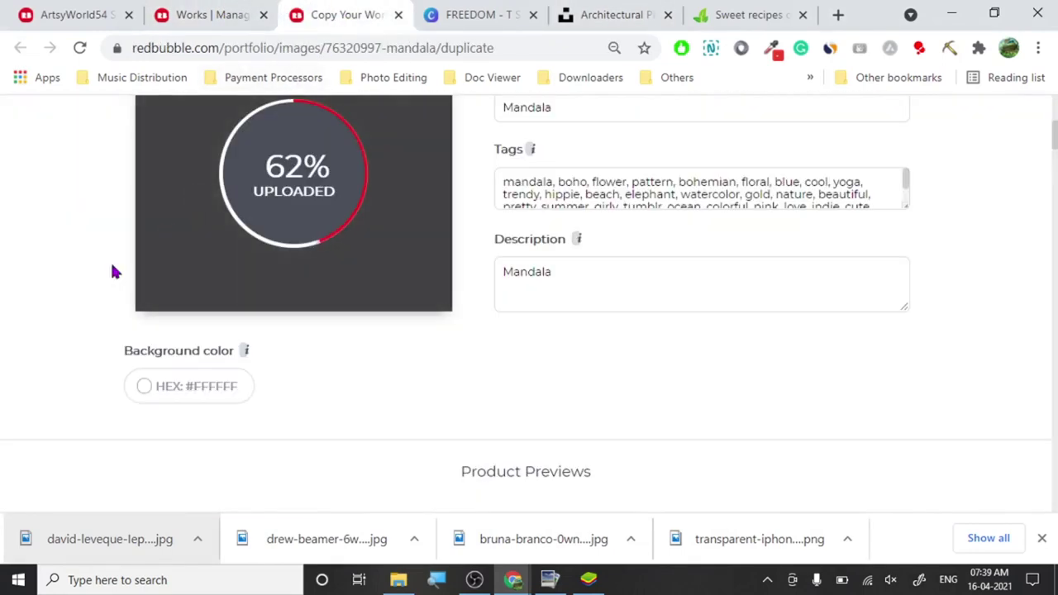
pyautogui.click(210, 48)
pyautogui.rightClick(210, 48)
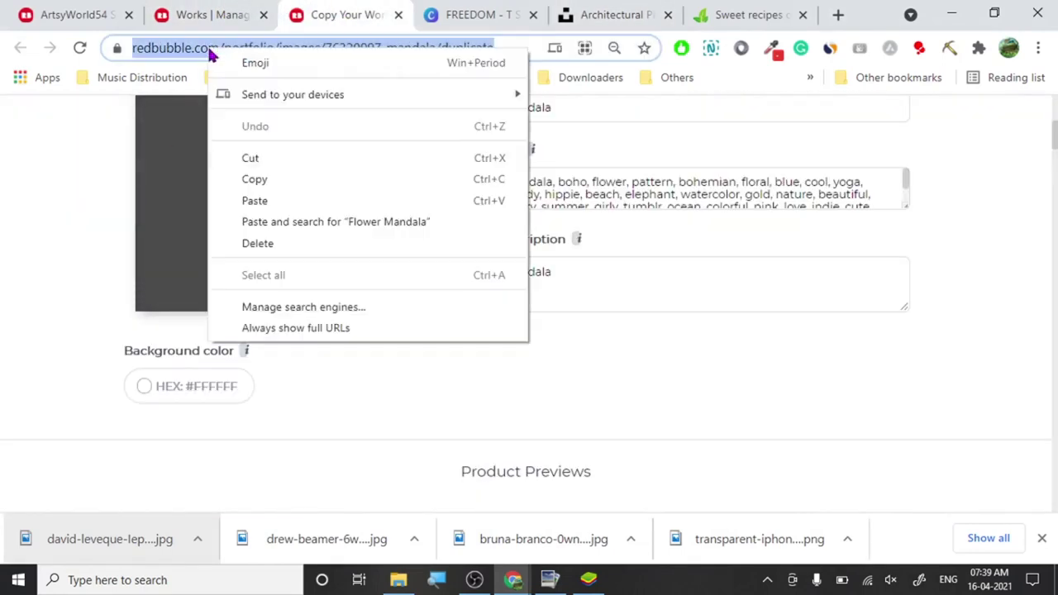
pyautogui.click(263, 180)
# Load the copied duplicate-work address in a new tab placed after the existing copy page, and dismiss the downloads bar.
pyautogui.click(838, 14)
pyautogui.moveTo(749, 8); pyautogui.dragTo(406, 8)
pyautogui.hotkey('ctrl', 'v')
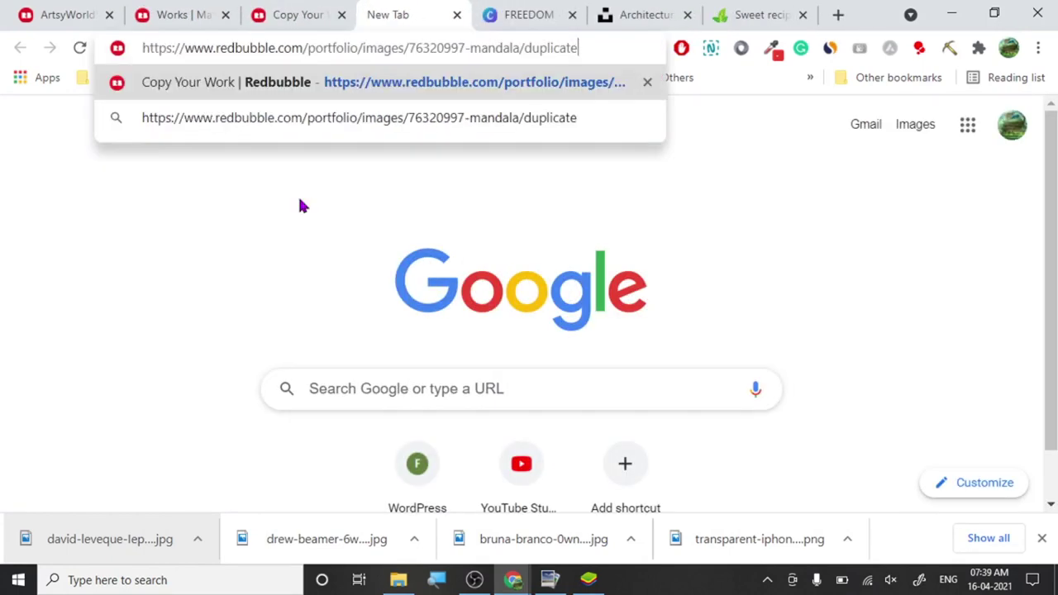
pyautogui.press('Return')
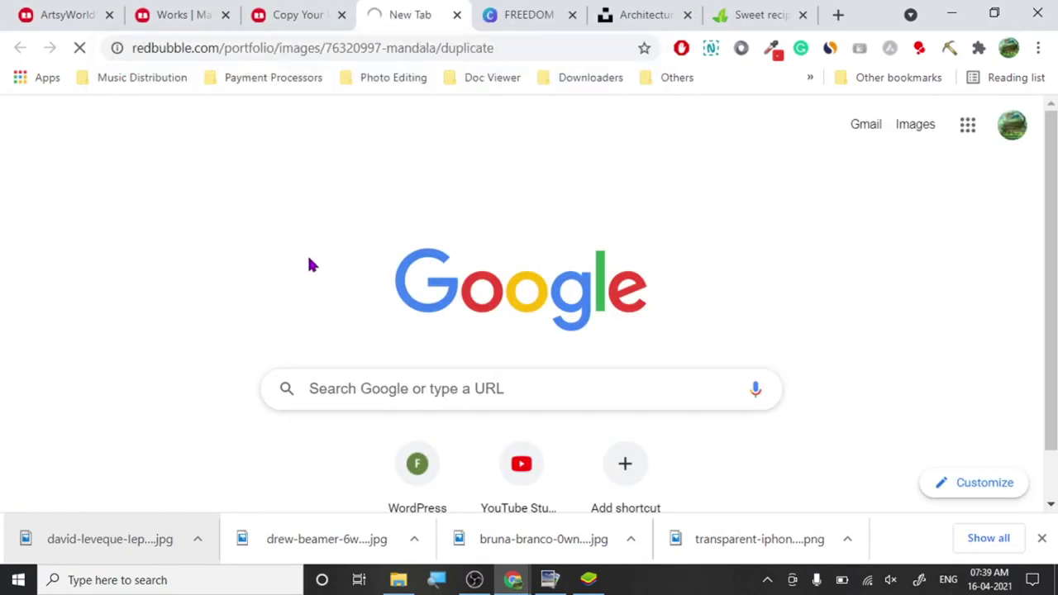
pyautogui.click(1043, 539)
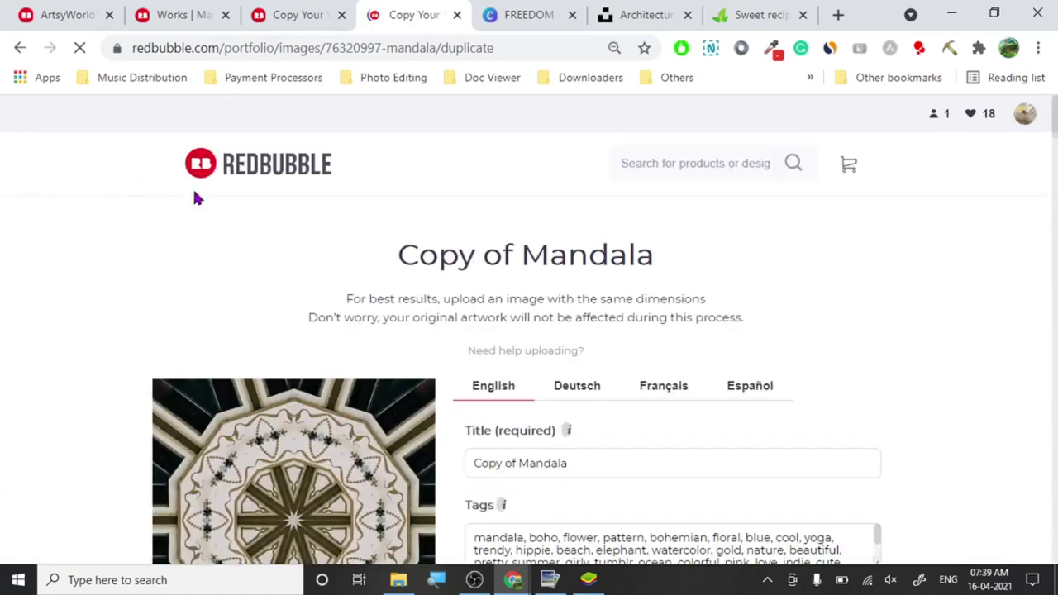
pyautogui.scroll(-5, 125, 198)
pyautogui.scroll(1, 125, 198)
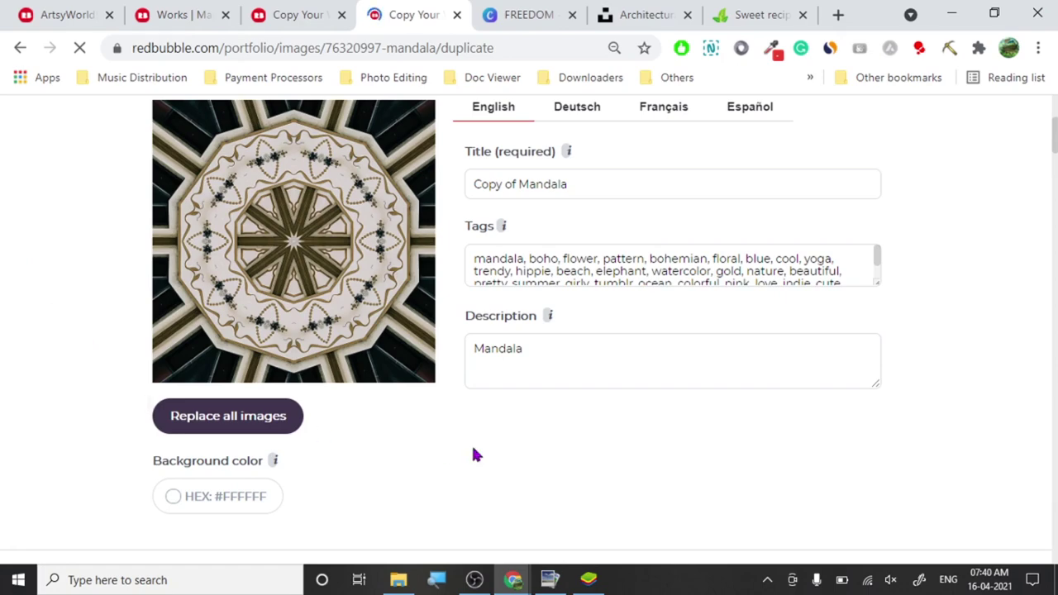
# Dismiss the Mandala work's options and reload the Redbubble portfolio works page.
pyautogui.click(156, 13)
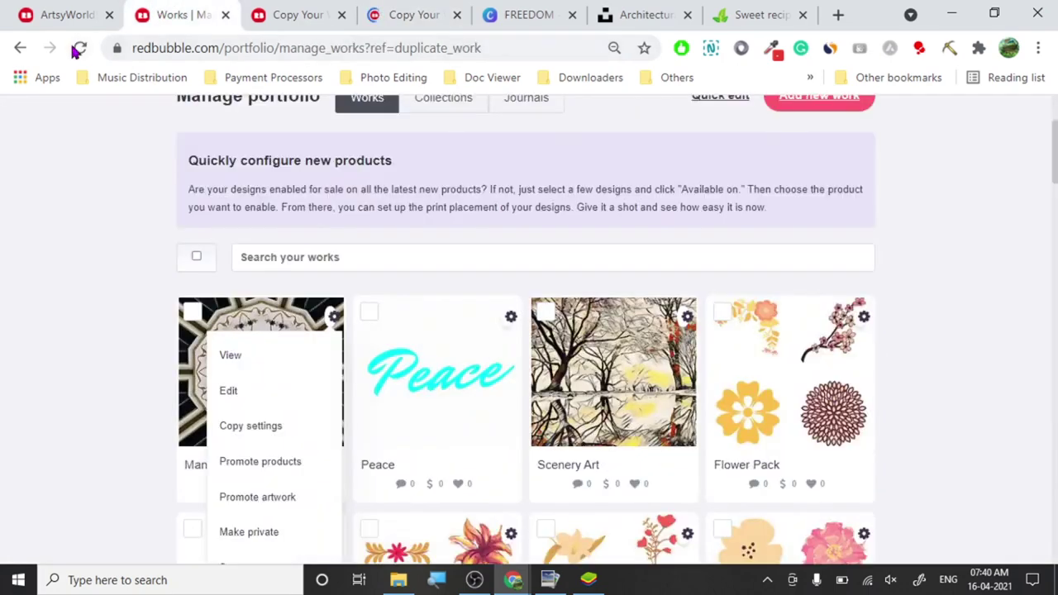
pyautogui.click(60, 167)
pyautogui.click(79, 47)
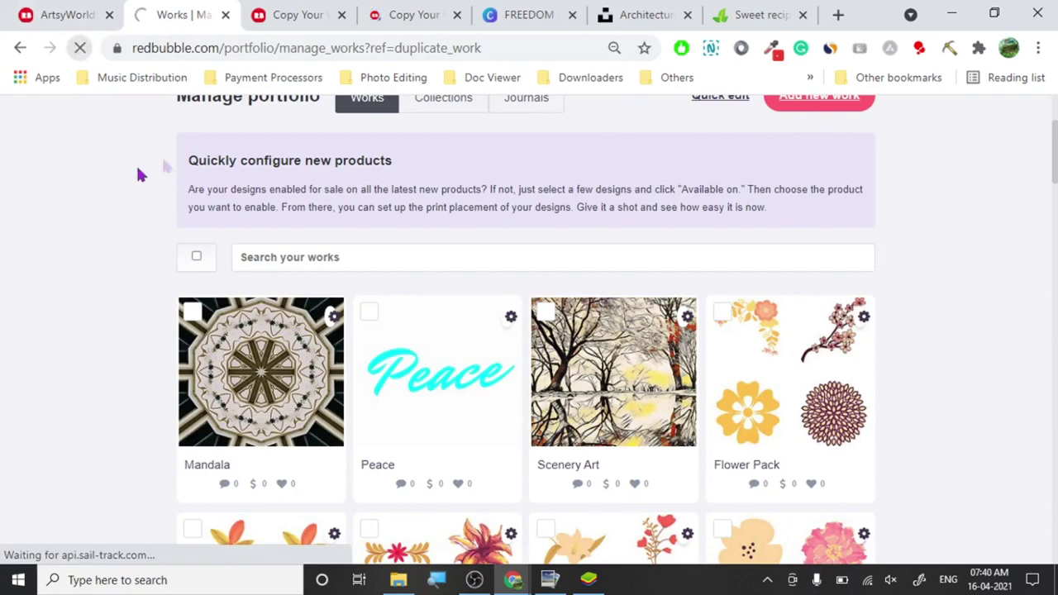
# Check the image upload progress on the first Mandala copy page and return to the second copy page.
pyautogui.click(401, 14)
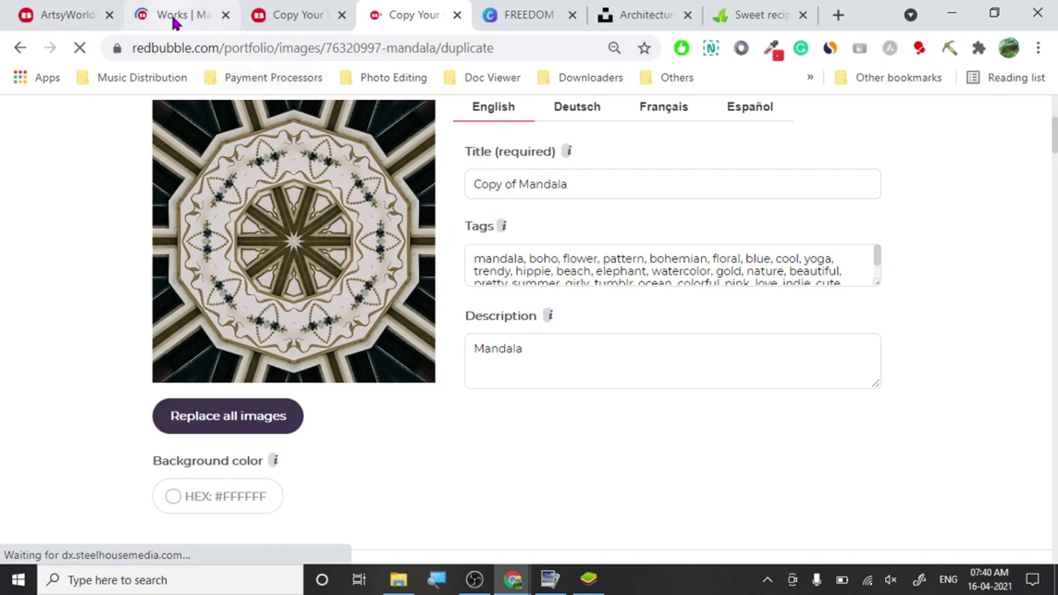
pyautogui.click(281, 10)
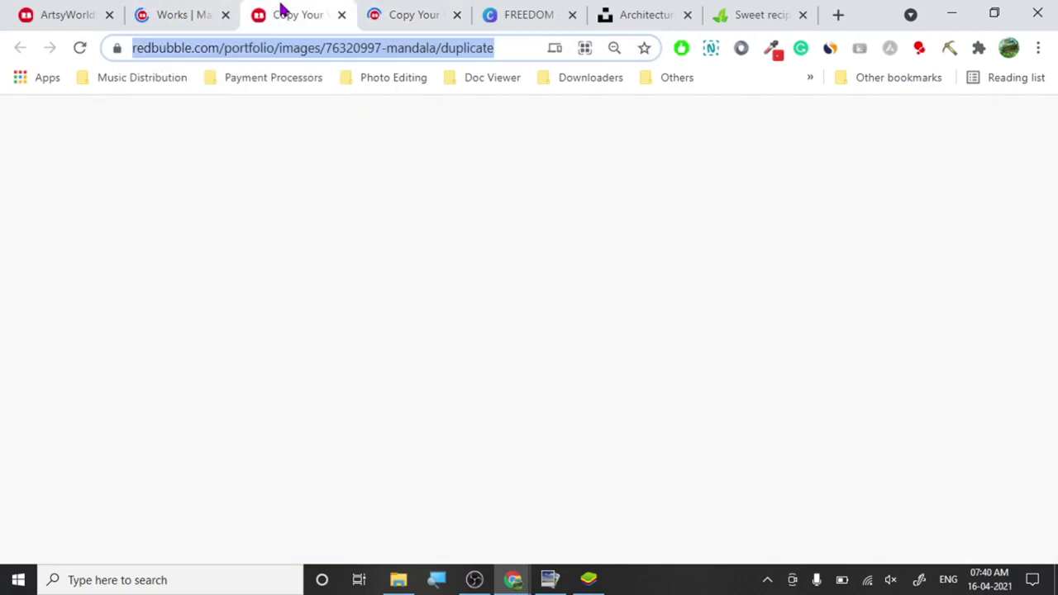
pyautogui.scroll(2, 89, 265)
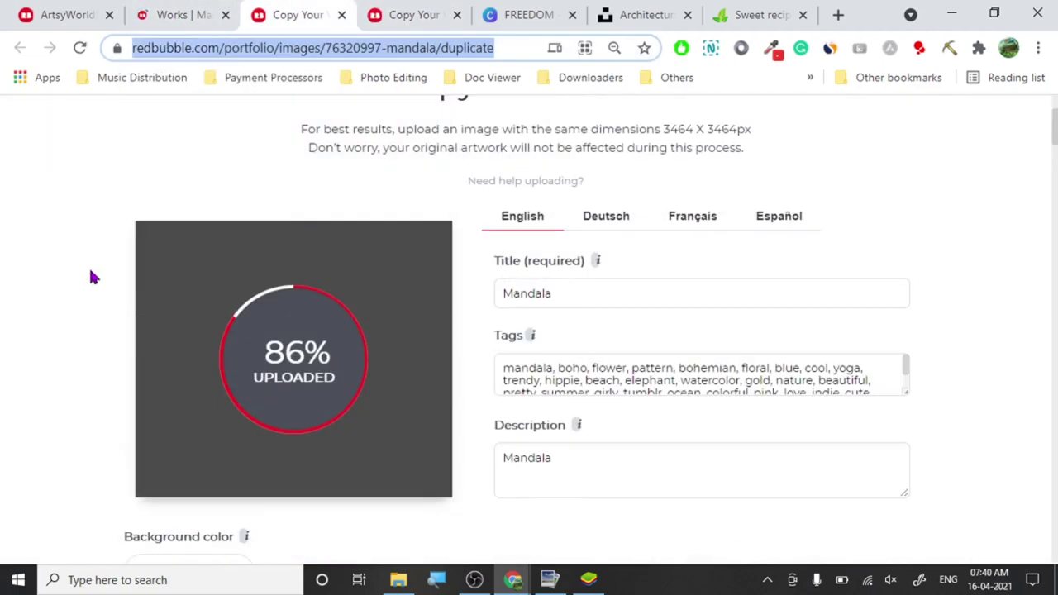
pyautogui.click(409, 14)
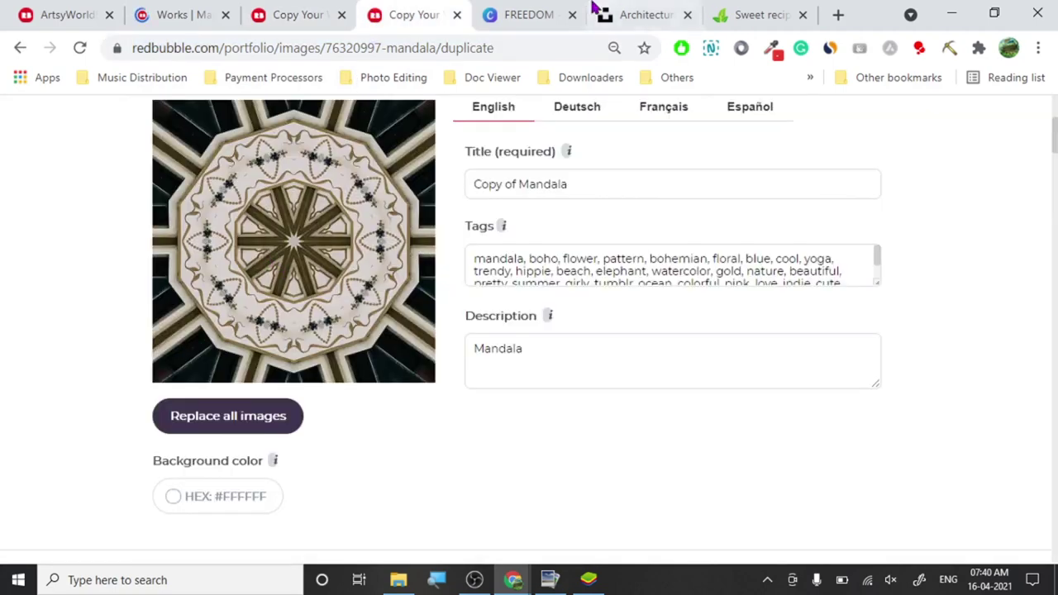
# Move the FREEDOM T-shirt design tab to the start of the tab row.
pyautogui.click(645, 11)
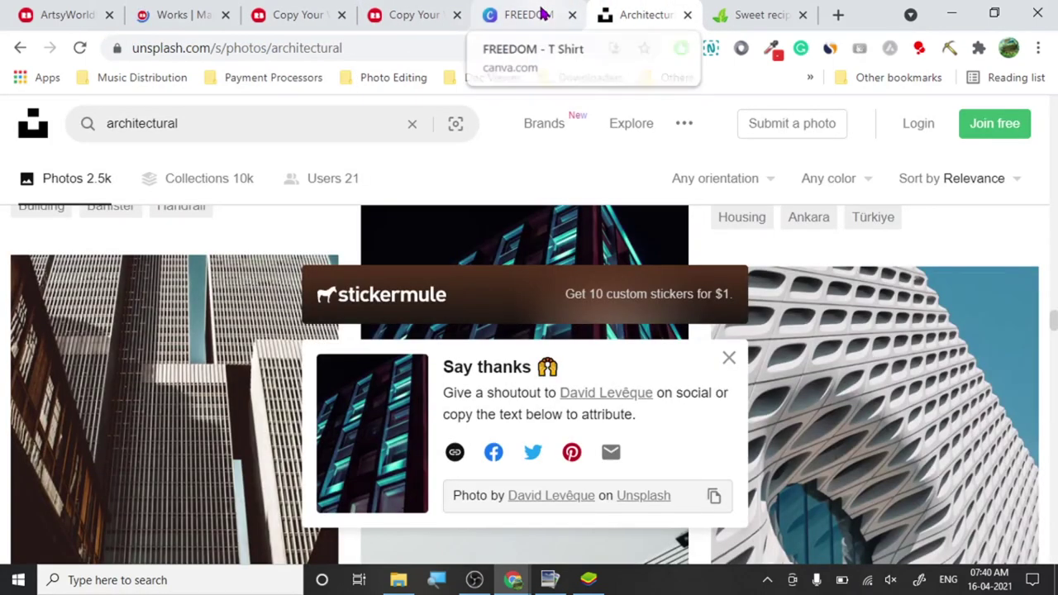
pyautogui.moveTo(542, 12); pyautogui.dragTo(47, 8)
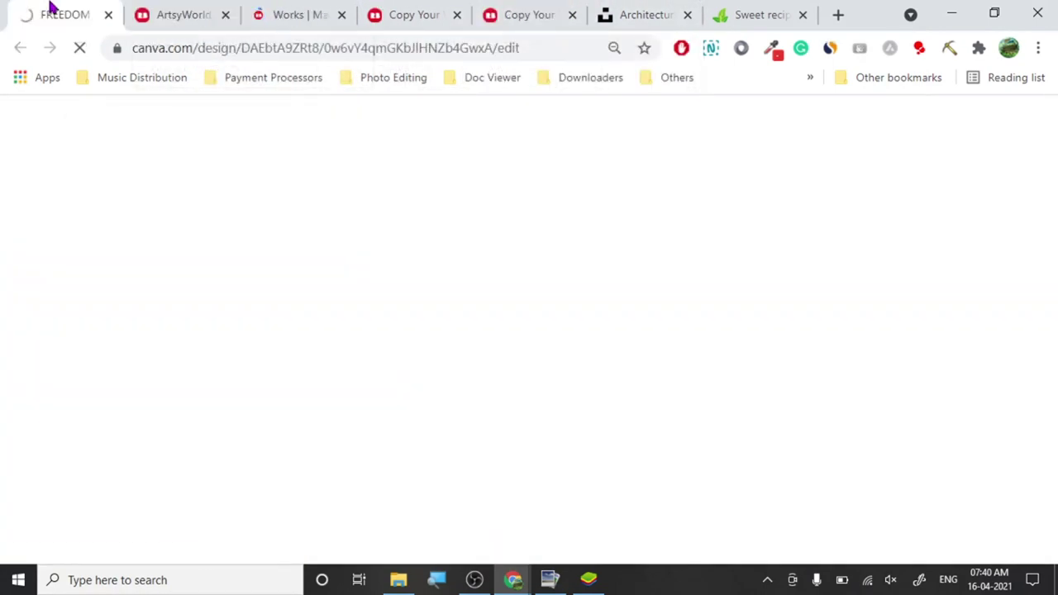
# Replace the artwork on the second Mandala copy page with image3A1590_mirror from the Documents folder.
pyautogui.click(566, 10)
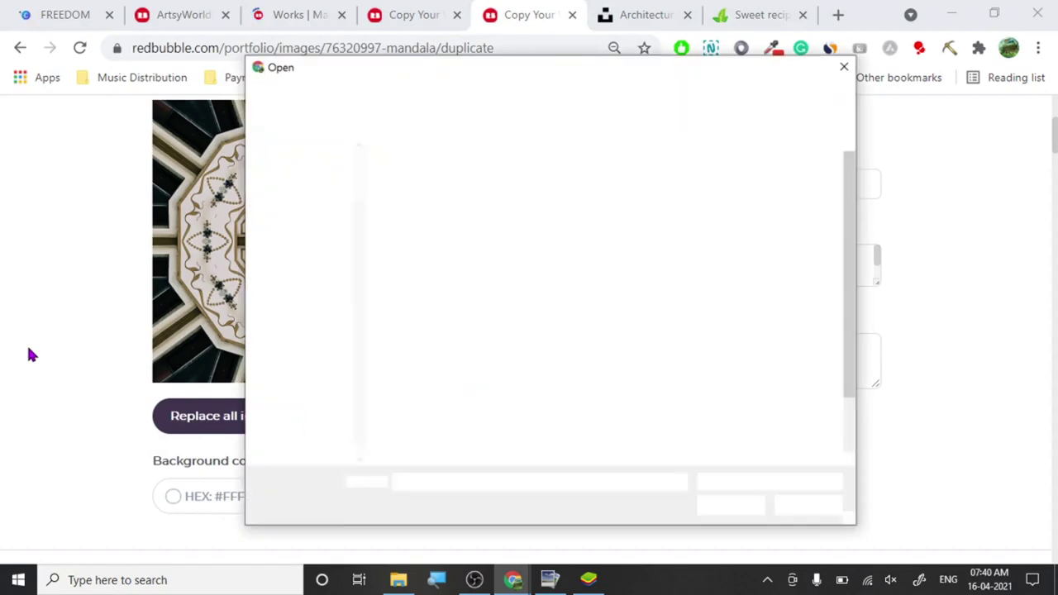
pyautogui.scroll(-1, 568, 385)
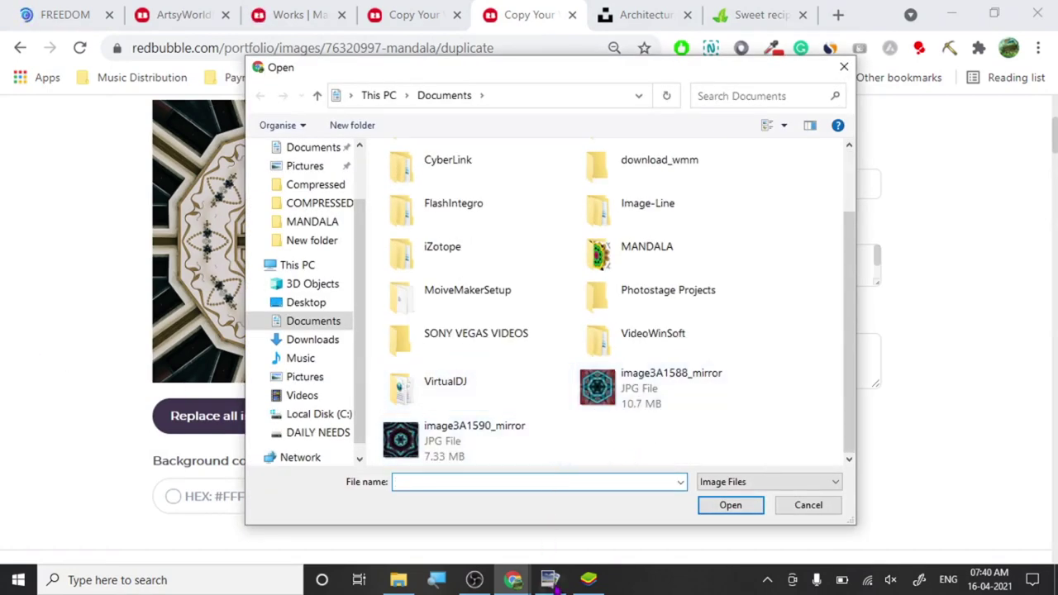
pyautogui.moveTo(591, 583)
pyautogui.click(463, 441)
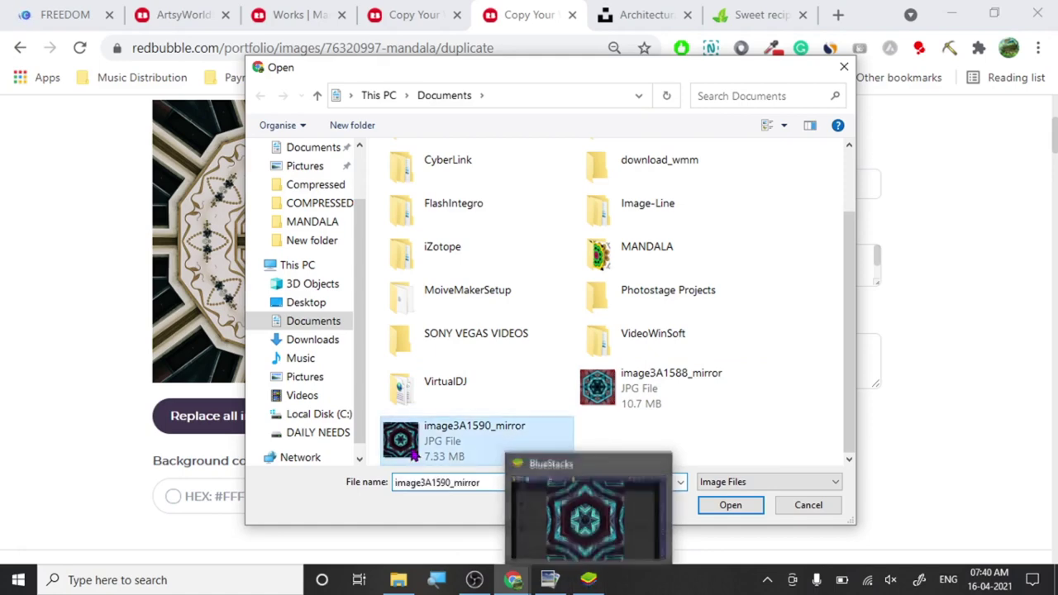
pyautogui.click(733, 505)
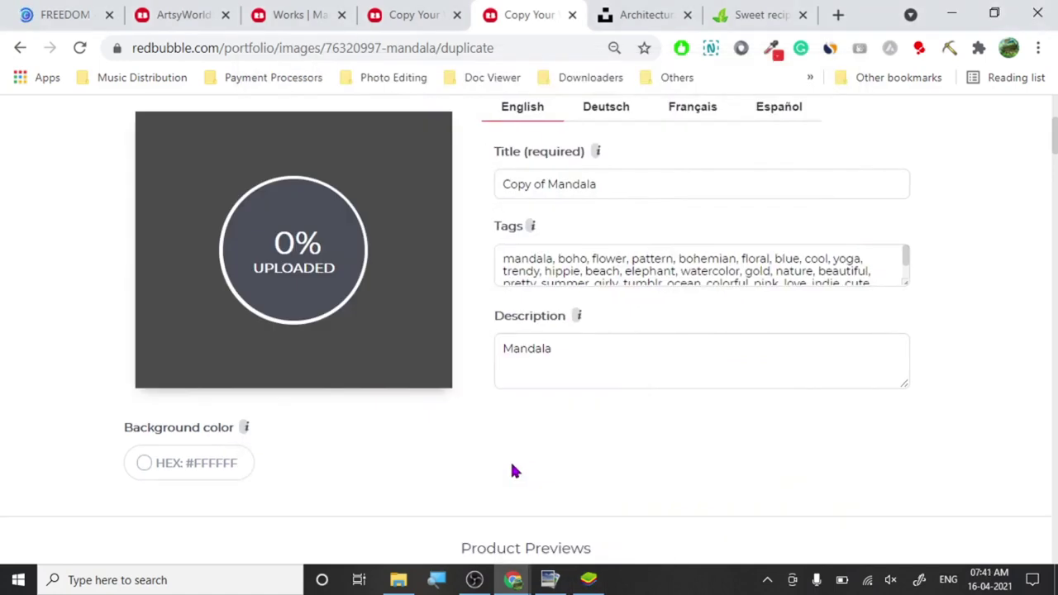
# Dismiss the thank-you prompt on Unsplash, browse the architectural photos, and download the Frankfurt photo of the blue glass structure.
pyautogui.click(645, 15)
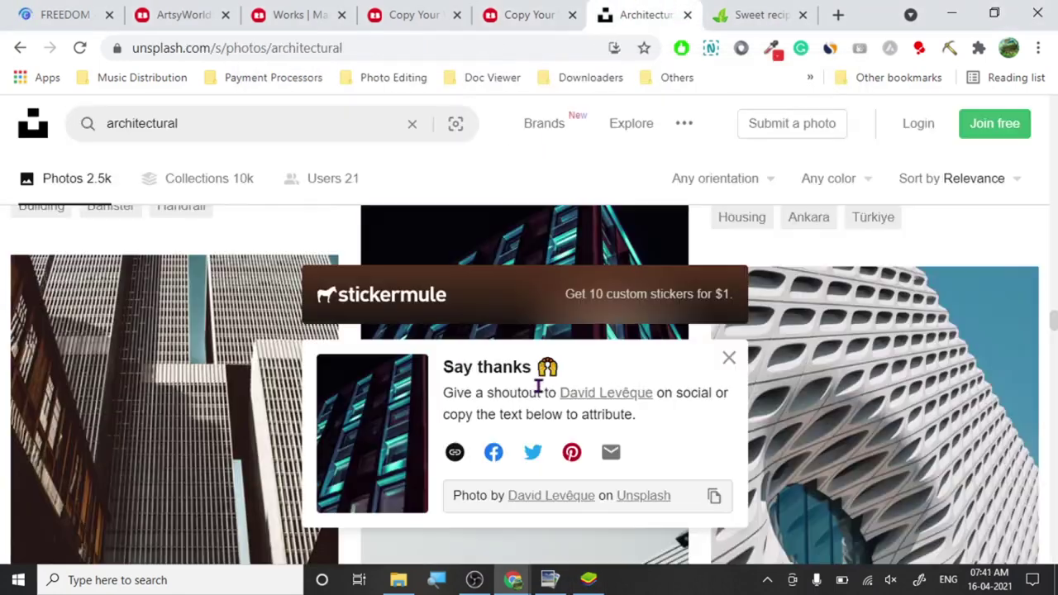
pyautogui.click(731, 354)
pyautogui.scroll(-6, 415, 354)
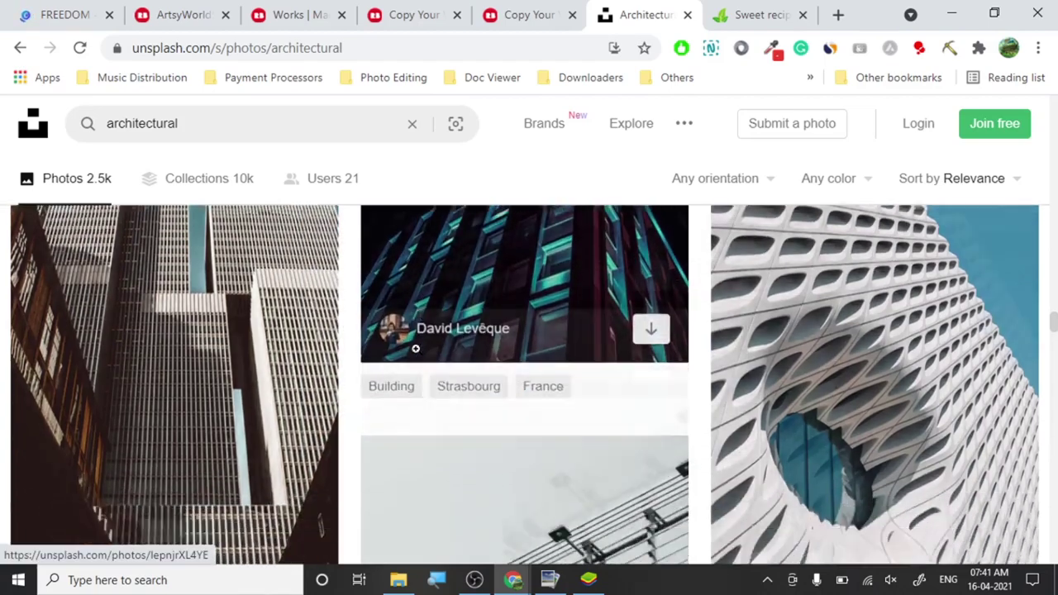
pyautogui.scroll(-10, 416, 354)
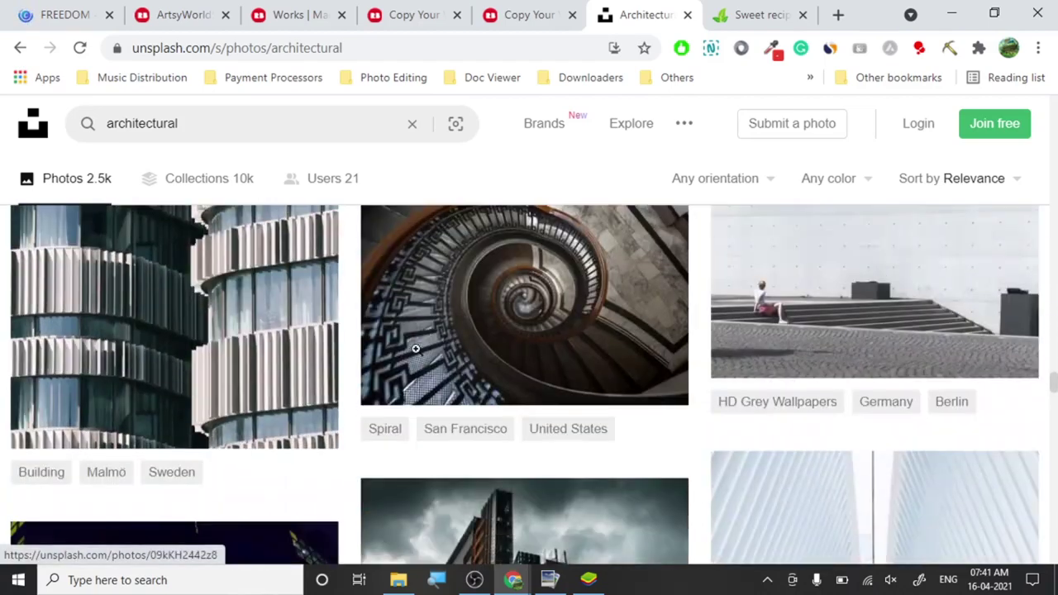
pyautogui.moveTo(540, 336)
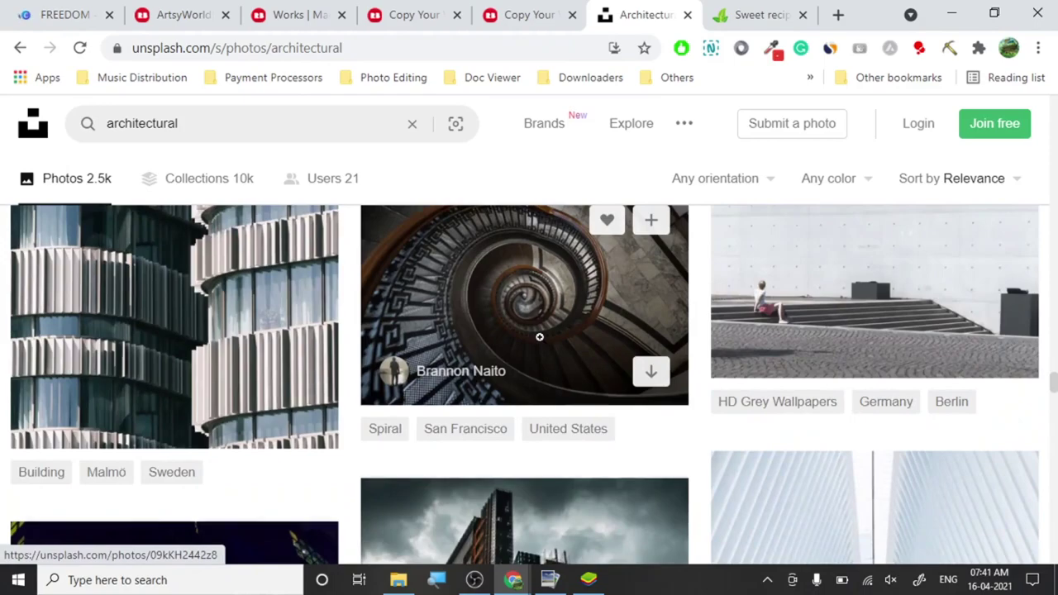
pyautogui.scroll(-6, 539, 336)
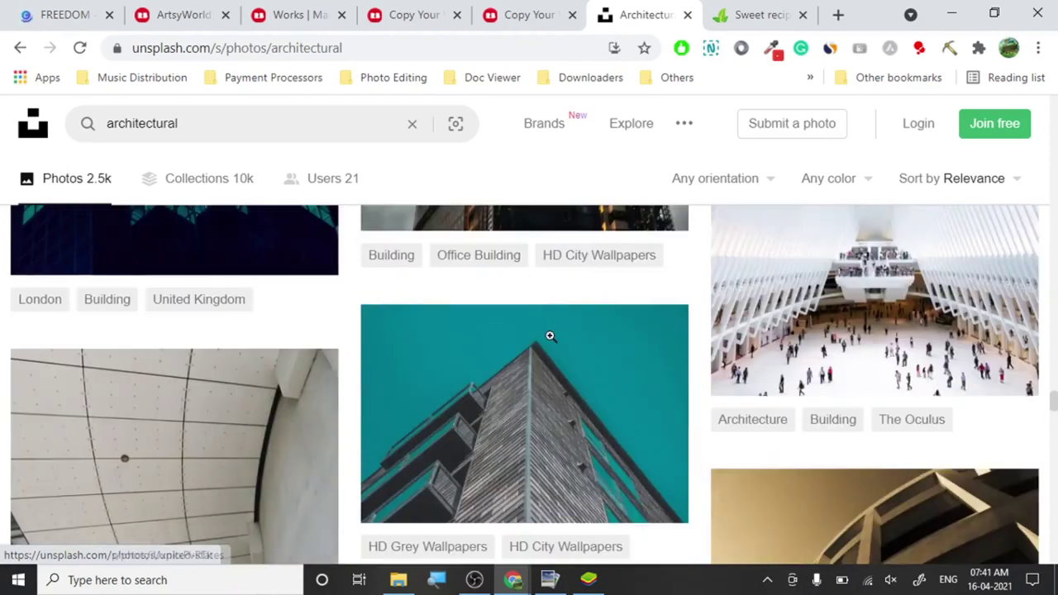
pyautogui.scroll(-3, 549, 336)
pyautogui.scroll(5, 550, 367)
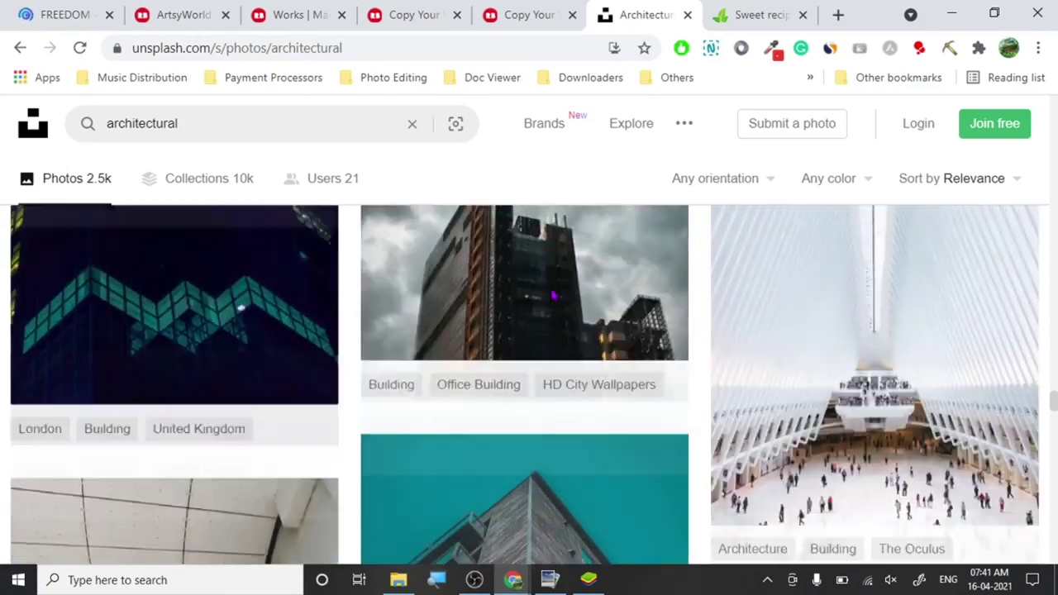
pyautogui.scroll(-3, 556, 296)
pyautogui.moveTo(550, 287)
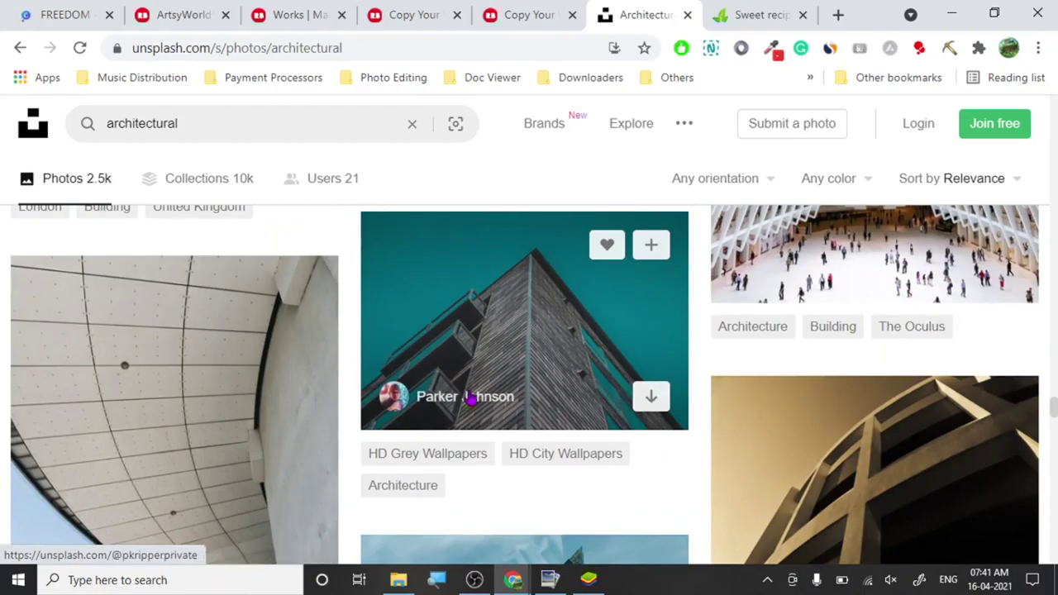
pyautogui.scroll(-10, 469, 398)
pyautogui.scroll(-10, 405, 353)
pyautogui.scroll(-10, 159, 320)
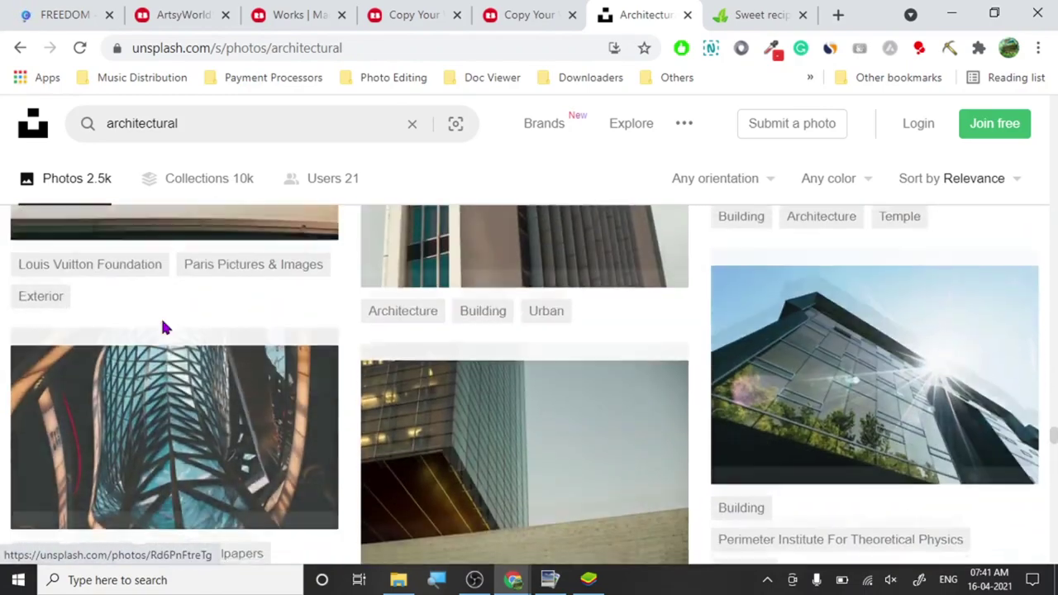
pyautogui.scroll(-2, 162, 322)
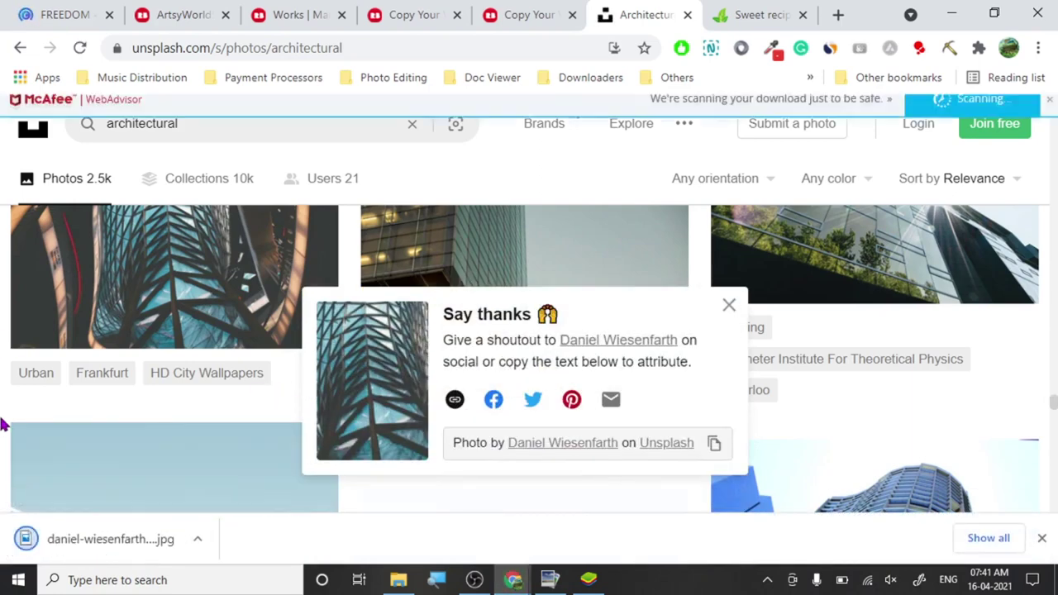
# Load the downloaded Frankfurt photo into Mirror Lab in BlueStacks and apply the Kaleidoscope effect to it.
pyautogui.moveTo(76, 534); pyautogui.dragTo(589, 525)
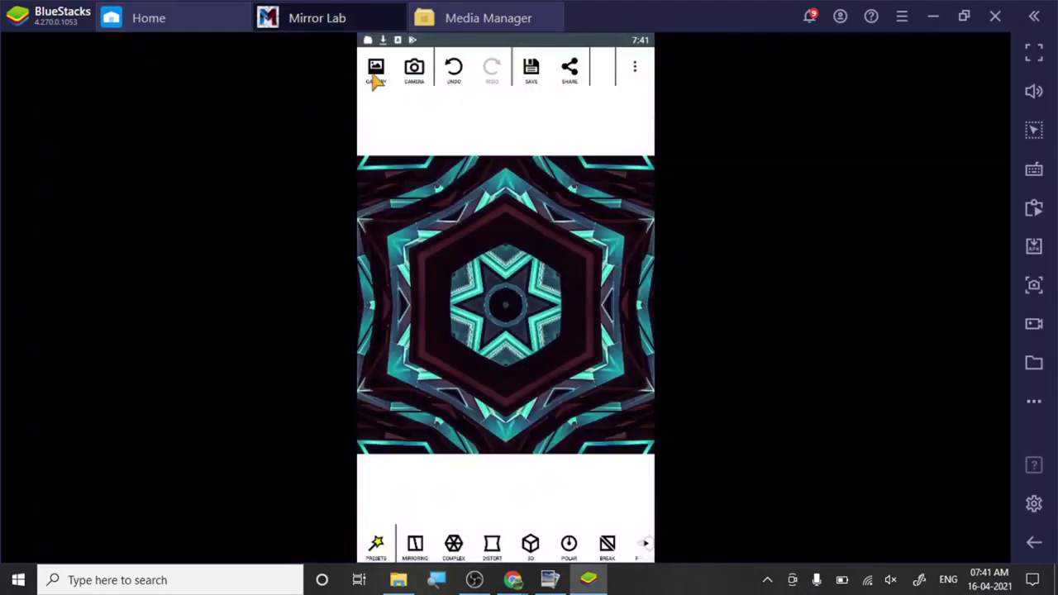
pyautogui.click(377, 70)
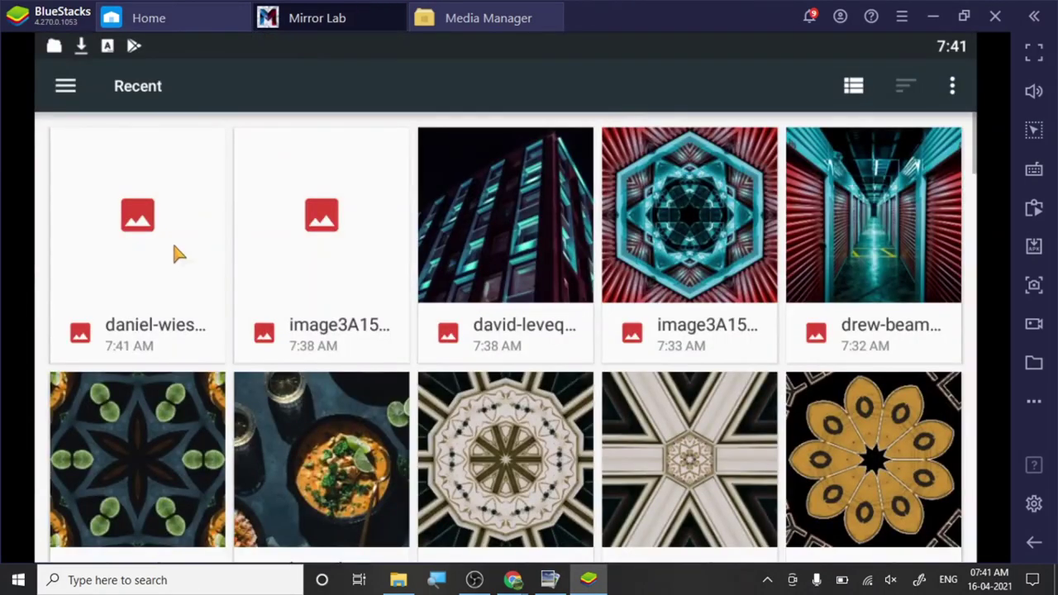
pyautogui.click(109, 212)
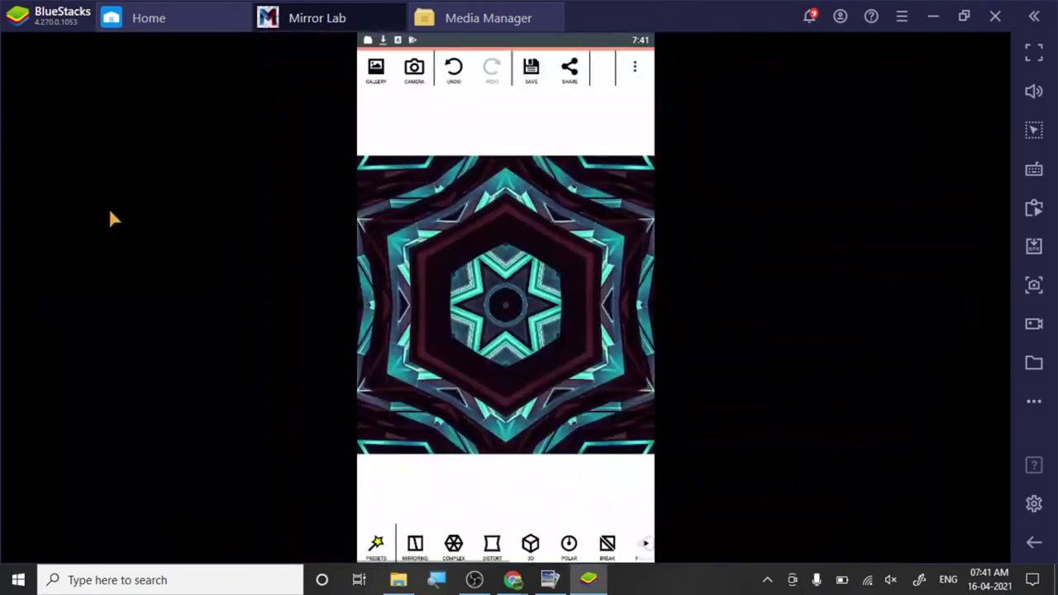
pyautogui.click(456, 546)
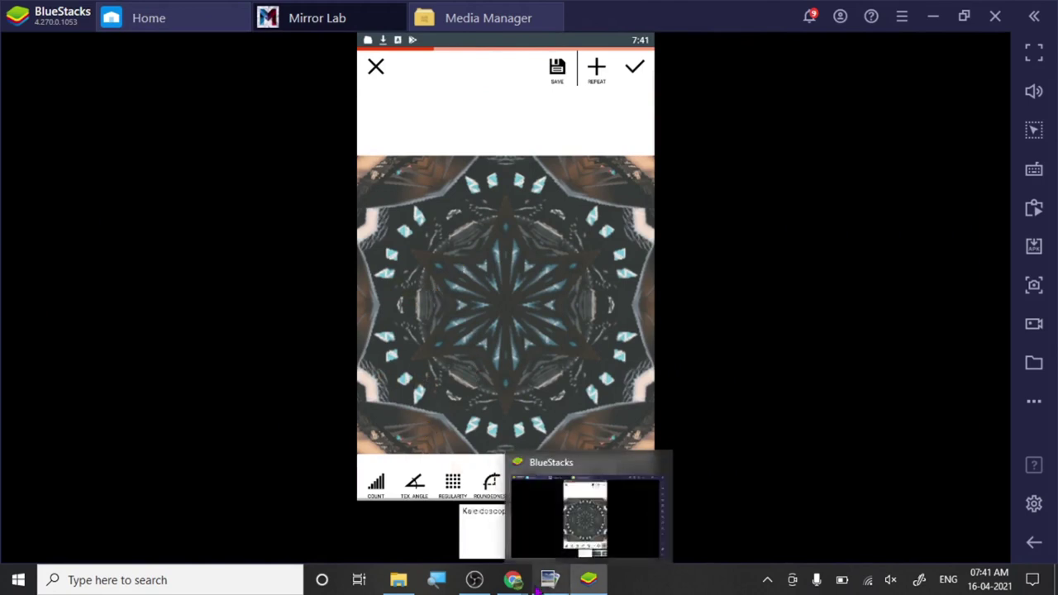
# Switch back to the Chrome window with the Unsplash results and open the first Mandala copy page on Redbubble.
pyautogui.moveTo(513, 579)
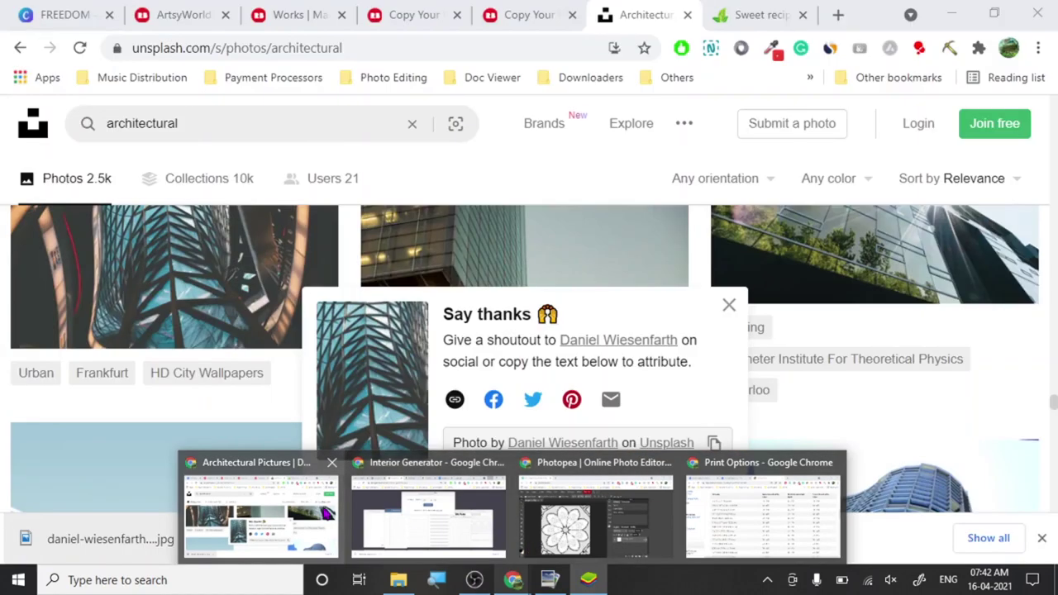
pyautogui.click(263, 509)
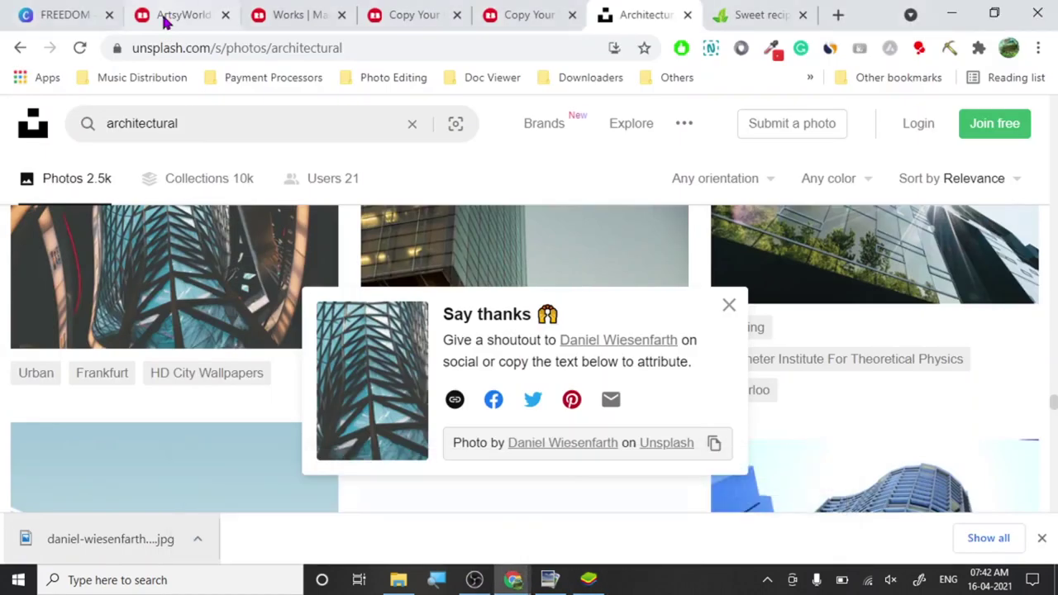
pyautogui.click(162, 18)
pyautogui.click(278, 18)
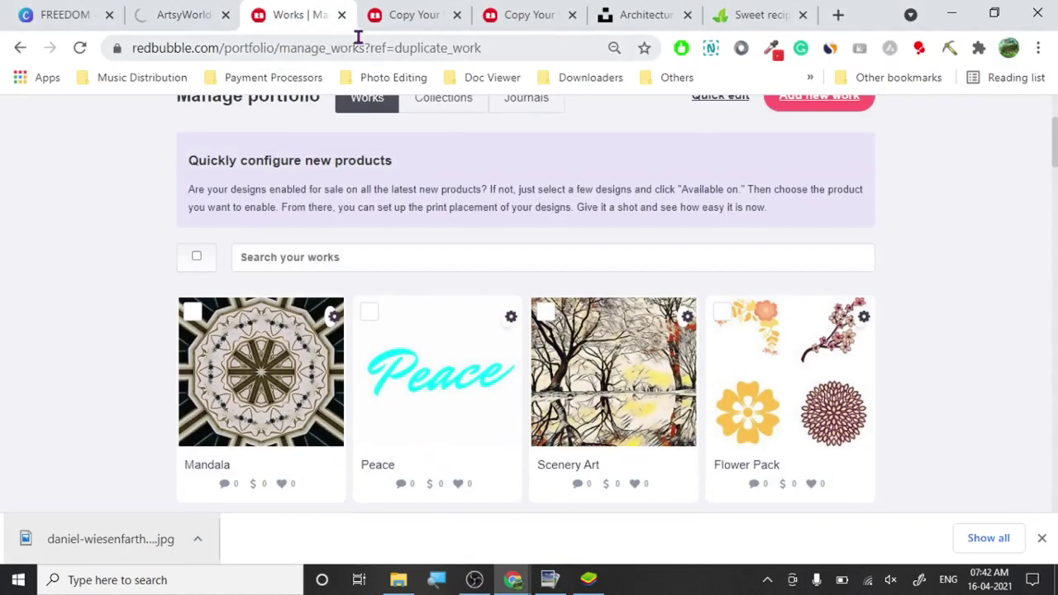
pyautogui.click(370, 27)
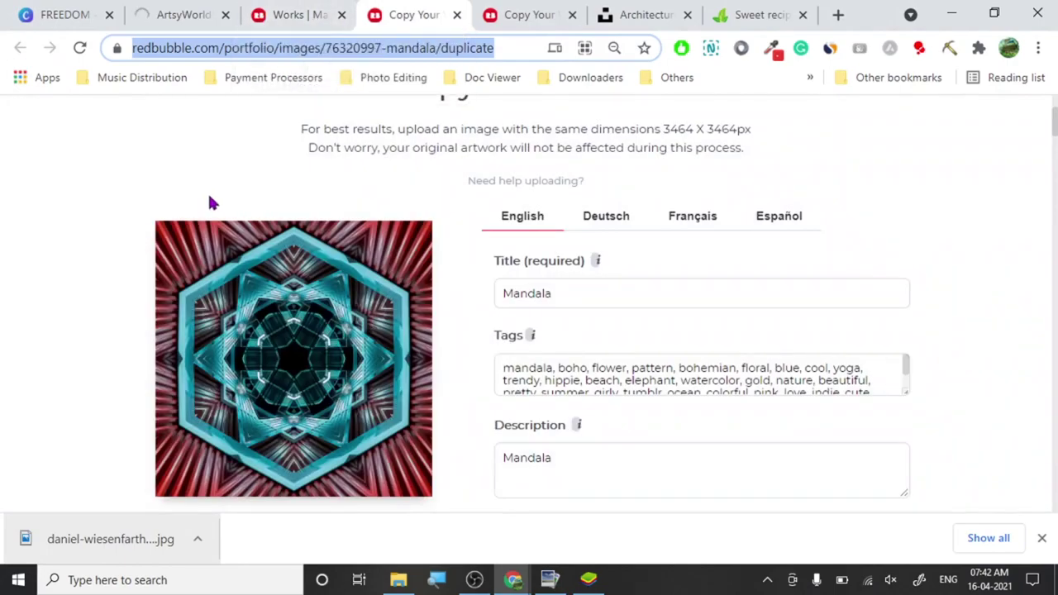
# Review the product previews and their enabled states on the first Mandala copy page, down to the save options.
pyautogui.scroll(-20, 588, 354)
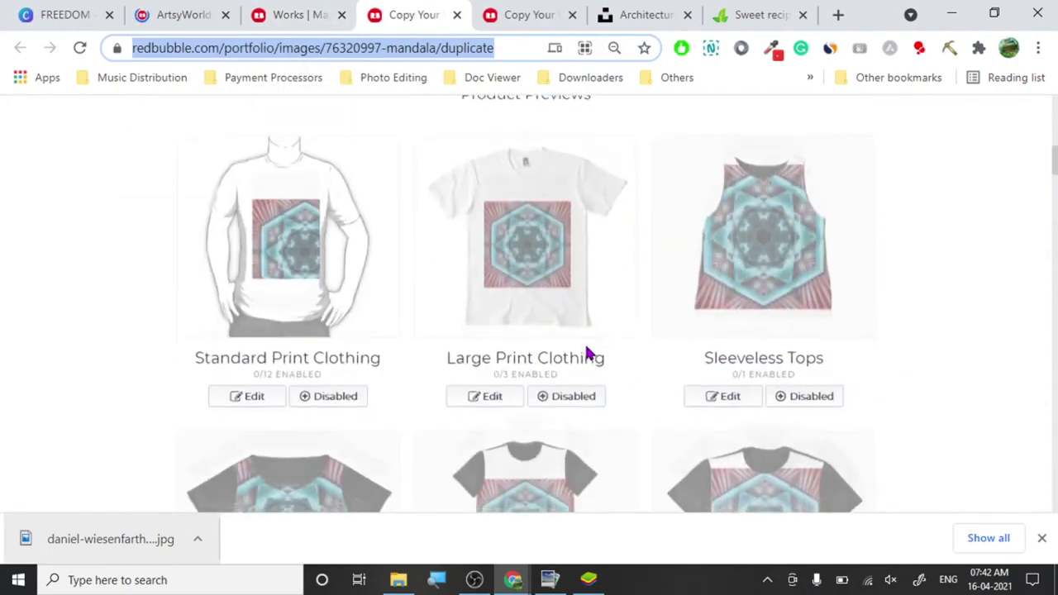
pyautogui.scroll(3, 588, 354)
pyautogui.scroll(-8, 588, 354)
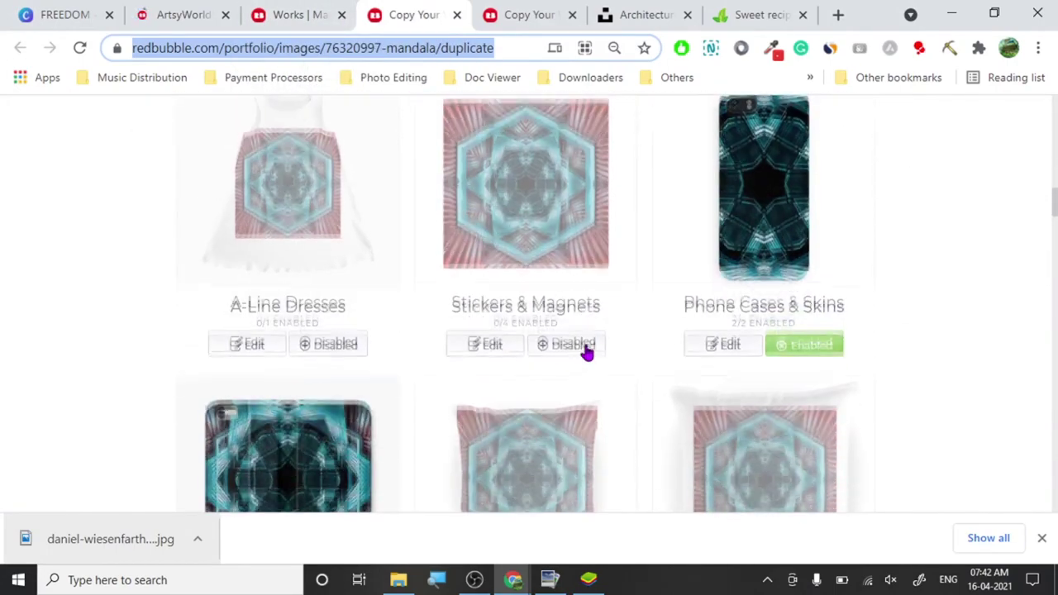
pyautogui.scroll(-4, 586, 354)
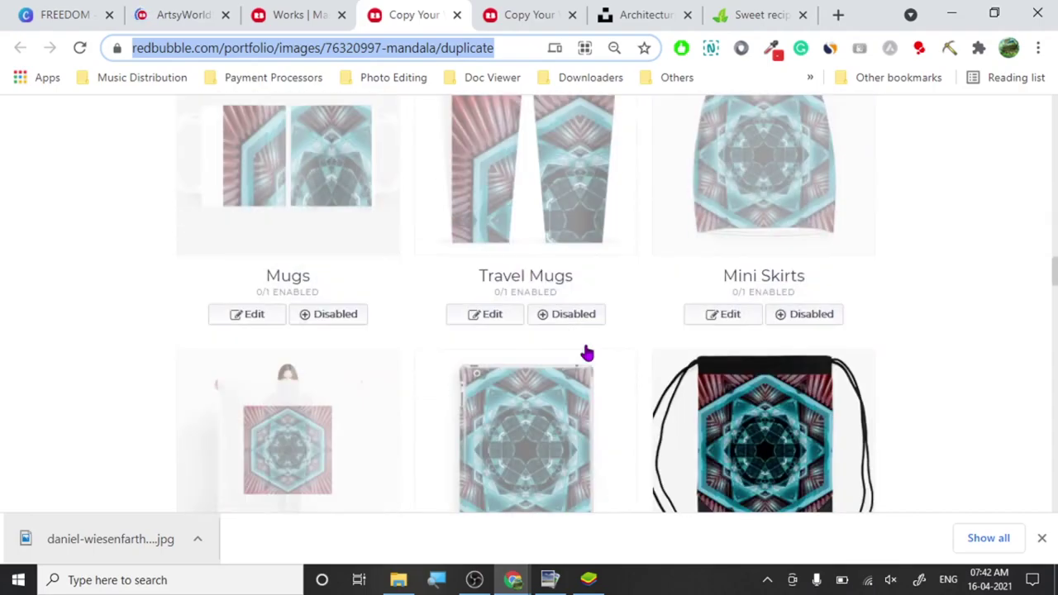
pyautogui.scroll(1, 586, 354)
pyautogui.scroll(-8, 586, 354)
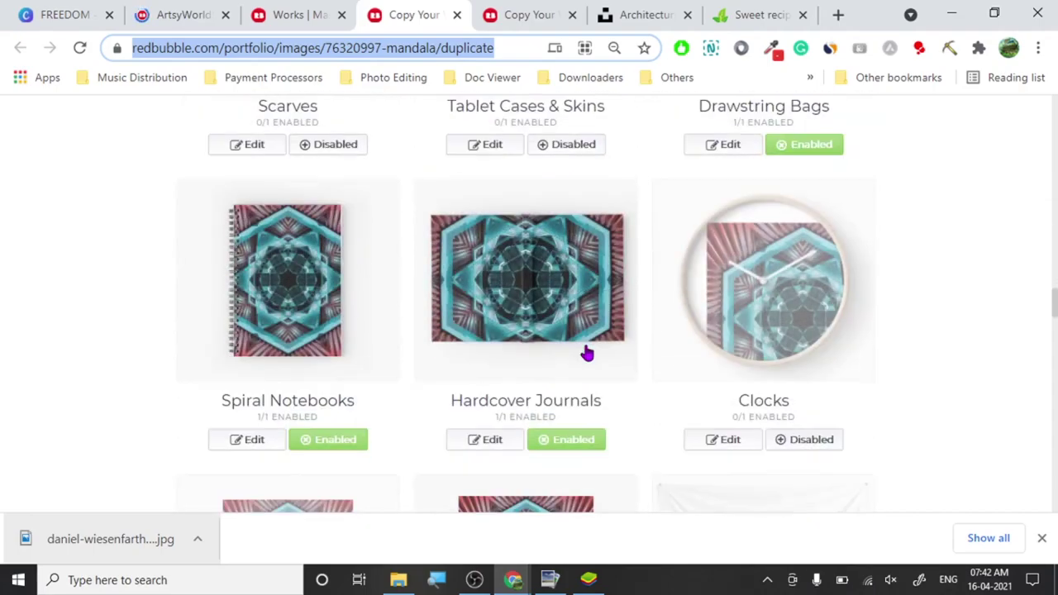
pyautogui.scroll(2, 587, 354)
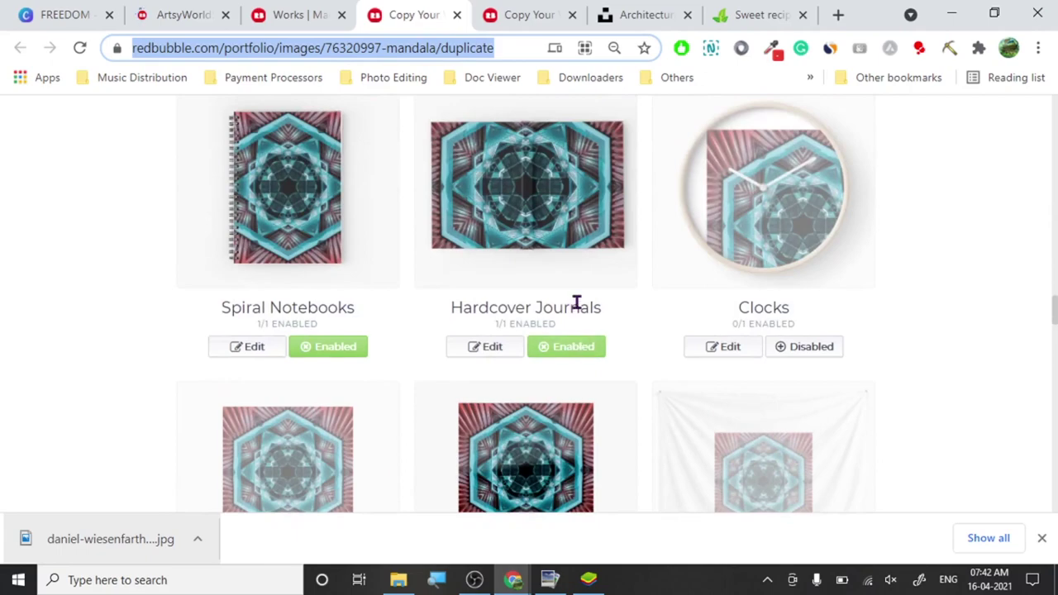
pyautogui.scroll(-3, 578, 303)
pyautogui.scroll(-12, 577, 302)
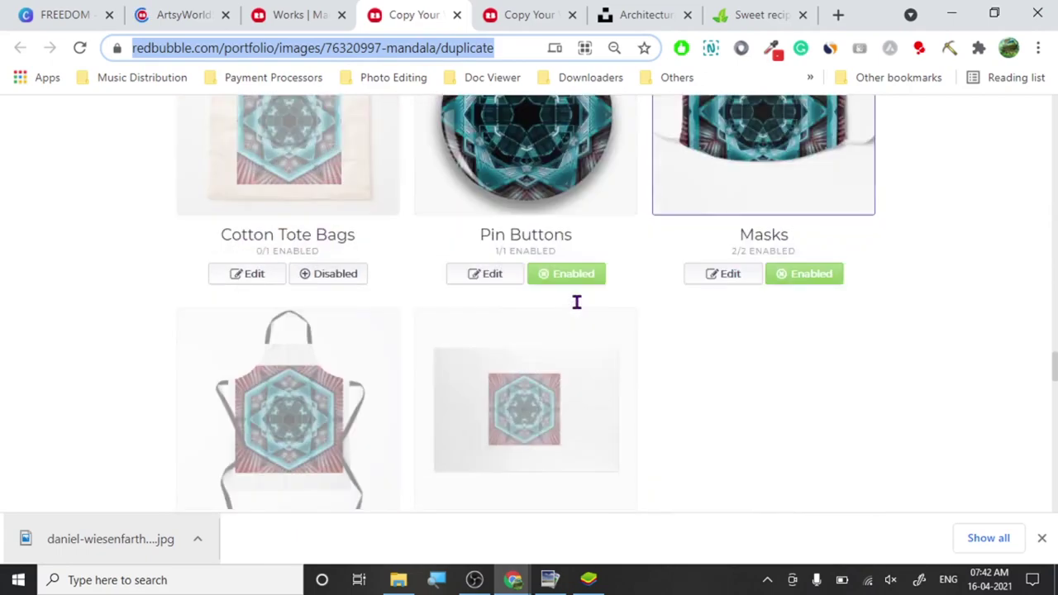
pyautogui.scroll(-15, 577, 301)
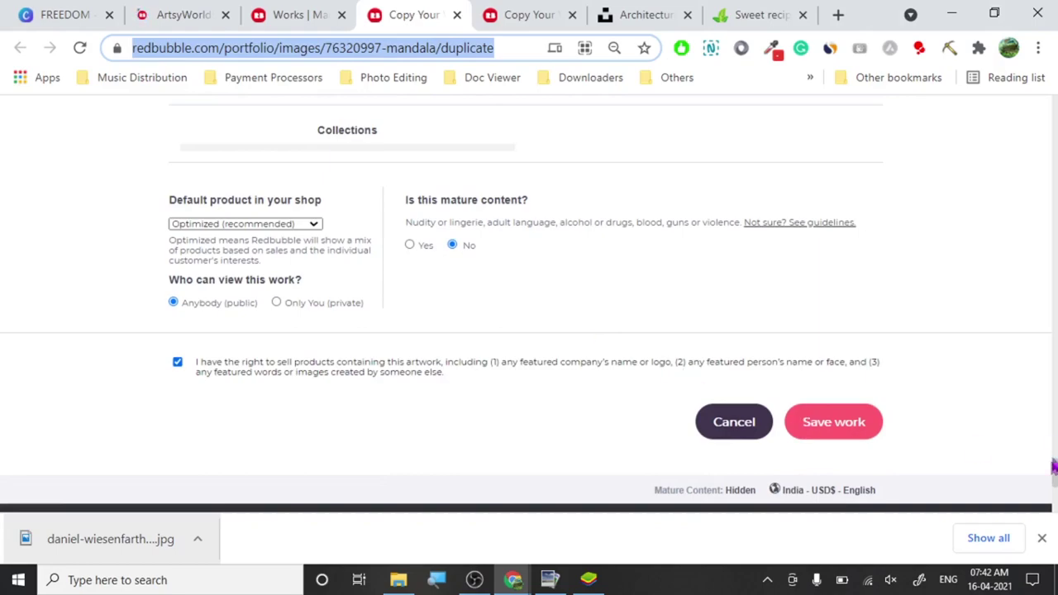
# Change the first copy's title to "Futuristic Mandala", correcting the misspelled word with the spelling suggestion.
pyautogui.click(1054, 471)
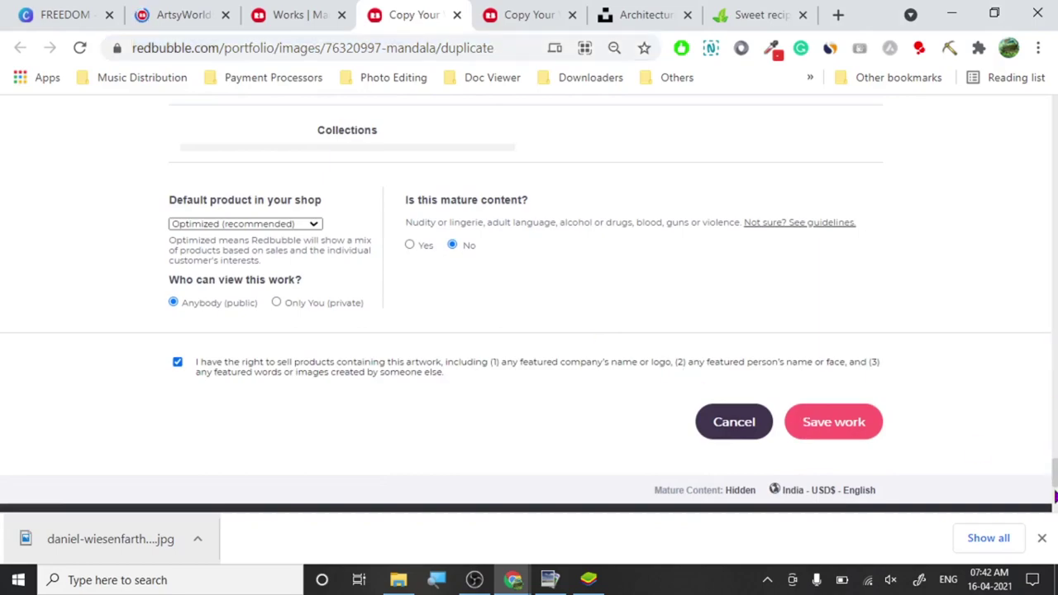
pyautogui.moveTo(1055, 471); pyautogui.dragTo(1054, 124)
pyautogui.click(500, 418)
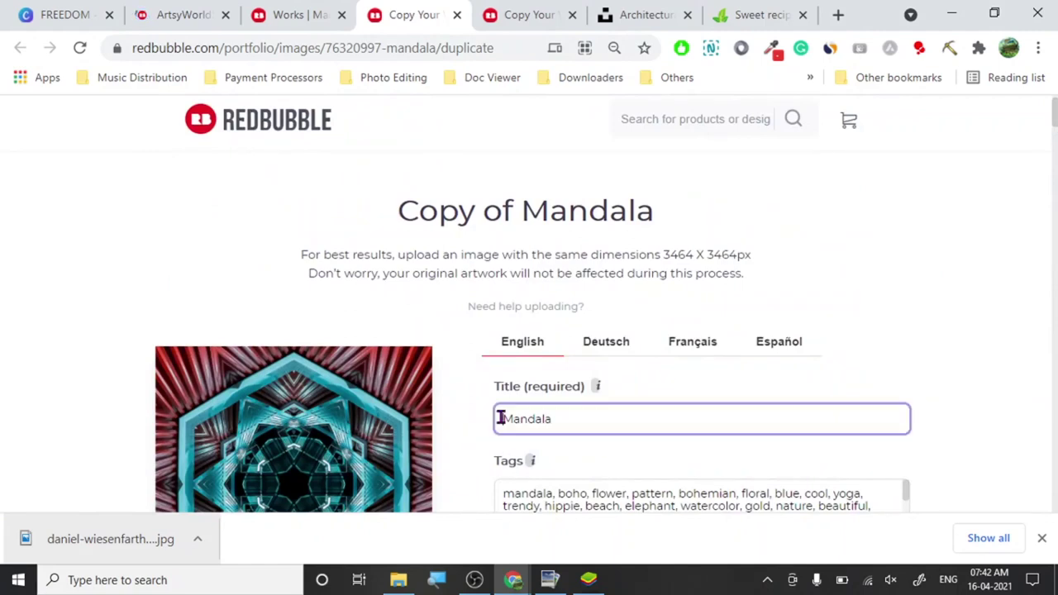
pyautogui.write('Futuritic')
pyautogui.rightClick(546, 419)
pyautogui.click(595, 85)
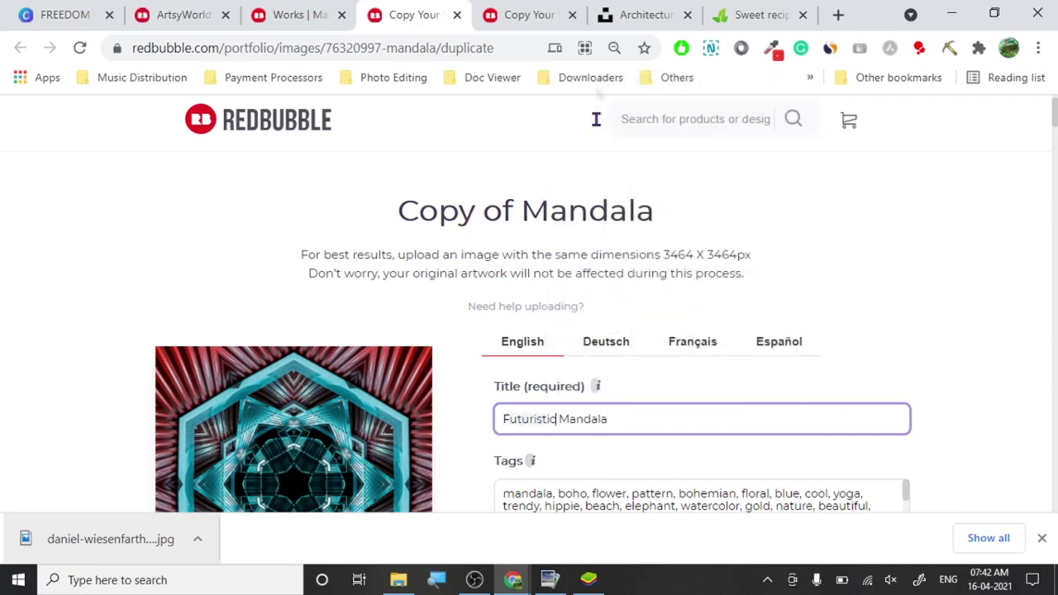
# Copy the full title and replace the description with it, so that it reads "Futuristic Mandala".
pyautogui.tripleClick(526, 424)
pyautogui.rightClick(527, 423)
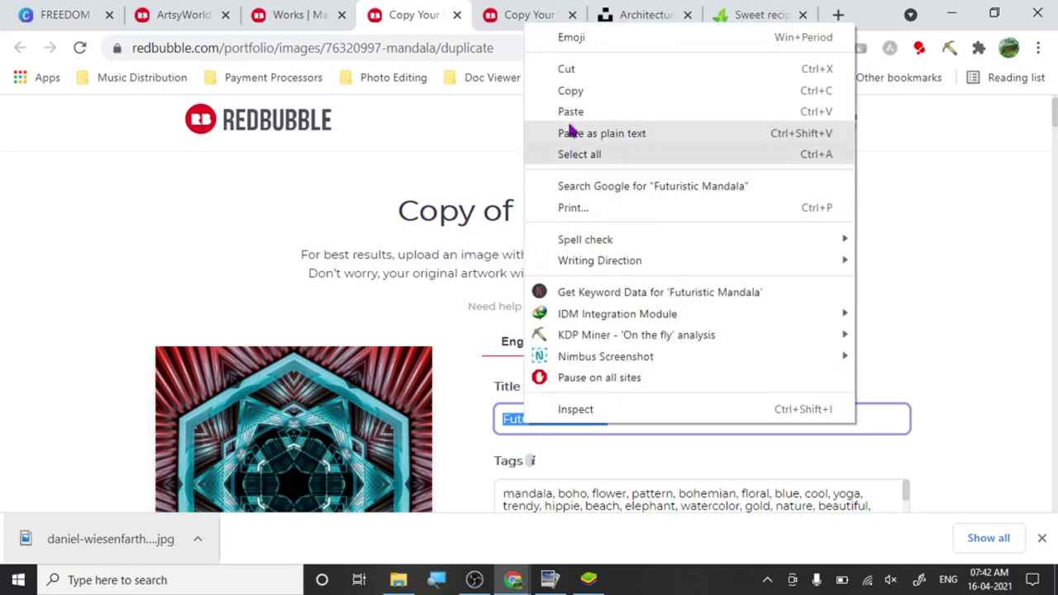
pyautogui.click(569, 90)
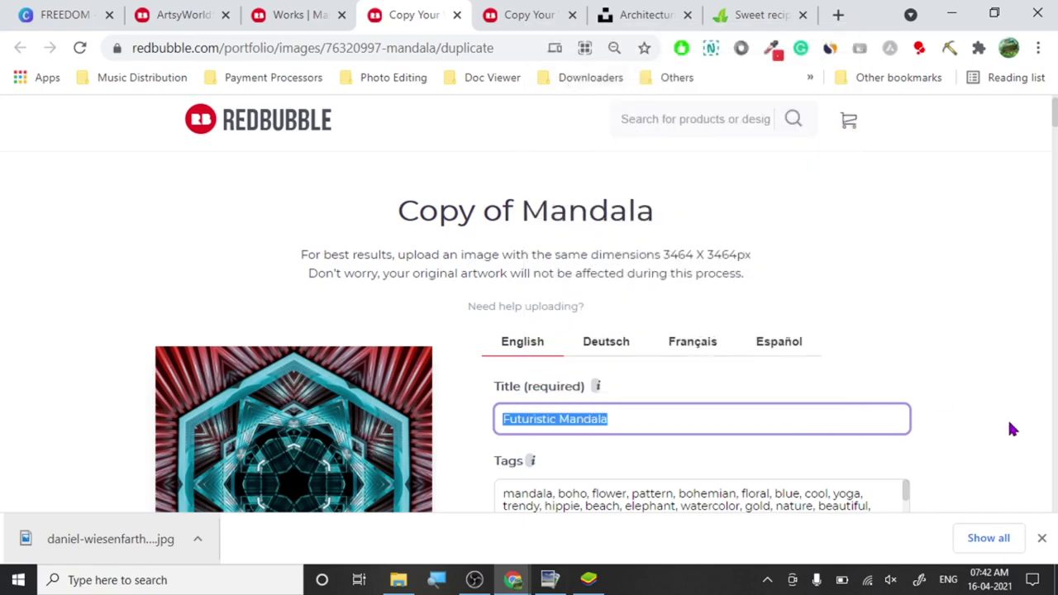
pyautogui.scroll(-2, 1008, 417)
pyautogui.click(697, 405)
pyautogui.hotkey('ctrl', 'a')
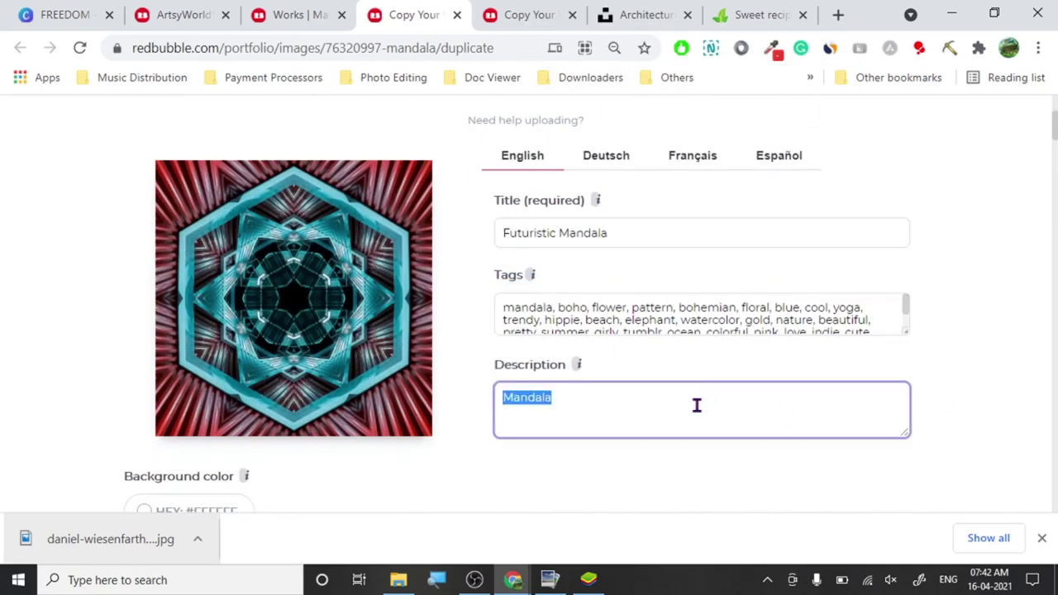
pyautogui.hotkey('ctrl', 'v')
pyautogui.click(1010, 301)
pyautogui.scroll(-1, 1047, 165)
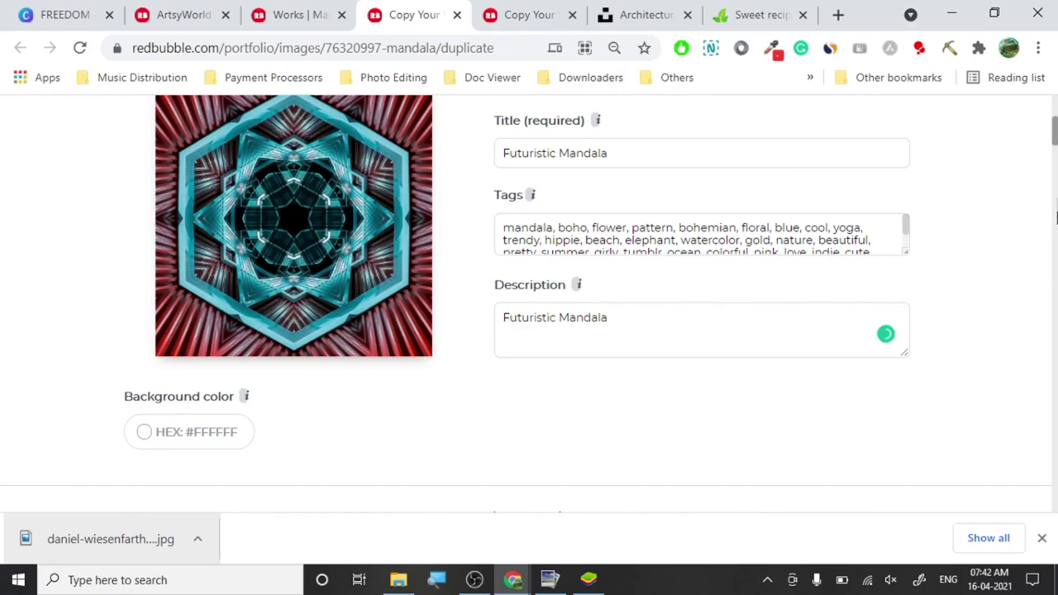
# Save the first copy as a new work and check its processing progress.
pyautogui.scroll(-10, 1056, 217)
pyautogui.scroll(-15, 1055, 315)
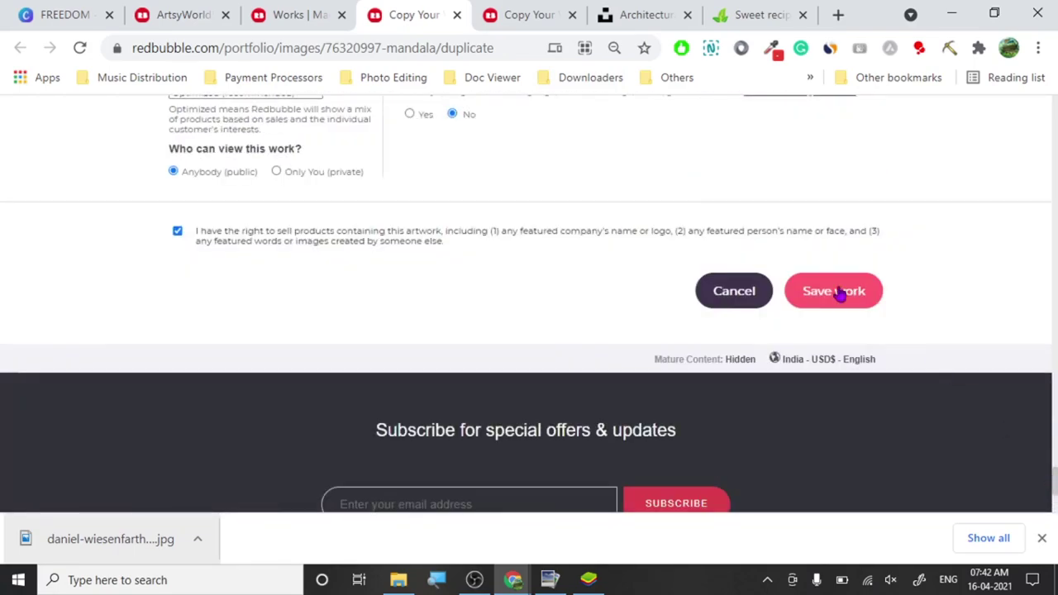
pyautogui.click(833, 291)
pyautogui.click(510, 18)
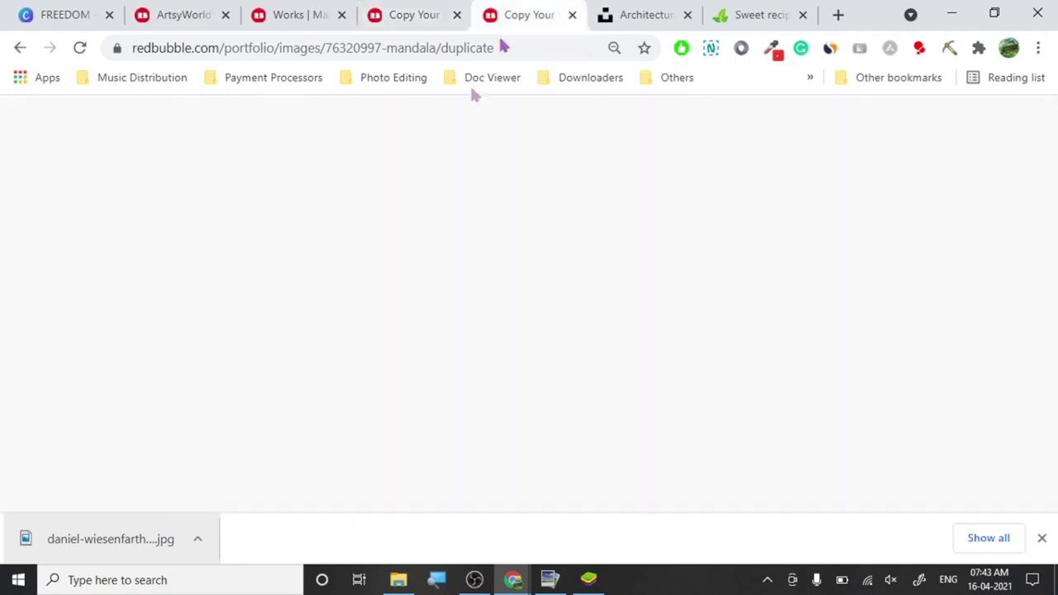
pyautogui.click(405, 15)
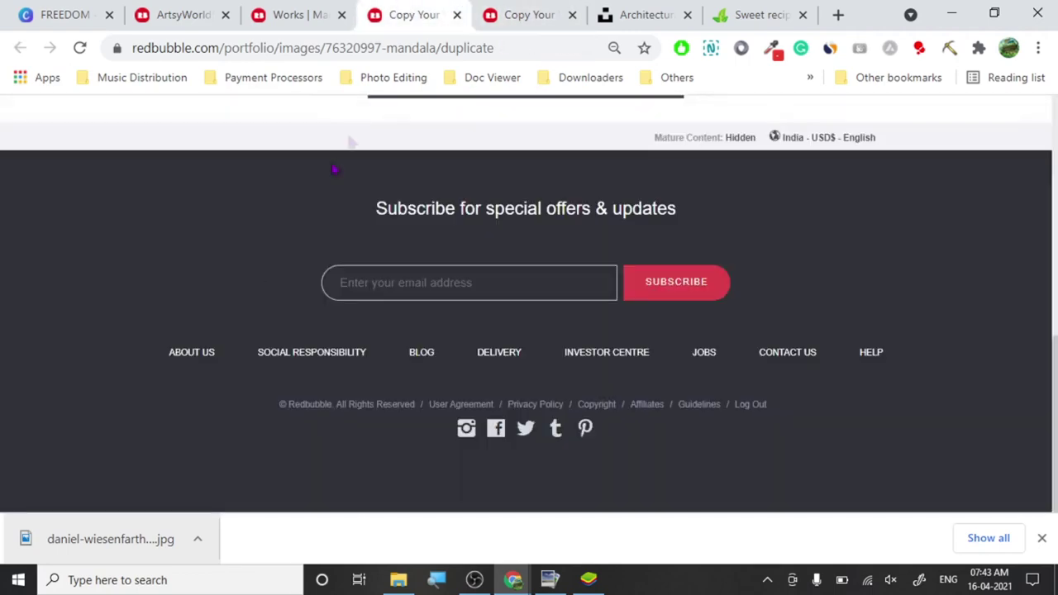
pyautogui.scroll(3, 201, 274)
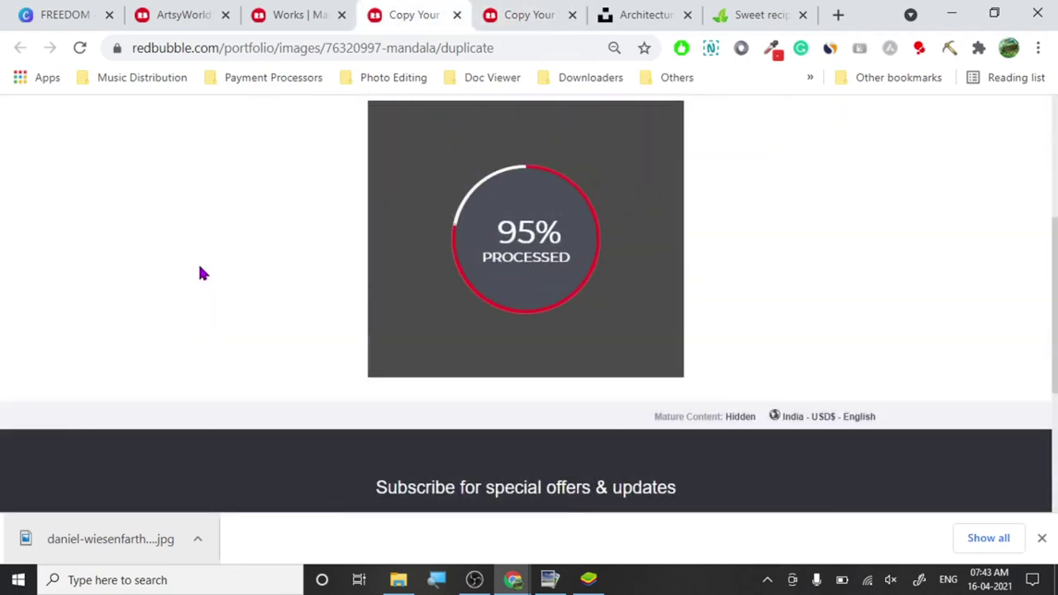
# Switch to BlueStacks, try other sampling positions for the building photo's kaleidoscope in Mirror Lab, and discard the effect.
pyautogui.click(588, 579)
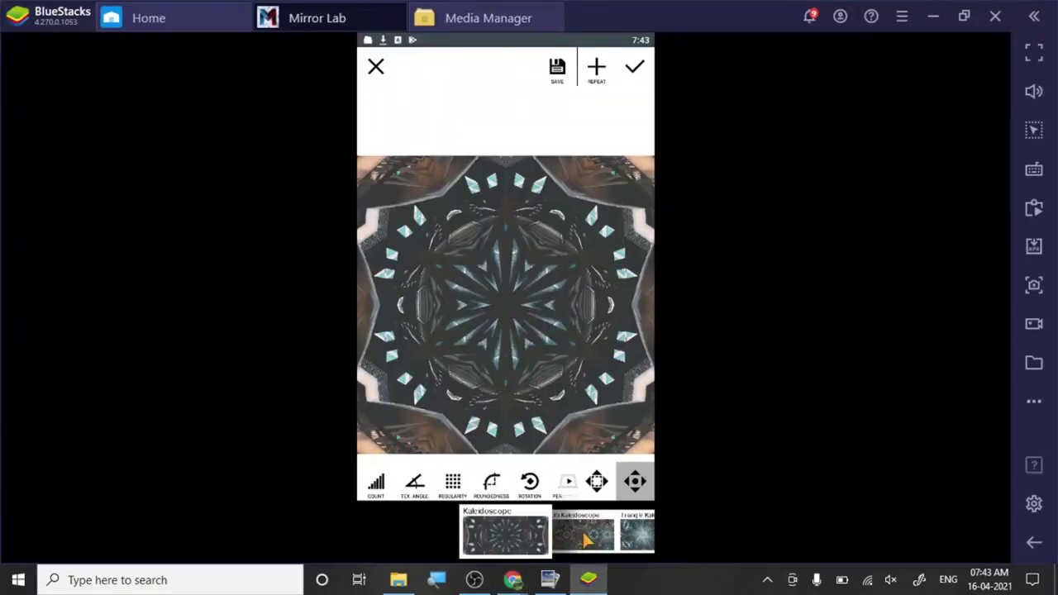
pyautogui.moveTo(456, 420); pyautogui.dragTo(649, 240)
pyautogui.moveTo(462, 301); pyautogui.dragTo(444, 314)
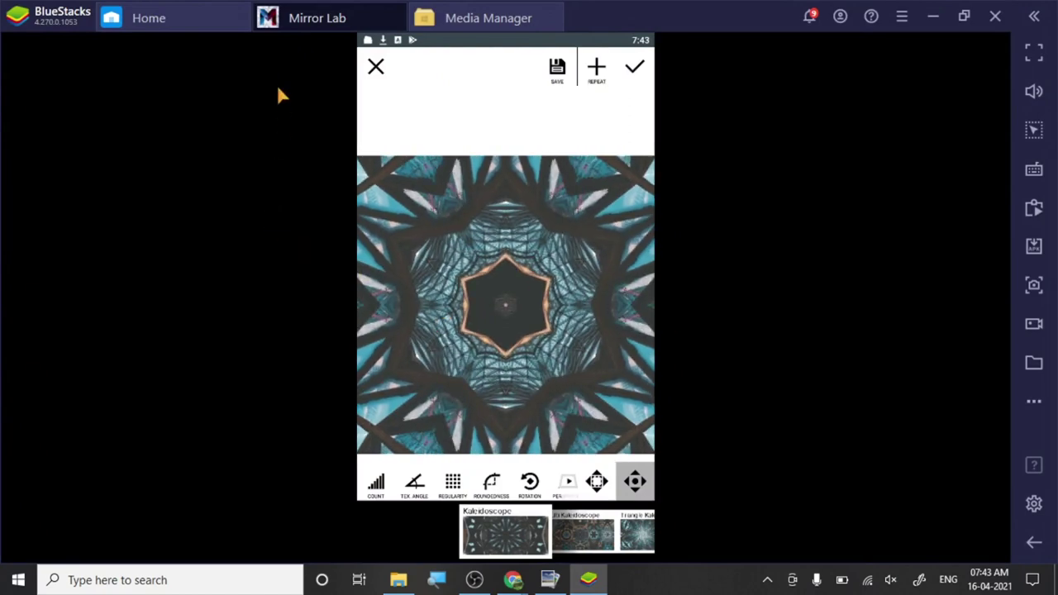
pyautogui.click(383, 66)
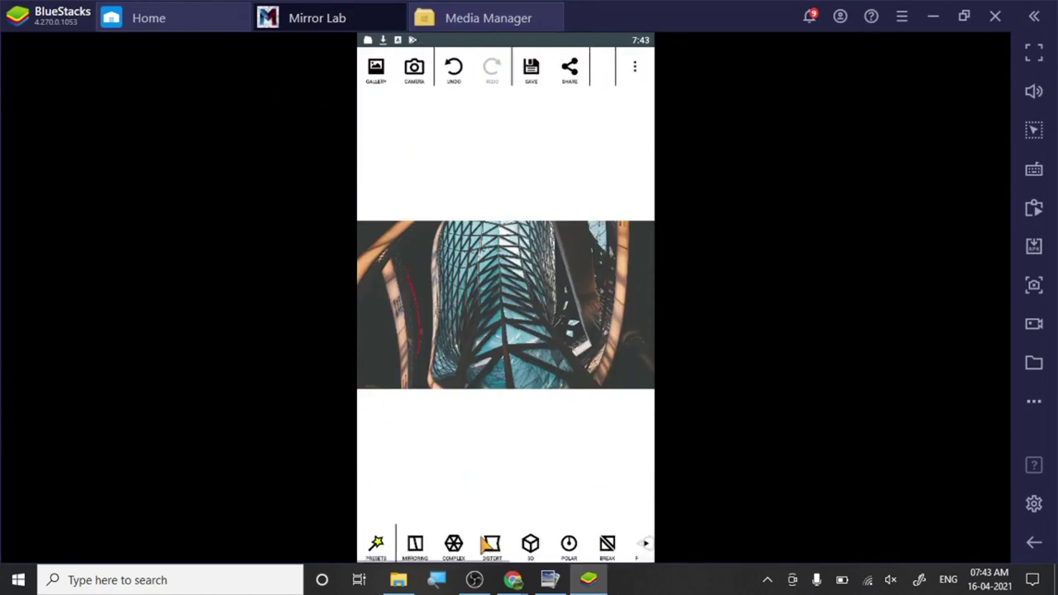
# Switch back to the Chrome window with Redbubble, go to the Unsplash results and dismiss the "Say thanks" message.
pyautogui.moveTo(513, 582)
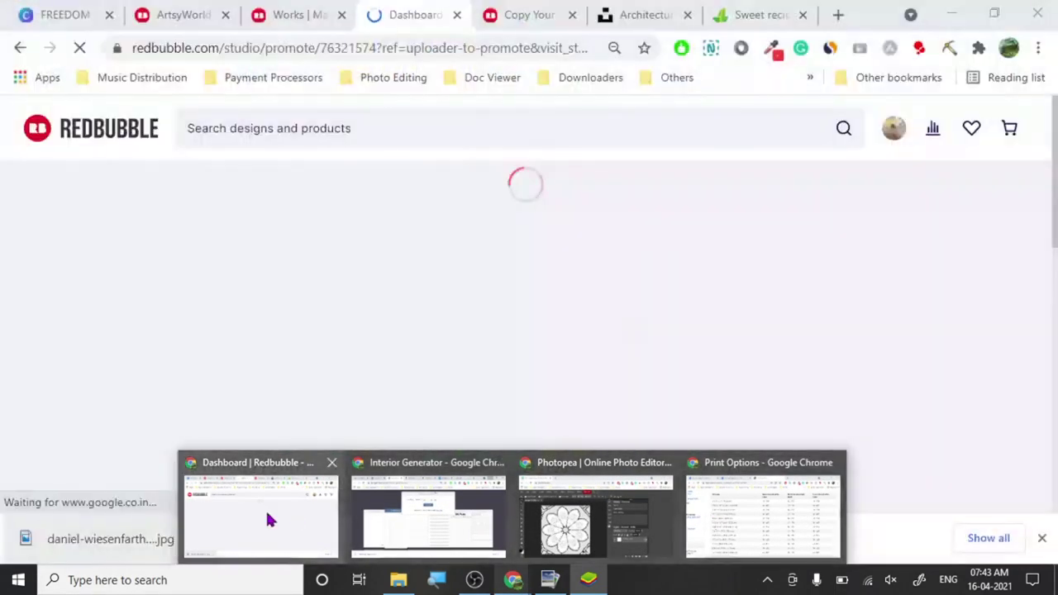
pyautogui.click(265, 512)
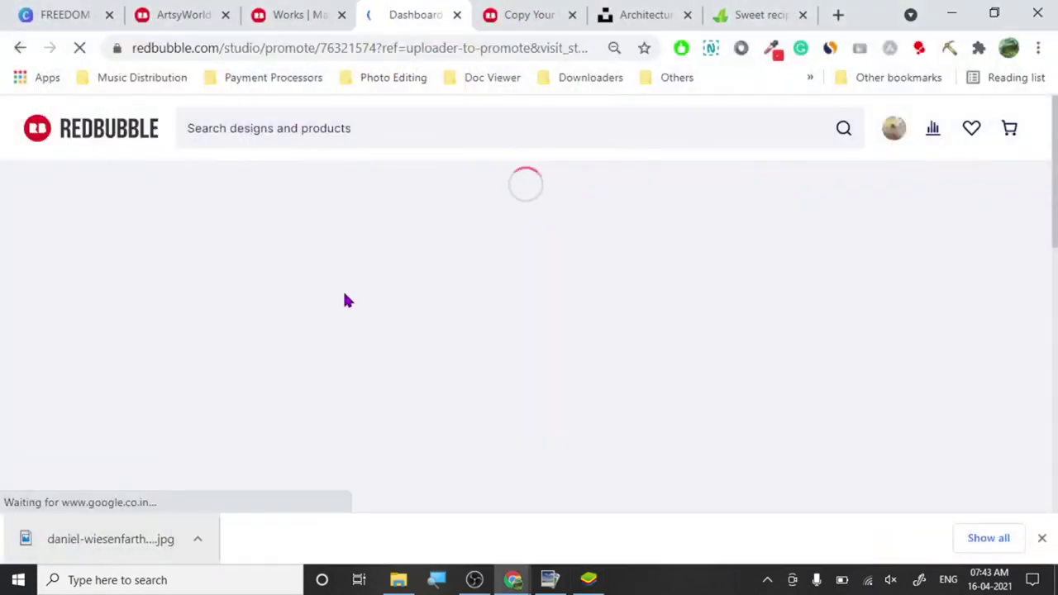
pyautogui.click(643, 14)
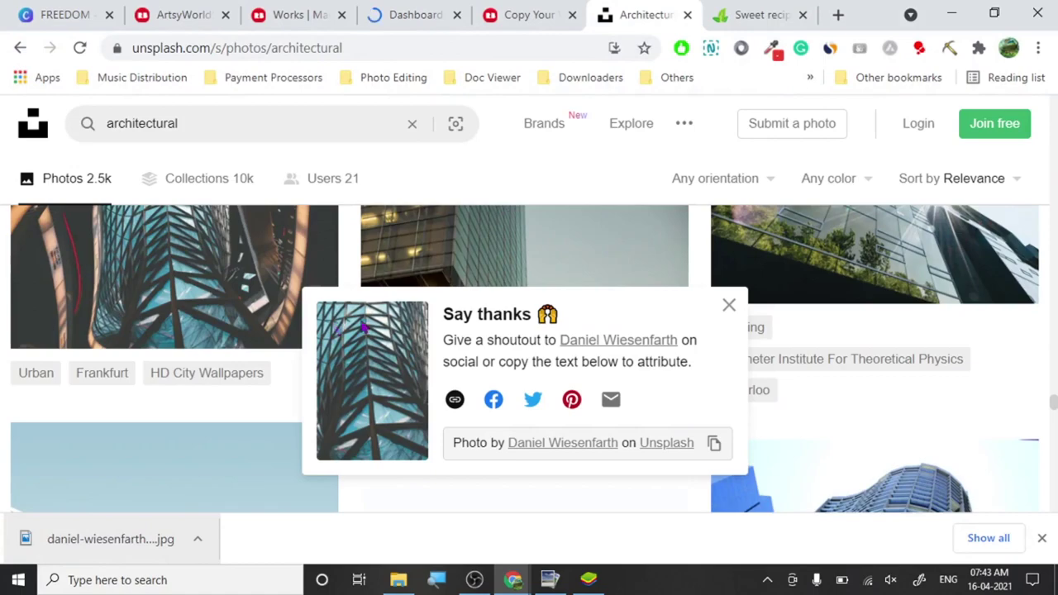
pyautogui.click(726, 306)
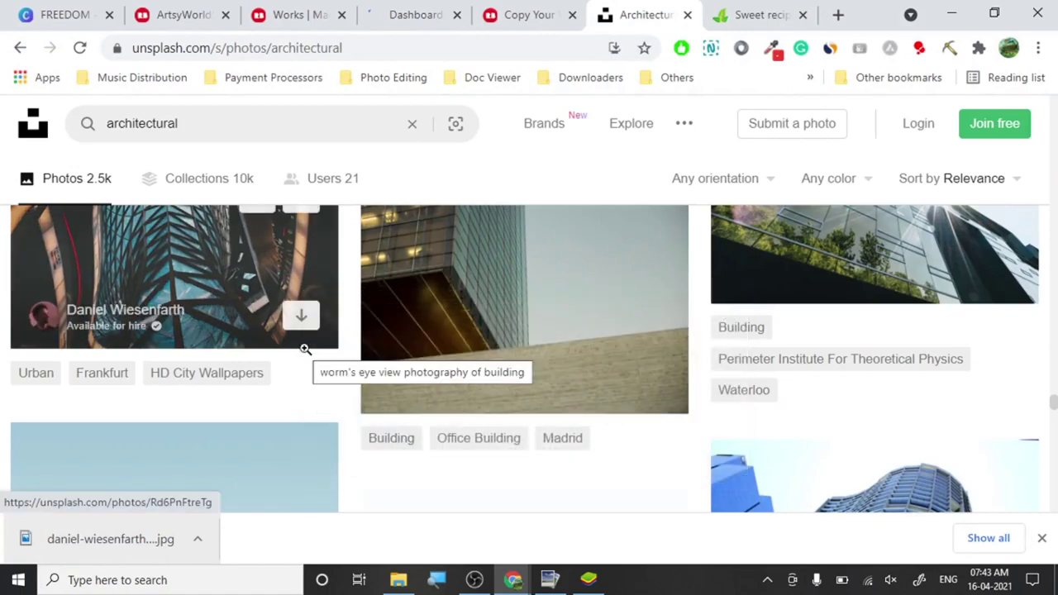
# Look through the "architectural" photo results for another image suited to a kaleidoscope.
pyautogui.scroll(5, 570, 388)
pyautogui.scroll(-2, 565, 384)
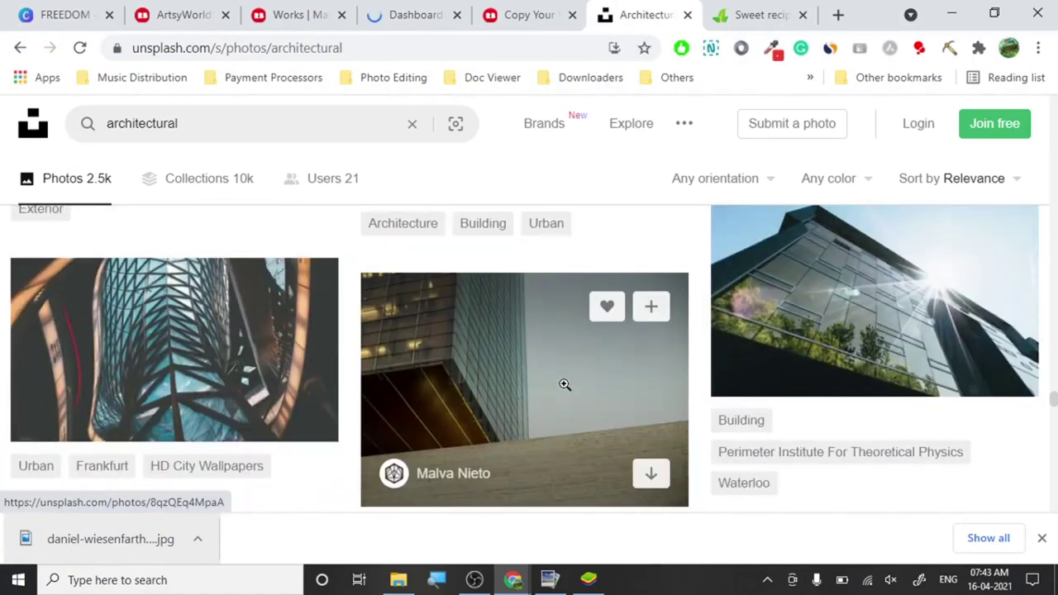
pyautogui.scroll(-7, 565, 385)
pyautogui.scroll(-10, 306, 328)
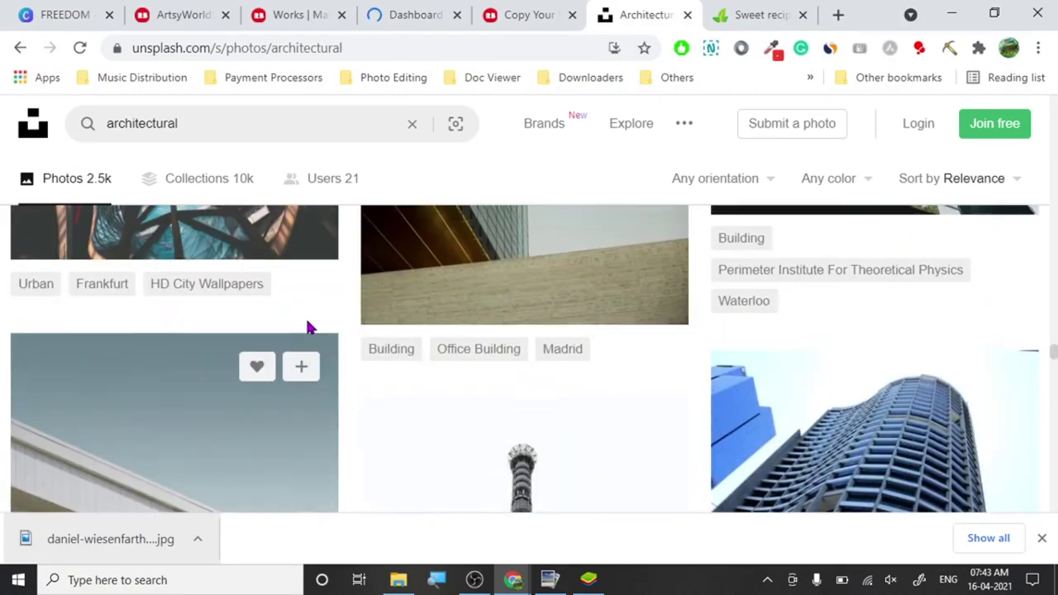
pyautogui.scroll(-5, 666, 401)
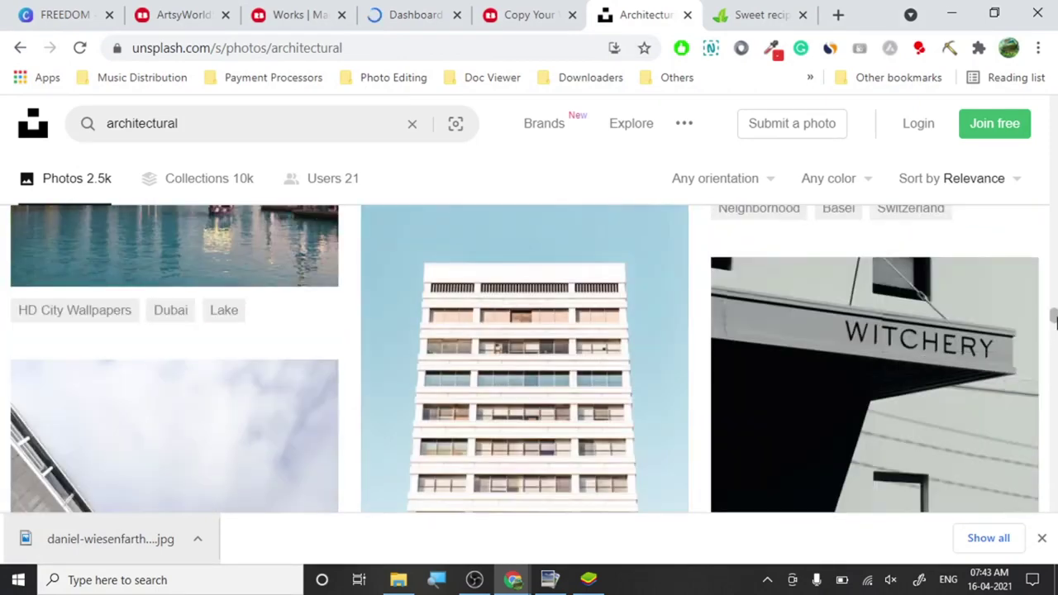
pyautogui.scroll(-5, 1051, 314)
pyautogui.moveTo(1056, 238); pyautogui.dragTo(1056, 182)
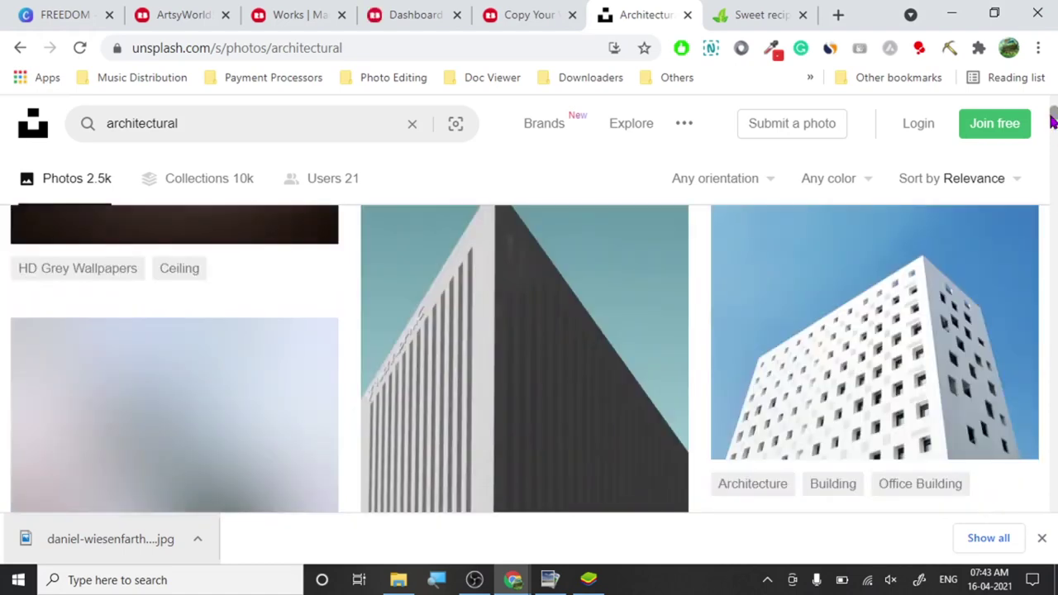
pyautogui.scroll(5, 245, 323)
pyautogui.scroll(-2, 245, 319)
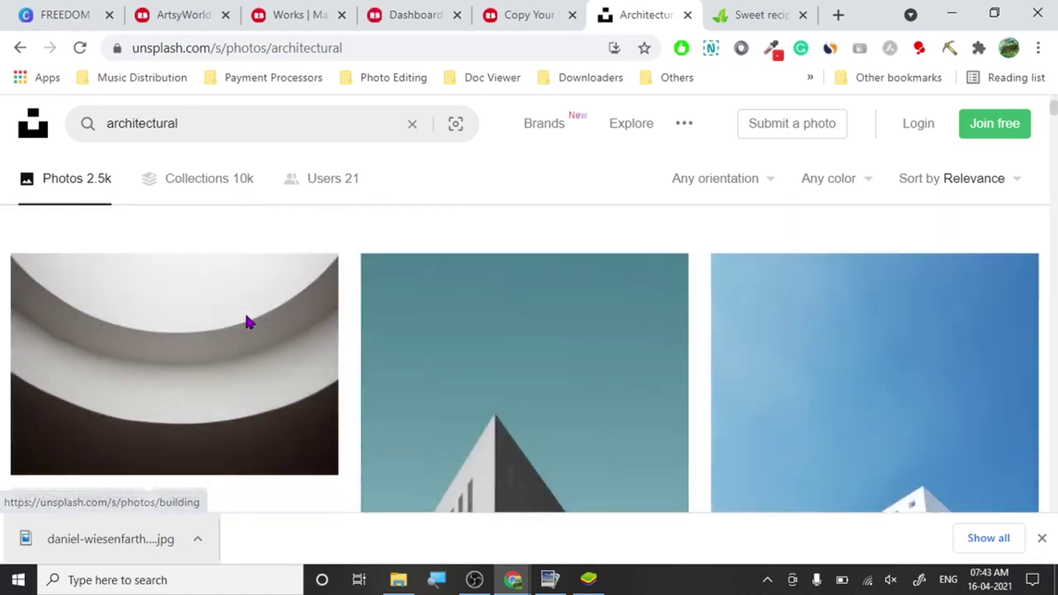
pyautogui.scroll(1, 245, 319)
# Refine the Unsplash photo search to "architectural dark".
pyautogui.click(199, 127)
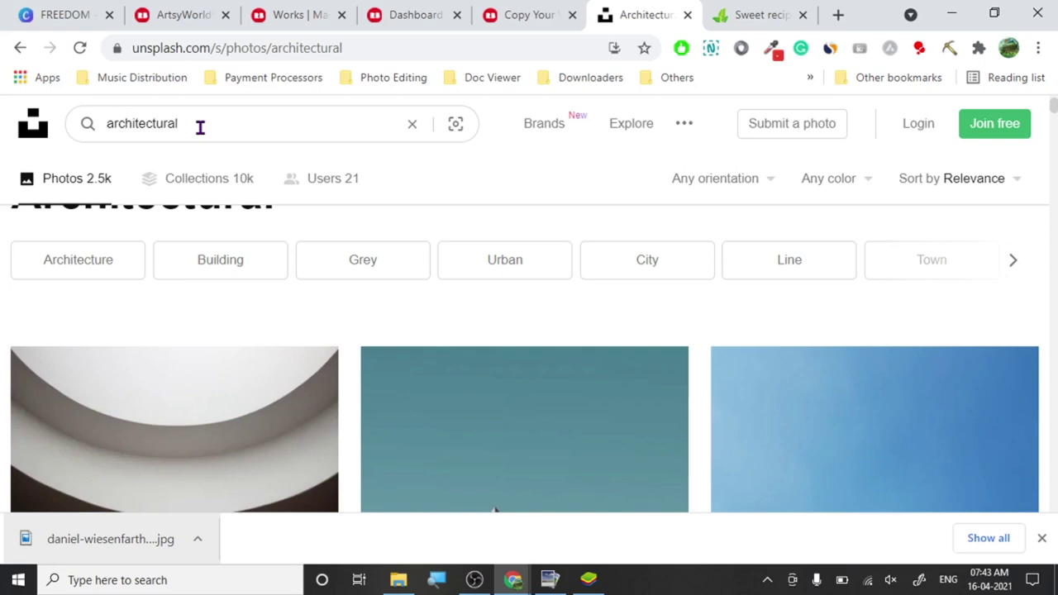
pyautogui.write('dark')
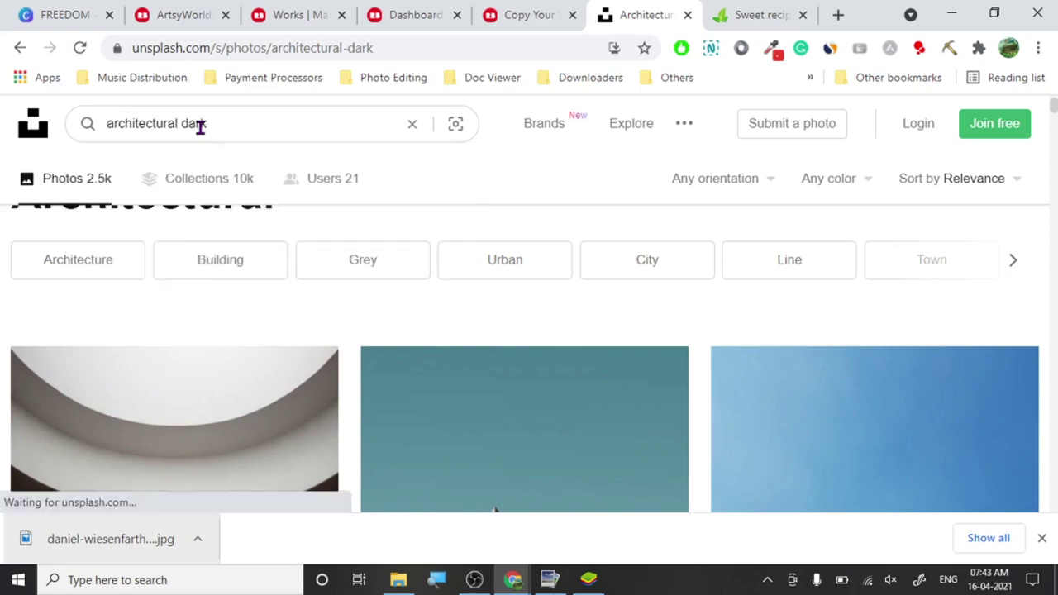
pyautogui.press('Return')
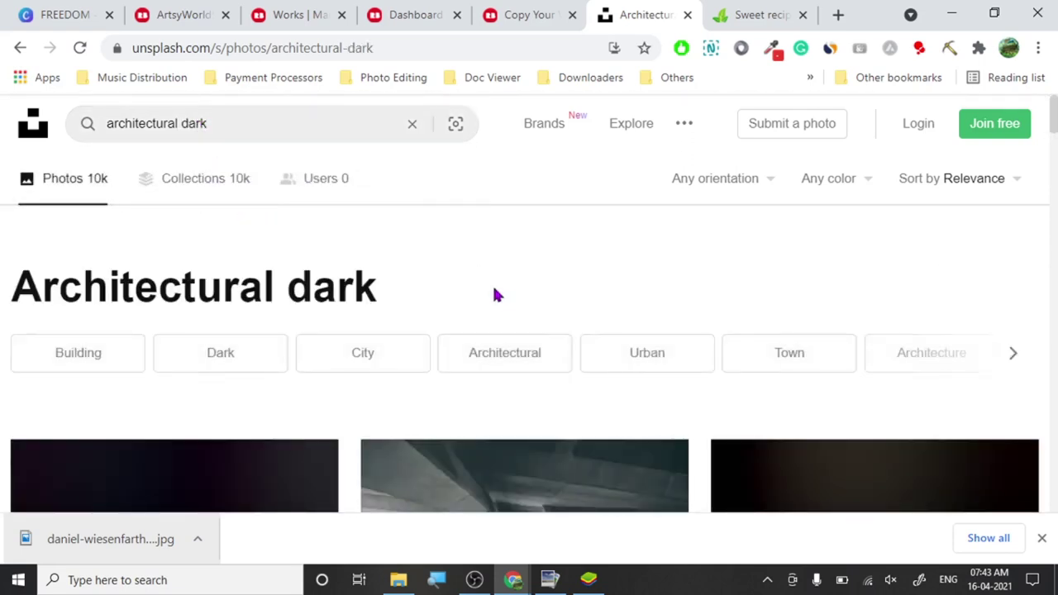
# Find the night photo of the airport terminal with green trees in the results and download it.
pyautogui.scroll(-2, 348, 331)
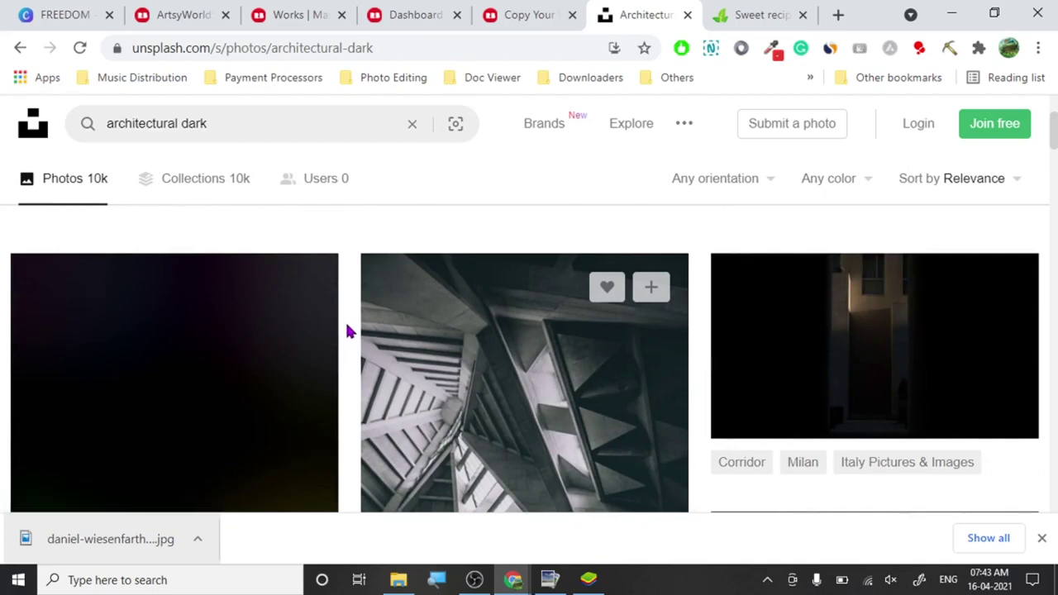
pyautogui.scroll(-7, 348, 331)
pyautogui.scroll(-6, 426, 344)
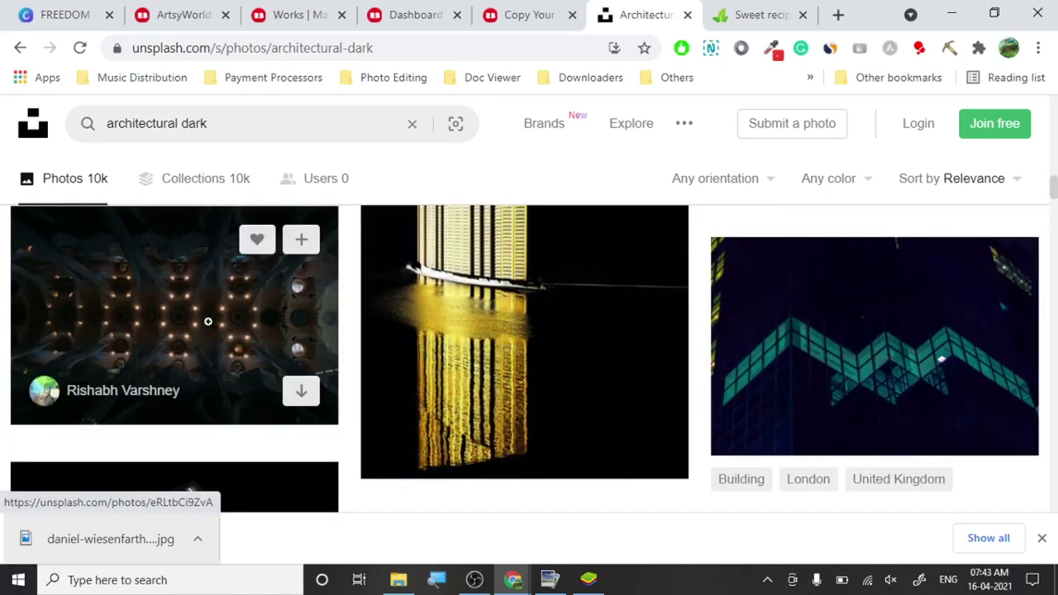
pyautogui.scroll(-2, 241, 360)
pyautogui.scroll(-1, 243, 364)
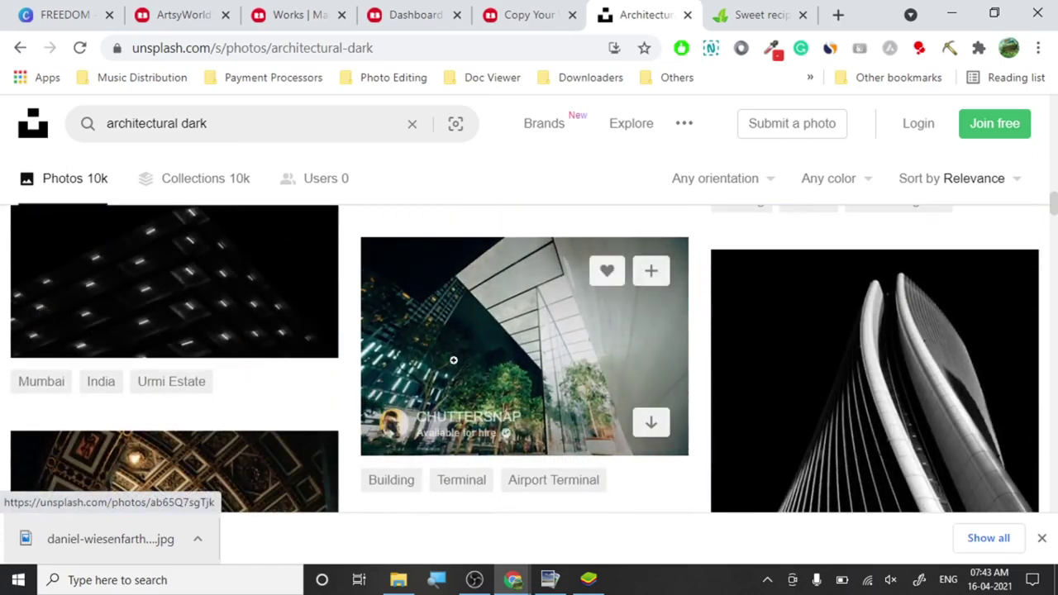
pyautogui.click(643, 430)
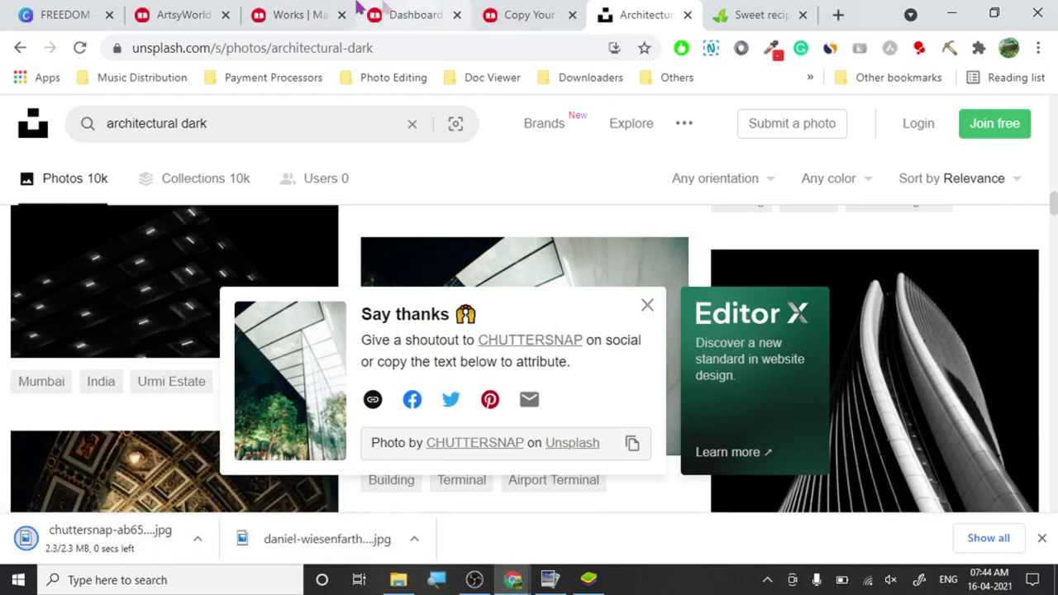
# Open the Promote page of the published Futuristic Mandala and review its product previews.
pyautogui.click(310, 20)
pyautogui.click(430, 16)
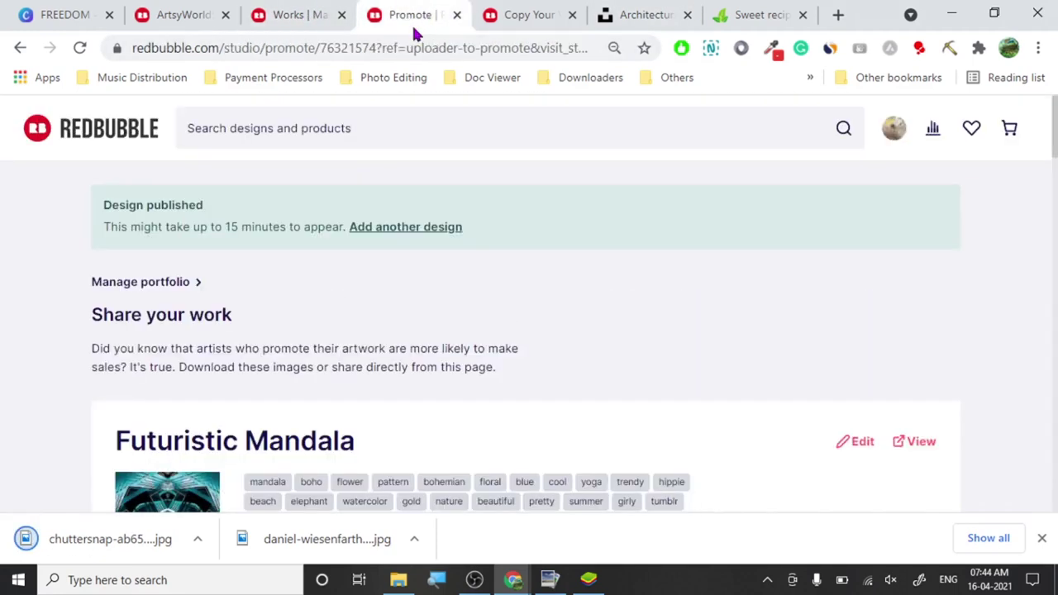
pyautogui.scroll(-7, 115, 330)
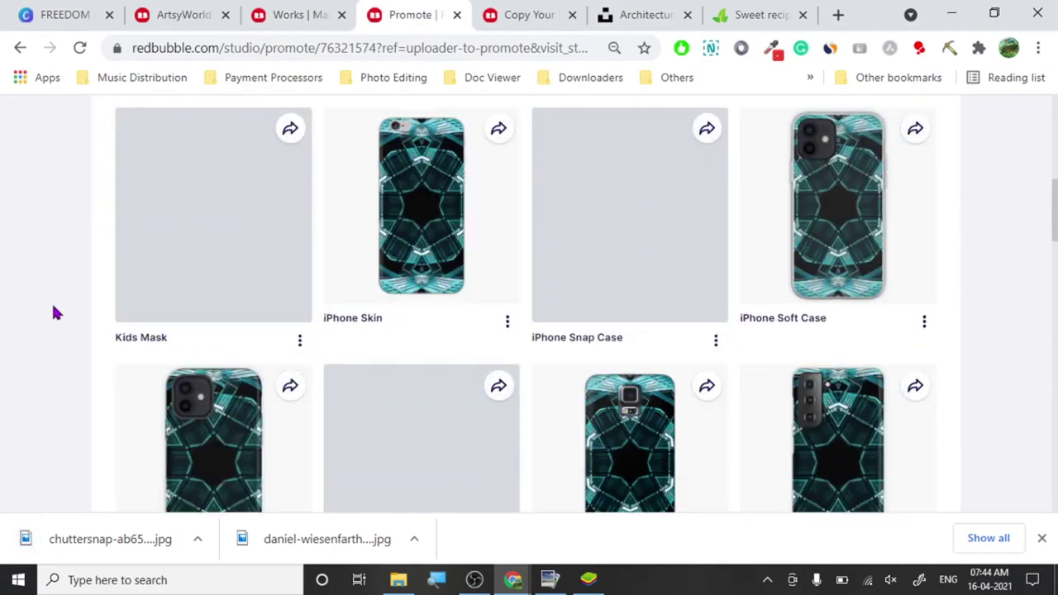
pyautogui.scroll(-1, 47, 331)
pyautogui.scroll(-3, 47, 331)
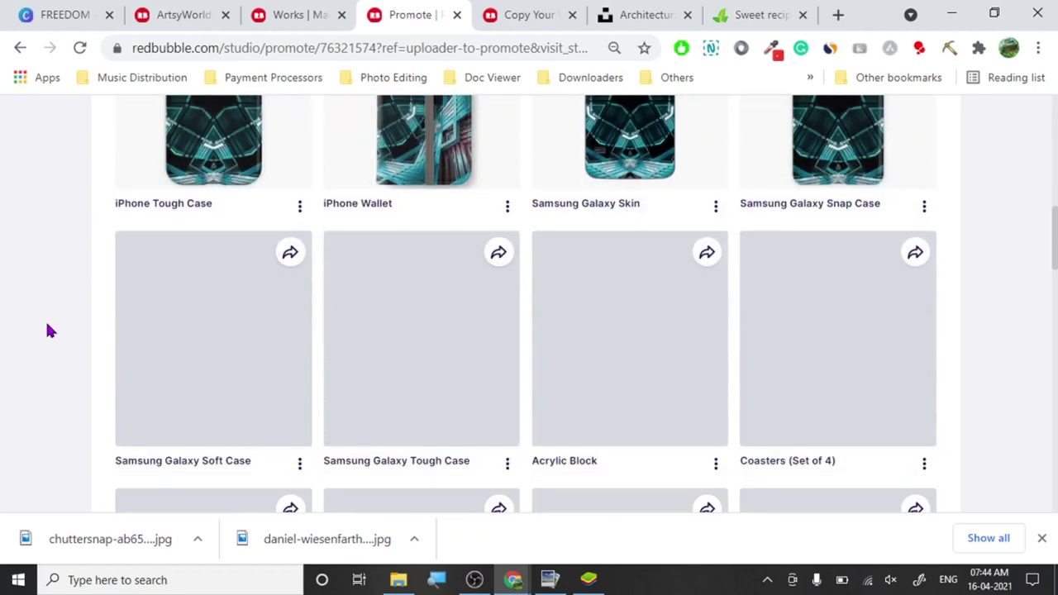
# Import the downloaded chuttersnap JPG from Chrome's downloads into BlueStacks.
pyautogui.moveTo(87, 539); pyautogui.dragTo(576, 493)
pyautogui.moveTo(387, 225); pyautogui.dragTo(361, 142)
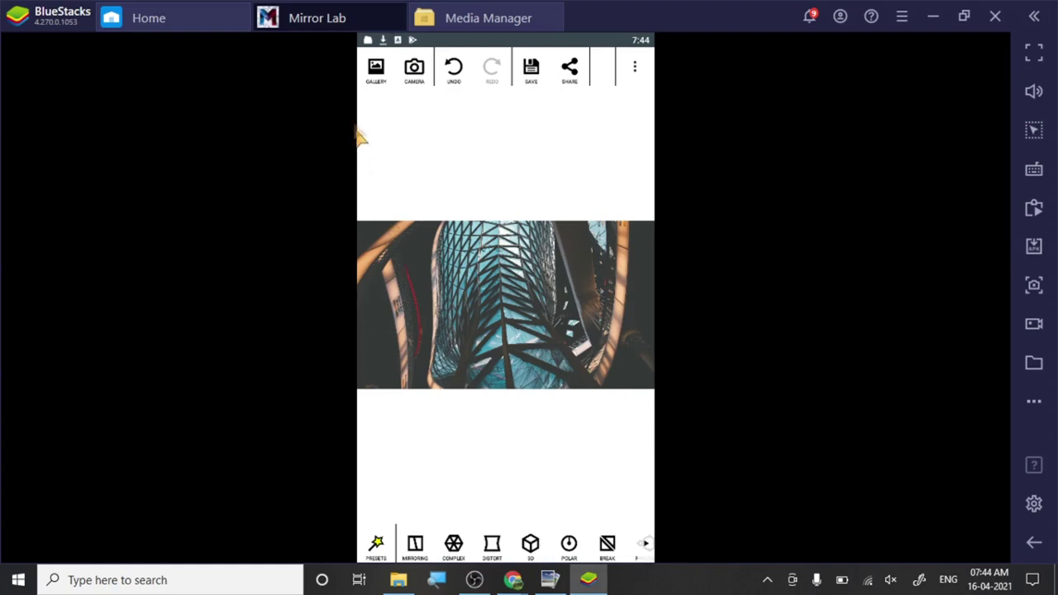
pyautogui.click(379, 71)
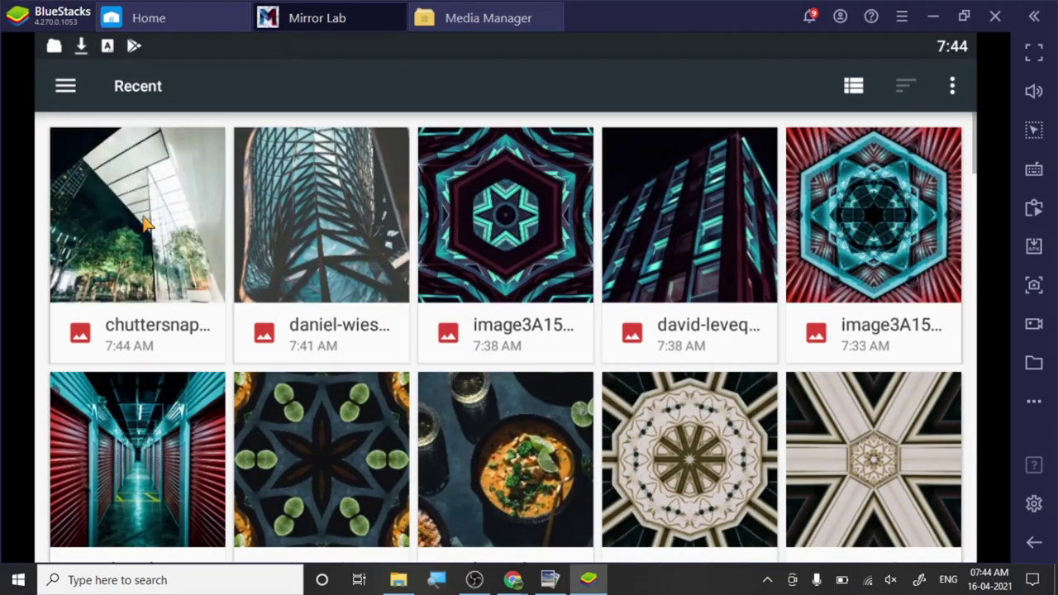
pyautogui.click(429, 234)
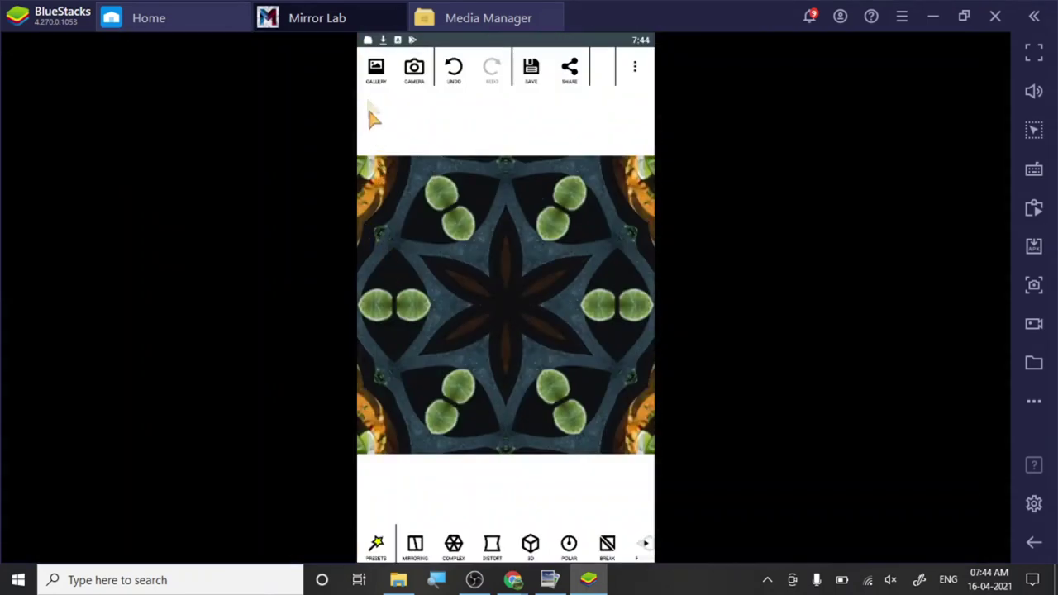
pyautogui.click(377, 71)
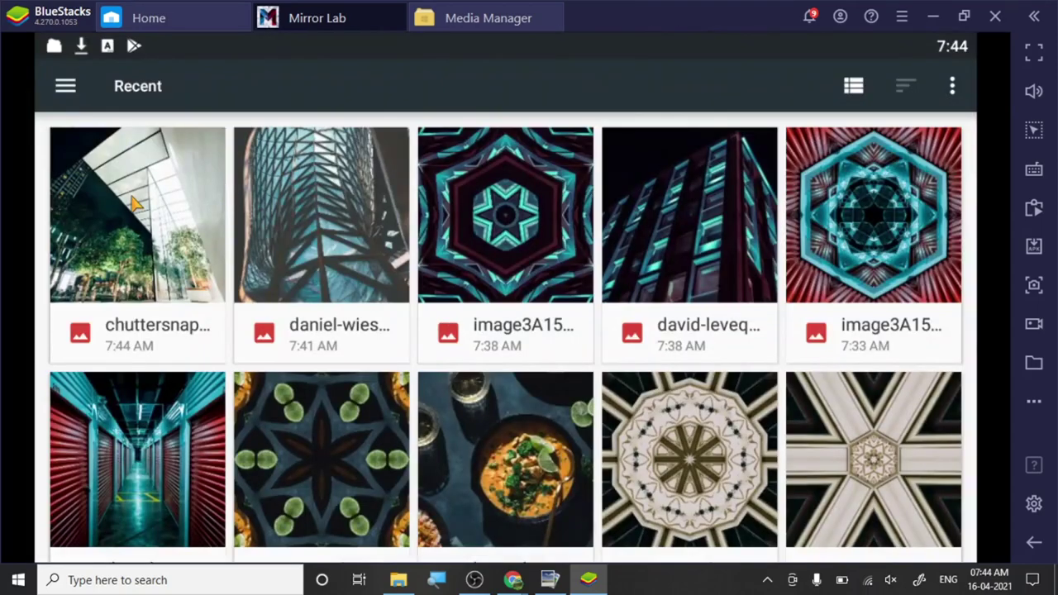
pyautogui.press('Escape')
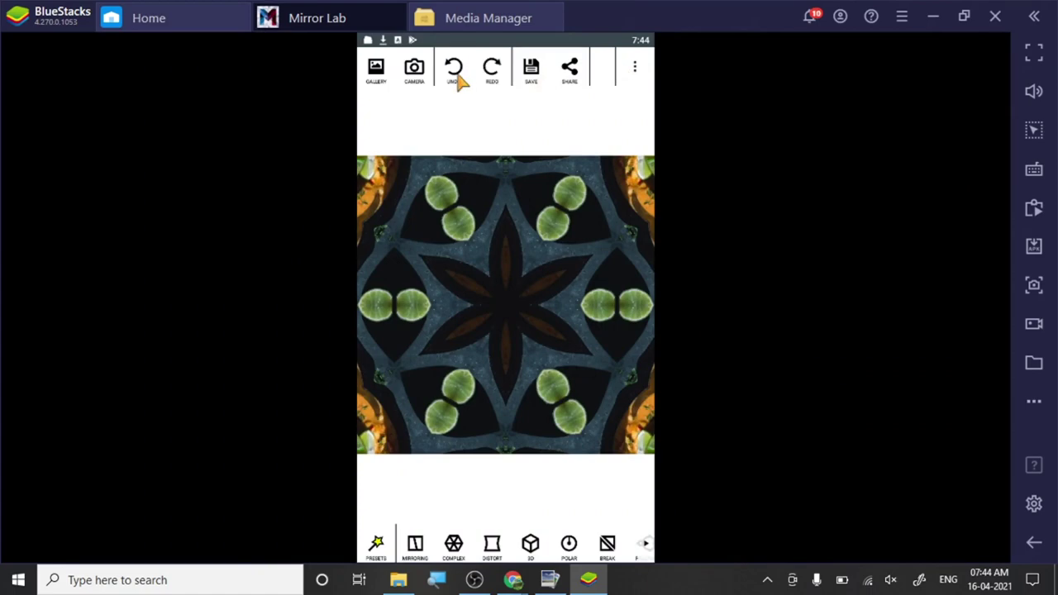
pyautogui.click(457, 76)
pyautogui.click(455, 76)
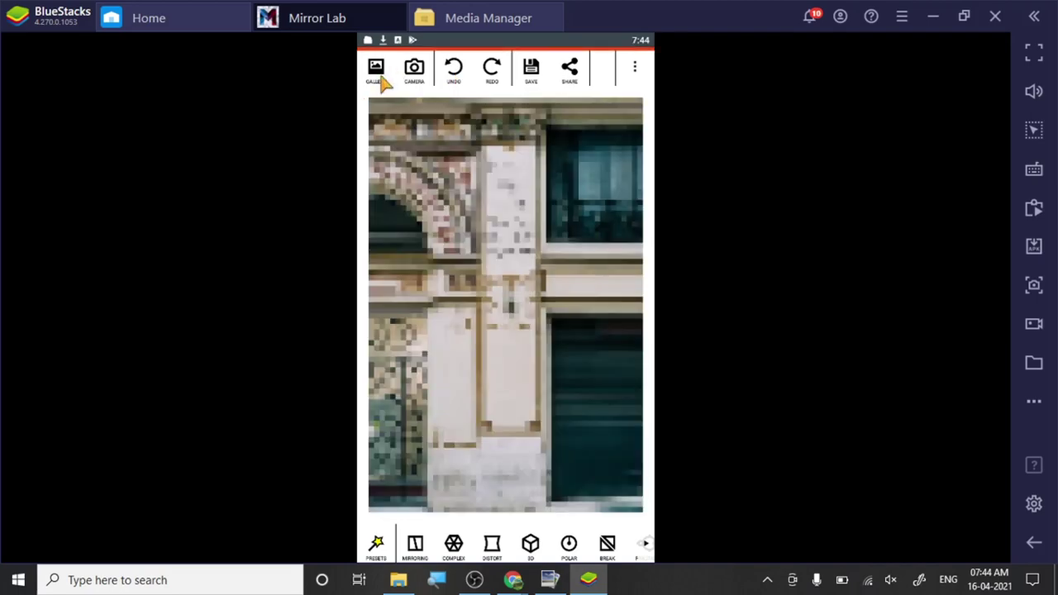
# Load the chuttersnap building photo from the gallery into Mirror Lab and start the Kaleidoscope effect on it.
pyautogui.click(376, 73)
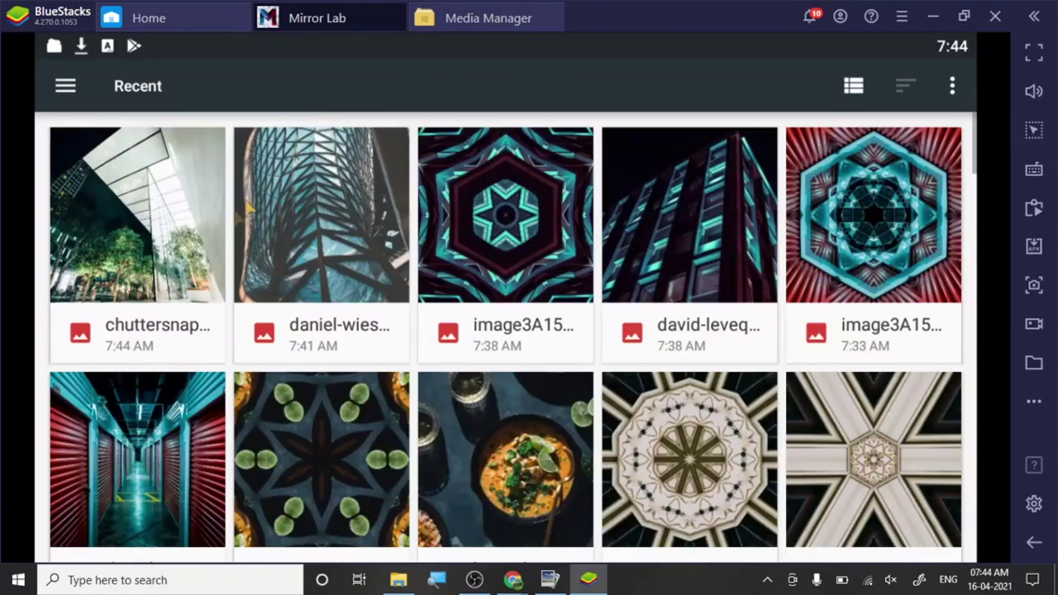
pyautogui.click(184, 229)
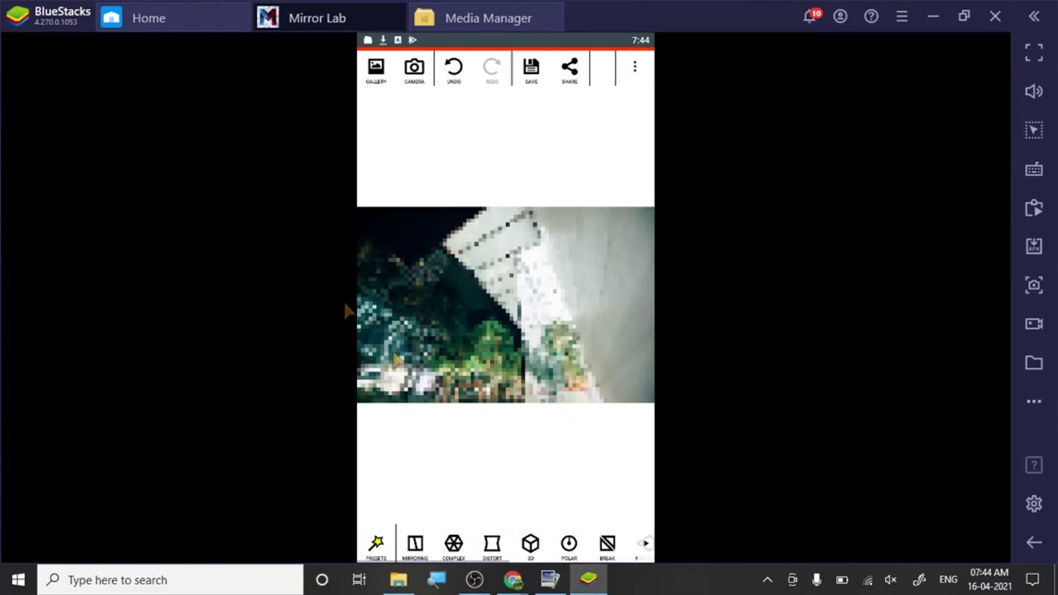
pyautogui.click(454, 543)
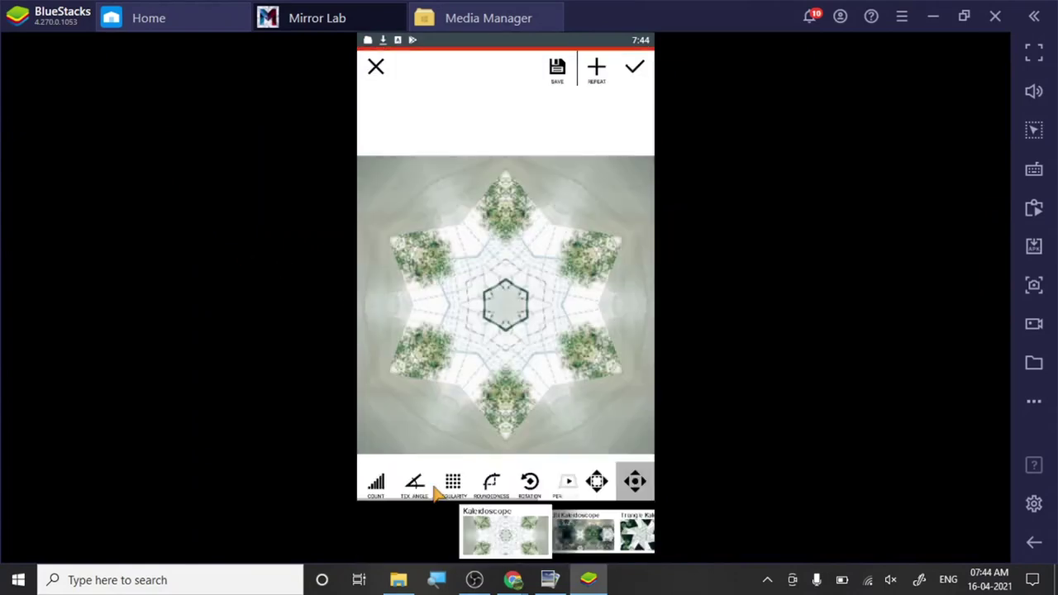
# Shift the Kaleidoscope pattern into a dark six-pointed star on a pale background and save the image.
pyautogui.moveTo(505, 361); pyautogui.dragTo(559, 397)
pyautogui.moveTo(436, 318); pyautogui.dragTo(414, 319)
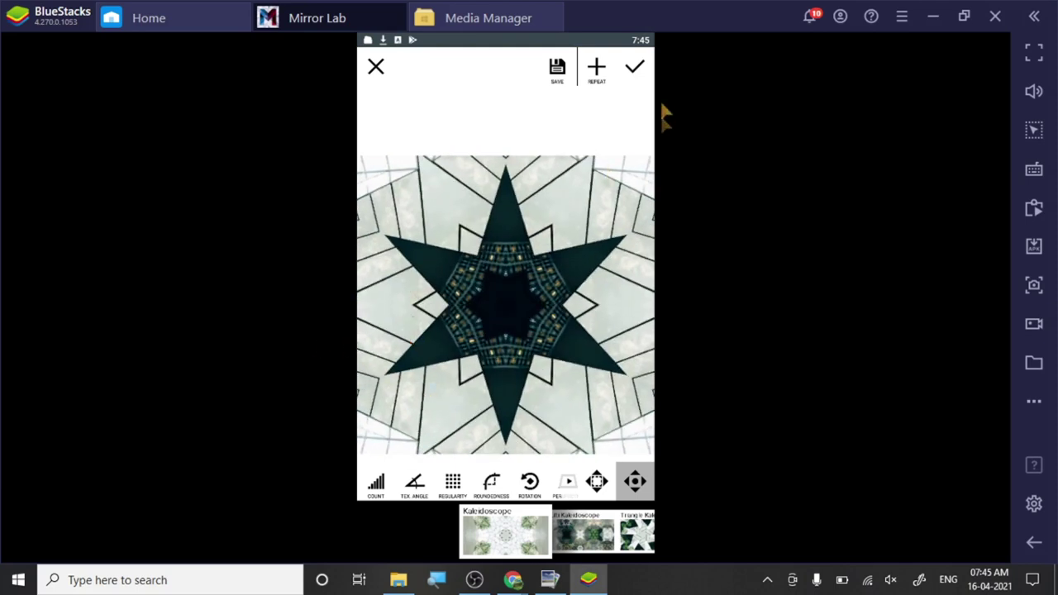
pyautogui.click(558, 68)
pyautogui.click(585, 529)
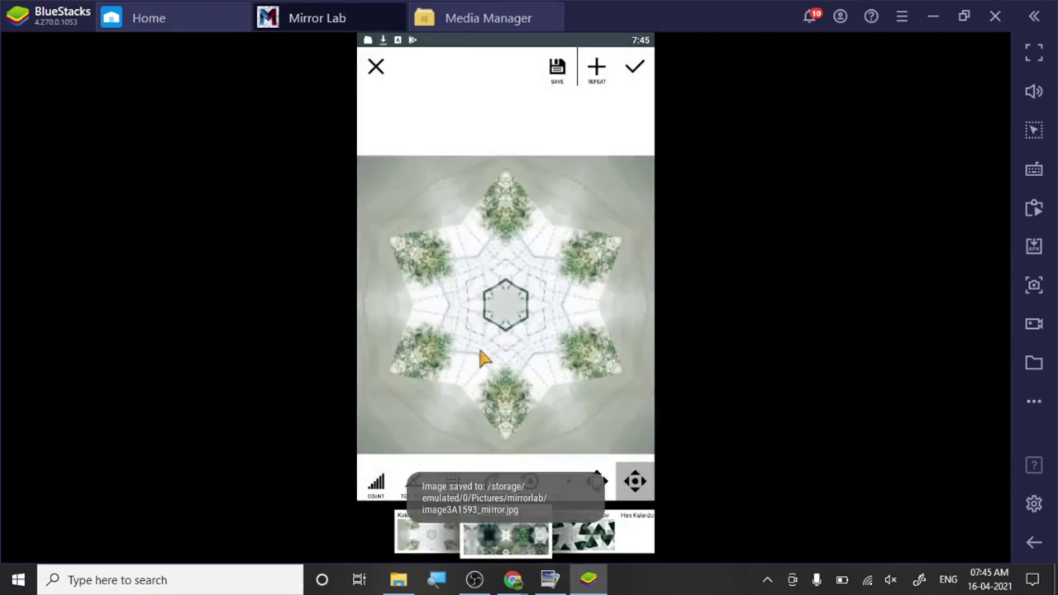
pyautogui.moveTo(478, 345); pyautogui.dragTo(467, 330)
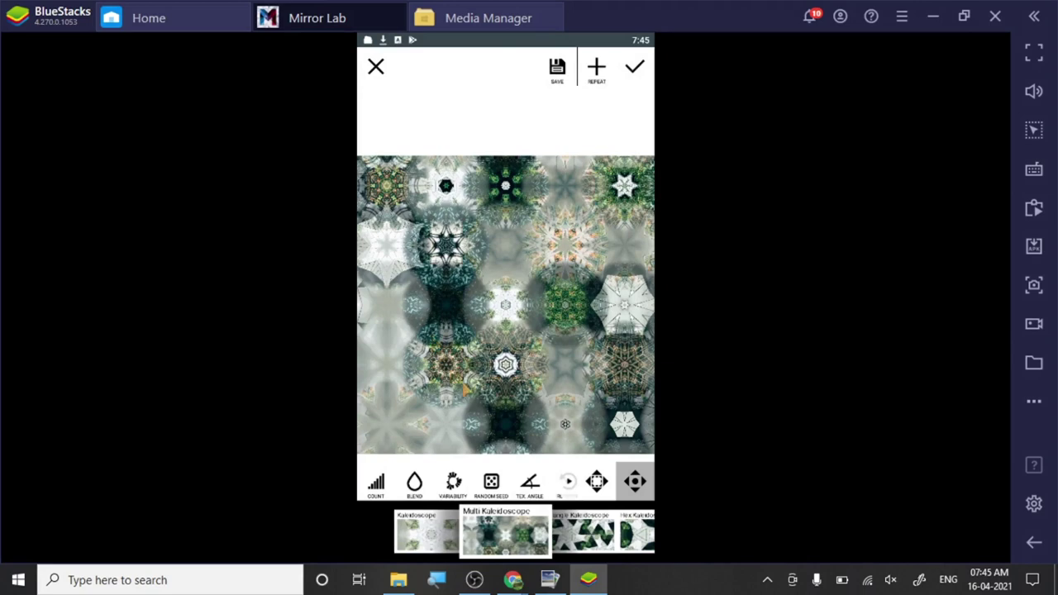
pyautogui.click(442, 532)
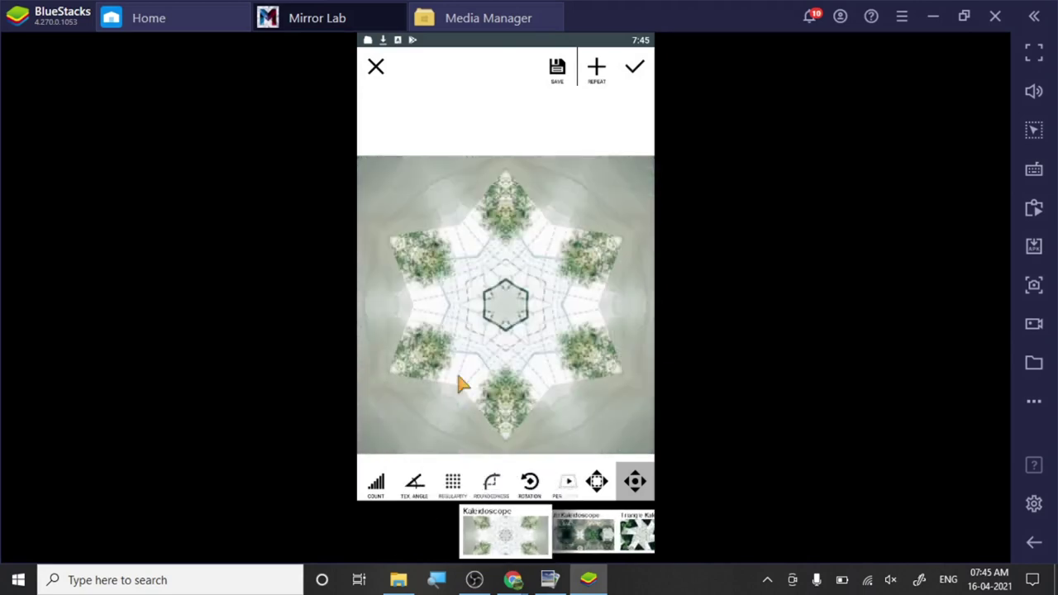
# Reposition the Kaleidoscope pattern into a dark green hexagon crossed by radiating pale beams and save it as a second image.
pyautogui.moveTo(449, 355); pyautogui.dragTo(414, 217)
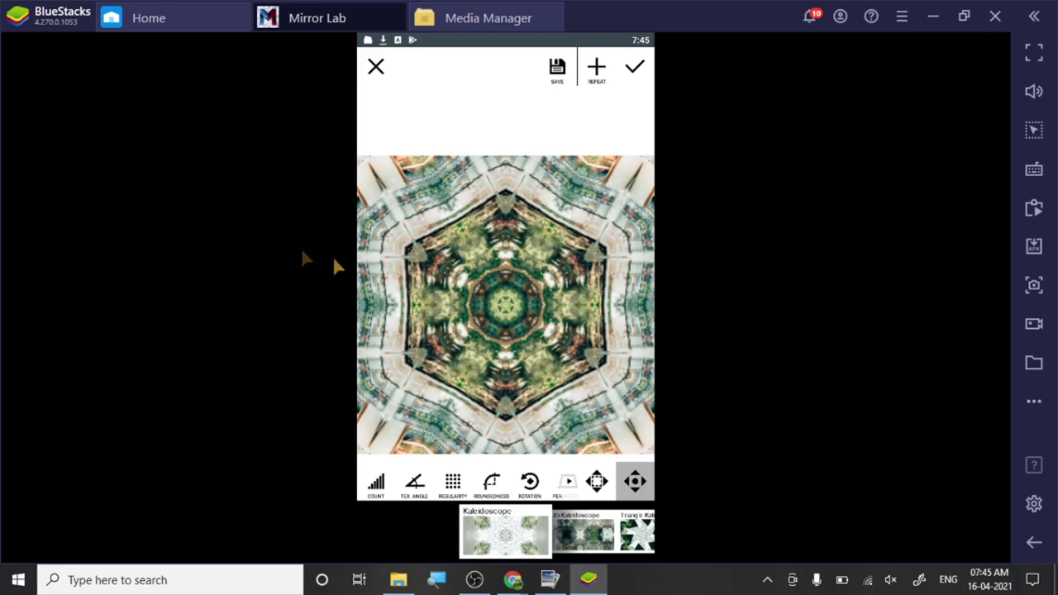
pyautogui.moveTo(425, 280); pyautogui.dragTo(419, 314)
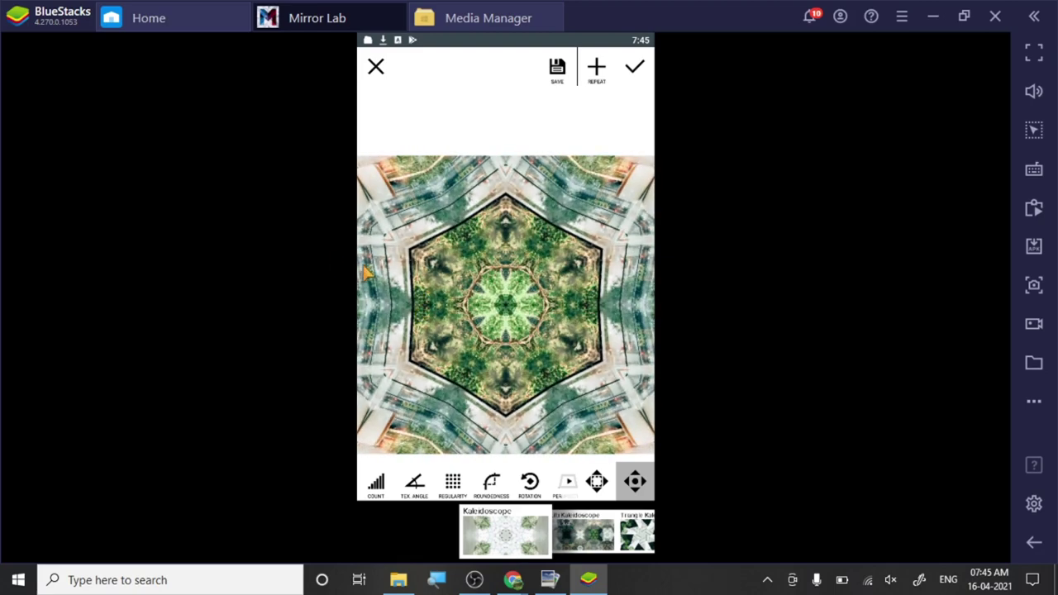
pyautogui.moveTo(433, 329); pyautogui.dragTo(405, 339)
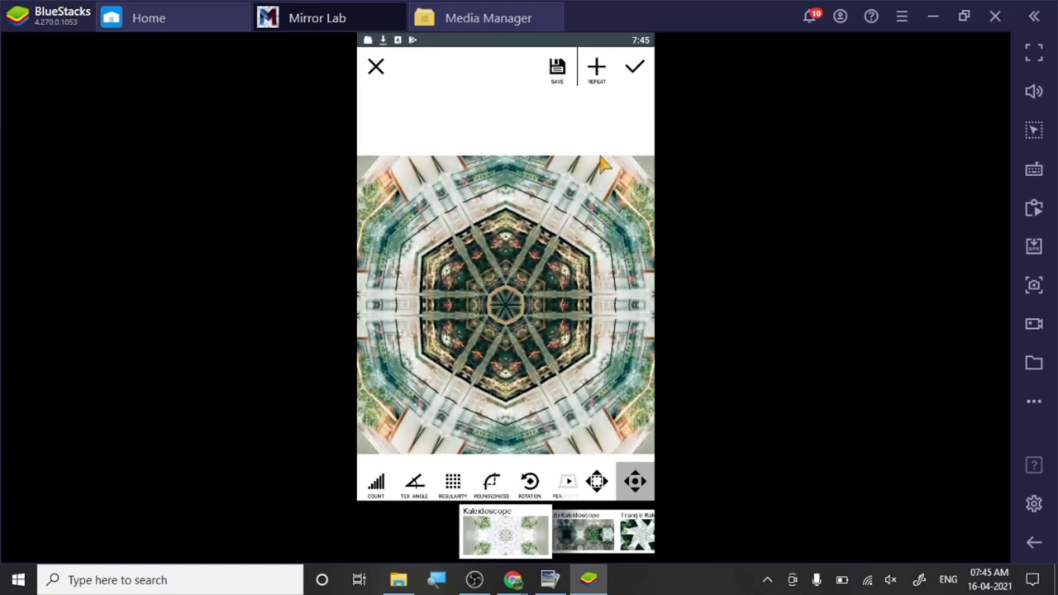
pyautogui.click(558, 69)
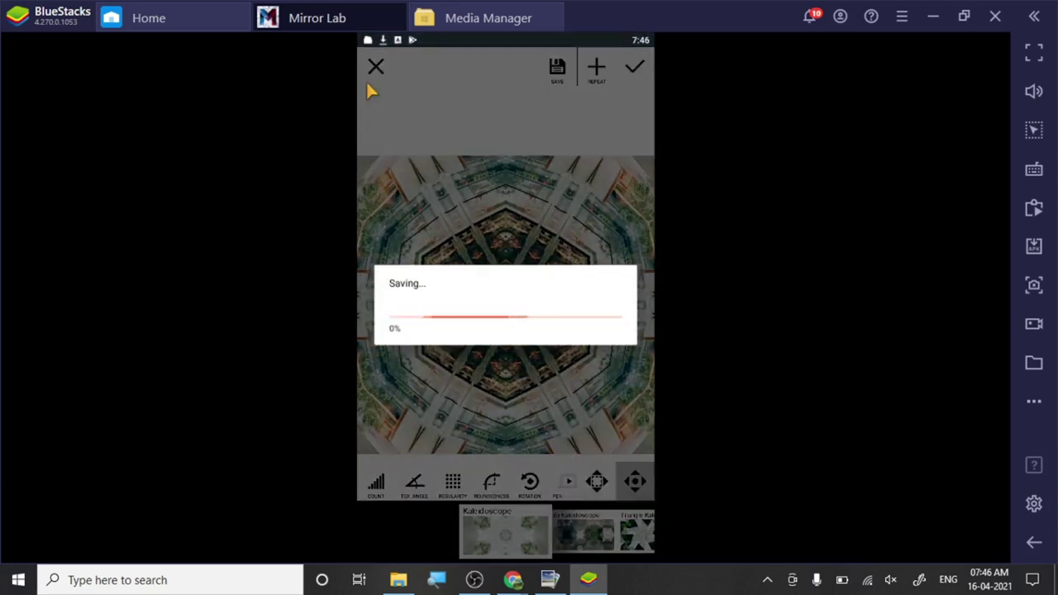
# Examine the two newly saved kaleidoscope images at full size in Media Manager.
pyautogui.click(458, 25)
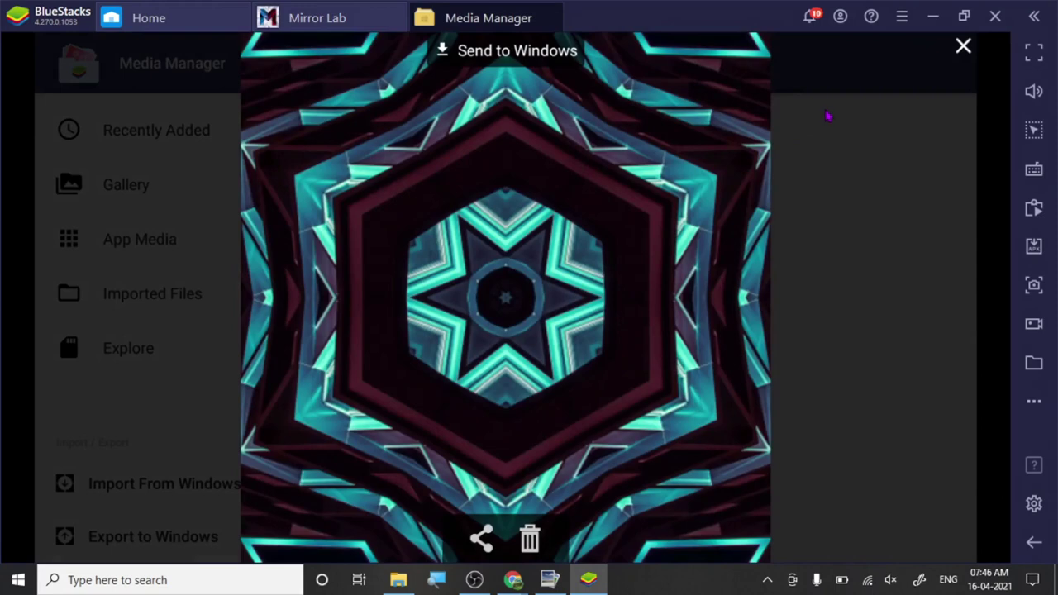
pyautogui.click(825, 115)
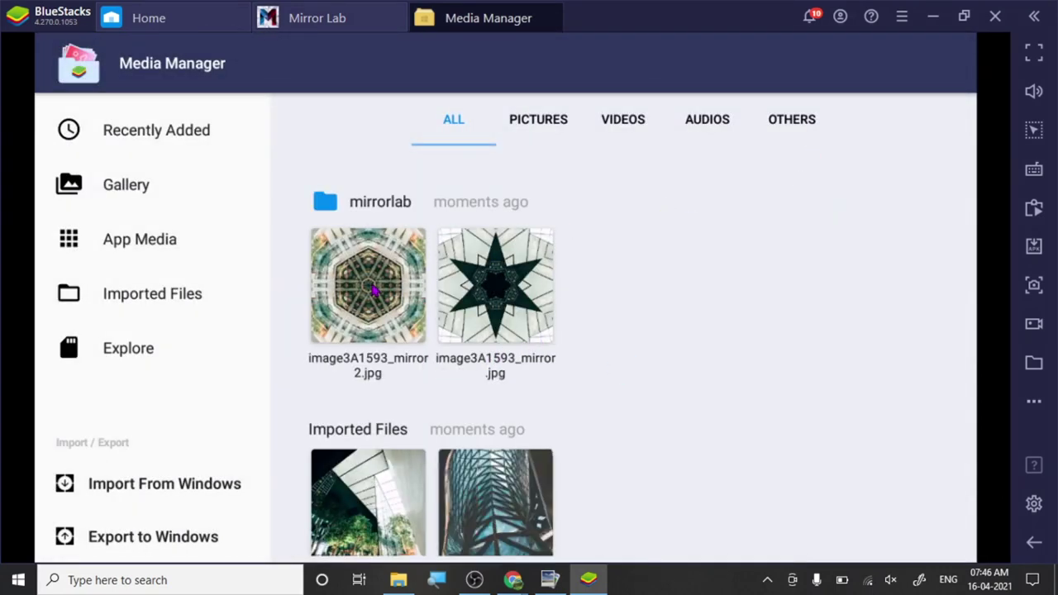
pyautogui.click(374, 289)
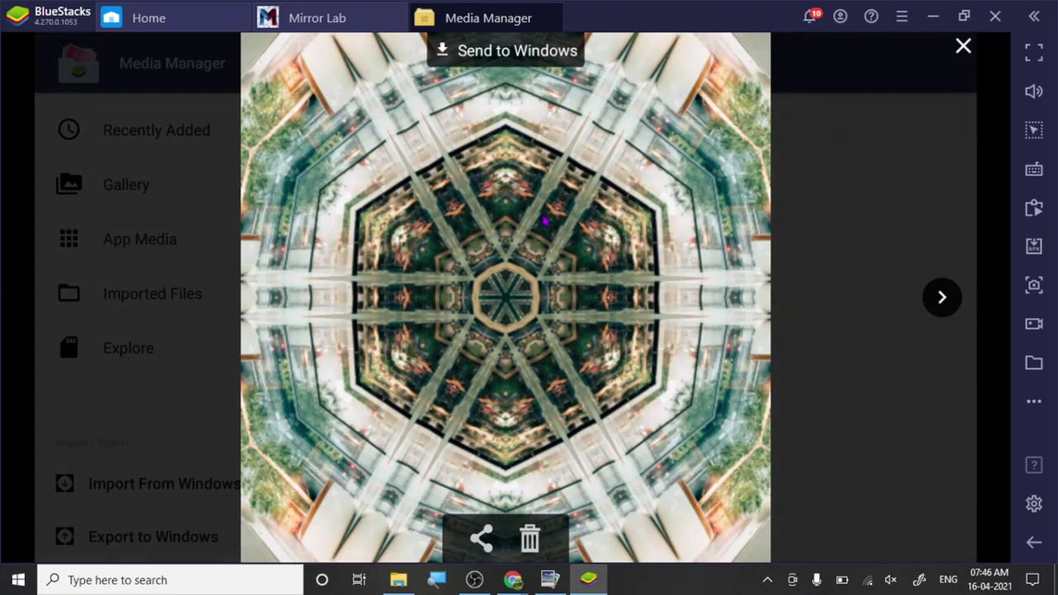
pyautogui.click(963, 48)
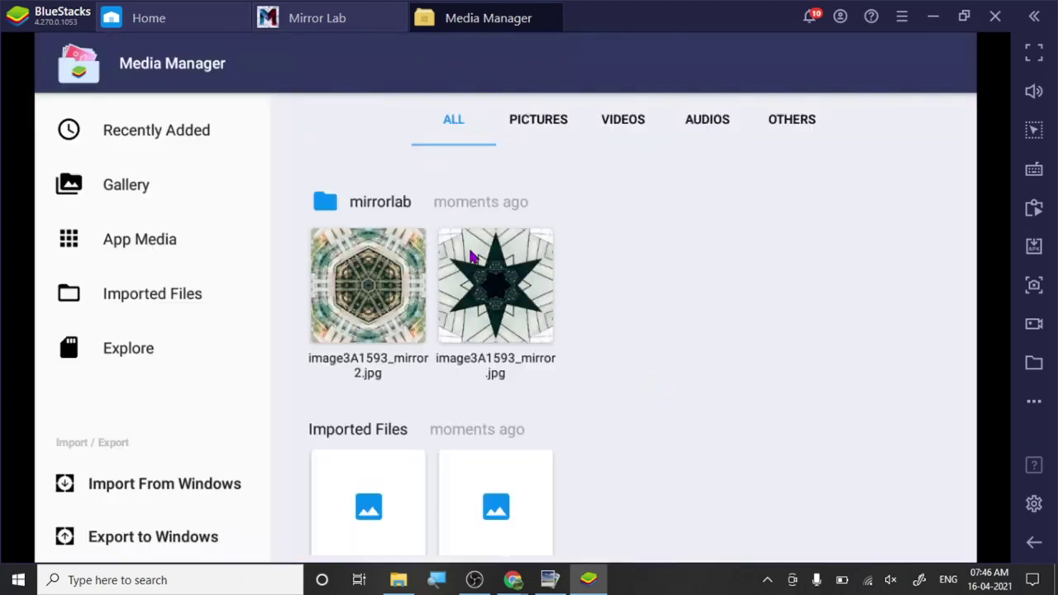
pyautogui.click(473, 257)
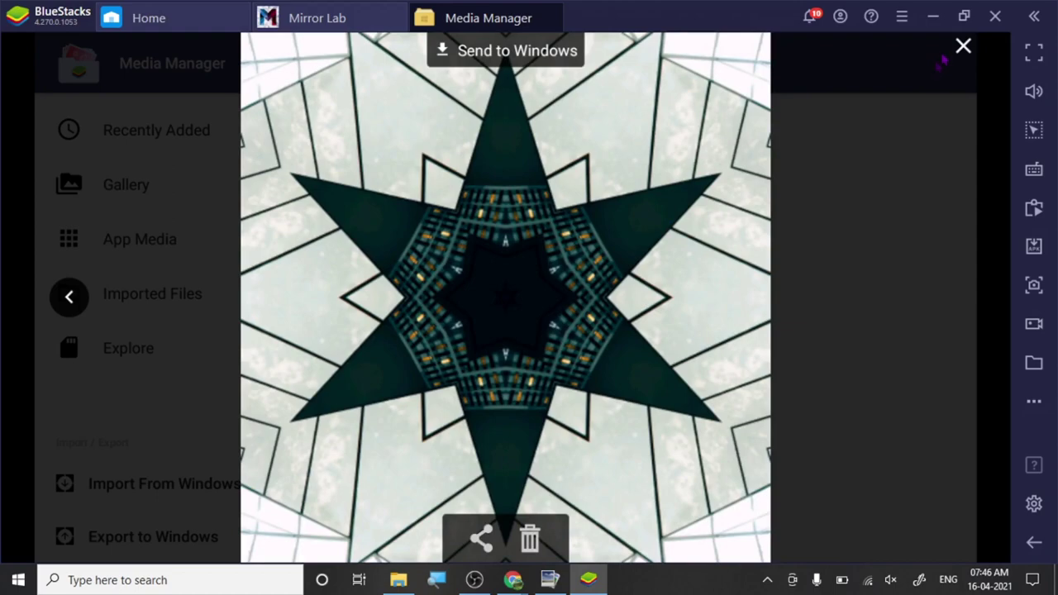
pyautogui.click(964, 47)
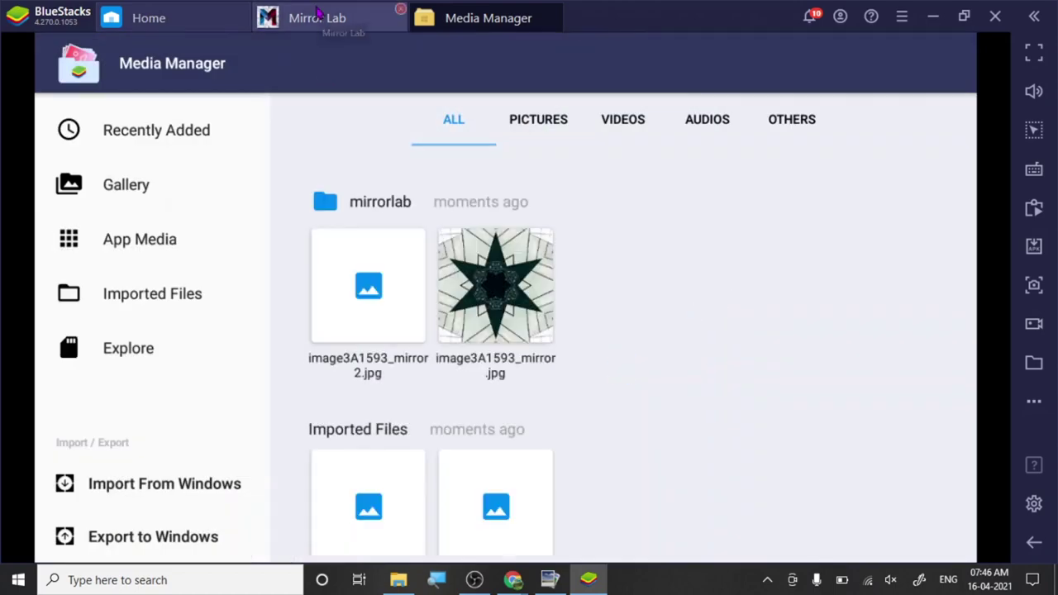
# Switch to Chrome and review the product previews on the Futuristic Mandala Promote page.
pyautogui.click(501, 521)
pyautogui.moveTo(513, 580)
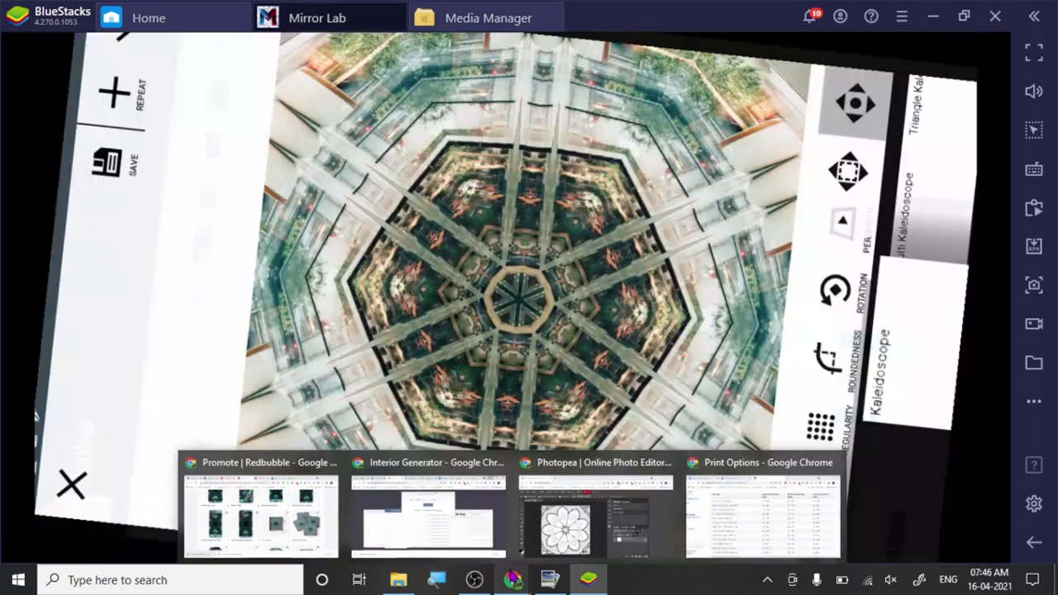
pyautogui.click(222, 526)
pyautogui.scroll(-10, 108, 373)
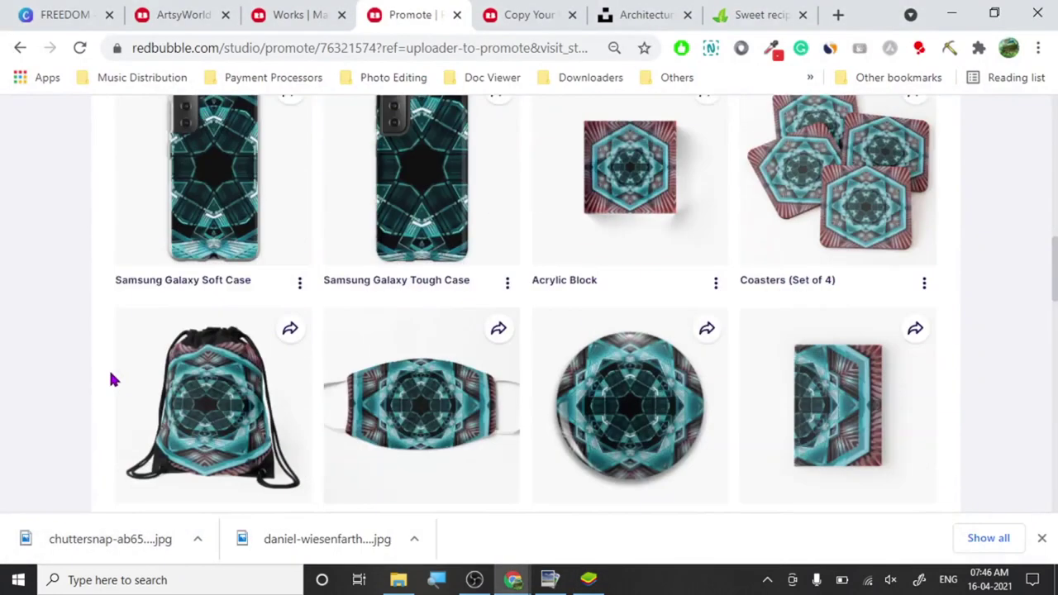
pyautogui.scroll(2, 115, 379)
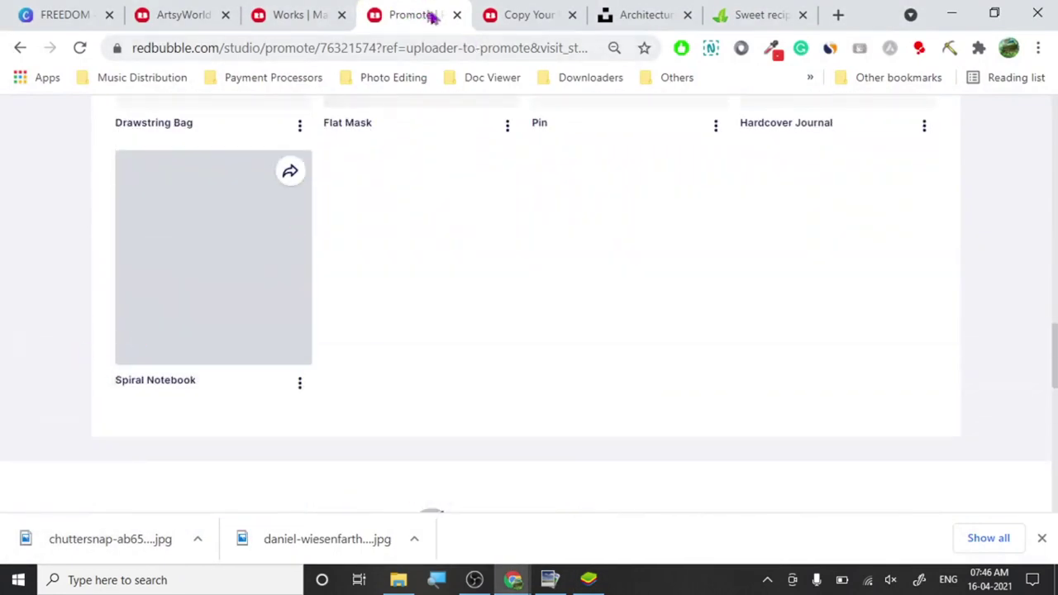
# Remove "Copy of" from the title of the duplicated Mandala work.
pyautogui.click(526, 16)
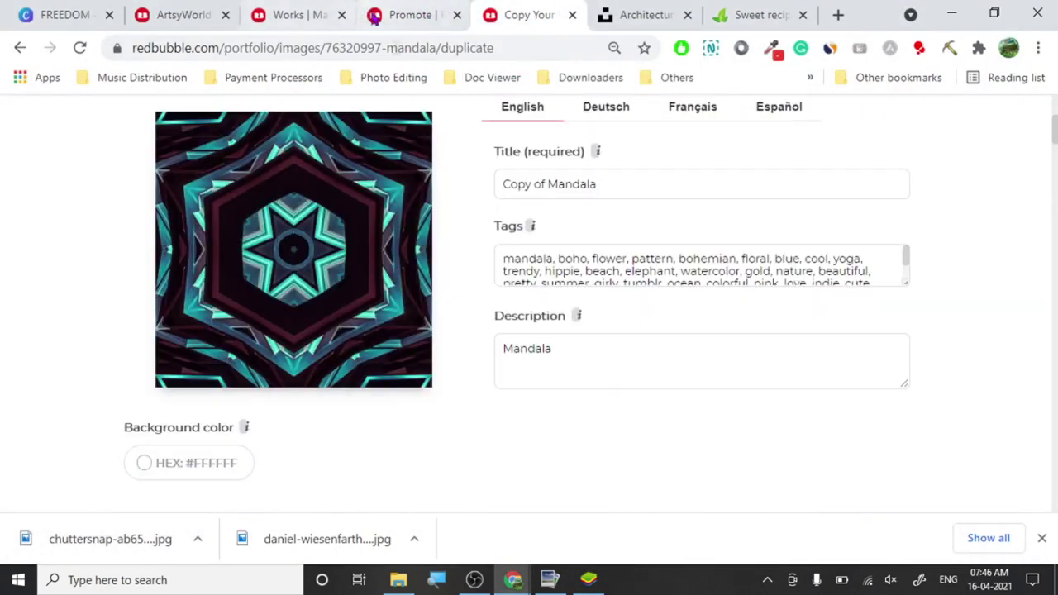
pyautogui.click(545, 184)
pyautogui.press('BackSpace')
pyautogui.press('BackSpace')
pyautogui.press('BackSpace')
pyautogui.press('BackSpace')
pyautogui.press('BackSpace')
pyautogui.press('BackSpace')
pyautogui.press('BackSpace')
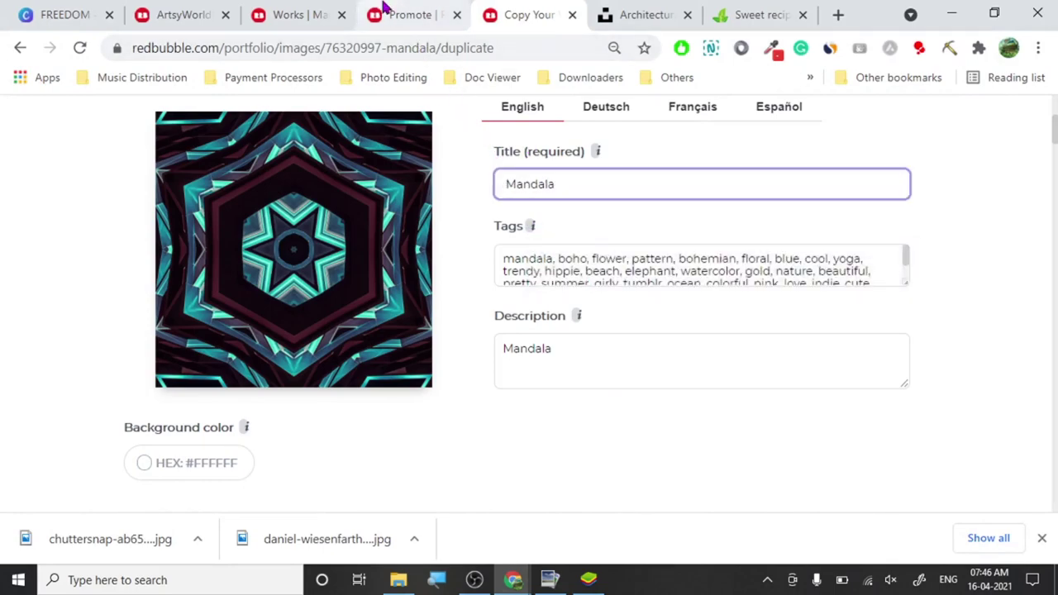
# Copy the title "Futuristic Mandala" from the published work's Promote page and return to the duplicate work's form.
pyautogui.click(385, 9)
pyautogui.scroll(15, 346, 239)
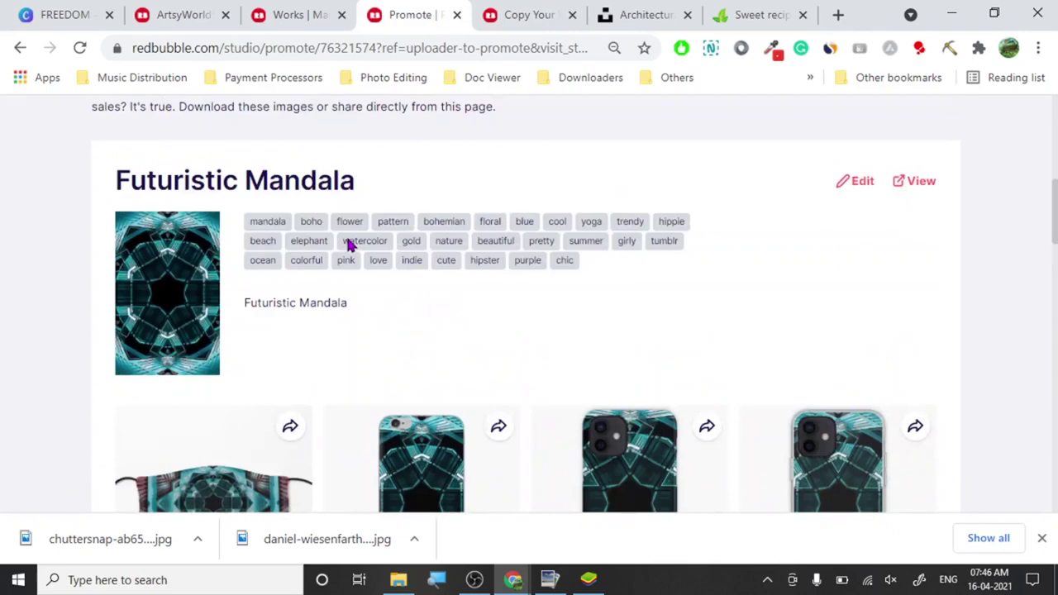
pyautogui.scroll(2, 349, 245)
pyautogui.tripleClick(263, 364)
pyautogui.hotkey('ctrl', 'c')
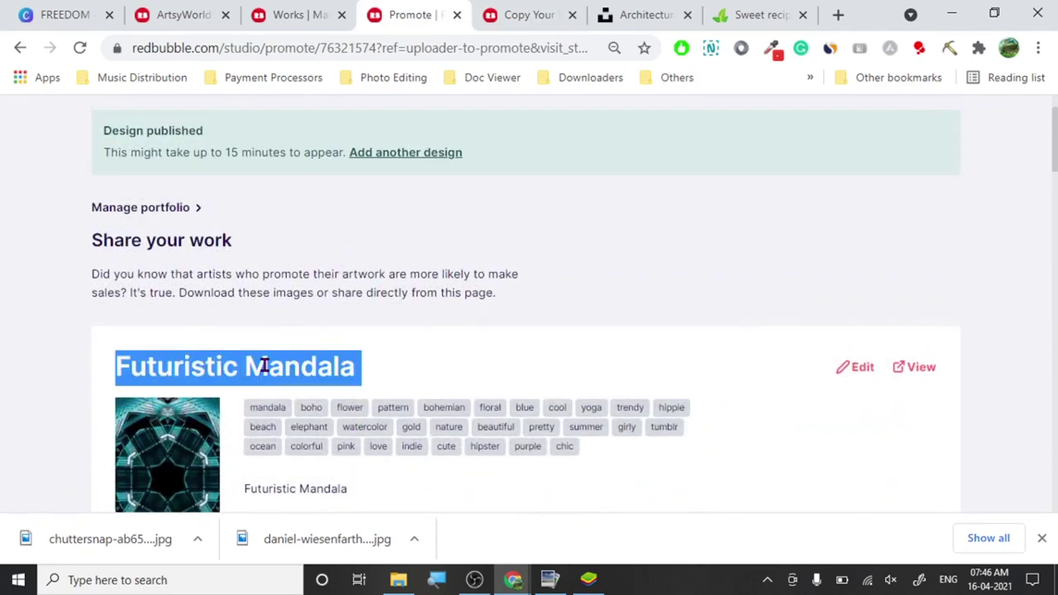
pyautogui.rightClick(264, 364)
pyautogui.click(316, 159)
pyautogui.click(530, 14)
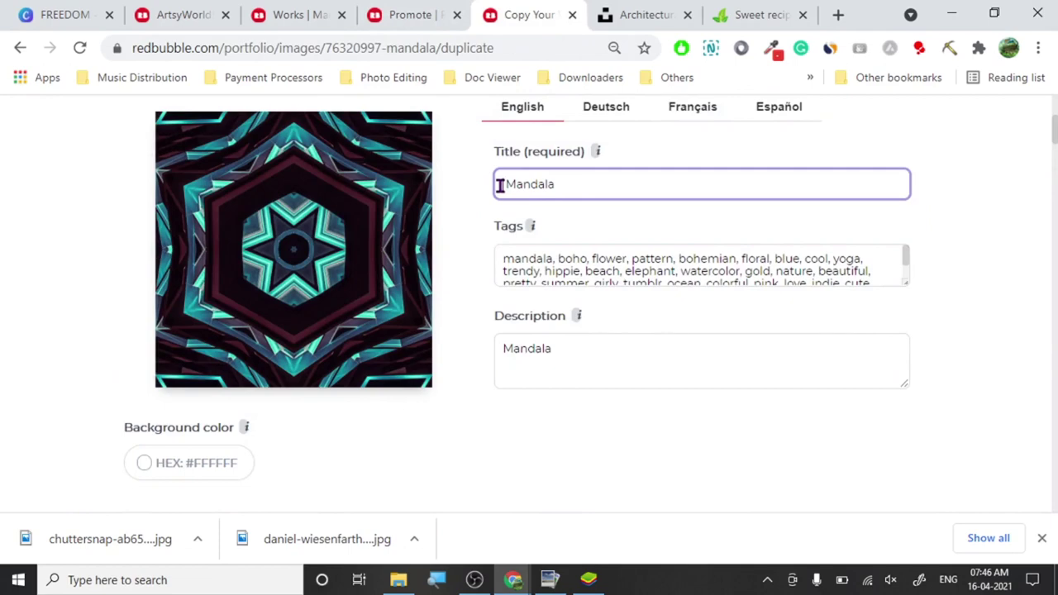
# Set both the title and the description of the duplicated work to "Futuristic Mandala".
pyautogui.hotkey('ctrl', 'v')
pyautogui.doubleClick(622, 183)
pyautogui.press('BackSpace')
pyautogui.click(569, 351)
pyautogui.hotkey('ctrl', 'a')
pyautogui.press('BackSpace')
pyautogui.hotkey('ctrl', 'v')
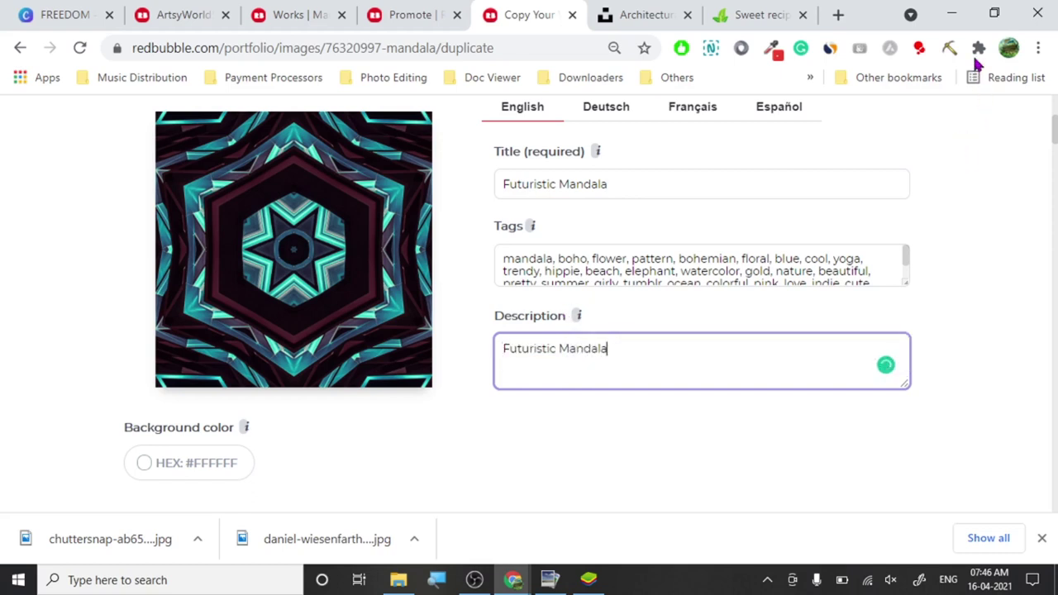
# Generate tags for "Futuristic Mandala" with the Tag Generator extension and import them, overwriting the work's current tags.
pyautogui.click(919, 48)
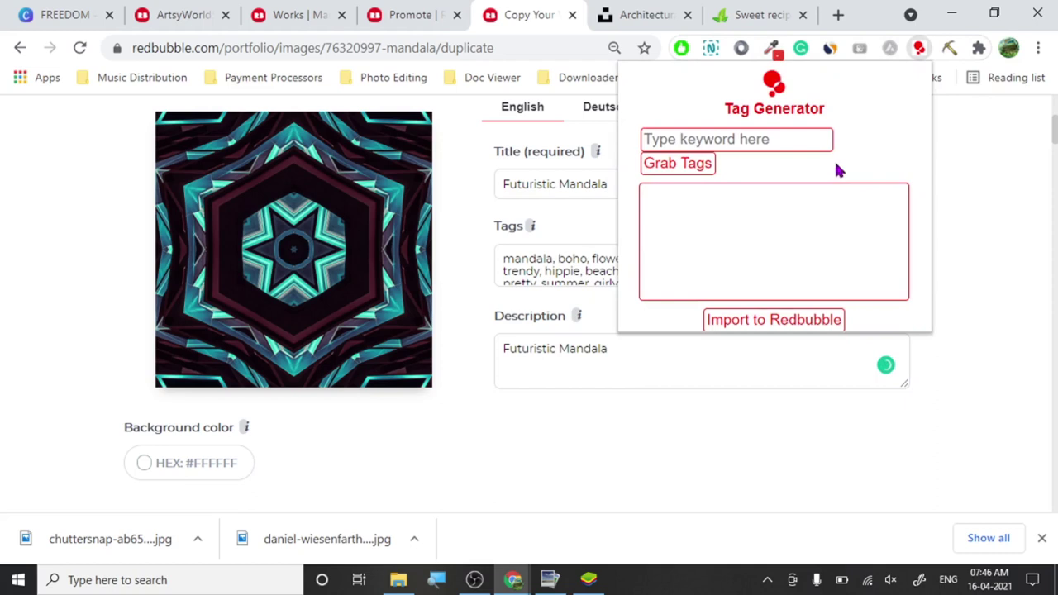
pyautogui.click(788, 145)
pyautogui.hotkey('ctrl', 'v')
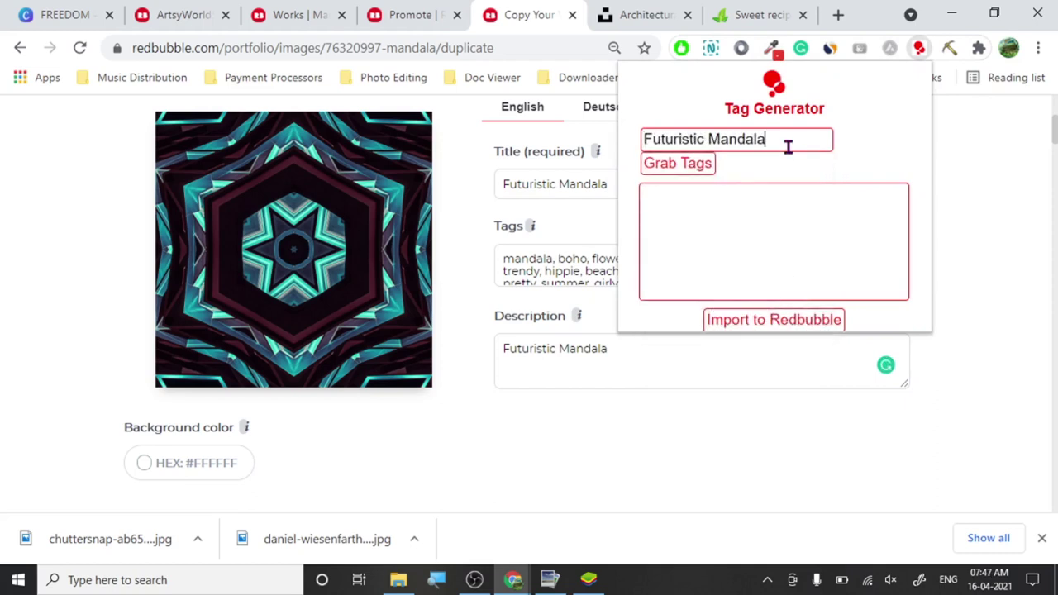
pyautogui.click(695, 167)
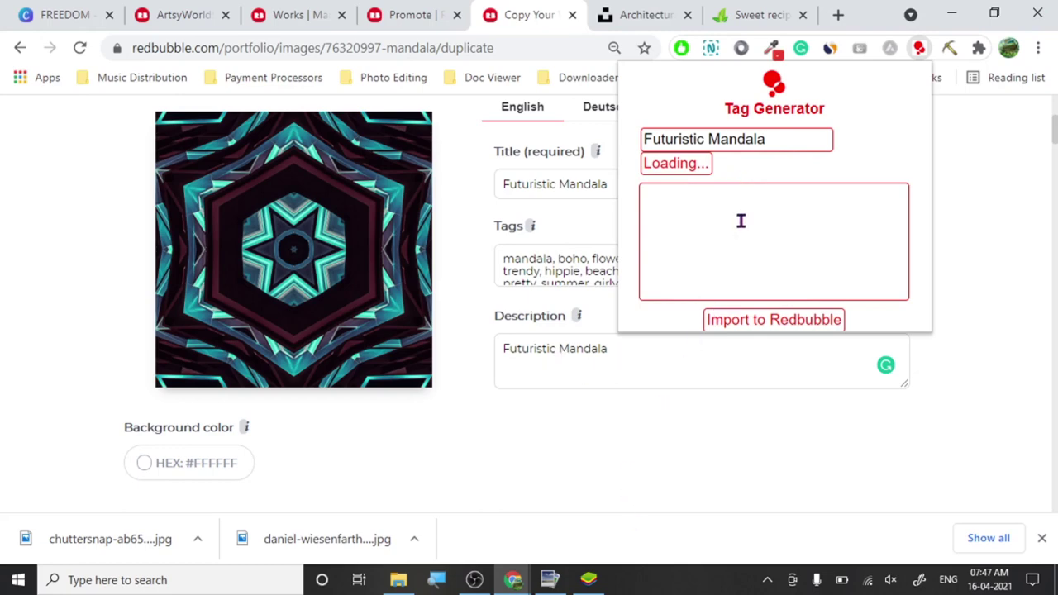
pyautogui.click(747, 322)
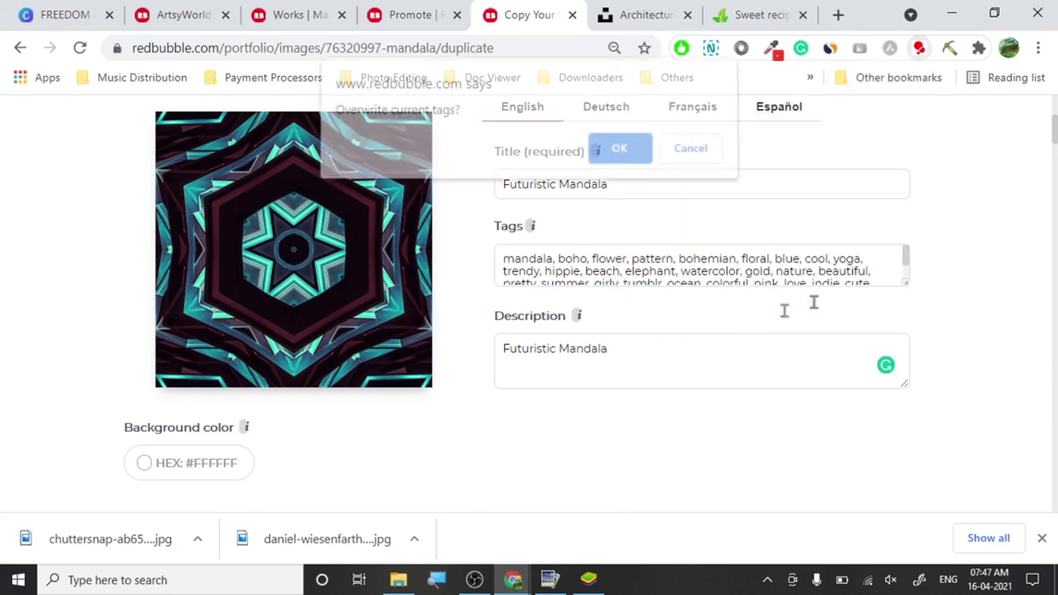
pyautogui.click(619, 149)
# Confirm the right to sell products containing this artwork and save the duplicated work.
pyautogui.click(1007, 215)
pyautogui.moveTo(1055, 147); pyautogui.dragTo(1004, 495)
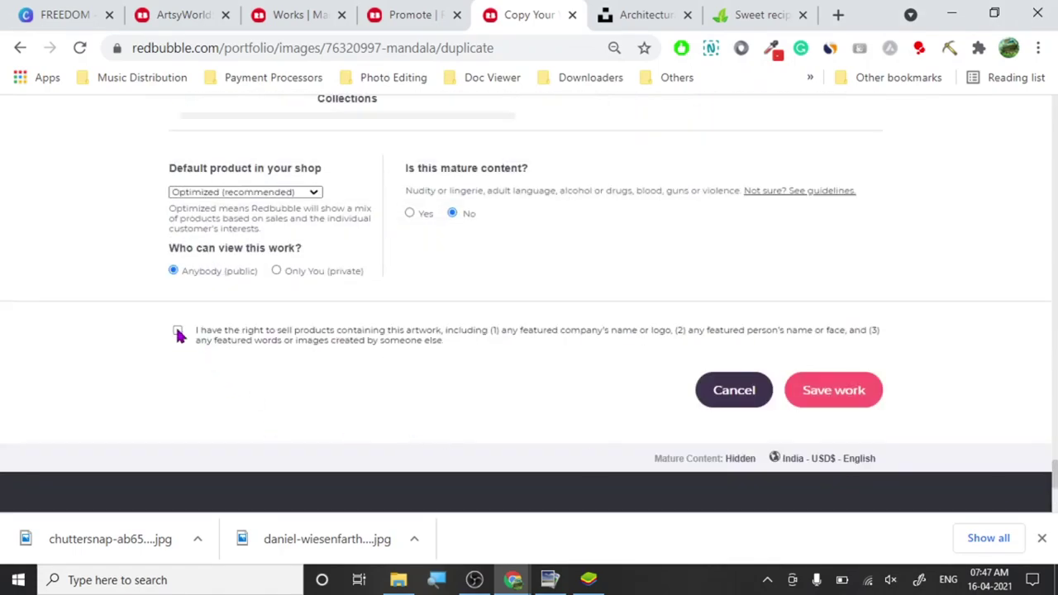
pyautogui.click(834, 388)
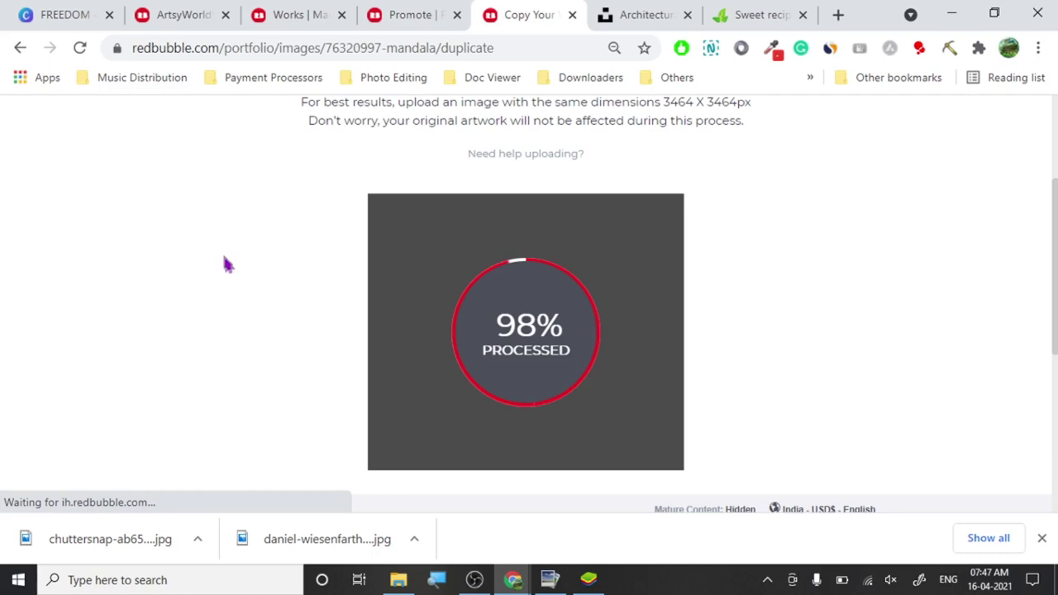
# Switch to BlueStacks and export image3A1593_mirror2 from Media Manager as a JPG to the Windows Documents folder.
pyautogui.click(555, 578)
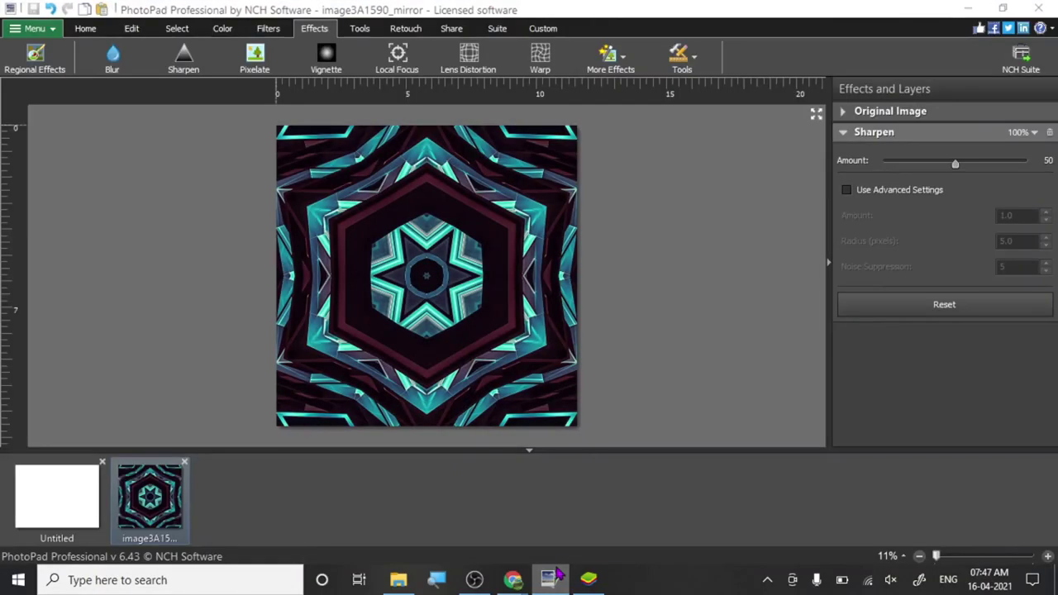
pyautogui.click(555, 578)
pyautogui.click(589, 578)
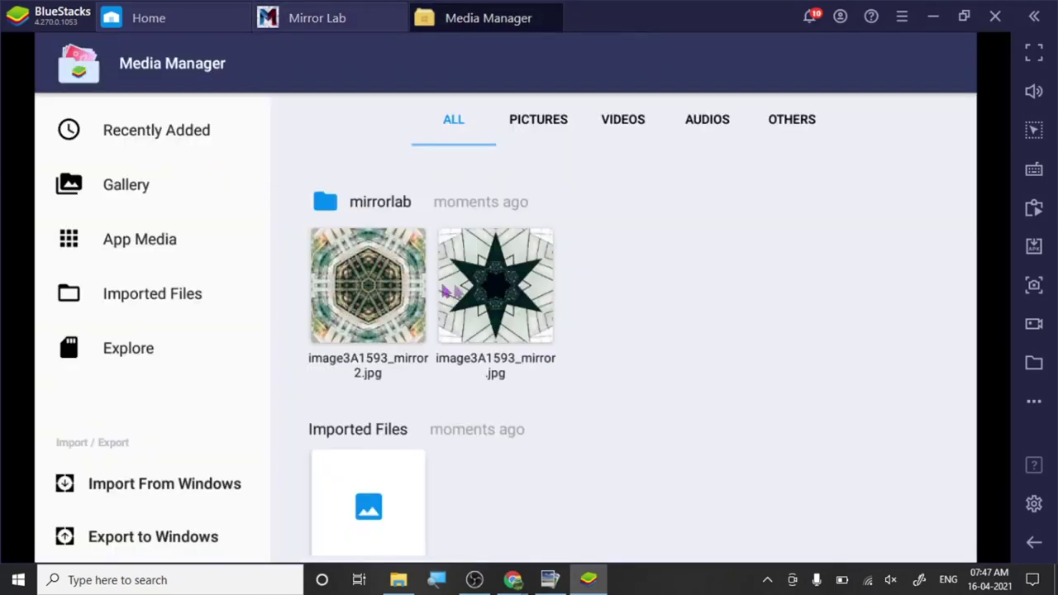
pyautogui.click(399, 278)
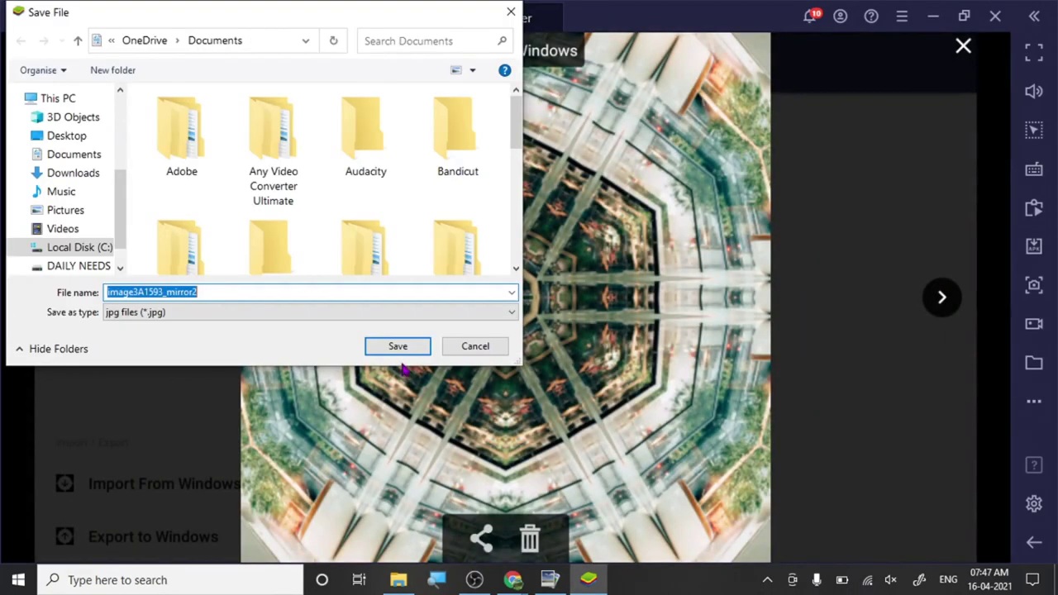
pyautogui.click(398, 346)
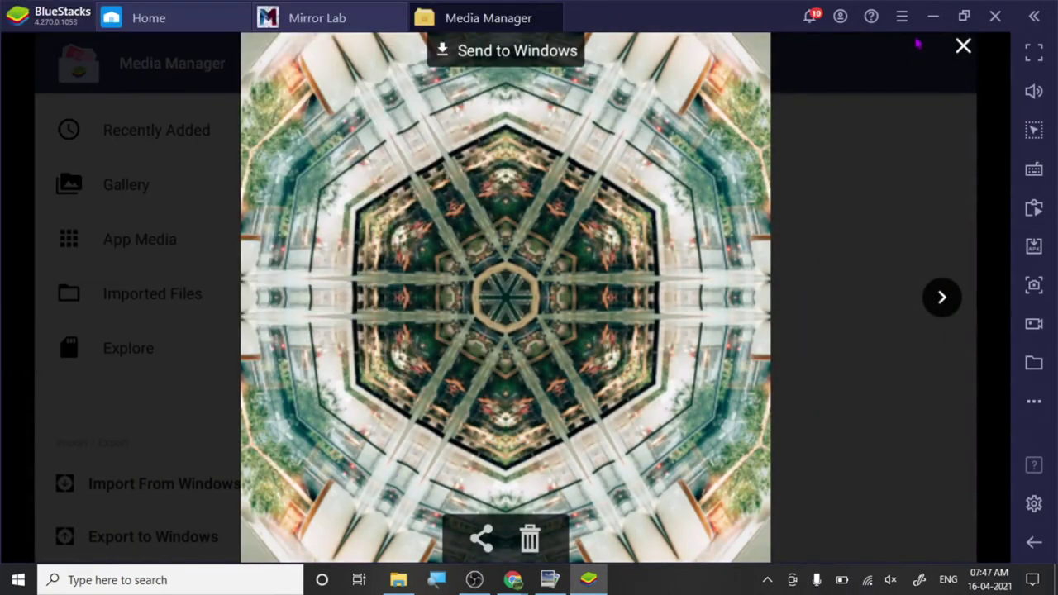
# Switch to the Documents folder in File Explorer and delete the old images image3A1588_mirror and image3A1590_mirror.
pyautogui.moveTo(398, 580)
pyautogui.click(397, 536)
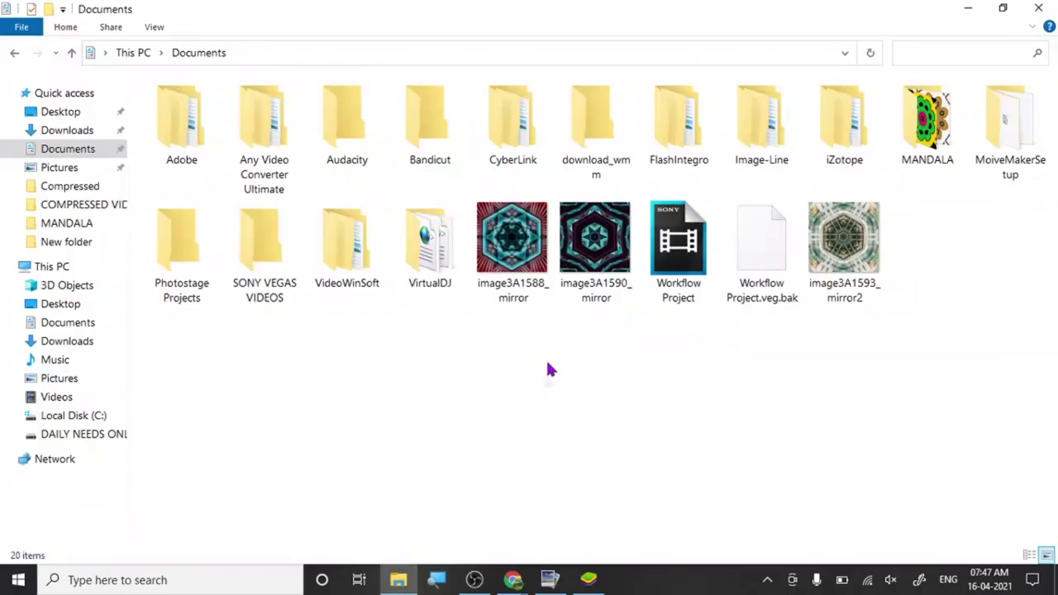
pyautogui.moveTo(608, 339); pyautogui.dragTo(511, 291)
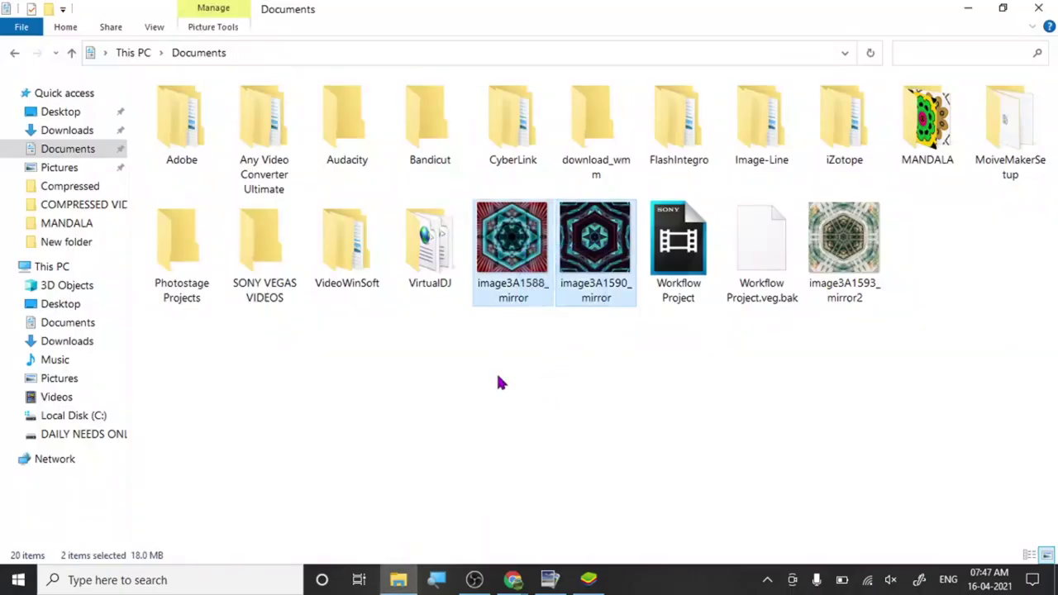
pyautogui.press('Delete')
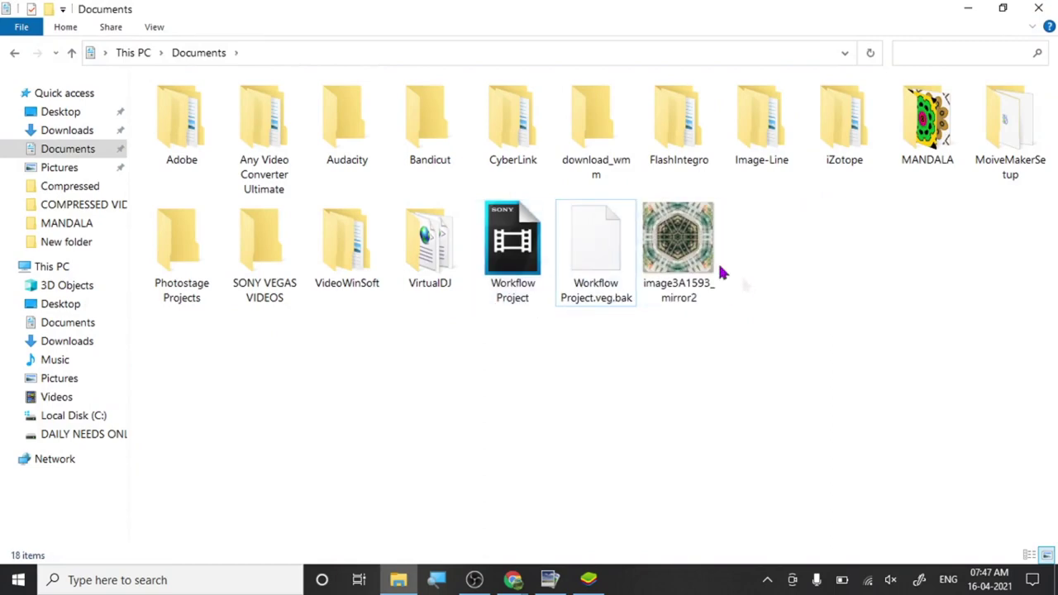
# Open image3A1593_mirror2 in PhotoPad, apply Sharpen with an amount of 50, and inspect the pattern up close.
pyautogui.click(692, 301)
pyautogui.moveTo(674, 281); pyautogui.dragTo(525, 509)
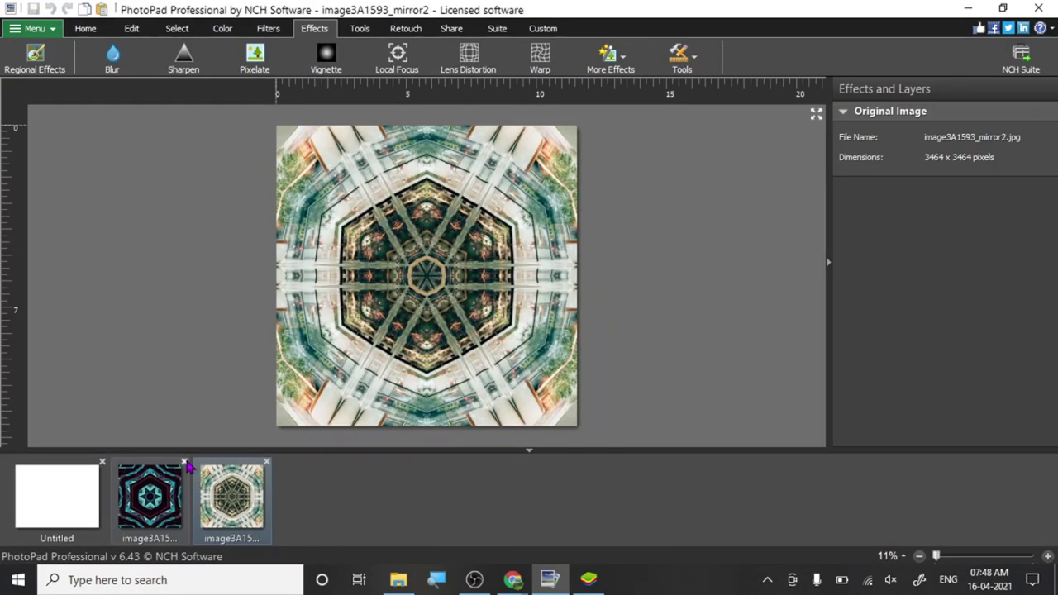
pyautogui.click(184, 58)
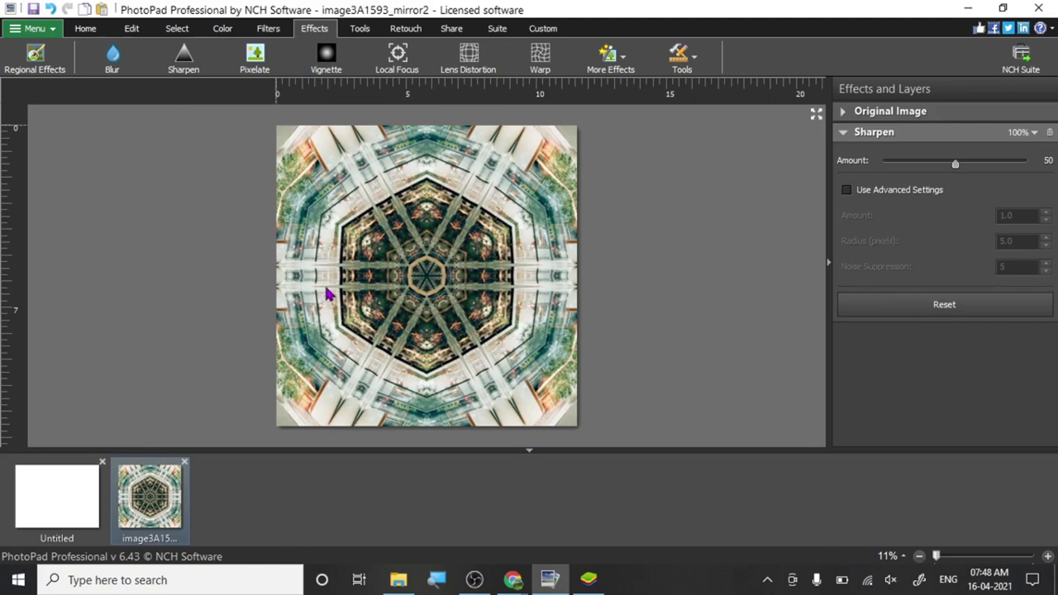
pyautogui.scroll(3, 327, 294)
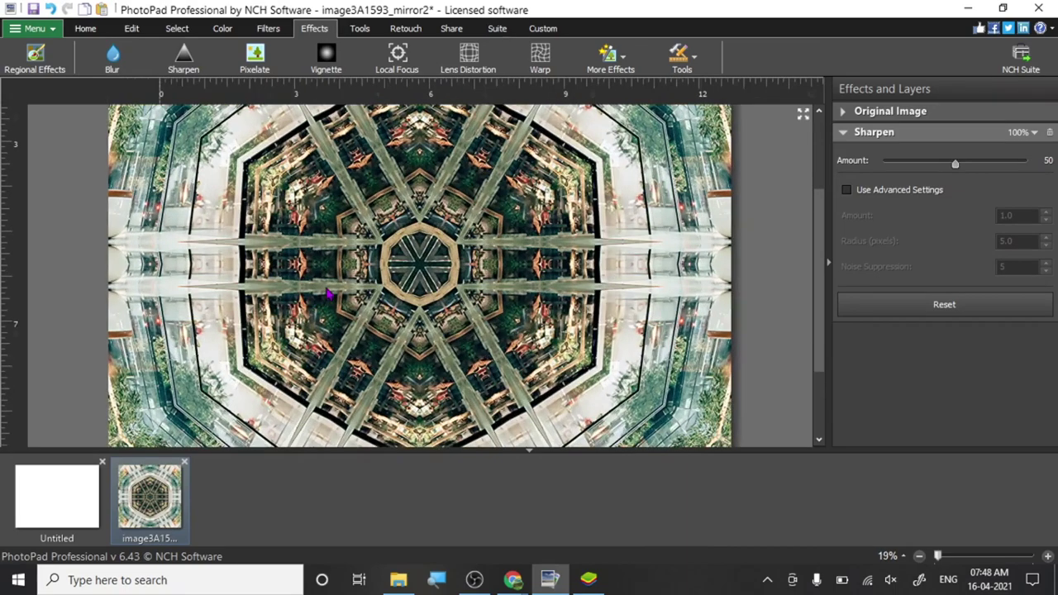
pyautogui.scroll(2, 328, 295)
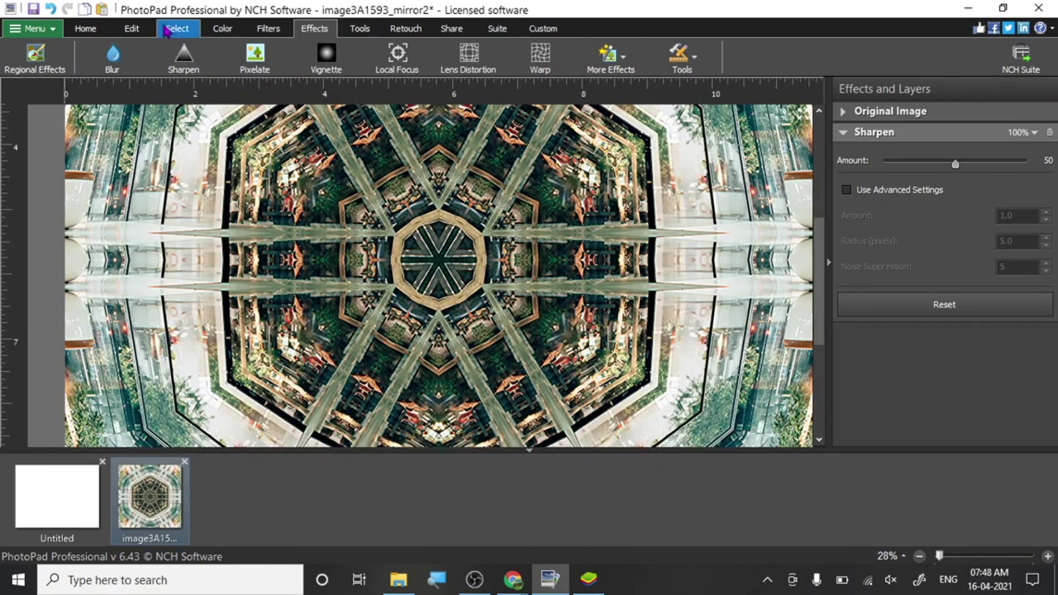
# Save the sharpened image over the original image3A1593_mirror2.jpg and minimize PhotoPad.
pyautogui.click(33, 9)
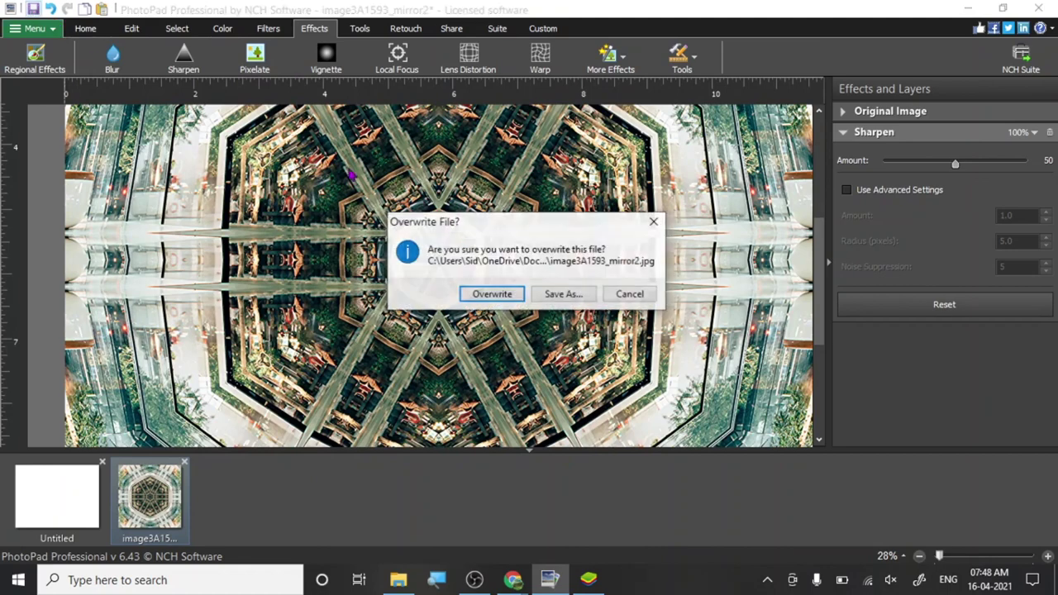
pyautogui.click(497, 294)
pyautogui.click(493, 313)
pyautogui.click(969, 8)
# Switch to Redbubble in Chrome and open the copy-settings page of the newest "Mandala" work in a new tab.
pyautogui.moveTo(511, 578)
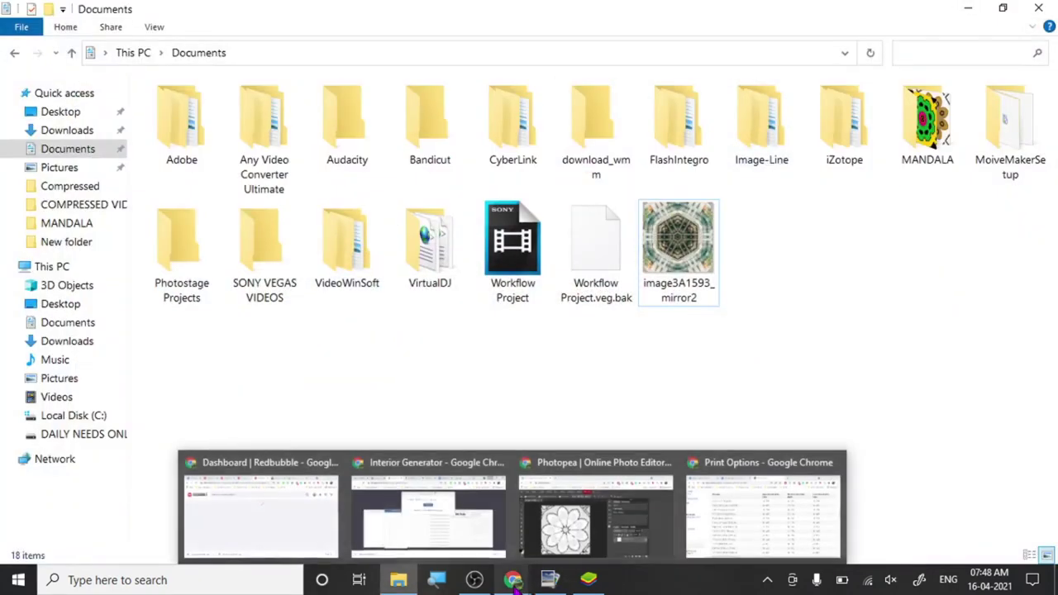
pyautogui.click(261, 506)
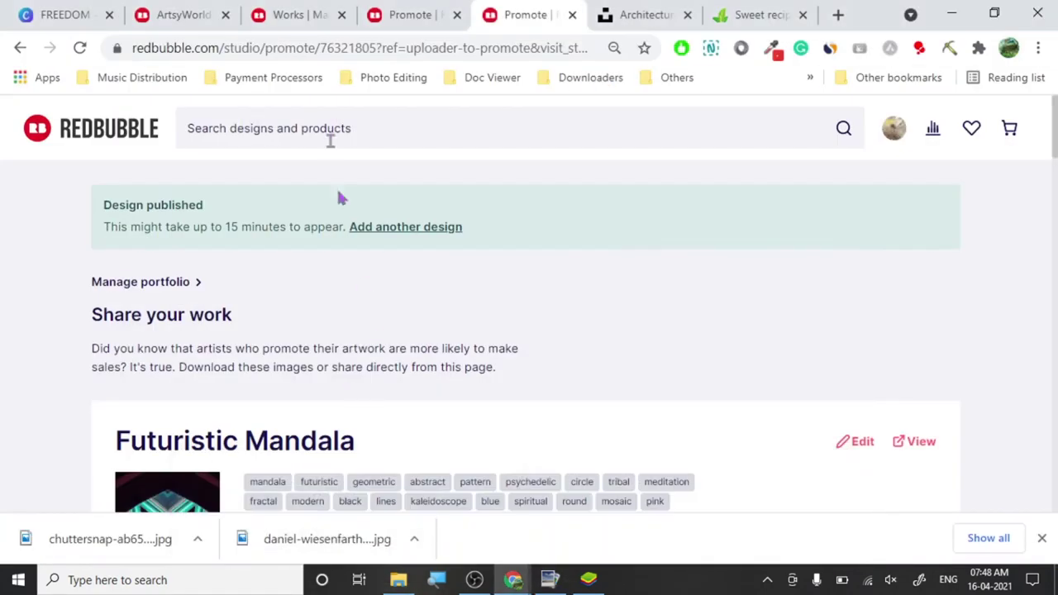
pyautogui.click(294, 23)
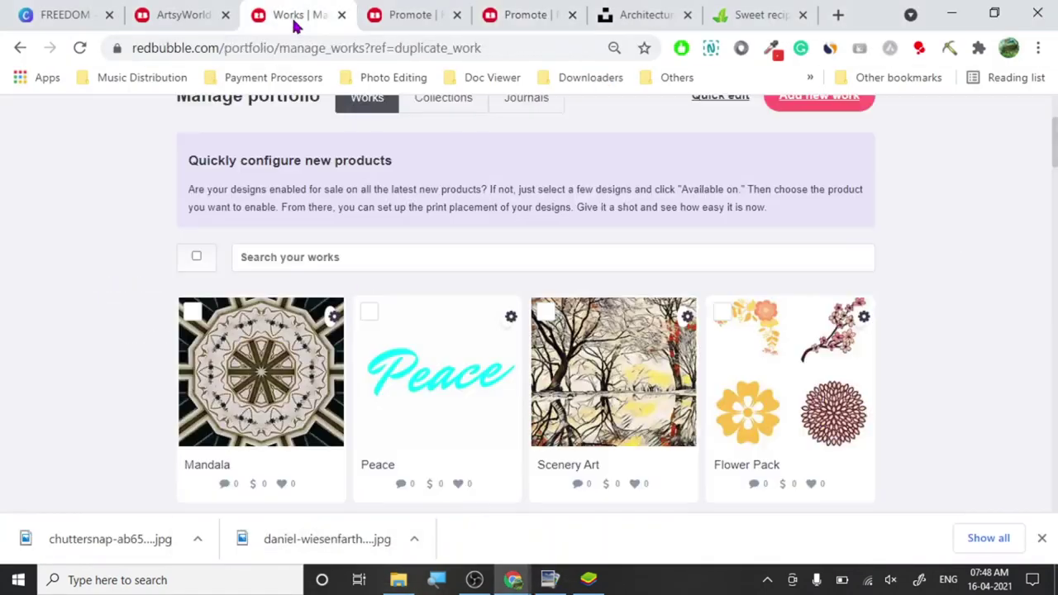
pyautogui.click(335, 318)
pyautogui.rightClick(258, 435)
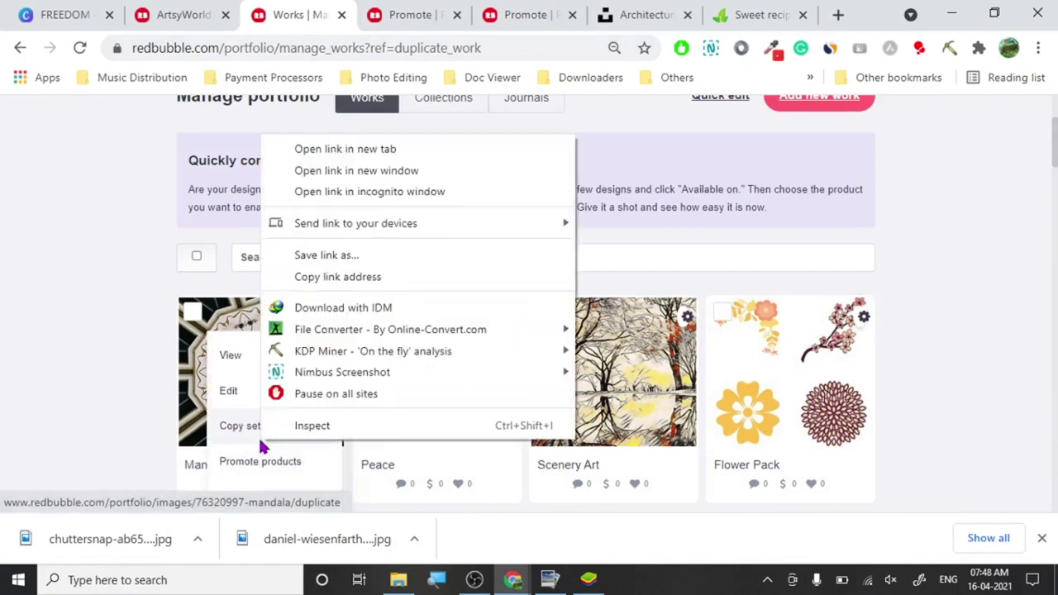
pyautogui.click(305, 151)
# Close the older promotion page, review the product previews of the latest published "Futuristic Mandala", and close that page too.
pyautogui.click(490, 16)
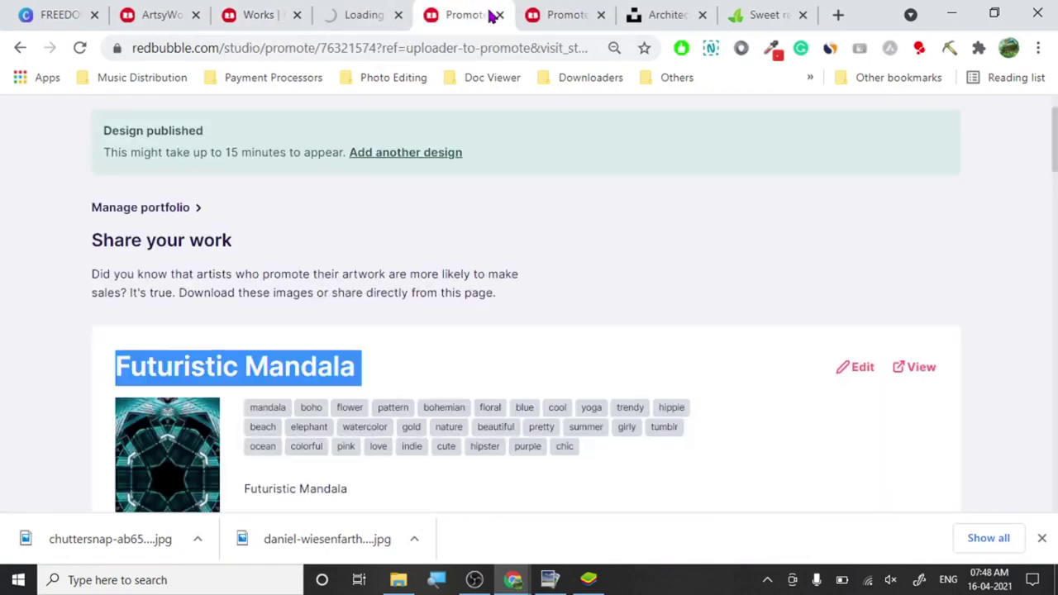
pyautogui.click(498, 15)
pyautogui.scroll(-5, 410, 252)
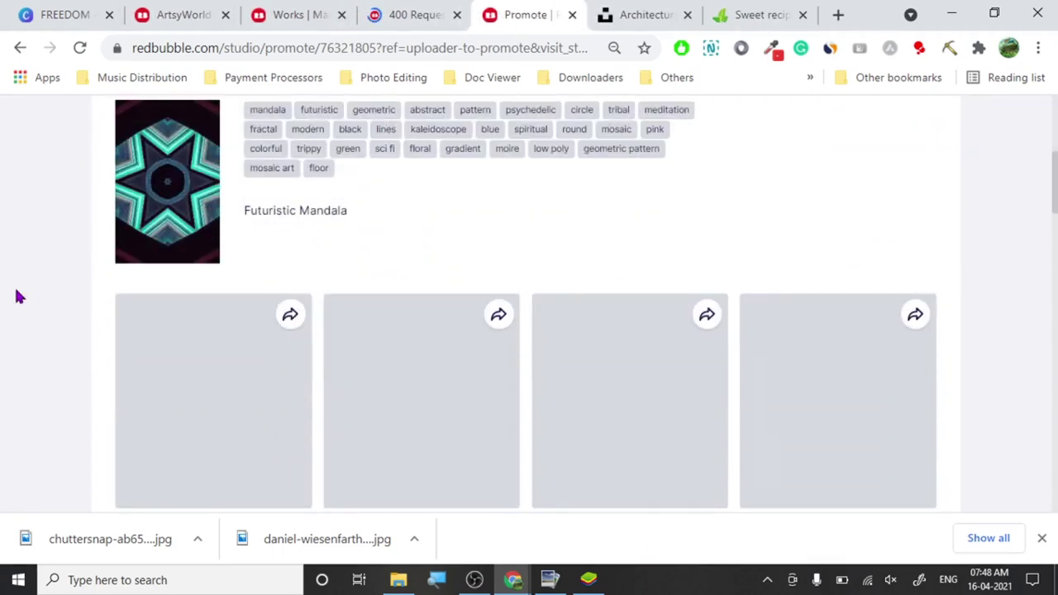
pyautogui.scroll(-2, 18, 296)
pyautogui.scroll(-2, 19, 297)
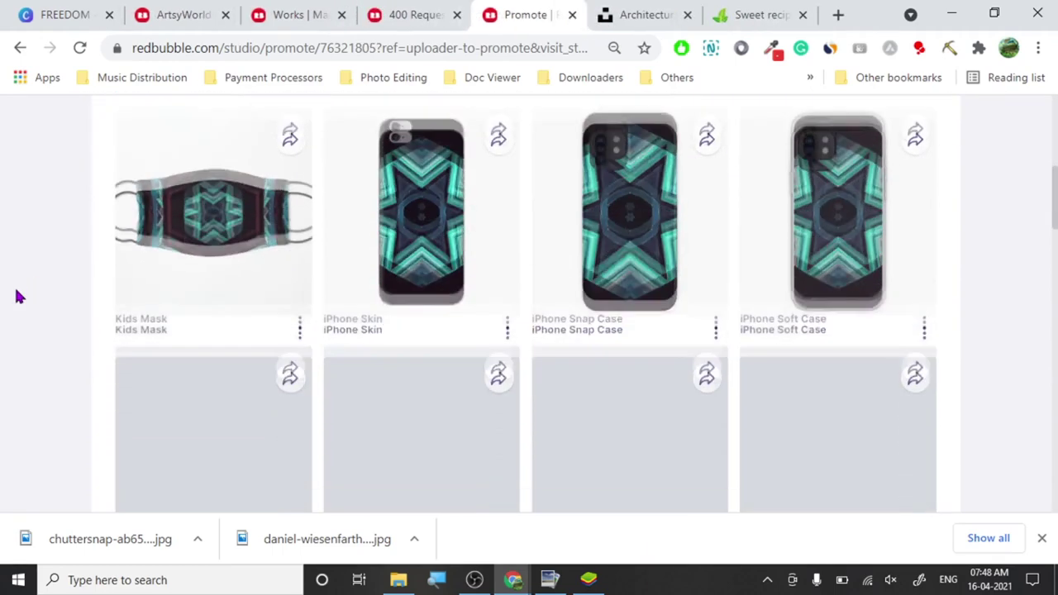
pyautogui.scroll(-6, 18, 296)
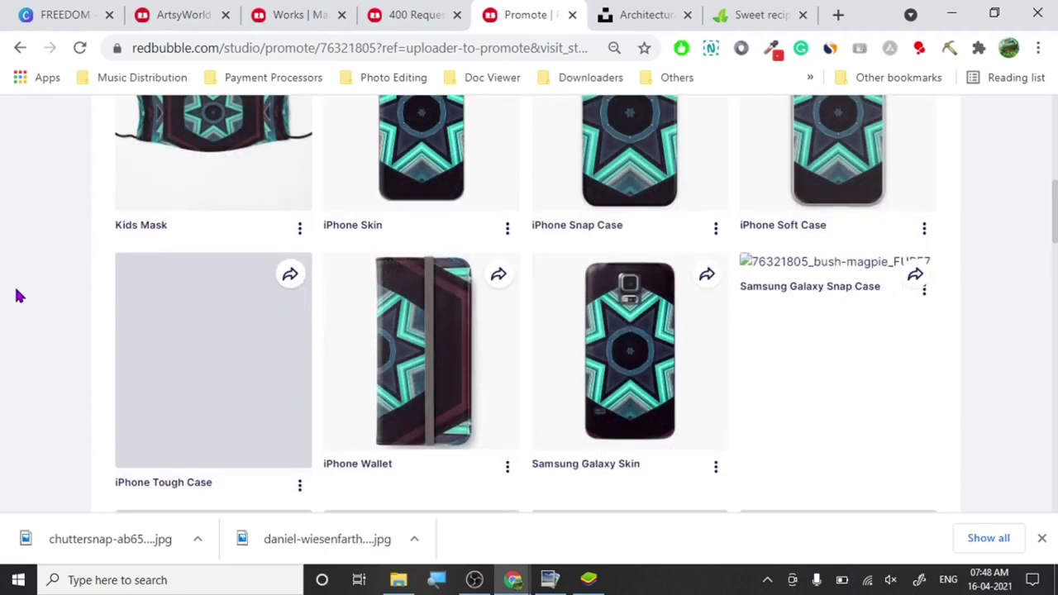
pyautogui.scroll(-4, 18, 296)
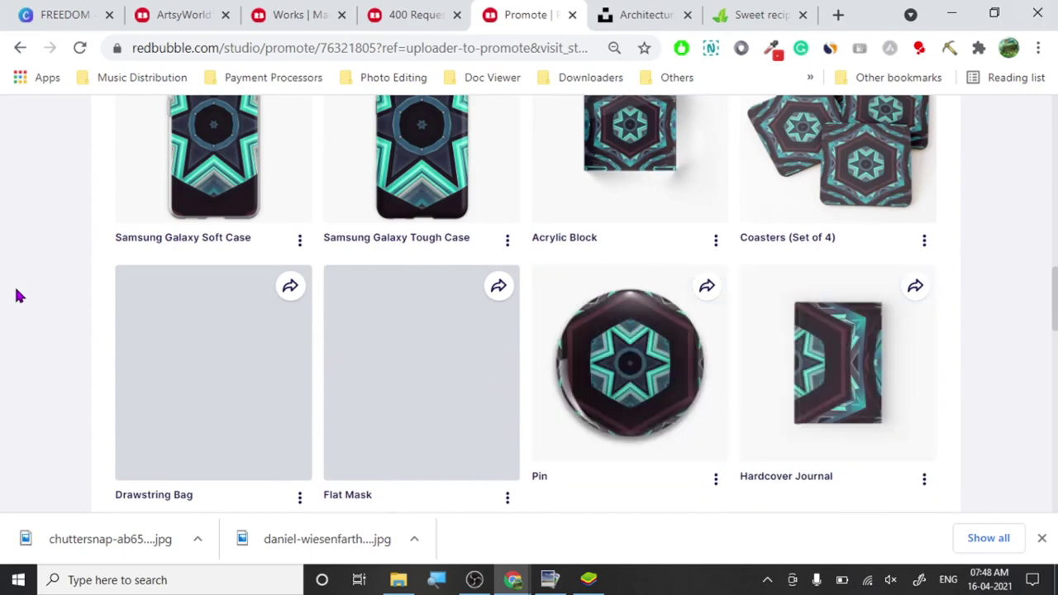
pyautogui.scroll(-3, 18, 296)
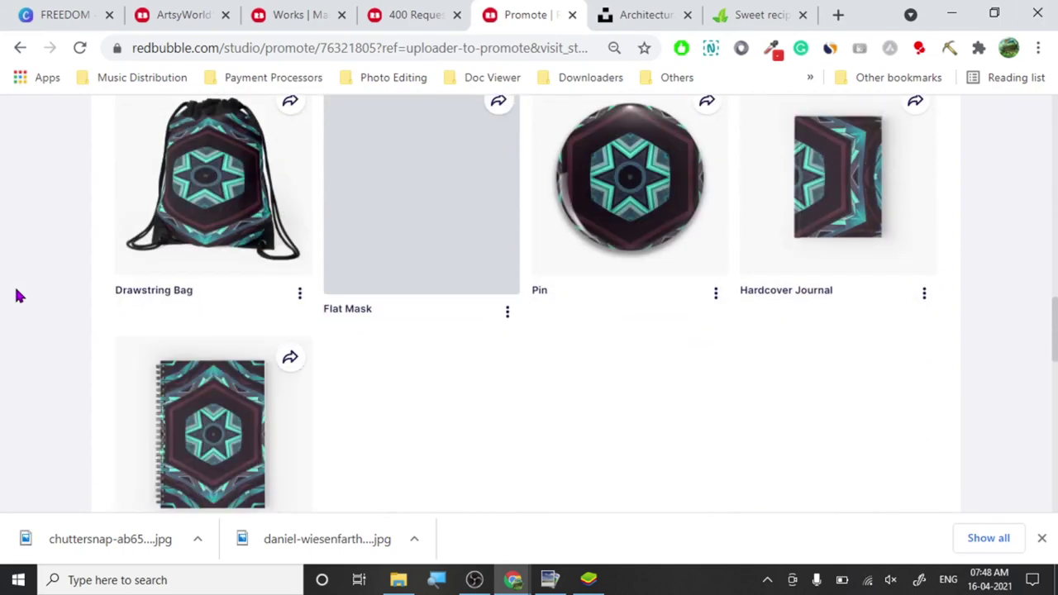
pyautogui.scroll(-5, 16, 295)
pyautogui.scroll(3, 17, 295)
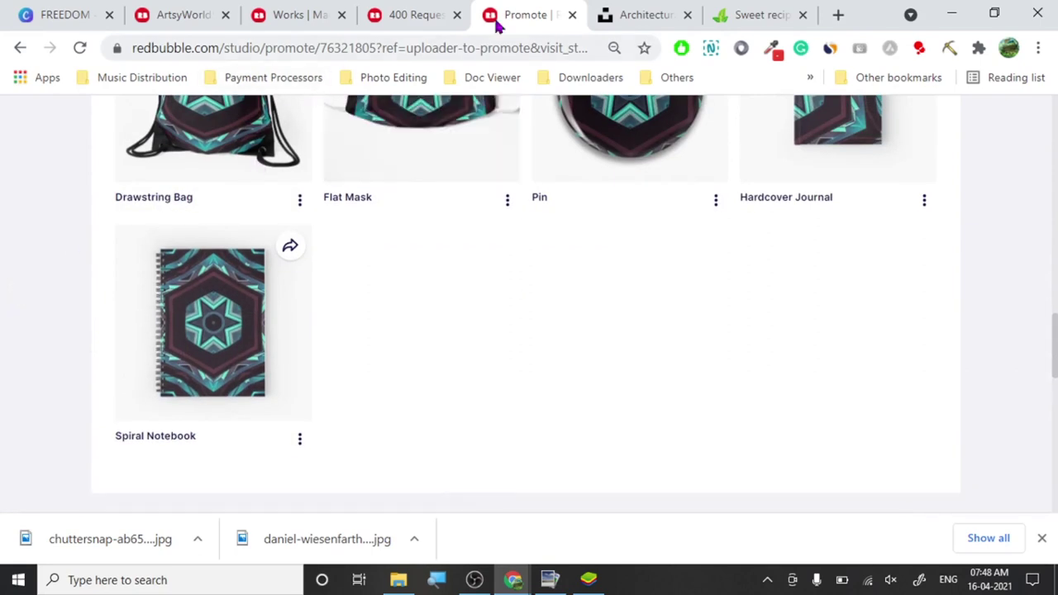
pyautogui.click(571, 15)
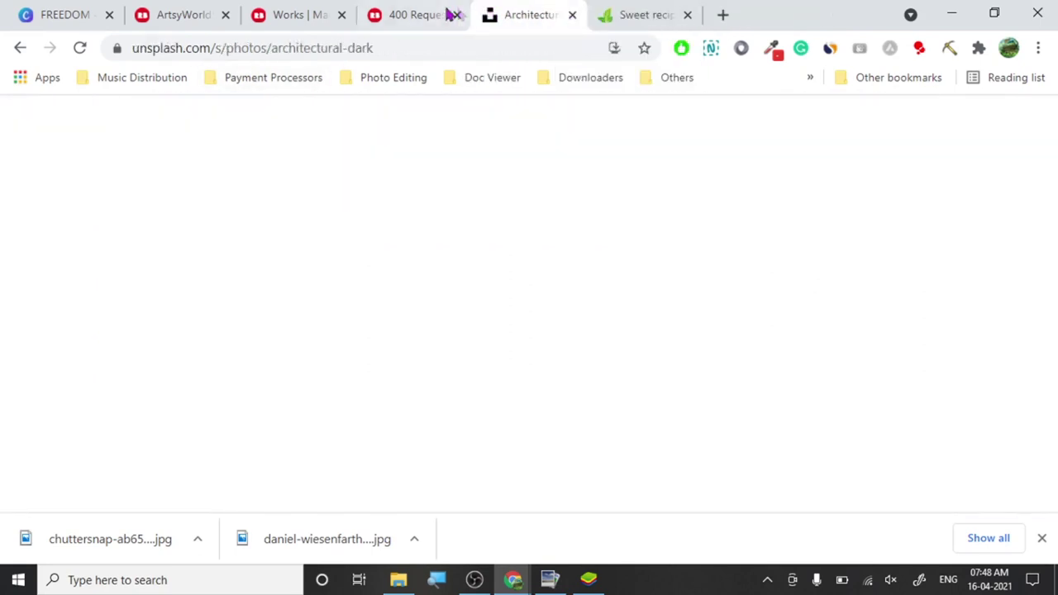
# Try reloading the duplication page of the "Mandala" work, and return to the portfolio's works list.
pyautogui.click(393, 10)
pyautogui.click(79, 47)
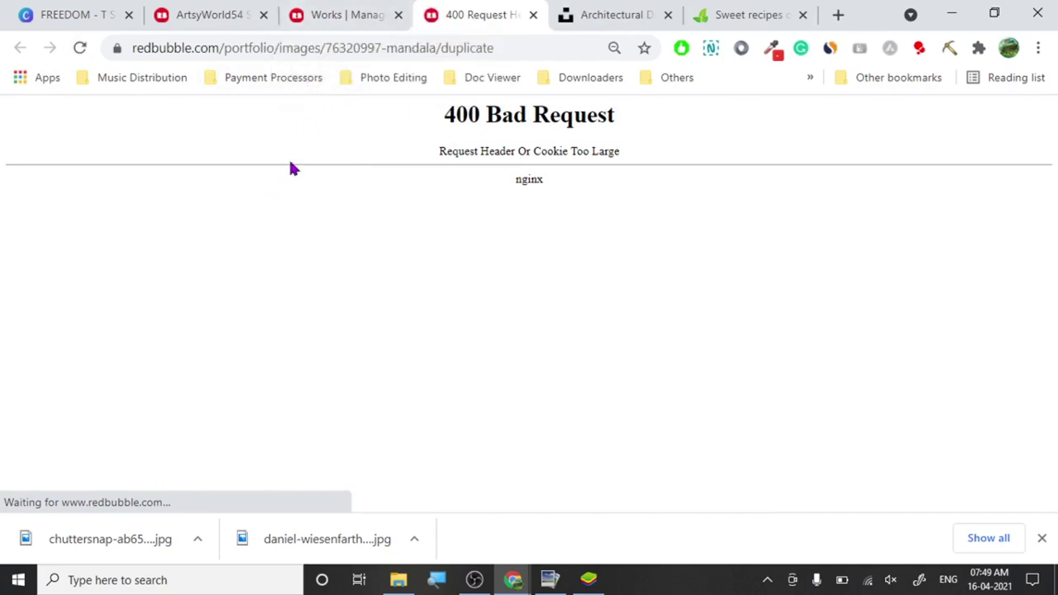
pyautogui.click(321, 18)
pyautogui.click(70, 364)
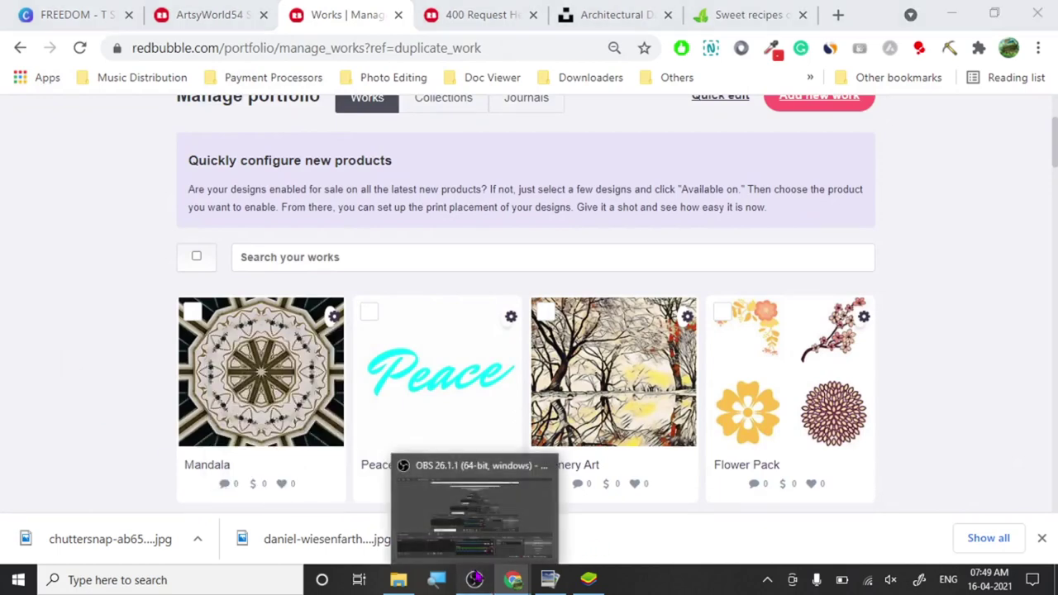
pyautogui.click(477, 577)
pyautogui.click(898, 464)
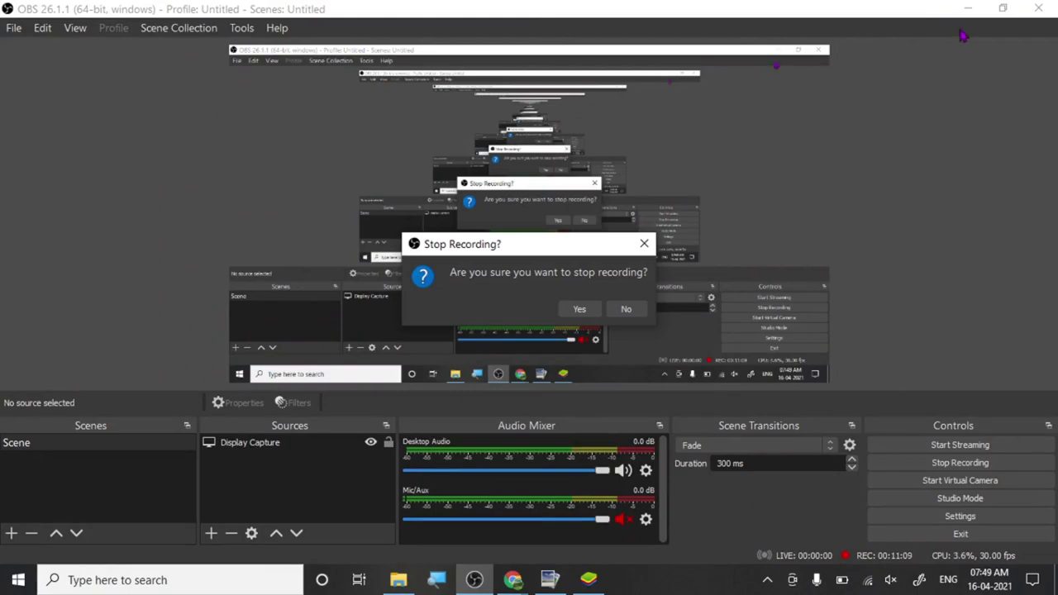
pyautogui.moveTo(513, 579)
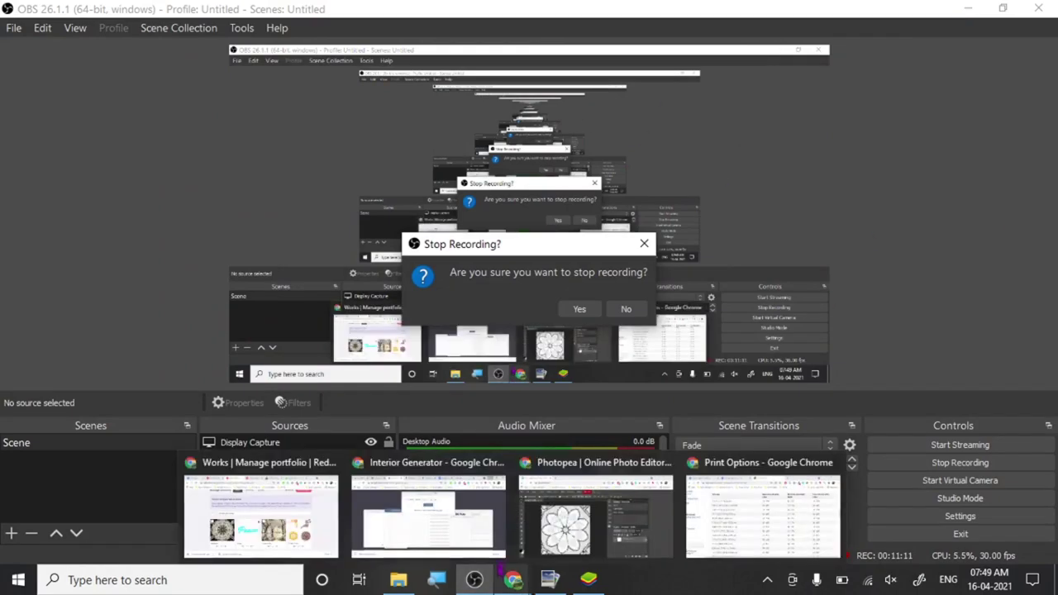
pyautogui.moveTo(707, 525)
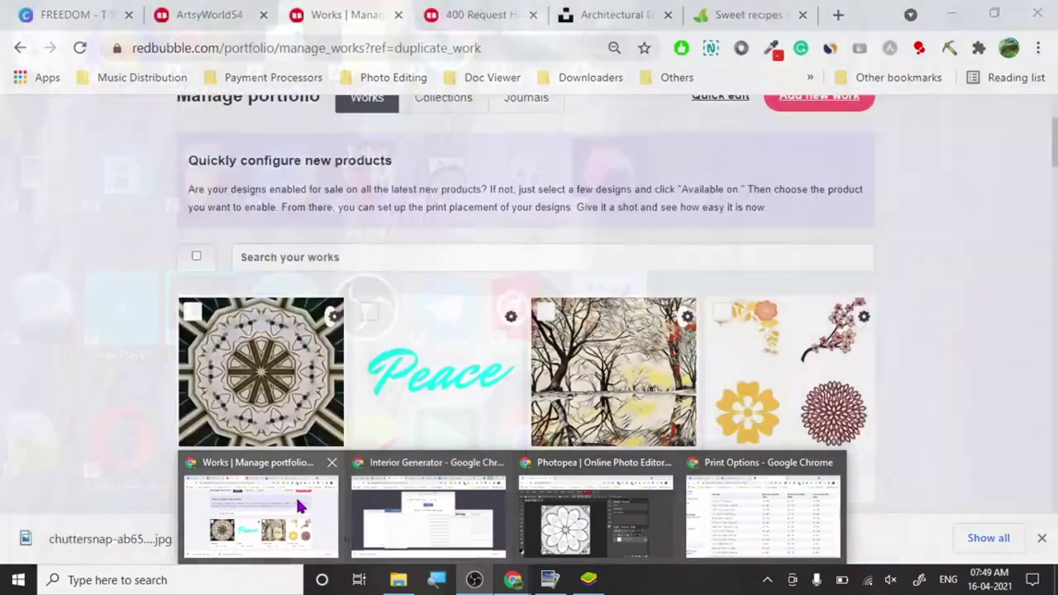
pyautogui.click(260, 513)
# Retry loading the "Mandala" duplication page, and refresh the shop's Explore designs page.
pyautogui.click(493, 11)
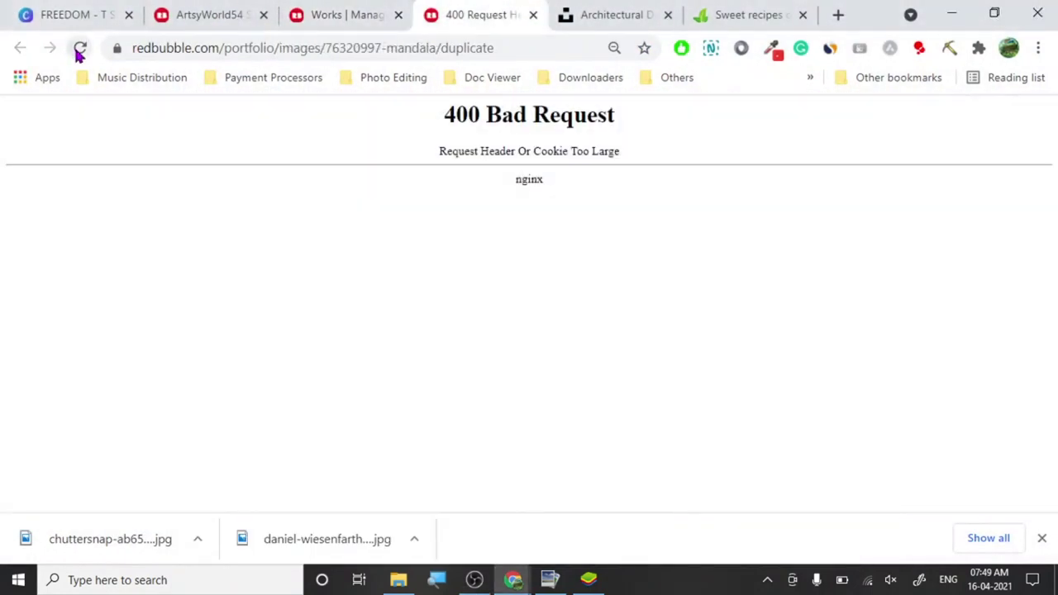
pyautogui.click(79, 47)
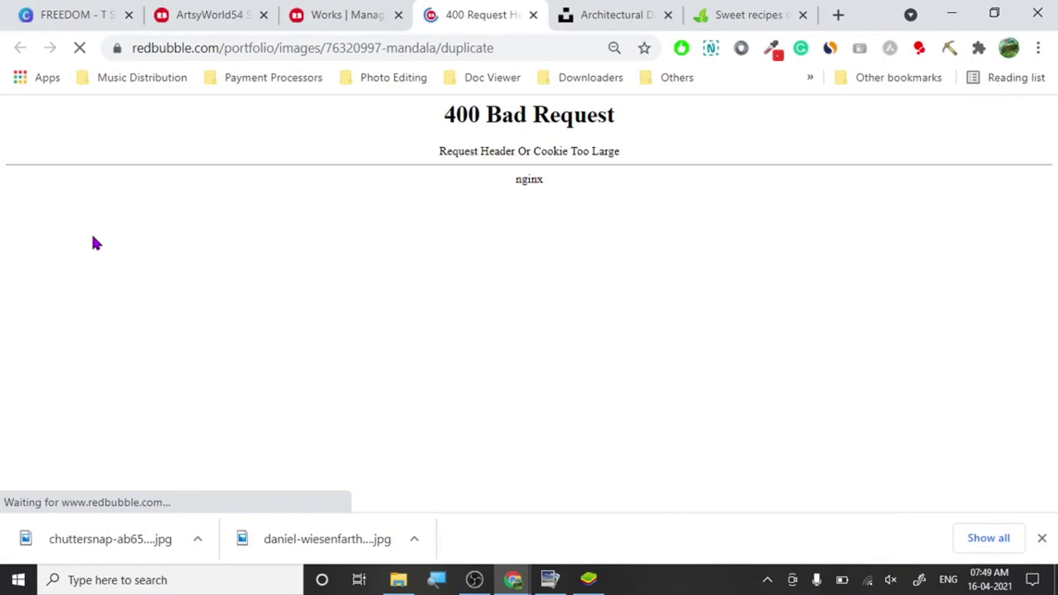
pyautogui.click(228, 8)
pyautogui.click(80, 48)
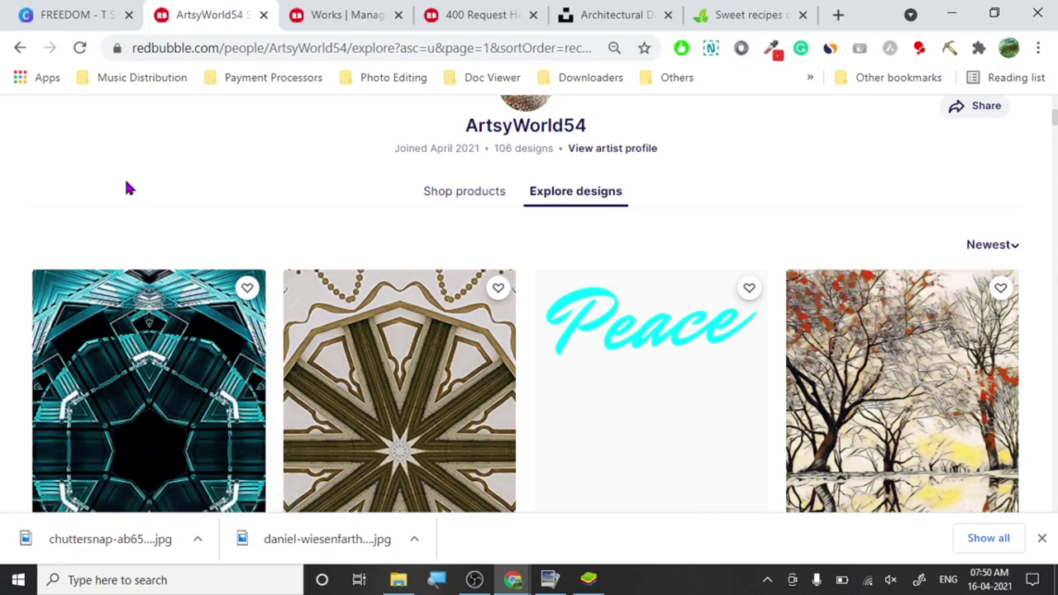
# Browse the shop's published designs from newest to oldest, examining the mandalas, flower packs, quote packs and Japanese art.
pyautogui.scroll(-5, 102, 173)
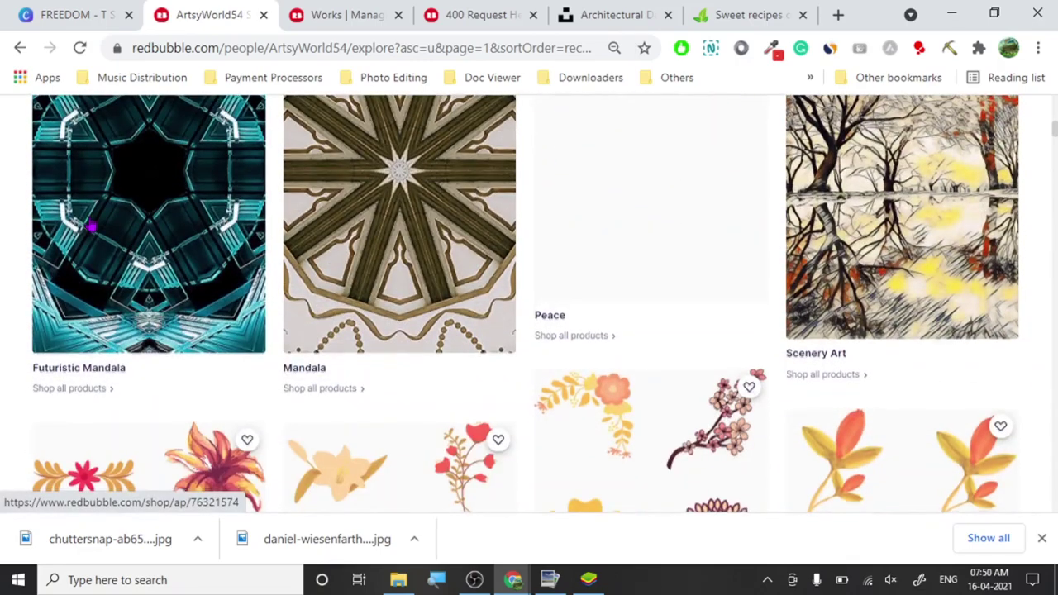
pyautogui.scroll(2, 2, 225)
pyautogui.scroll(-1, 4, 227)
pyautogui.scroll(-10, 2, 227)
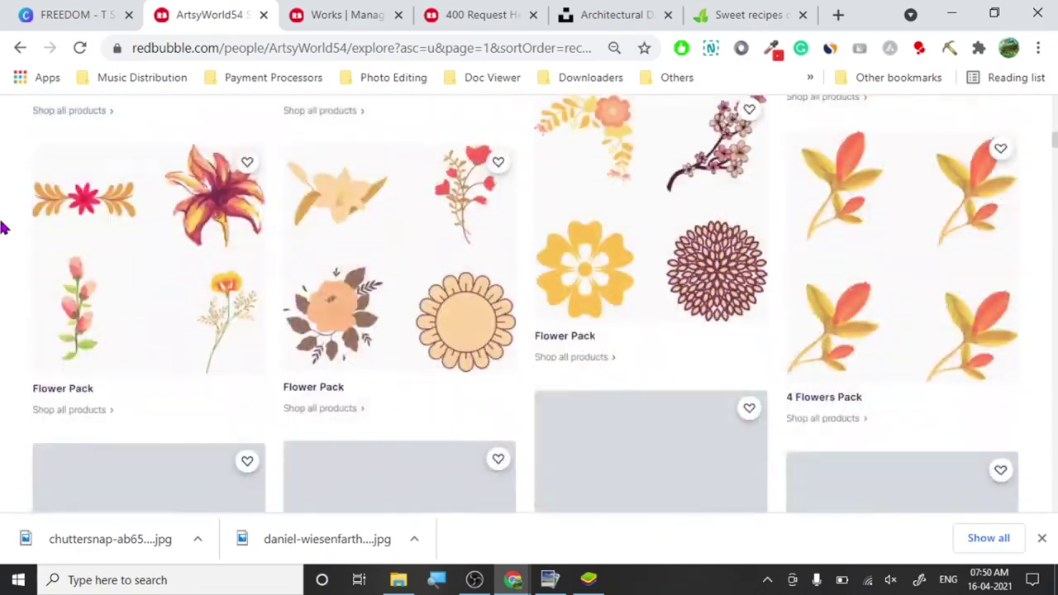
pyautogui.scroll(-3, 3, 227)
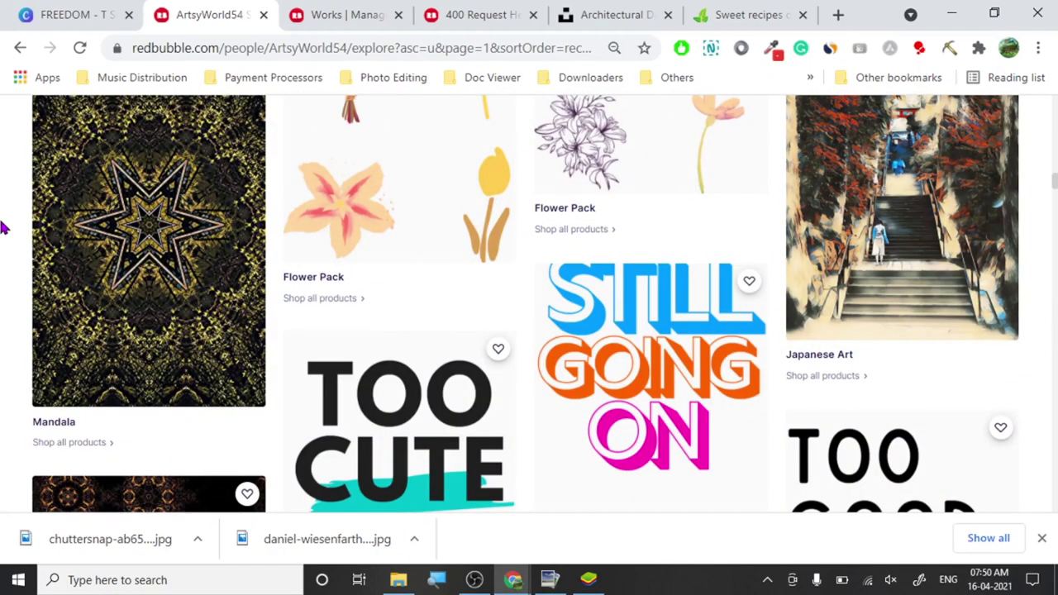
pyautogui.scroll(-9, 2, 228)
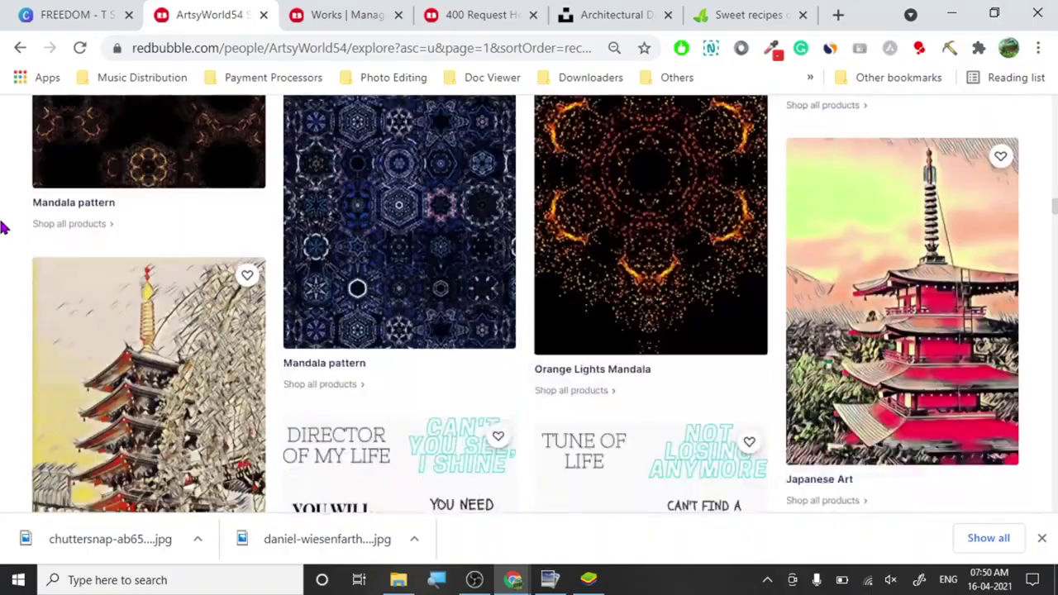
pyautogui.scroll(-10, 3, 227)
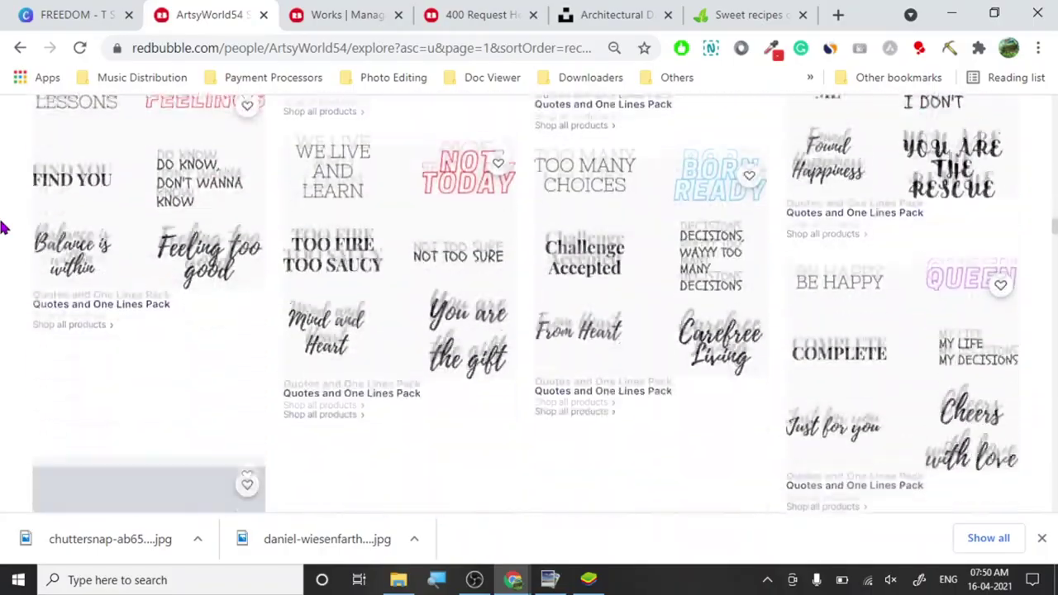
pyautogui.scroll(5, 2, 227)
pyautogui.scroll(-4, 3, 228)
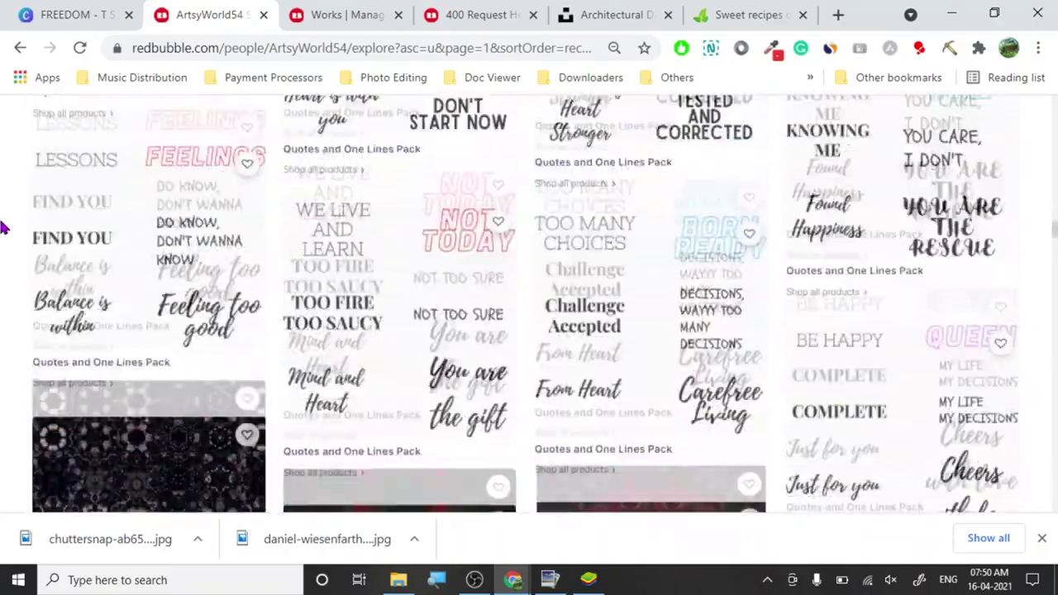
pyautogui.scroll(-3, 2, 227)
pyautogui.scroll(-3, 2, 228)
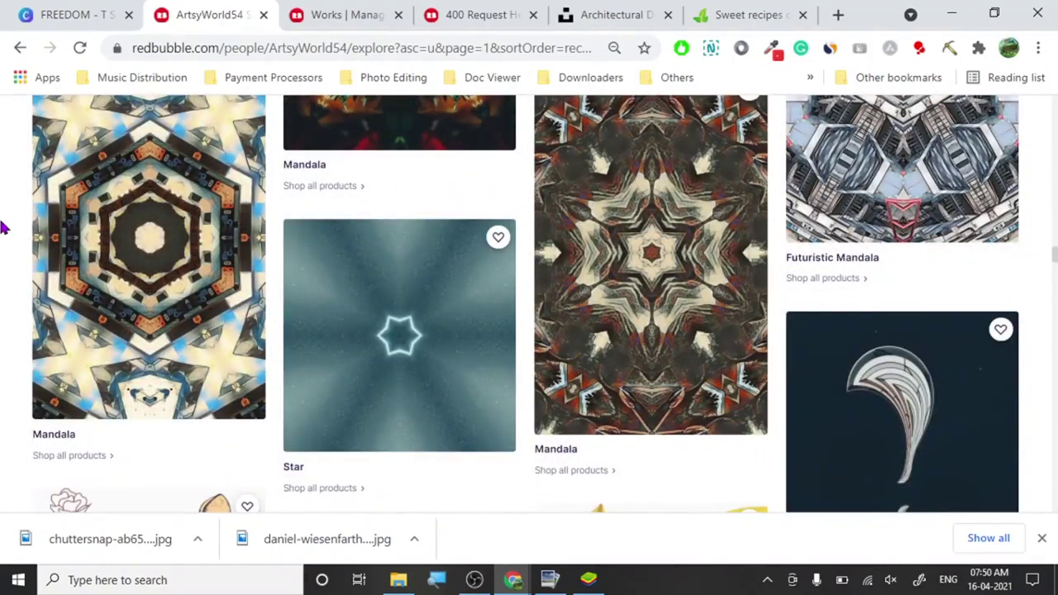
# Examine the shop's older designs, including the leaf and flower packs and the floral and scenery art, and return to the page's start.
pyautogui.scroll(-10, 2, 228)
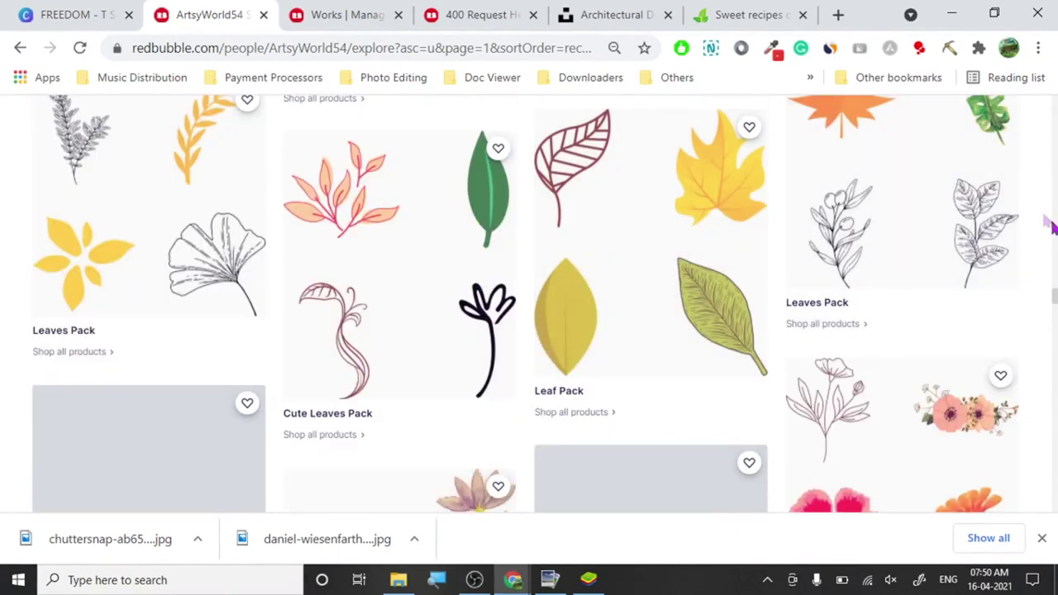
pyautogui.scroll(-3, 530, 306)
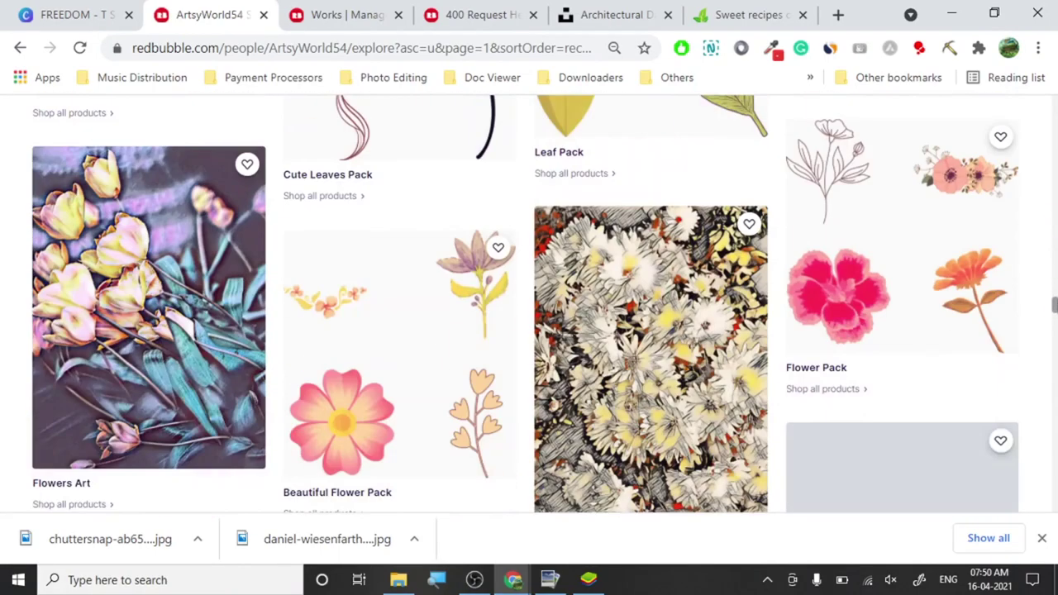
pyautogui.scroll(-6, 530, 306)
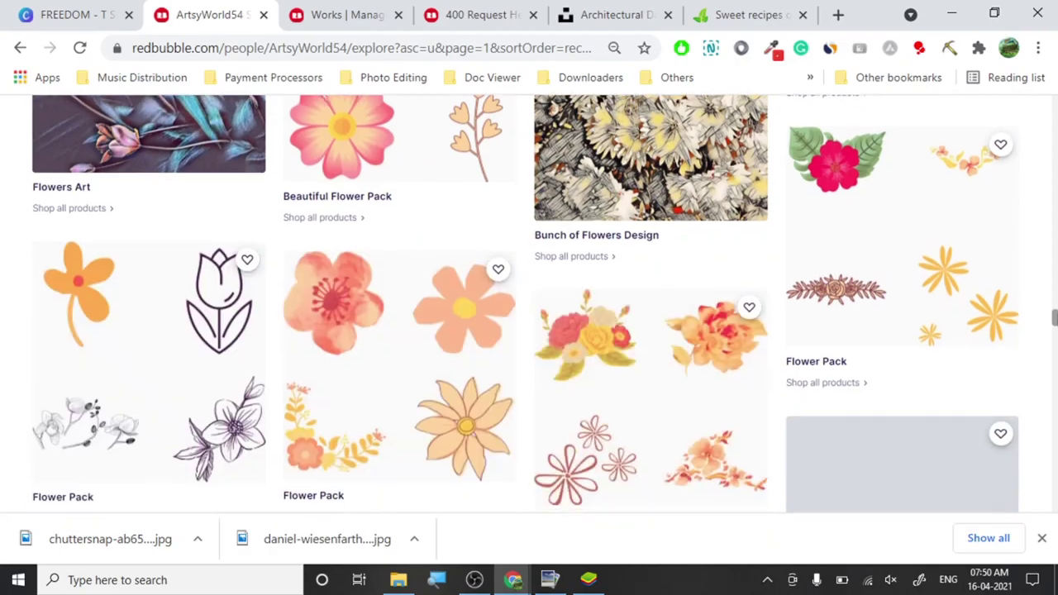
pyautogui.scroll(-3, 529, 306)
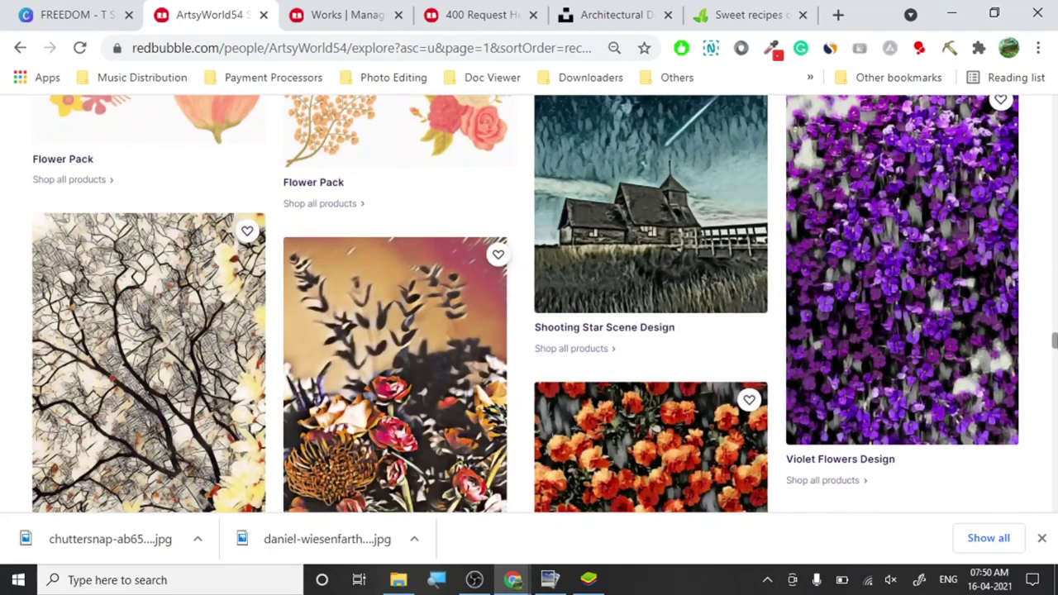
pyautogui.press('Home')
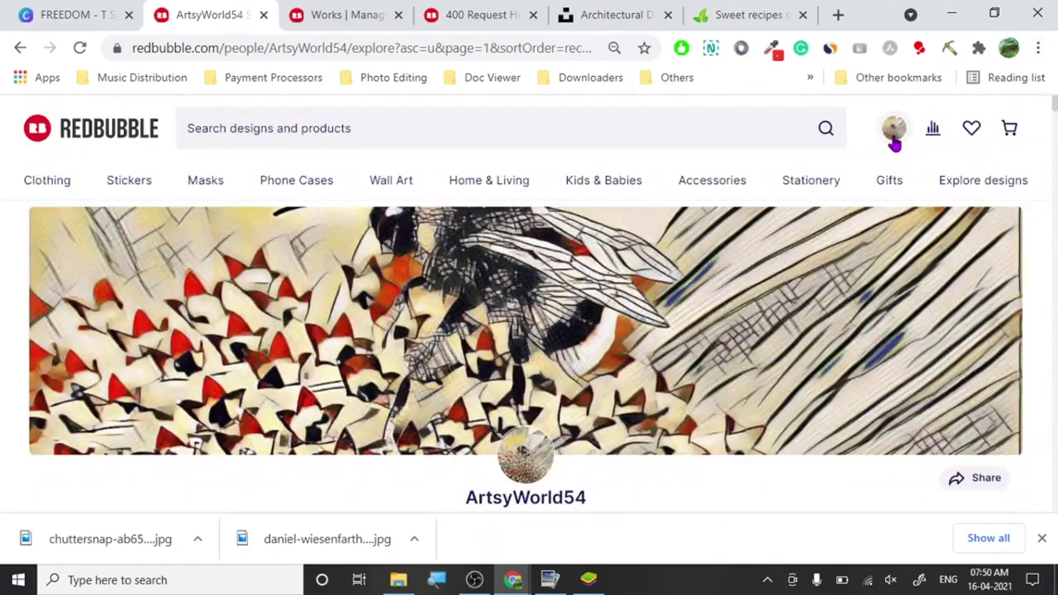
# Check the mandala in BlueStacks and the portfolio's works list, and reload the "Mandala" duplication page once more.
pyautogui.click(589, 578)
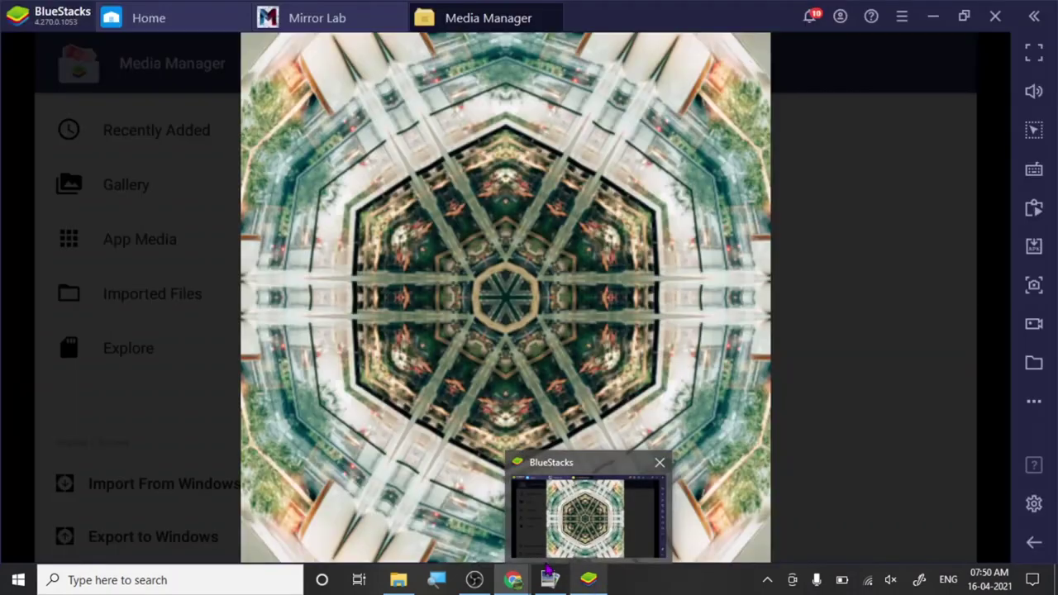
pyautogui.click(546, 554)
pyautogui.click(355, 13)
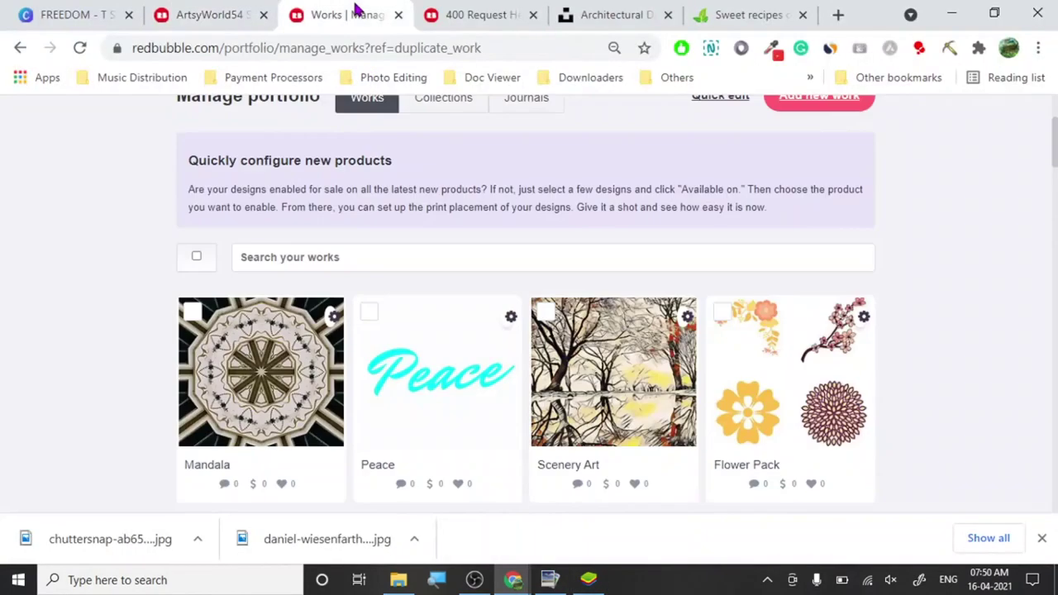
pyautogui.click(182, 15)
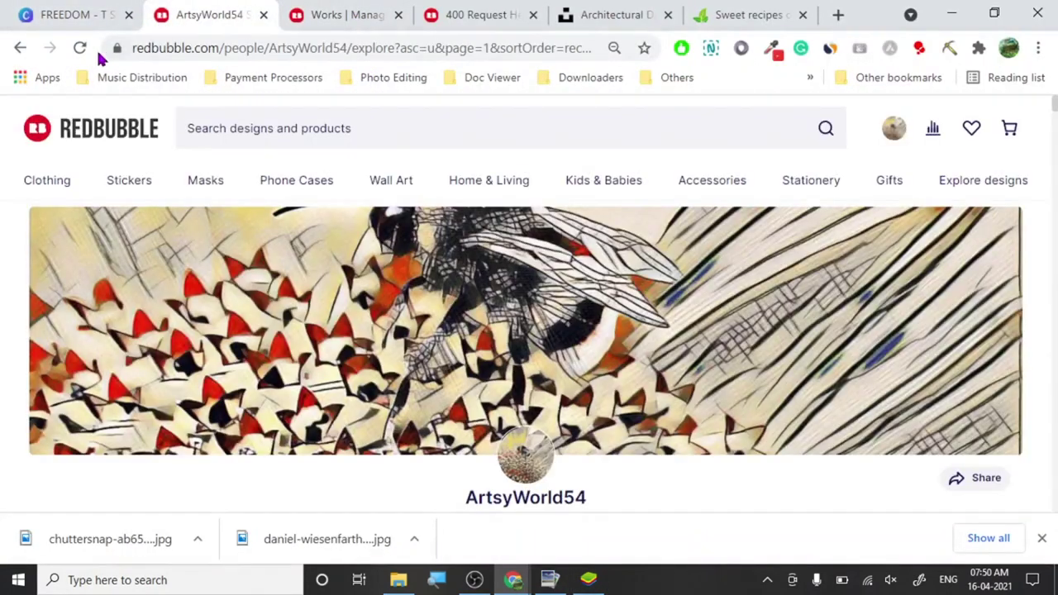
pyautogui.click(488, 12)
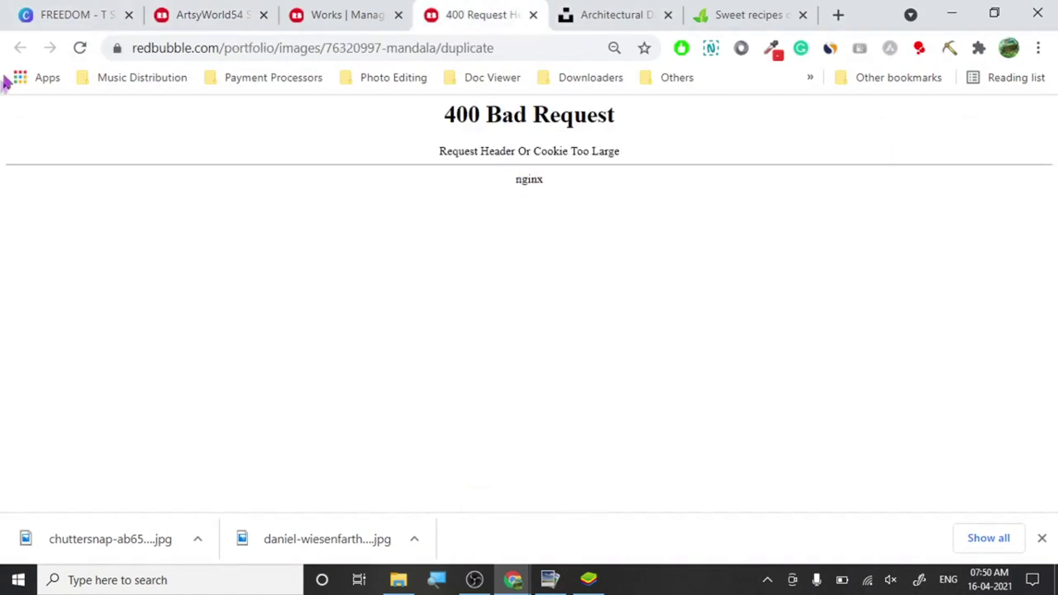
pyautogui.click(80, 48)
# Switch to OBS and stop the running screen recording.
pyautogui.click(488, 583)
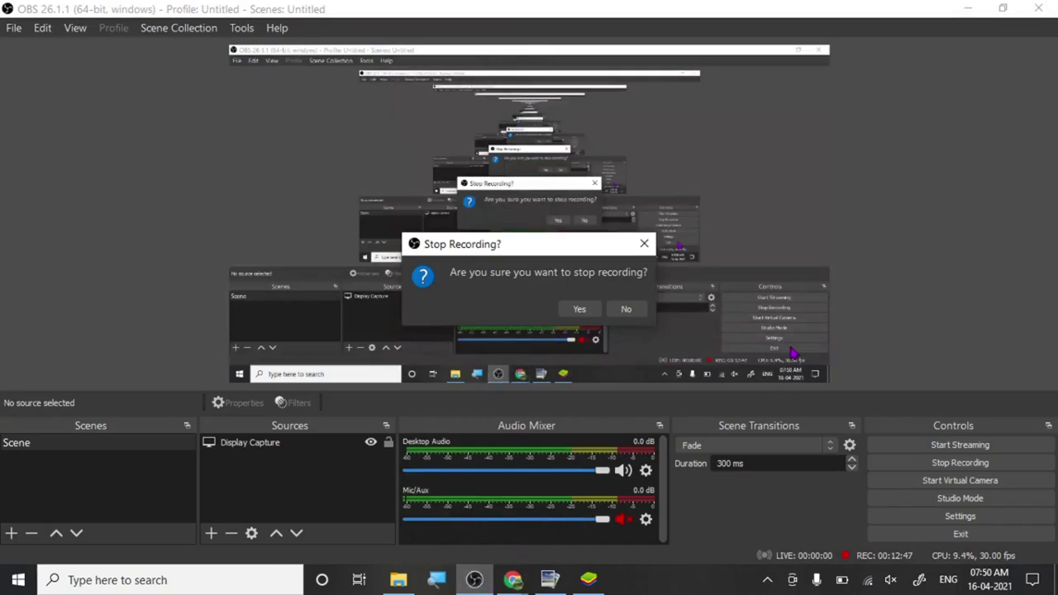
pyautogui.click(580, 309)
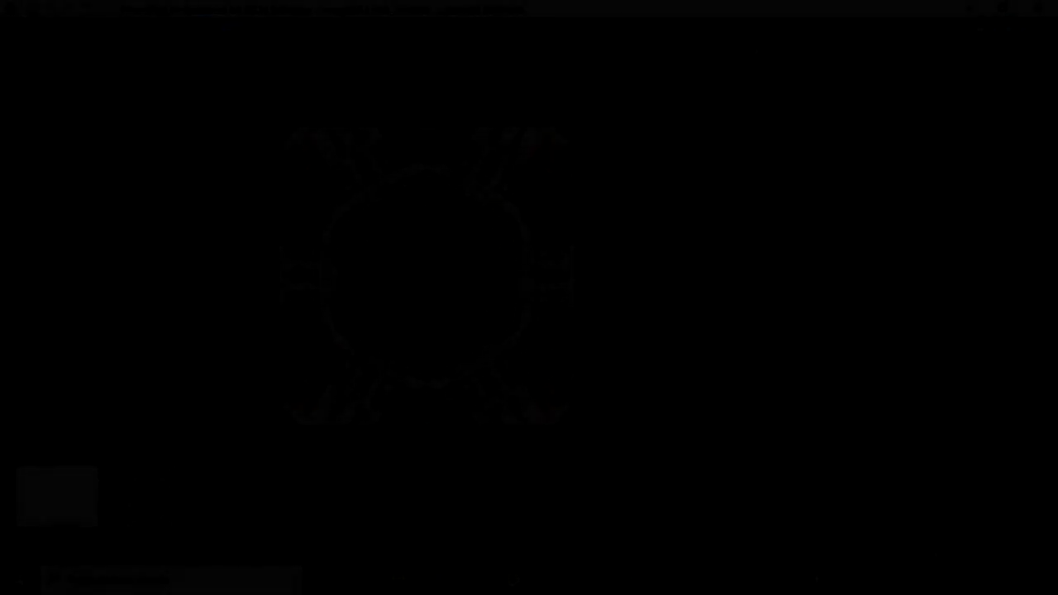
# Sharpen the image3A1593_mirror2 mandala in PhotoPad with an amount of 50 and save it as a high-quality JPEG.
pyautogui.click(268, 28)
pyautogui.click(314, 28)
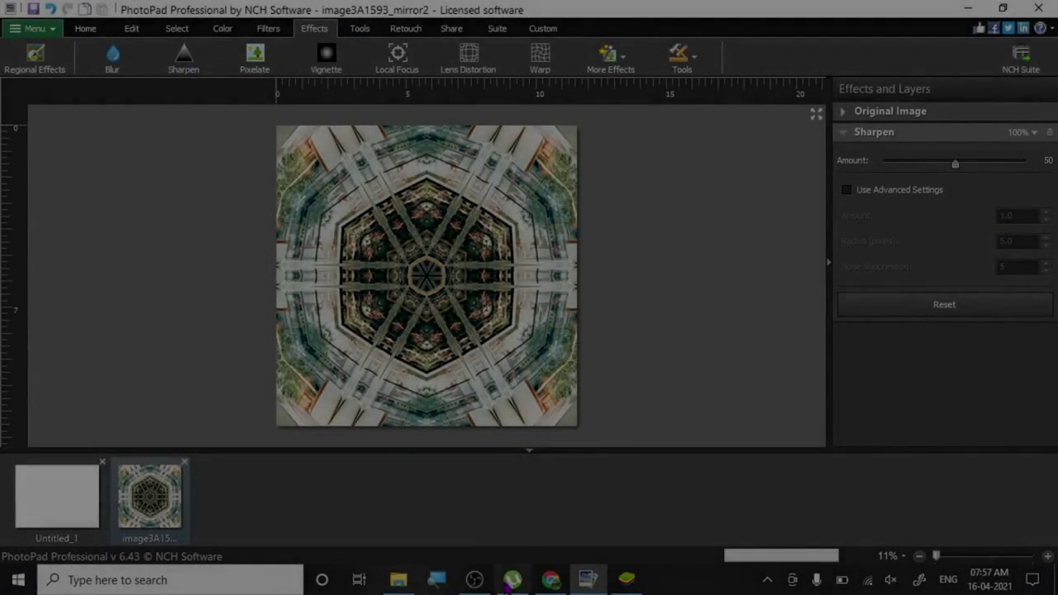
pyautogui.moveTo(513, 580)
pyautogui.click(584, 463)
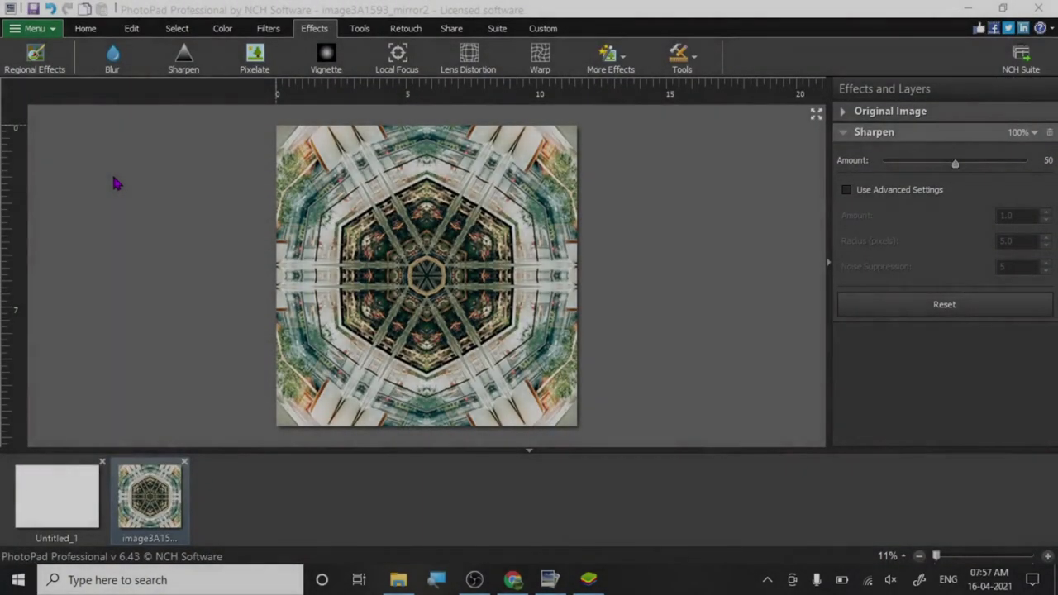
pyautogui.click(33, 9)
pyautogui.click(491, 295)
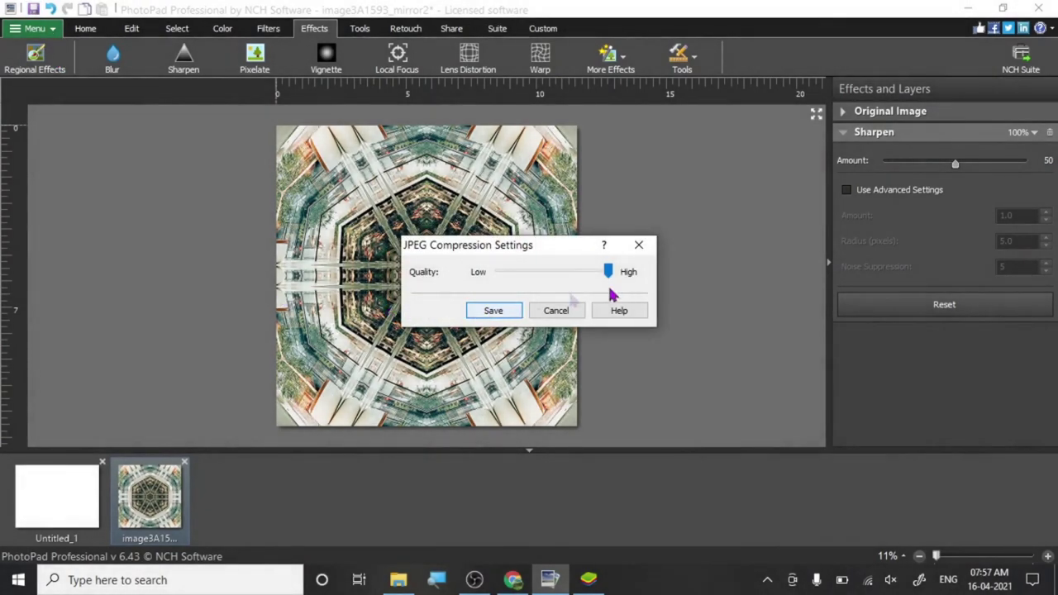
pyautogui.click(501, 310)
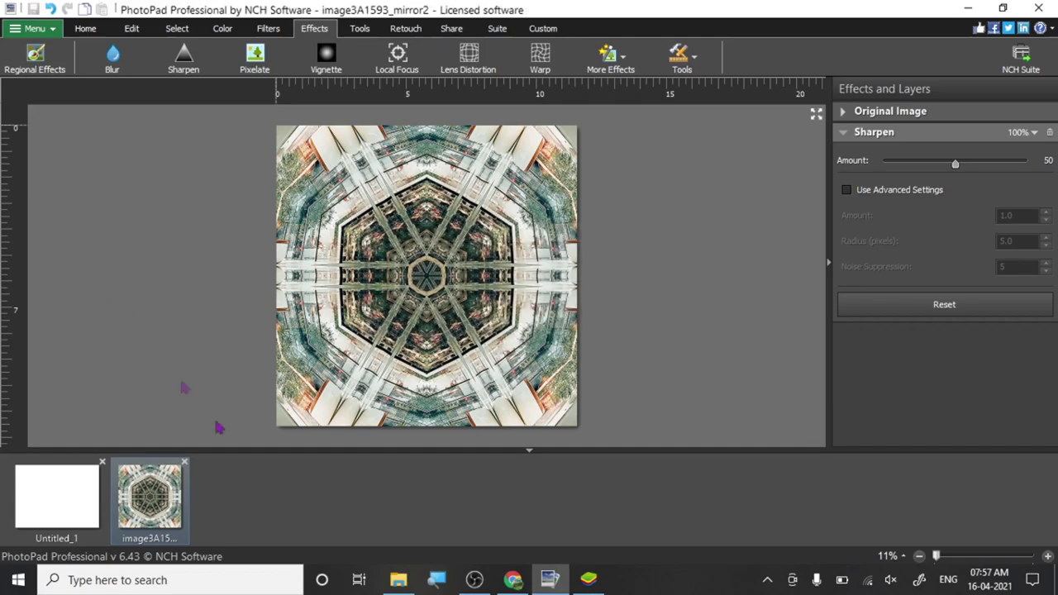
# Switch to Chrome and open unsplash.com in a new tab beside the Redbubble page.
pyautogui.click(509, 539)
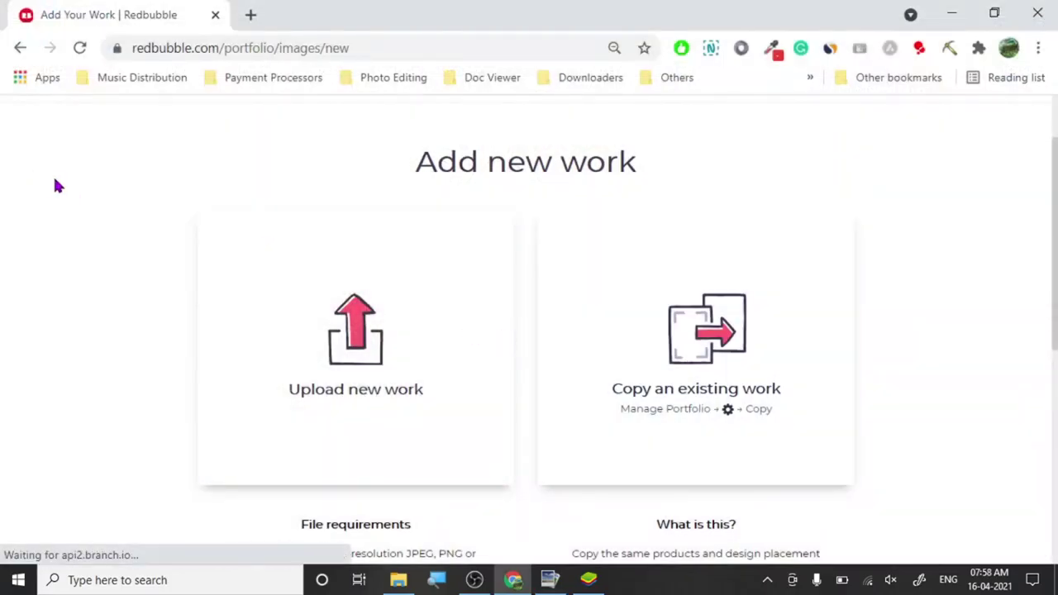
pyautogui.click(246, 23)
pyautogui.write('unsplash.com')
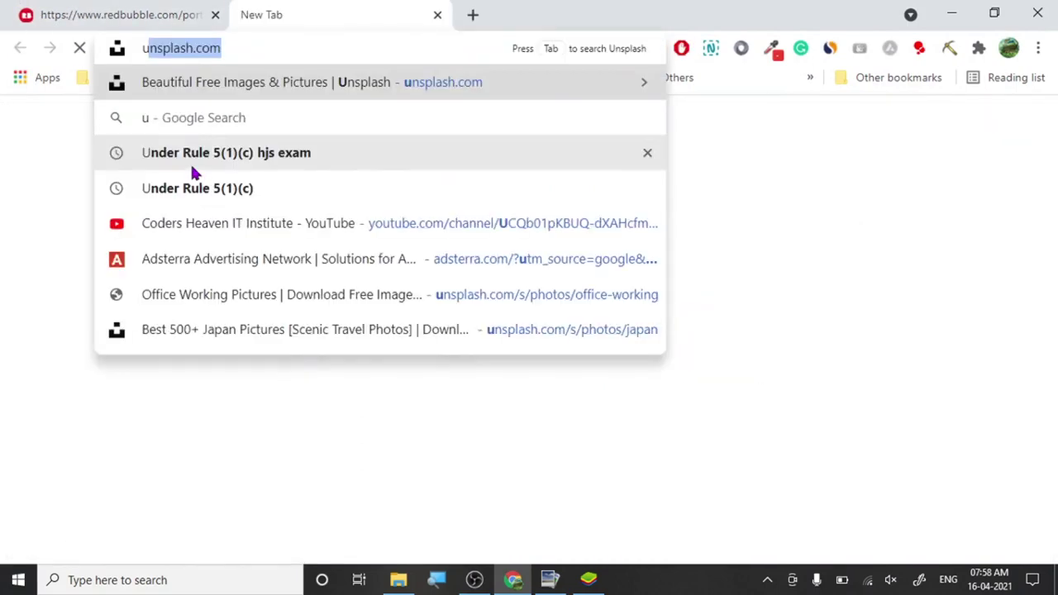
pyautogui.click(191, 82)
# Open the copy-settings page of the newest "Futuristic Mandala" from the Redbubble works list in a new tab.
pyautogui.click(100, 8)
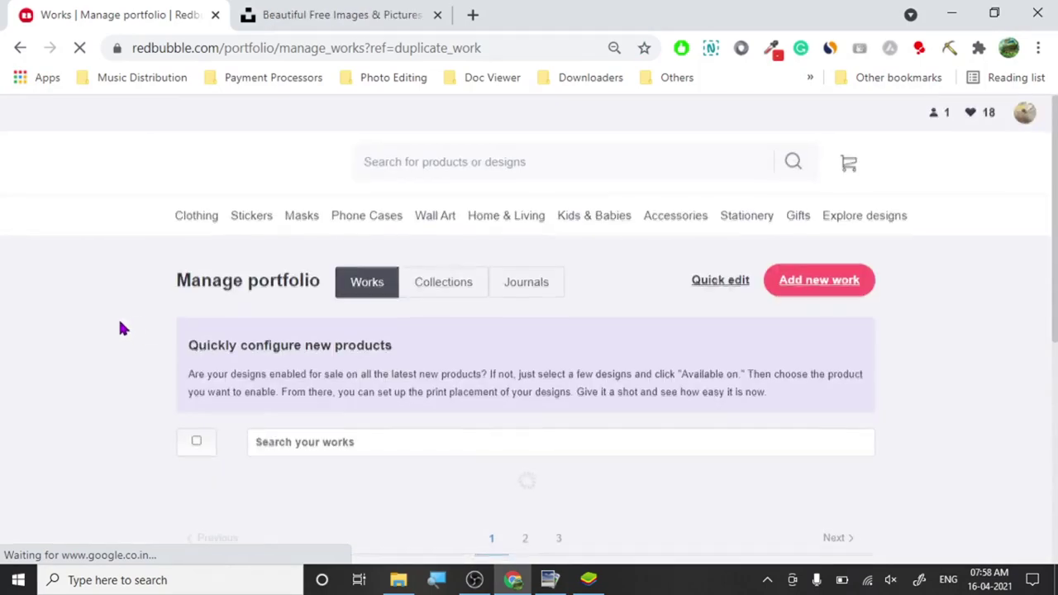
pyautogui.scroll(-2, 118, 317)
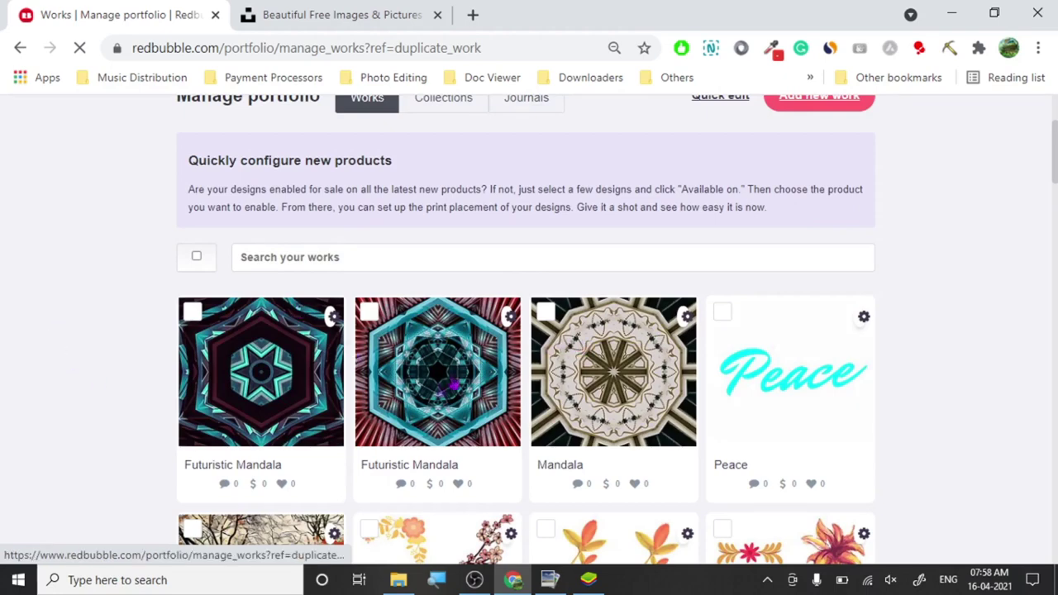
pyautogui.click(333, 322)
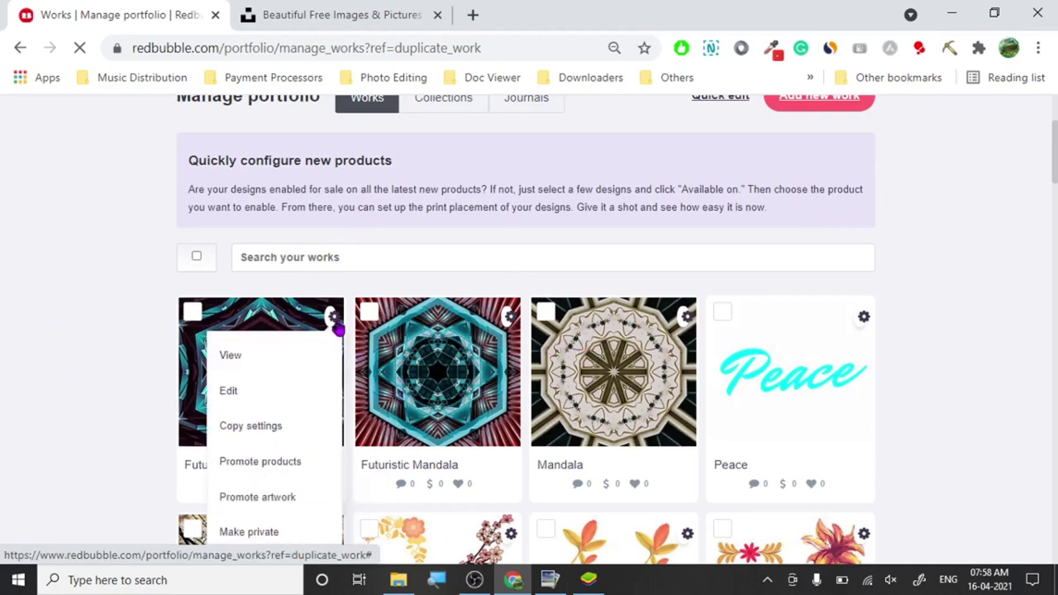
pyautogui.rightClick(296, 424)
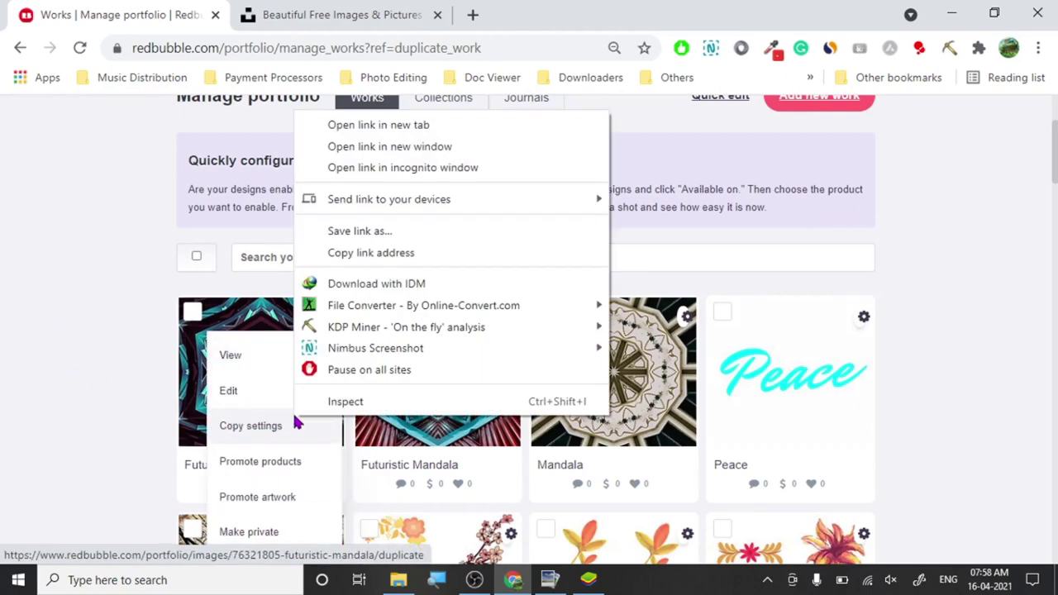
pyautogui.click(316, 125)
pyautogui.click(313, 8)
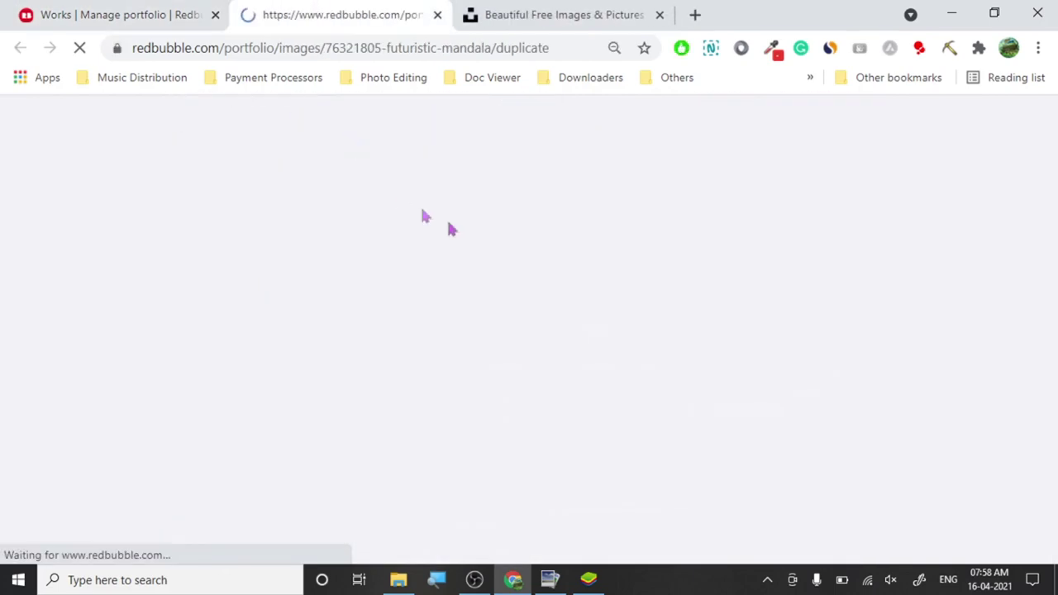
# Load the red and teal storage corridor photo into Mirror Lab in BlueStacks, and return to Chrome to check the "Futuristic Mandala" copy form.
pyautogui.click(589, 580)
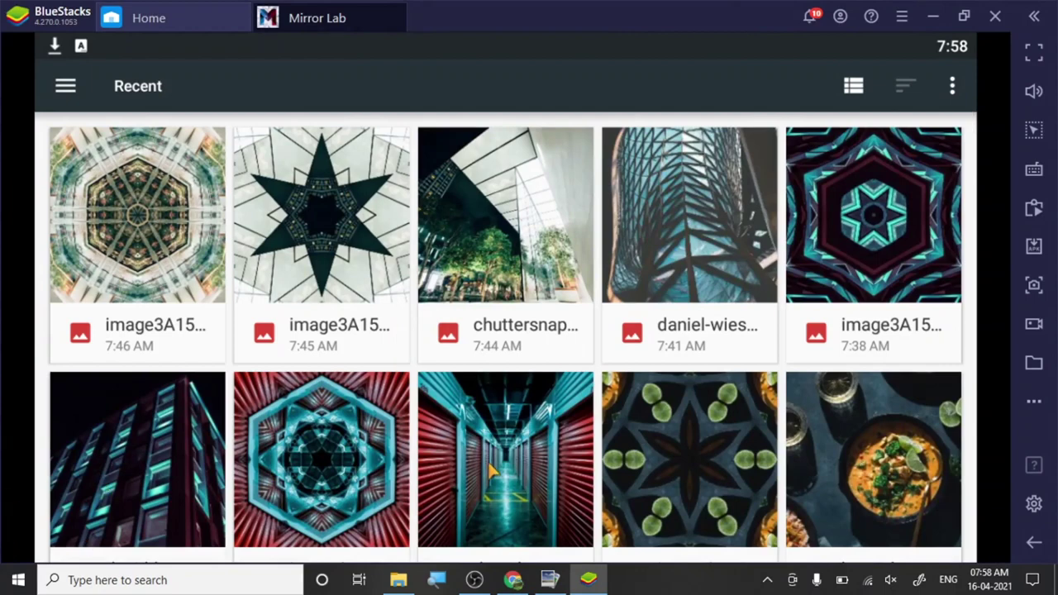
pyautogui.click(460, 415)
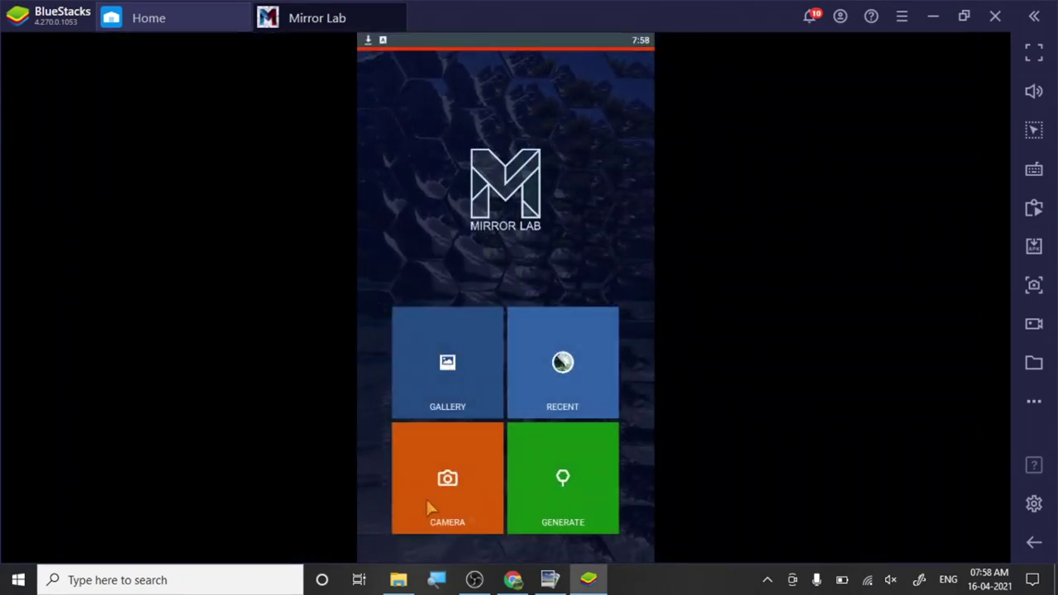
pyautogui.moveTo(513, 579)
pyautogui.click(499, 529)
pyautogui.scroll(-3, 239, 351)
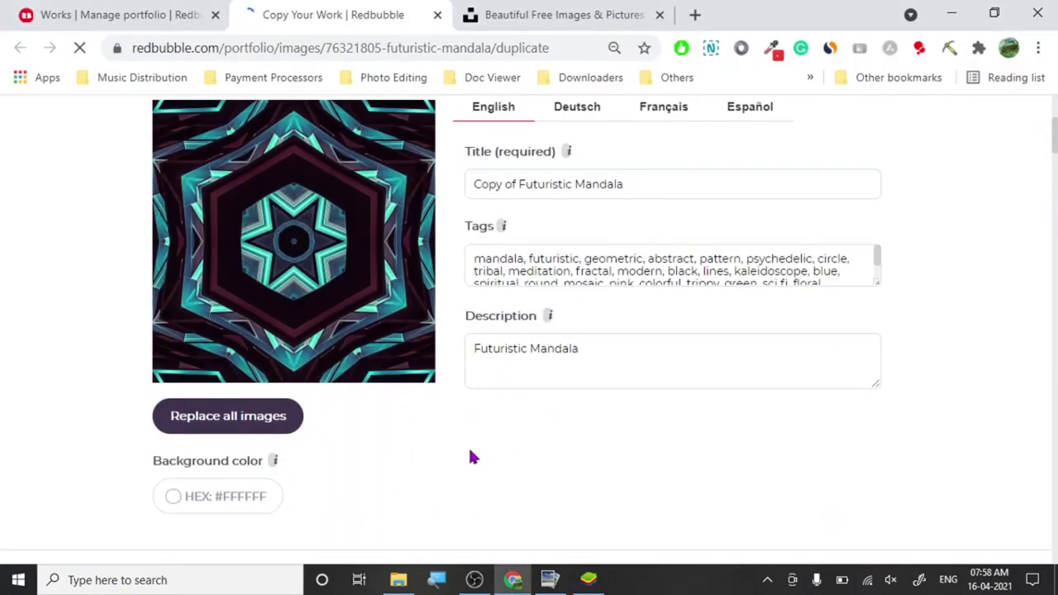
# Search Unsplash for "architectural dark" photos.
pyautogui.click(548, 13)
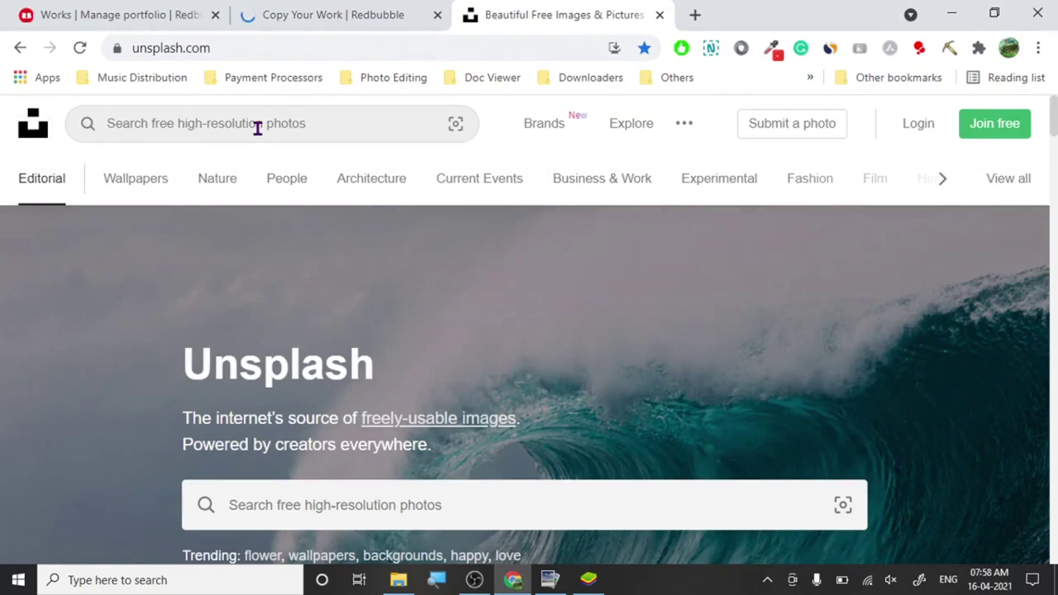
pyautogui.click(257, 128)
pyautogui.click(173, 207)
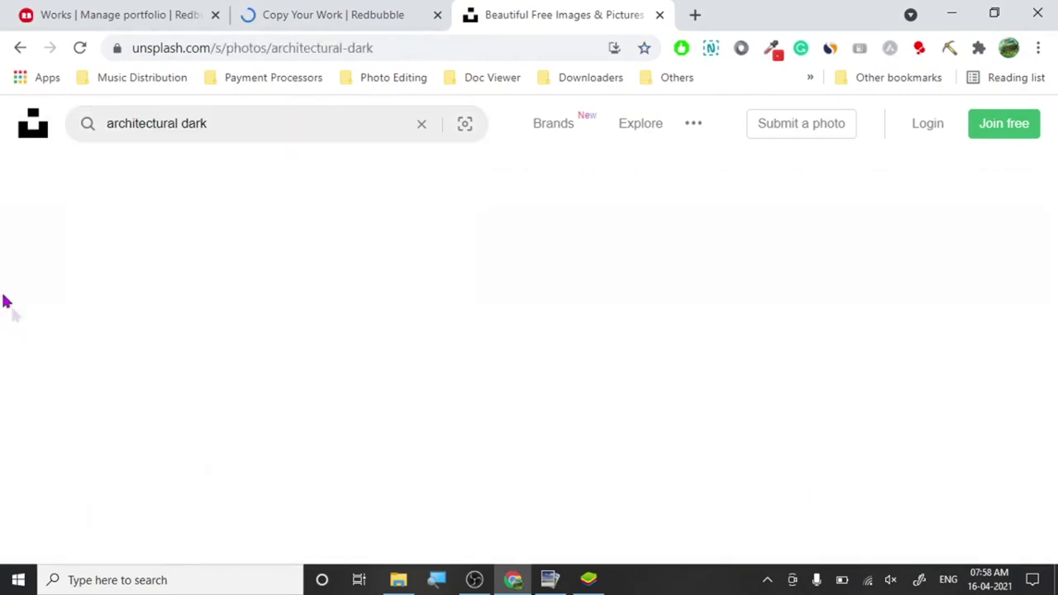
# Browse the dark architecture photos and download the St. Peter's Basilica interior picture.
pyautogui.scroll(-2, 459, 350)
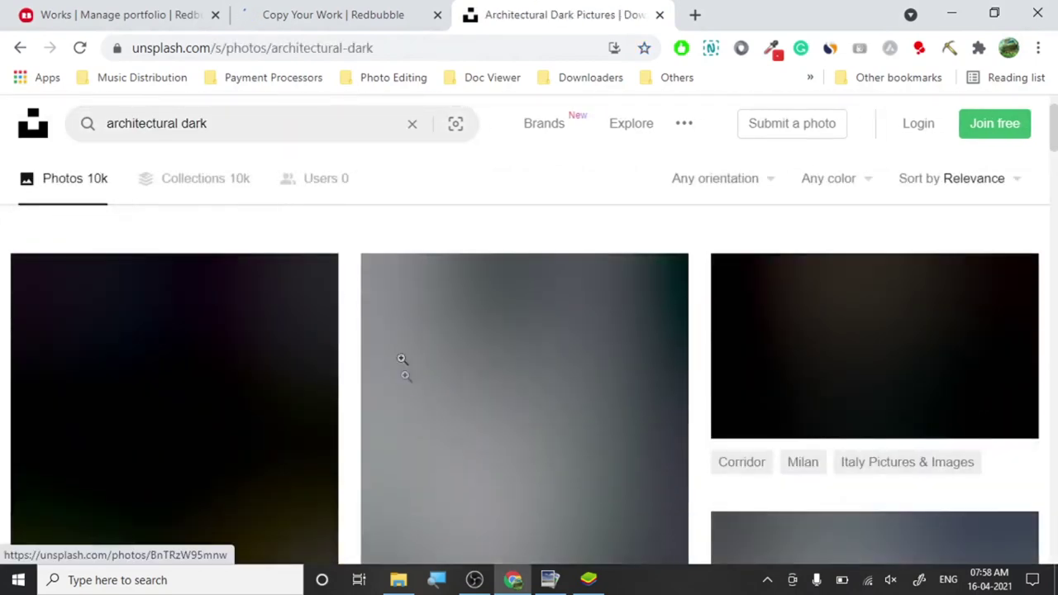
pyautogui.scroll(-5, 389, 366)
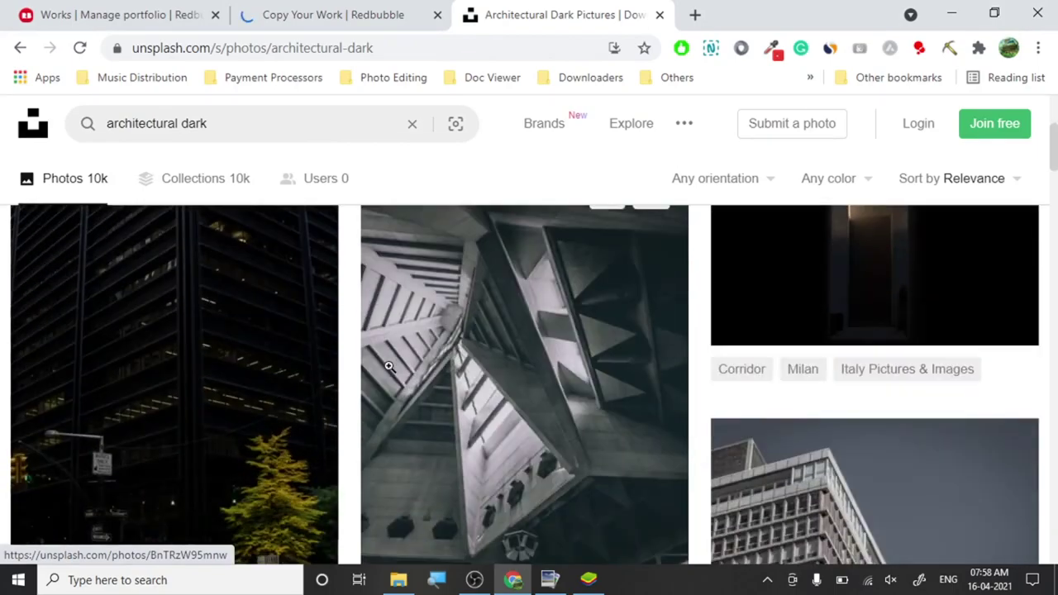
pyautogui.scroll(-8, 382, 347)
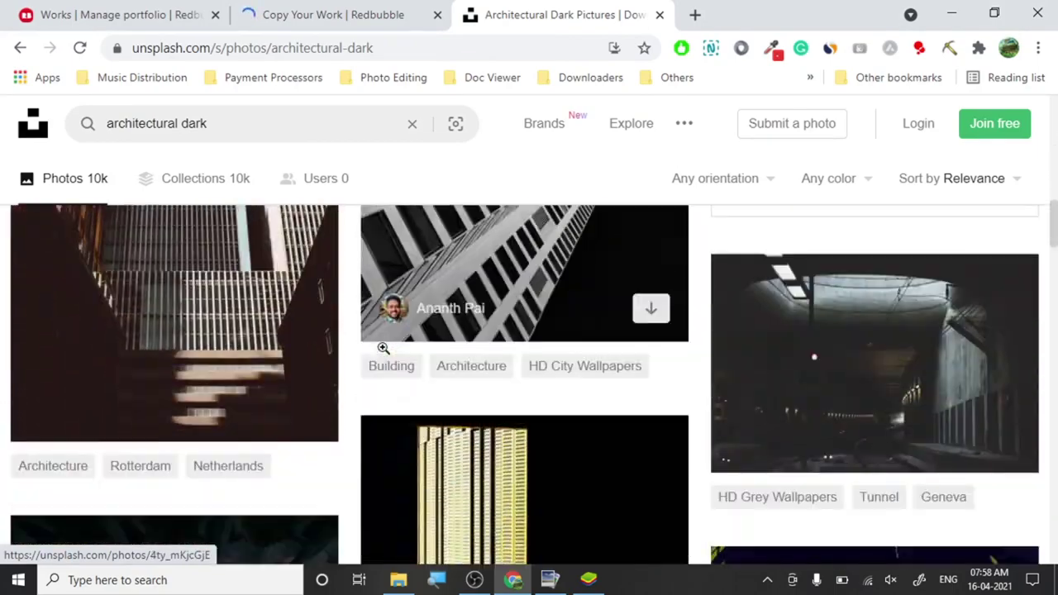
pyautogui.scroll(5, 383, 347)
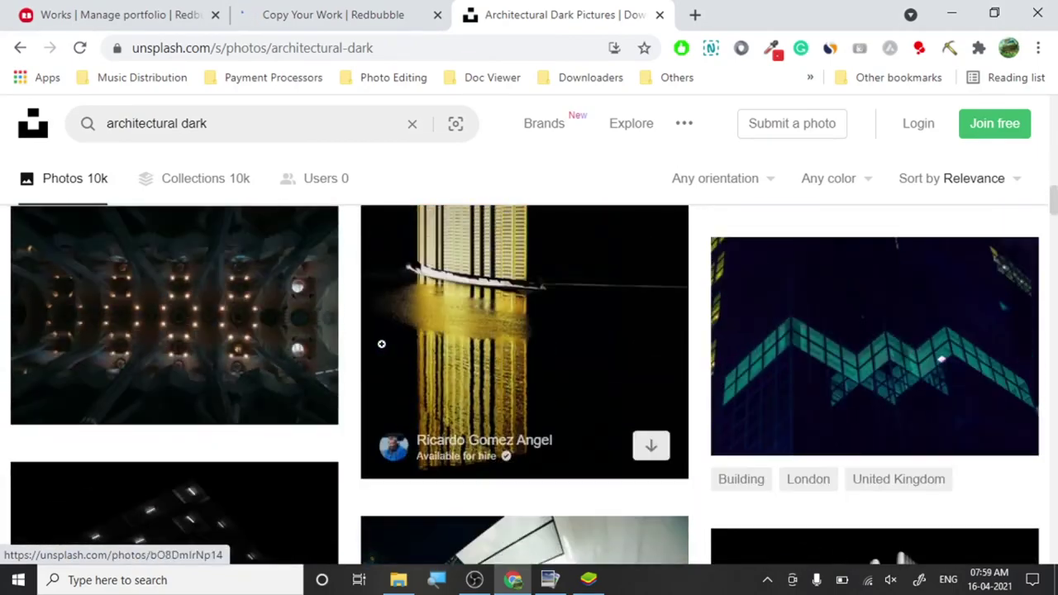
pyautogui.scroll(-6, 382, 346)
pyautogui.scroll(-3, 382, 344)
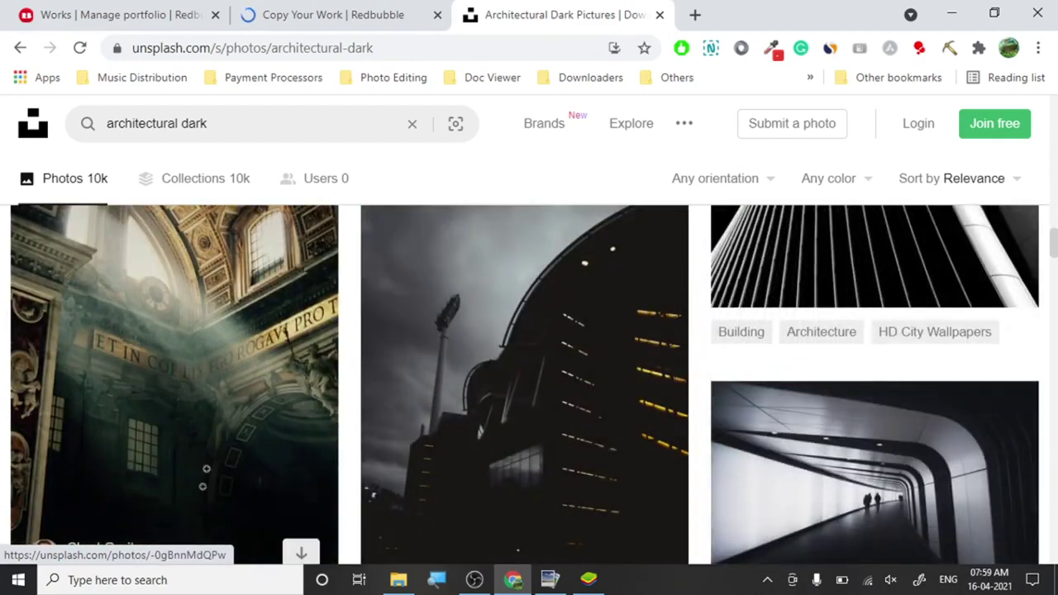
pyautogui.scroll(-2, 210, 455)
pyautogui.click(306, 367)
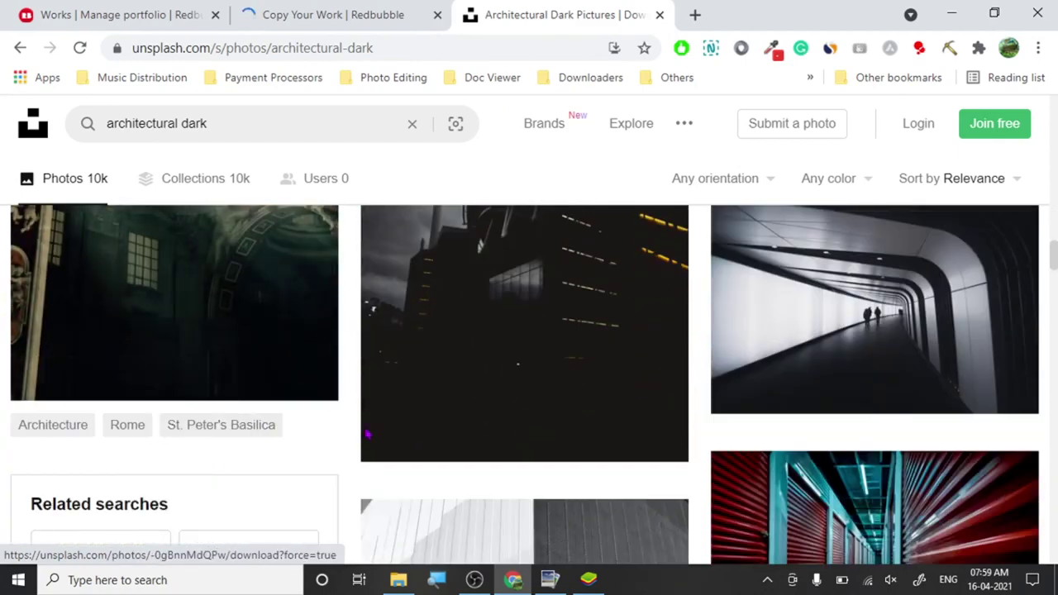
# Import the downloaded basilica photo from Chrome into BlueStacks.
pyautogui.click(376, 13)
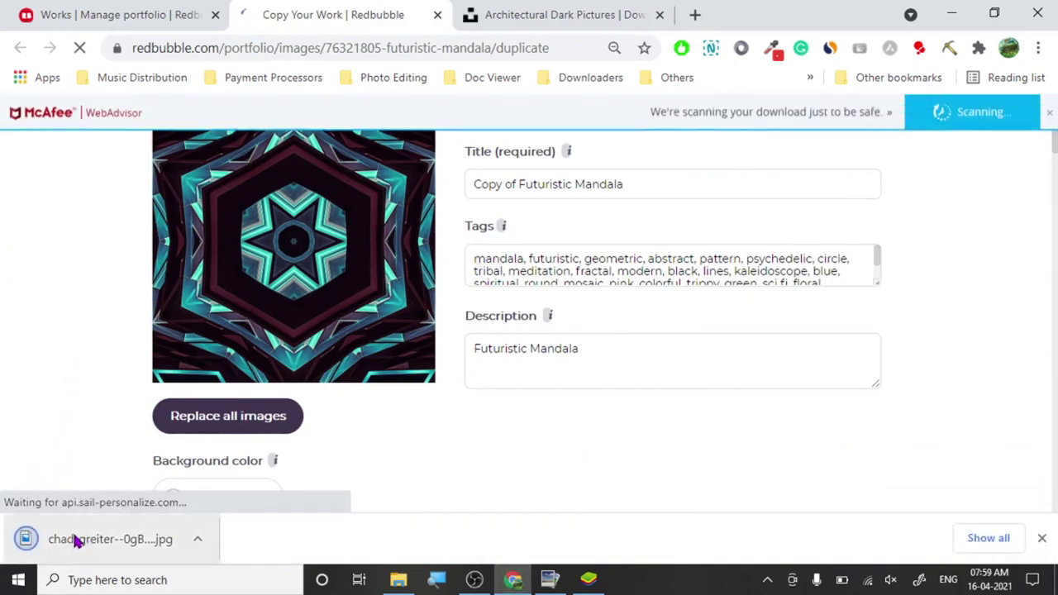
pyautogui.moveTo(74, 539); pyautogui.dragTo(579, 468)
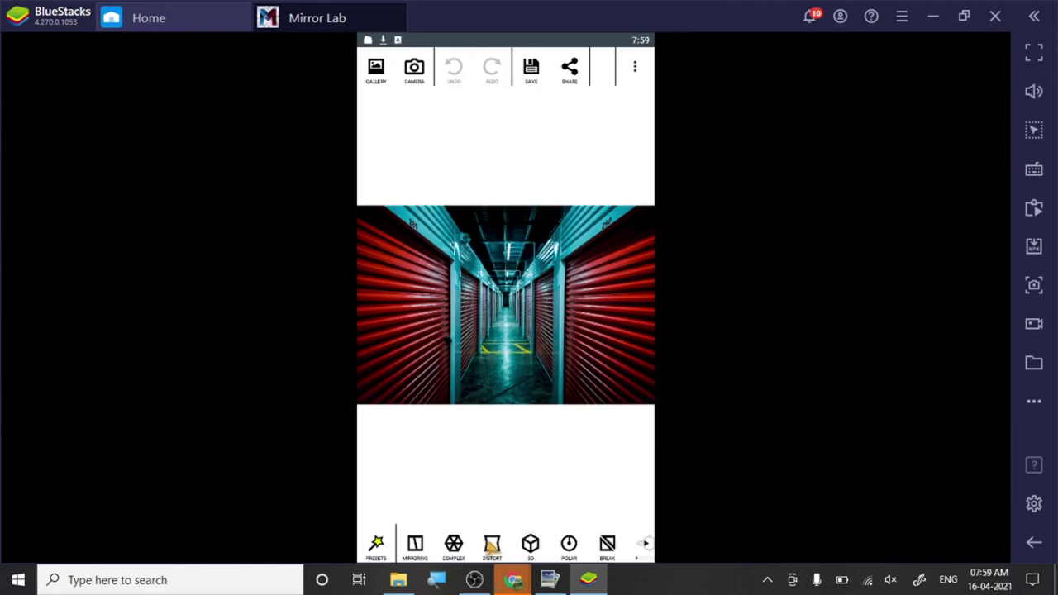
# Apply the Kaleidoscope effect to the corridor photo, and reload the unresponsive "Futuristic Mandala" copy page in Chrome.
pyautogui.click(455, 546)
pyautogui.moveTo(513, 580)
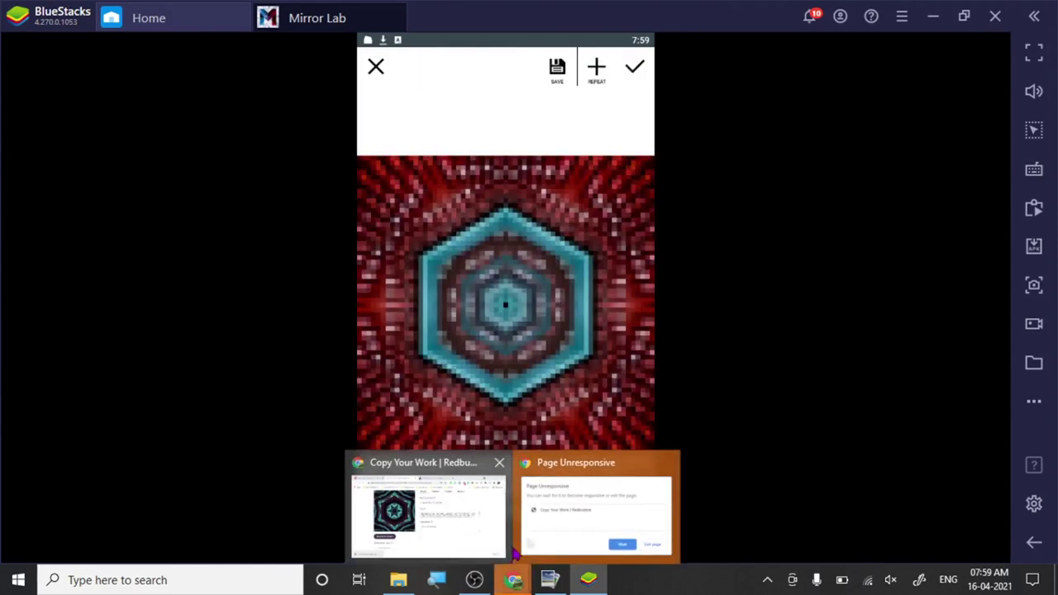
pyautogui.click(536, 537)
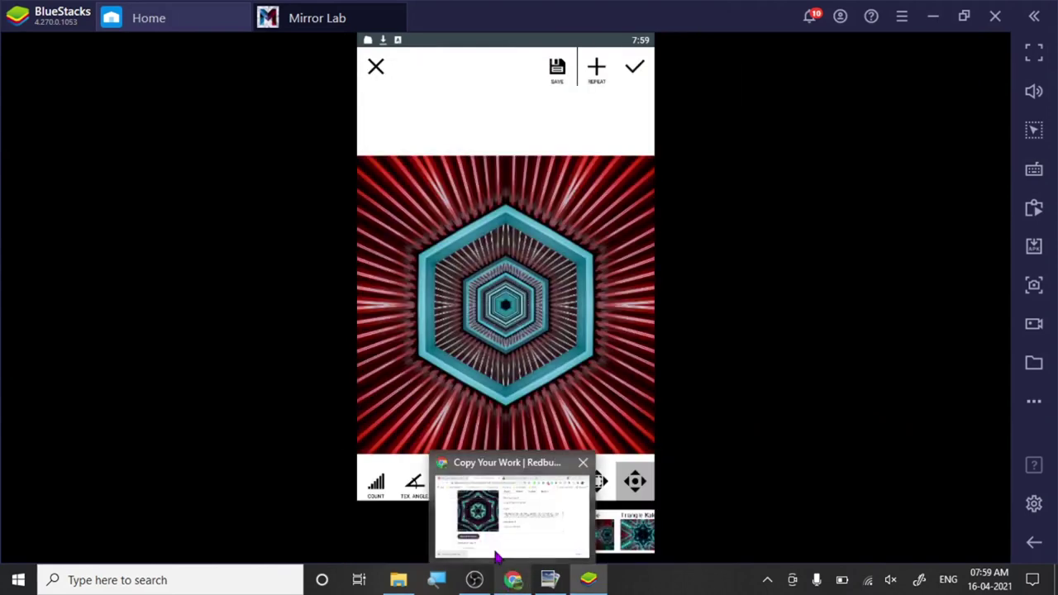
pyautogui.click(508, 529)
pyautogui.scroll(-2, 36, 366)
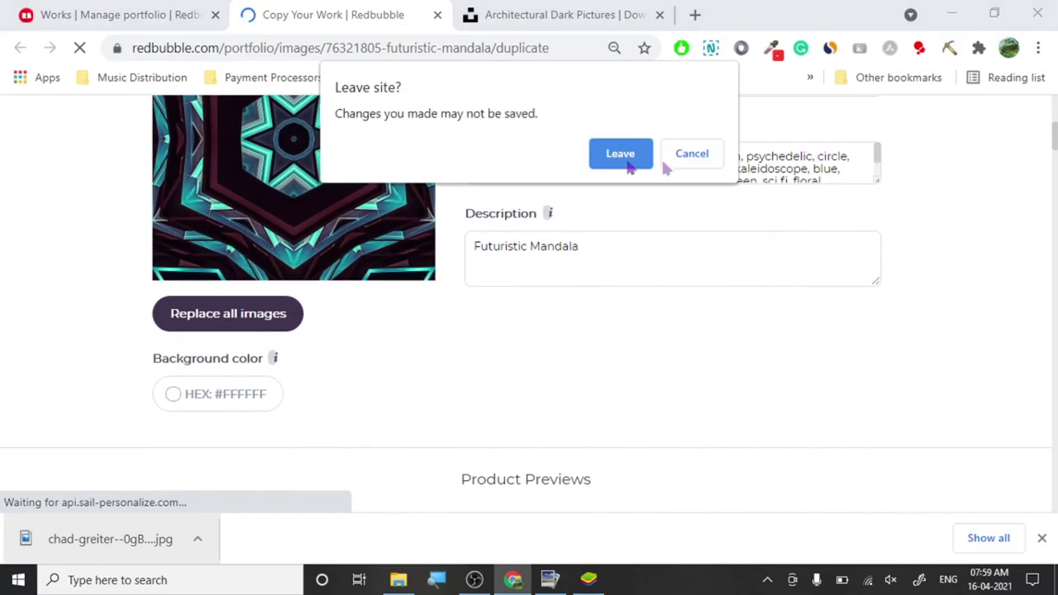
pyautogui.click(622, 155)
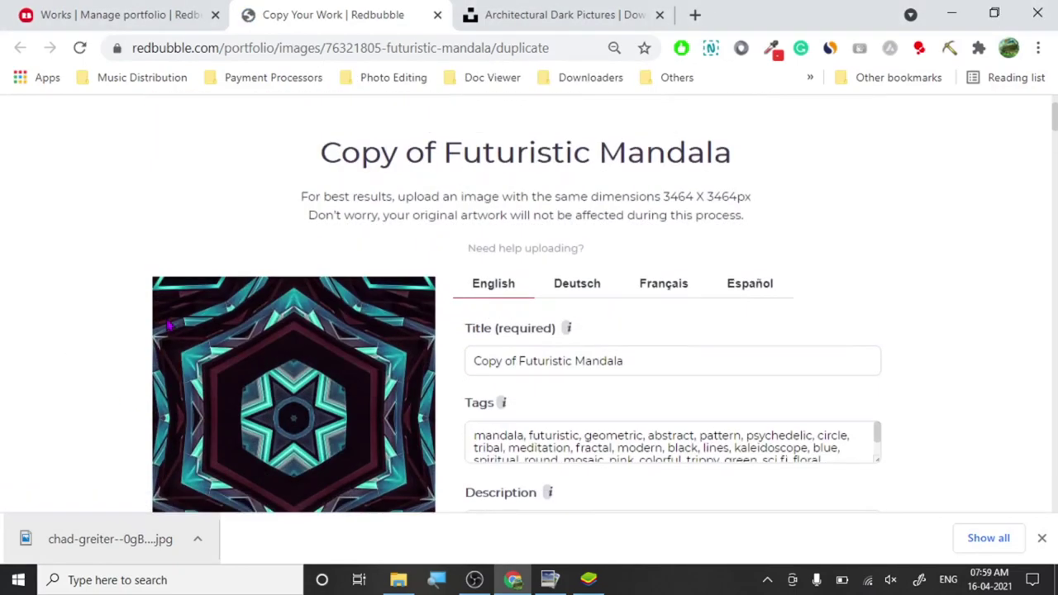
pyautogui.scroll(-2, 12, 366)
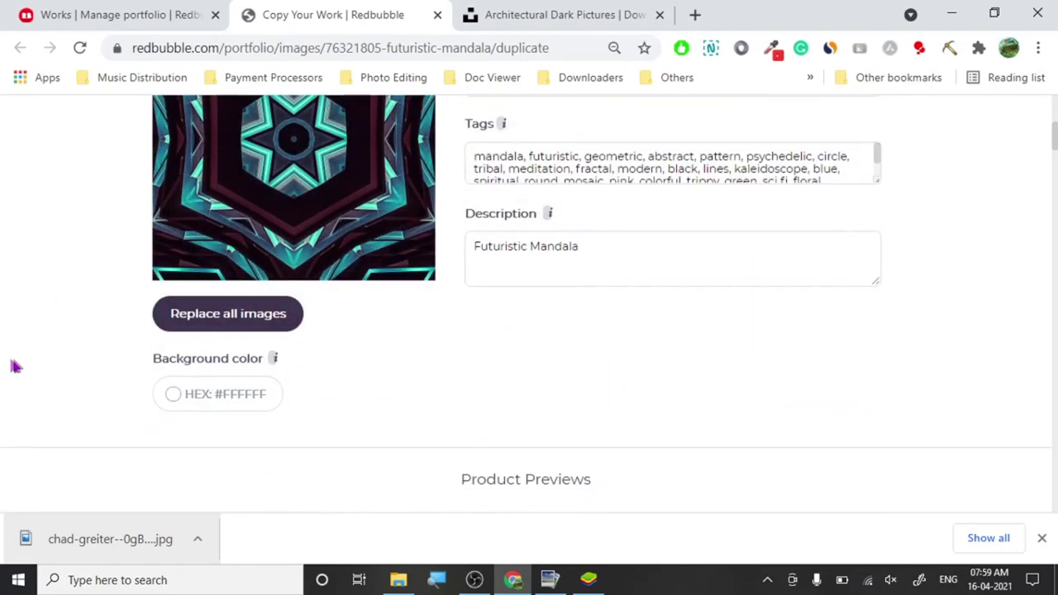
pyautogui.click(954, 16)
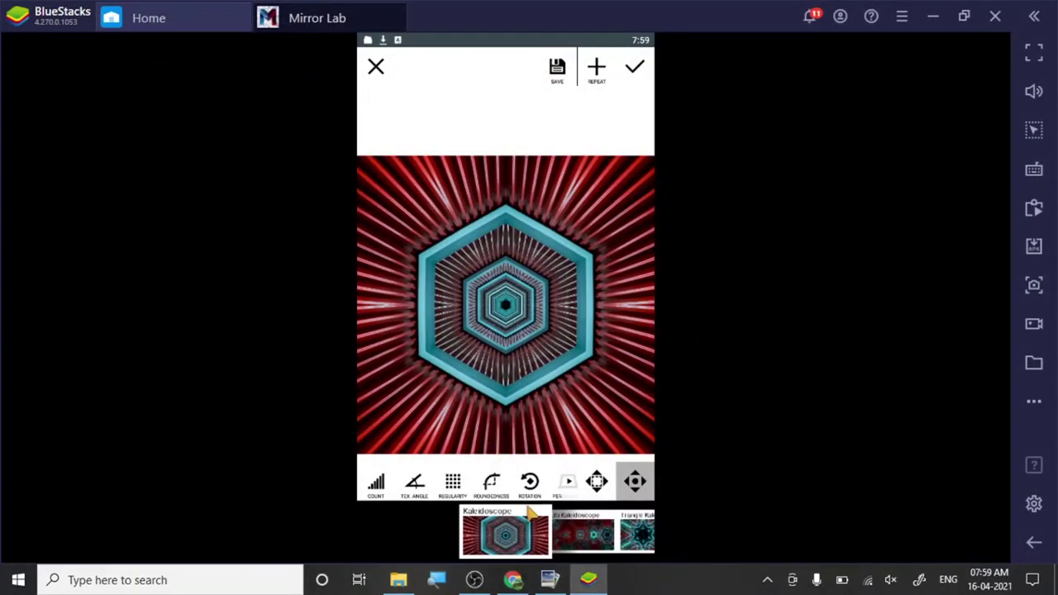
# Turn the corridor photo into a Multi Kaleidoscope pattern in Mirror Lab and save the image.
pyautogui.moveTo(558, 337); pyautogui.dragTo(499, 409)
pyautogui.click(583, 534)
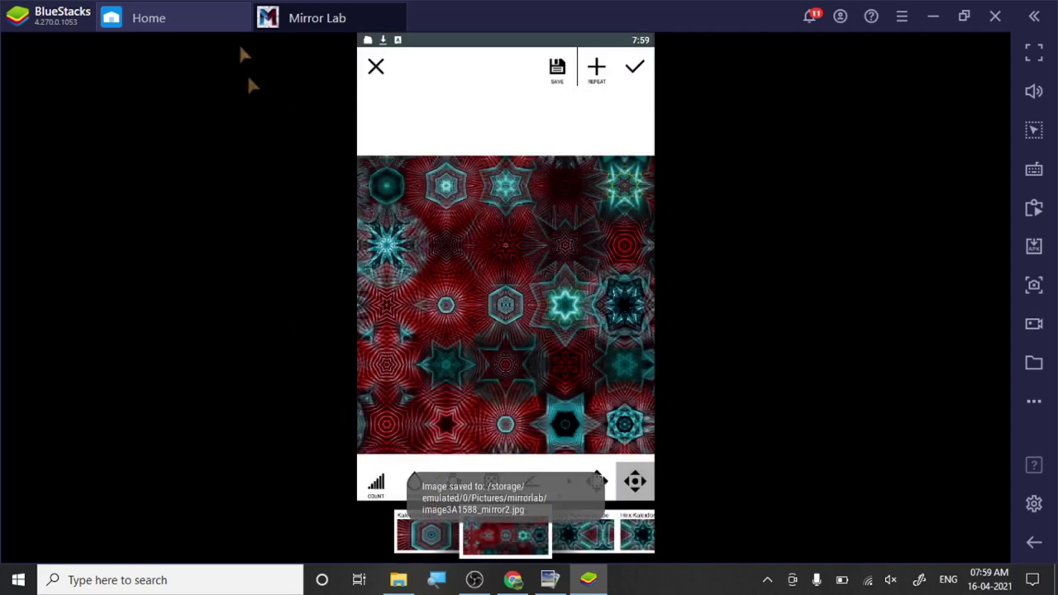
# Export the saved image3A1588_mirror2 from the BlueStacks Media Manager to the Windows Documents folder as a jpg file.
pyautogui.click(189, 26)
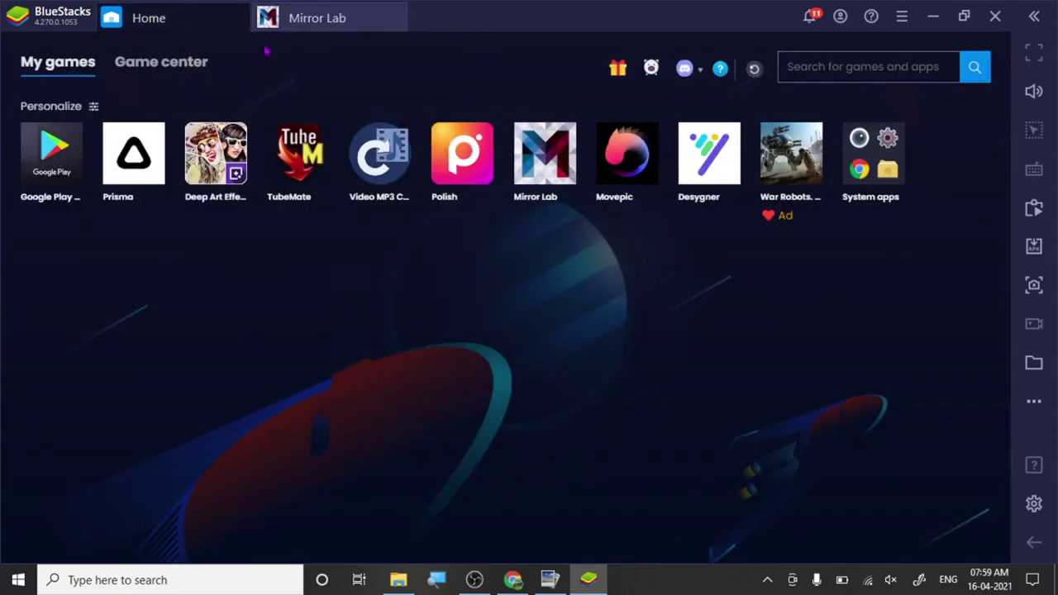
pyautogui.click(882, 154)
pyautogui.click(628, 239)
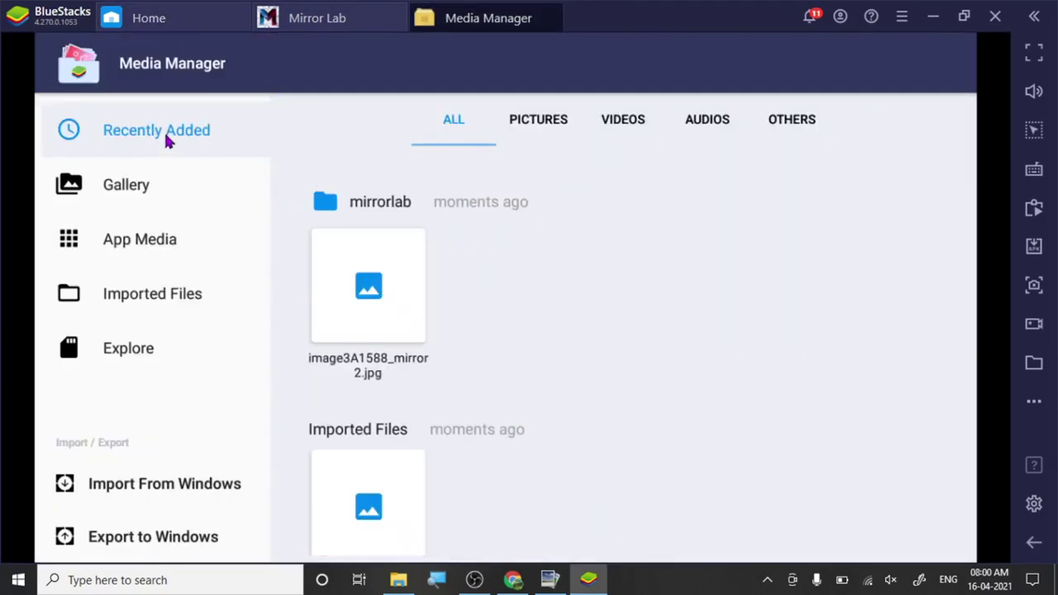
pyautogui.click(359, 281)
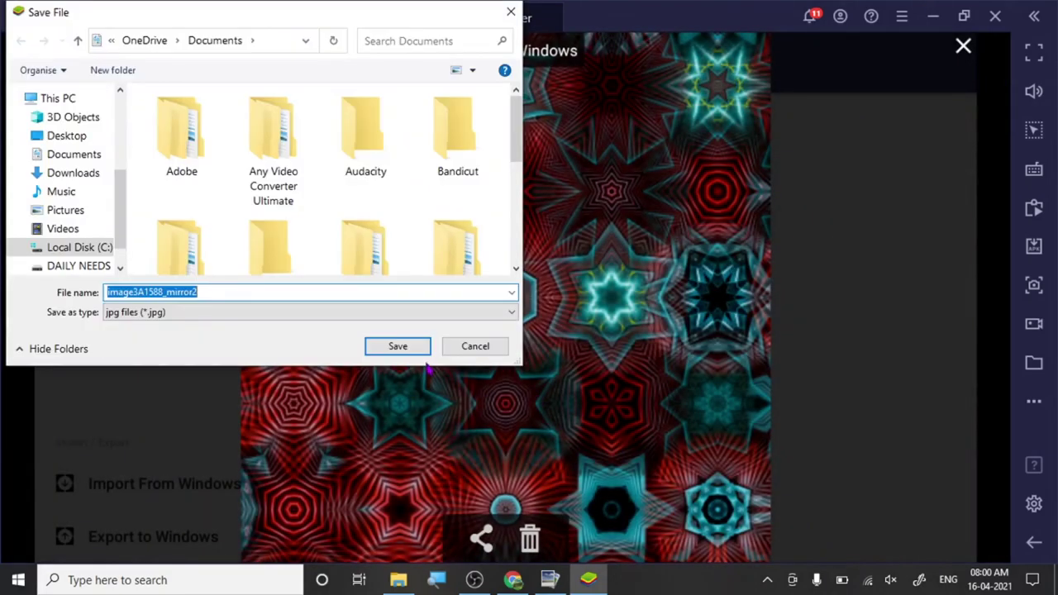
pyautogui.click(423, 350)
# Load image3A1588_mirror2 from the Documents folder into PhotoPad.
pyautogui.moveTo(398, 582)
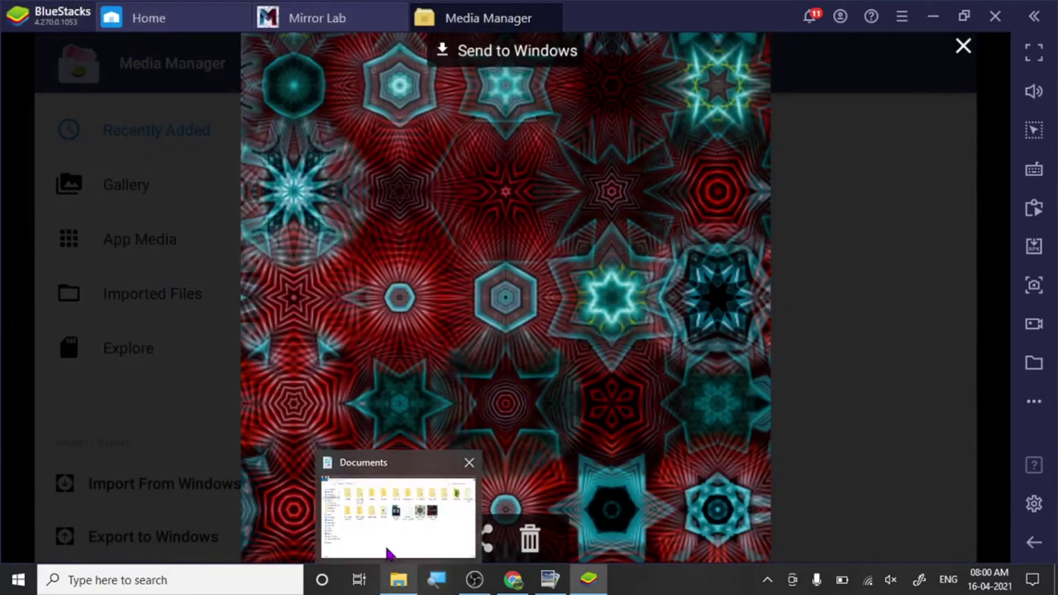
pyautogui.click(389, 554)
pyautogui.moveTo(761, 240); pyautogui.dragTo(558, 524)
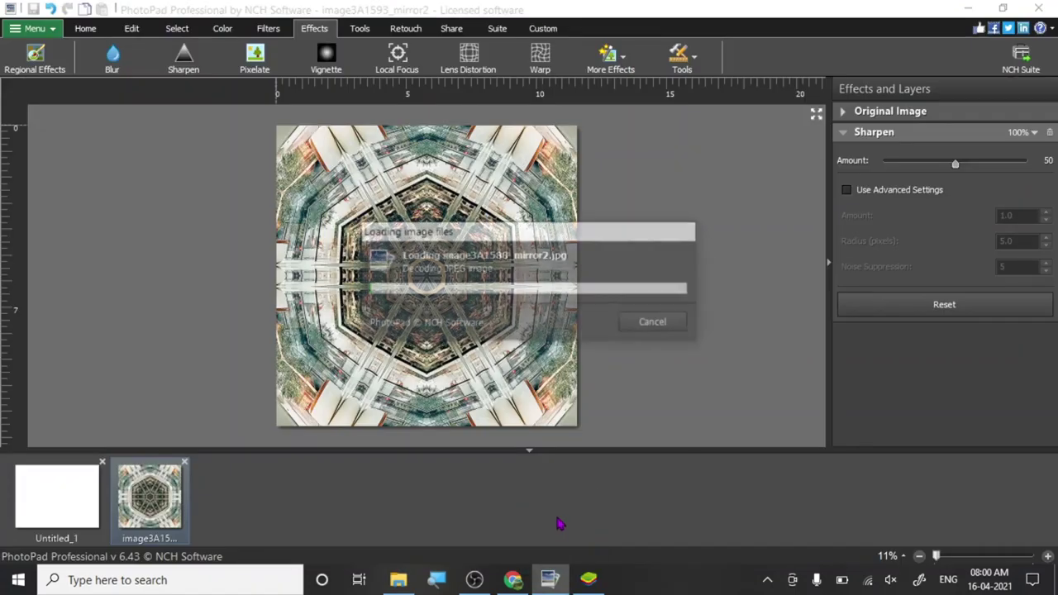
# In Chrome, replace all images of the "Futuristic Mandala" copy with image3A1593_mirror2 from Documents.
pyautogui.moveTo(513, 580)
pyautogui.click(501, 524)
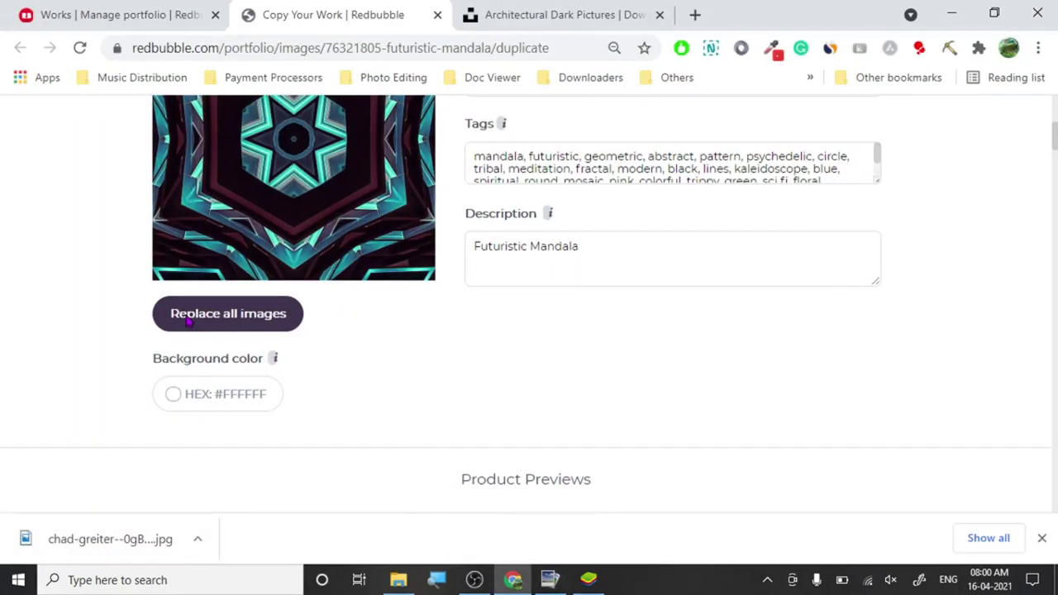
pyautogui.click(198, 321)
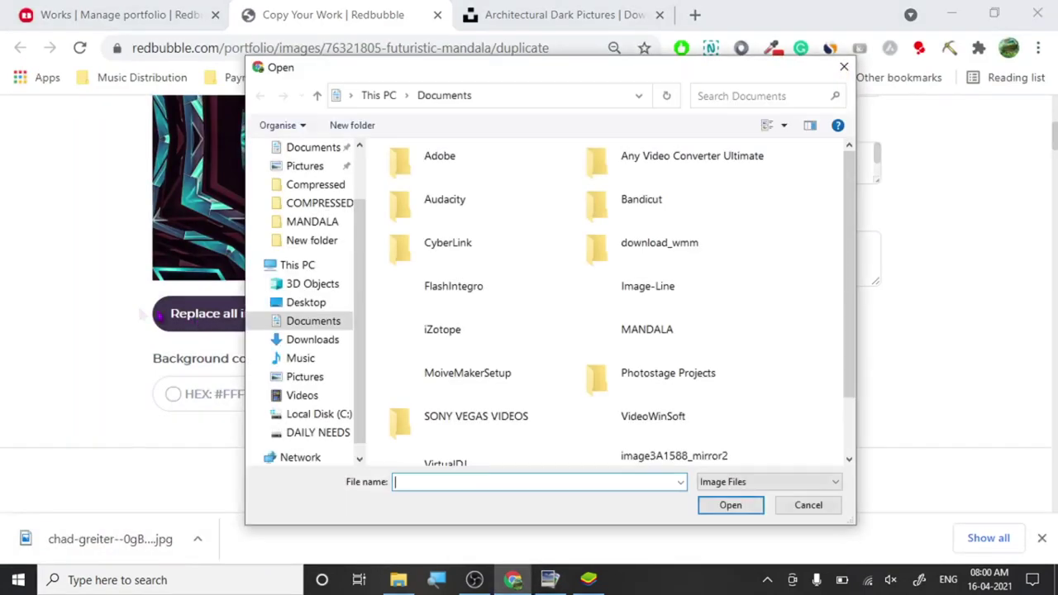
pyautogui.scroll(-2, 446, 293)
pyautogui.click(465, 436)
pyautogui.click(731, 505)
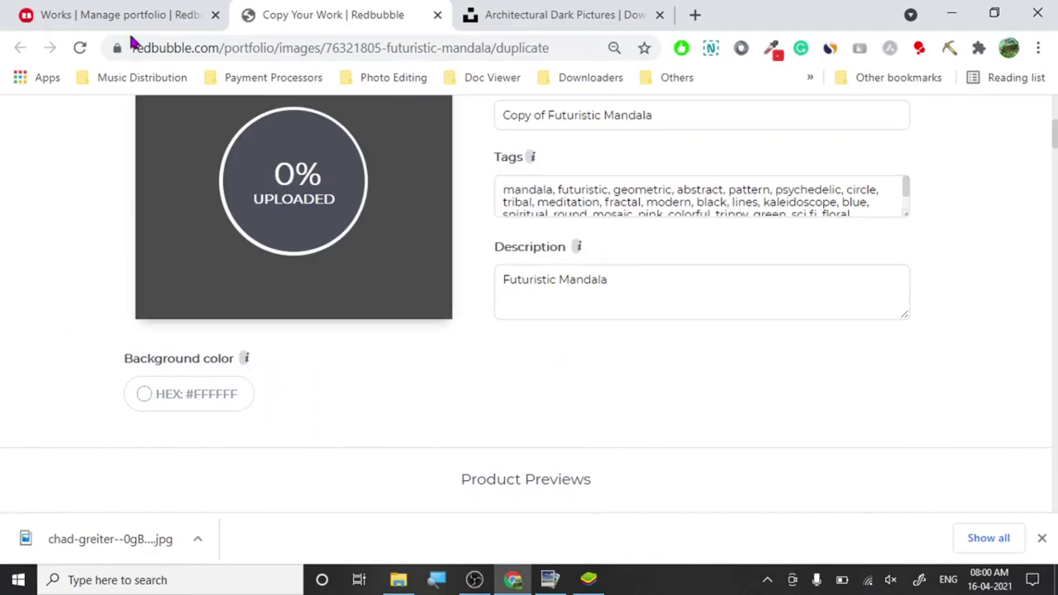
# Find the blue "Mandala pattern" work in the Redbubble portfolio and open its copy settings form in a new tab.
pyautogui.click(125, 12)
pyautogui.scroll(-3, 106, 265)
pyautogui.scroll(-9, 108, 273)
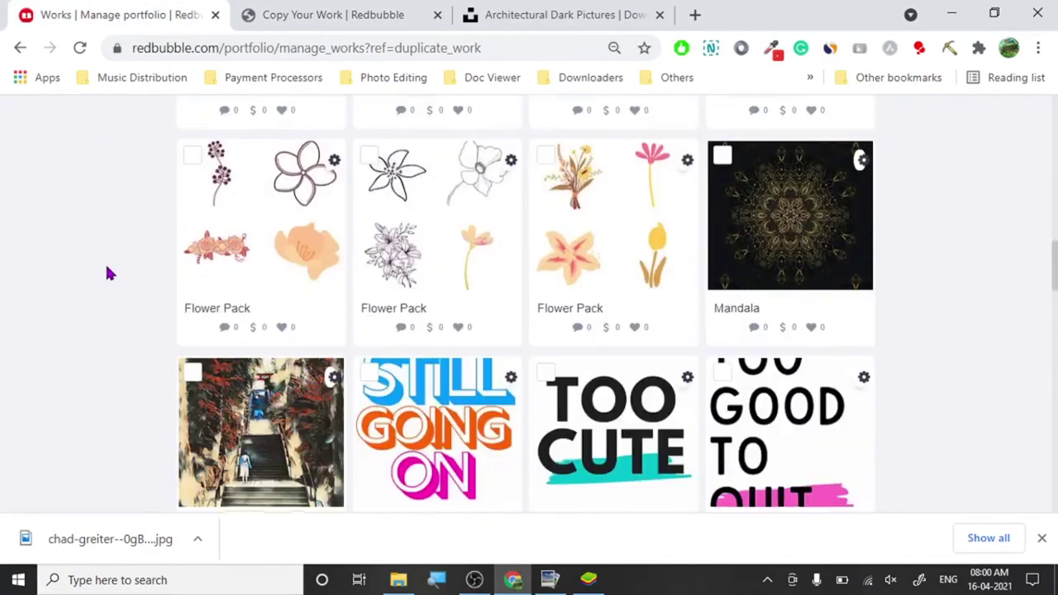
pyautogui.scroll(-5, 109, 273)
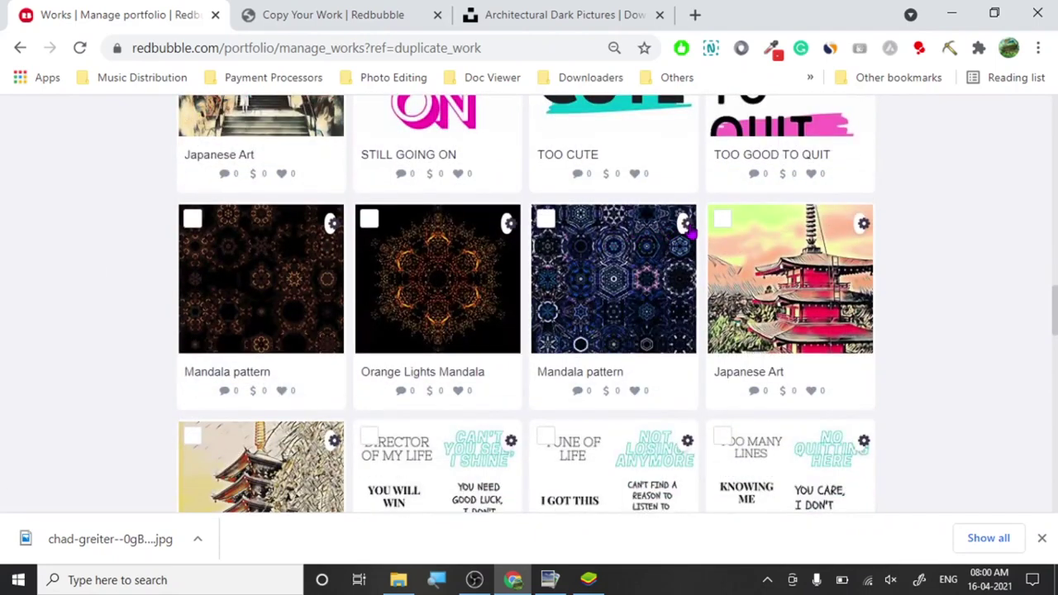
pyautogui.click(686, 225)
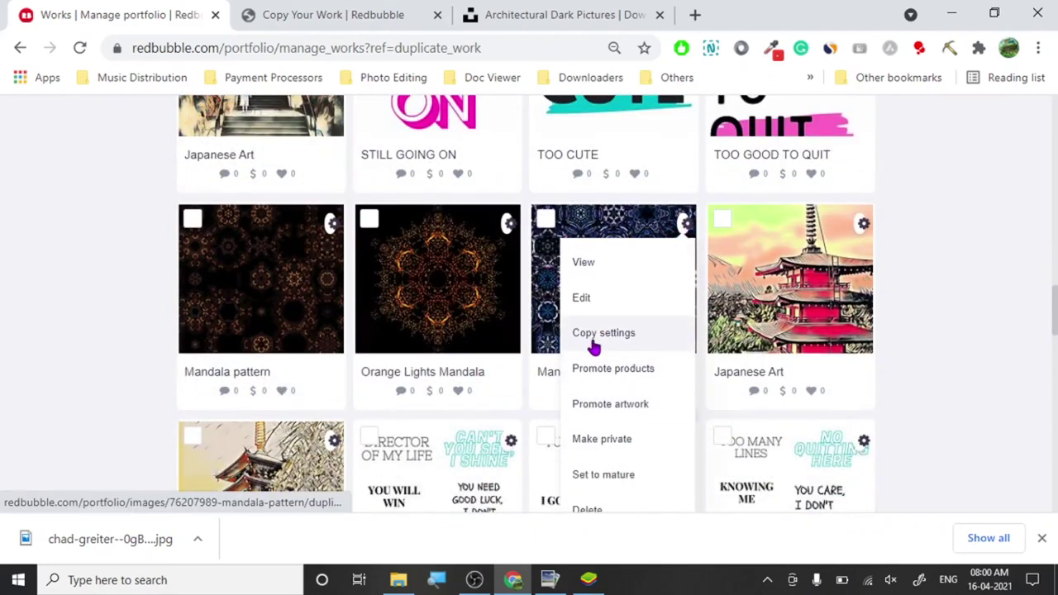
pyautogui.rightClick(597, 334)
pyautogui.click(632, 50)
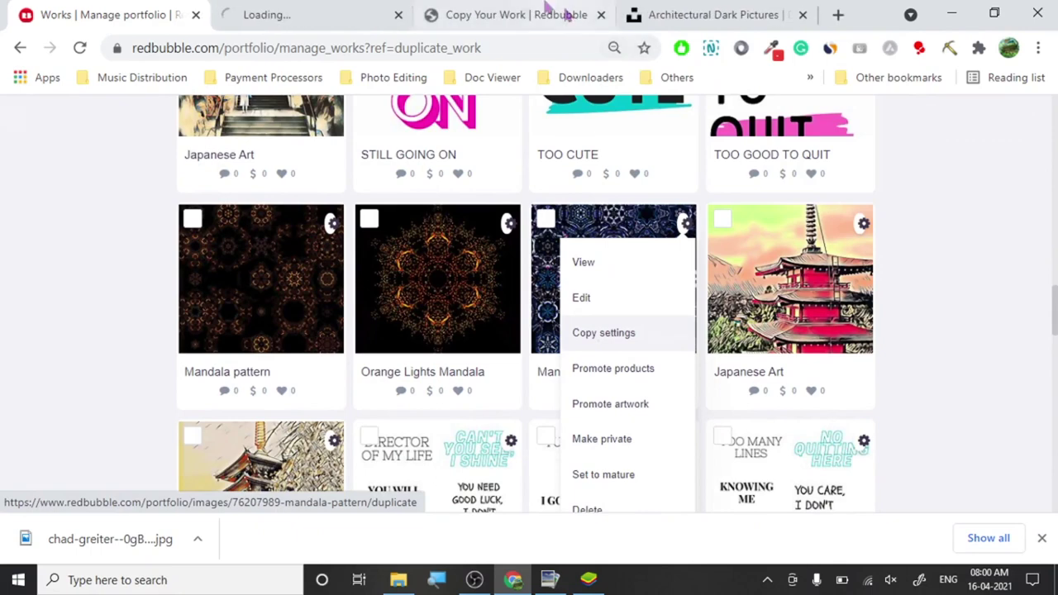
pyautogui.click(358, 8)
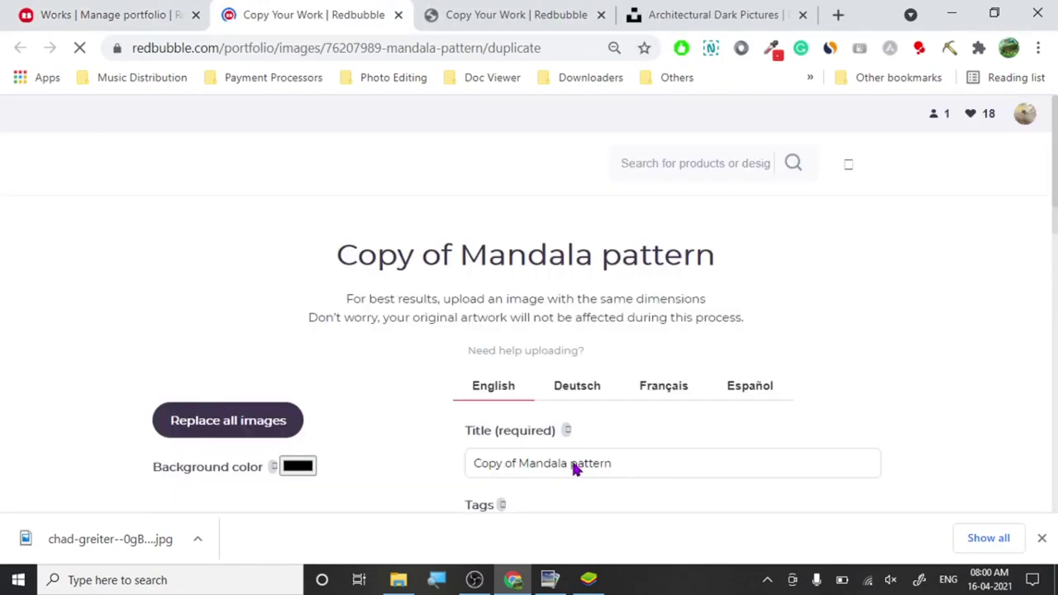
pyautogui.scroll(-3, 43, 329)
pyautogui.scroll(-2, 43, 329)
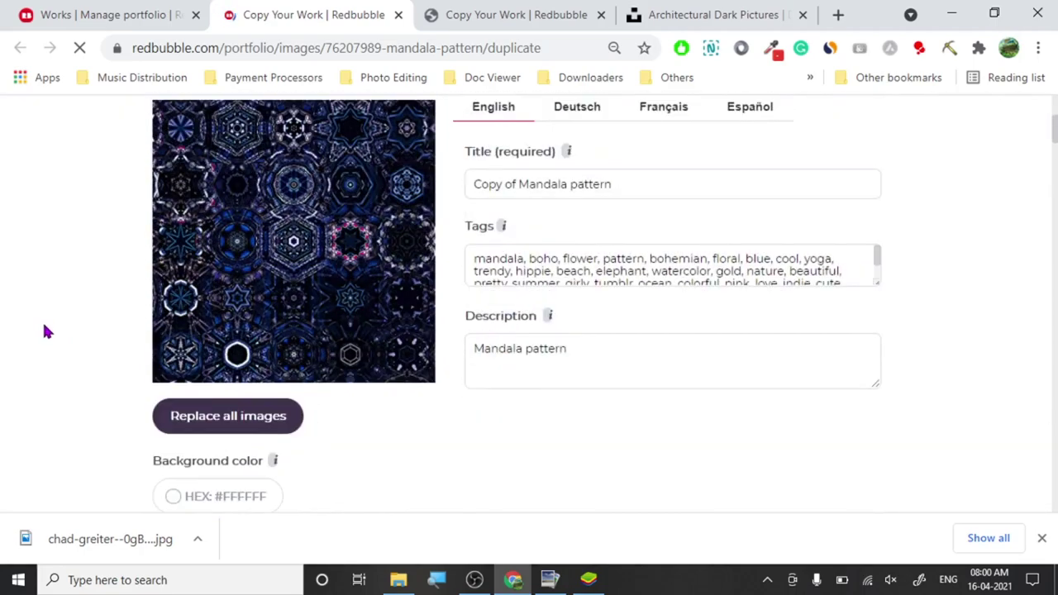
pyautogui.click(477, 579)
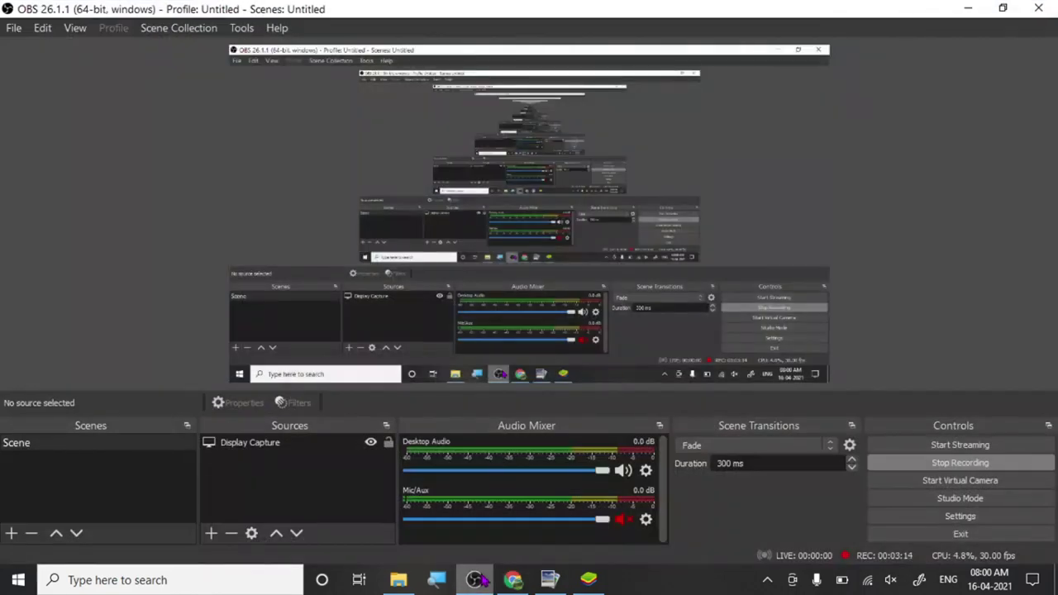
pyautogui.click(478, 580)
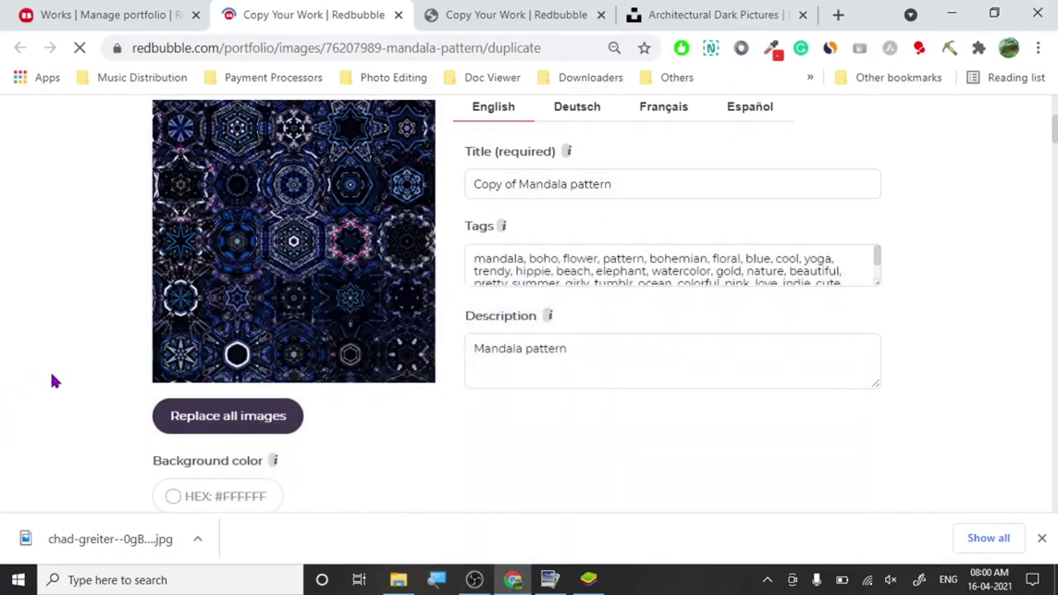
pyautogui.click(471, 22)
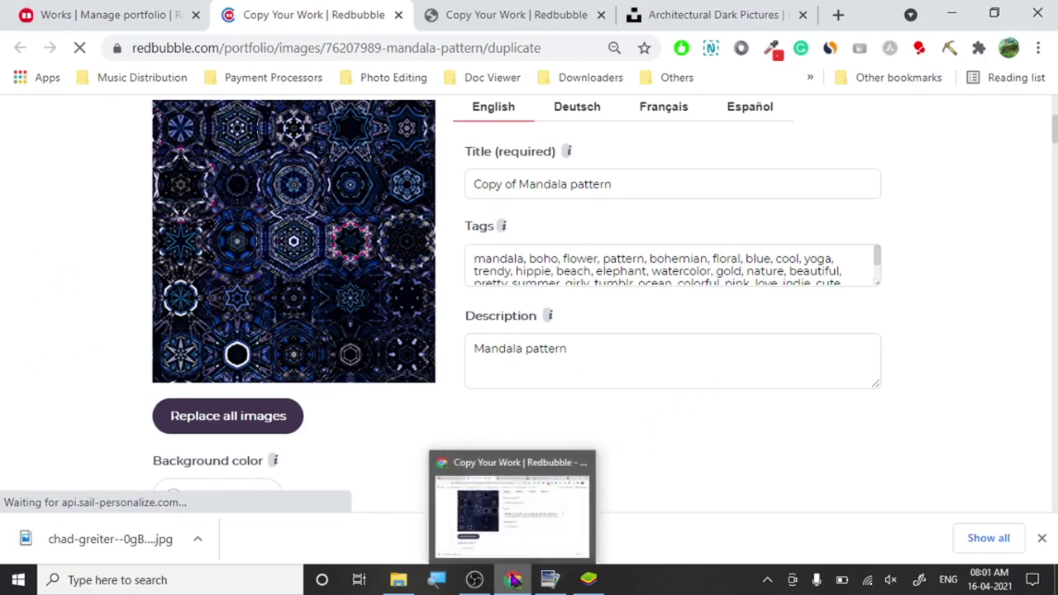
# Bring up the red and teal image3A1588_mirror2 in PhotoPad and apply the Sharpen effect with an amount of 50.
pyautogui.click(405, 533)
pyautogui.moveTo(761, 248); pyautogui.dragTo(550, 539)
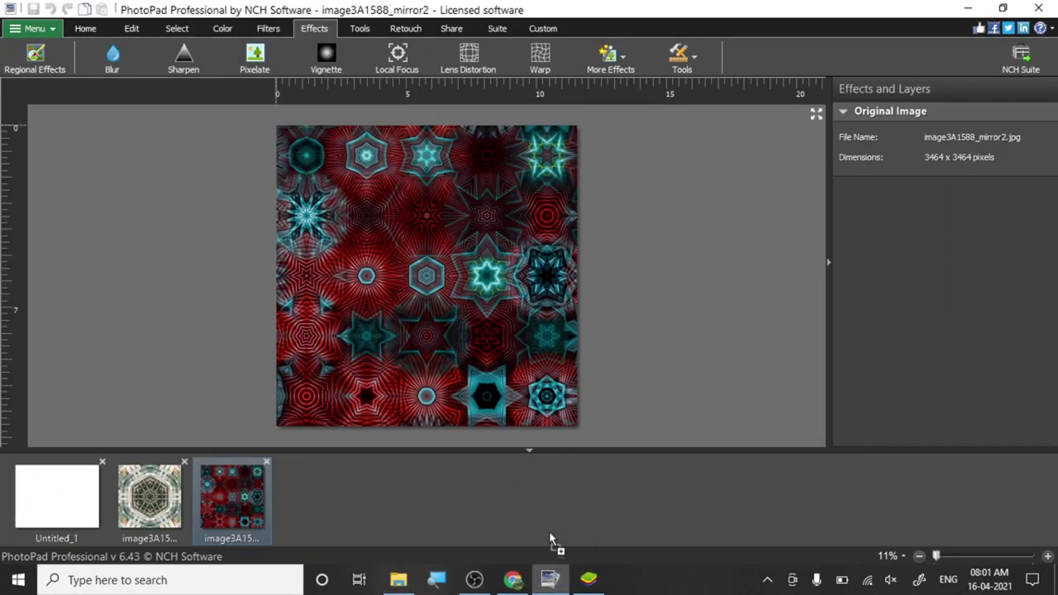
pyautogui.moveTo(754, 566); pyautogui.dragTo(730, 589)
pyautogui.click(194, 62)
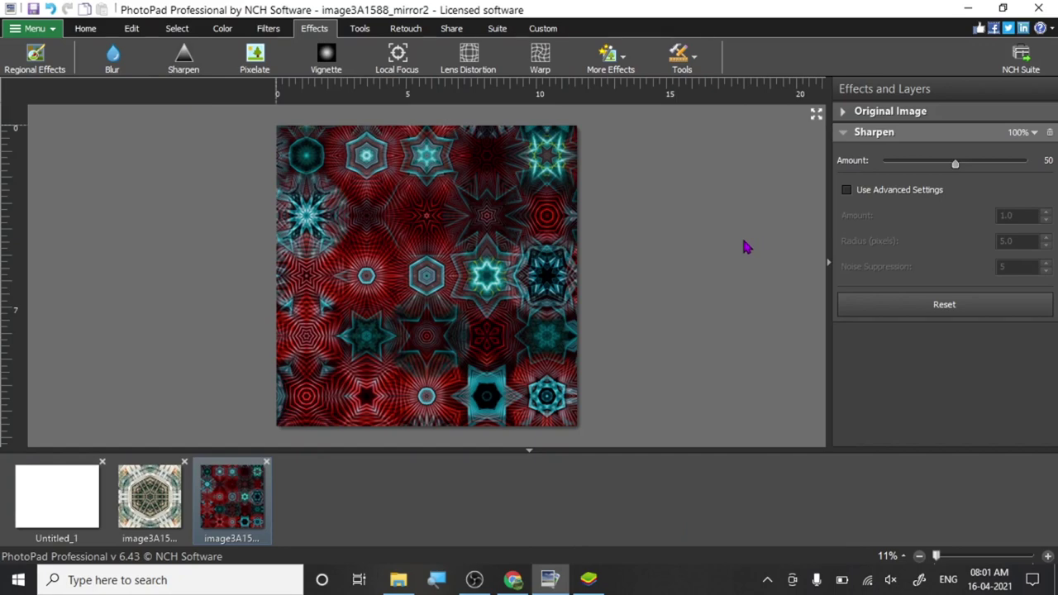
pyautogui.scroll(3, 614, 305)
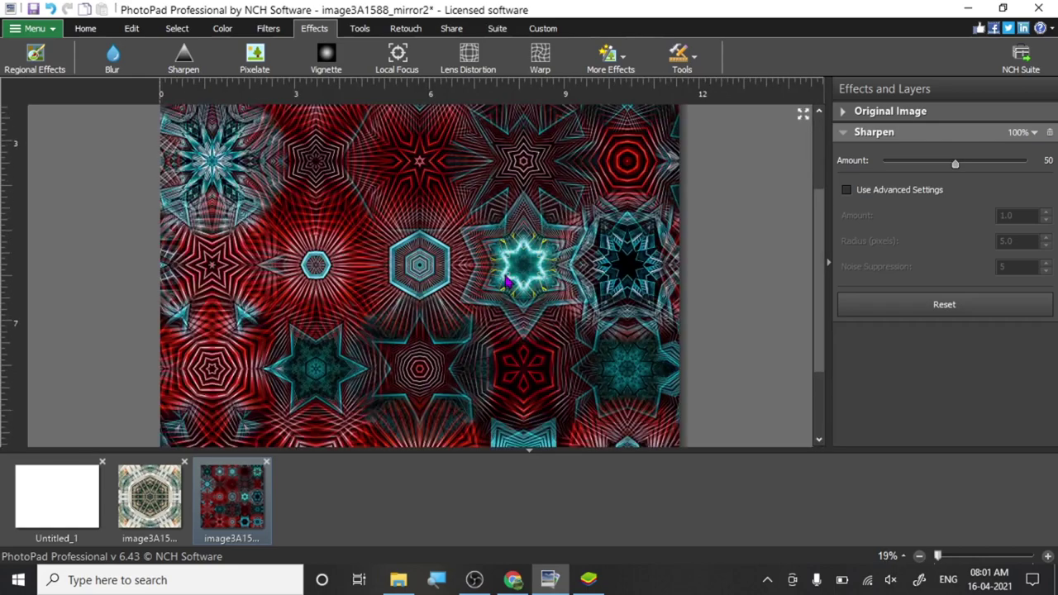
pyautogui.scroll(1, 506, 284)
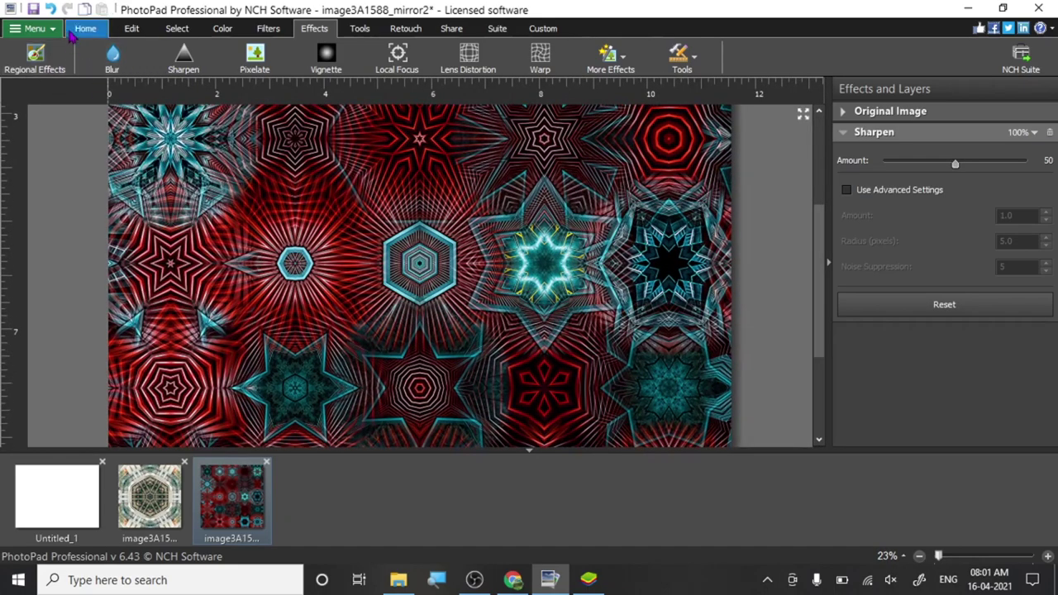
# Overwrite image3A1588_mirror2.jpg with the sharpened version at high JPEG quality, and return to the Documents folder.
pyautogui.click(33, 9)
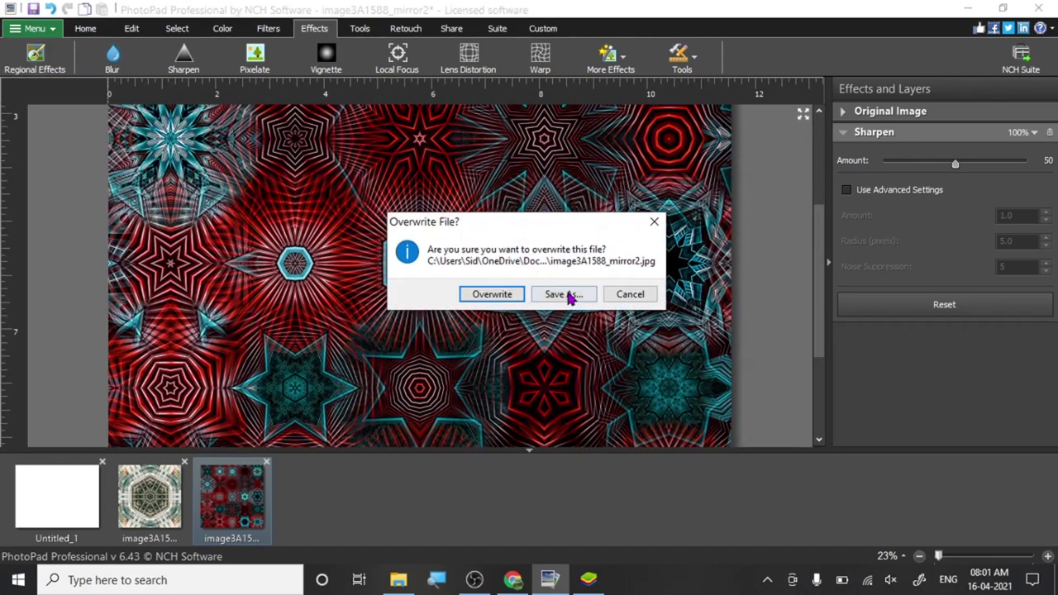
pyautogui.click(493, 297)
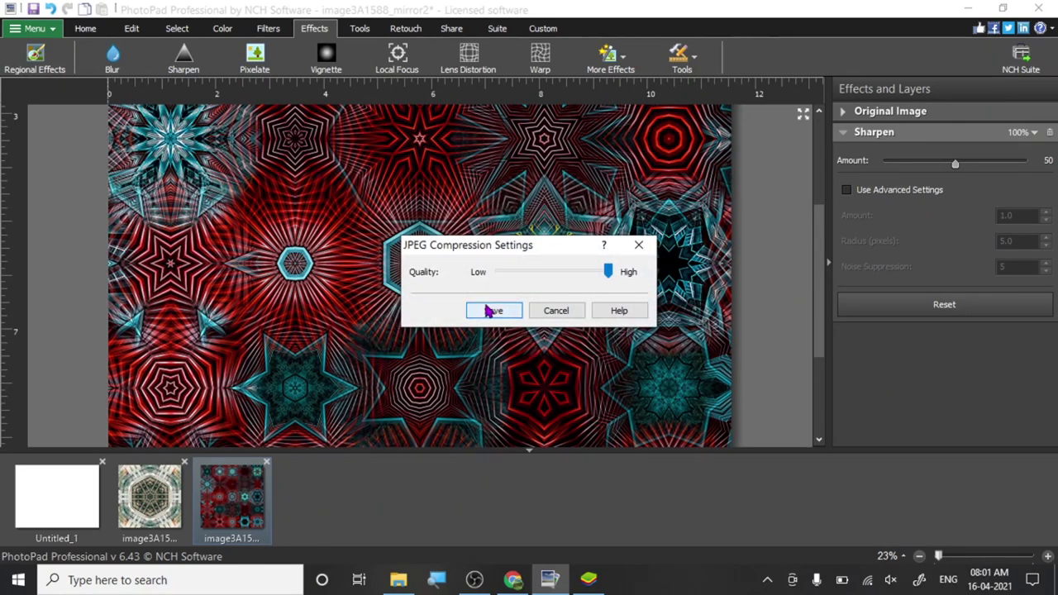
pyautogui.click(488, 307)
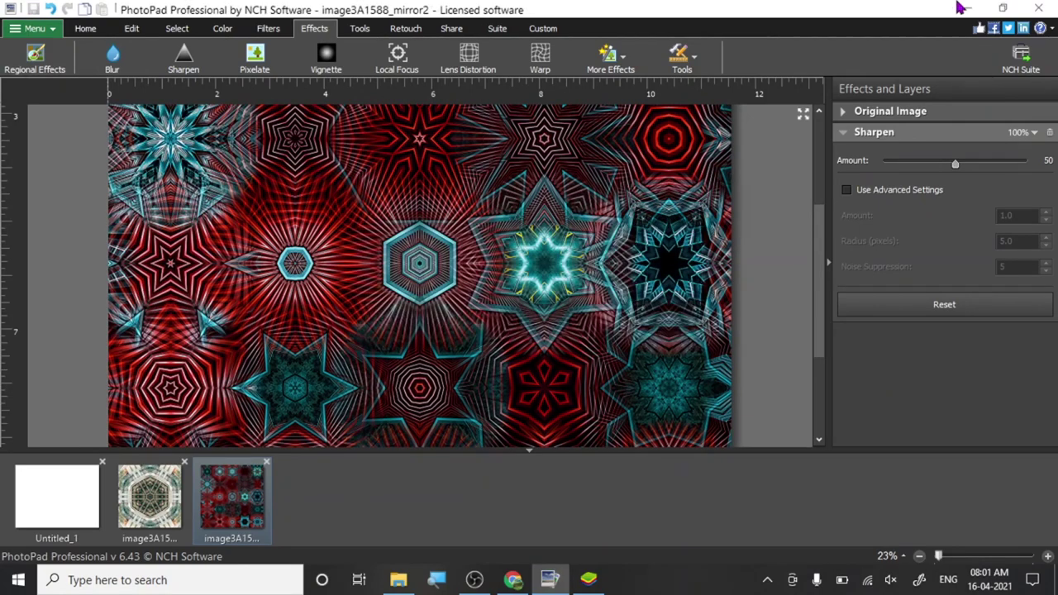
pyautogui.click(964, 8)
pyautogui.click(765, 285)
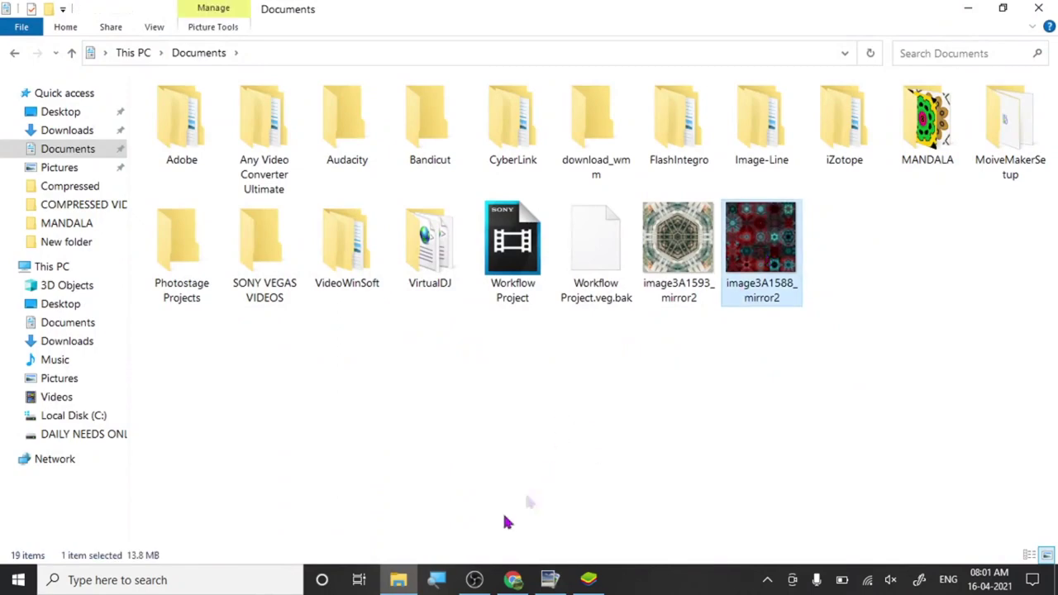
# In Chrome, replace all images of the "Mandala pattern" copy with image3A1588_mirror2 from Documents.
pyautogui.moveTo(514, 580)
pyautogui.click(463, 496)
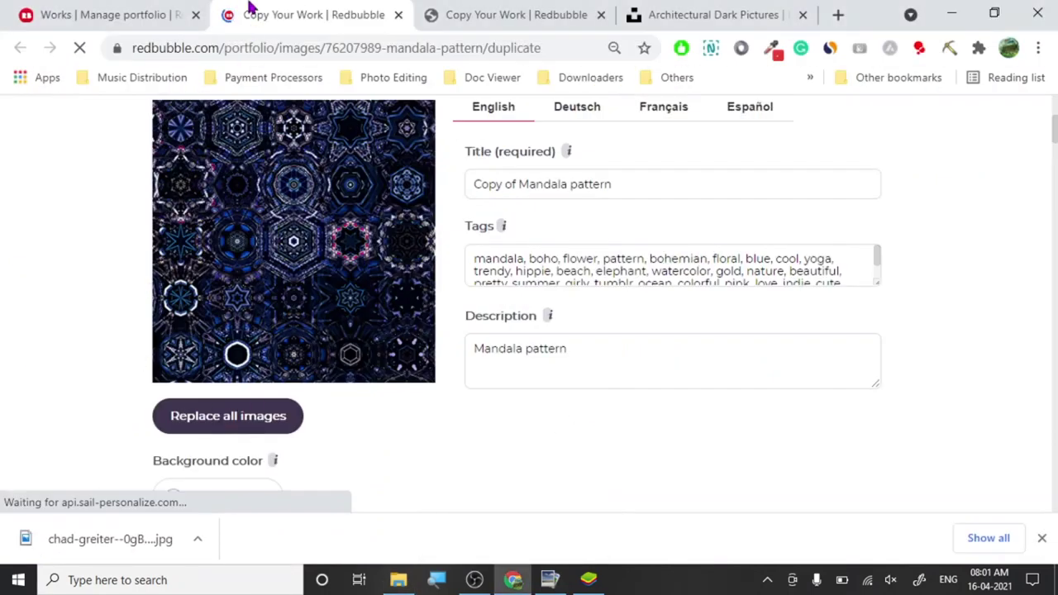
pyautogui.click(434, 12)
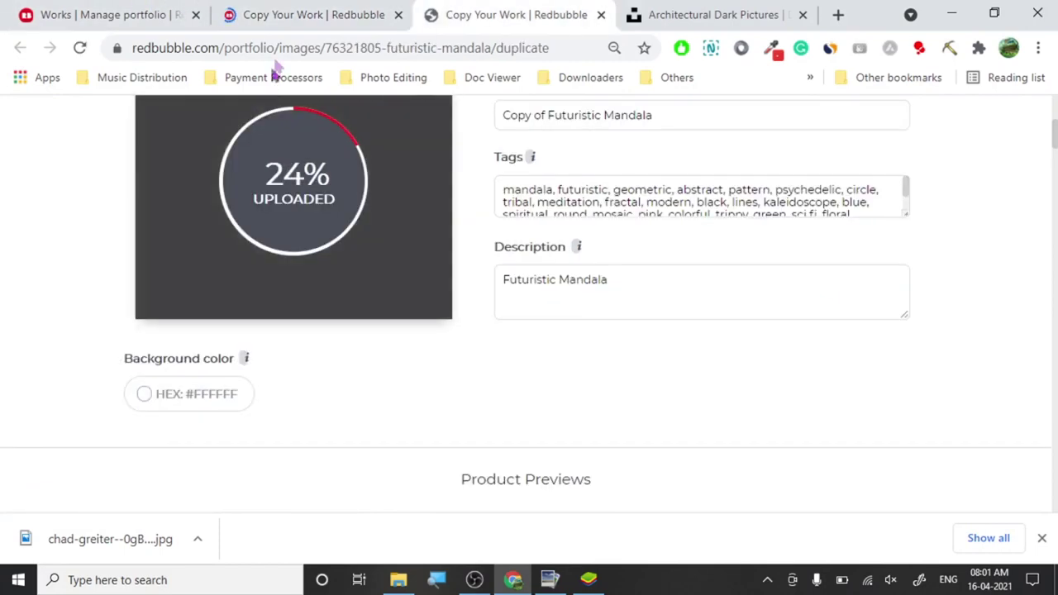
pyautogui.click(284, 17)
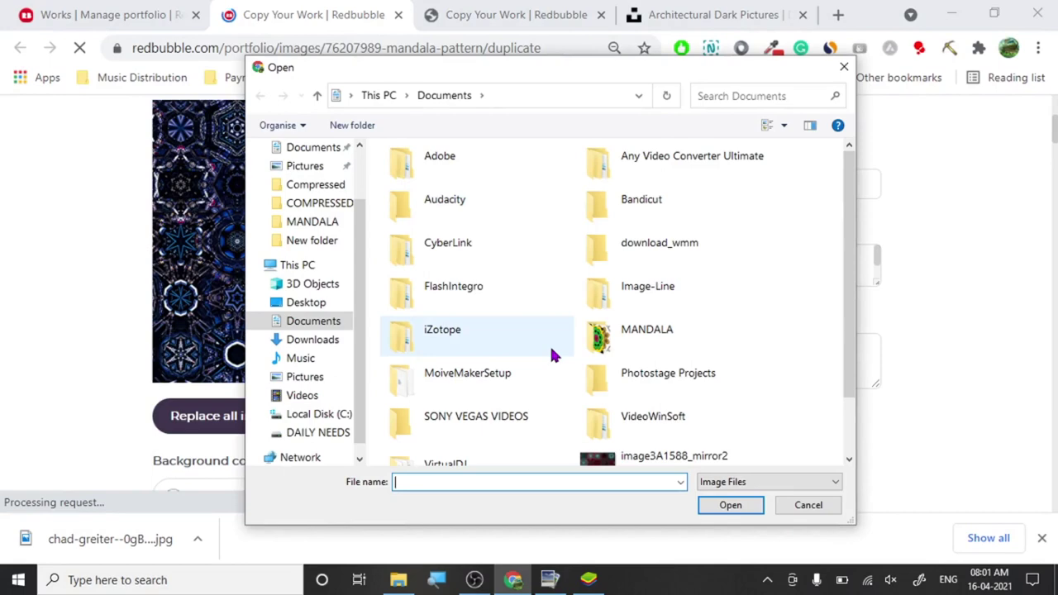
pyautogui.scroll(-1, 553, 356)
pyautogui.click(606, 374)
pyautogui.click(728, 504)
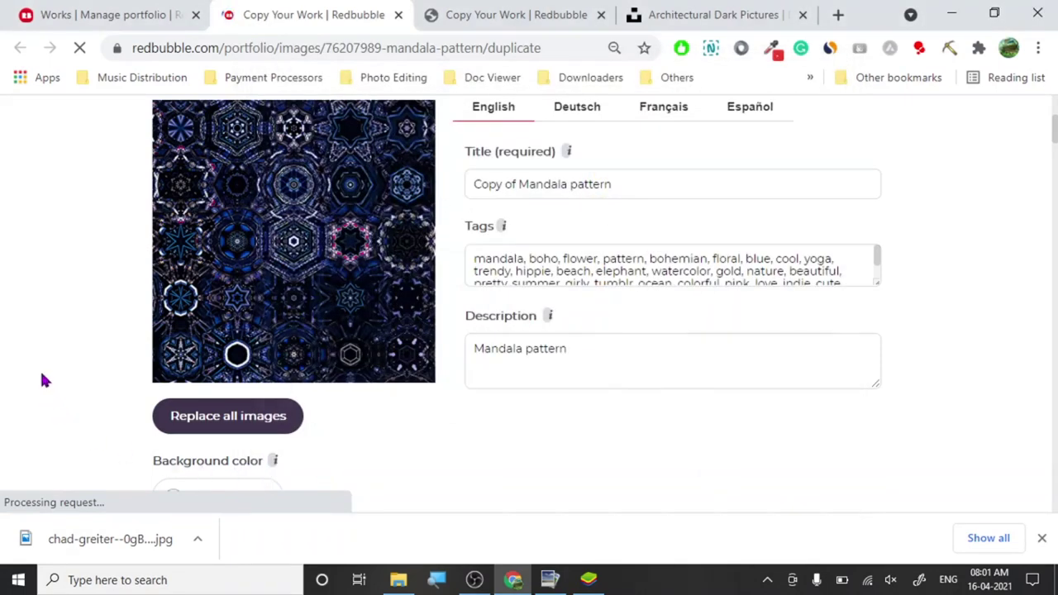
# Browse the Unsplash "architectural dark" results and download the photo of the glass-roofed arcaded hall with the grand stone staircase.
pyautogui.click(465, 10)
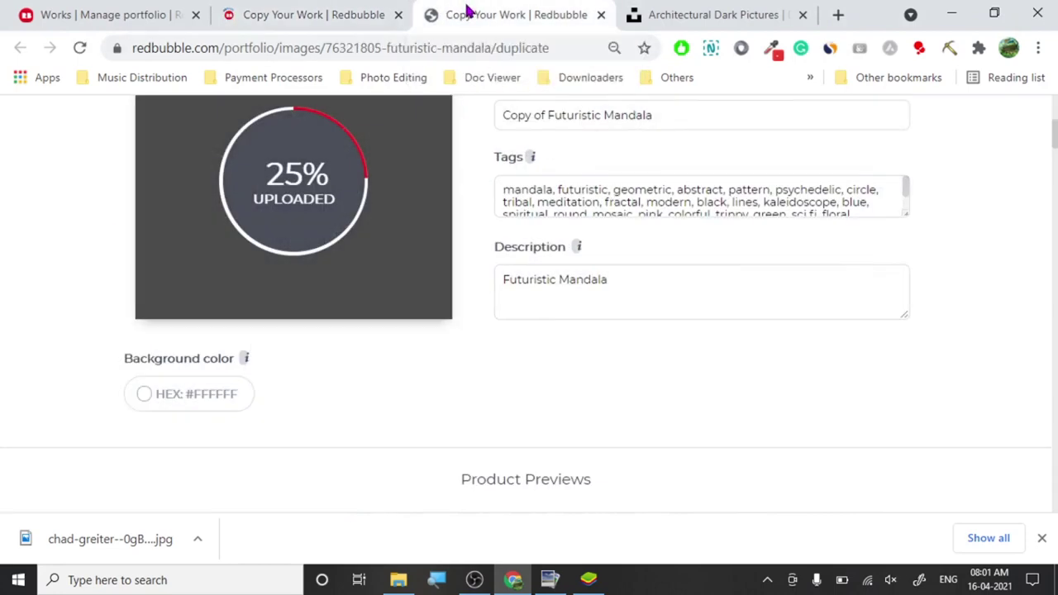
pyautogui.click(736, 12)
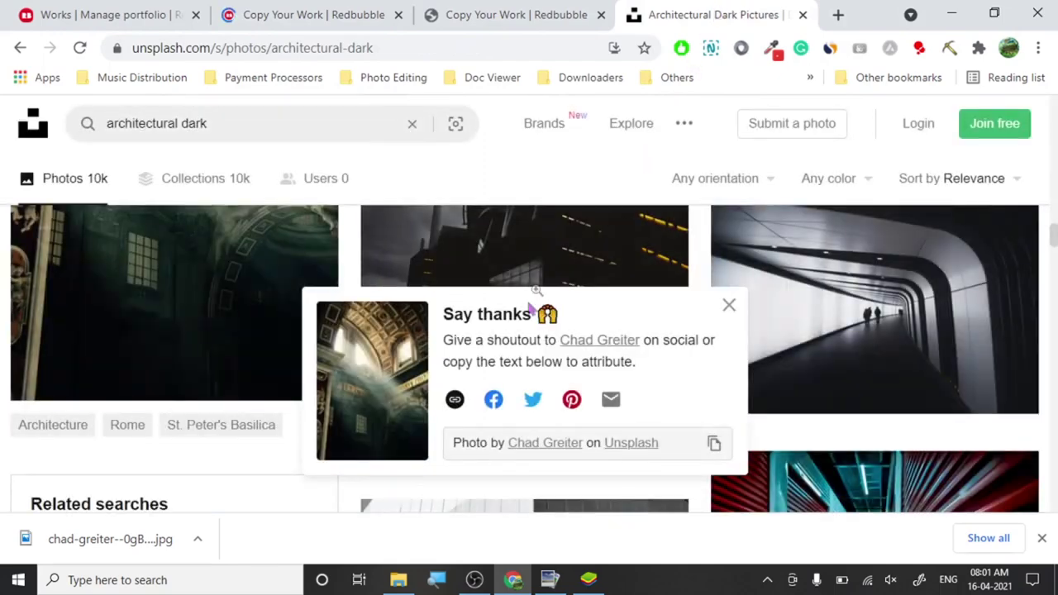
pyautogui.click(729, 306)
pyautogui.scroll(2, 504, 332)
pyautogui.scroll(-6, 504, 333)
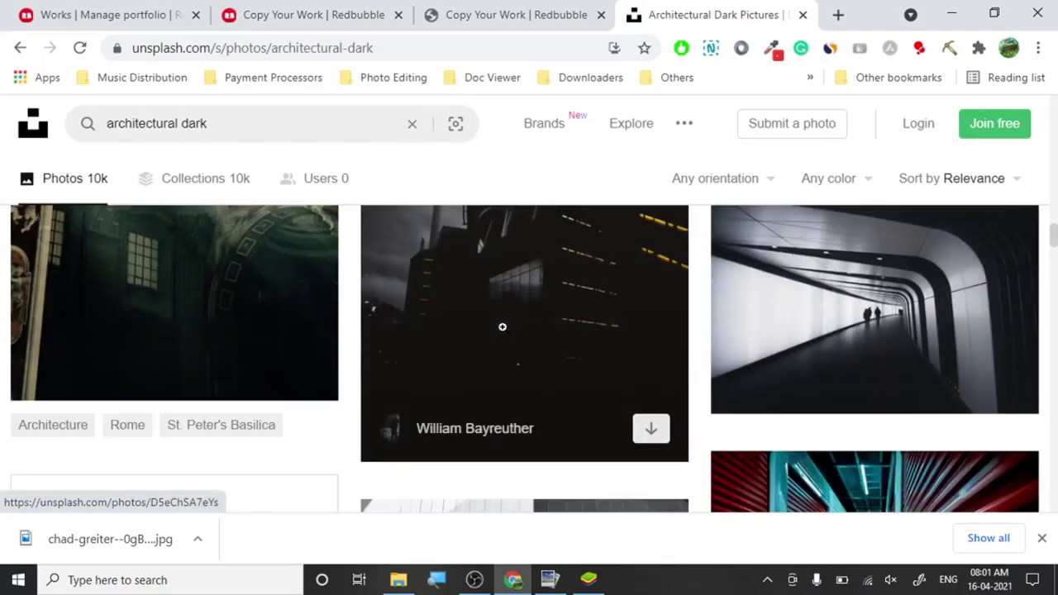
pyautogui.scroll(2, 502, 326)
pyautogui.scroll(-8, 502, 327)
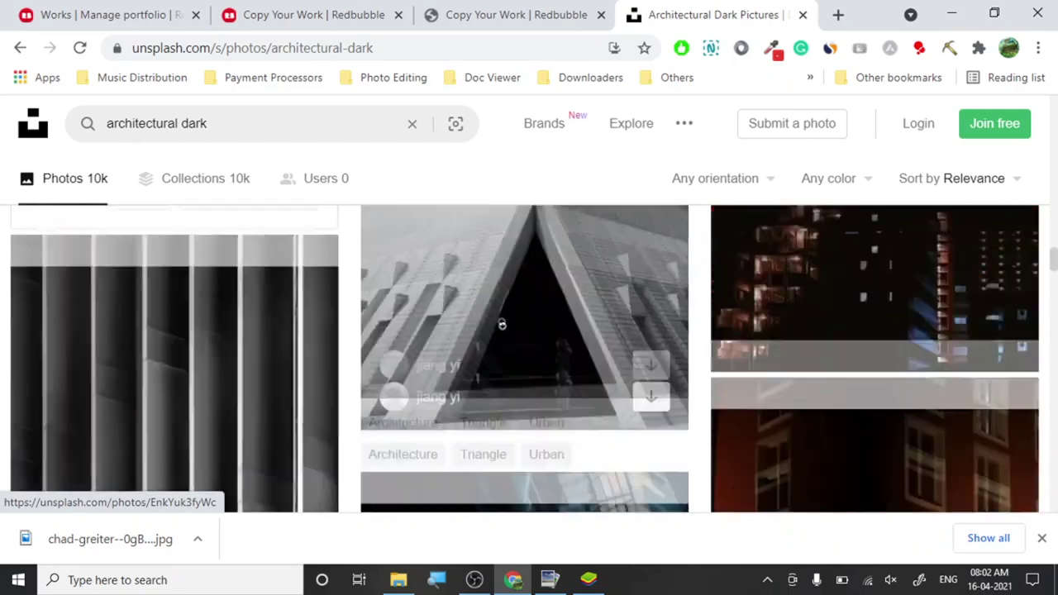
pyautogui.scroll(-8, 502, 321)
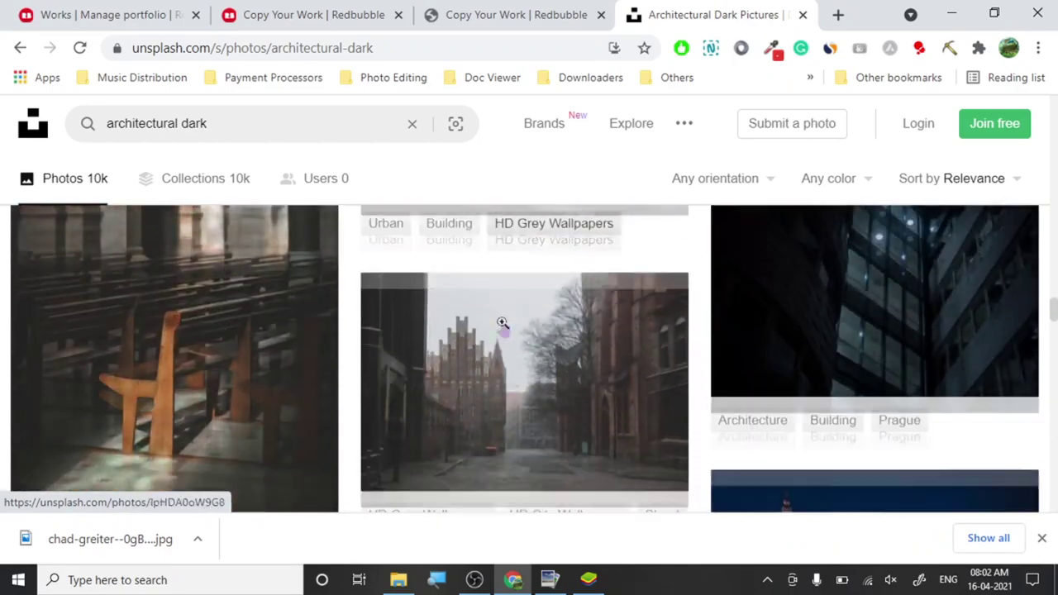
pyautogui.scroll(-5, 288, 314)
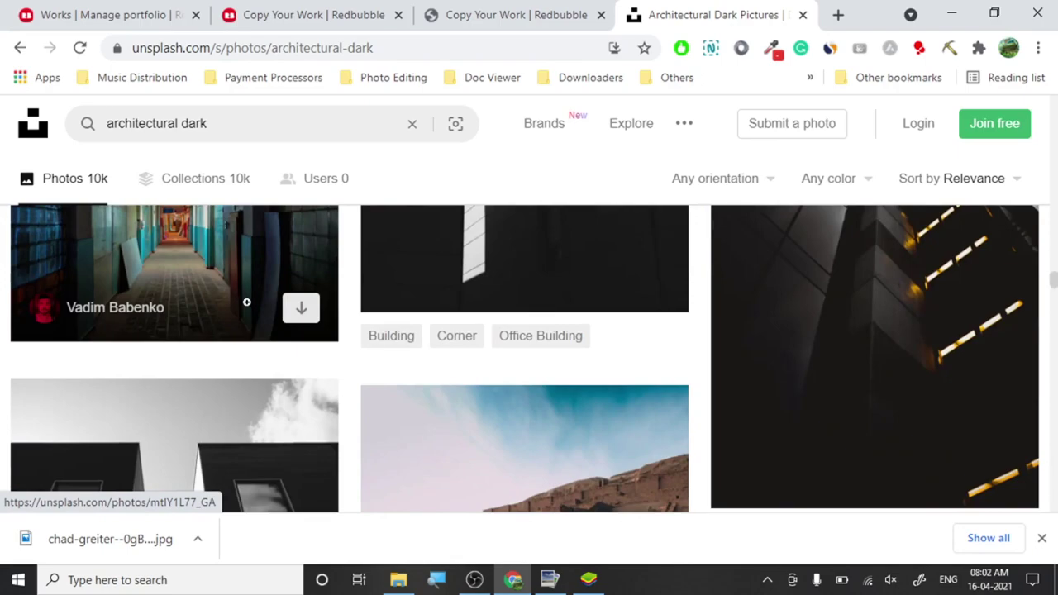
pyautogui.scroll(-10, 246, 303)
pyautogui.scroll(-10, 247, 301)
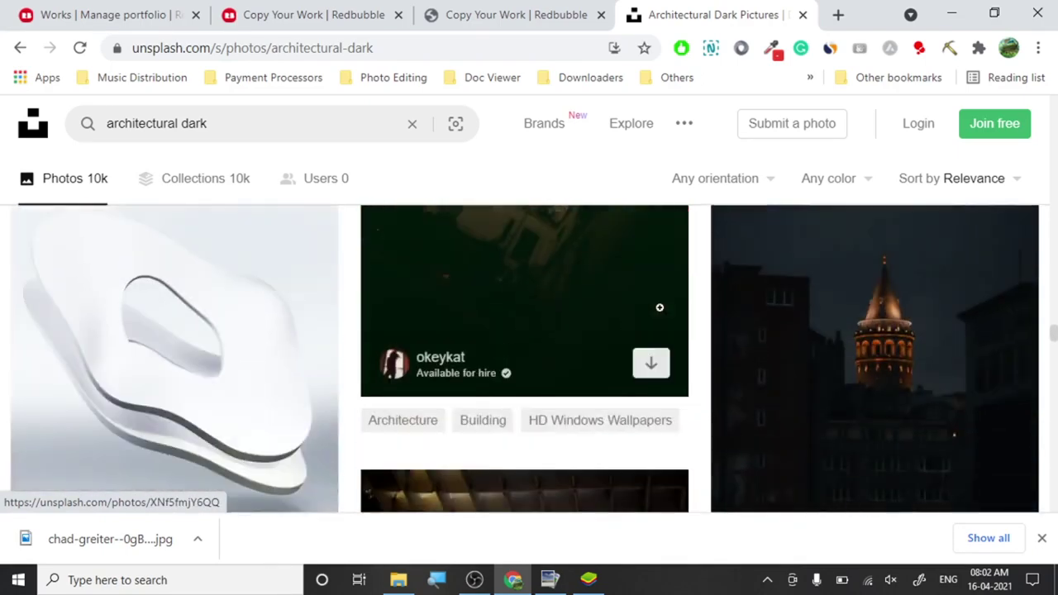
pyautogui.scroll(-6, 660, 308)
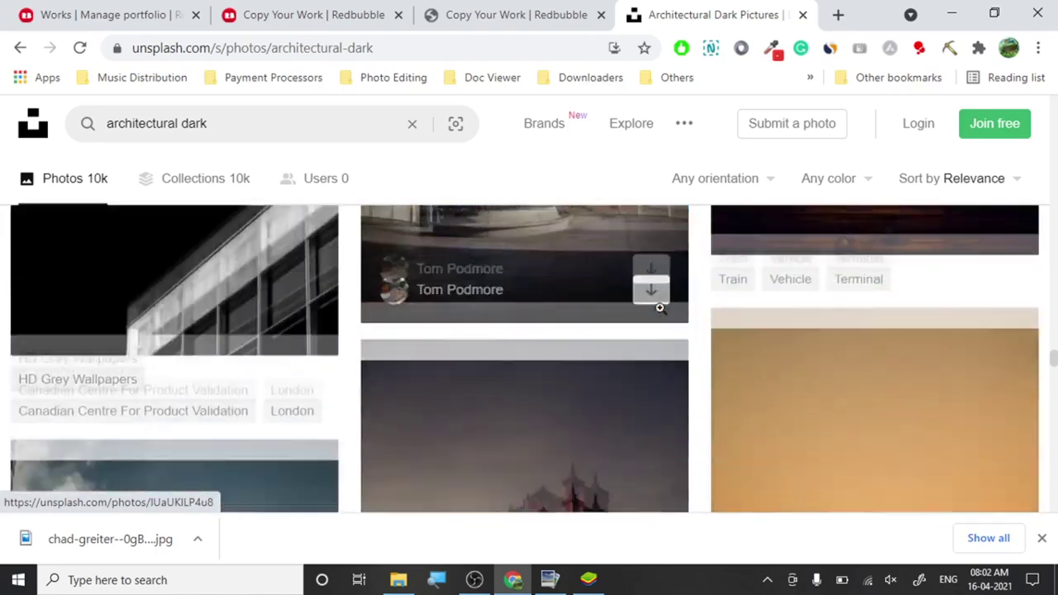
pyautogui.scroll(-3, 660, 307)
pyautogui.scroll(-5, 660, 308)
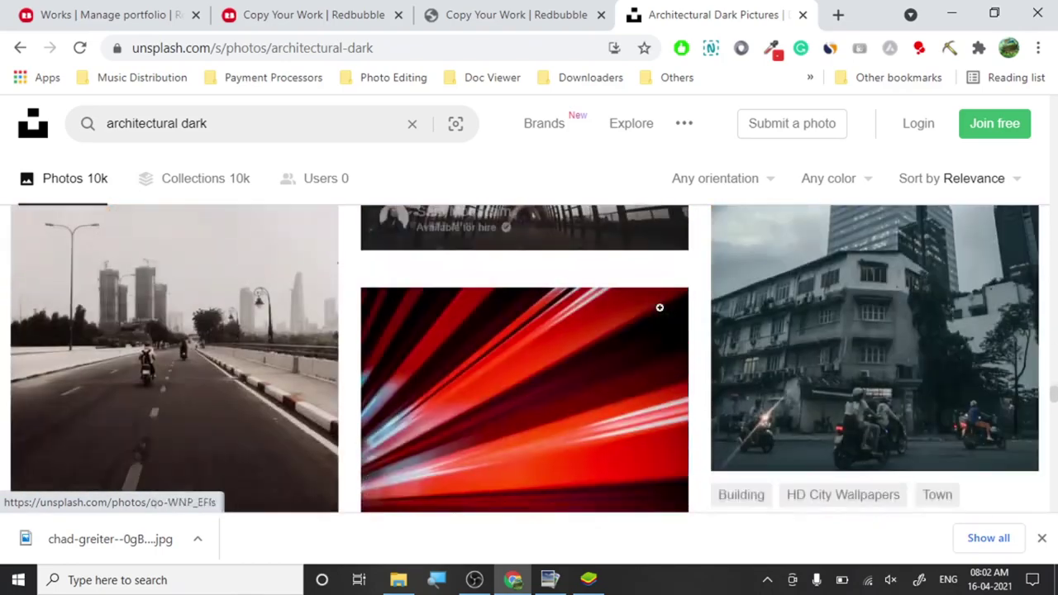
pyautogui.scroll(-2, 660, 308)
pyautogui.scroll(-5, 660, 308)
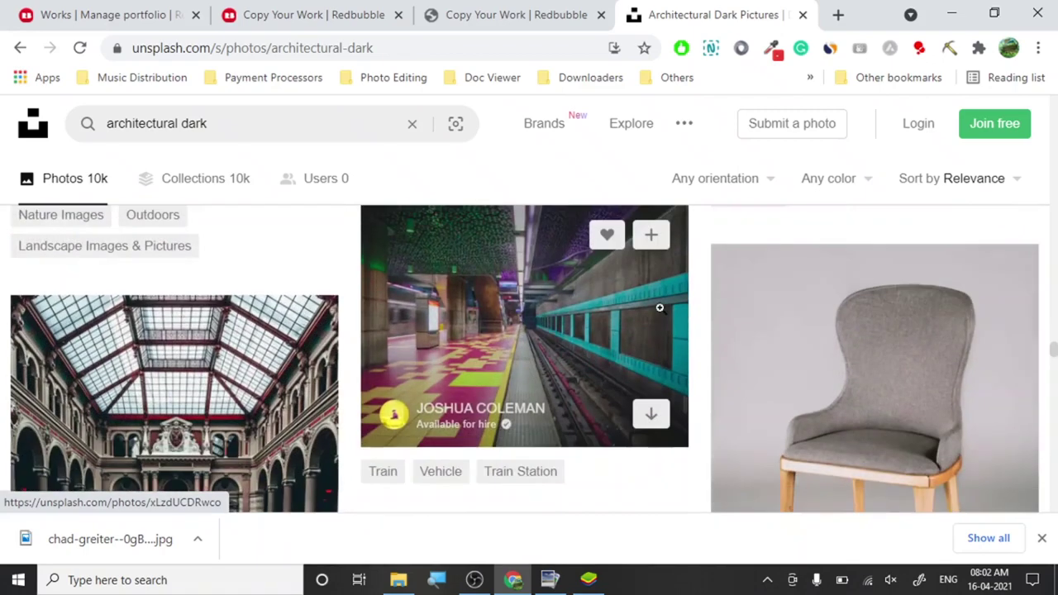
pyautogui.scroll(-3, 546, 354)
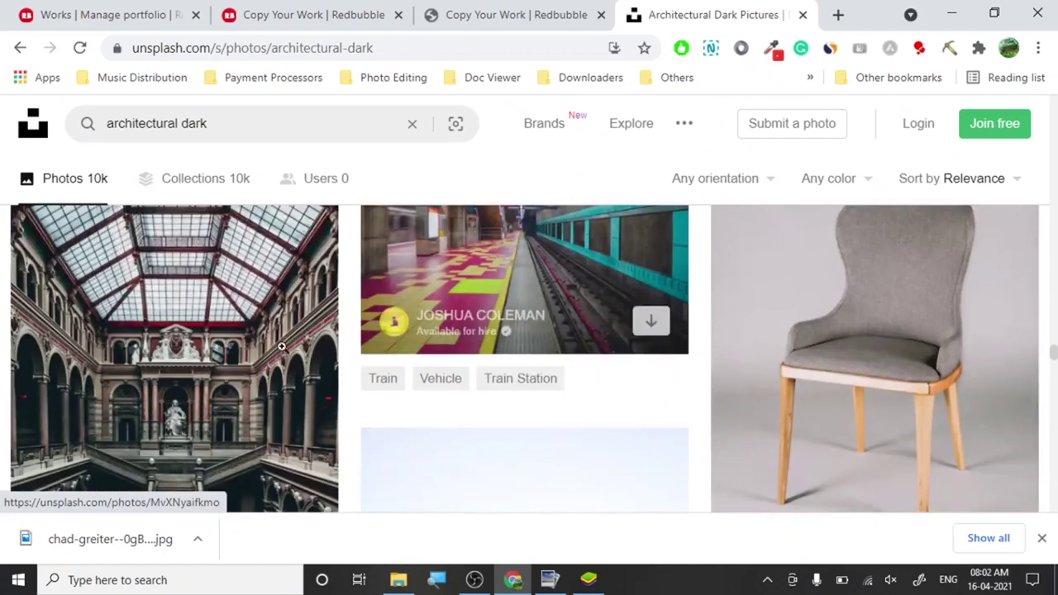
pyautogui.scroll(-2, 234, 367)
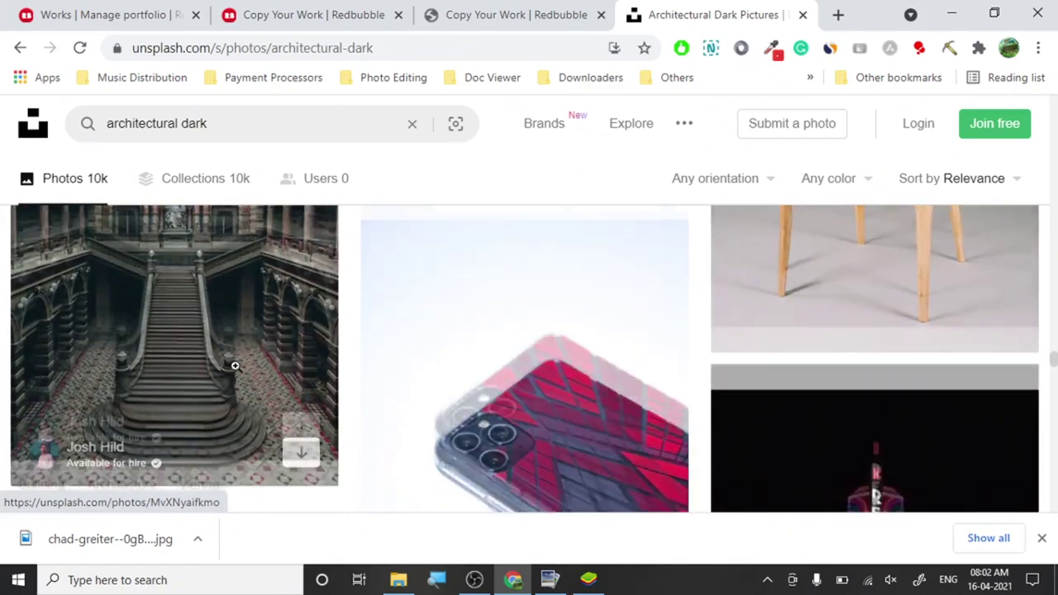
pyautogui.click(311, 395)
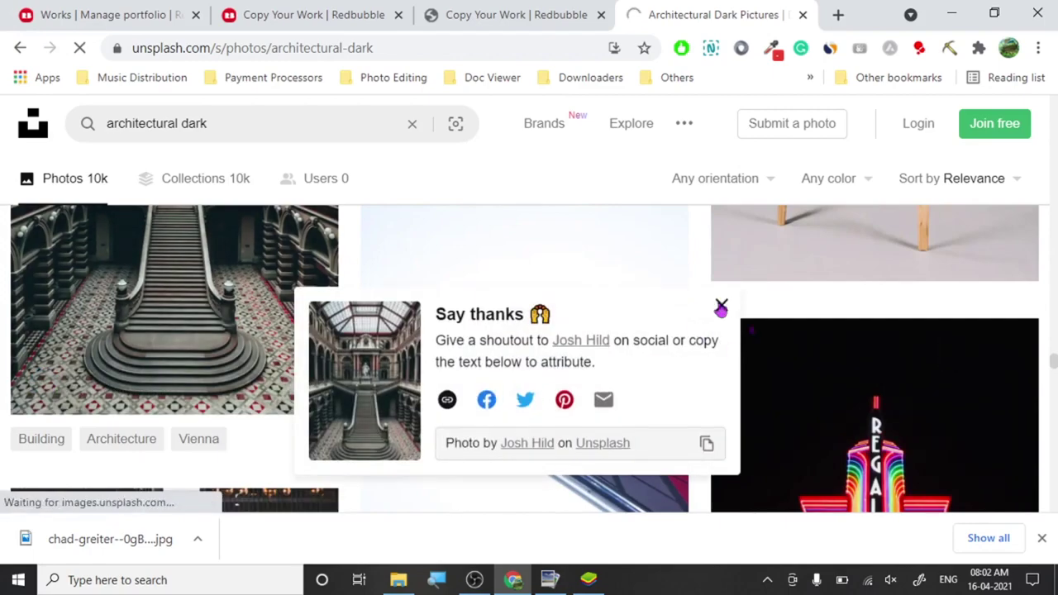
pyautogui.click(721, 308)
# Download the neon IMAX theatre photo from the same Unsplash results, and check the upload progress of both Redbubble copies.
pyautogui.scroll(-5, 803, 335)
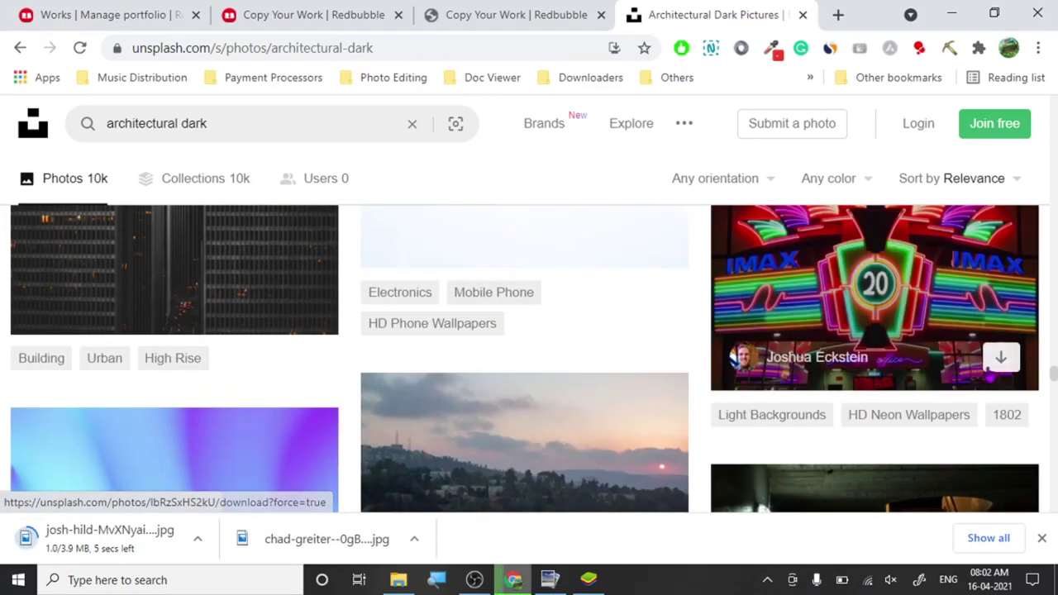
pyautogui.click(1000, 357)
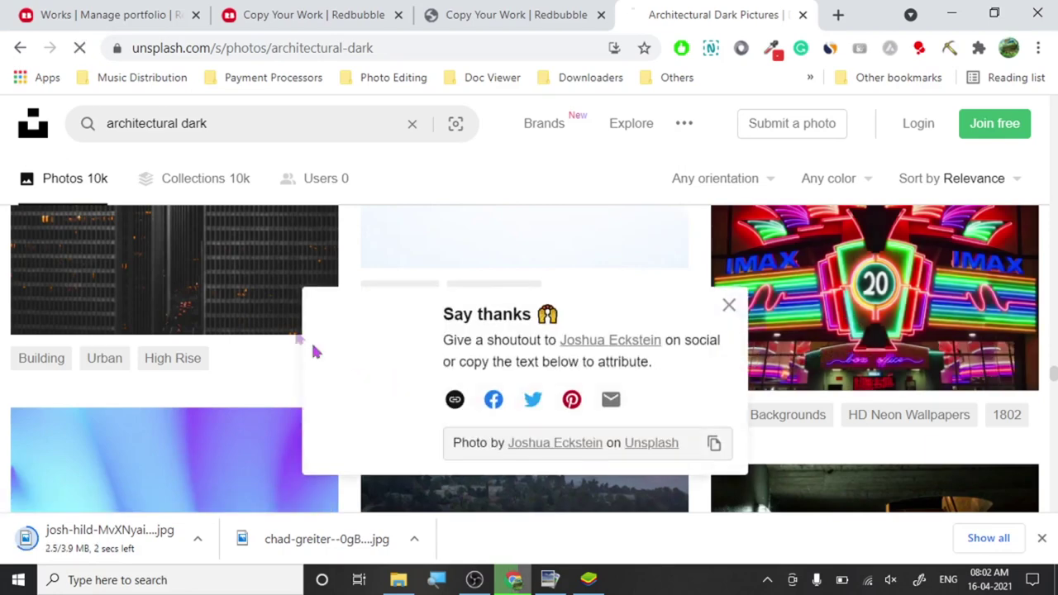
pyautogui.click(441, 11)
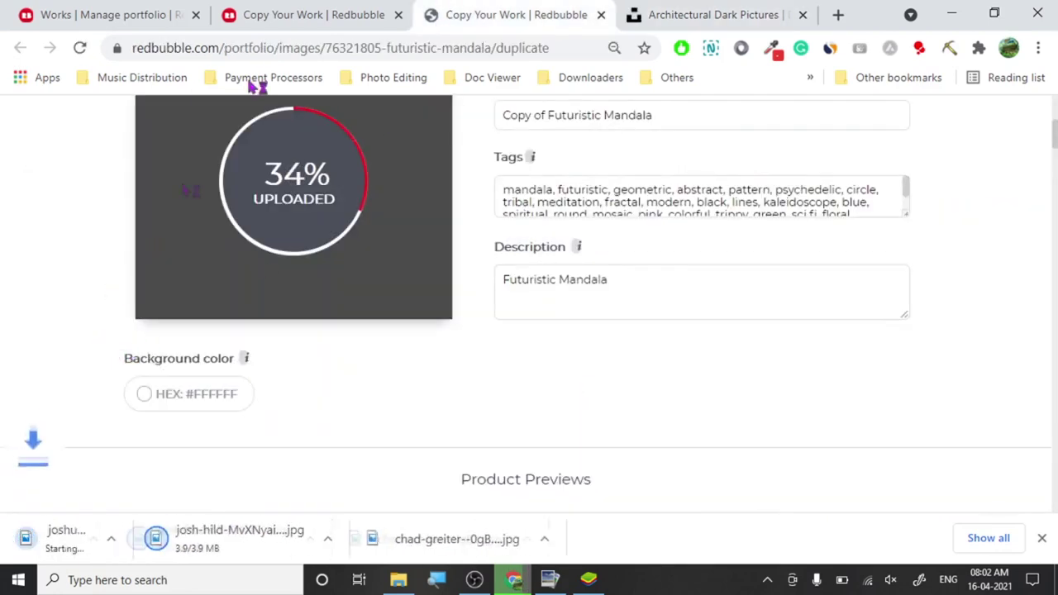
pyautogui.click(272, 16)
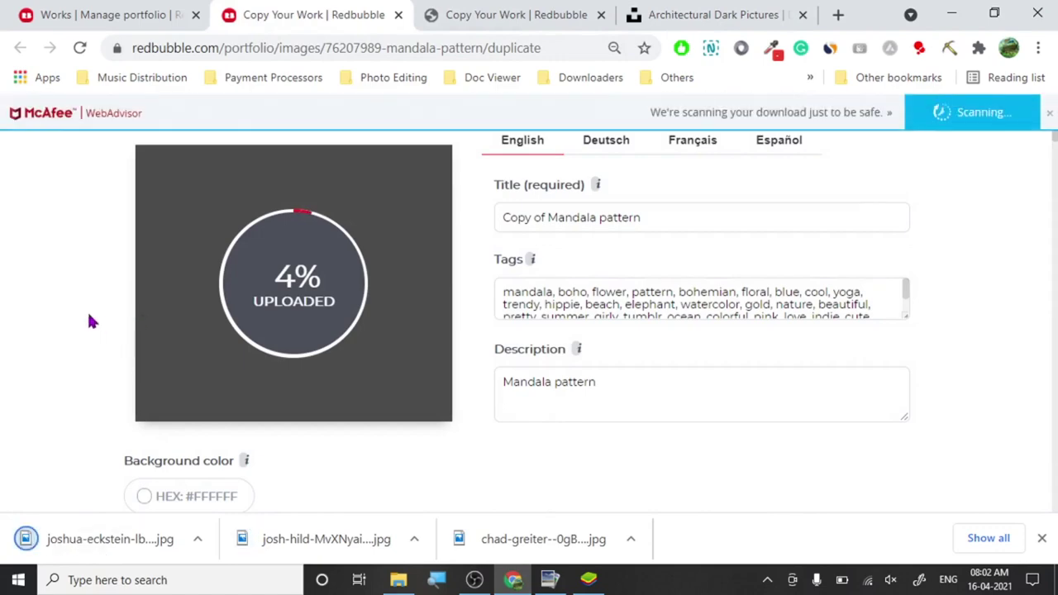
pyautogui.click(464, 12)
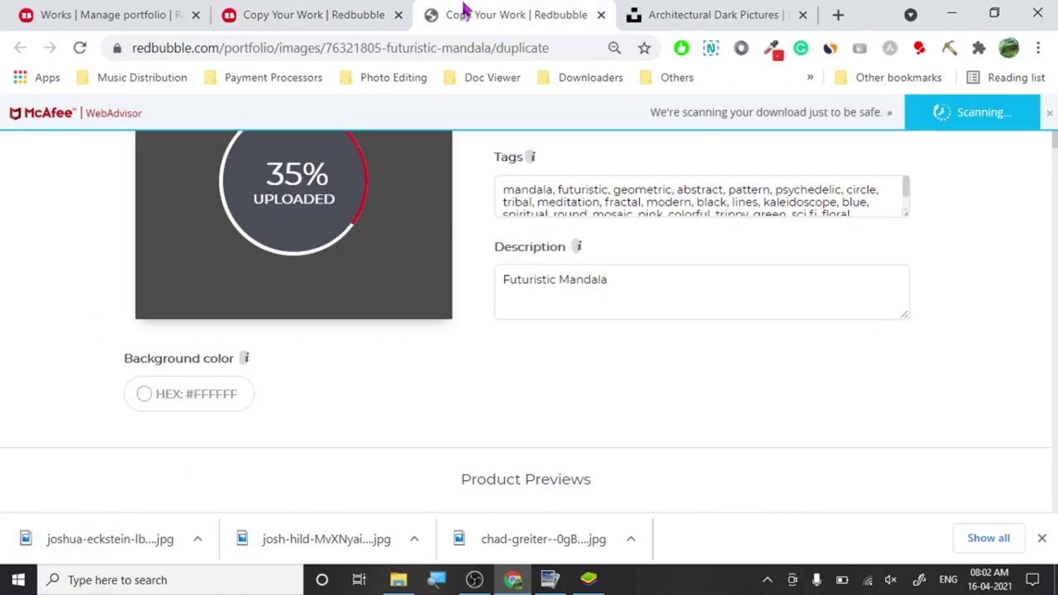
# Bring the downloaded neon theatre photo into BlueStacks and load it in Mirror Lab in place of the red and teal pattern.
pyautogui.click(744, 12)
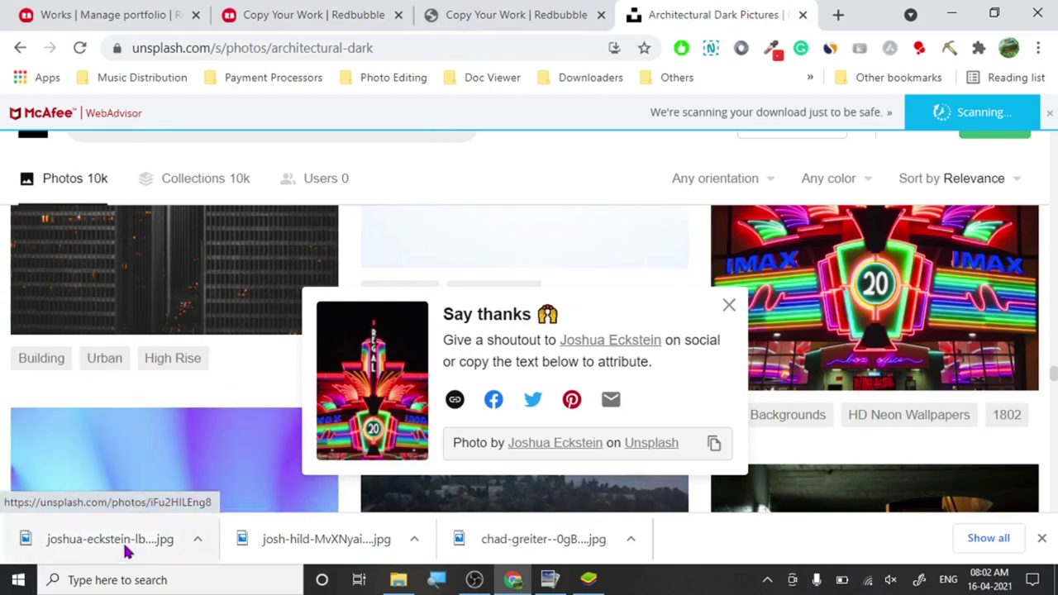
pyautogui.moveTo(116, 544); pyautogui.dragTo(590, 508)
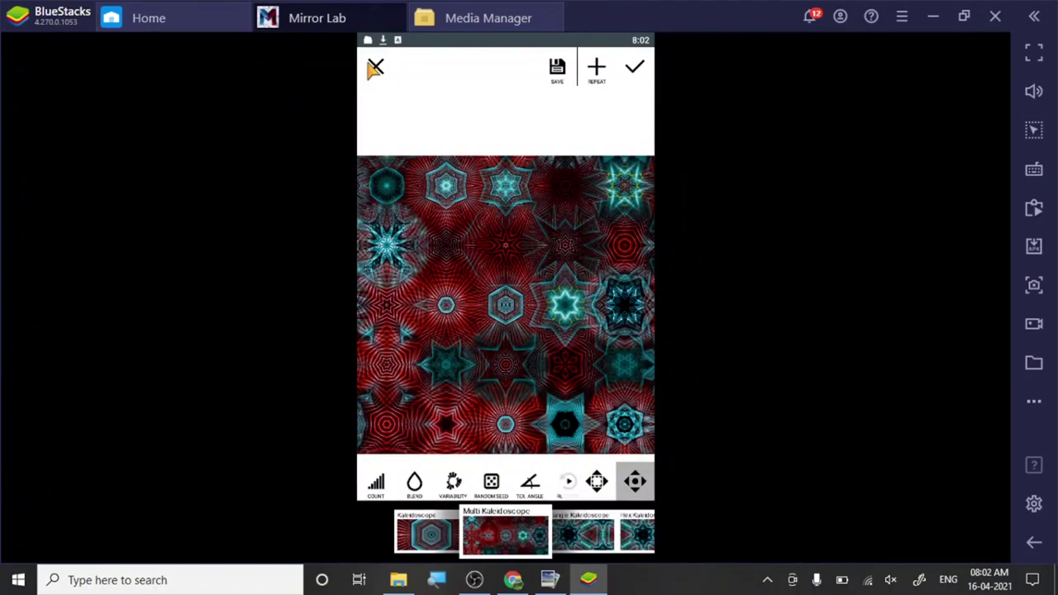
pyautogui.click(375, 67)
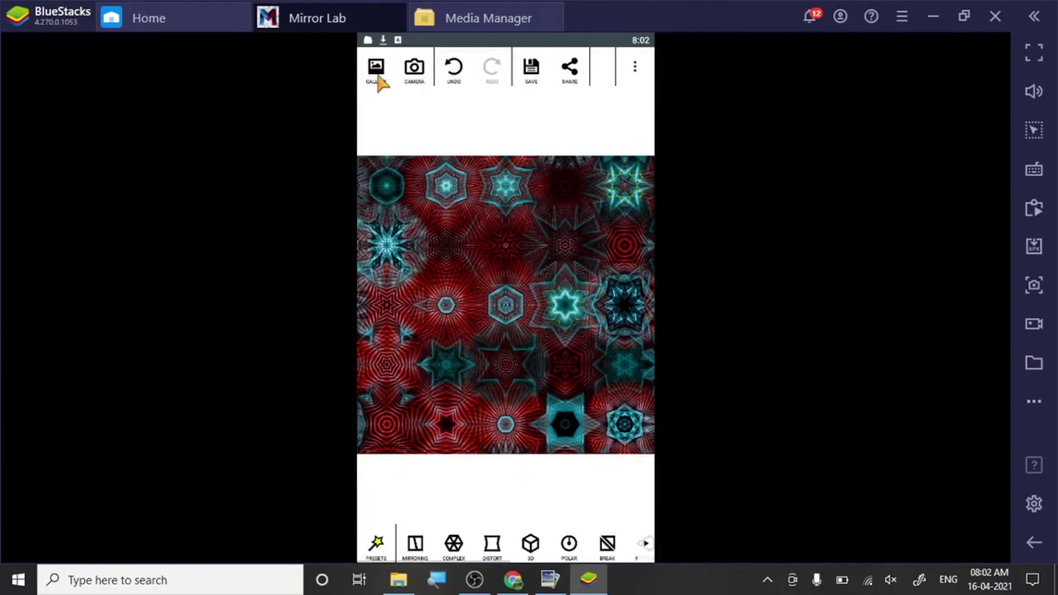
pyautogui.click(379, 76)
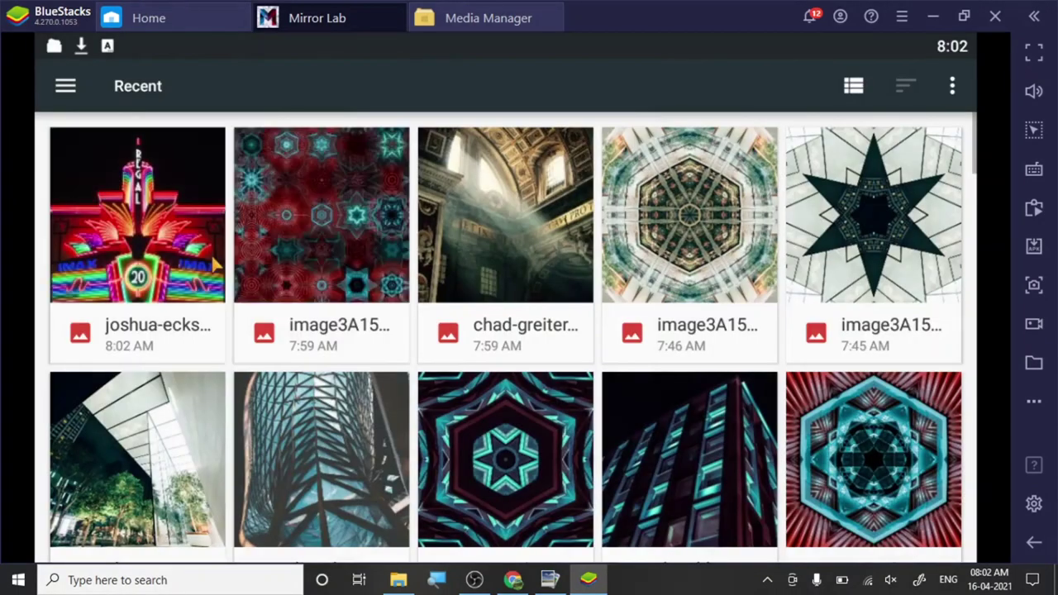
pyautogui.click(199, 222)
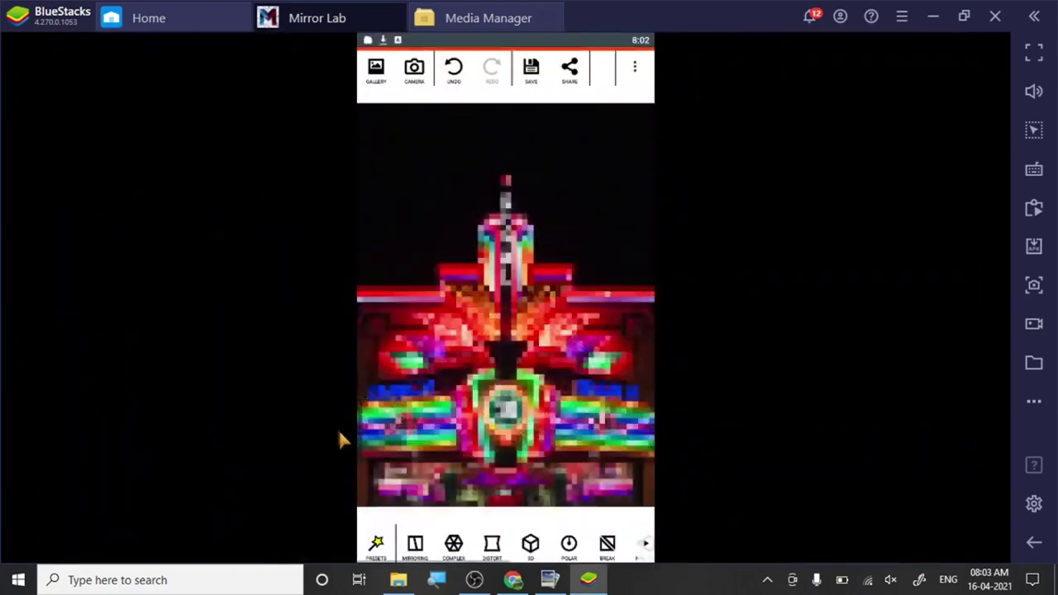
# Save a Multi Kaleidoscope version of the neon theatre photo and a repositioned Kaleidoscope mandala ringed with green and purple wing shapes.
pyautogui.click(454, 544)
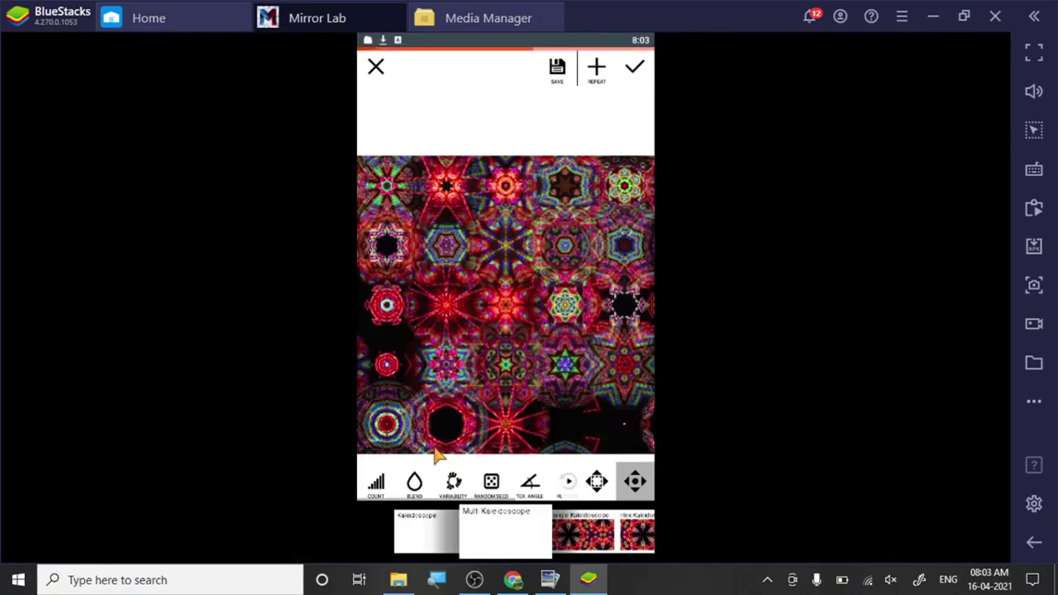
pyautogui.click(557, 70)
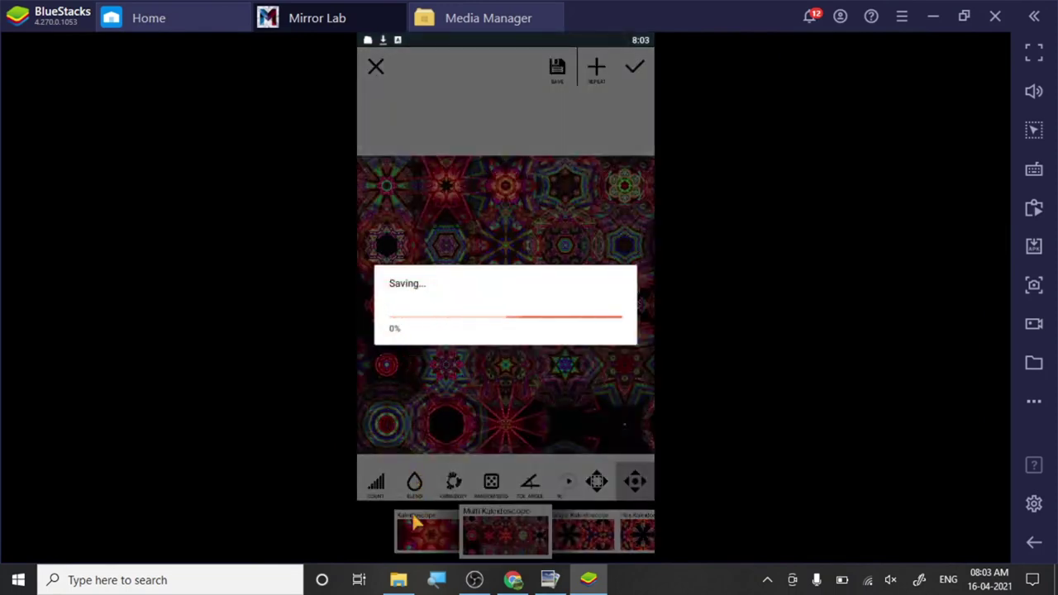
pyautogui.click(418, 529)
pyautogui.moveTo(434, 325); pyautogui.dragTo(430, 350)
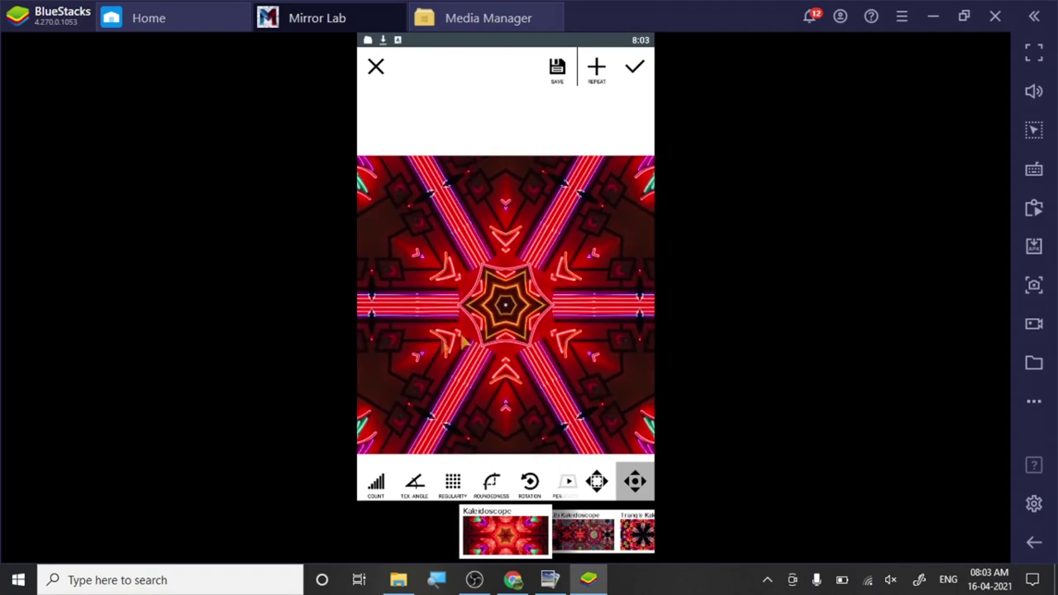
pyautogui.moveTo(506, 416); pyautogui.dragTo(512, 378)
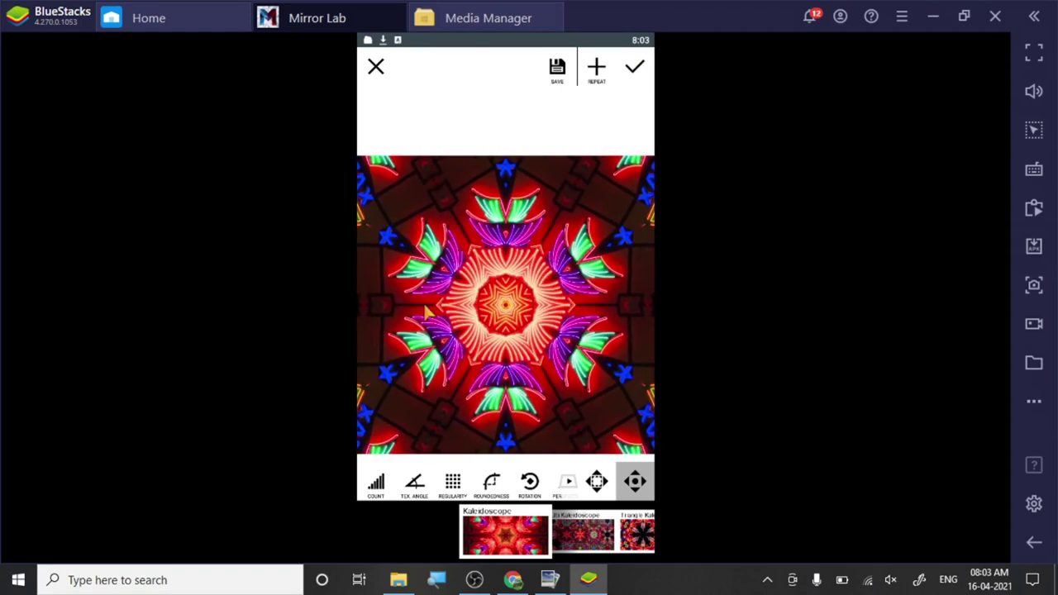
pyautogui.click(548, 77)
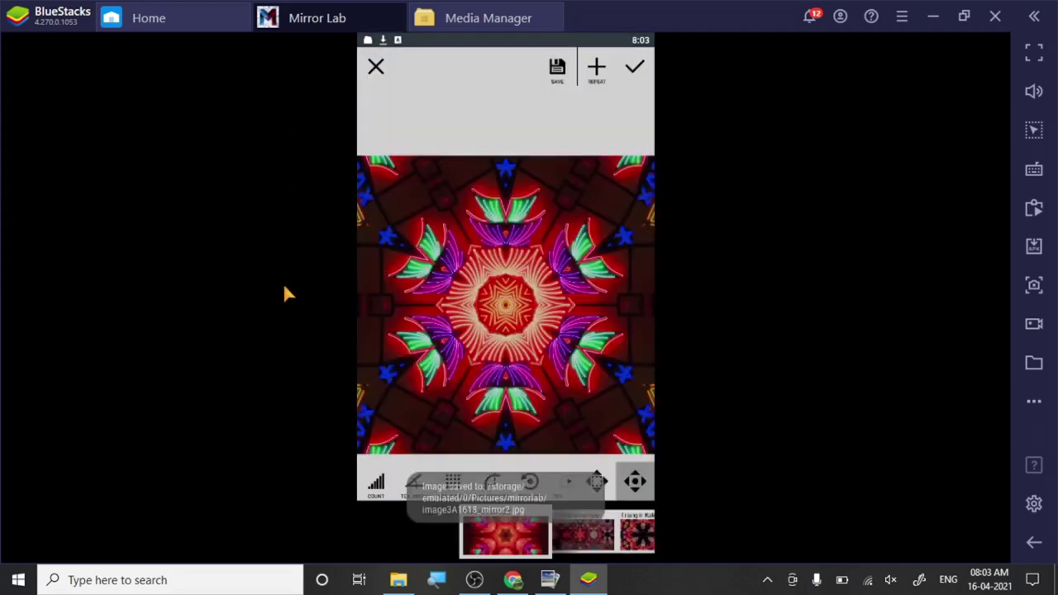
# View the saved neon theatre Multi Kaleidoscope pattern in Media Manager after closing the red and teal pattern's preview.
pyautogui.click(488, 17)
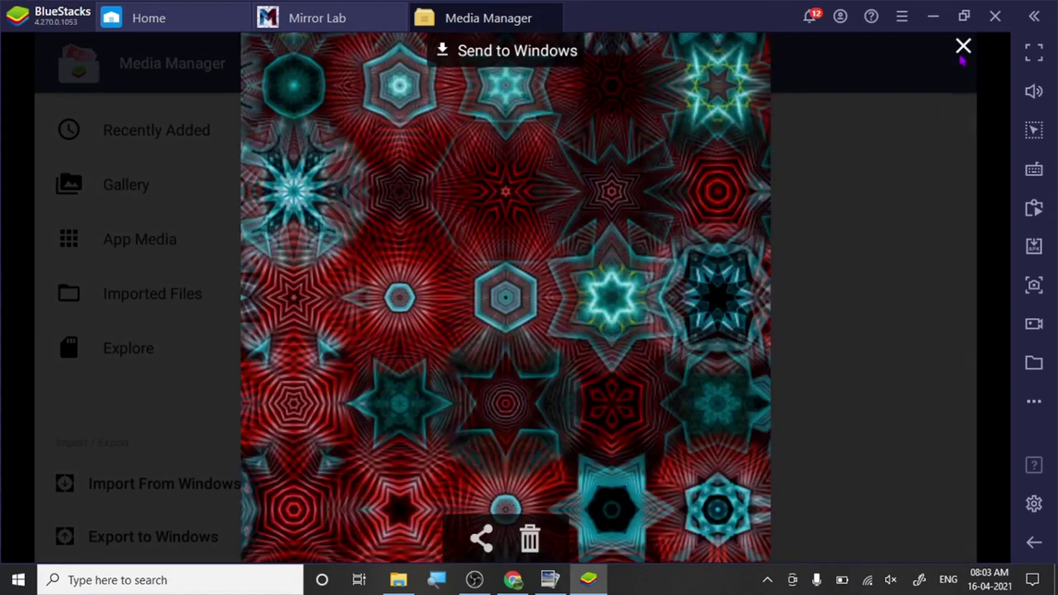
pyautogui.click(963, 47)
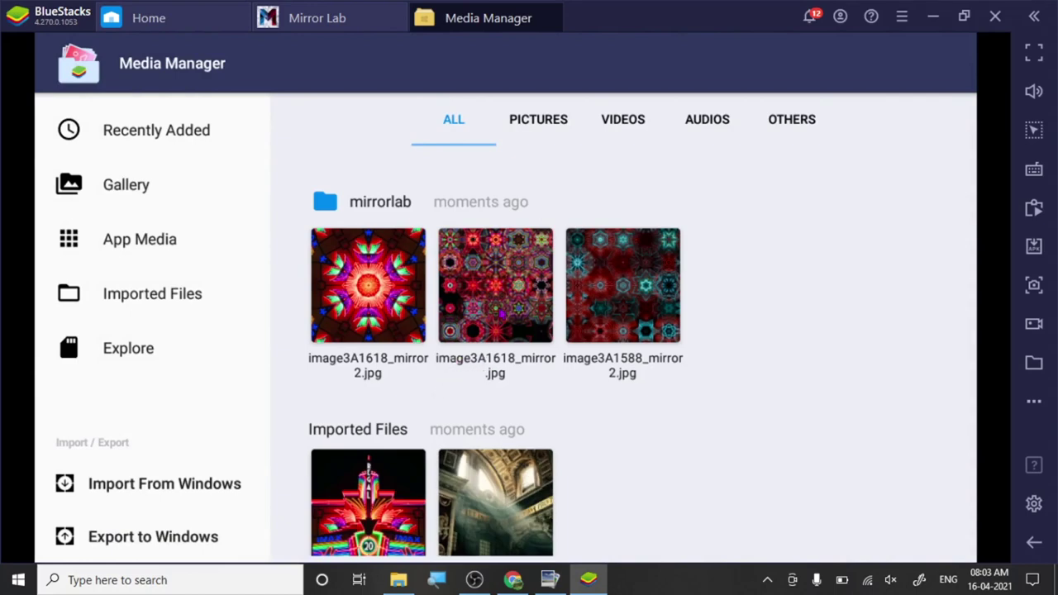
pyautogui.click(501, 312)
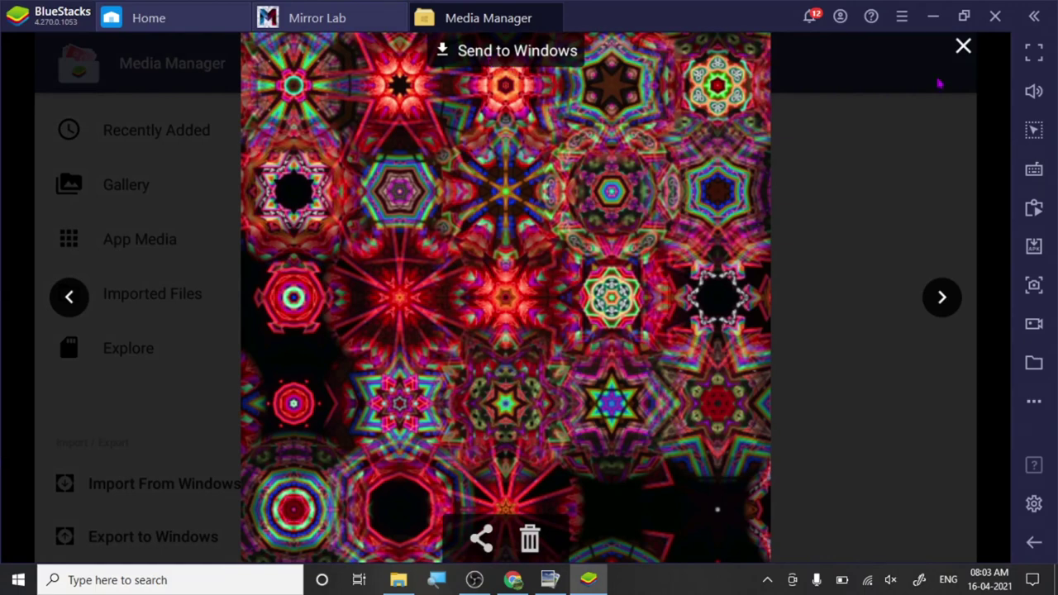
pyautogui.click(964, 47)
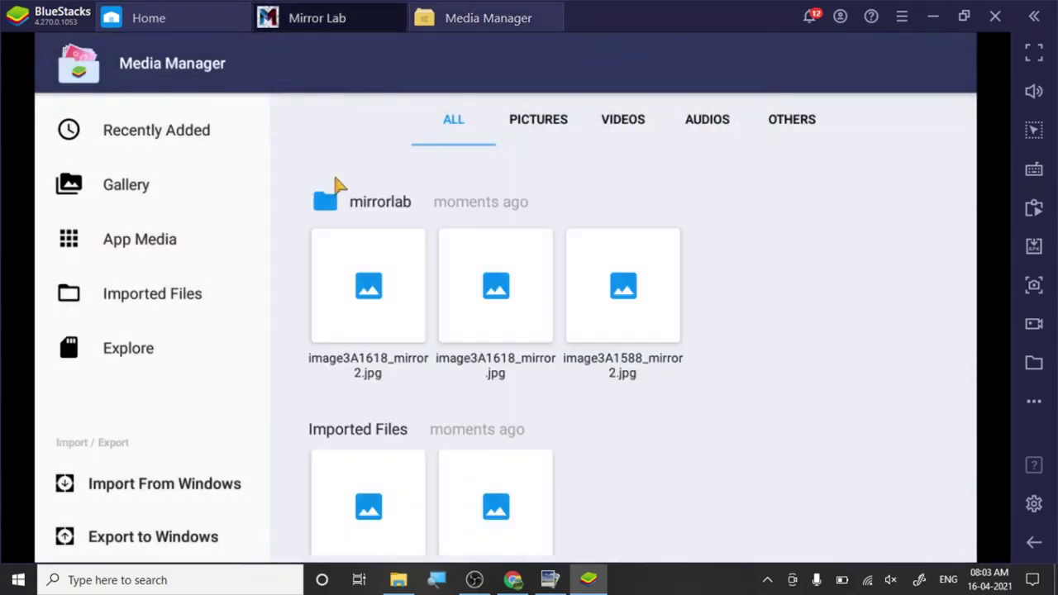
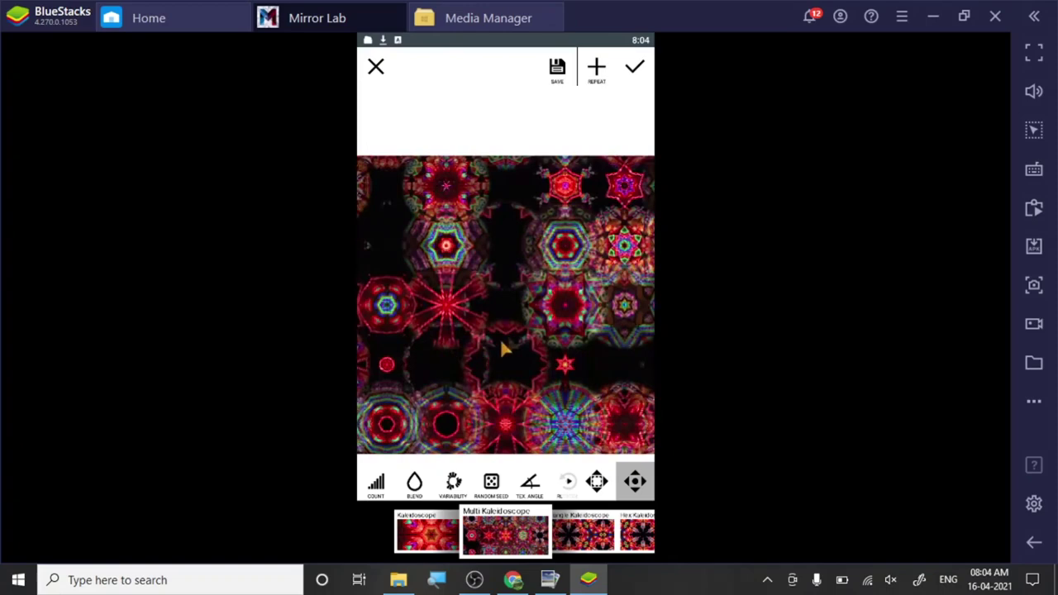
# Try further Kaleidoscope and Multi Kaleidoscope variations of the neon theatre photo in Mirror Lab.
pyautogui.click(376, 66)
pyautogui.click(454, 556)
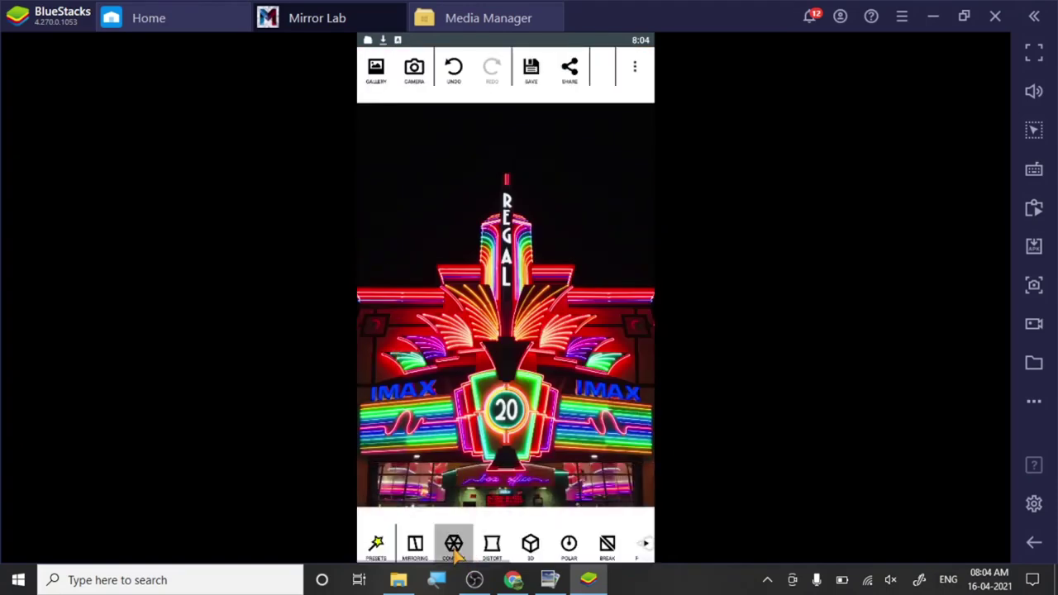
pyautogui.click(426, 534)
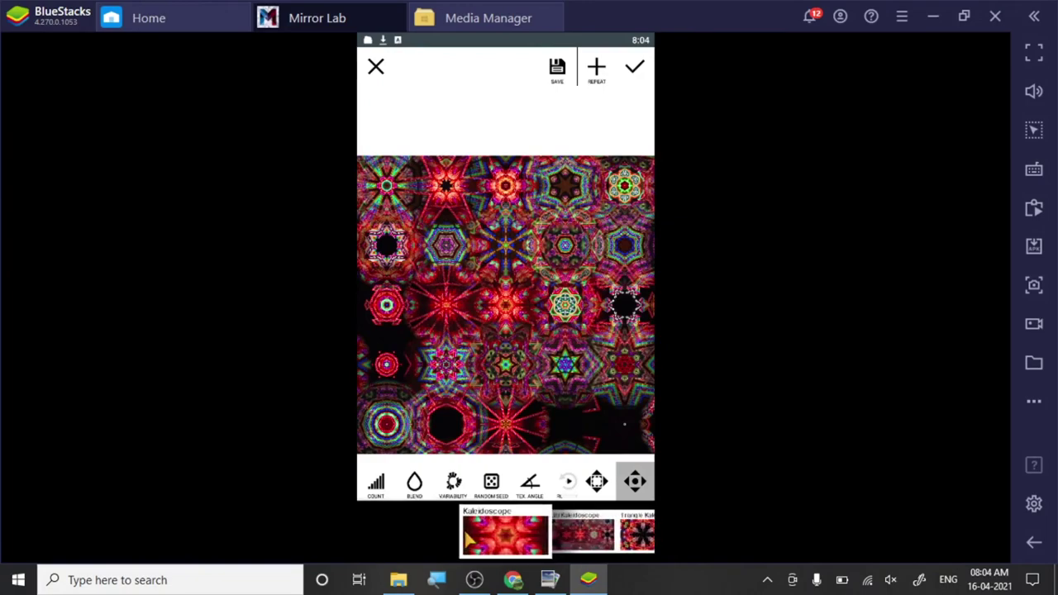
pyautogui.click(583, 533)
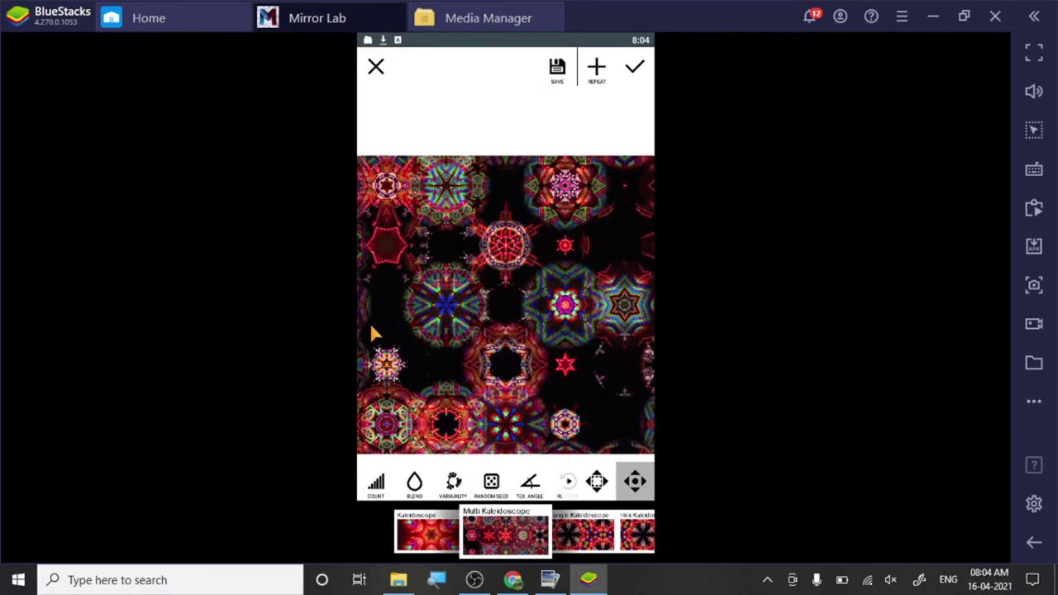
# Export the neon mandala from Media Manager to the Windows Documents folder as image3A1618_mirror2.jpg, and preview the neon Multi Kaleidoscope pattern.
pyautogui.click(452, 24)
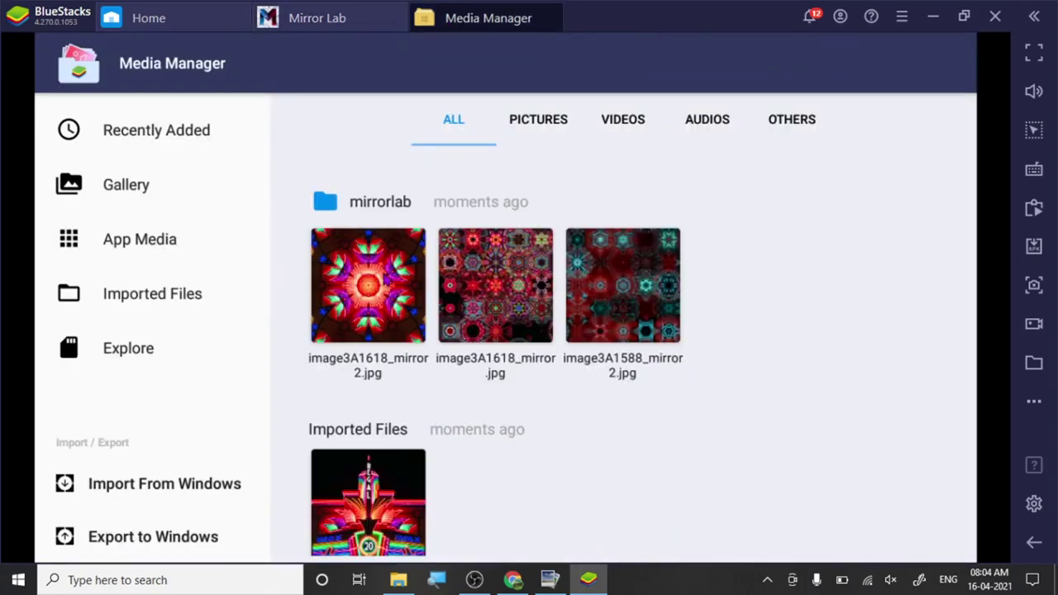
pyautogui.click(368, 286)
pyautogui.click(501, 50)
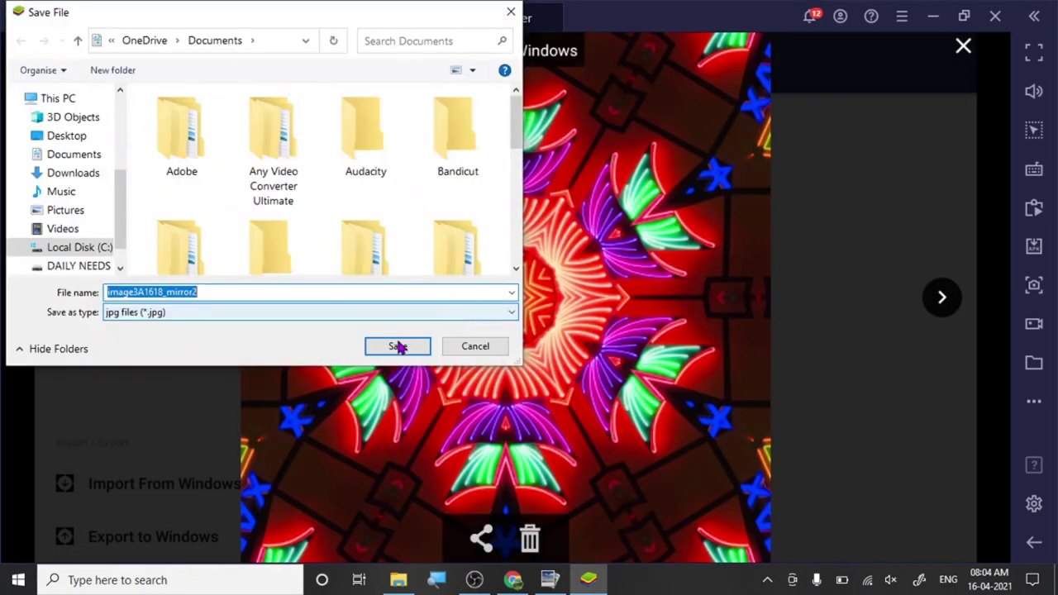
pyautogui.click(399, 346)
pyautogui.click(965, 47)
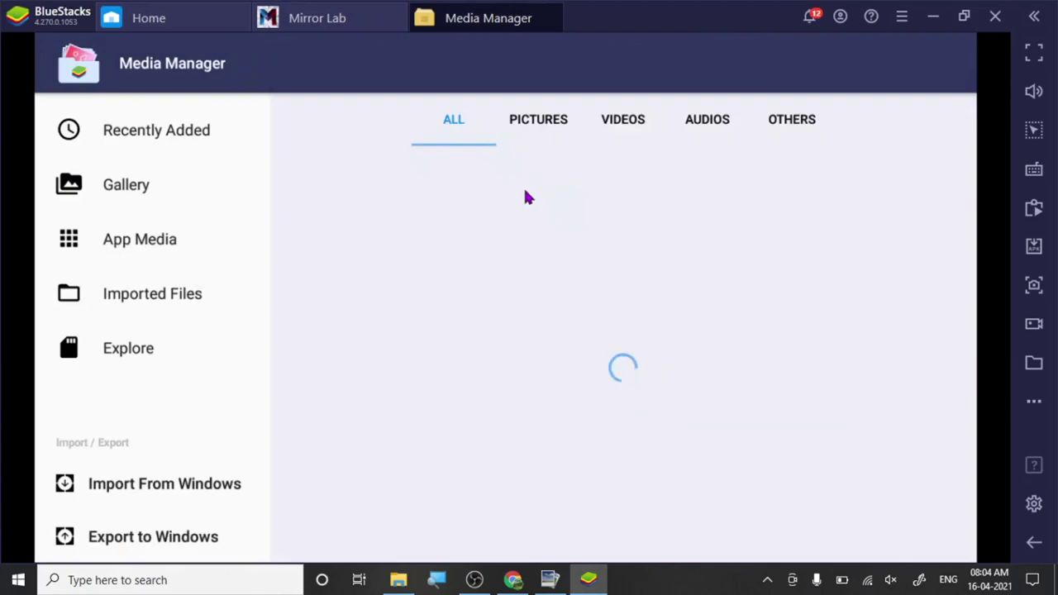
pyautogui.click(504, 312)
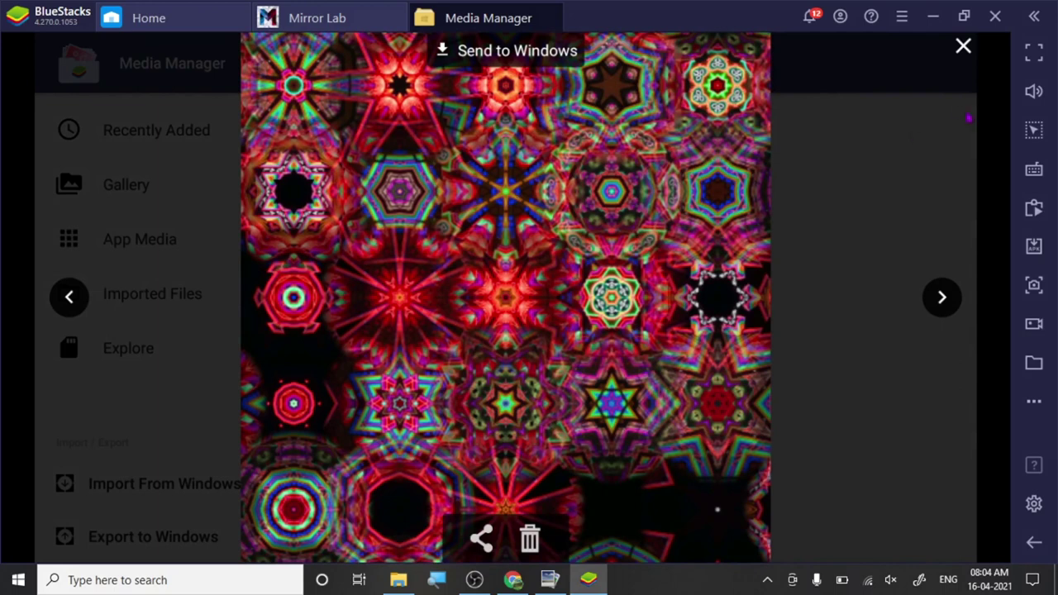
pyautogui.click(961, 50)
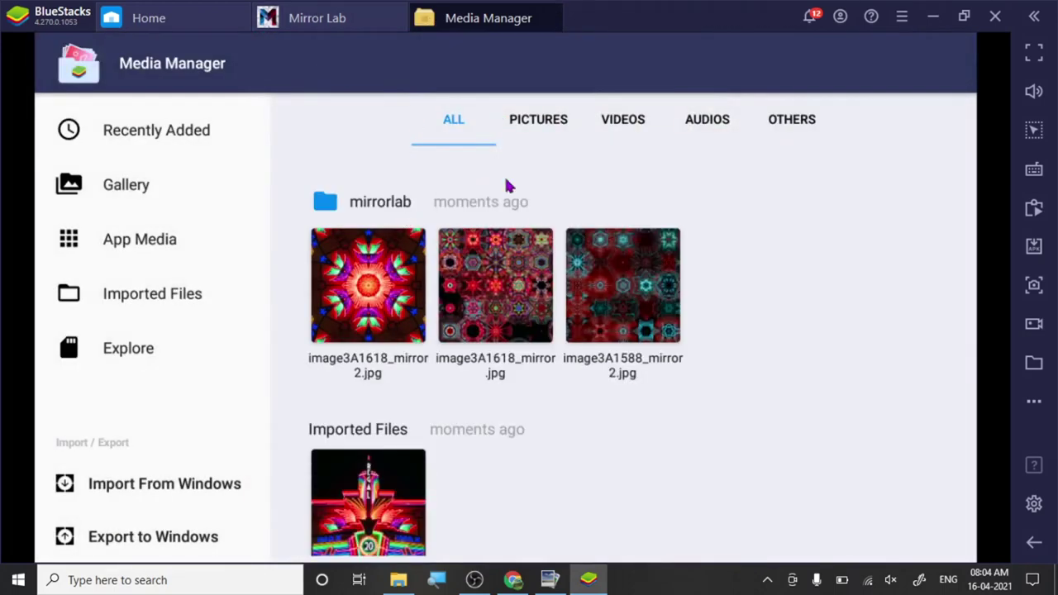
# Bring the downloaded glass-roofed staircase hall photo from Chrome into BlueStacks and load it in Mirror Lab in place of the neon theatre photo.
pyautogui.click(283, 21)
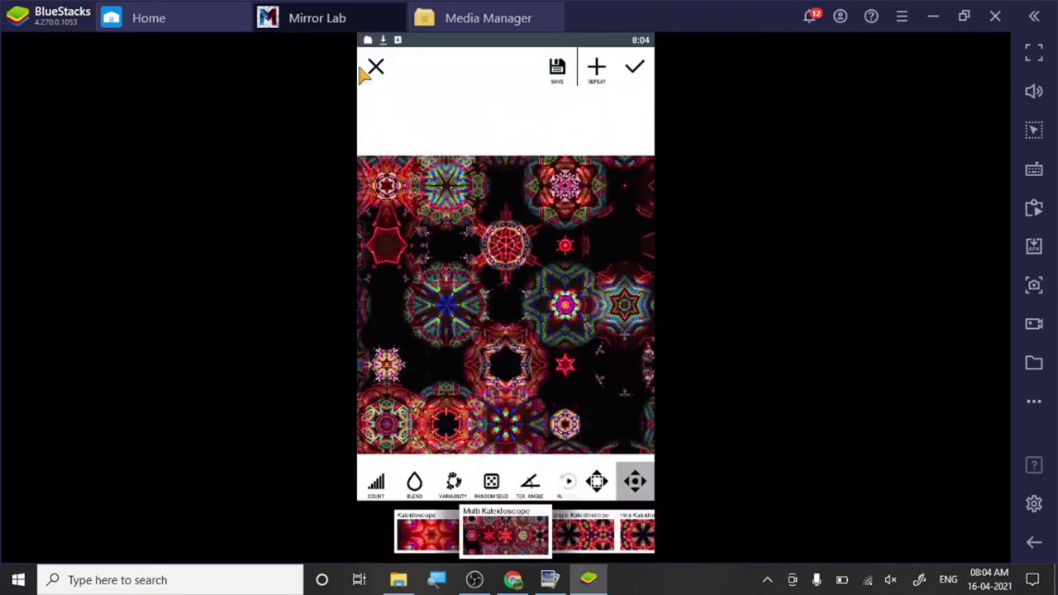
pyautogui.click(376, 69)
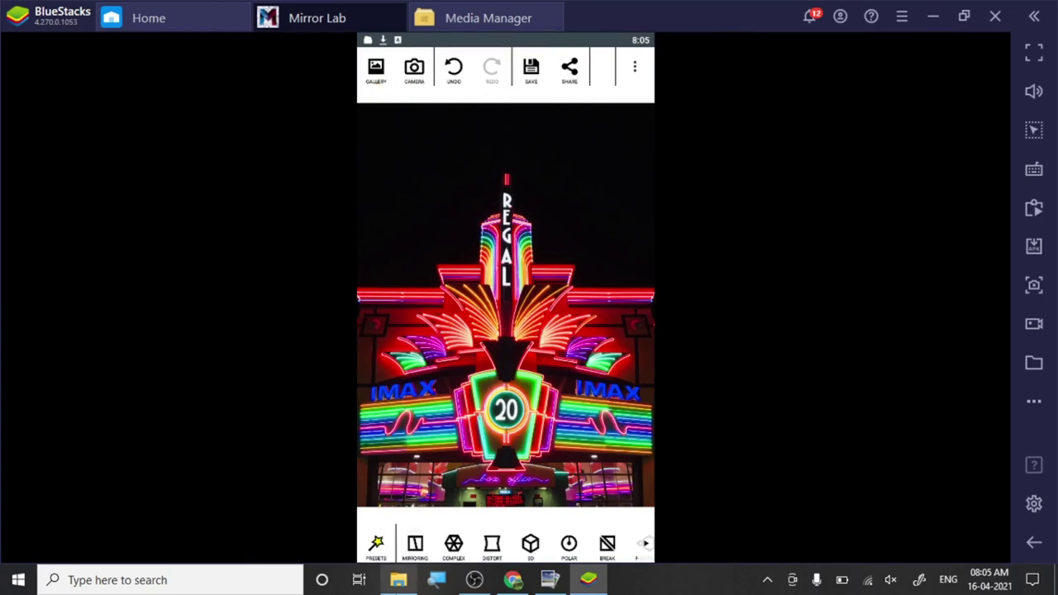
pyautogui.moveTo(399, 580)
pyautogui.moveTo(390, 502)
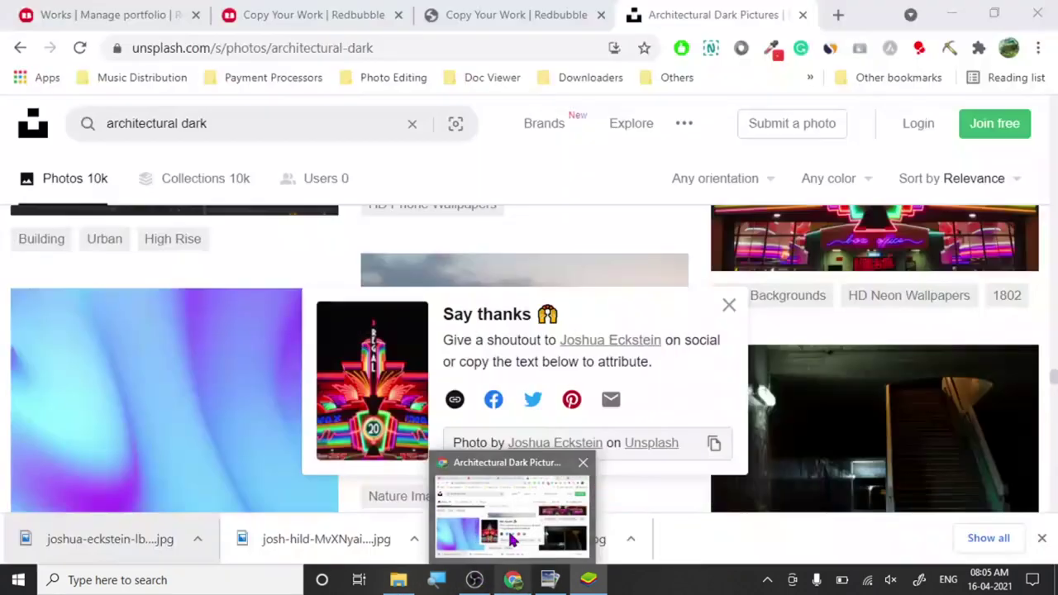
pyautogui.click(508, 509)
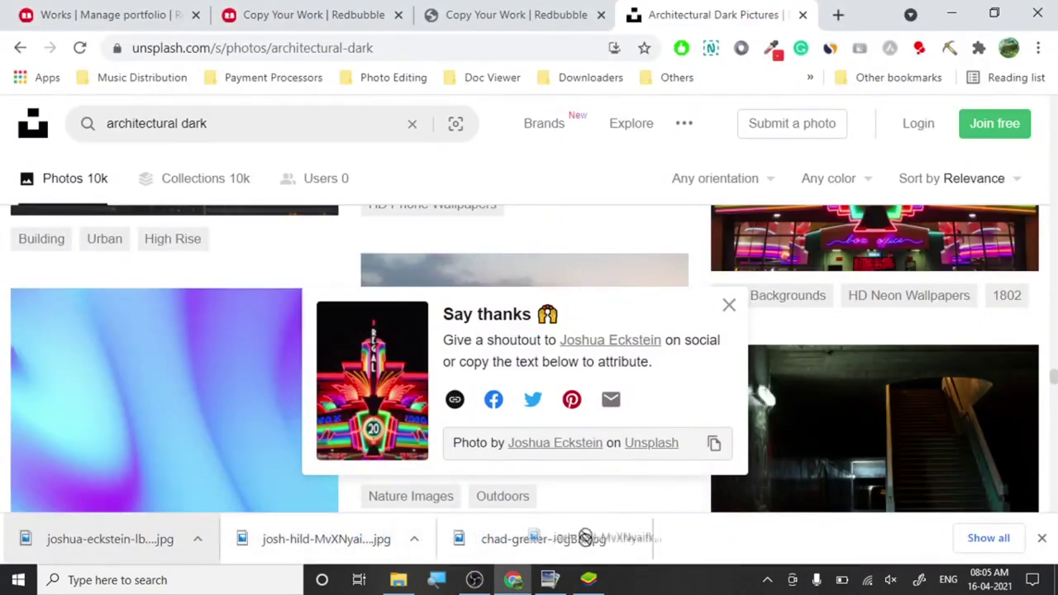
pyautogui.click(589, 580)
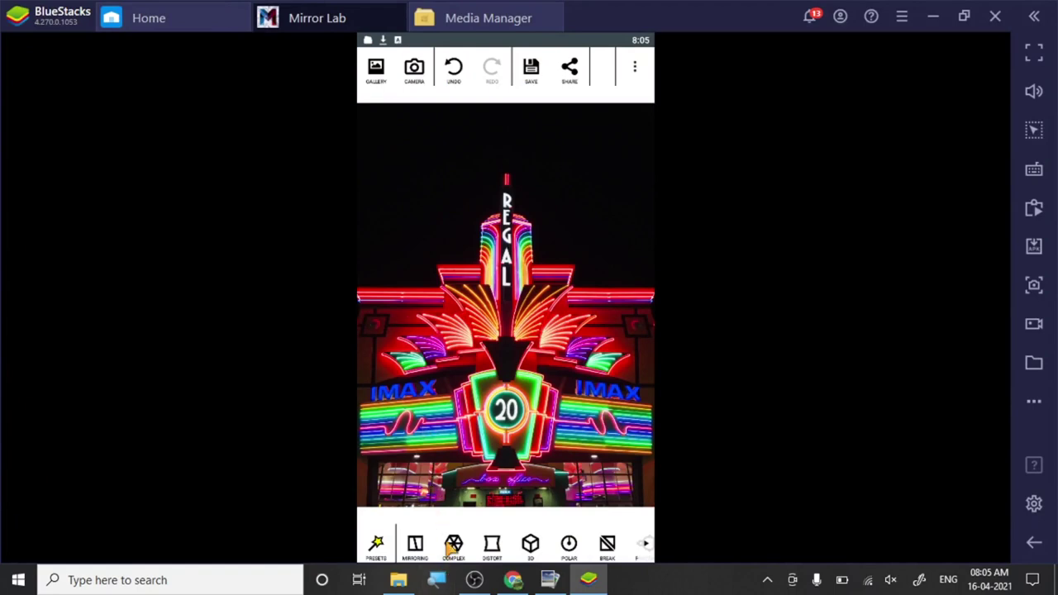
pyautogui.click(377, 68)
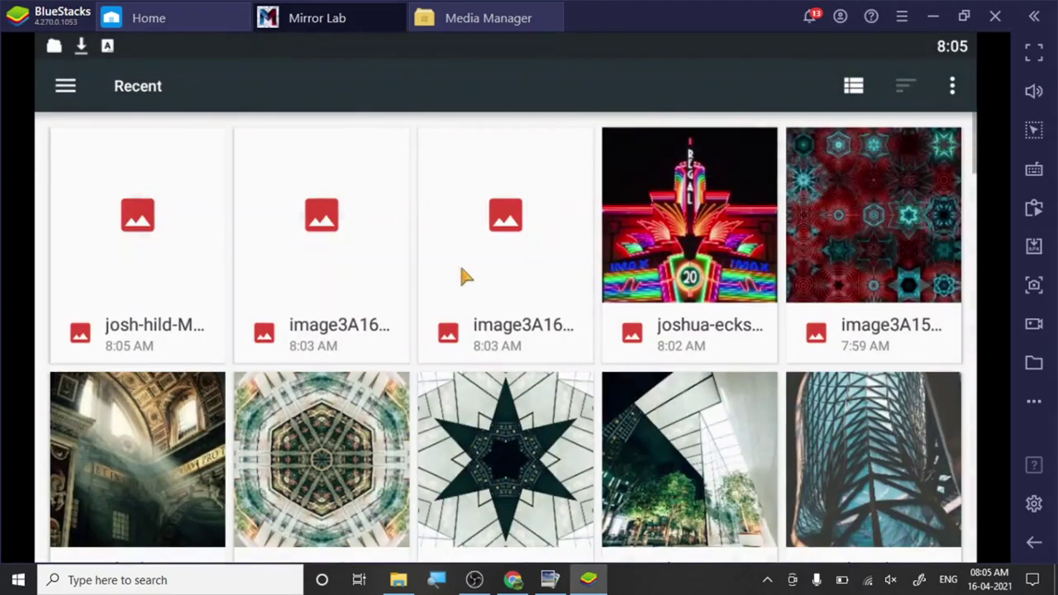
pyautogui.click(190, 253)
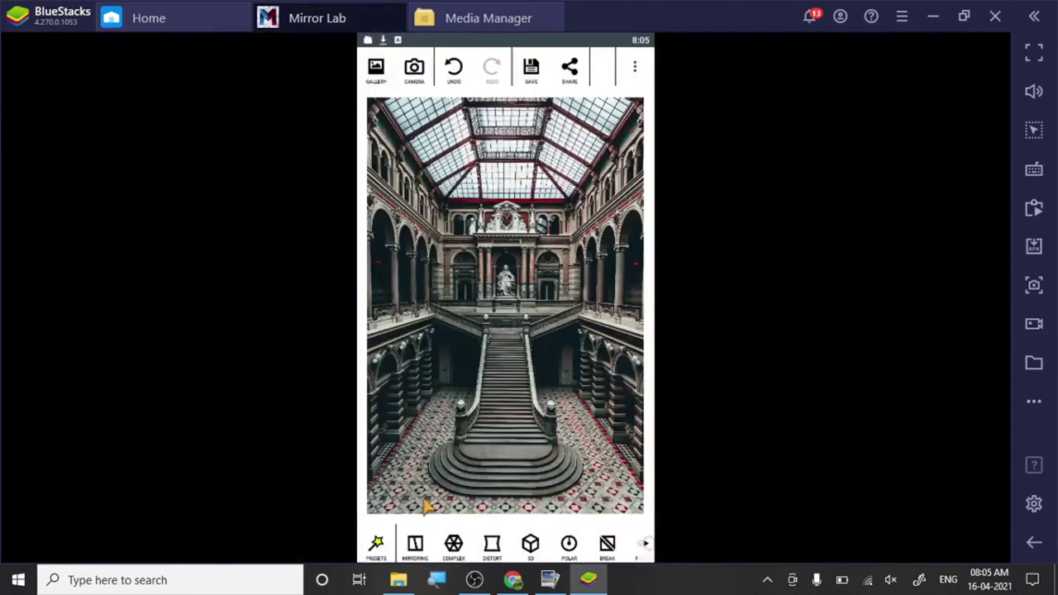
# Apply a Multi Kaleidoscope effect to the staircase hall photo and save the resulting pattern.
pyautogui.click(453, 543)
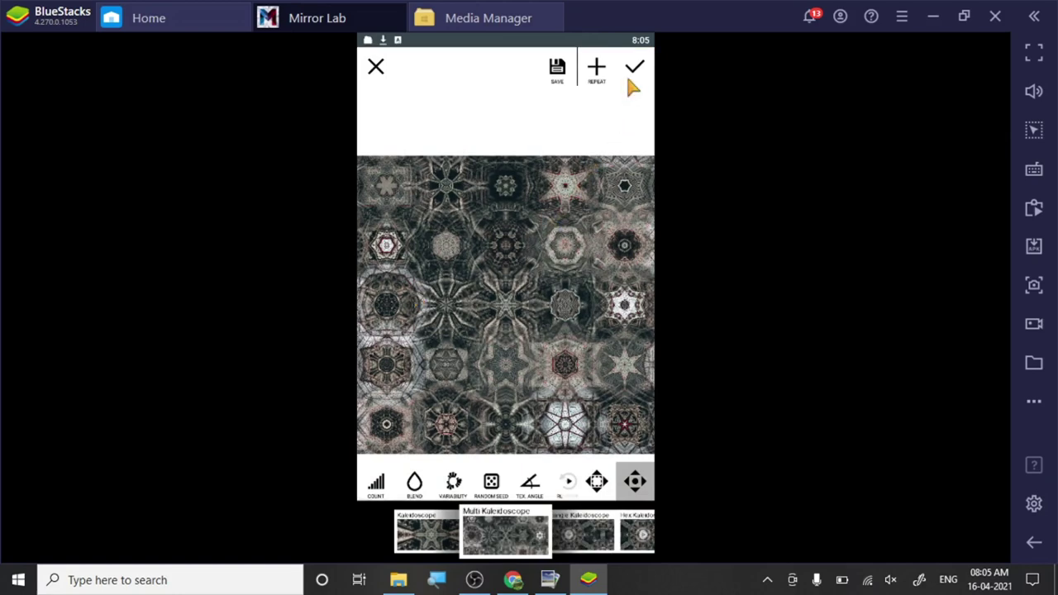
pyautogui.click(634, 65)
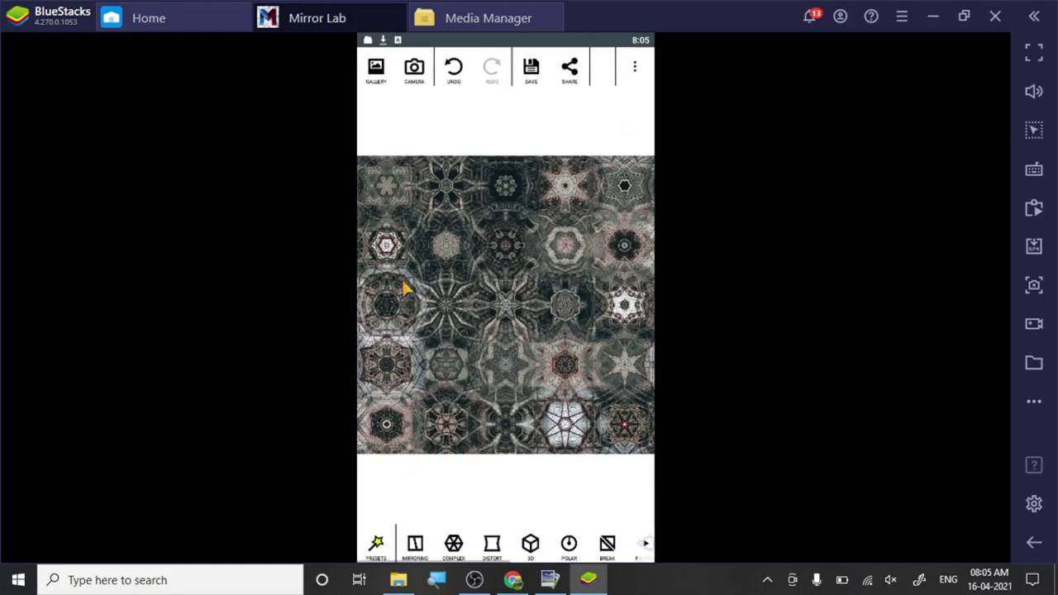
pyautogui.click(532, 70)
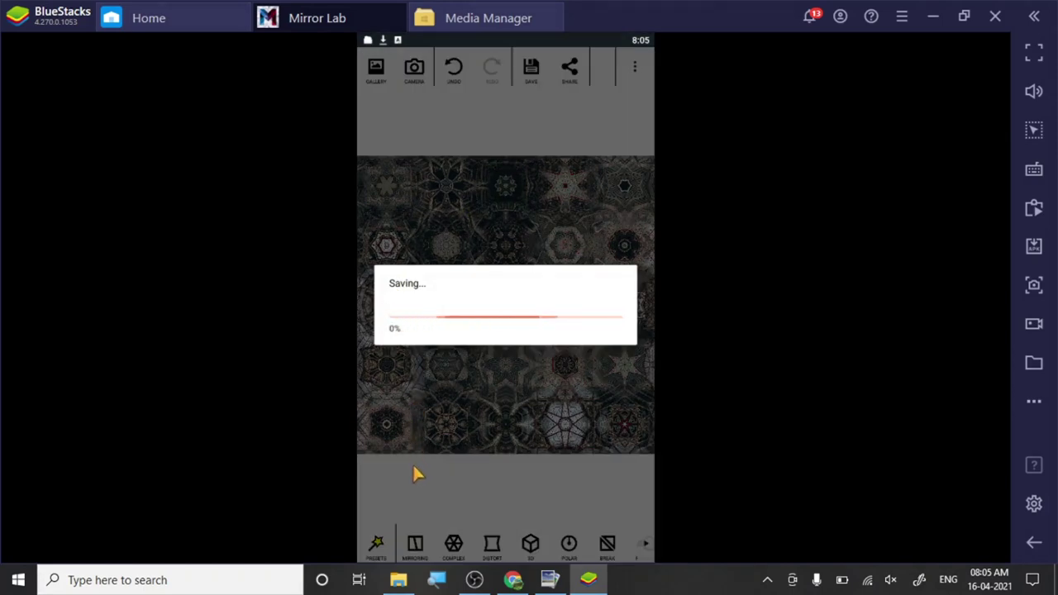
# Apply the Kaleidoscope effect to the grey mandala image and save the result.
pyautogui.click(452, 546)
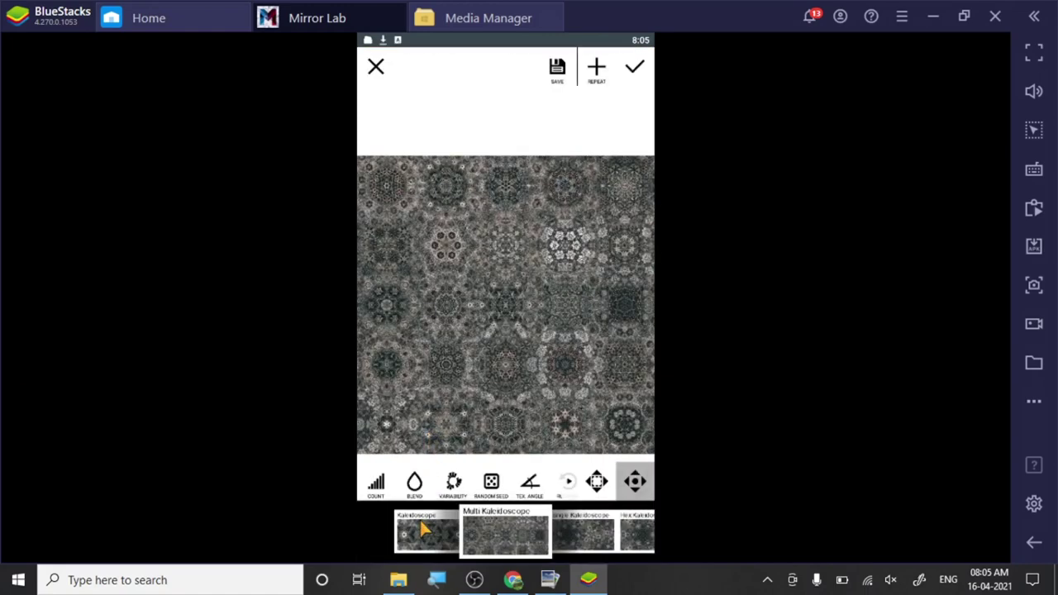
pyautogui.click(424, 530)
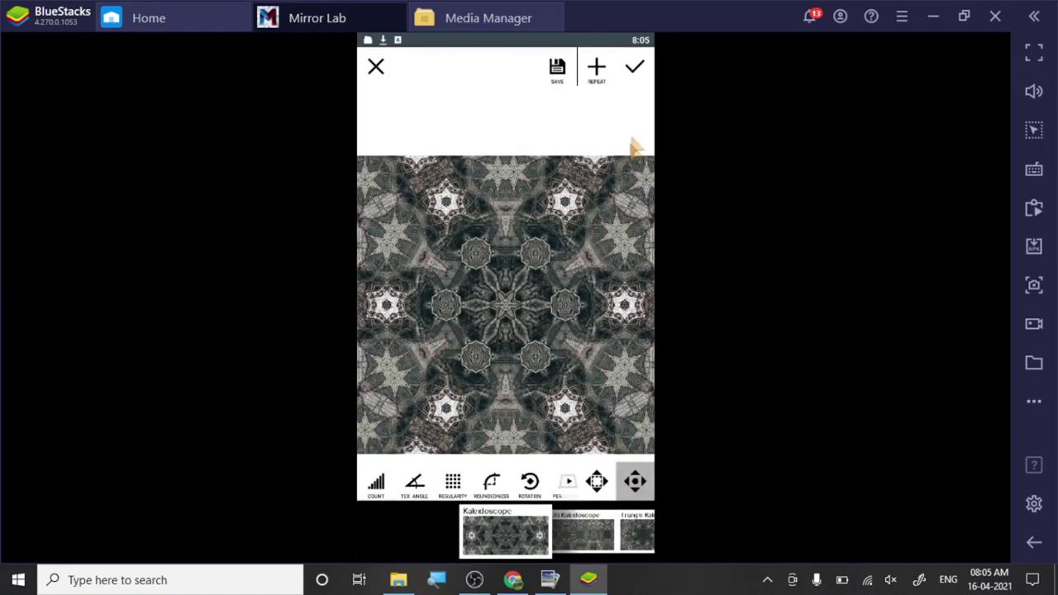
pyautogui.click(635, 71)
pyautogui.click(534, 70)
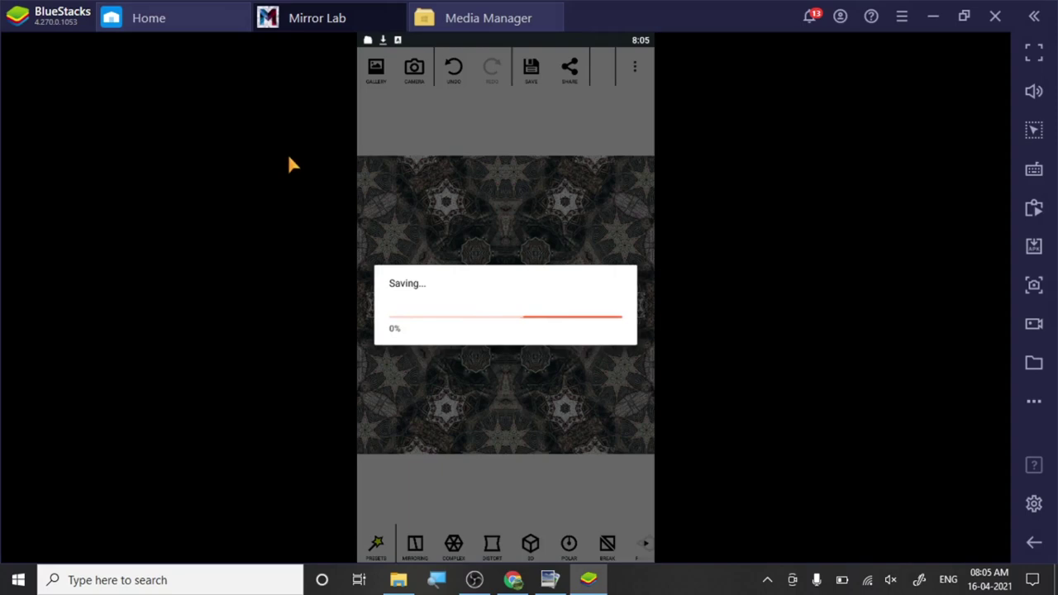
# In Media Manager, export image3A1621_mirror2.jpg and image3A1621_mirror.jpg from the recently added files to the Windows Documents folder.
pyautogui.click(465, 29)
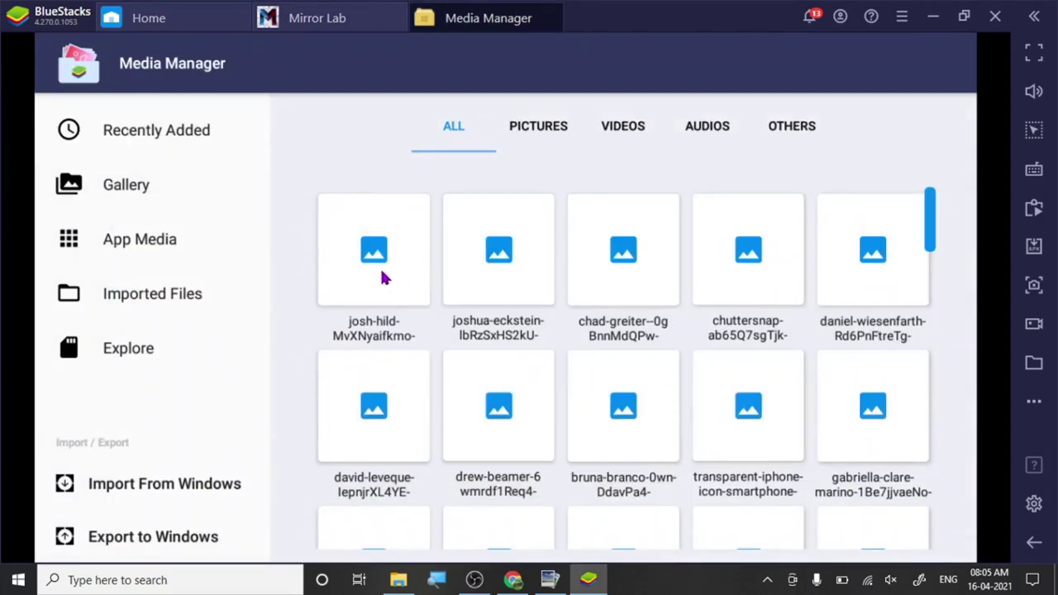
pyautogui.click(213, 132)
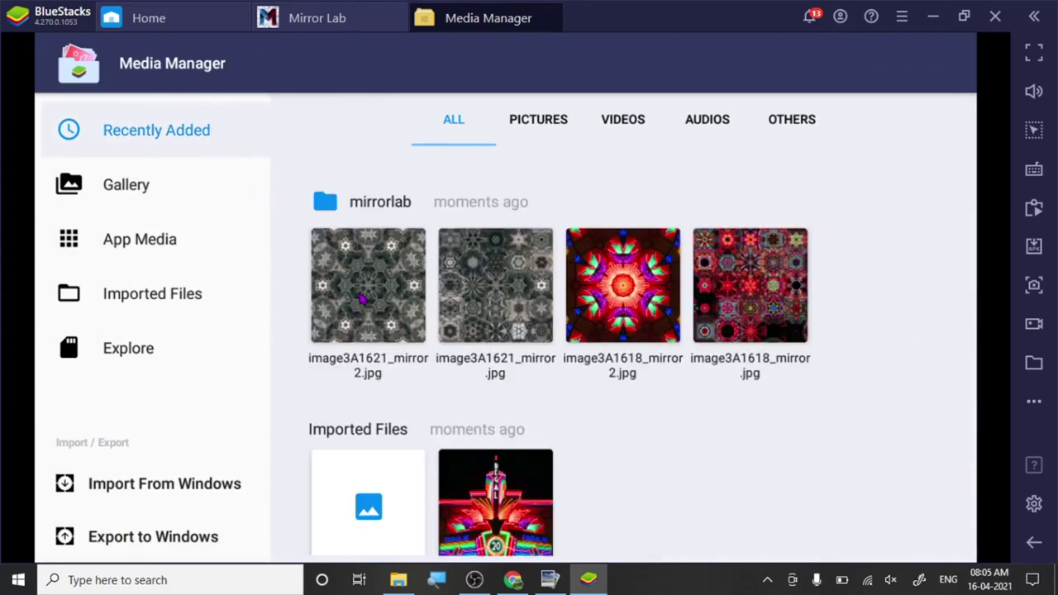
pyautogui.click(361, 299)
pyautogui.click(475, 287)
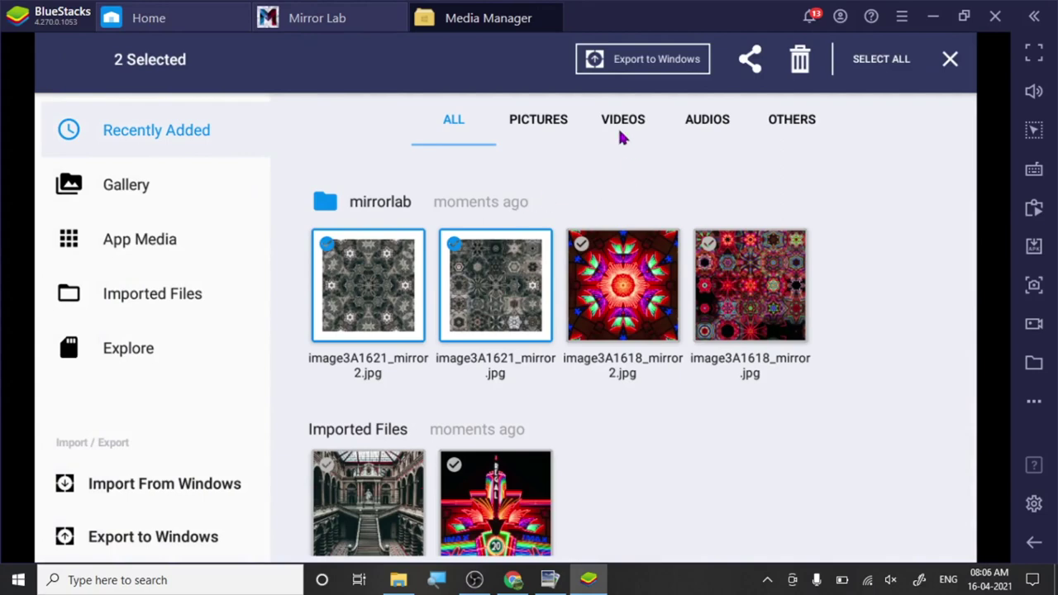
pyautogui.click(686, 70)
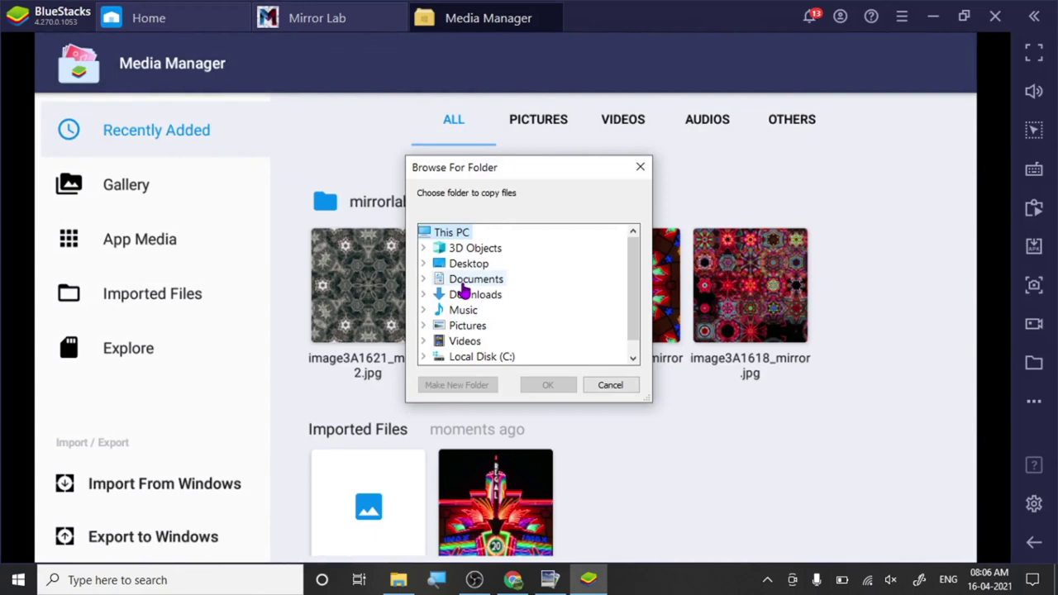
pyautogui.doubleClick(467, 282)
pyautogui.click(548, 385)
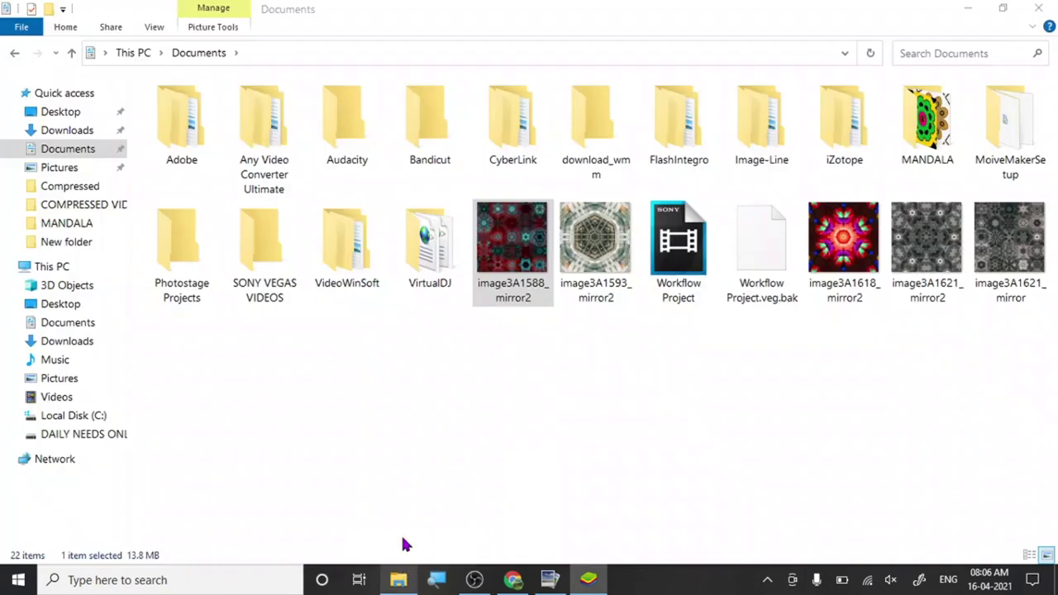
pyautogui.click(663, 396)
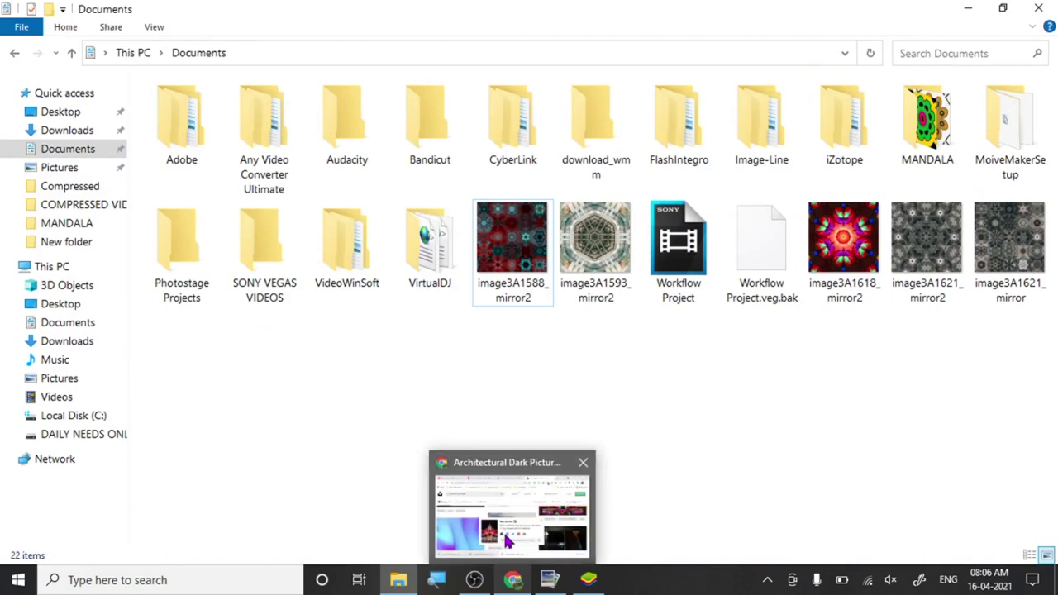
# In Chrome, check the progress of the two Redbubble artwork uploads and return to the portfolio management page.
pyautogui.click(512, 580)
pyautogui.click(294, 10)
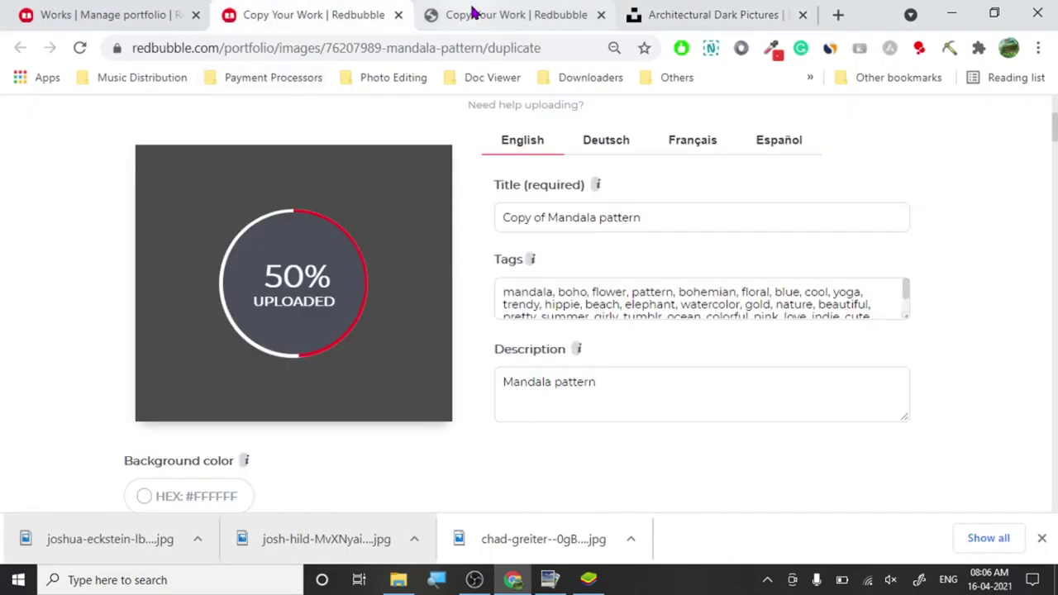
pyautogui.click(472, 12)
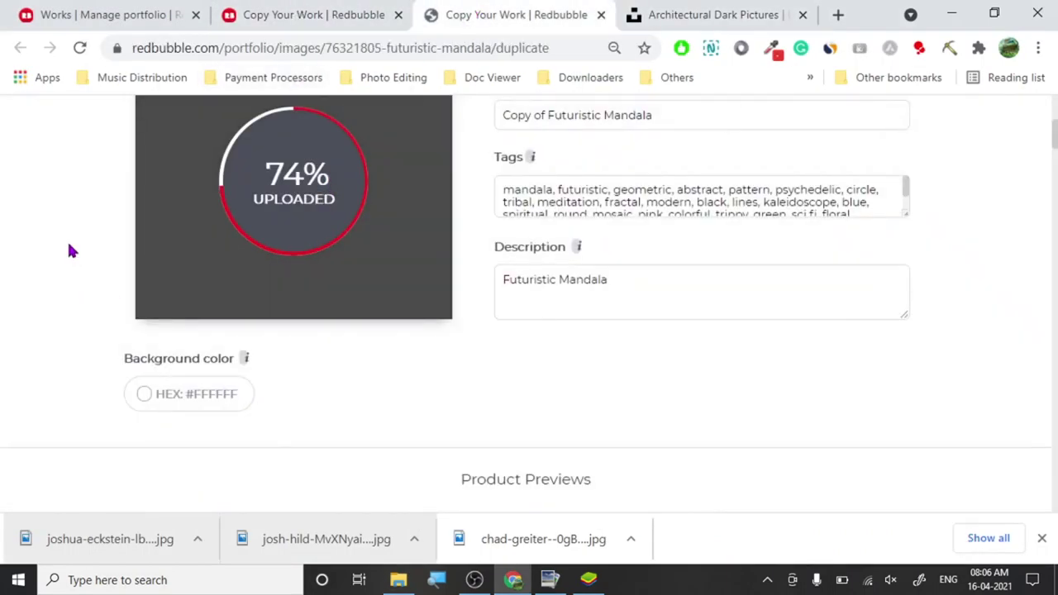
pyautogui.hotkey('ctrl', 'shift', 'Tab')
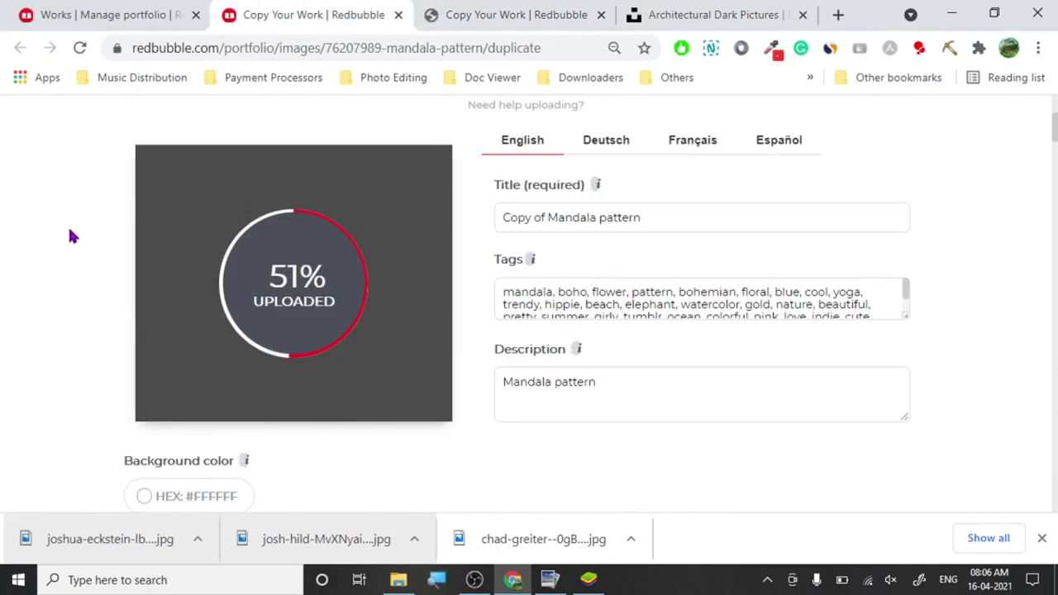
pyautogui.click(71, 12)
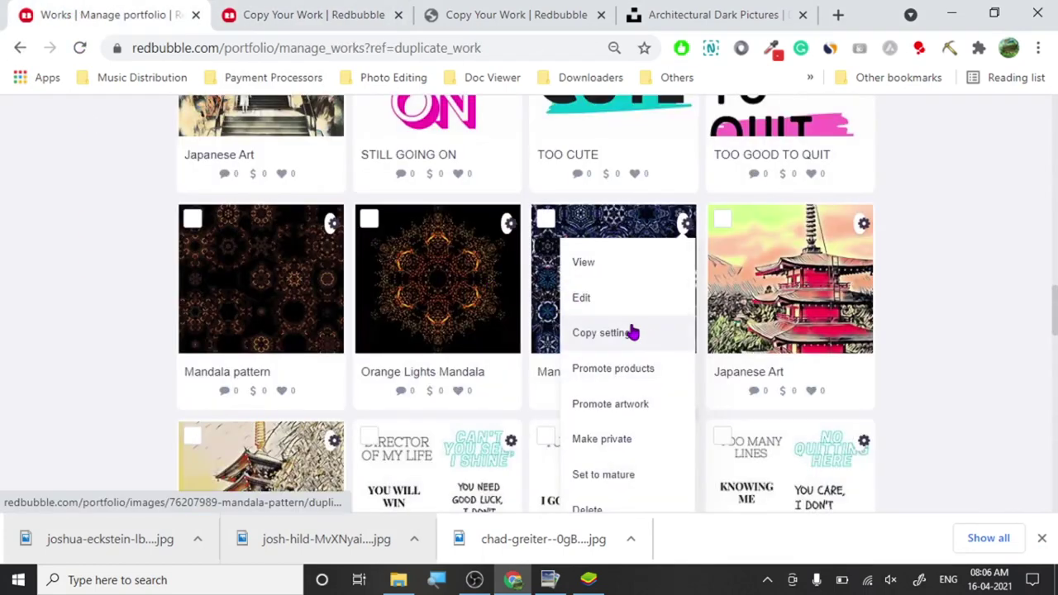
# Open the images image3A1618_mirror2, image3A1621_mirror2 and image3A1621_mirror from Documents in PhotoPad, and close the two older mirror images.
pyautogui.moveTo(399, 579)
pyautogui.click(406, 542)
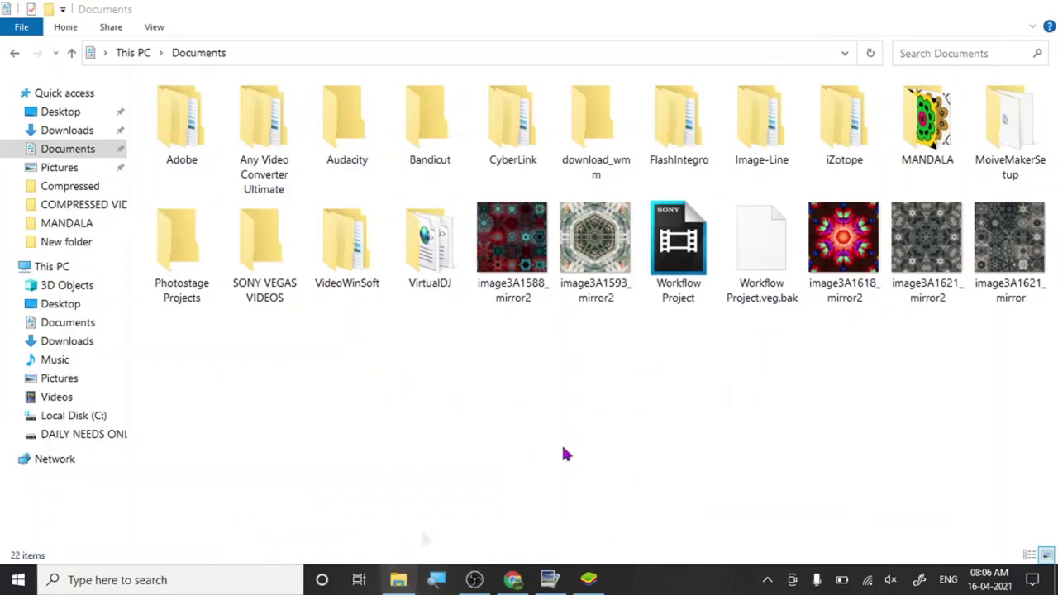
pyautogui.moveTo(1003, 335); pyautogui.dragTo(807, 207)
pyautogui.moveTo(844, 240); pyautogui.dragTo(545, 556)
pyautogui.moveTo(549, 570); pyautogui.dragTo(536, 520)
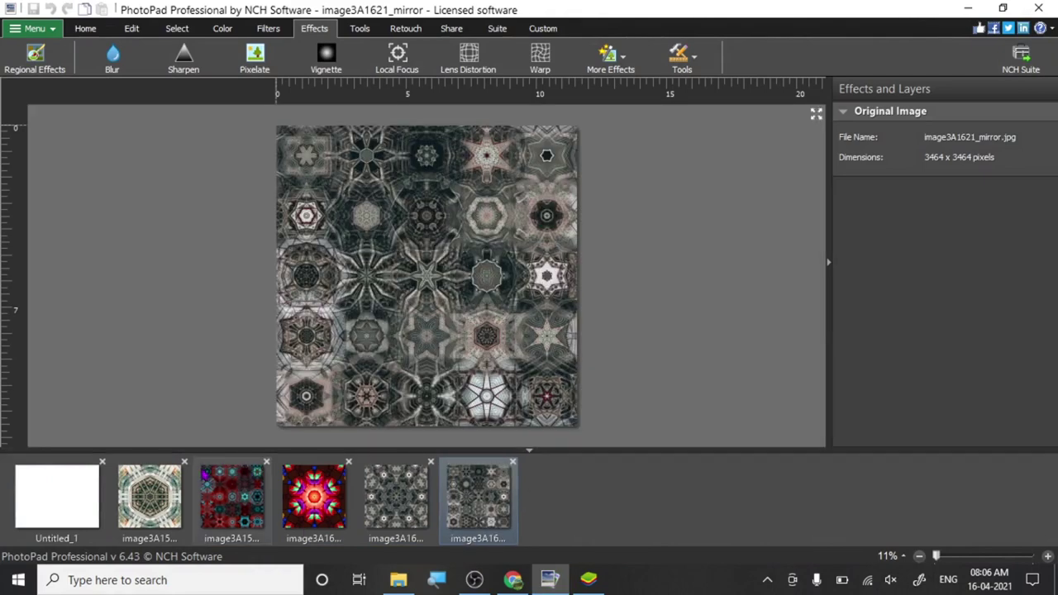
pyautogui.click(184, 461)
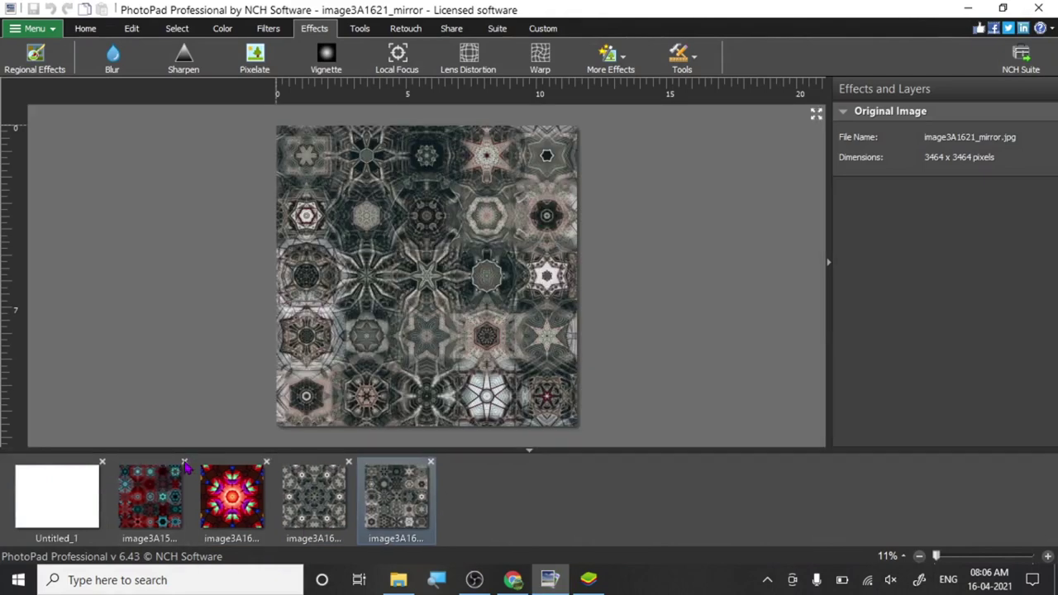
pyautogui.click(185, 463)
# Apply the Sharpen effect at an amount of 50 to image3A1621_mirror and image3A1621_mirror2.
pyautogui.click(184, 57)
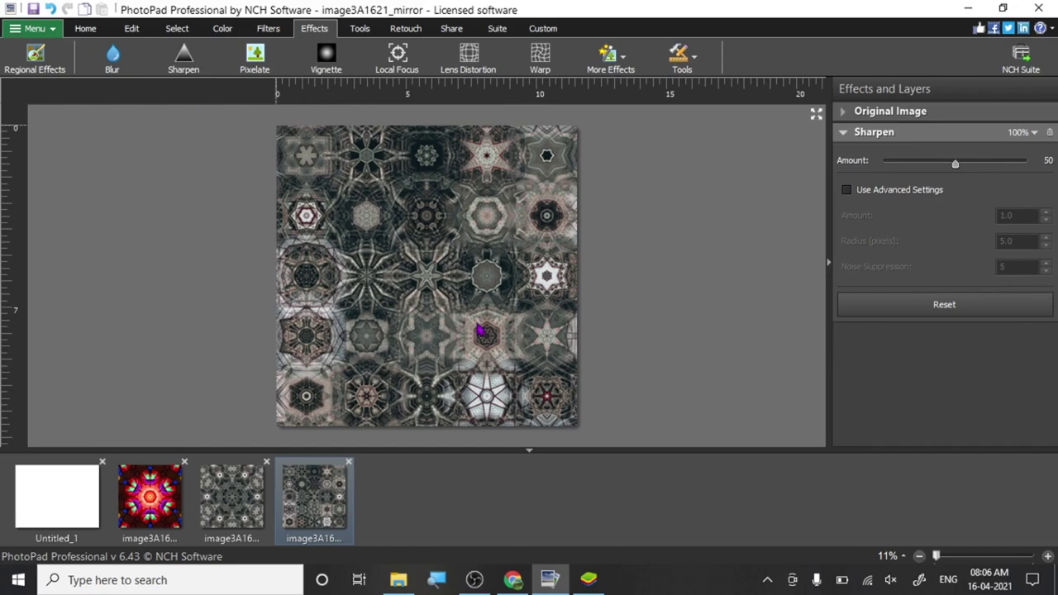
pyautogui.scroll(4, 479, 331)
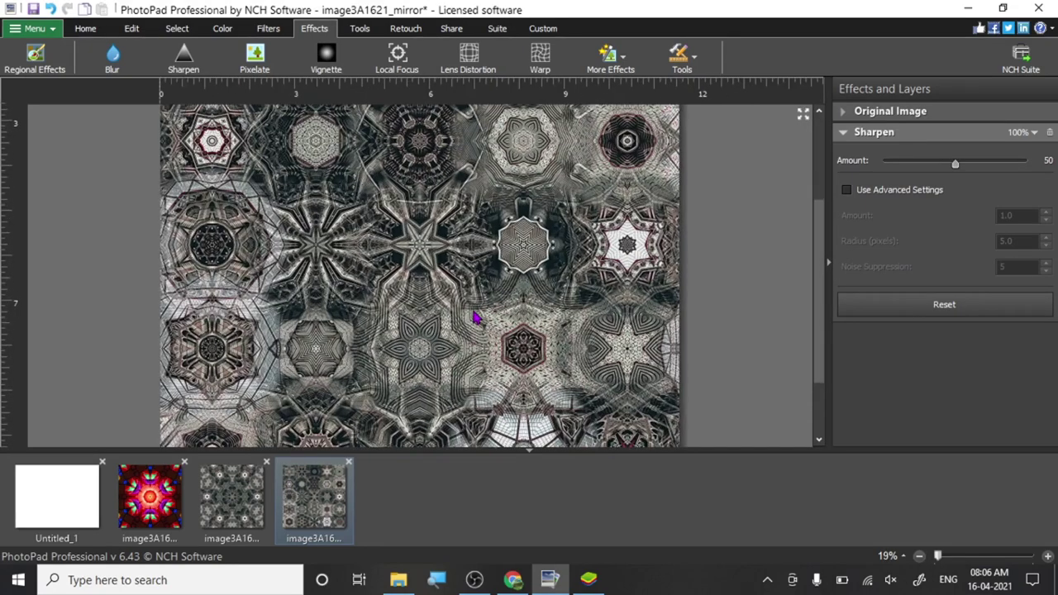
pyautogui.scroll(3, 474, 316)
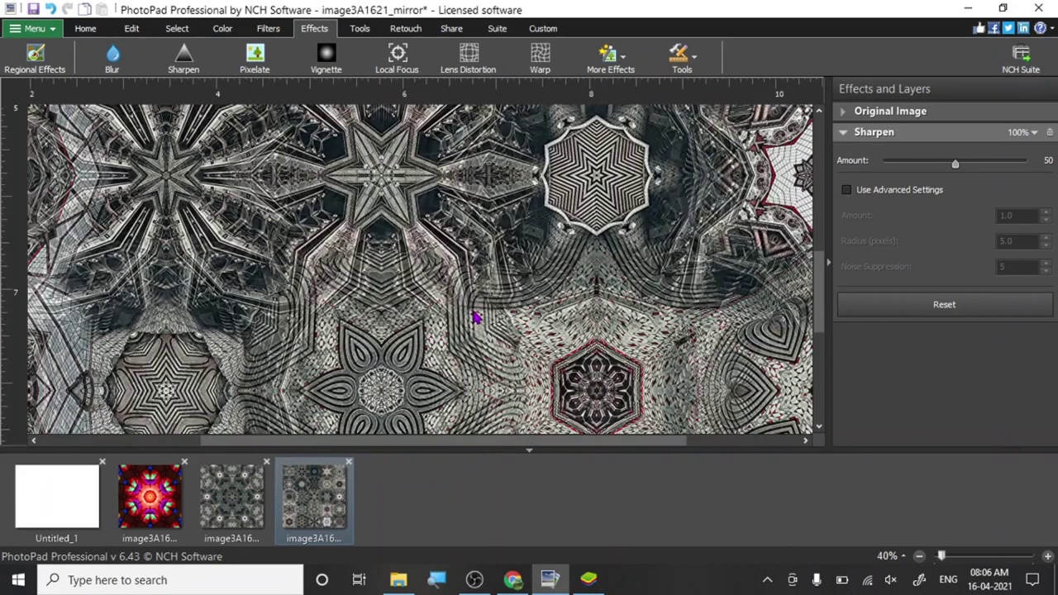
pyautogui.click(238, 510)
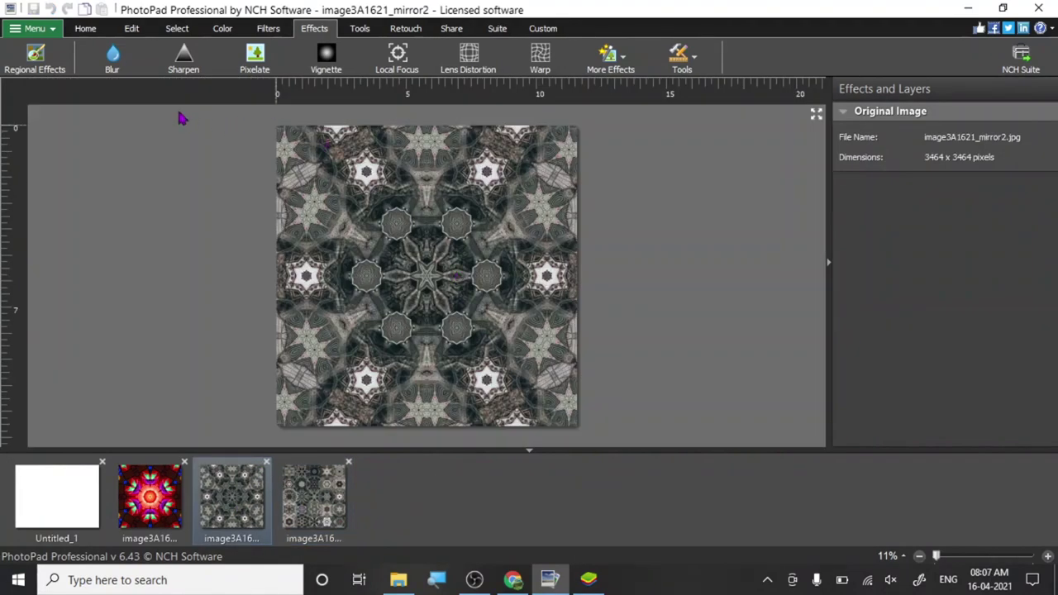
pyautogui.click(183, 59)
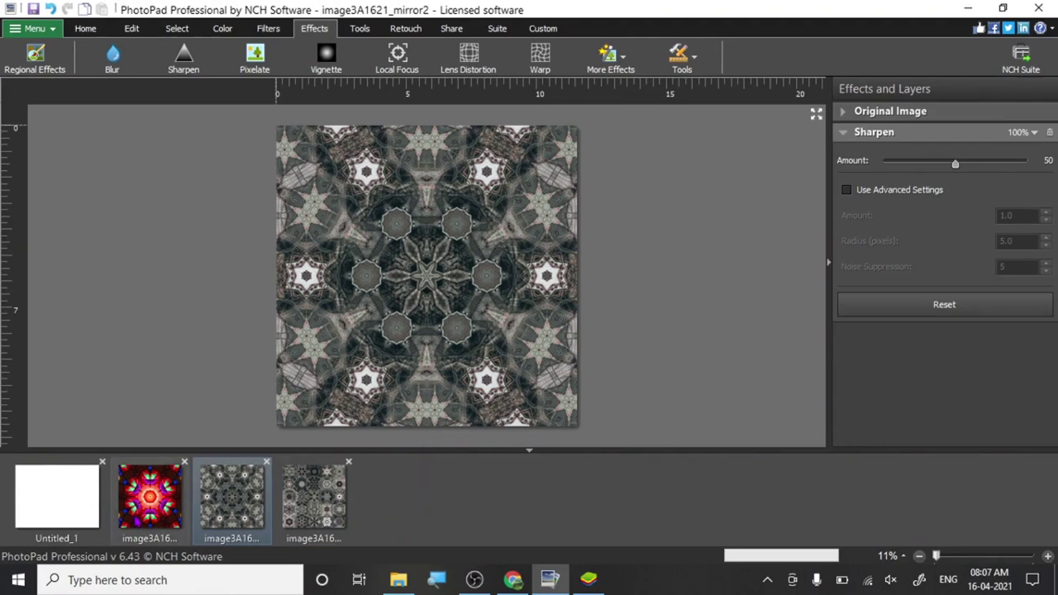
# Sharpen image3A1618_mirror2 at an amount of 50 and save it over the original JPEG.
pyautogui.hotkey('ctrl', 'z')
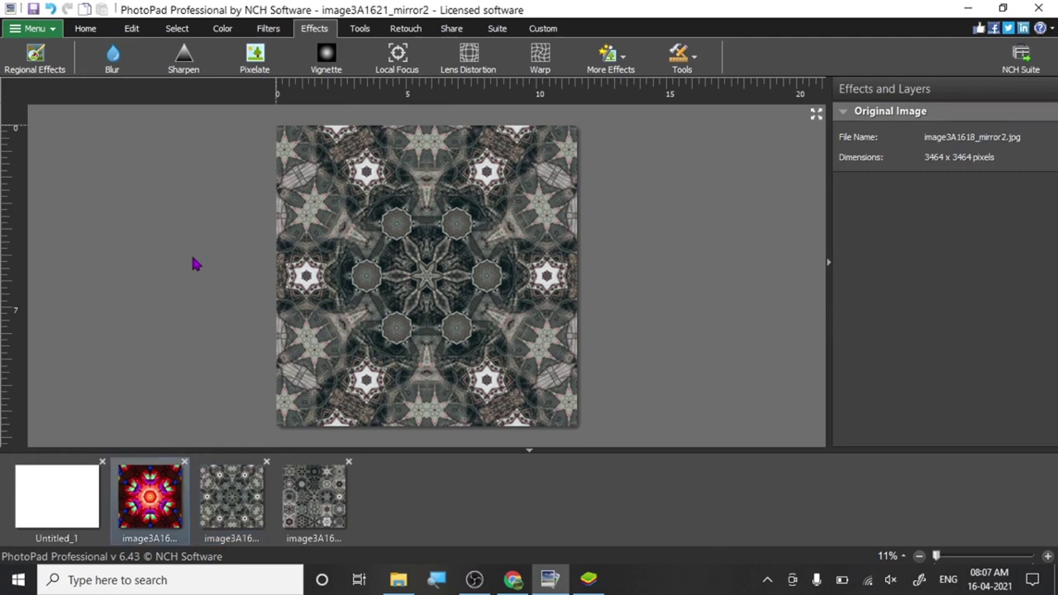
pyautogui.click(184, 60)
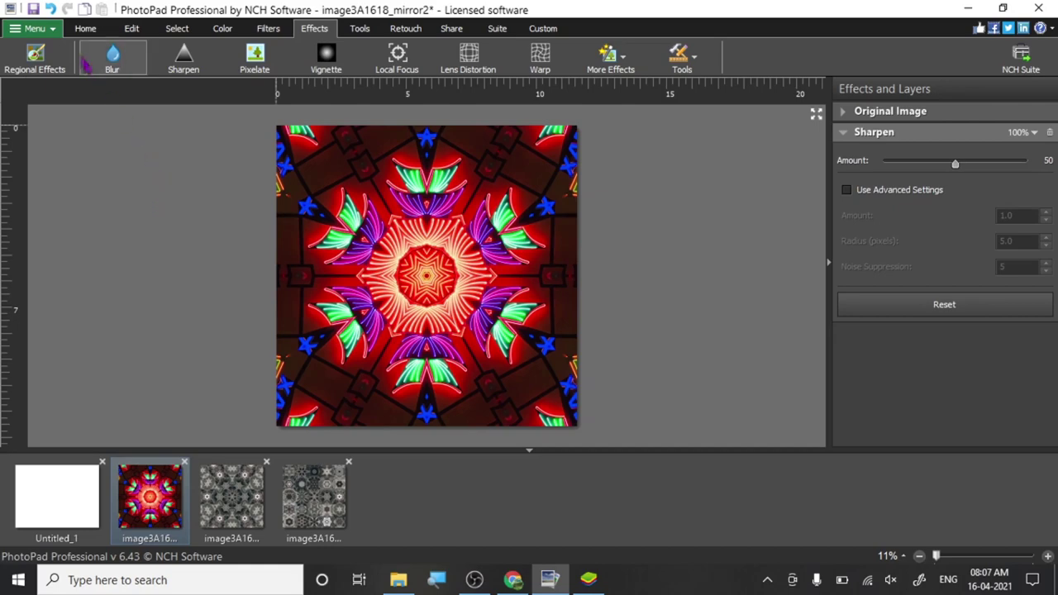
pyautogui.click(32, 10)
pyautogui.click(501, 296)
pyautogui.click(511, 312)
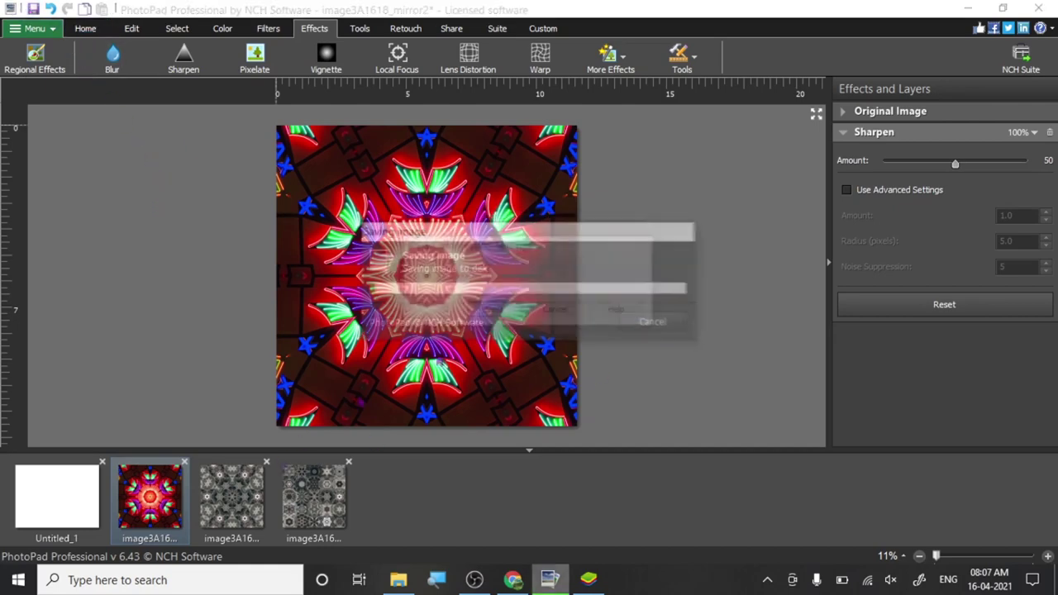
# Save the sharpened image3A1621_mirror2, overwriting the original file with high JPEG quality.
pyautogui.click(233, 493)
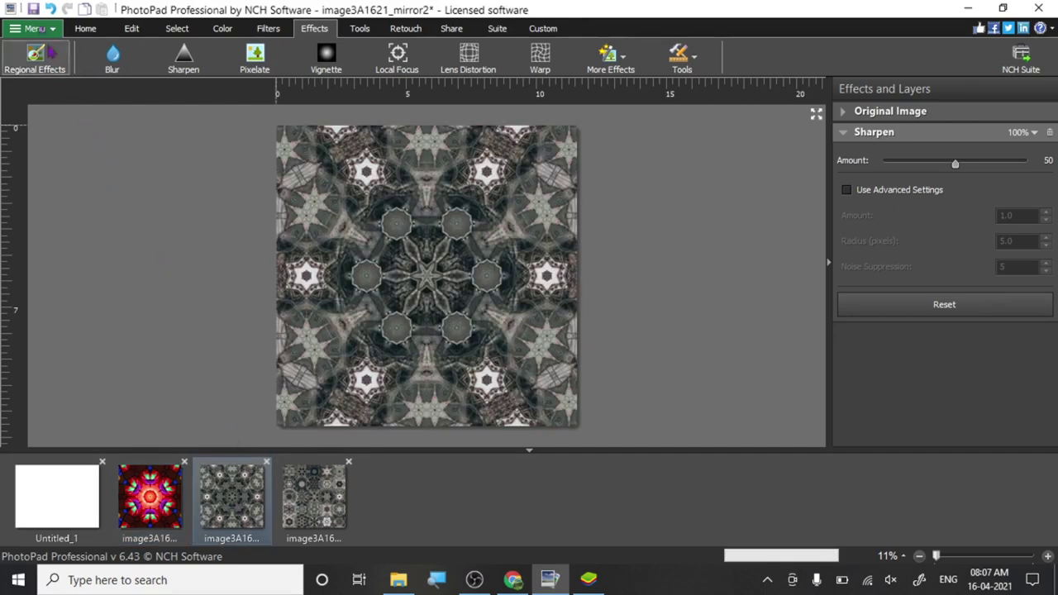
pyautogui.click(34, 10)
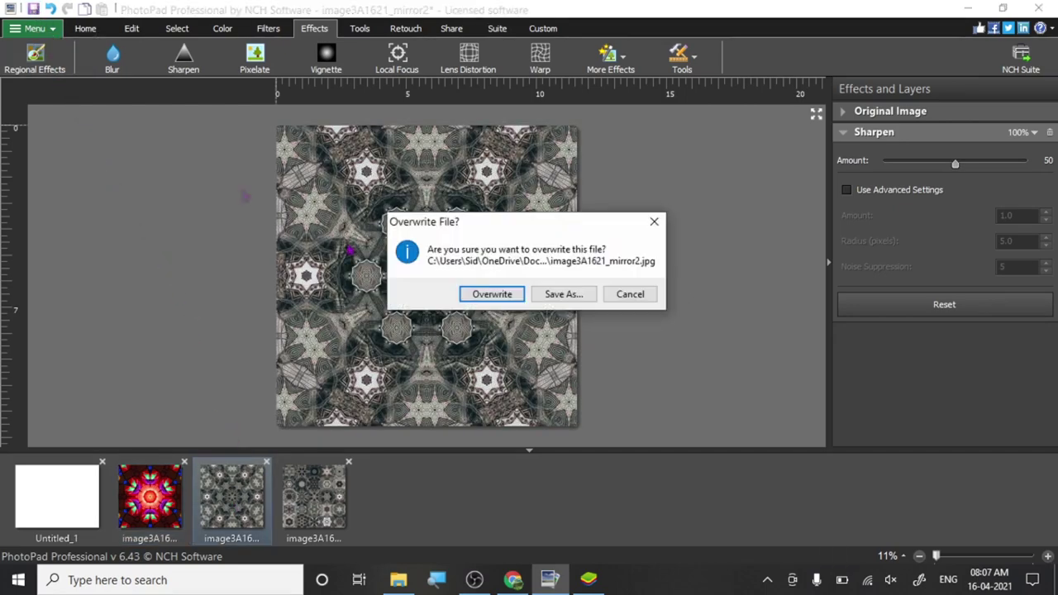
pyautogui.click(497, 298)
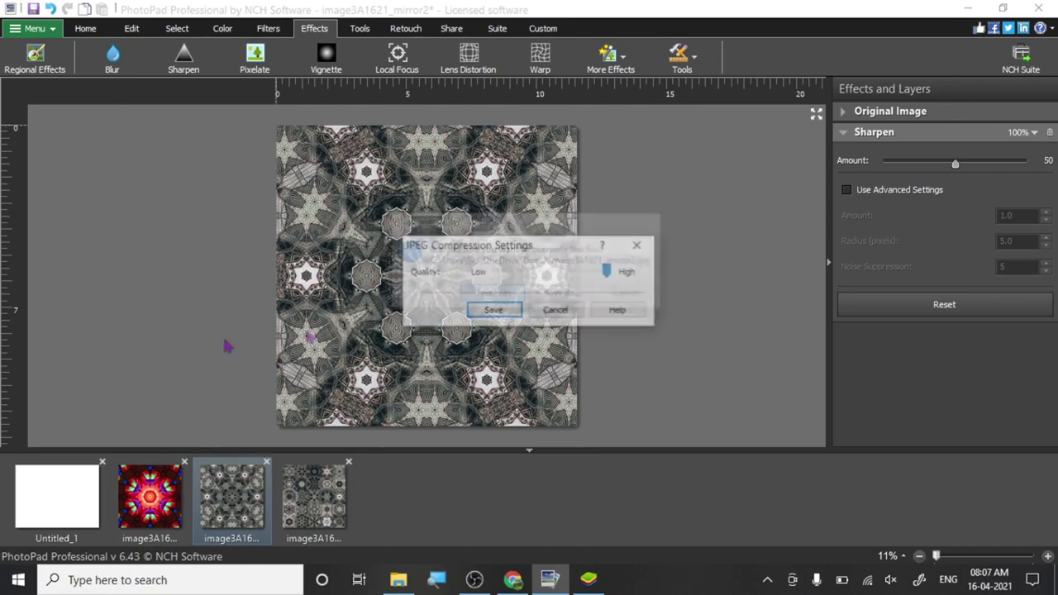
pyautogui.click(491, 310)
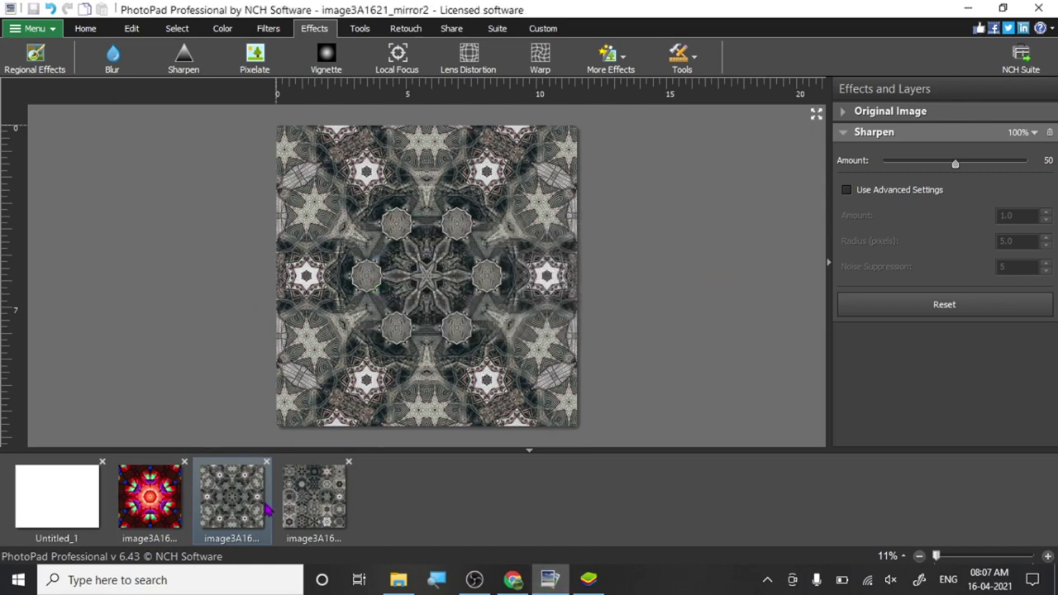
# Save the sharpened image3A1621_mirror over its original JPEG file.
pyautogui.click(296, 501)
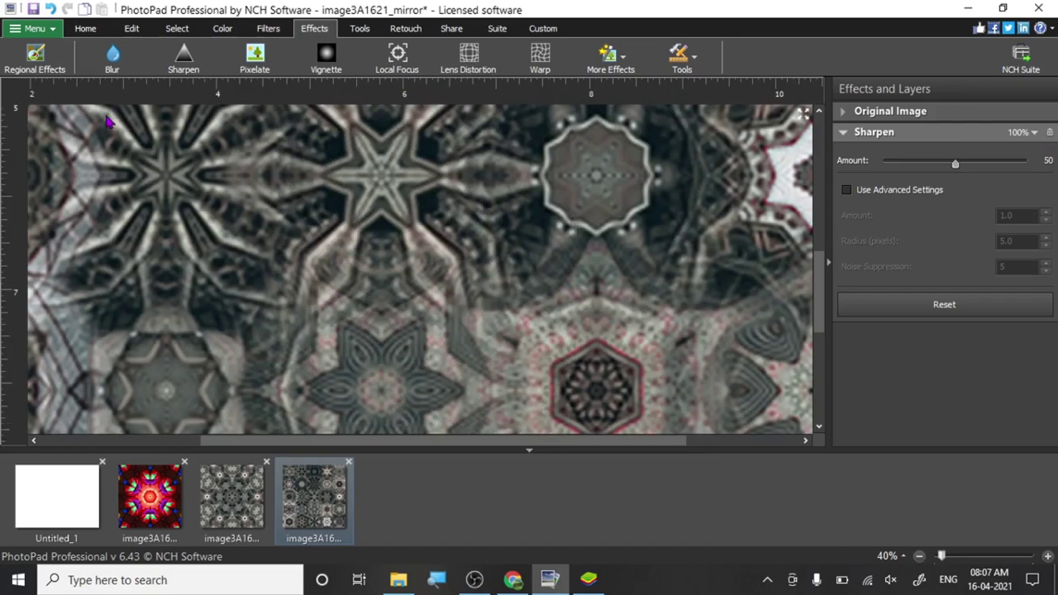
pyautogui.scroll(-3, 400, 308)
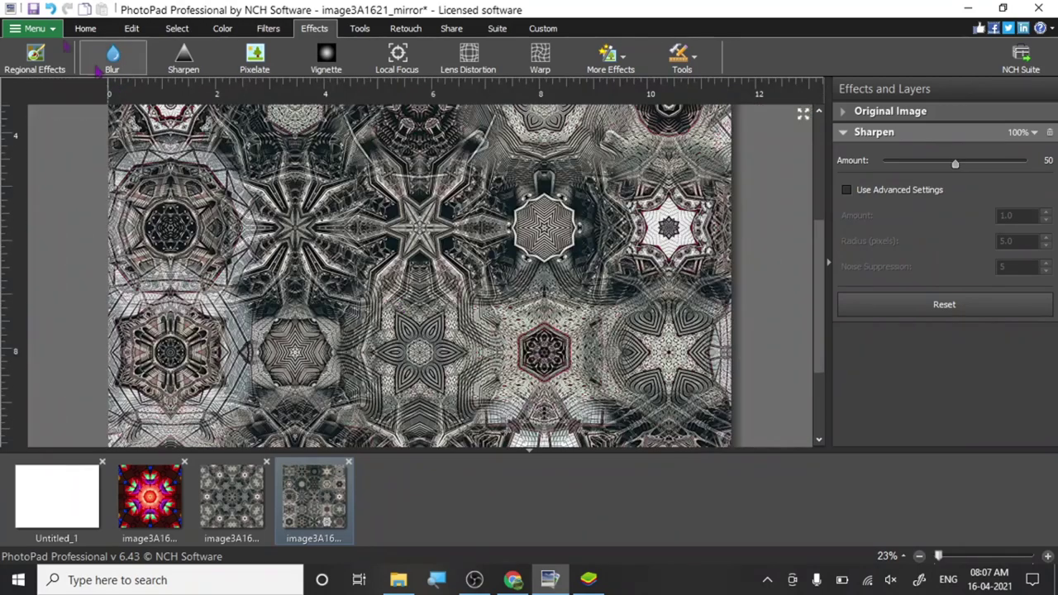
pyautogui.click(33, 9)
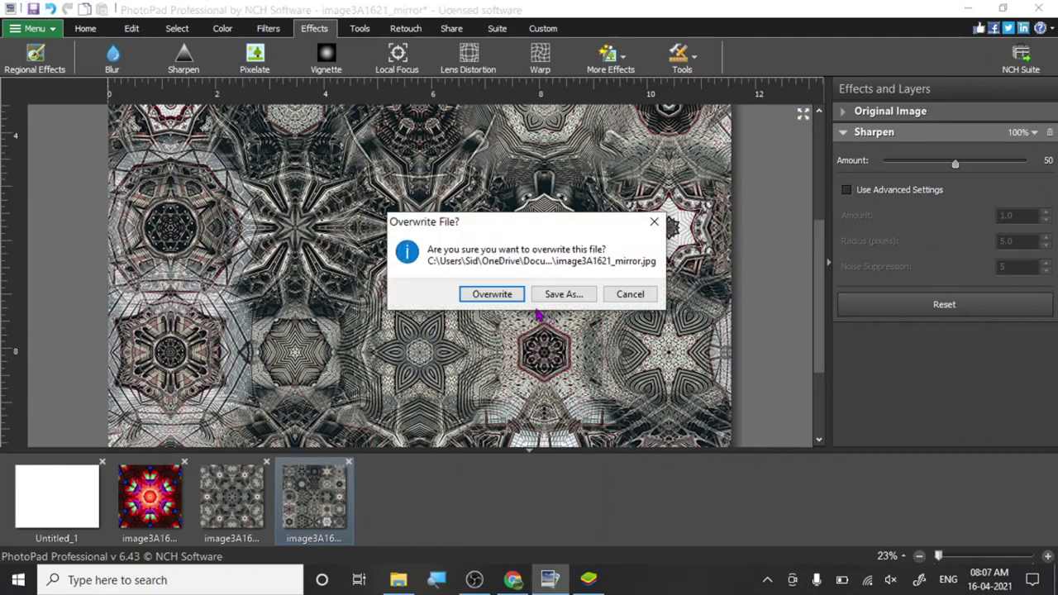
pyautogui.click(496, 294)
pyautogui.click(494, 311)
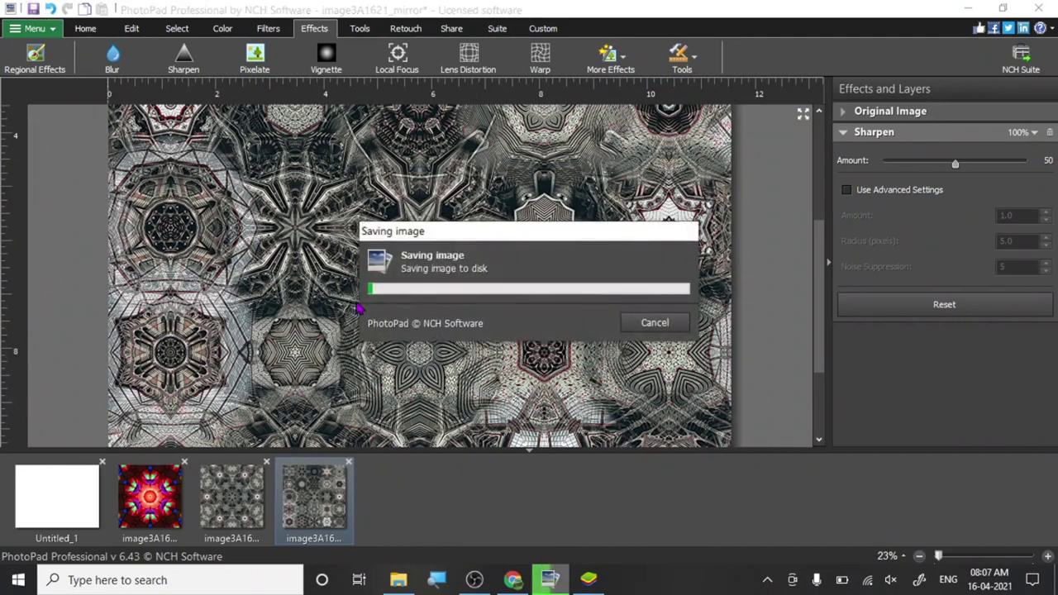
# Look over the three sharpened mirror images in the Documents folder.
pyautogui.moveTo(398, 579)
pyautogui.click(390, 529)
pyautogui.moveTo(1025, 353); pyautogui.dragTo(827, 202)
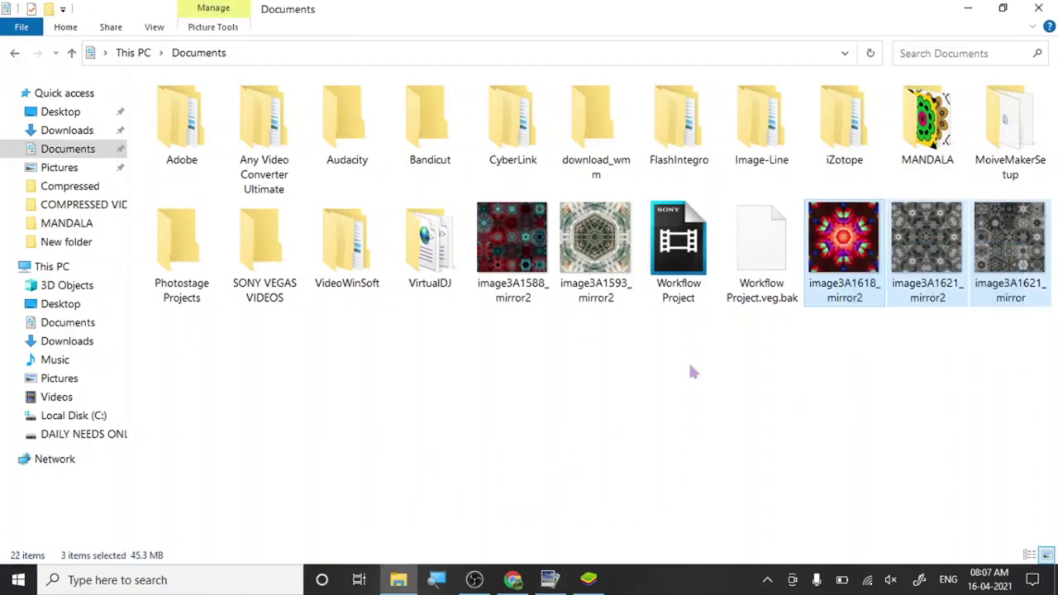
pyautogui.click(545, 463)
# In Chrome, open Copy settings for the blue mandala pattern work on Redbubble in a new tab.
pyautogui.moveTo(512, 579)
pyautogui.click(509, 507)
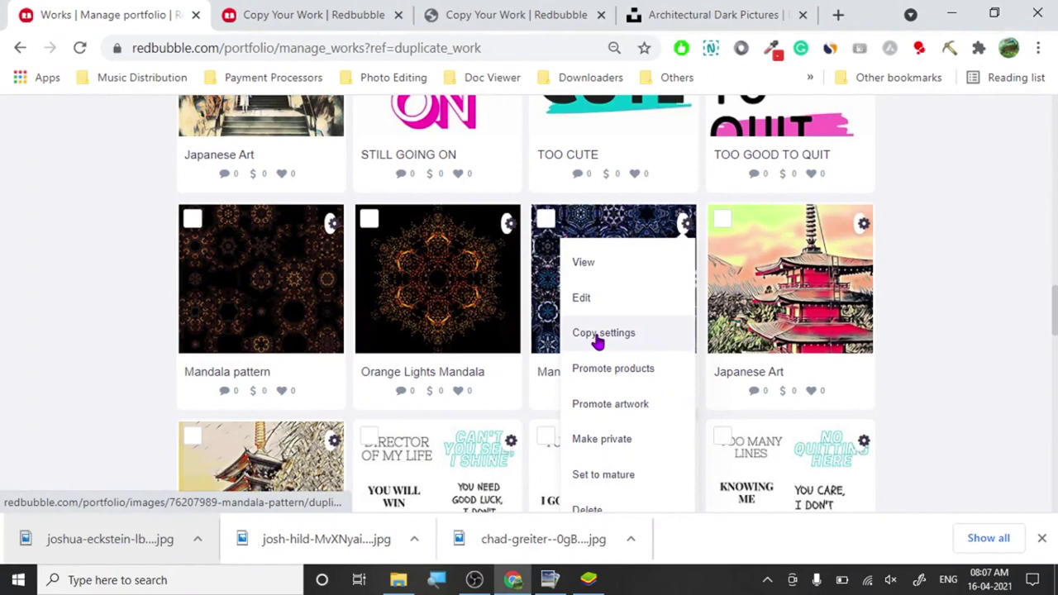
pyautogui.rightClick(597, 341)
pyautogui.click(650, 45)
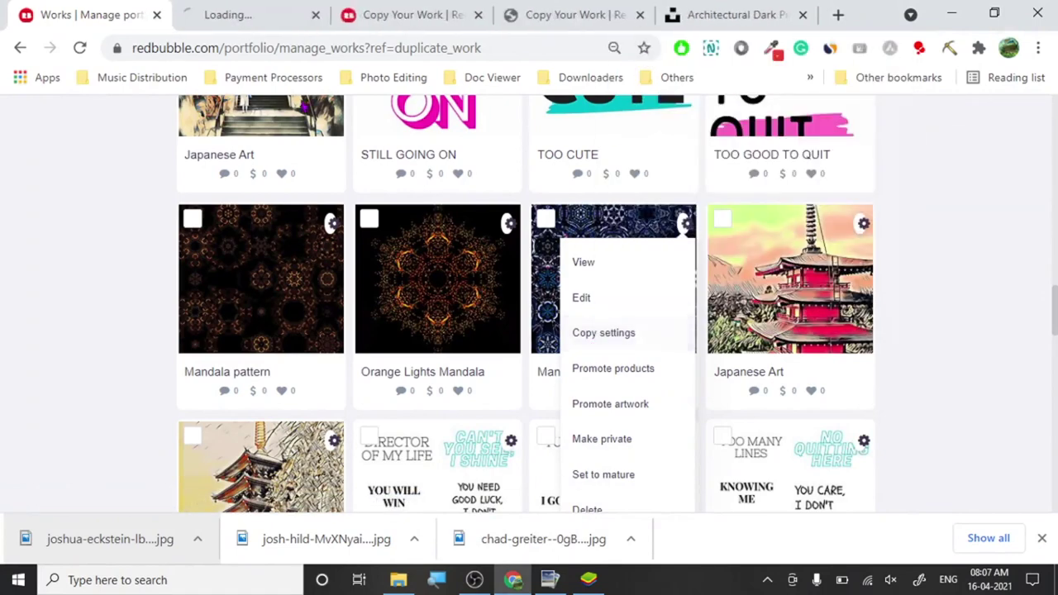
# Check the image upload progress and page loading across the open Copy Your Work tabs.
pyautogui.click(433, 14)
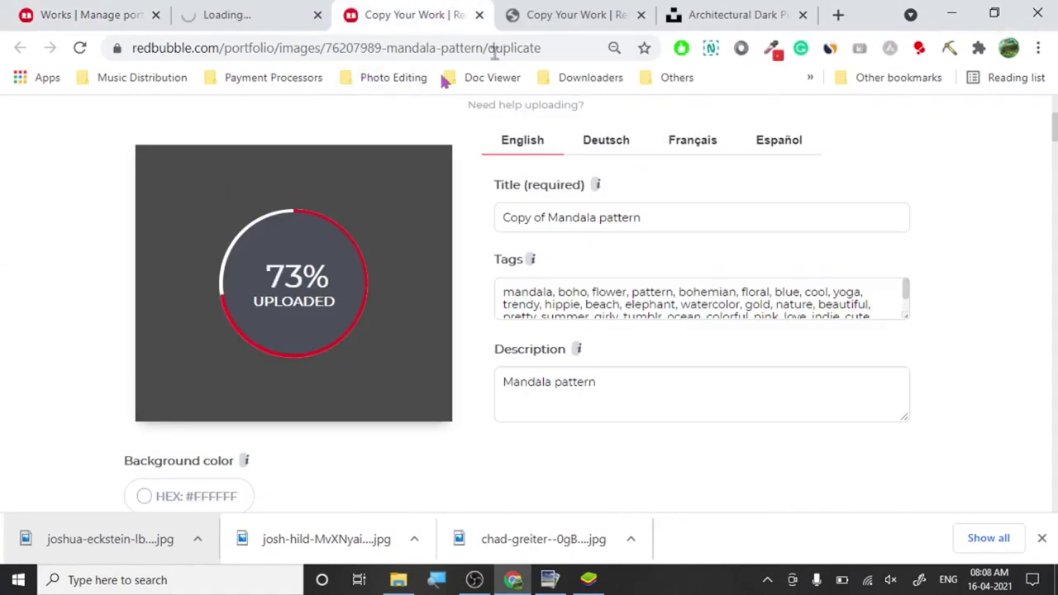
pyautogui.click(534, 14)
pyautogui.click(250, 14)
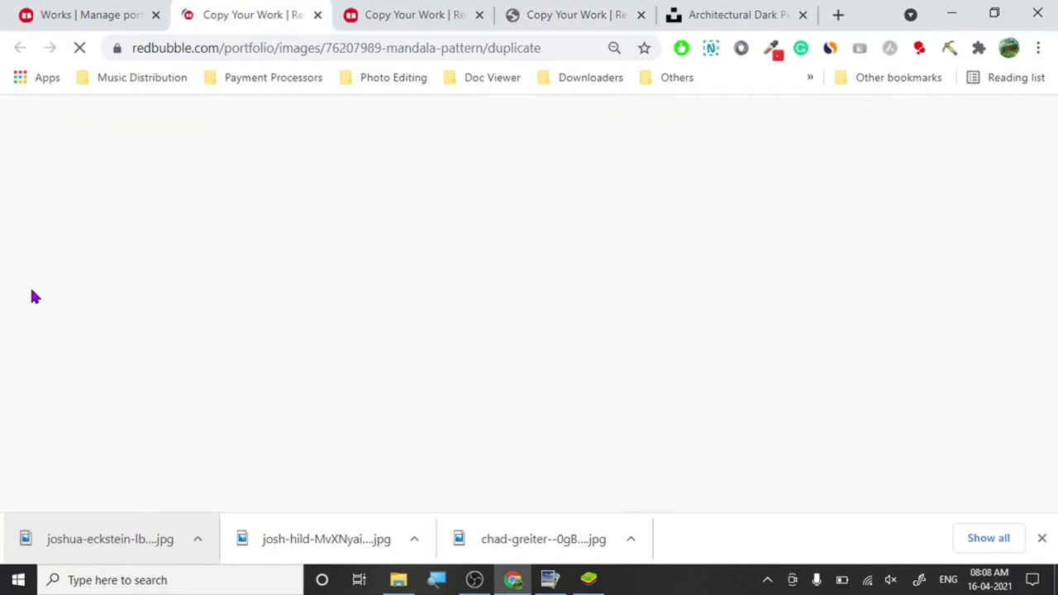
pyautogui.scroll(-3, 42, 361)
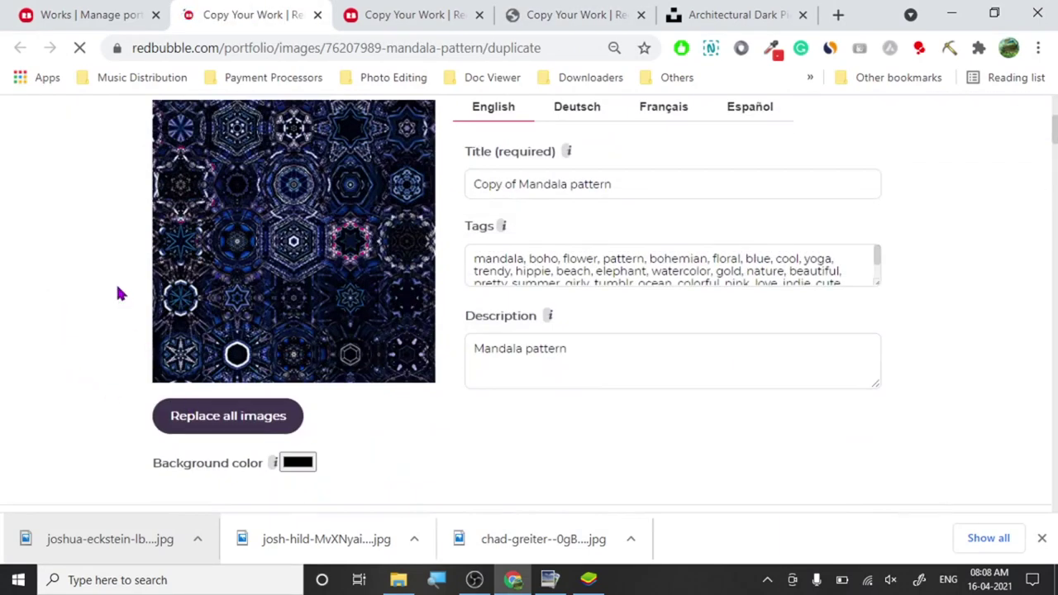
pyautogui.click(374, 14)
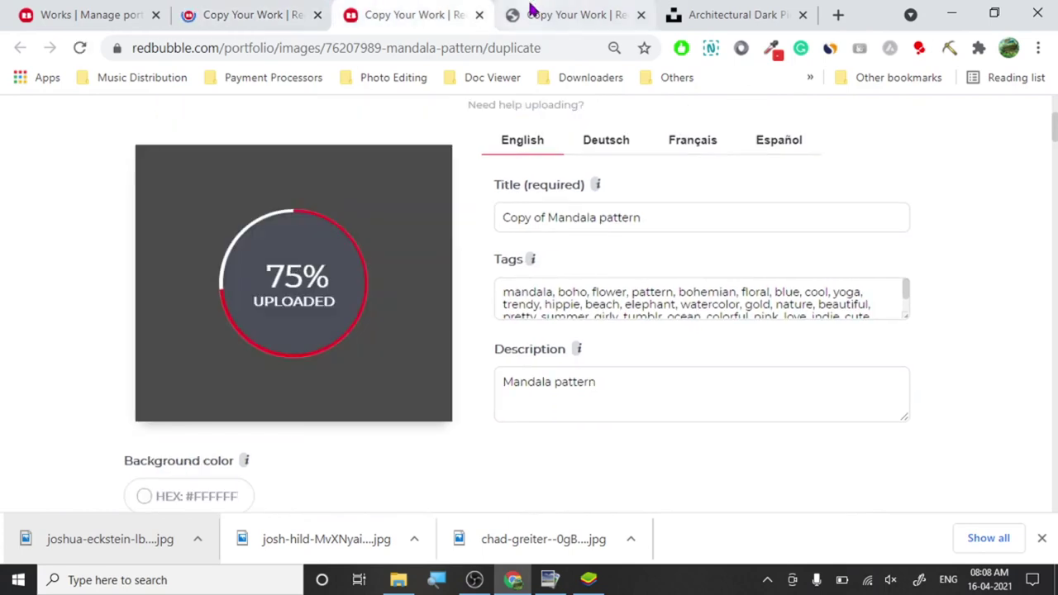
pyautogui.click(531, 10)
pyautogui.click(243, 12)
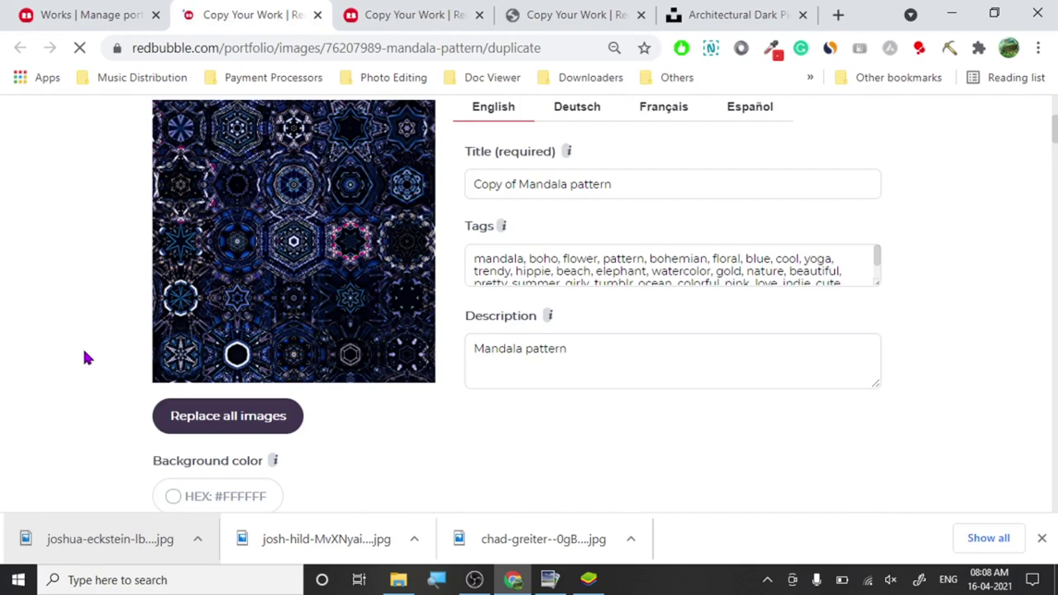
pyautogui.click(398, 579)
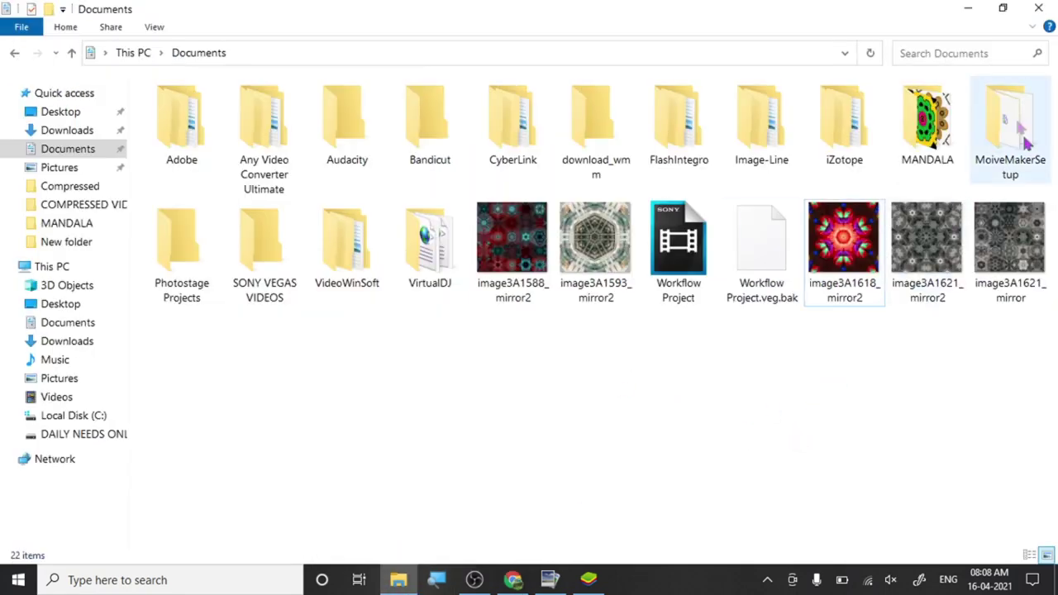
pyautogui.click(975, 8)
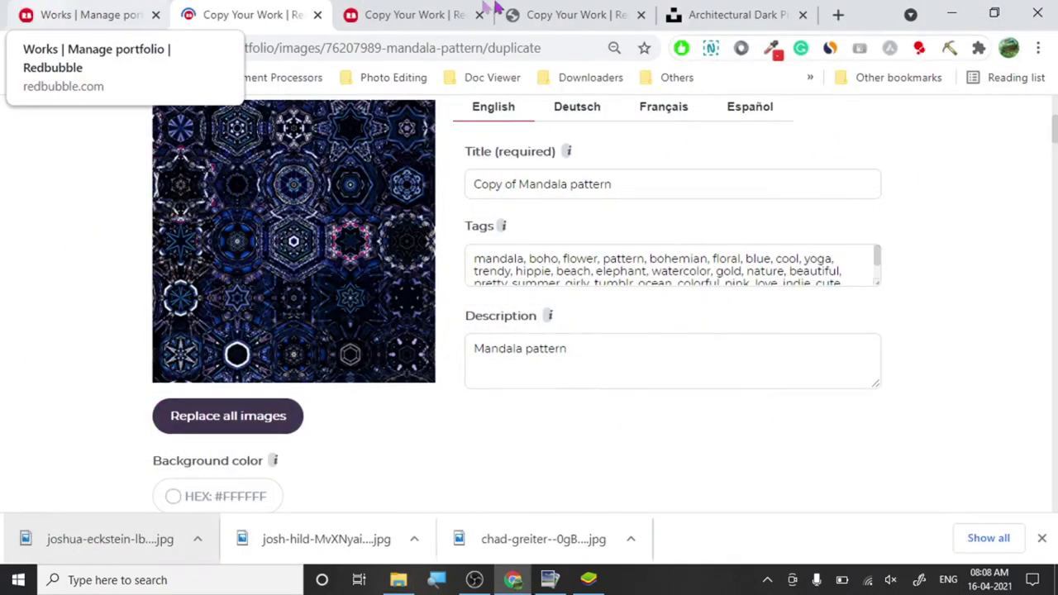
pyautogui.click(368, 12)
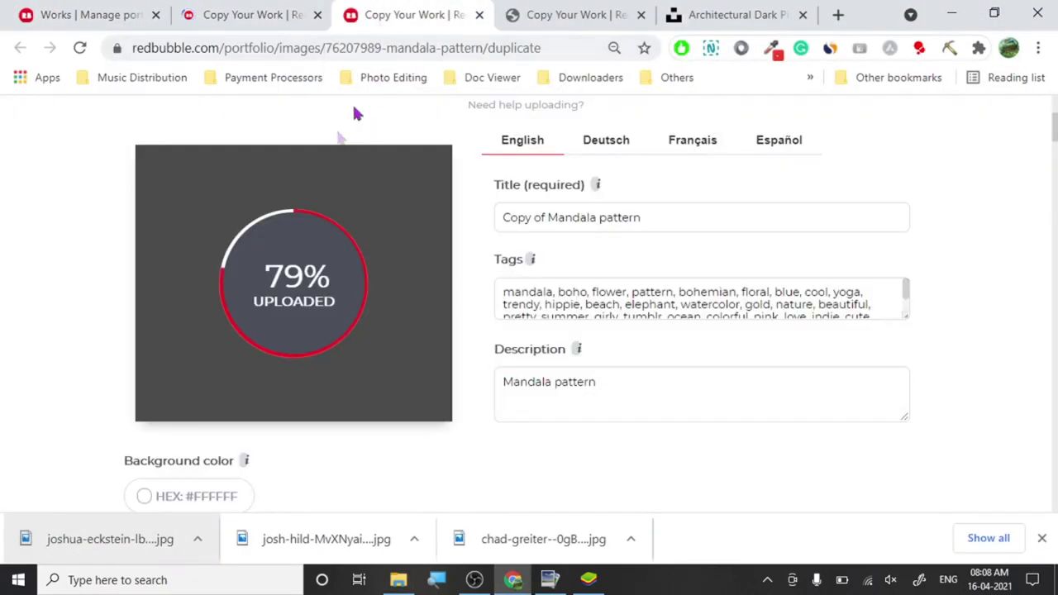
pyautogui.click(541, 11)
pyautogui.click(403, 52)
pyautogui.rightClick(403, 52)
pyautogui.click(447, 181)
pyautogui.click(273, 14)
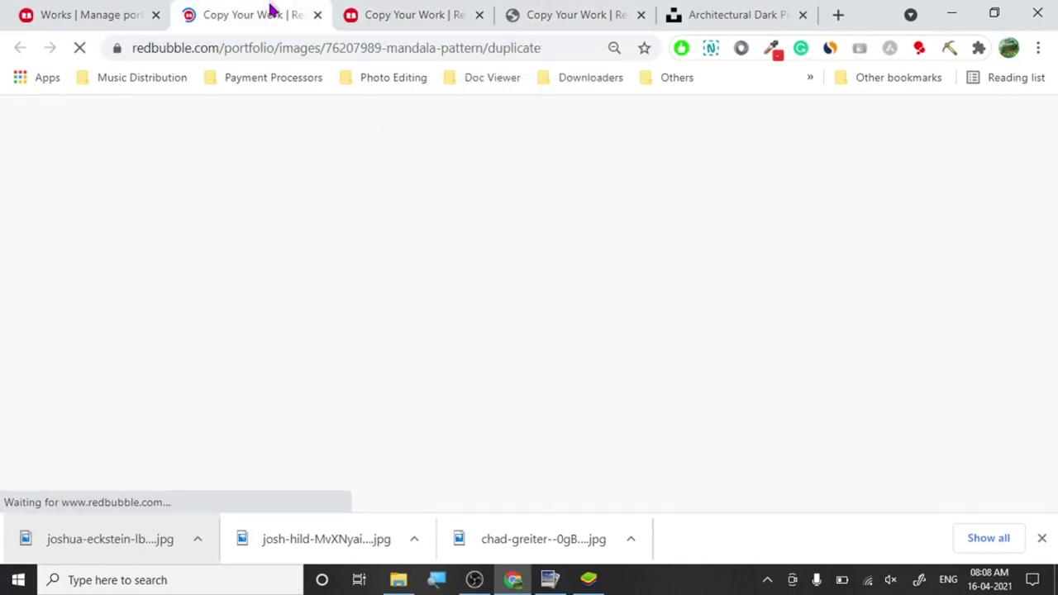
pyautogui.click(388, 19)
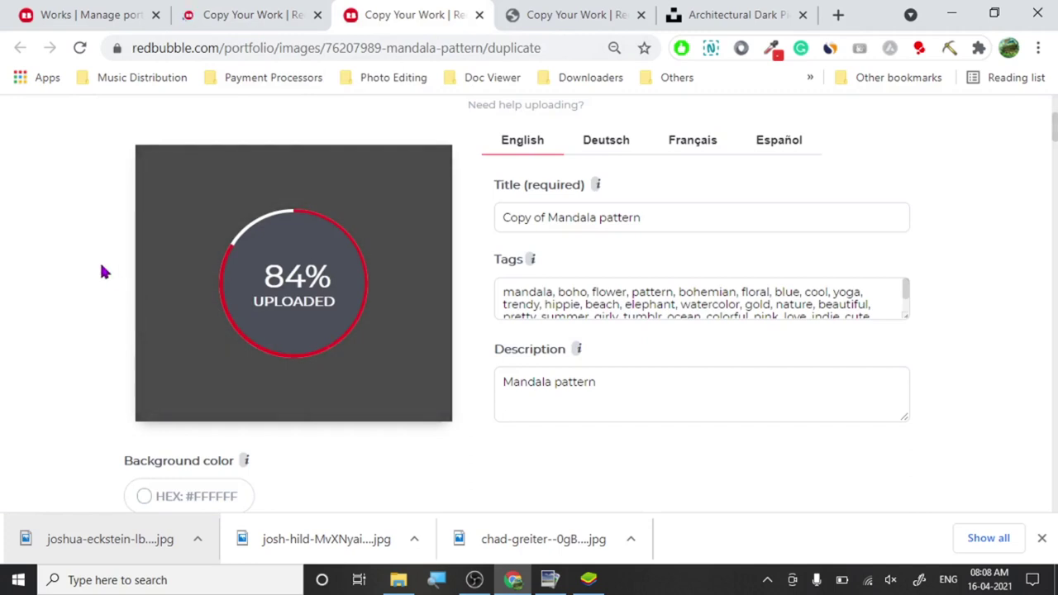
pyautogui.click(542, 9)
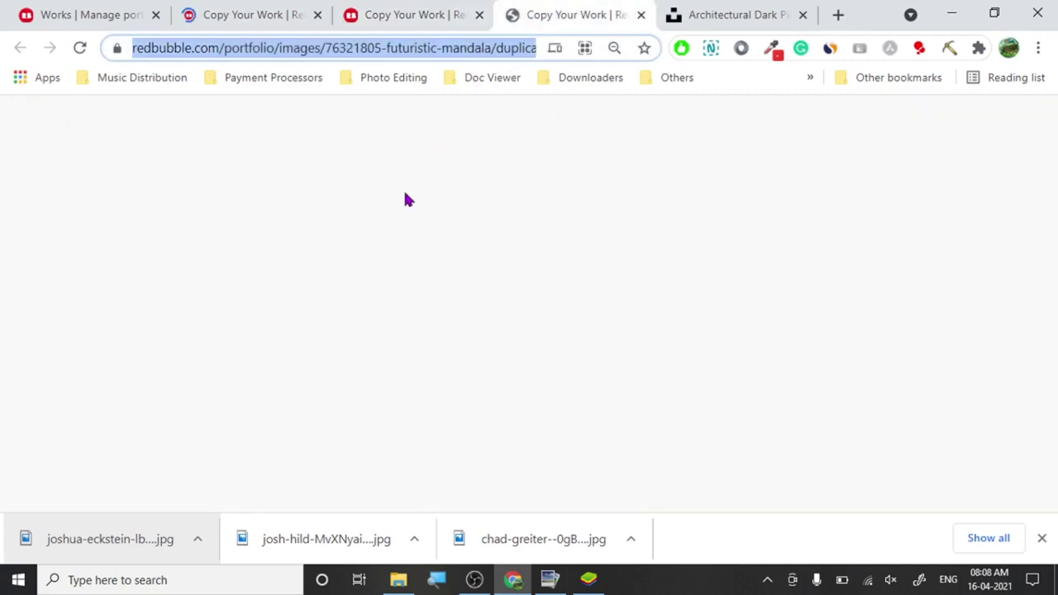
pyautogui.click(224, 49)
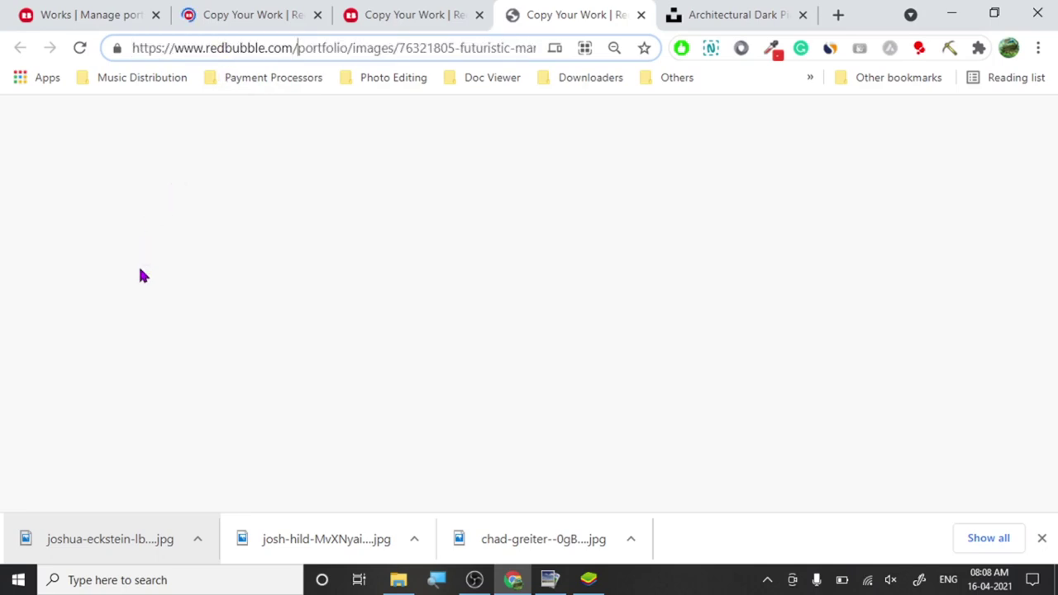
pyautogui.click(244, 12)
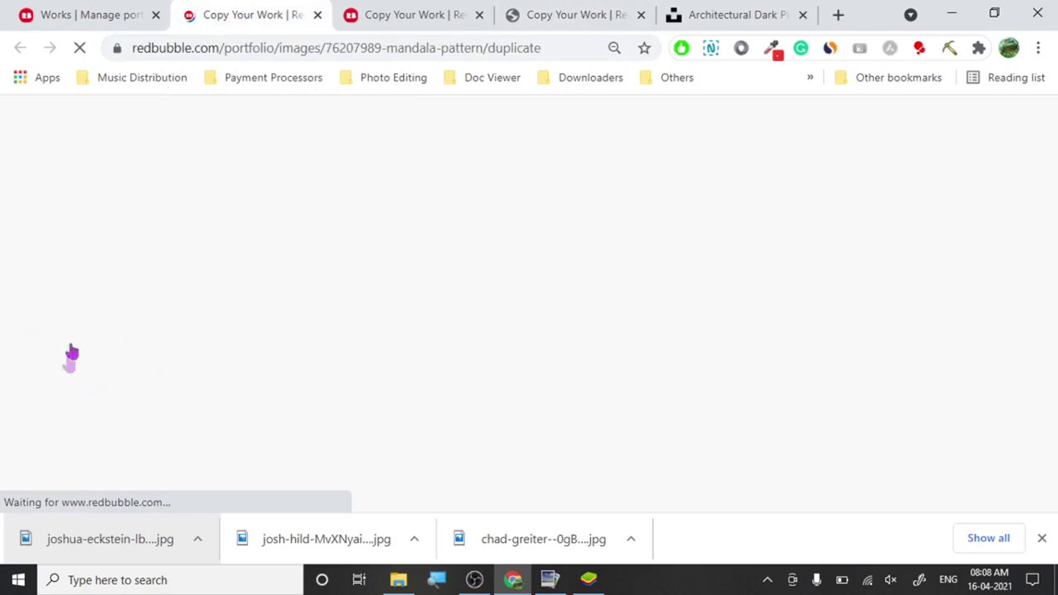
# Review the product previews of the Futuristic Mandala copy and confirm the right to sell products containing this artwork.
pyautogui.click(574, 17)
pyautogui.scroll(-10, 91, 213)
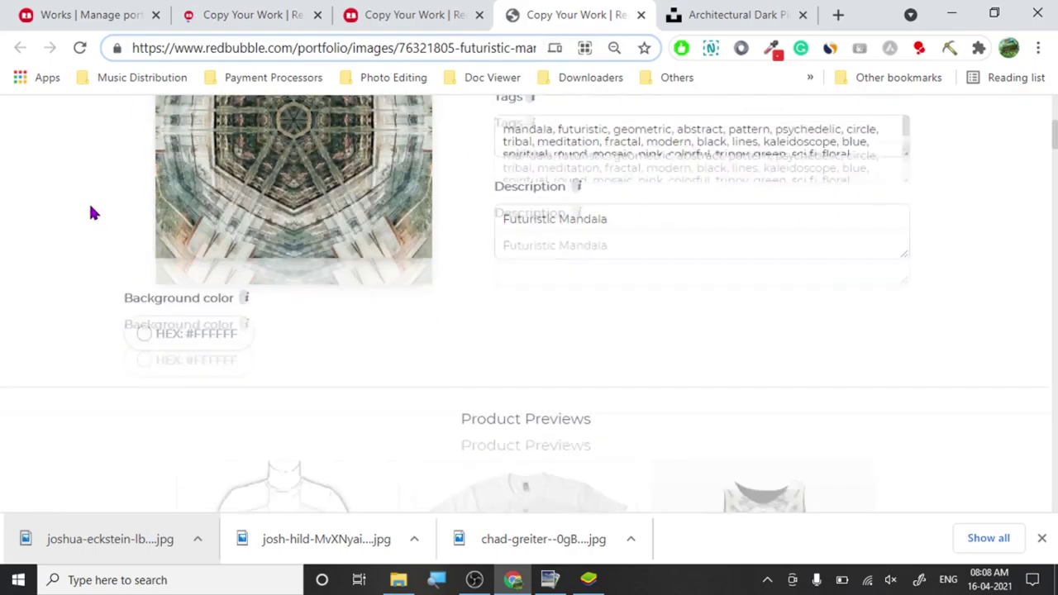
pyautogui.scroll(-7, 91, 213)
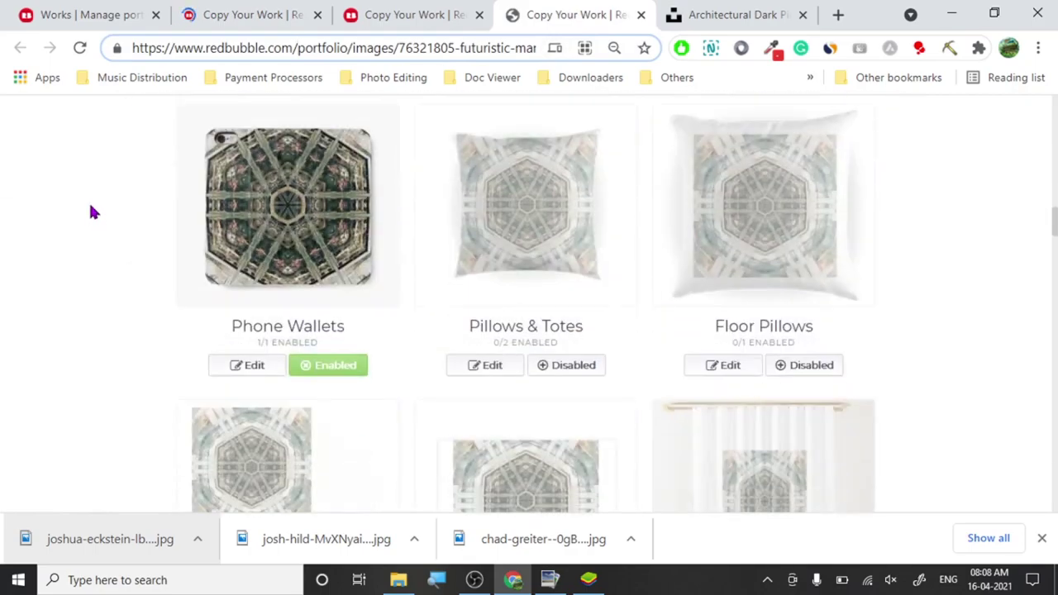
pyautogui.scroll(2, 91, 214)
pyautogui.scroll(-10, 91, 213)
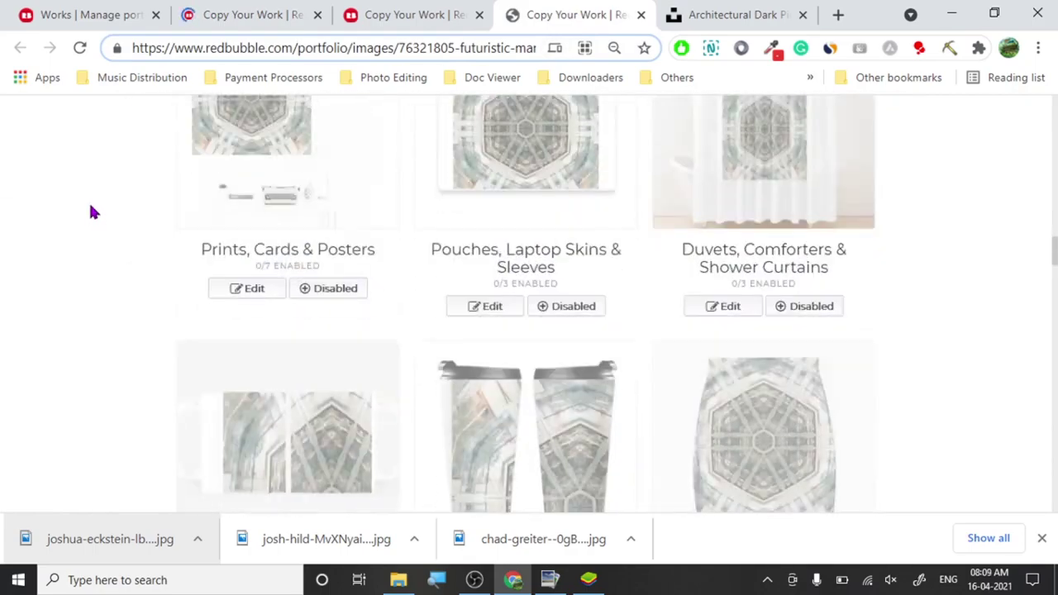
pyautogui.scroll(-12, 91, 214)
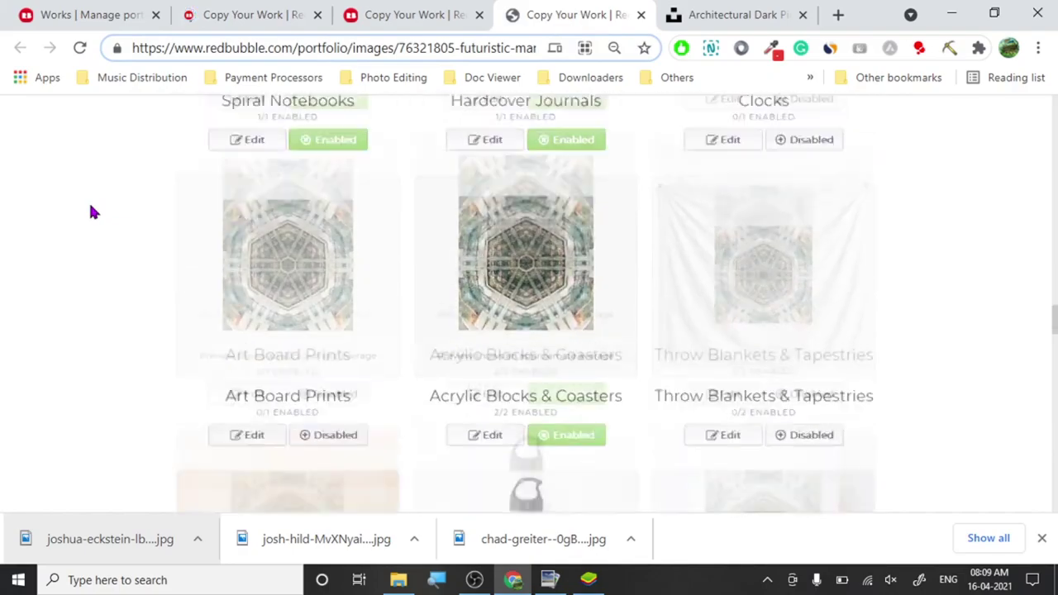
pyautogui.scroll(-10, 93, 213)
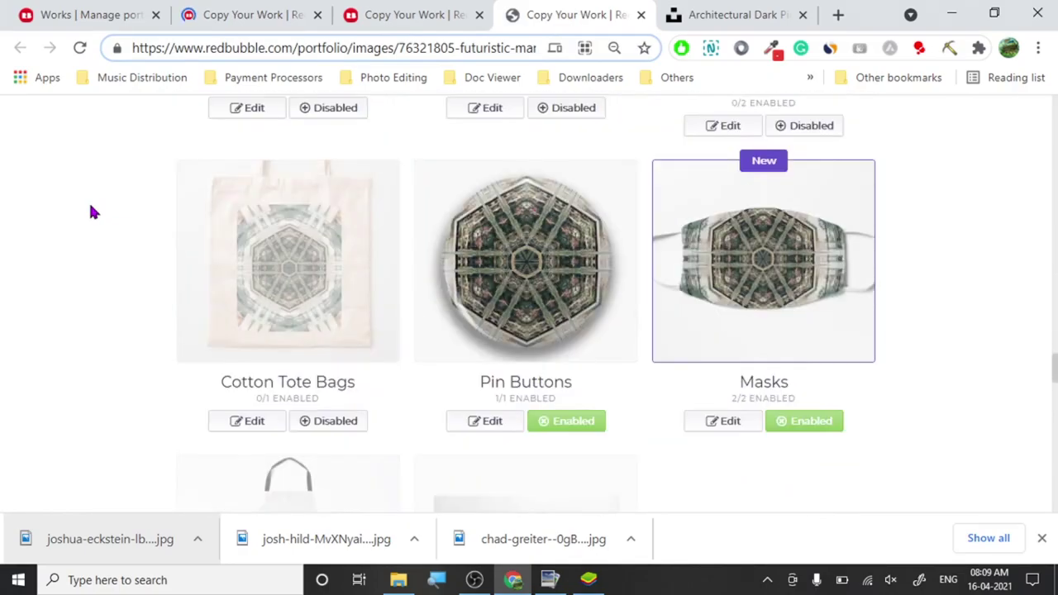
pyautogui.scroll(-10, 92, 213)
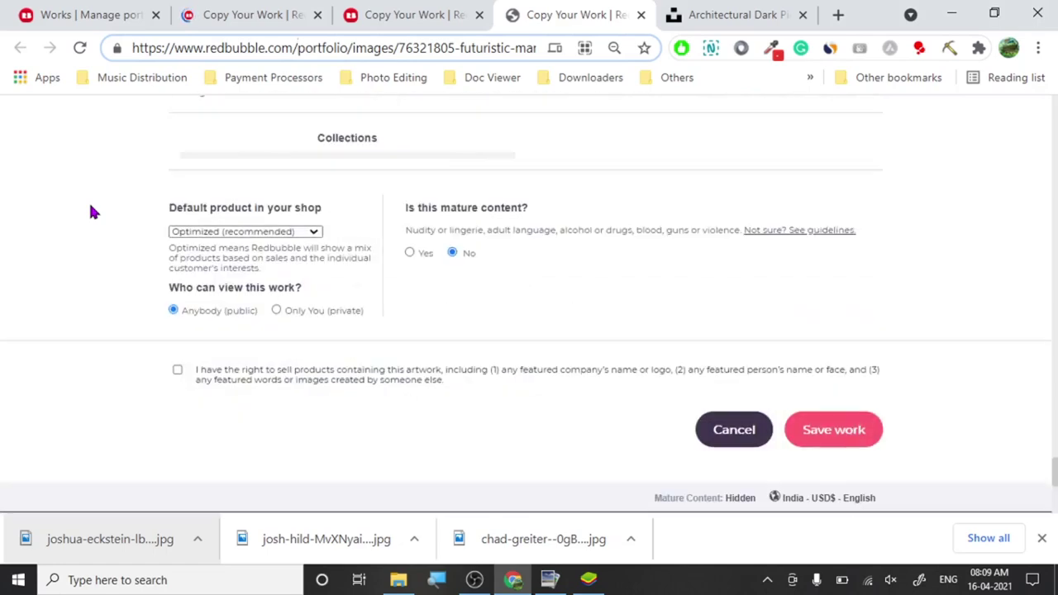
pyautogui.click(177, 278)
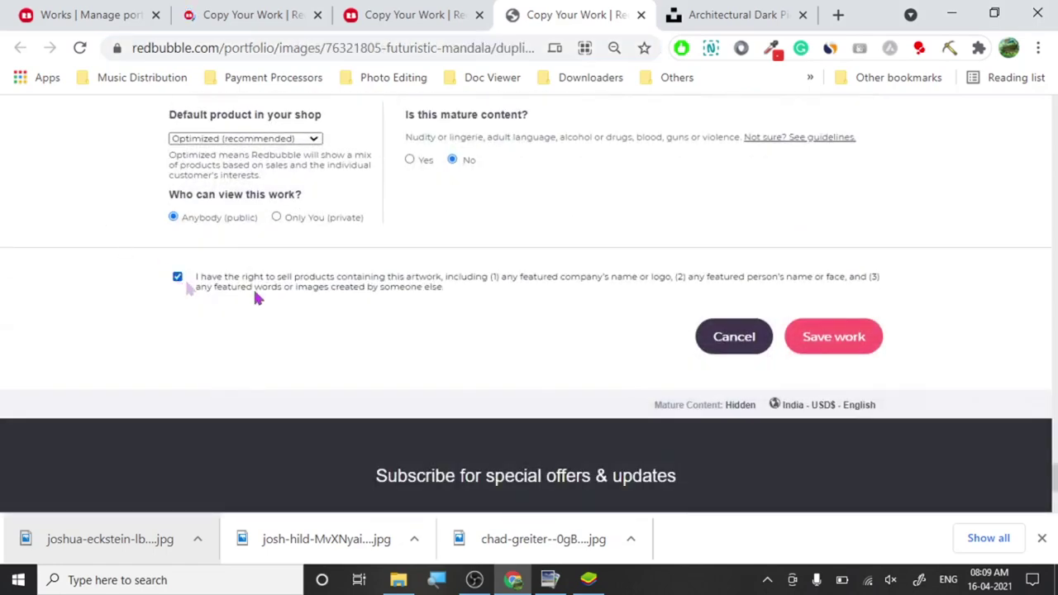
# Change the title of the Futuristic Mandala copy to "Mandala Design".
pyautogui.moveTo(1055, 486); pyautogui.dragTo(1044, 122)
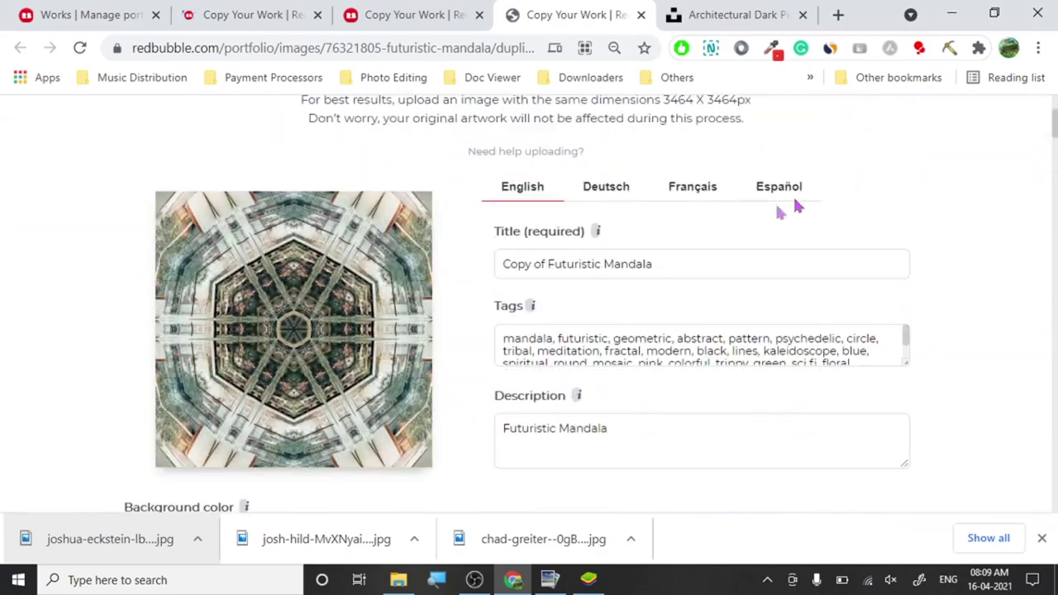
pyautogui.click(553, 264)
pyautogui.press('BackSpace')
pyautogui.press('BackSpace')
pyautogui.press('BackSpace')
pyautogui.press('BackSpace')
pyautogui.press('BackSpace')
pyautogui.press('BackSpace')
pyautogui.press('BackSpace')
pyautogui.press('BackSpace')
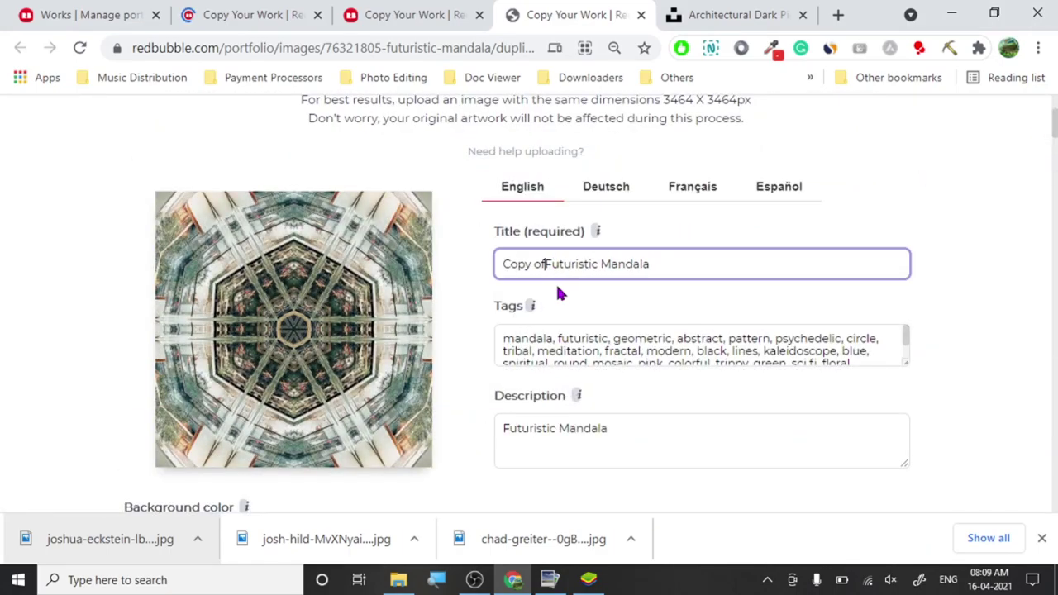
pyautogui.doubleClick(536, 265)
pyautogui.press('BackSpace')
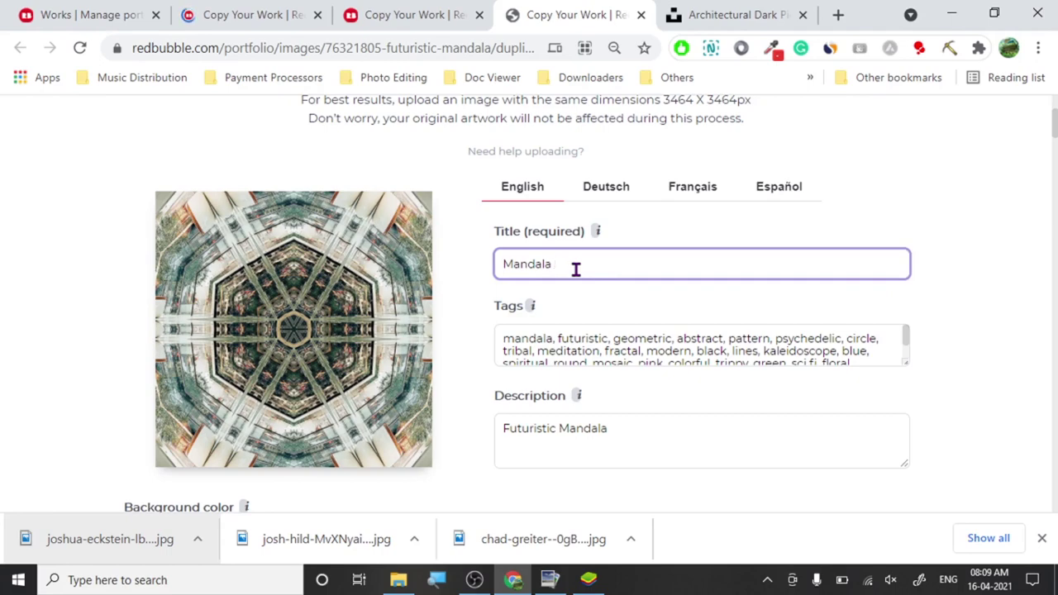
# Copy the title "Mandala Design" and replace the description text with it.
pyautogui.hotkey('ctrl', 'a')
pyautogui.hotkey('ctrl', 'c')
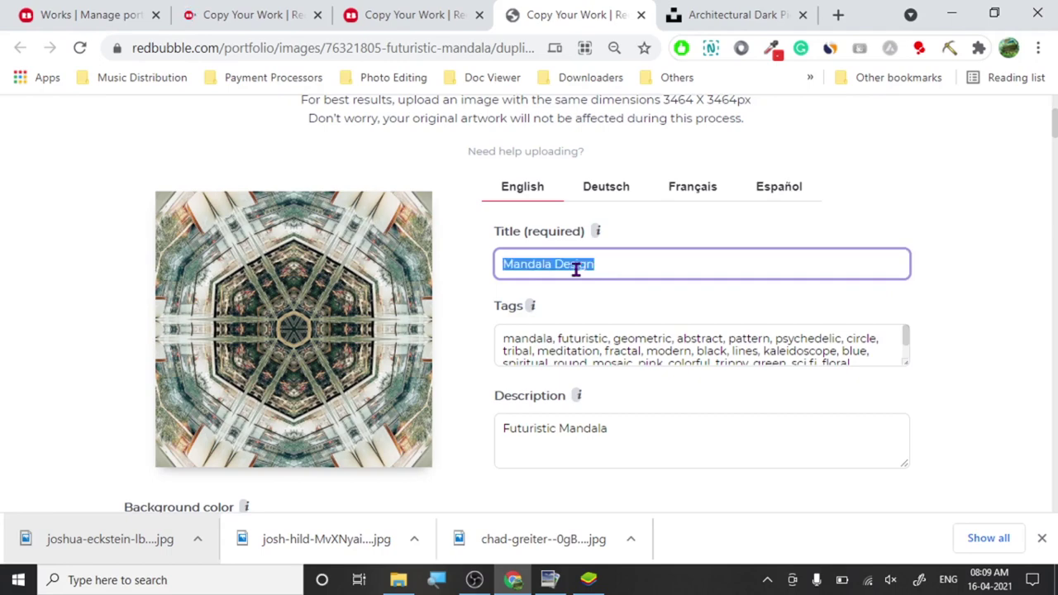
pyautogui.click(569, 428)
pyautogui.hotkey('ctrl', 'a')
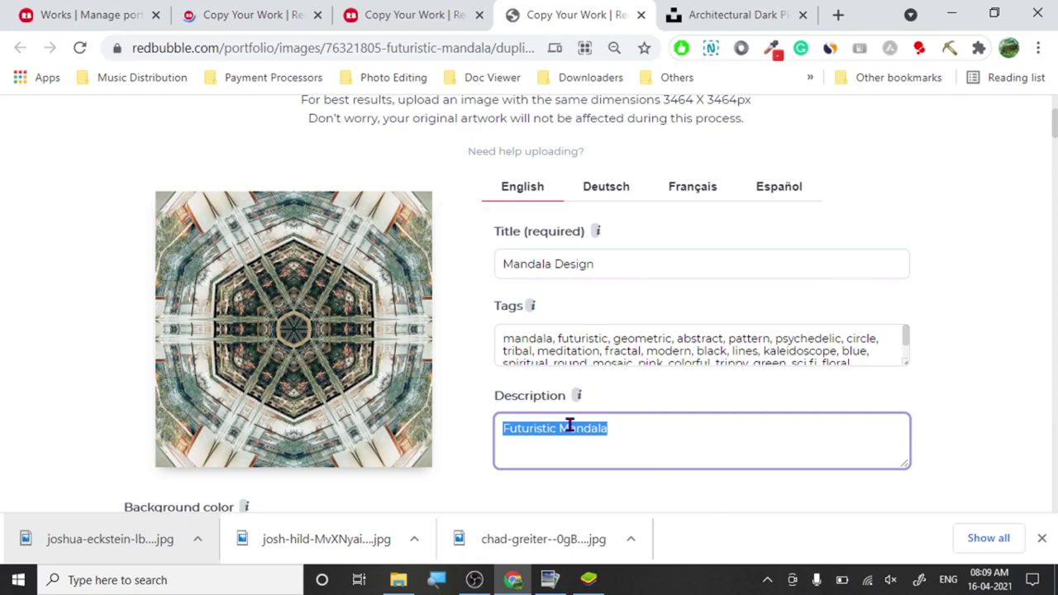
pyautogui.hotkey('ctrl', 'v')
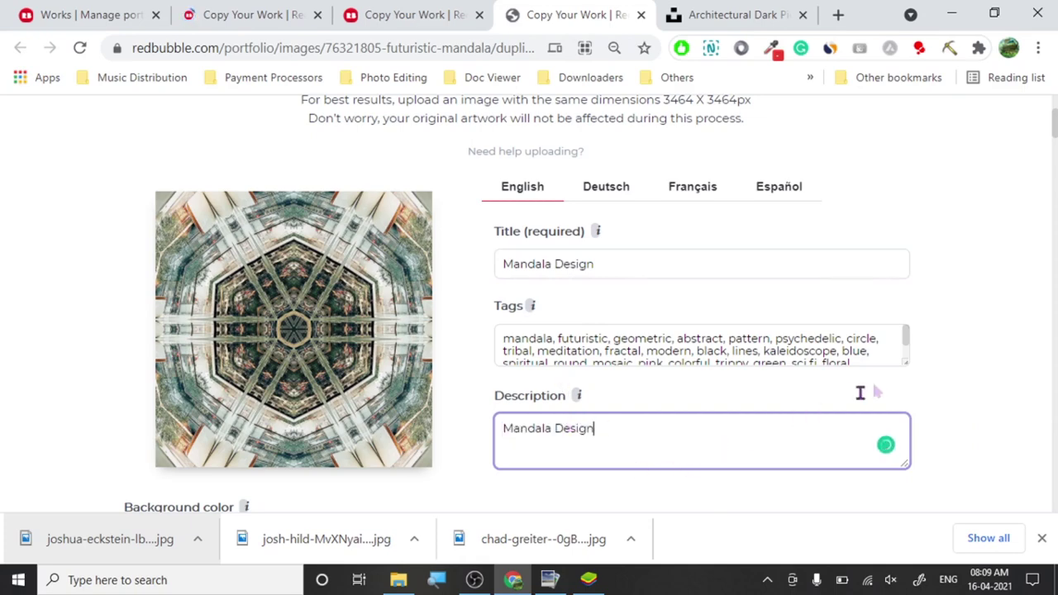
# Look over the product previews and save the Mandala Design work.
pyautogui.click(1009, 368)
pyautogui.moveTo(1055, 124); pyautogui.dragTo(1055, 140)
pyautogui.scroll(-10, 1055, 240)
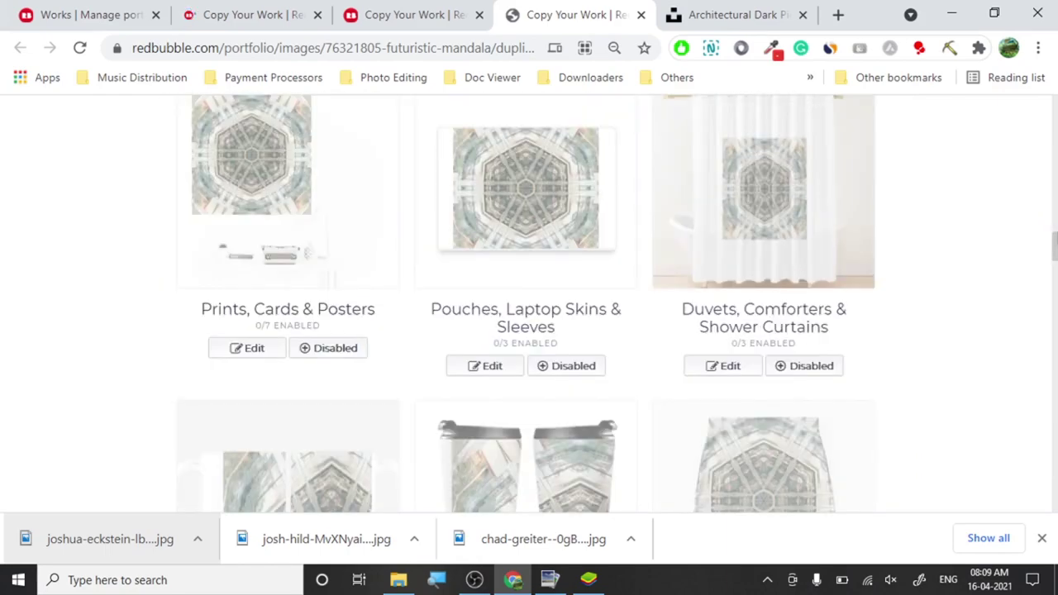
pyautogui.scroll(10, 1052, 178)
pyautogui.moveTo(1054, 178); pyautogui.dragTo(1054, 492)
pyautogui.click(832, 263)
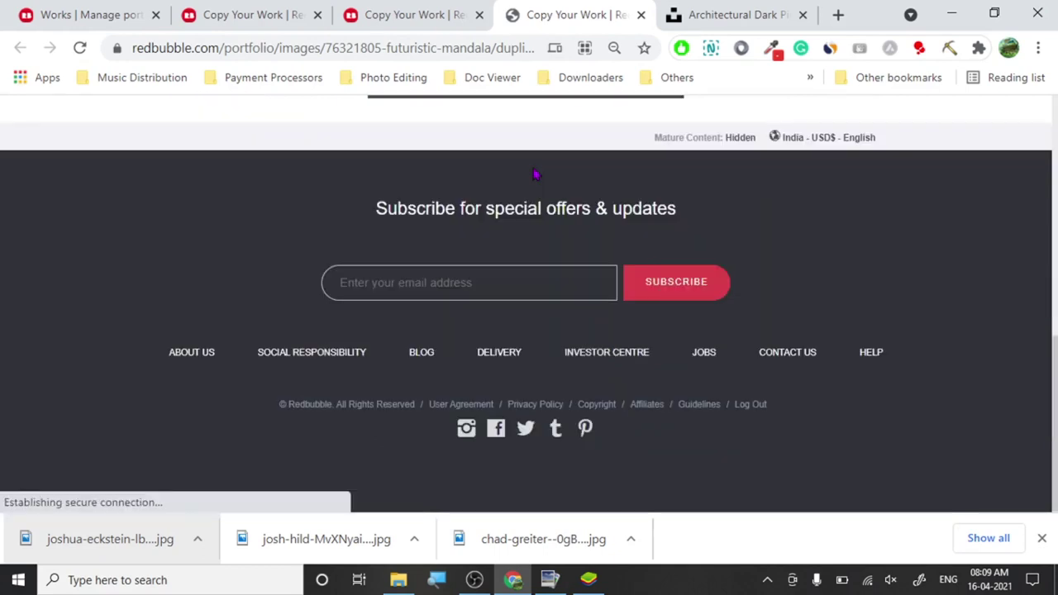
# In the red and teal mandala pattern copy, change the title to "Trippy Mandala pattern".
pyautogui.click(418, 14)
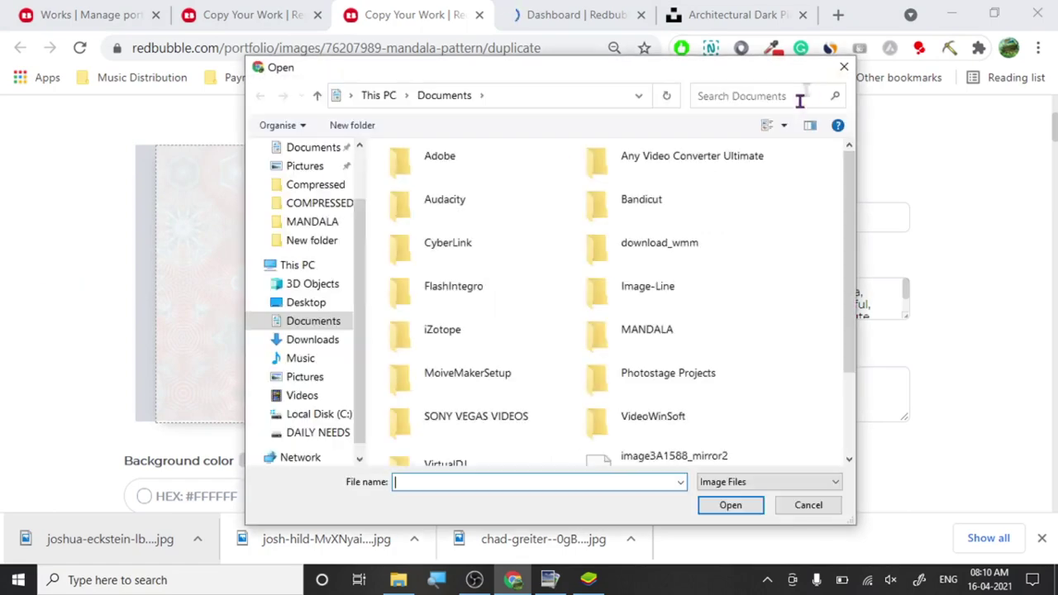
pyautogui.click(841, 66)
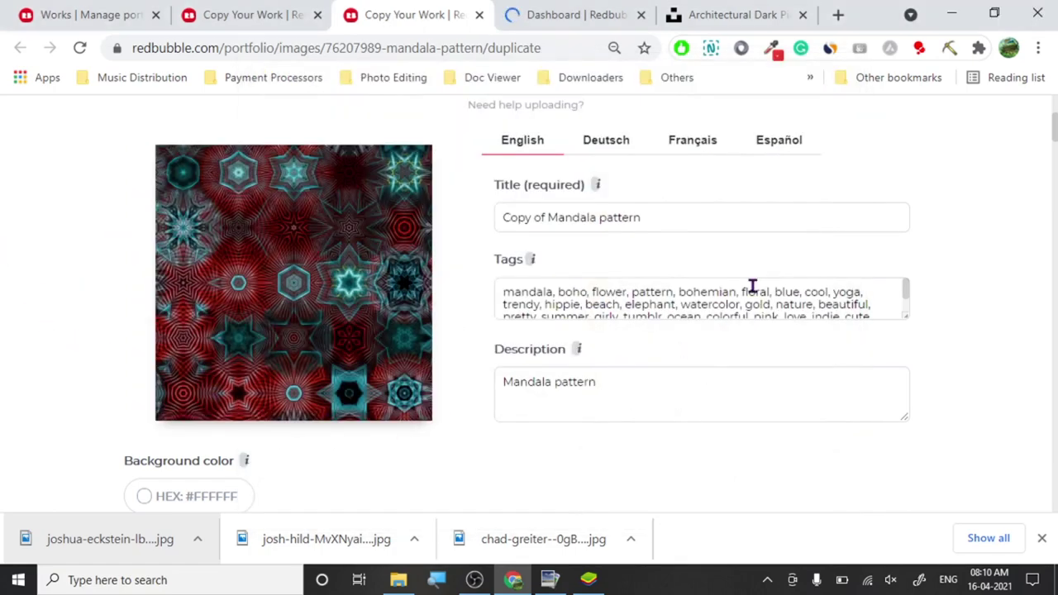
pyautogui.click(551, 217)
pyautogui.press('BackSpace')
pyautogui.press('BackSpace')
pyautogui.press('BackSpace')
pyautogui.press('BackSpace')
pyautogui.press('BackSpace')
pyautogui.press('BackSpace')
pyautogui.press('BackSpace')
pyautogui.press('BackSpace')
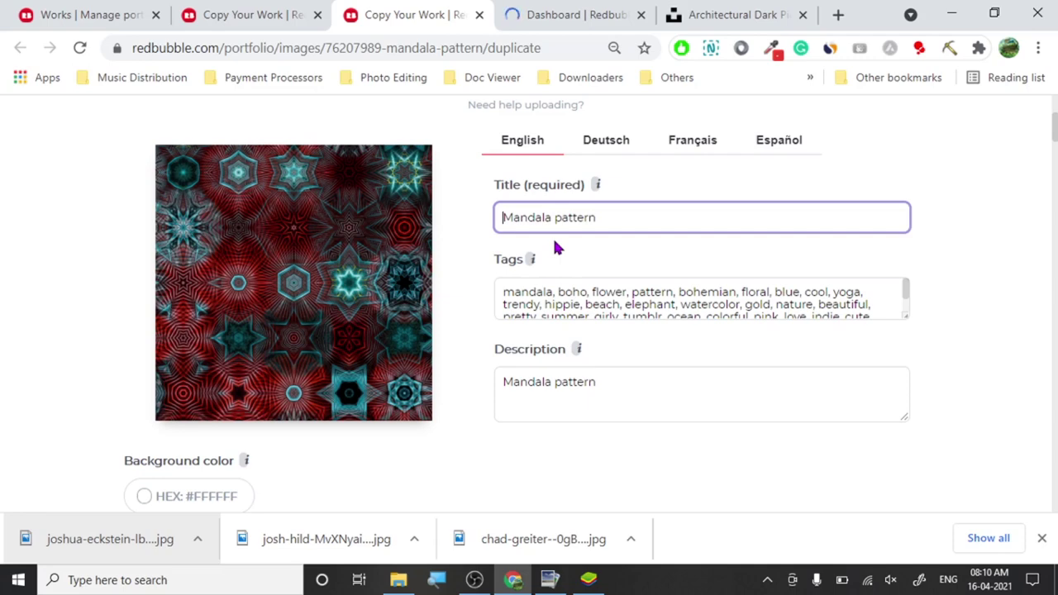
pyautogui.doubleClick(539, 217)
pyautogui.click(499, 217)
pyautogui.write('Trippy')
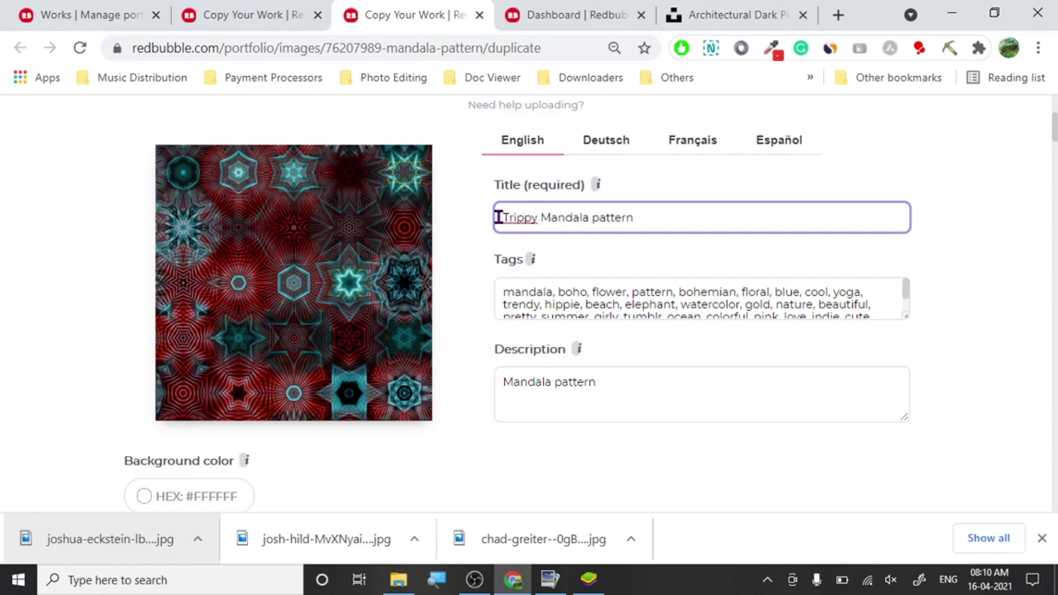
# Copy the title "Trippy Mandala pattern" and replace the description text with it.
pyautogui.hotkey('ctrl', 'a')
pyautogui.hotkey('ctrl', 'c')
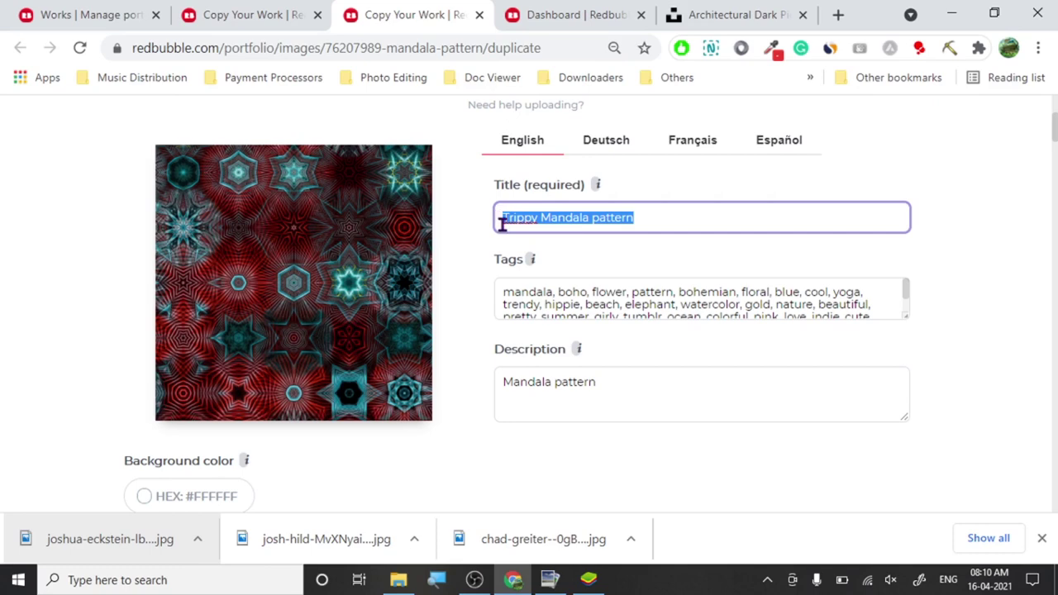
pyautogui.click(530, 382)
pyautogui.hotkey('ctrl', 'a')
pyautogui.hotkey('ctrl', 'v')
# Capitalize "Pattern" in both the title and the description so each reads "Trippy Mandala Pattern".
pyautogui.click(599, 219)
pyautogui.press('BackSpace')
pyautogui.write('P')
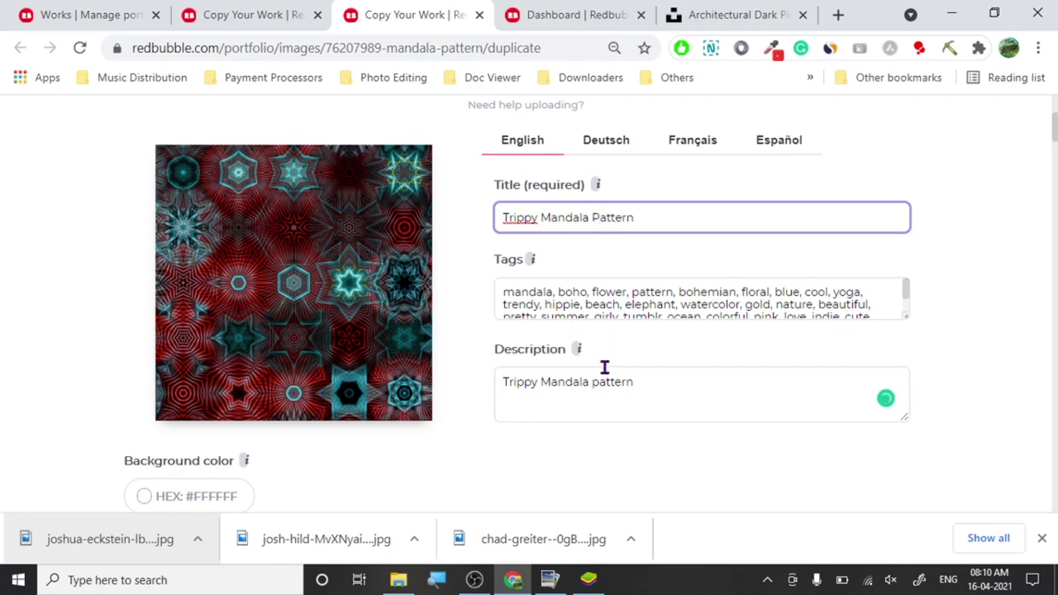
pyautogui.click(592, 394)
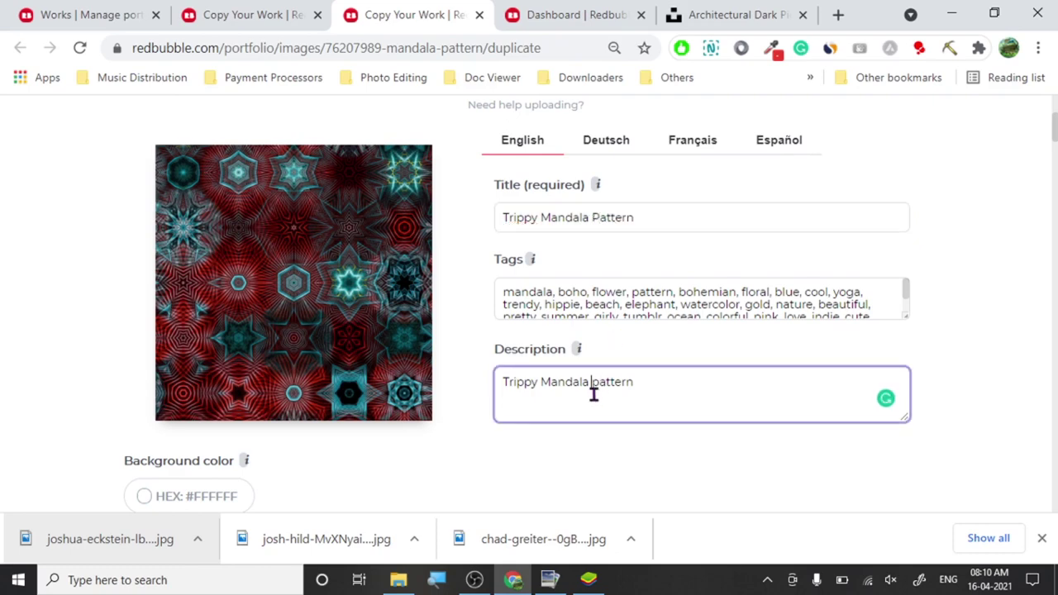
pyautogui.press('Delete')
pyautogui.write('P')
# Generate tags for the keyword "Trippy Mandala pattern" with Tag Generator and import them into the Redbubble form.
pyautogui.click(919, 49)
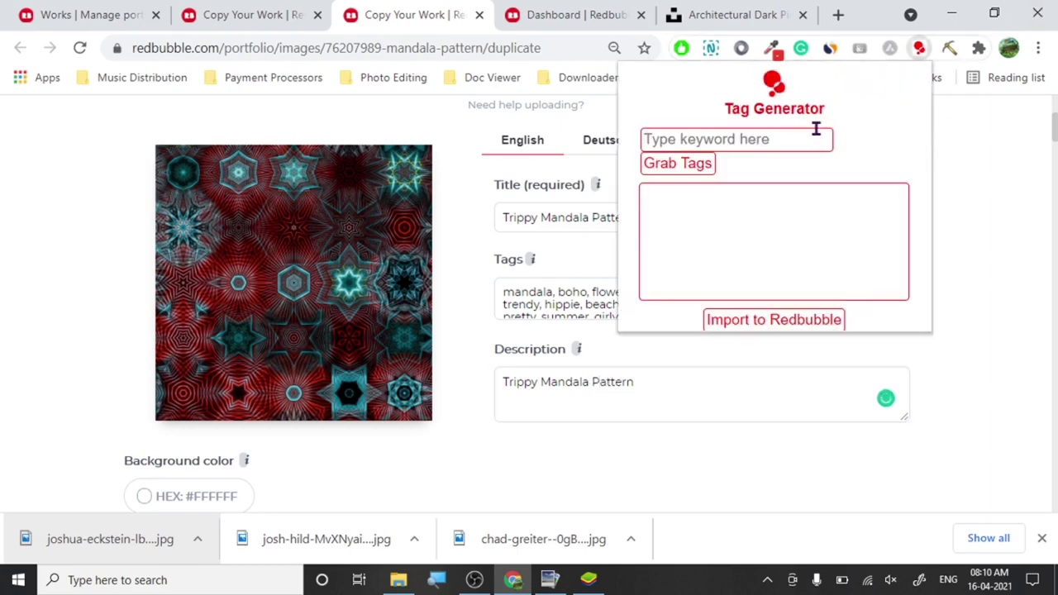
pyautogui.click(786, 147)
pyautogui.hotkey('ctrl', 'v')
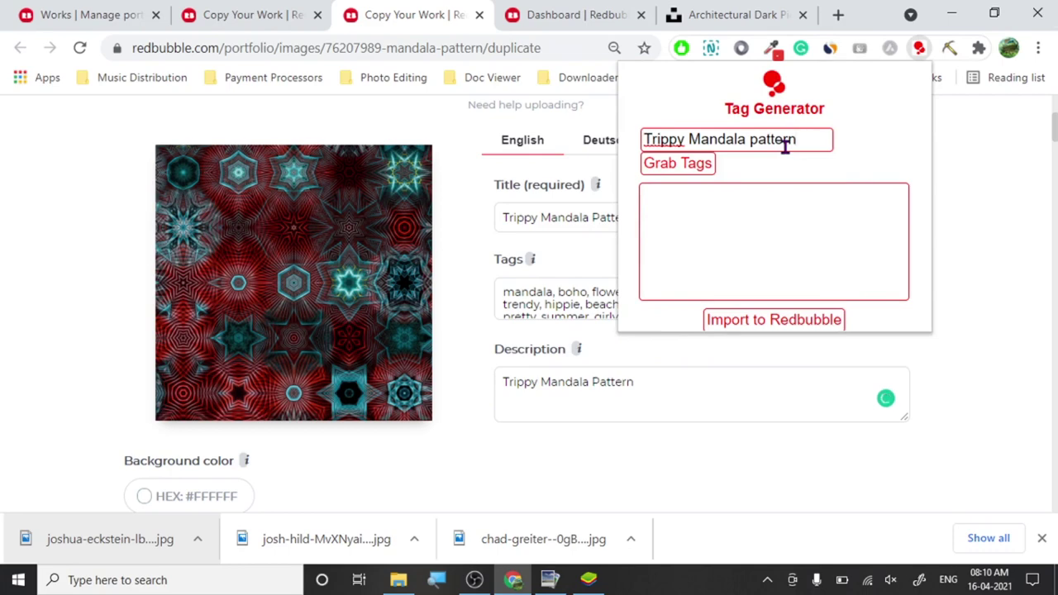
pyautogui.click(691, 163)
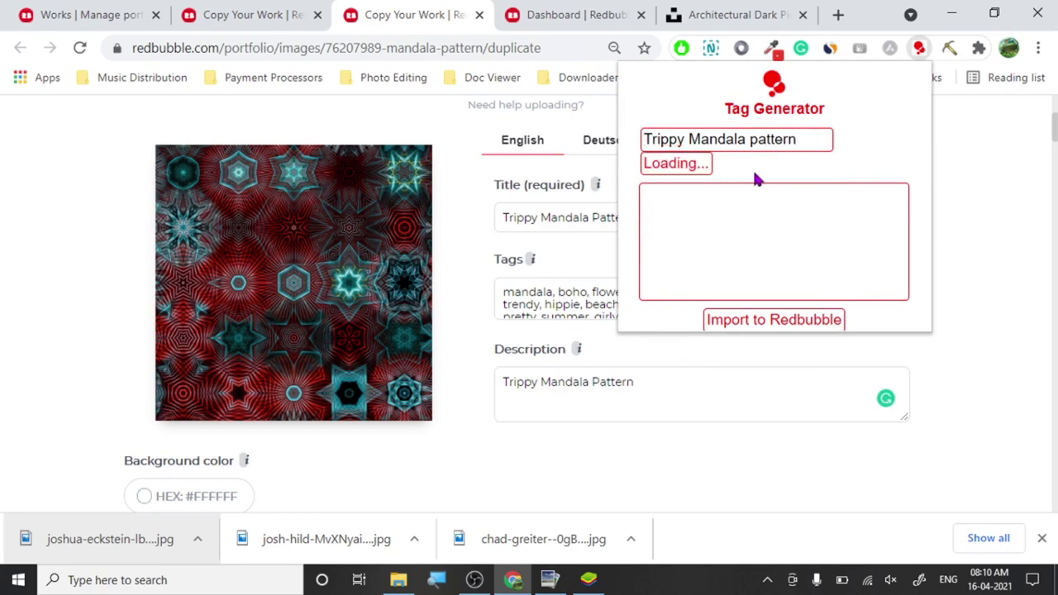
pyautogui.click(769, 320)
pyautogui.click(612, 155)
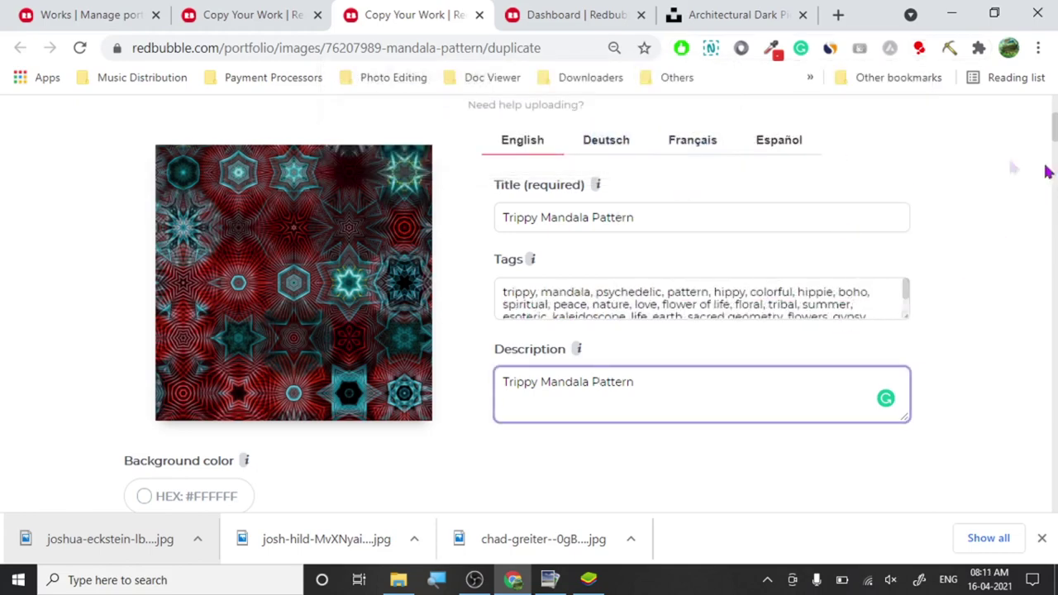
# Look over the product previews, confirm the right to sell the artwork, and save the Trippy Mandala Pattern work.
pyautogui.moveTo(1055, 128); pyautogui.dragTo(1054, 366)
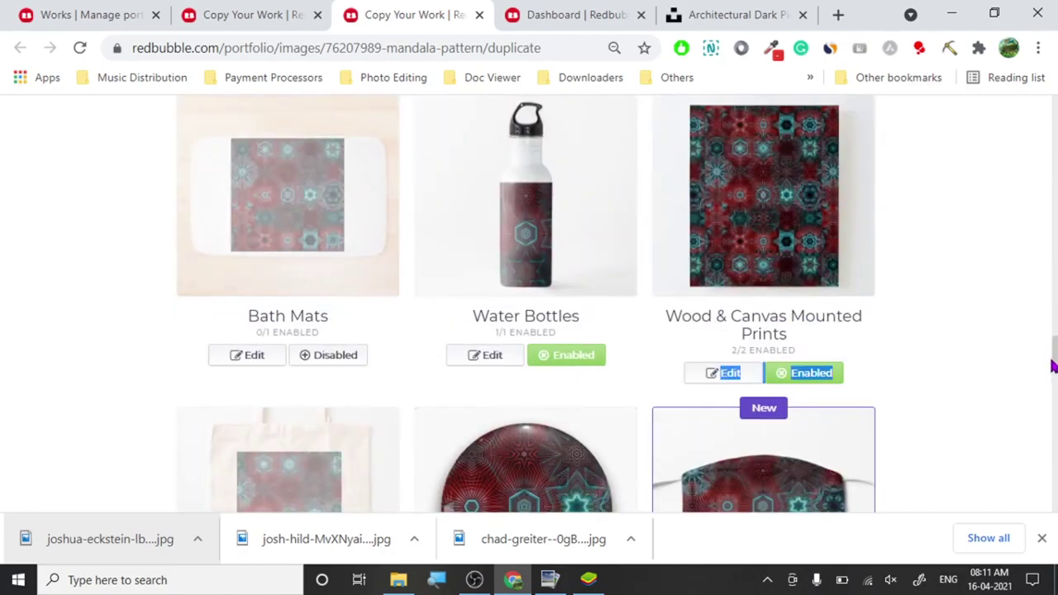
pyautogui.click(985, 310)
pyautogui.moveTo(1056, 356); pyautogui.dragTo(1055, 486)
pyautogui.click(367, 345)
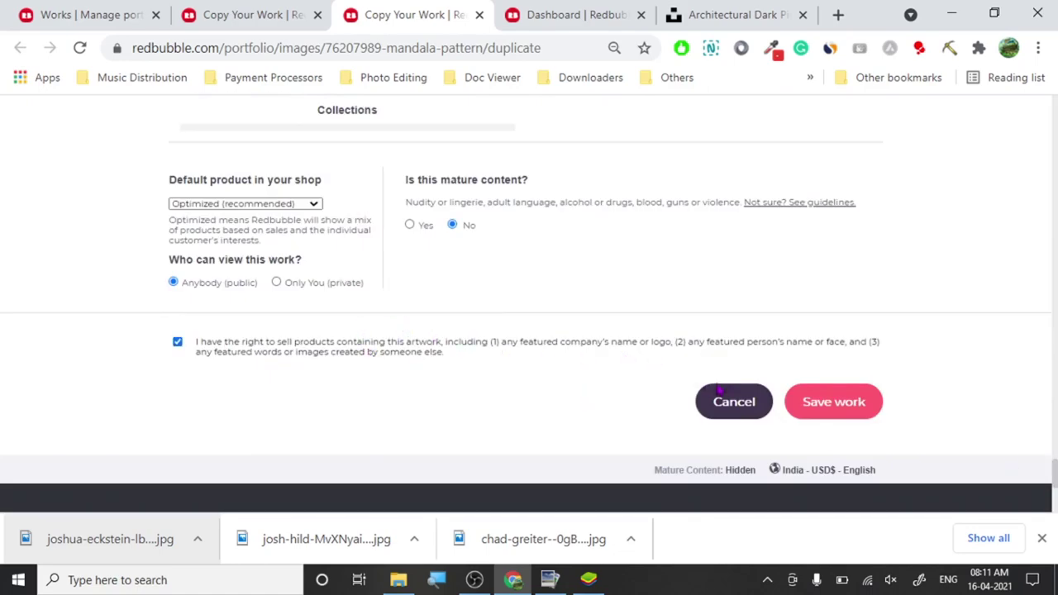
pyautogui.click(836, 402)
# Check the processing of the saved work, the portfolio and the published Mandala Design page, and return to the unedited copy.
pyautogui.scroll(-4, 810, 331)
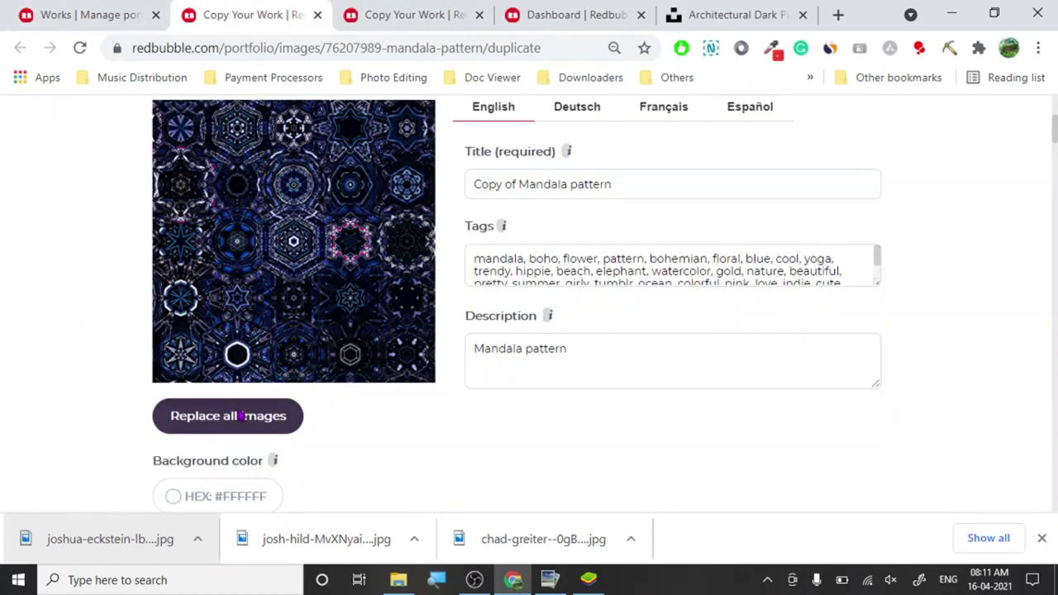
pyautogui.click(413, 14)
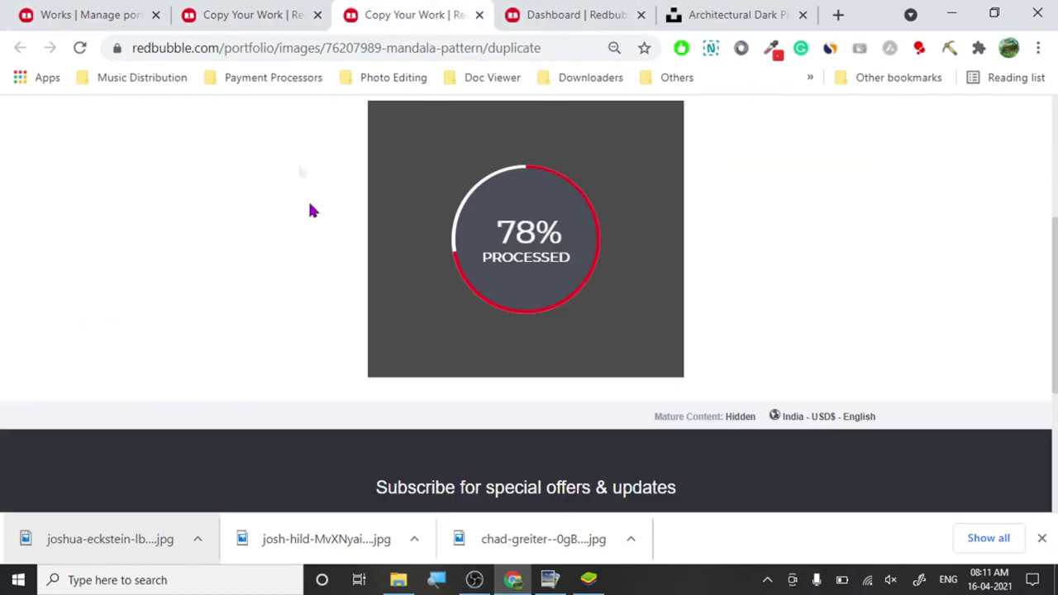
pyautogui.click(274, 10)
pyautogui.scroll(1, 147, 245)
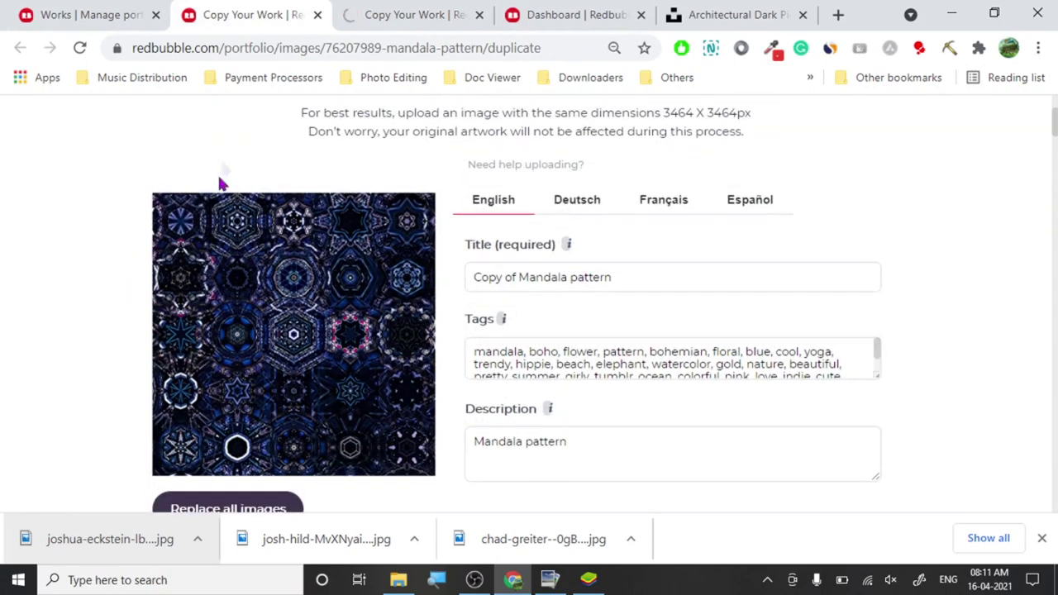
pyautogui.click(75, 8)
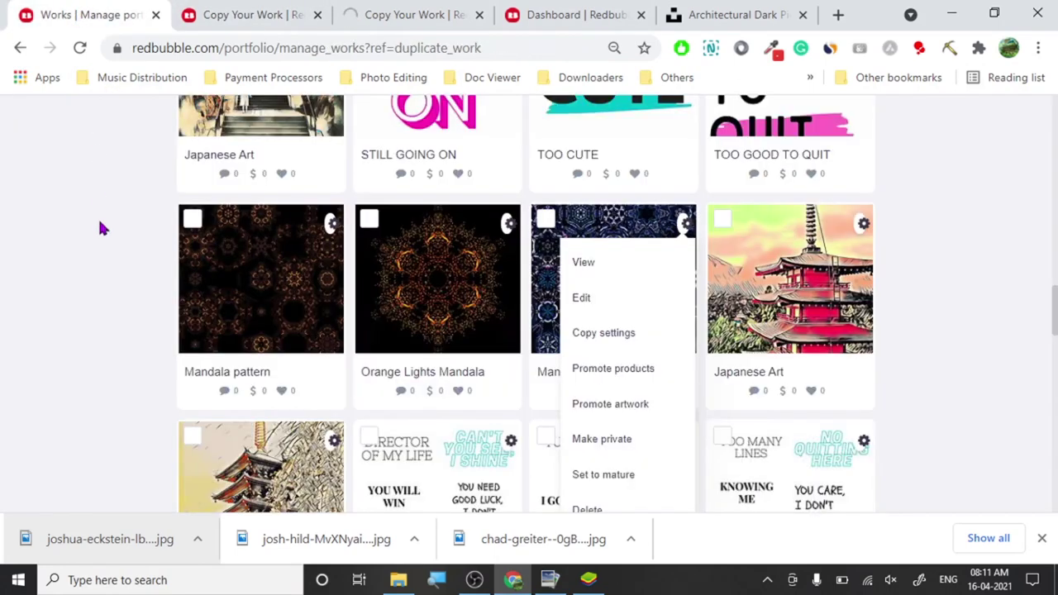
pyautogui.click(211, 12)
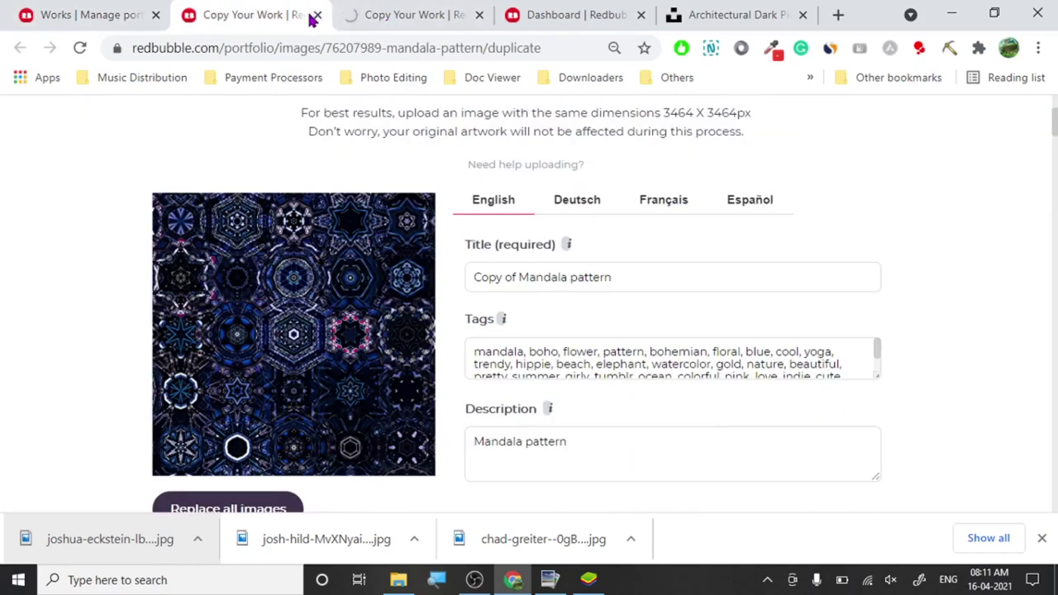
pyautogui.click(530, 15)
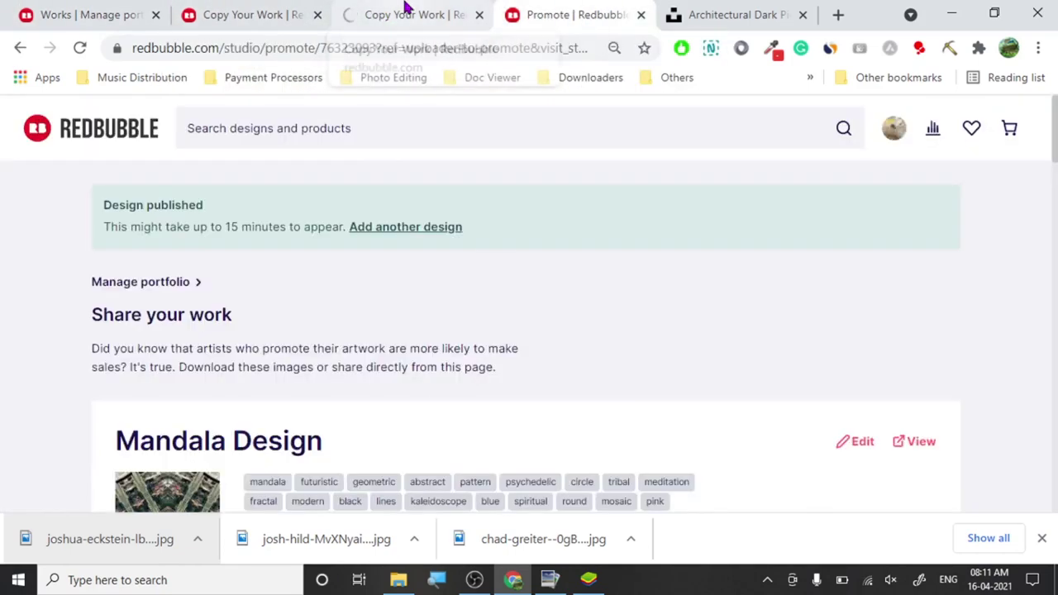
pyautogui.click(253, 12)
# Identify the grey mandala pattern in the Documents folder and replace all images in the remaining copy with image3A1621_mirror.
pyautogui.moveTo(401, 579)
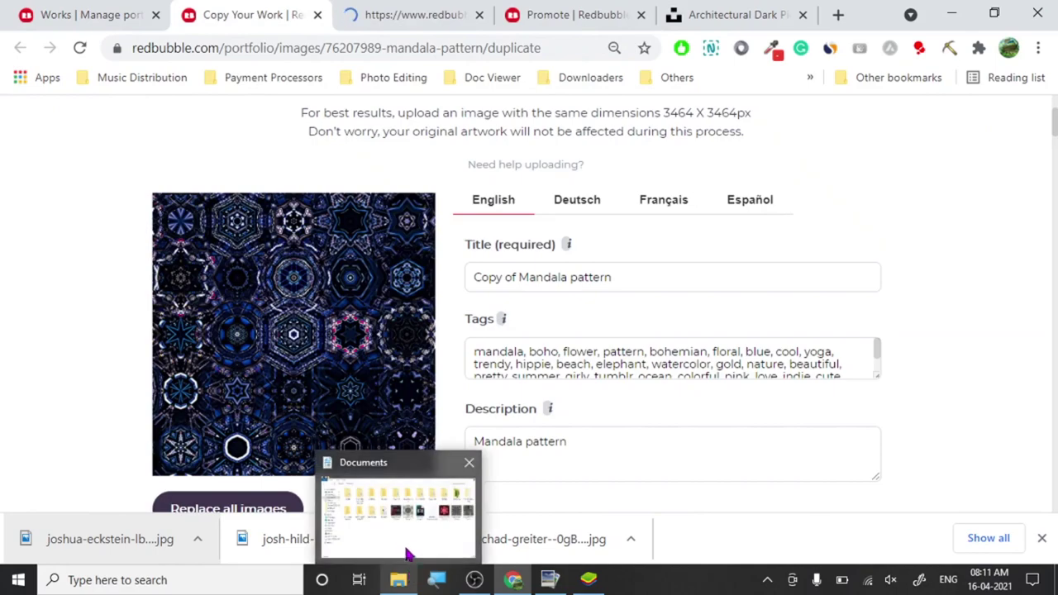
pyautogui.click(407, 554)
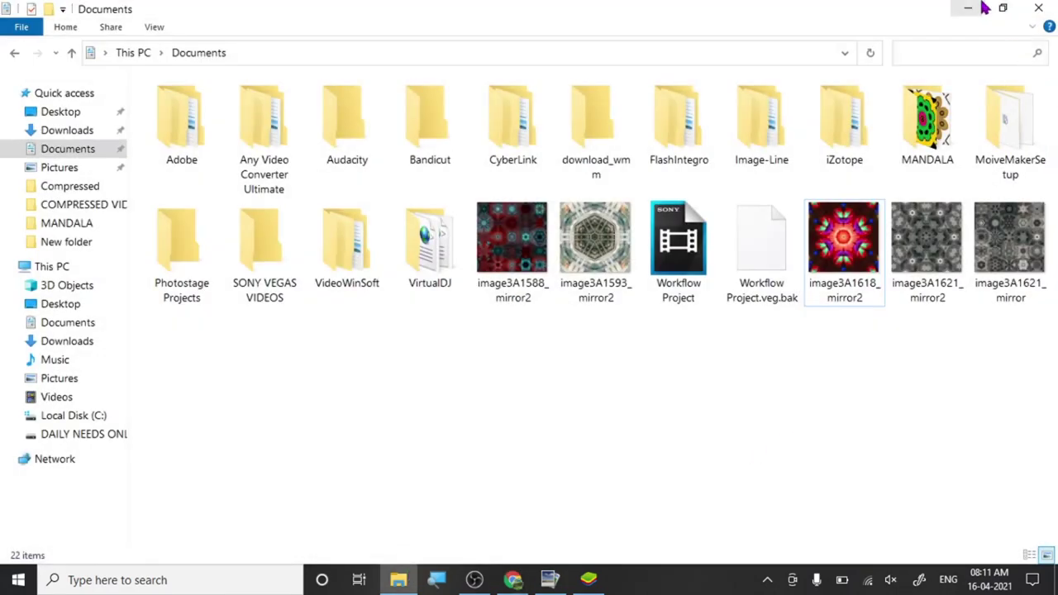
pyautogui.click(1011, 263)
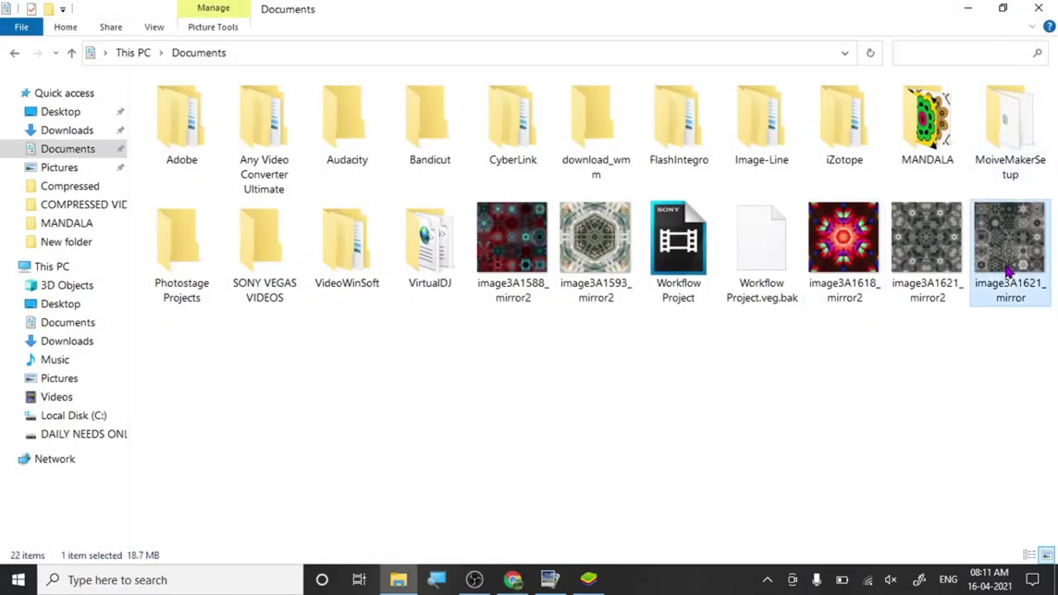
pyautogui.click(968, 8)
pyautogui.scroll(-1, 12, 407)
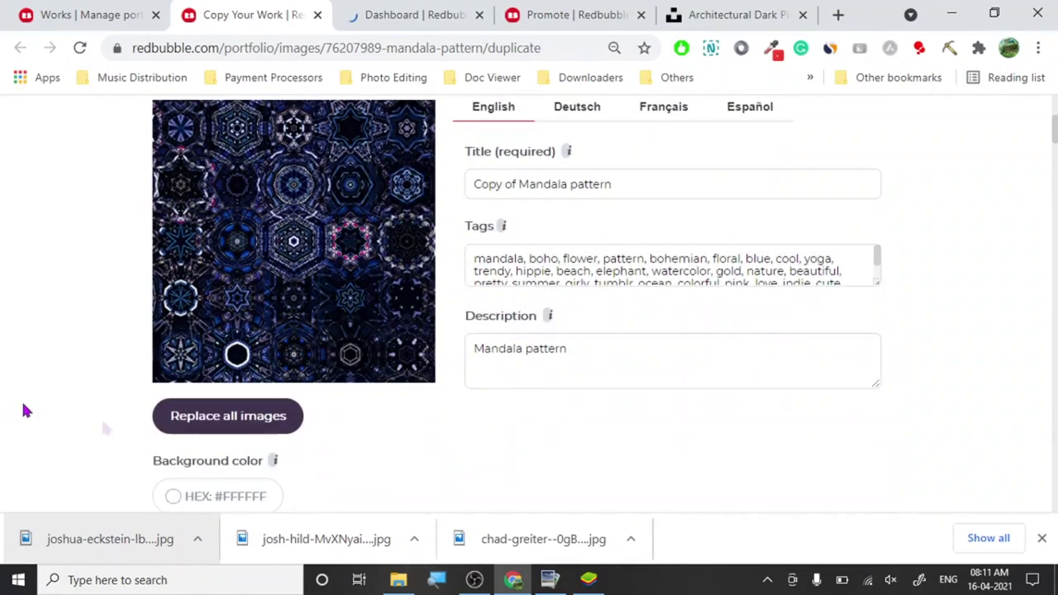
pyautogui.click(245, 409)
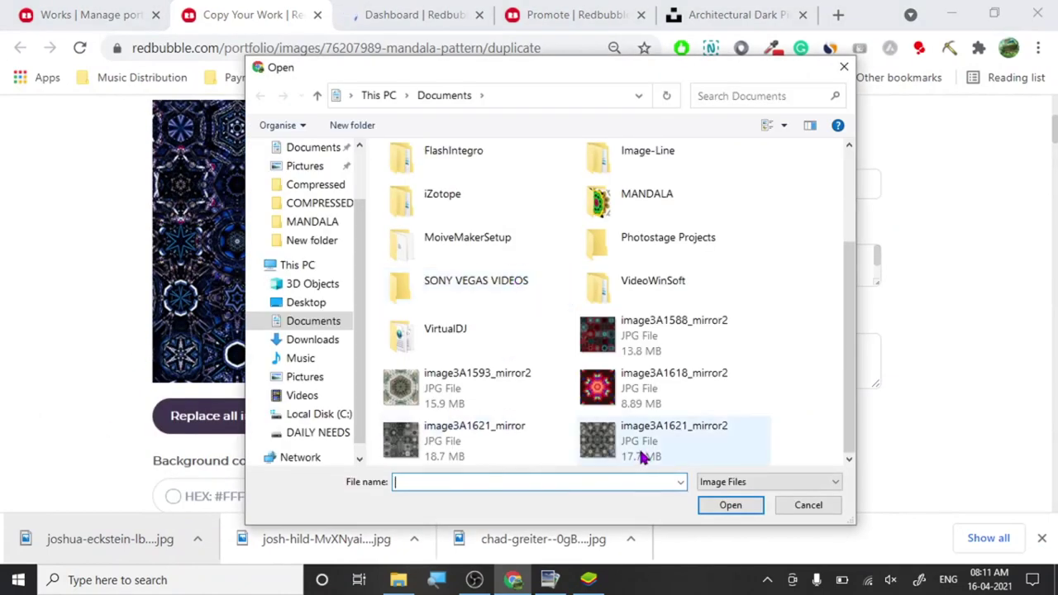
pyautogui.click(482, 439)
pyautogui.click(730, 504)
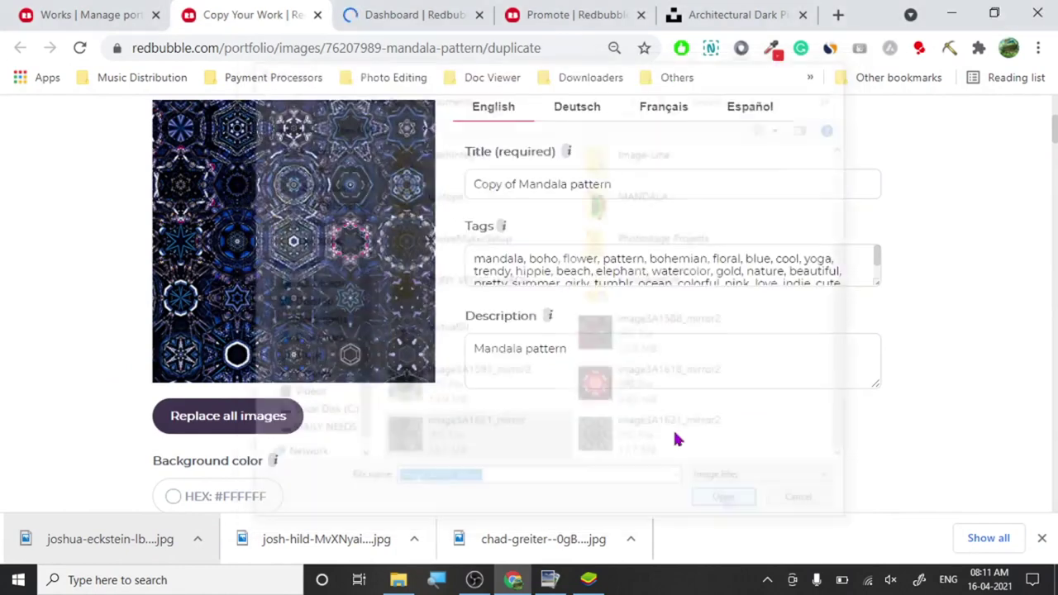
# Check the published works, and delete the uploaded images image3A1593_mirror2 and image3A1588_mirror2 from the Documents folder.
pyautogui.click(438, 10)
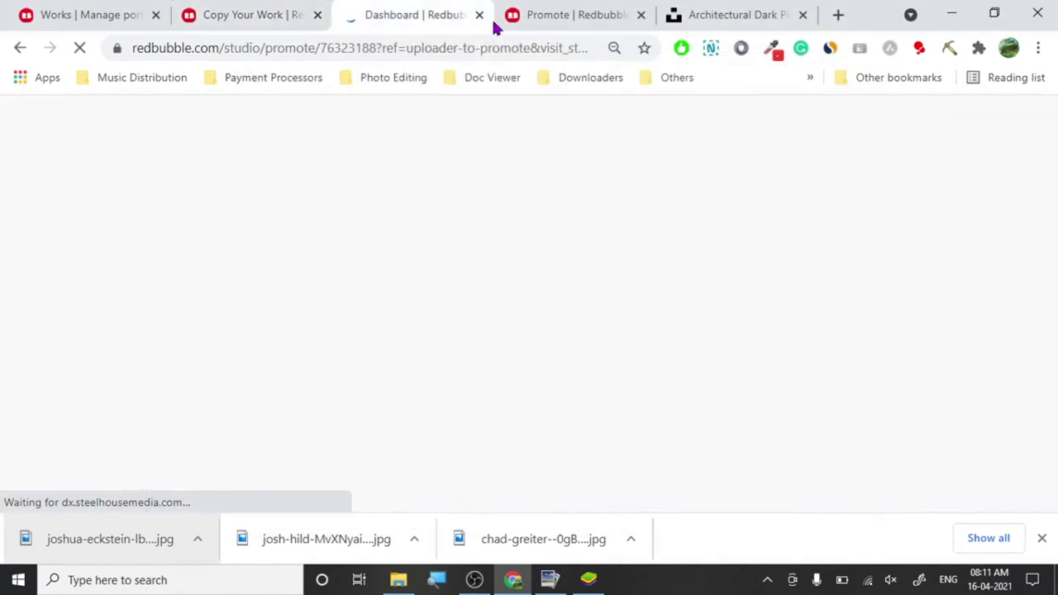
pyautogui.click(525, 19)
pyautogui.scroll(-3, 24, 368)
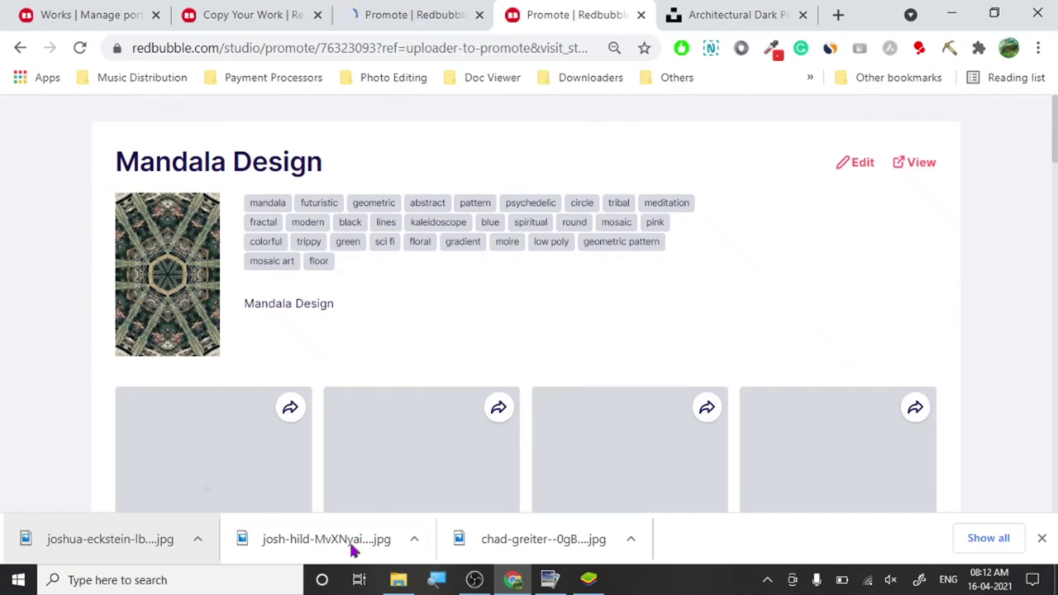
pyautogui.moveTo(396, 583)
pyautogui.click(389, 543)
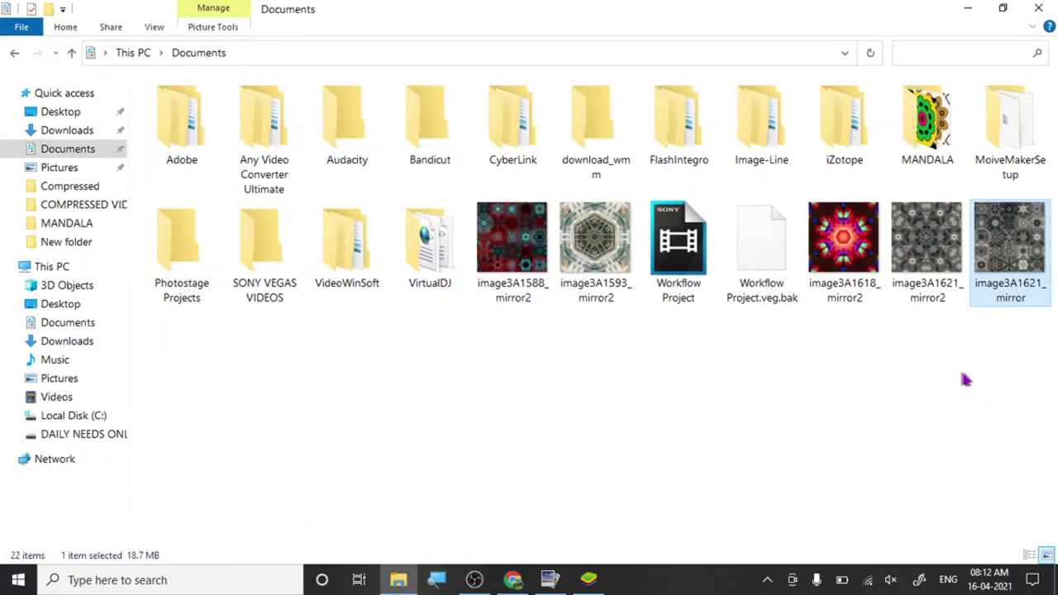
pyautogui.click(622, 269)
pyautogui.press('Delete')
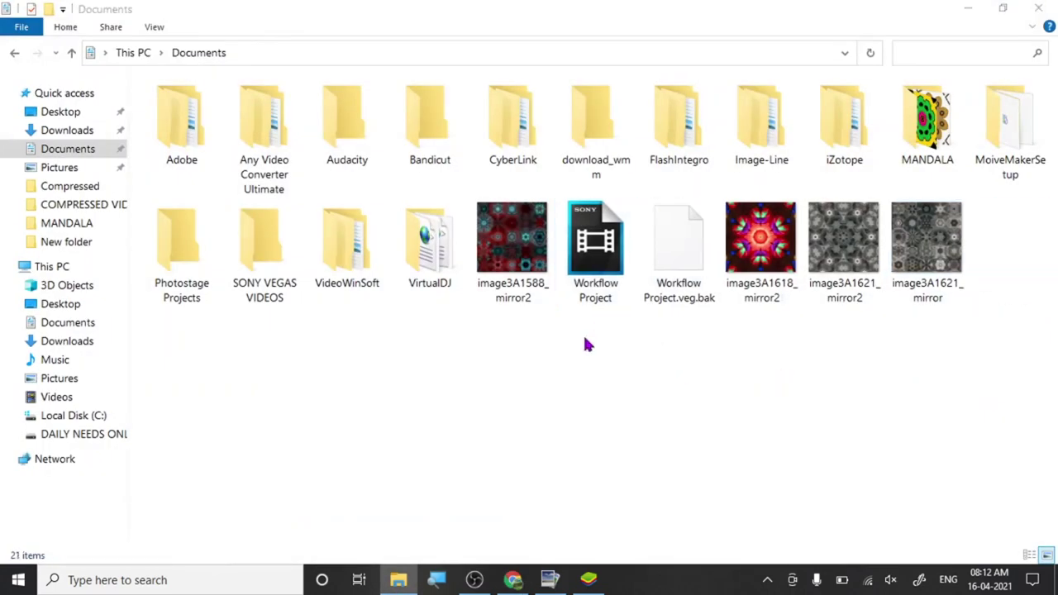
pyautogui.click(521, 282)
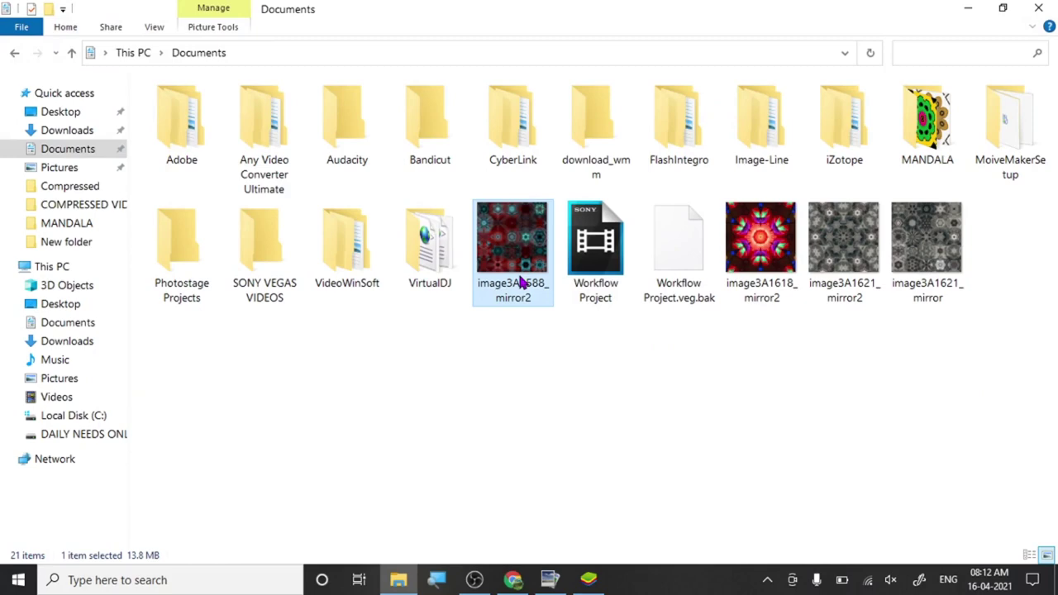
pyautogui.press('Delete')
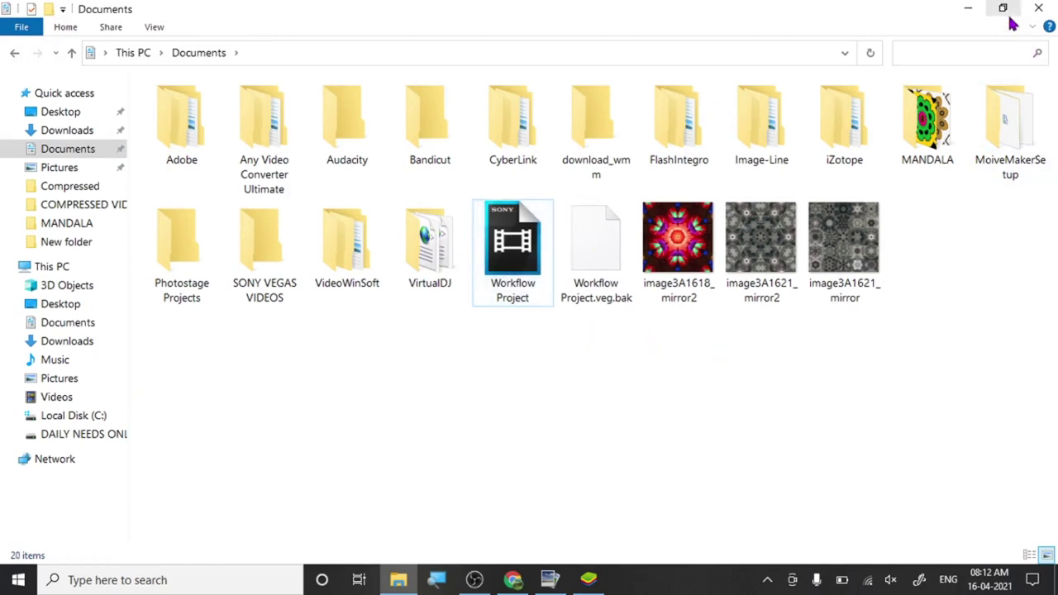
pyautogui.click(968, 8)
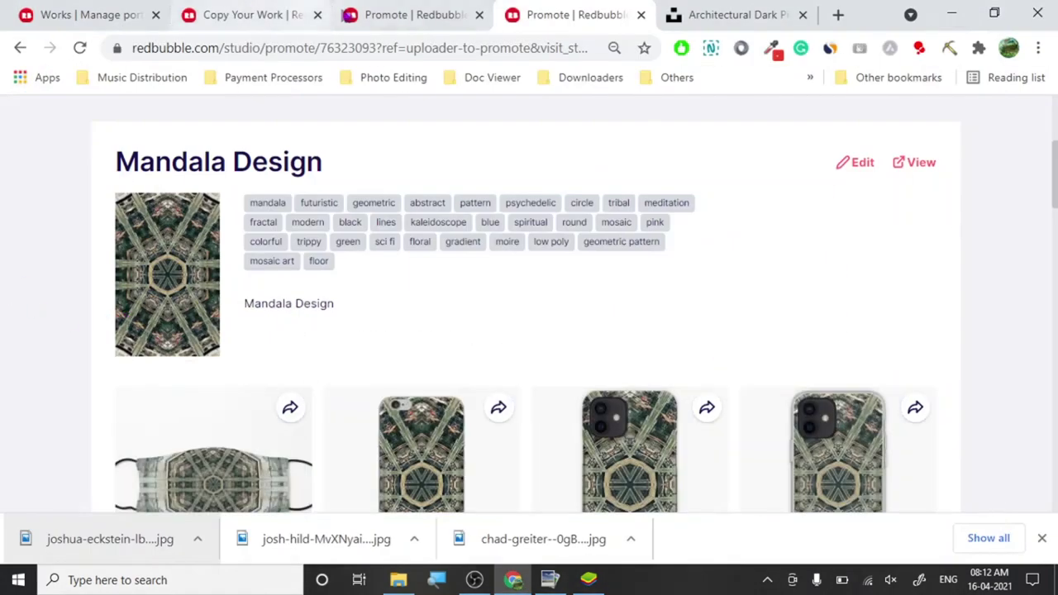
# Close the Mandala Design promote page and review the product previews of the published red and teal mandala pattern.
pyautogui.click(407, 14)
pyautogui.scroll(-8, 382, 201)
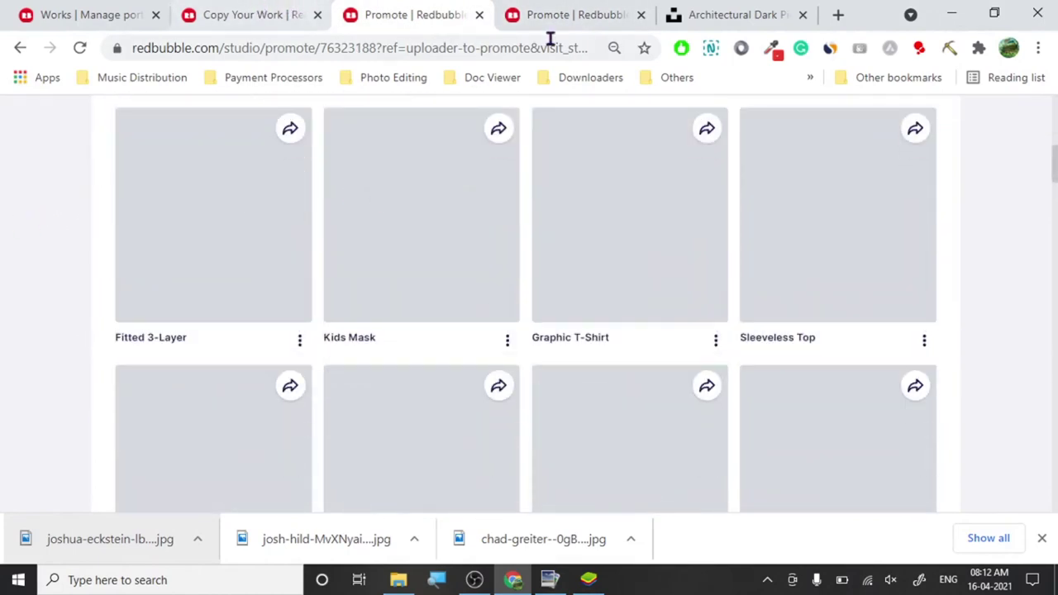
pyautogui.click(641, 14)
pyautogui.scroll(-3, 3, 363)
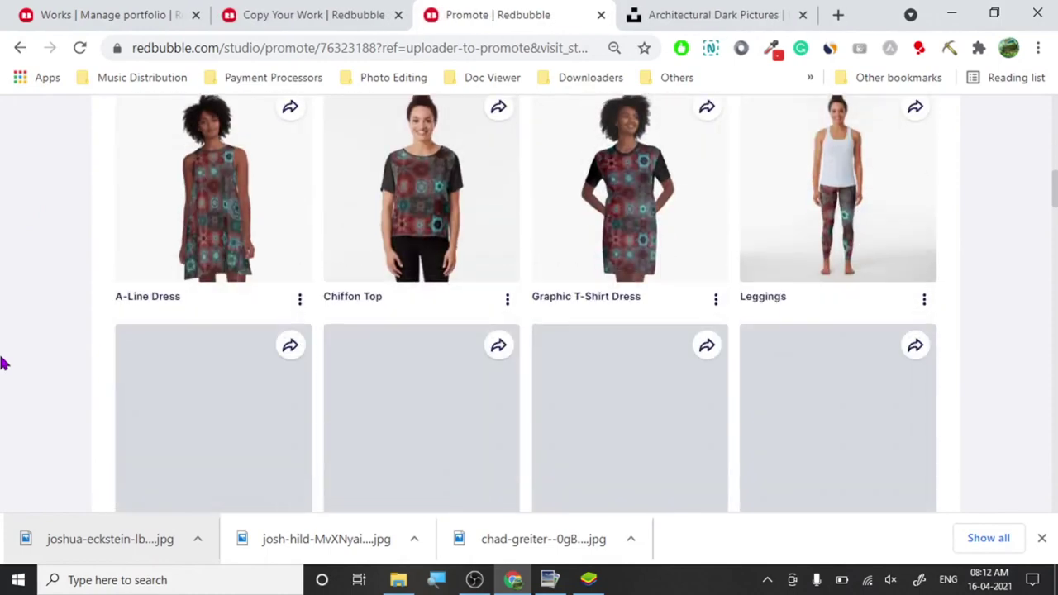
pyautogui.scroll(-2, 2, 364)
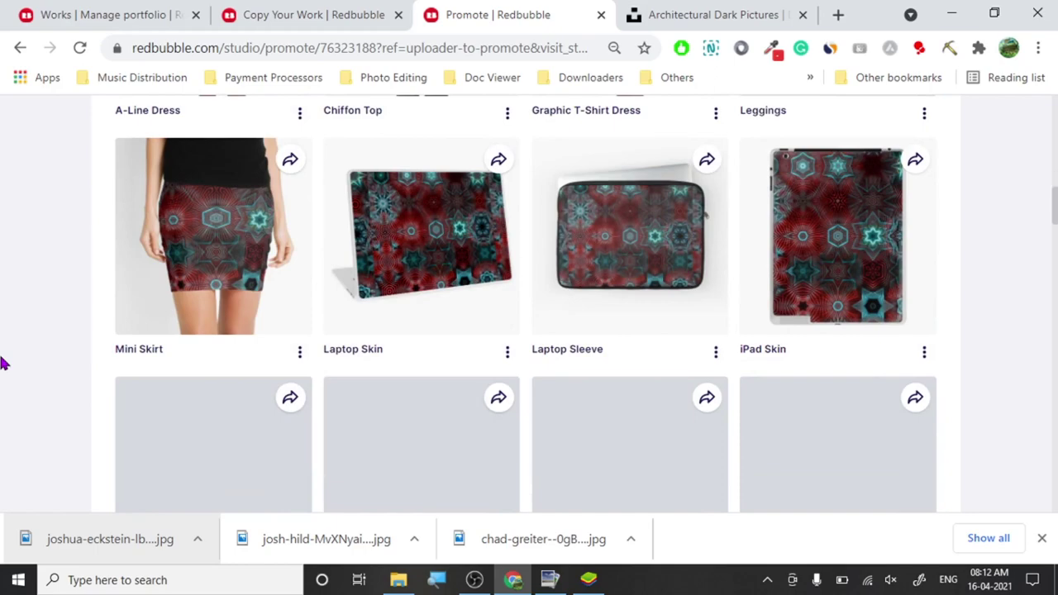
pyautogui.scroll(-2, 2, 363)
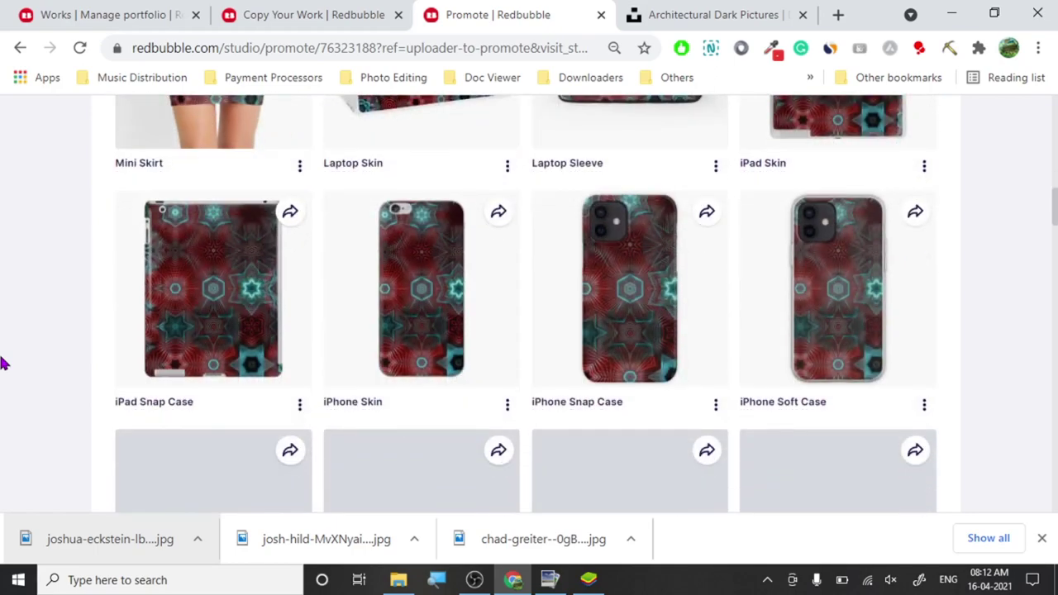
pyautogui.scroll(-1, 2, 363)
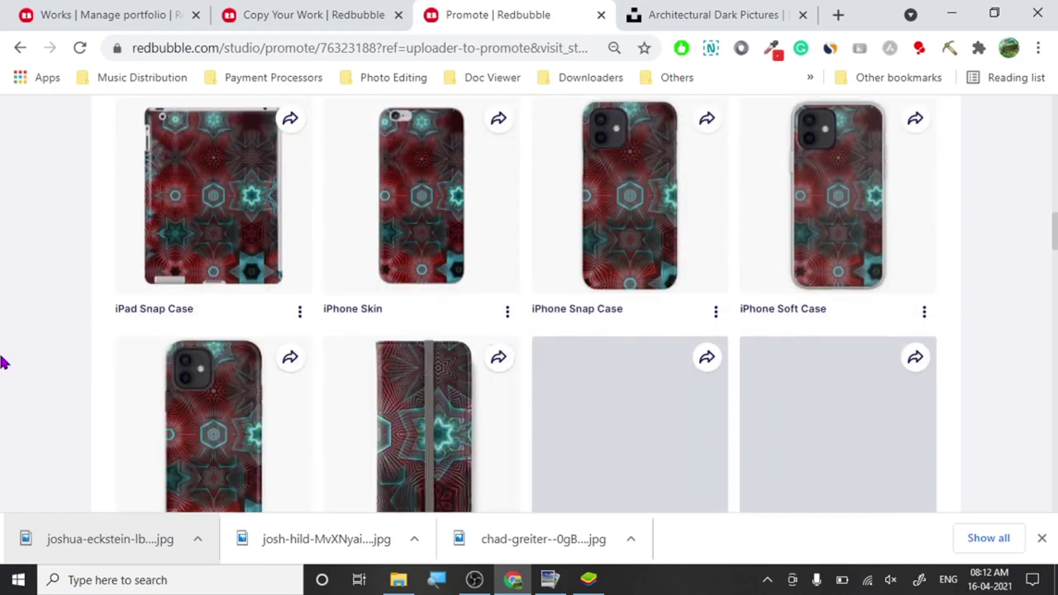
pyautogui.scroll(-2, 3, 363)
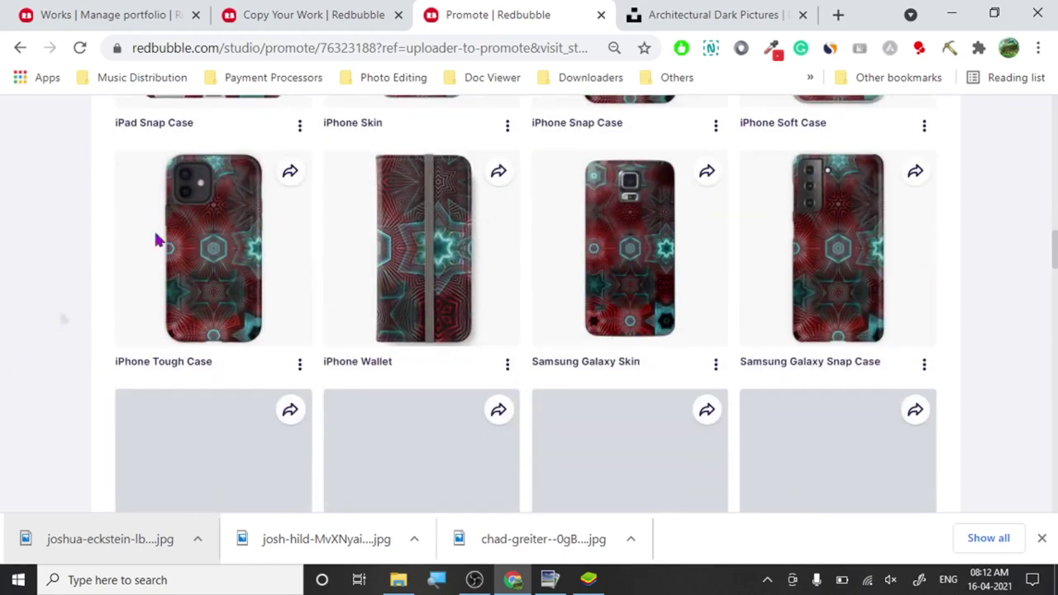
# Open two copy-settings pages of the red and teal Futuristic Mandala from the portfolio, each in a new tab.
pyautogui.click(367, 8)
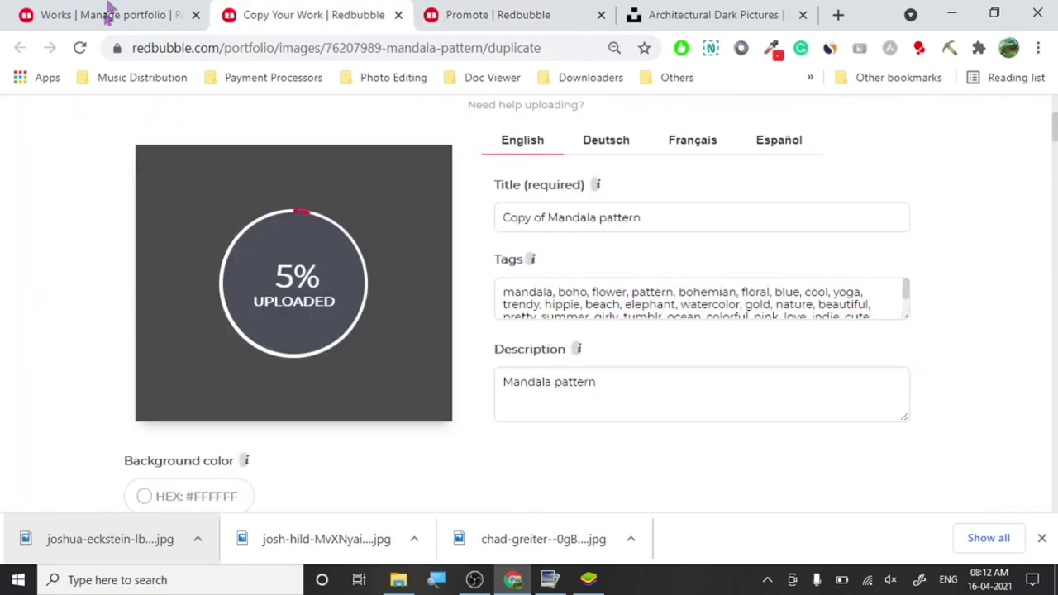
pyautogui.click(113, 6)
pyautogui.scroll(3, 94, 386)
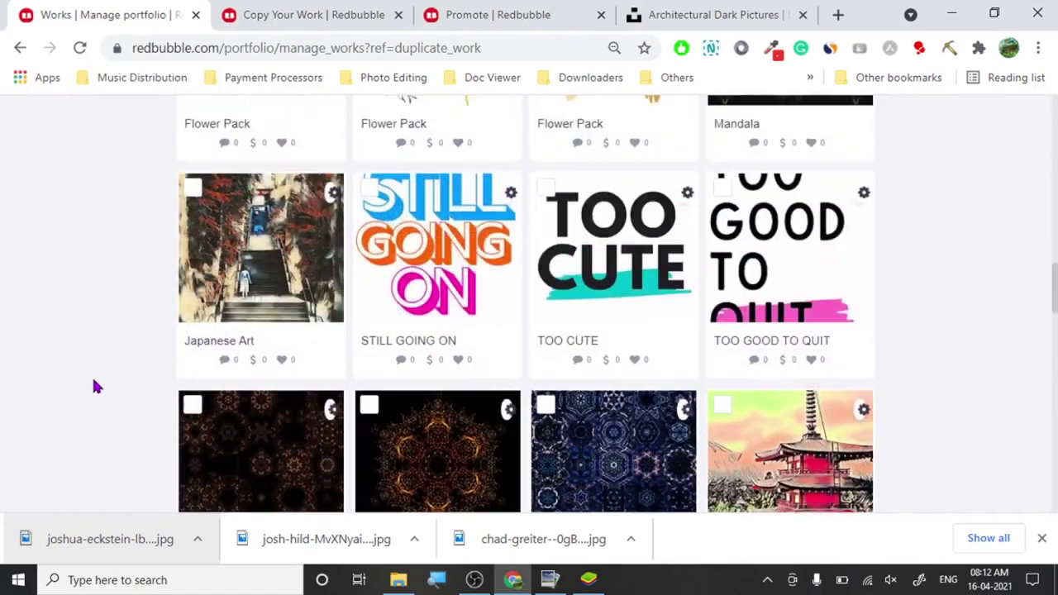
pyautogui.scroll(-1, 93, 387)
pyautogui.scroll(6, 94, 386)
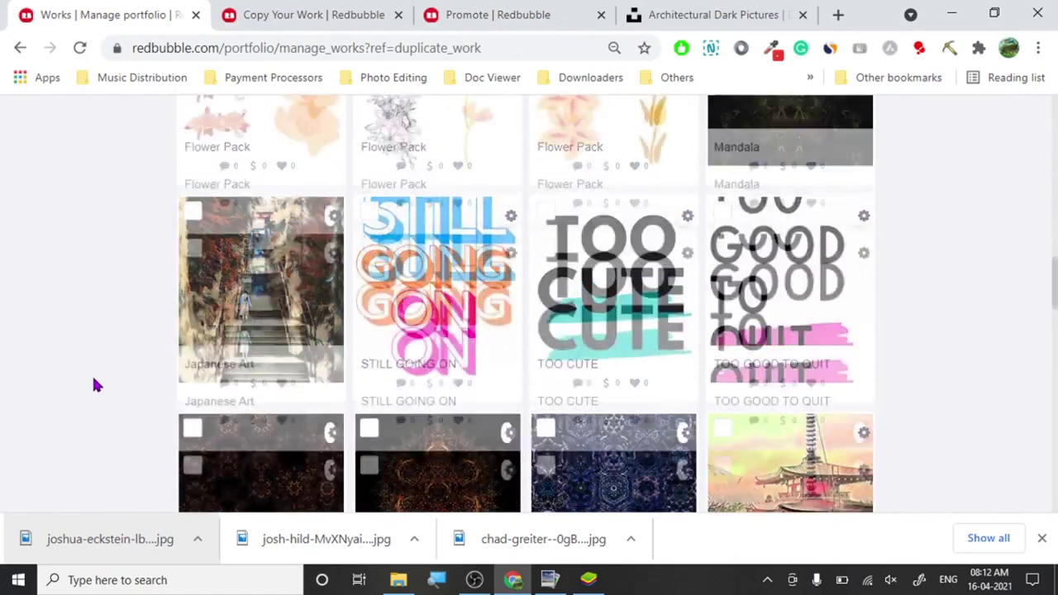
pyautogui.scroll(10, 94, 386)
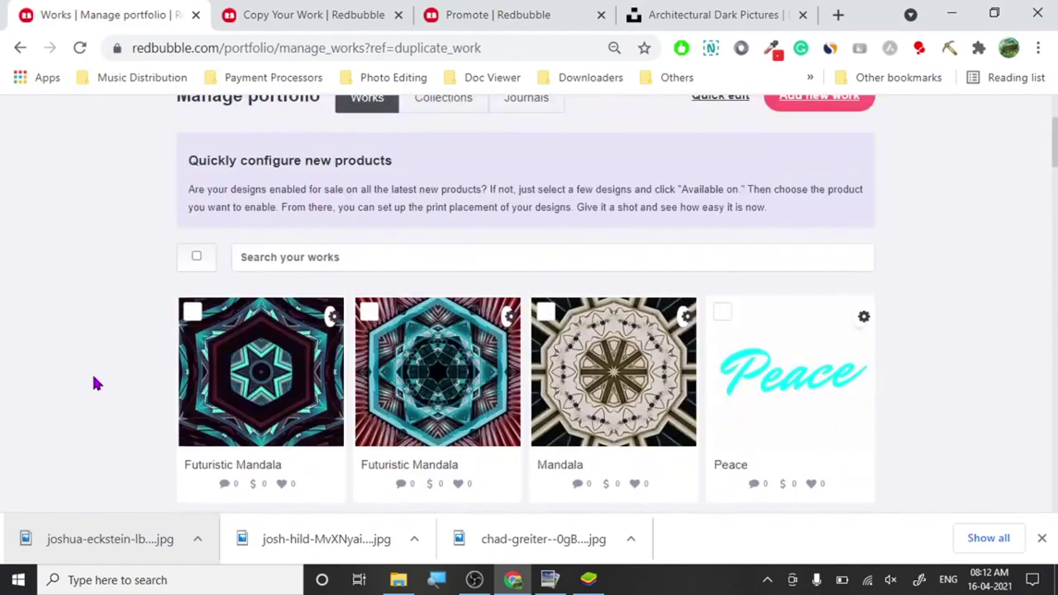
pyautogui.click(333, 320)
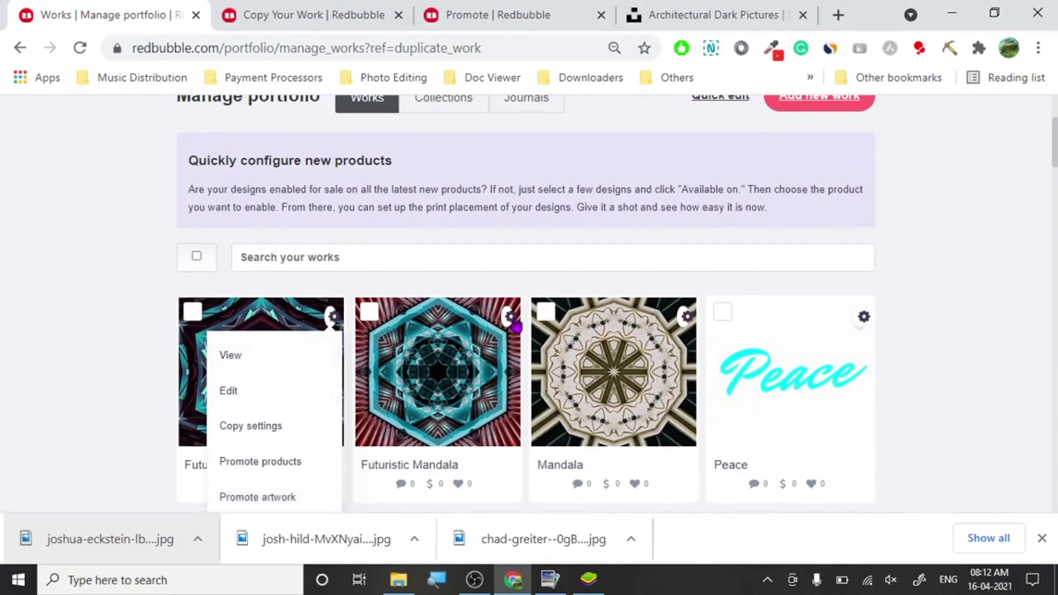
pyautogui.click(510, 317)
pyautogui.rightClick(439, 430)
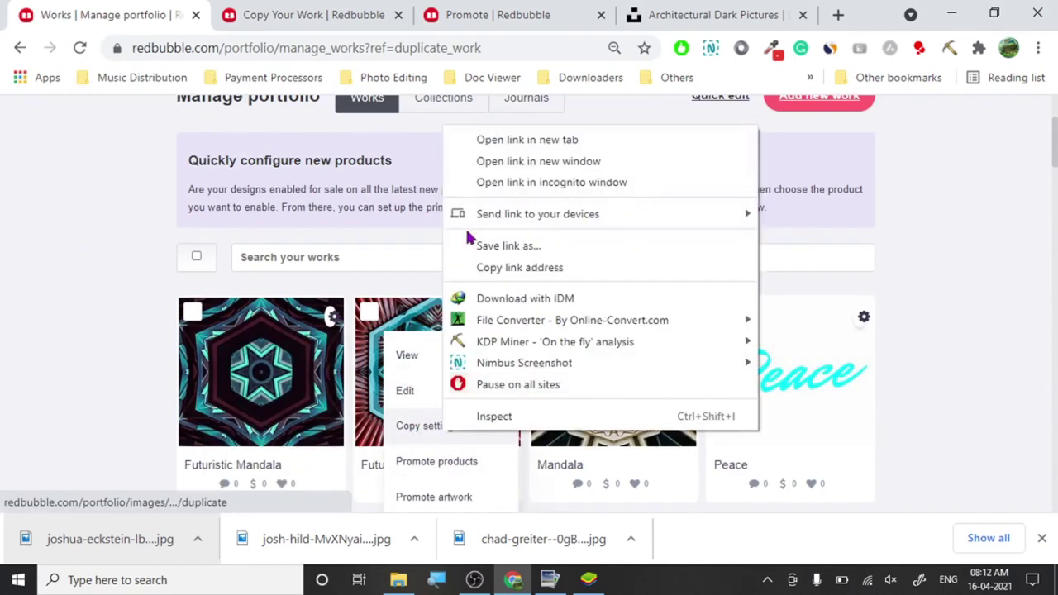
pyautogui.click(473, 137)
pyautogui.rightClick(430, 428)
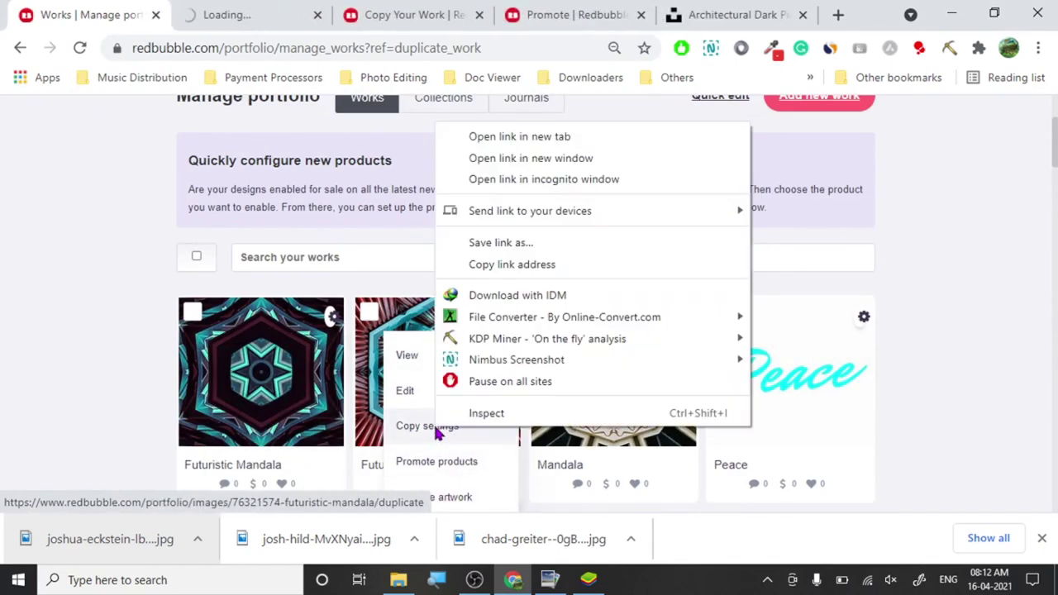
pyautogui.click(470, 140)
# Check the two newly opened Futuristic Mandala copies and the image upload of the Mandala pattern copy.
pyautogui.click(207, 14)
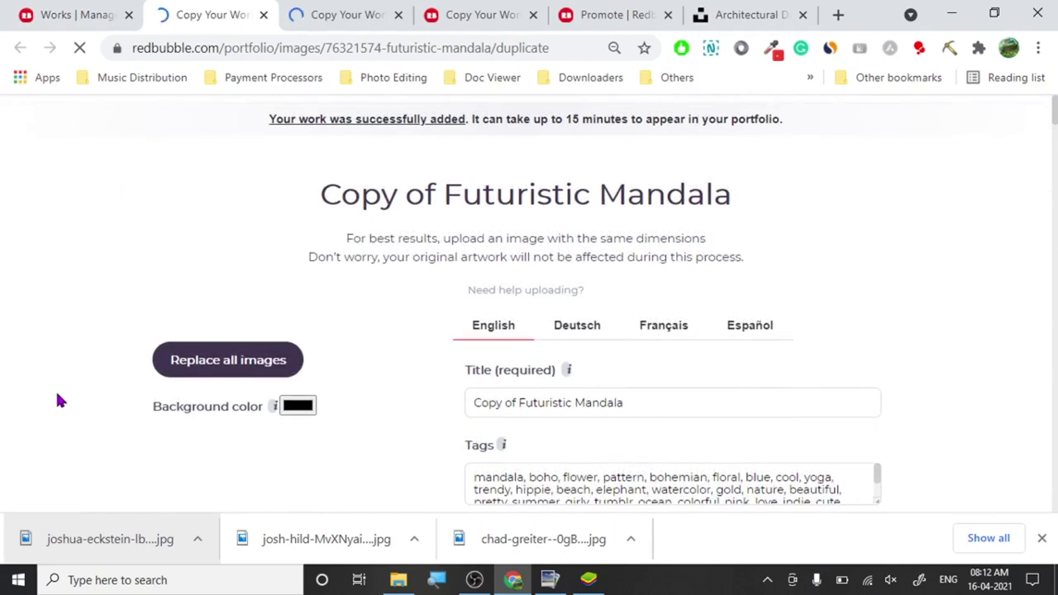
pyautogui.scroll(-3, 58, 401)
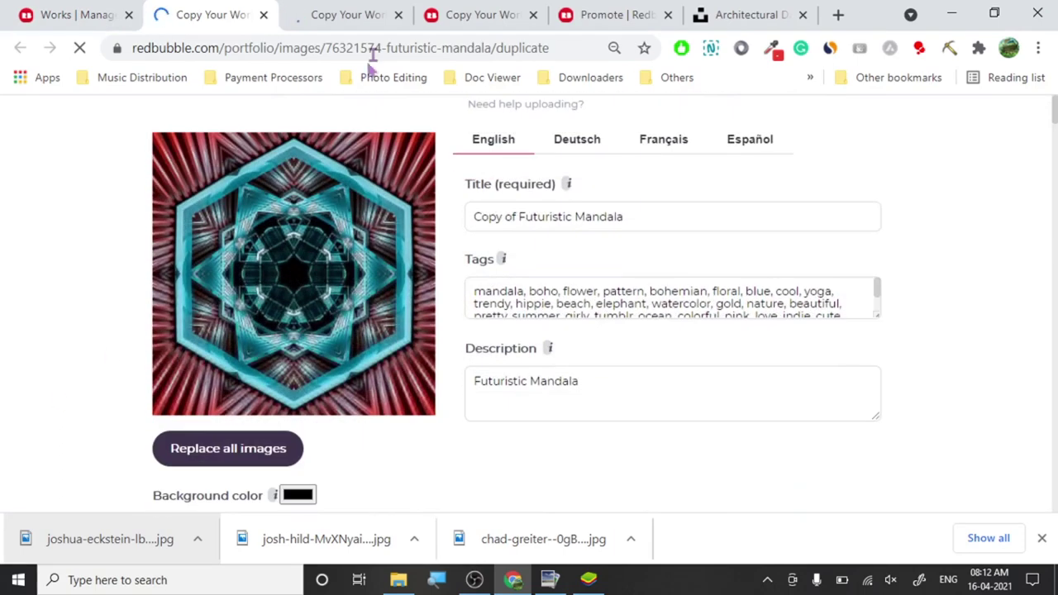
pyautogui.click(476, 10)
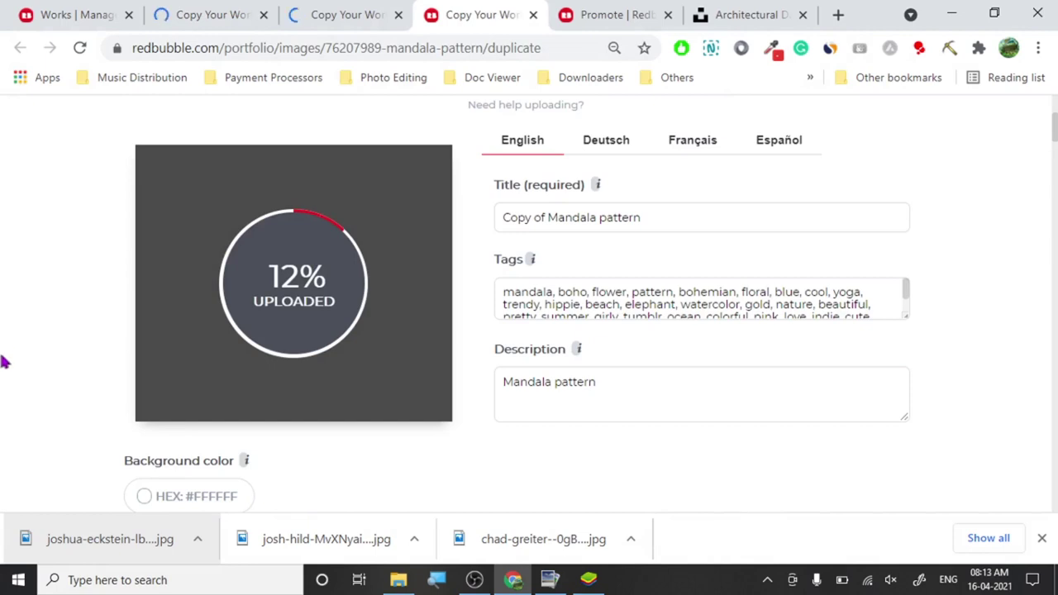
pyautogui.click(176, 15)
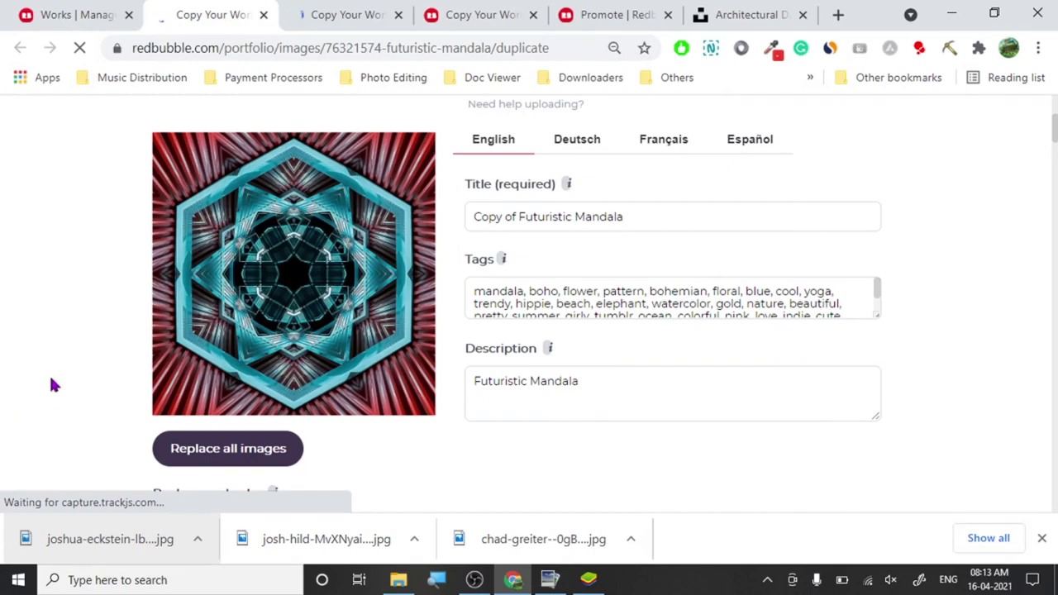
pyautogui.click(336, 11)
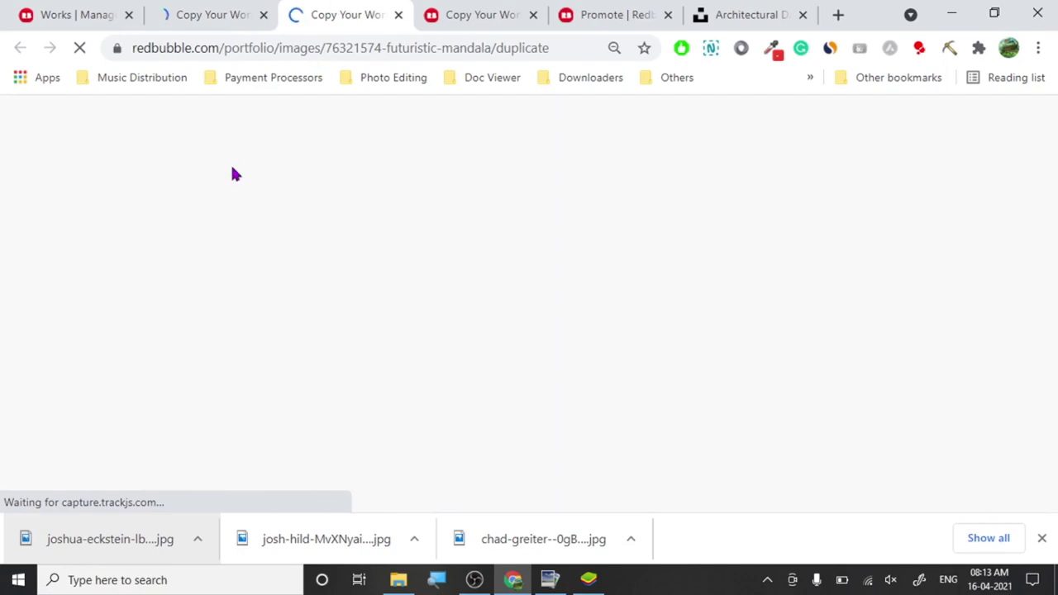
# Download the dark stained-glass window photo from the Unsplash architectural dark results and import it into BlueStacks.
pyautogui.click(752, 12)
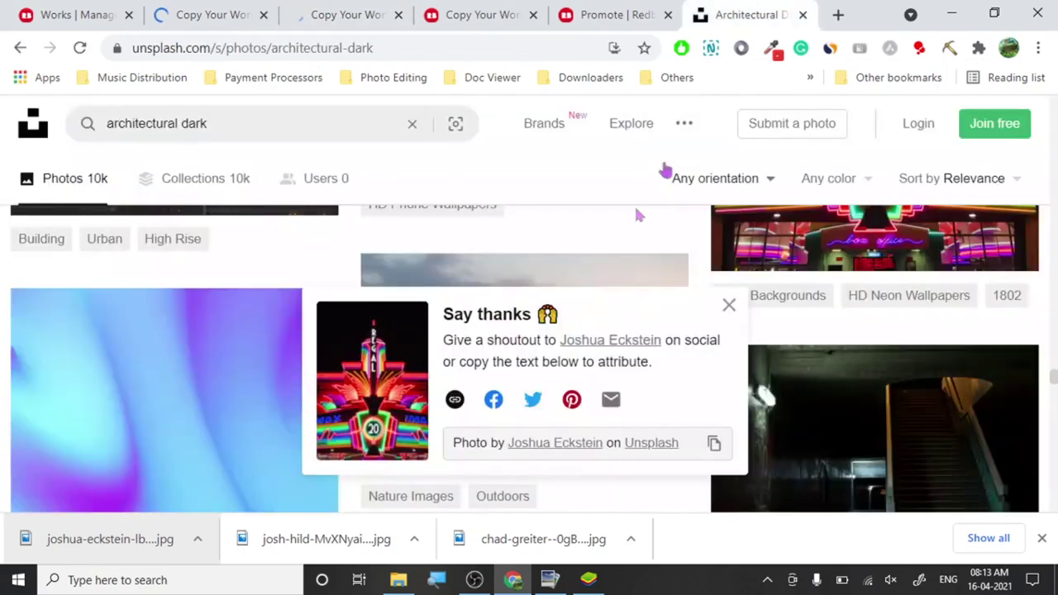
pyautogui.click(729, 305)
pyautogui.scroll(-1, 235, 355)
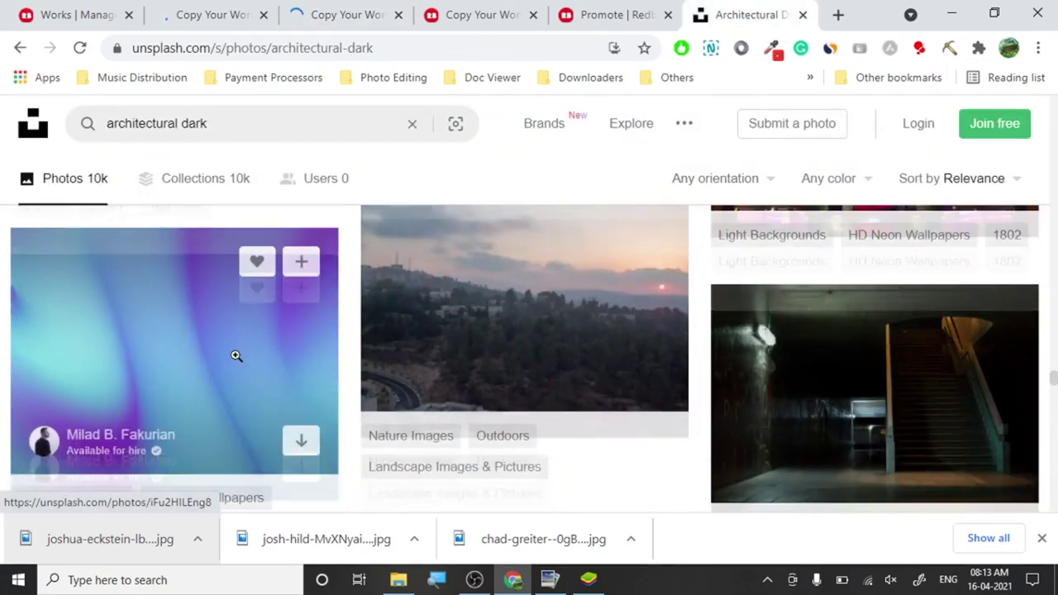
pyautogui.scroll(-5, 356, 385)
pyautogui.scroll(2, 357, 387)
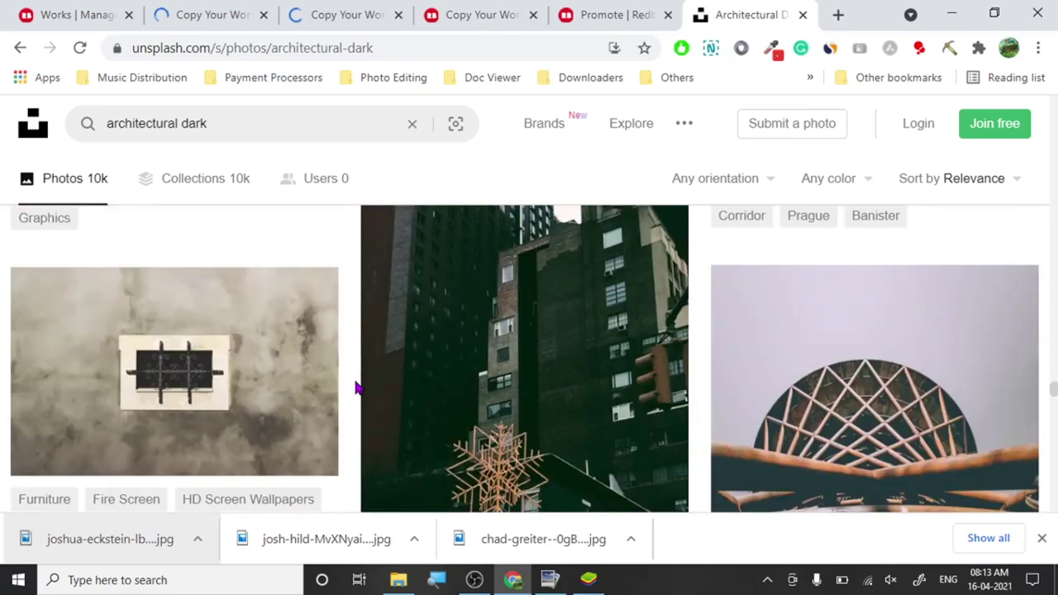
pyautogui.scroll(-1, 356, 387)
pyautogui.scroll(2, 356, 385)
pyautogui.scroll(-6, 527, 378)
pyautogui.scroll(-10, 422, 339)
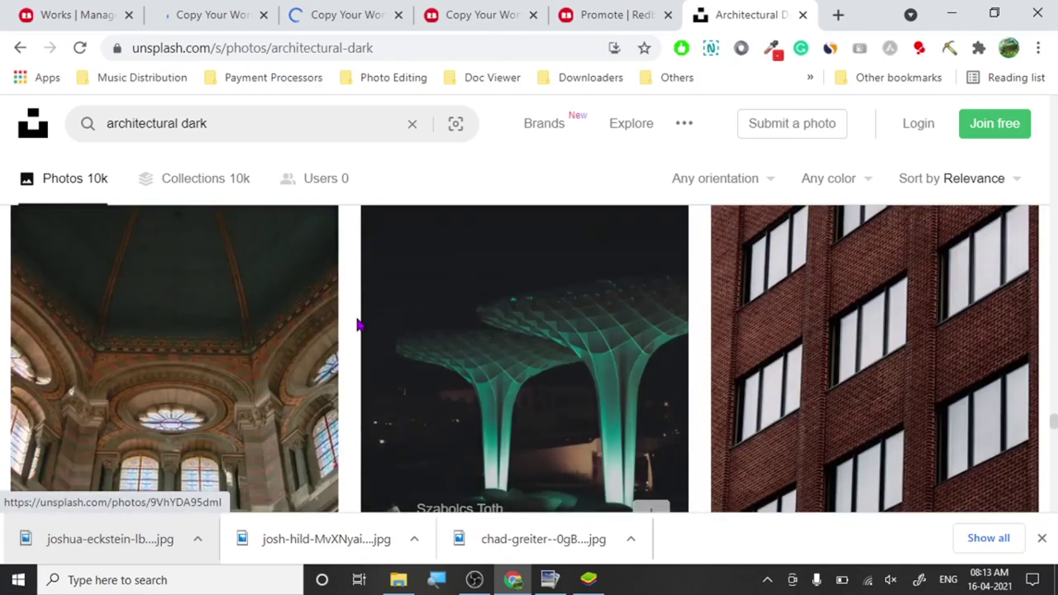
pyautogui.scroll(2, 357, 325)
pyautogui.scroll(-6, 357, 325)
pyautogui.scroll(-2, 357, 325)
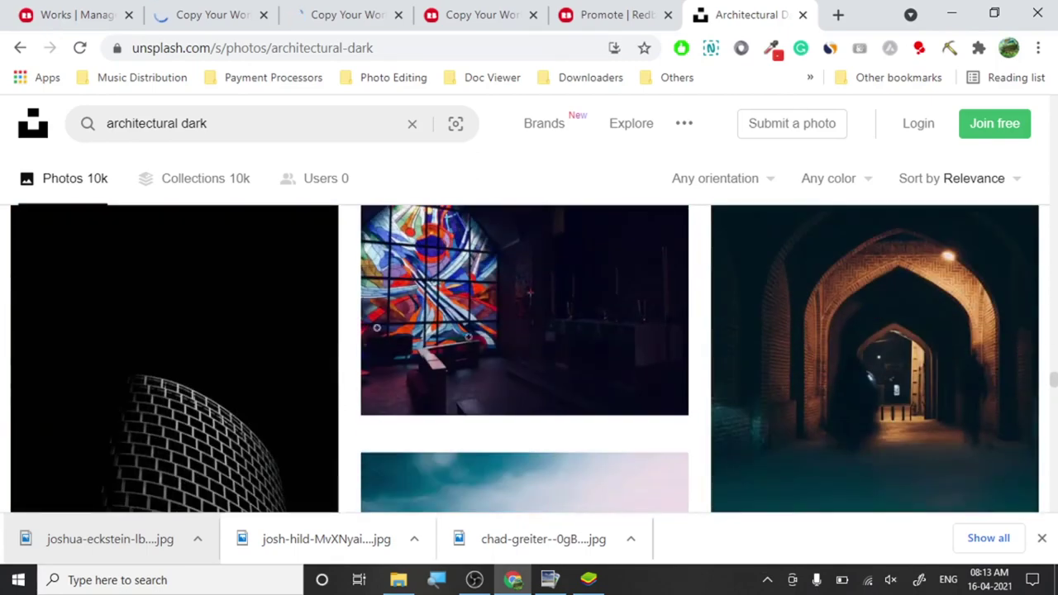
pyautogui.click(651, 382)
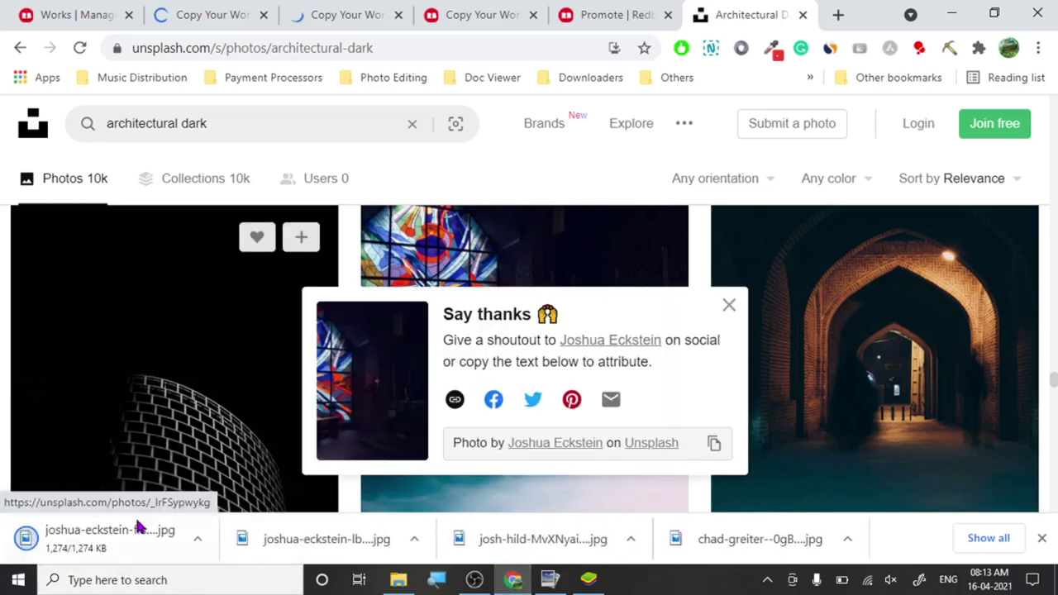
pyautogui.moveTo(139, 549); pyautogui.dragTo(602, 529)
pyautogui.moveTo(468, 558); pyautogui.dragTo(471, 529)
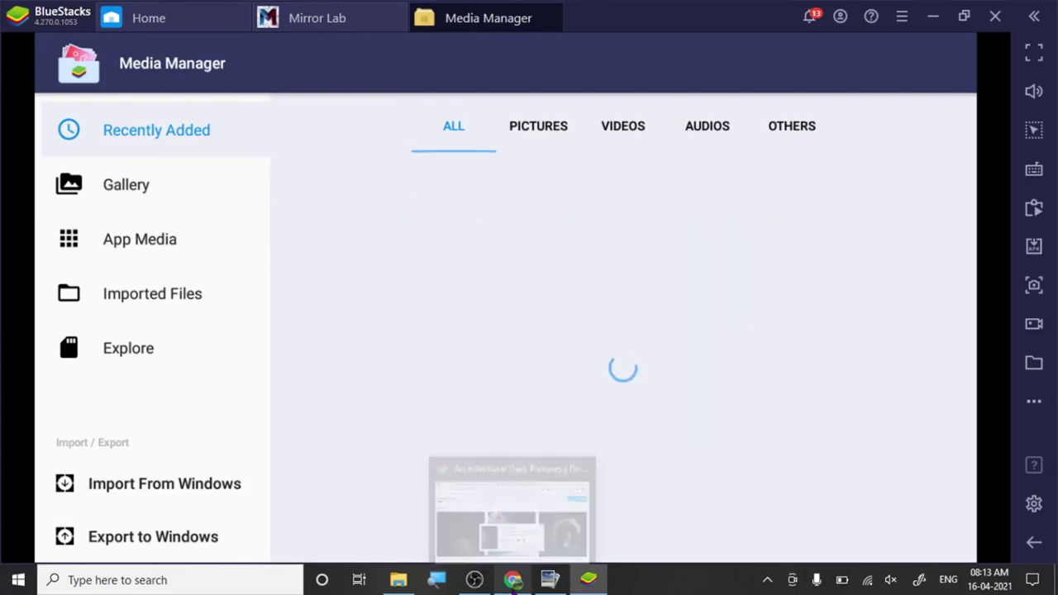
# Check the Mandala pattern copy's upload in Chrome, and load the stained-glass window photo into Mirror Lab in BlueStacks.
pyautogui.click(513, 580)
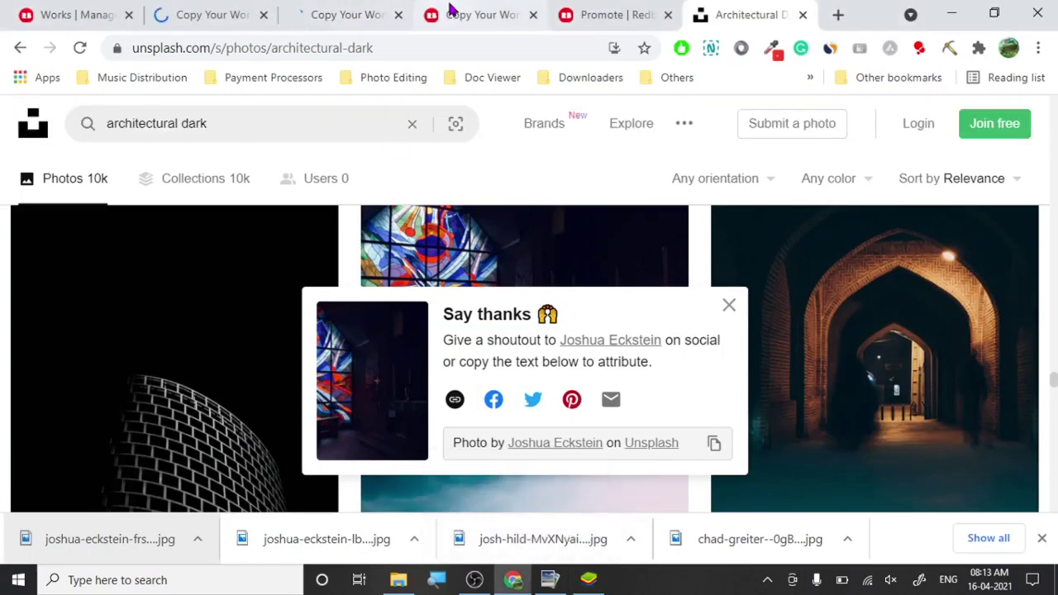
pyautogui.click(447, 14)
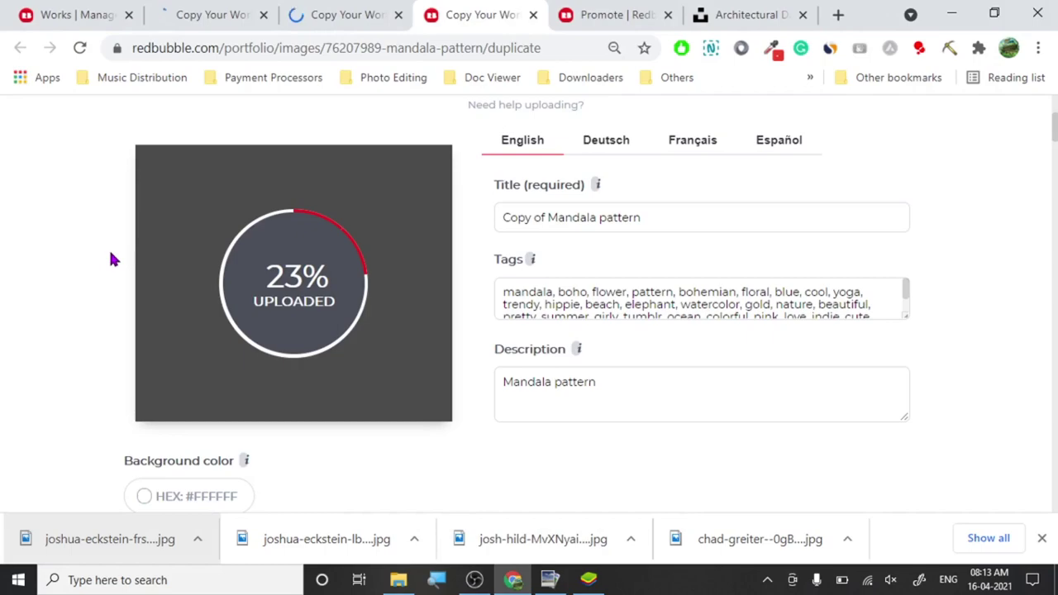
pyautogui.click(588, 579)
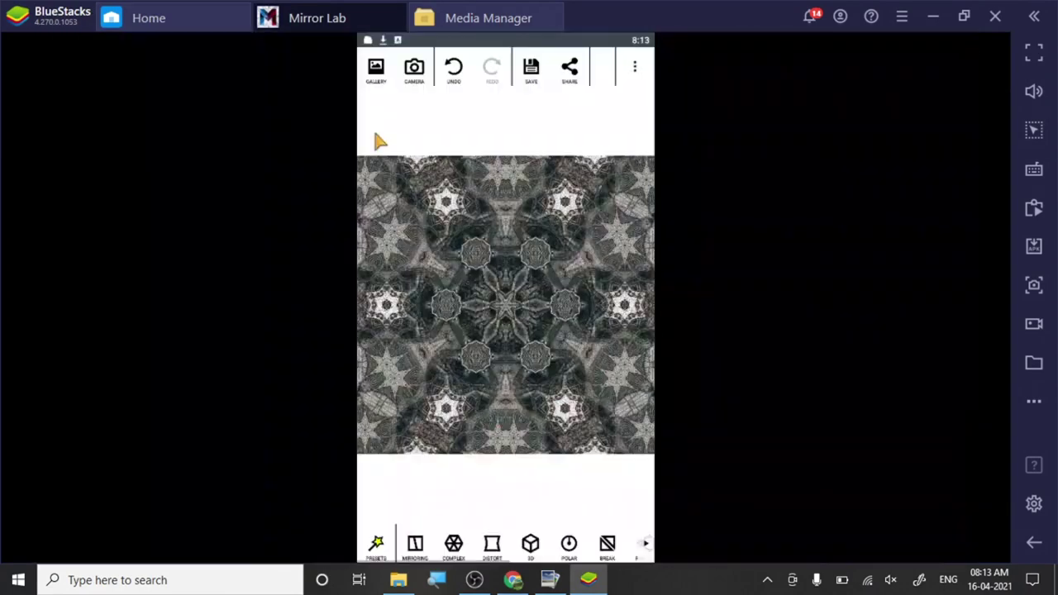
pyautogui.click(376, 71)
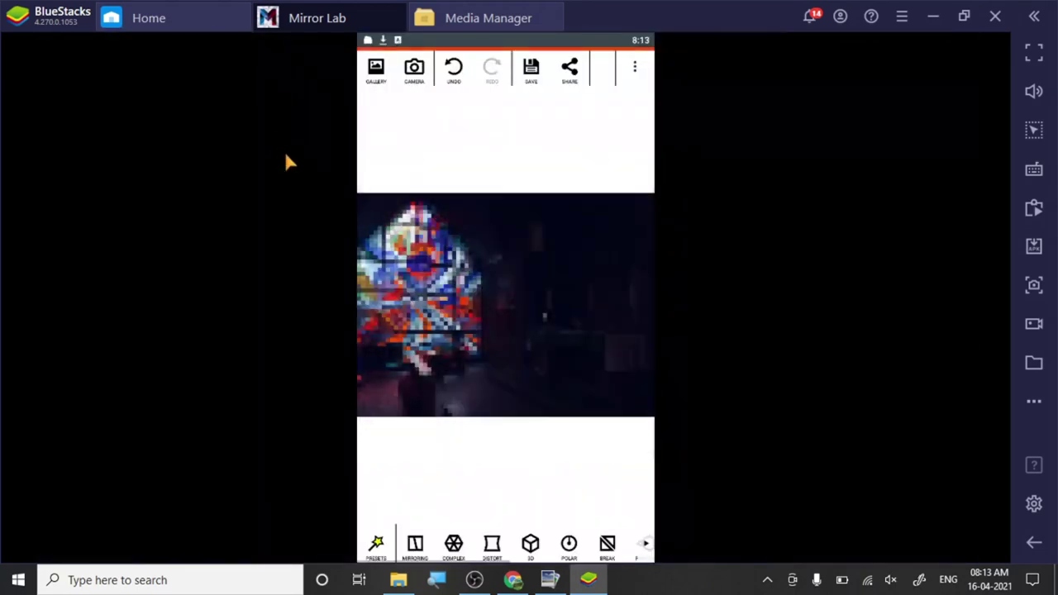
# Try the complex effects Kaleidoscope and Multi Kaleidoscope on the stained-glass photo, shifting the sampled area within each pattern.
pyautogui.click(452, 547)
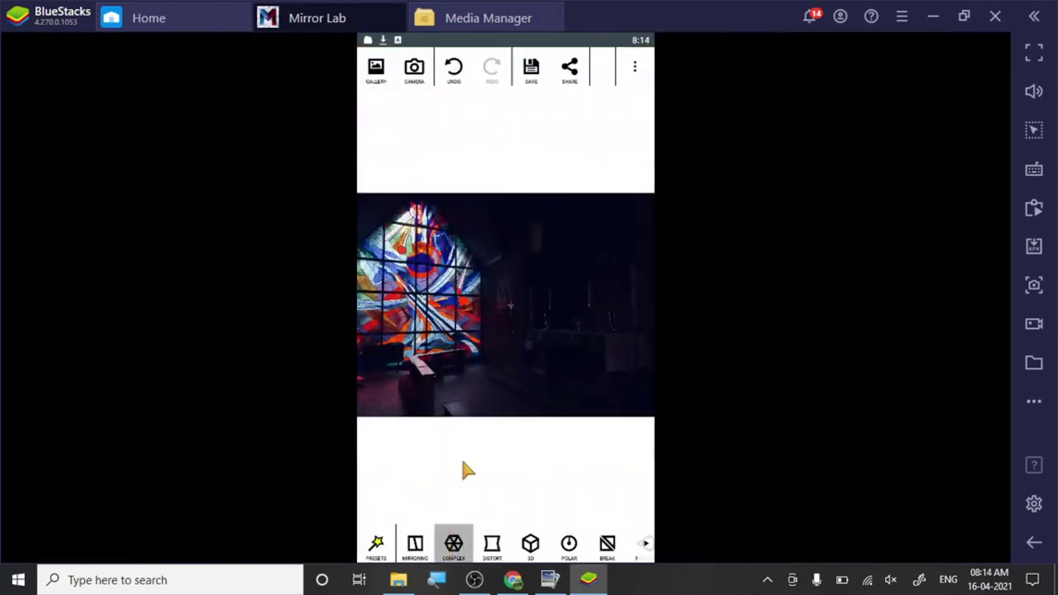
pyautogui.moveTo(464, 341); pyautogui.dragTo(584, 432)
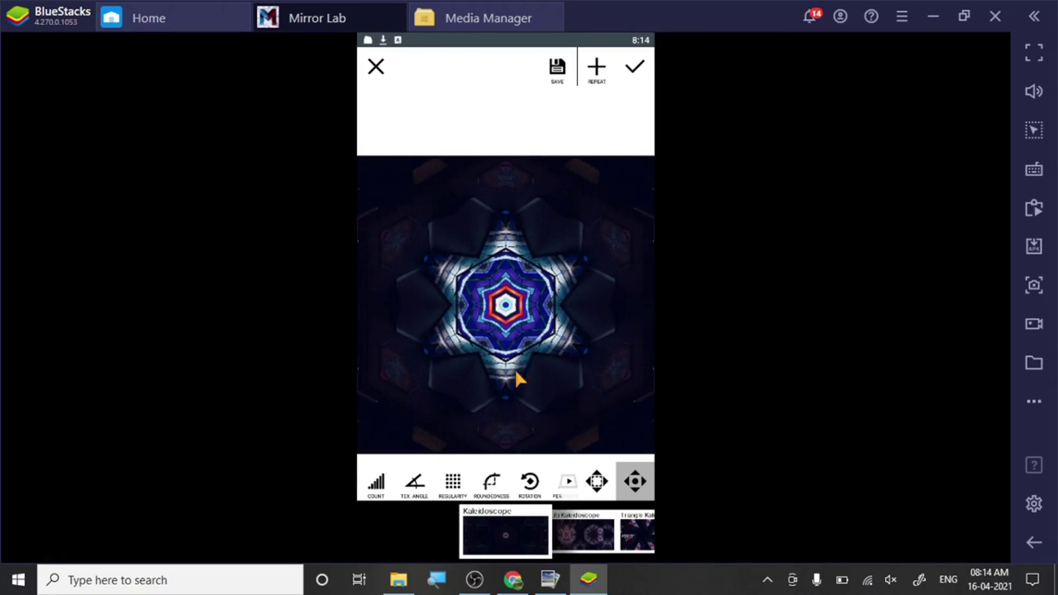
pyautogui.moveTo(477, 383); pyautogui.dragTo(503, 386)
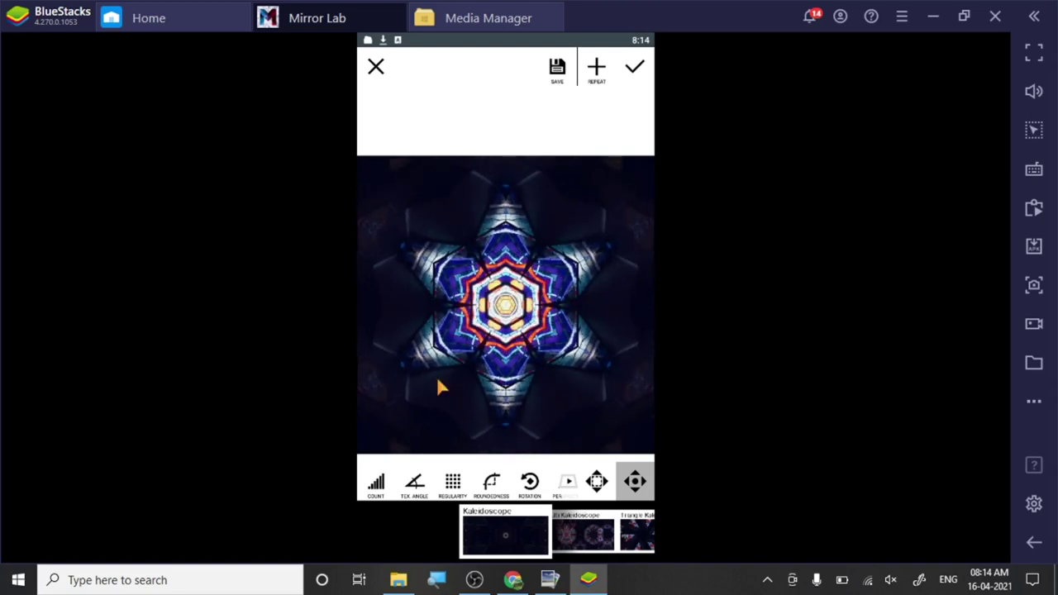
pyautogui.moveTo(416, 374); pyautogui.dragTo(452, 356)
pyautogui.click(558, 537)
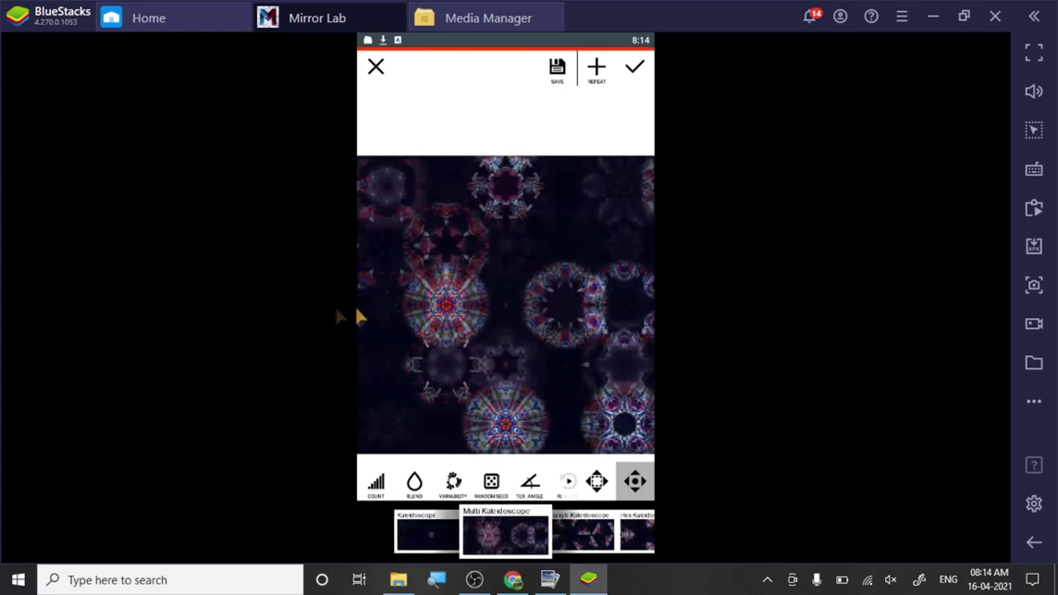
pyautogui.moveTo(526, 328); pyautogui.dragTo(504, 266)
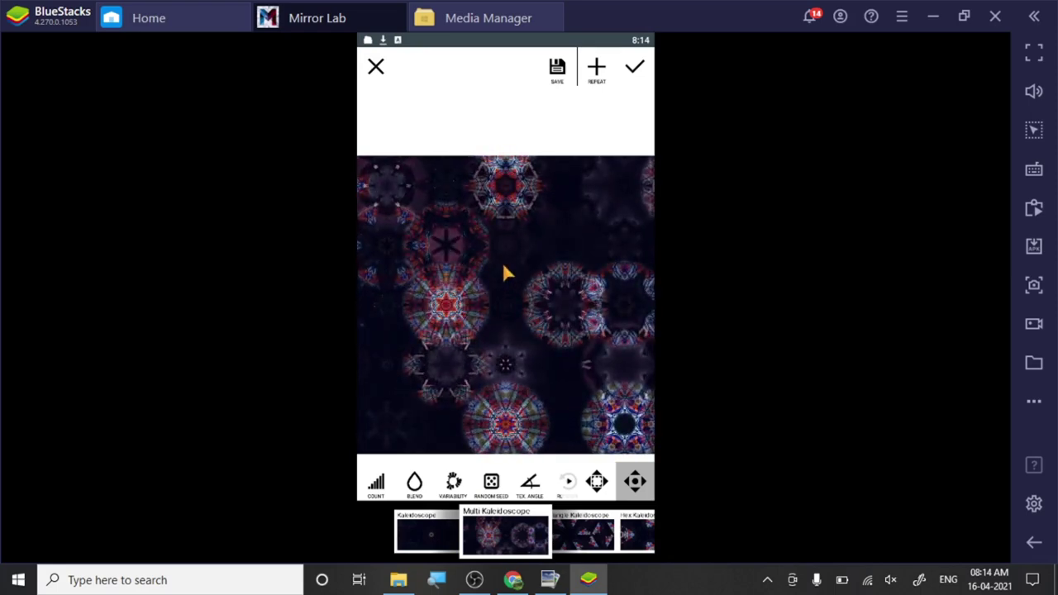
# Compare the Triangle and Hex Kaleidoscope effects, then apply Triangle Kaleidoscope to the photo and save the image.
pyautogui.click(588, 539)
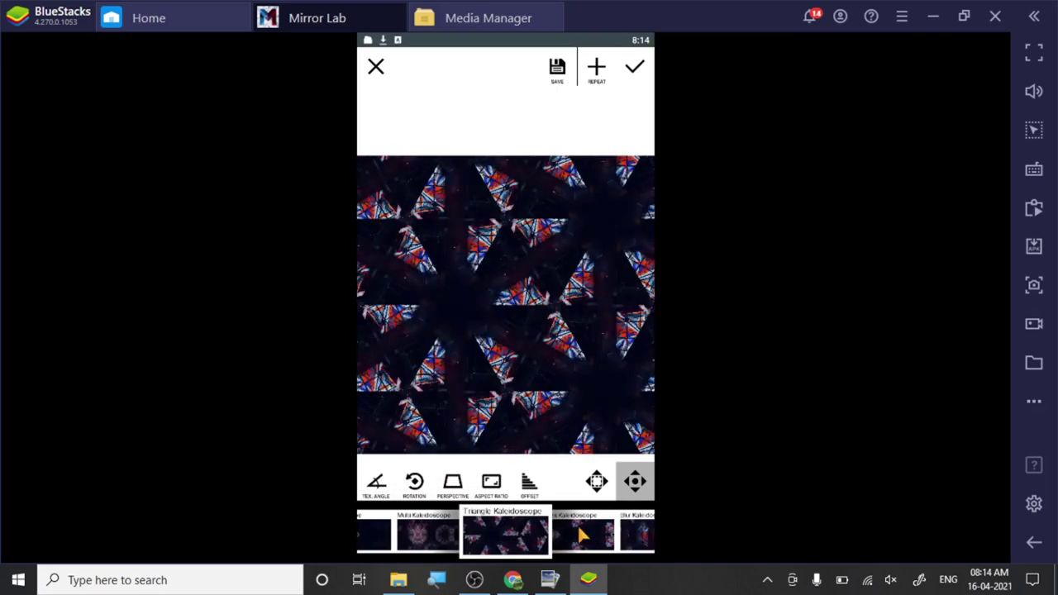
pyautogui.click(581, 536)
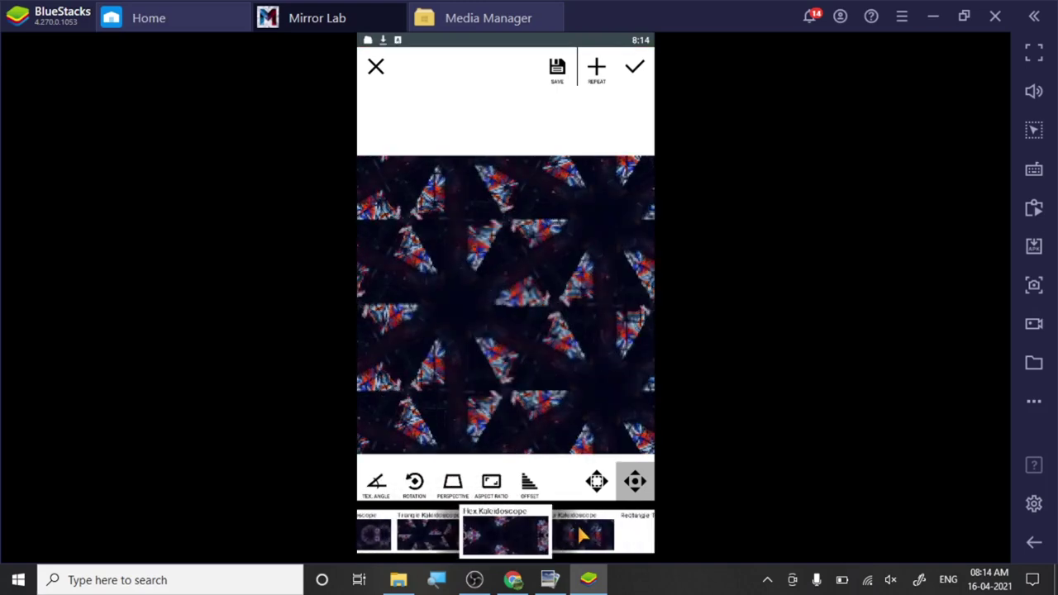
pyautogui.click(426, 536)
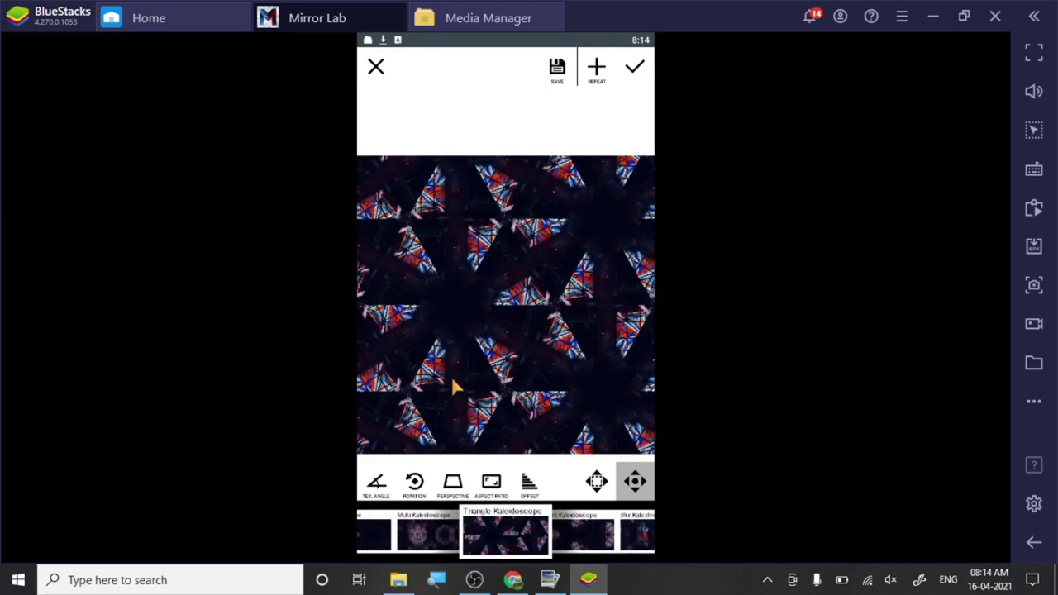
pyautogui.click(555, 83)
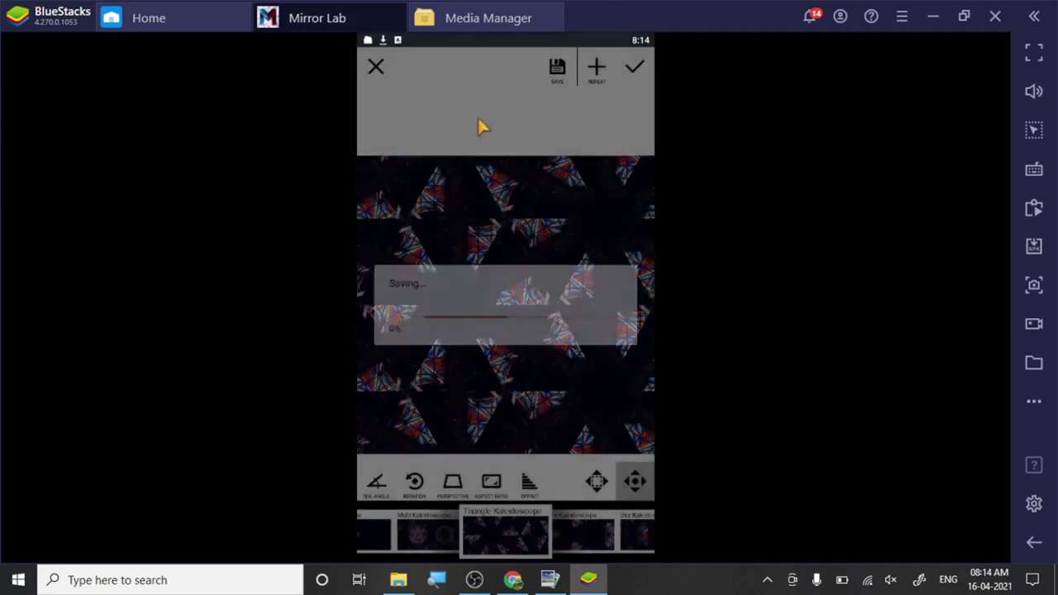
# Export the newly saved stained-glass kaleidoscope image from the BlueStacks Media Manager to the Windows Documents folder.
pyautogui.click(478, 20)
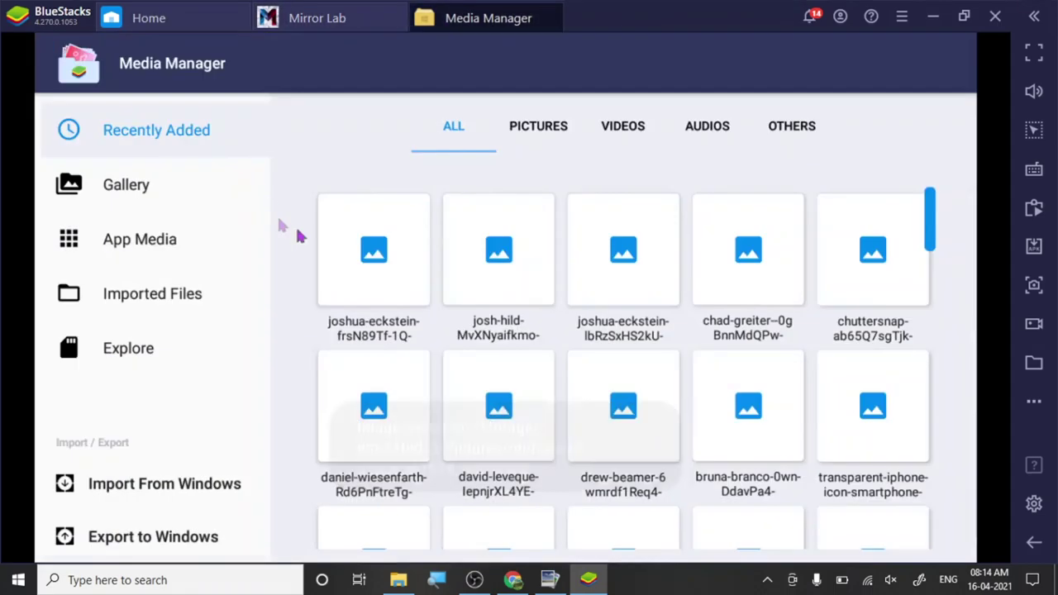
pyautogui.click(172, 183)
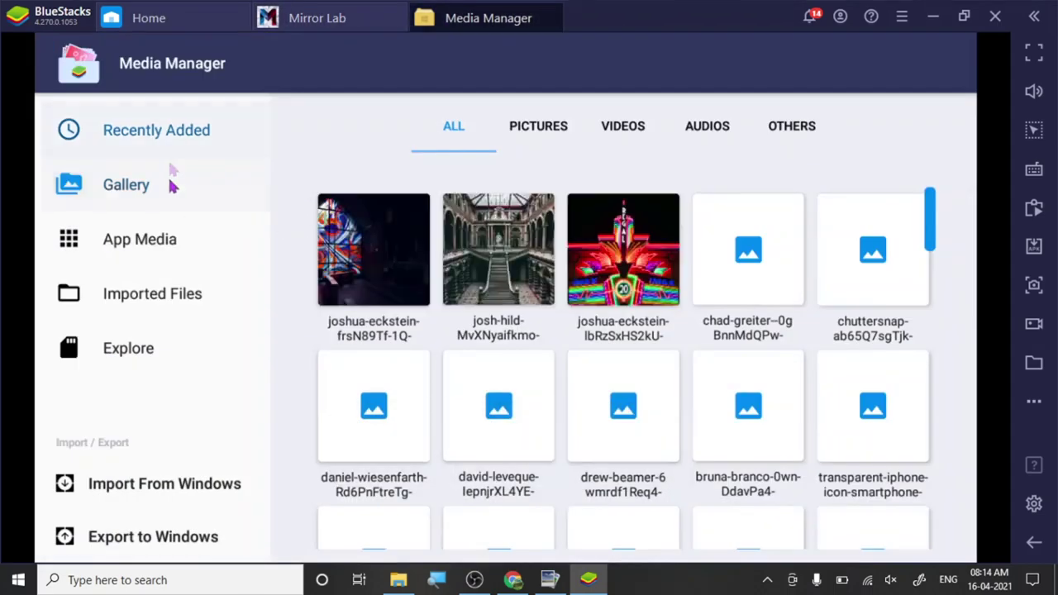
pyautogui.click(173, 139)
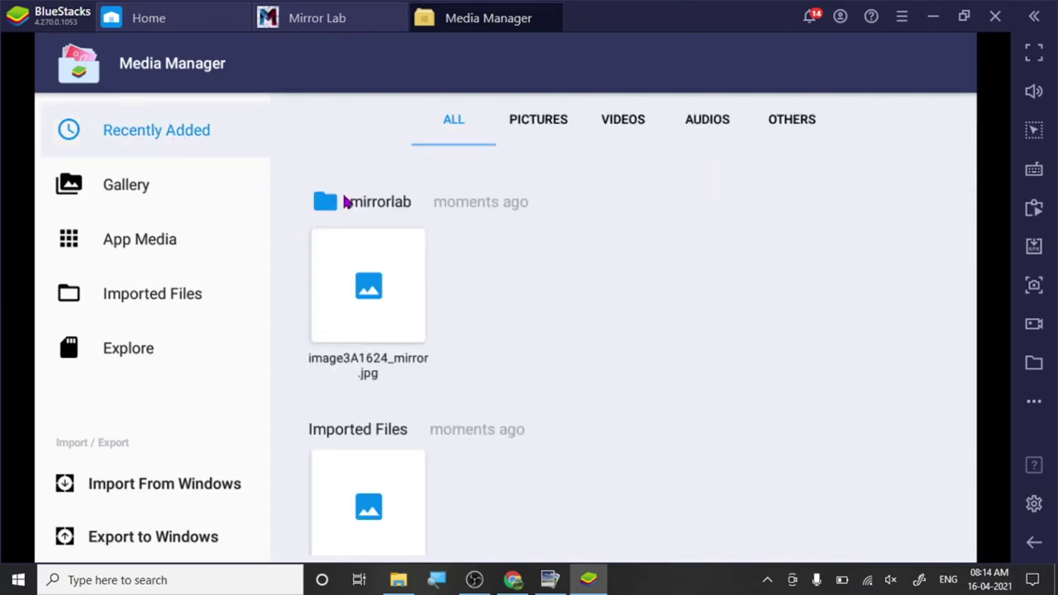
pyautogui.click(398, 302)
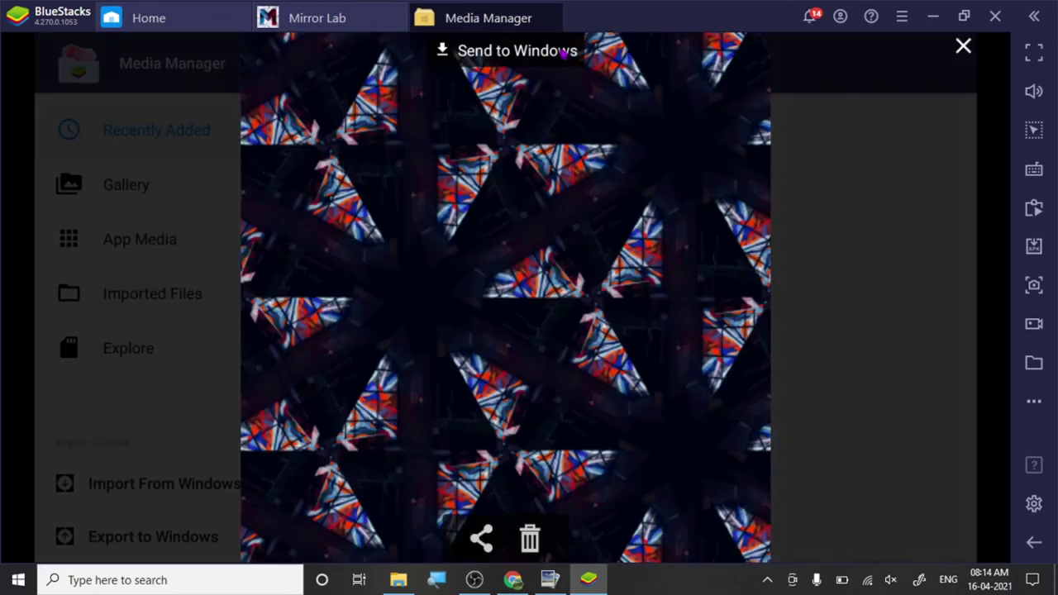
pyautogui.click(556, 55)
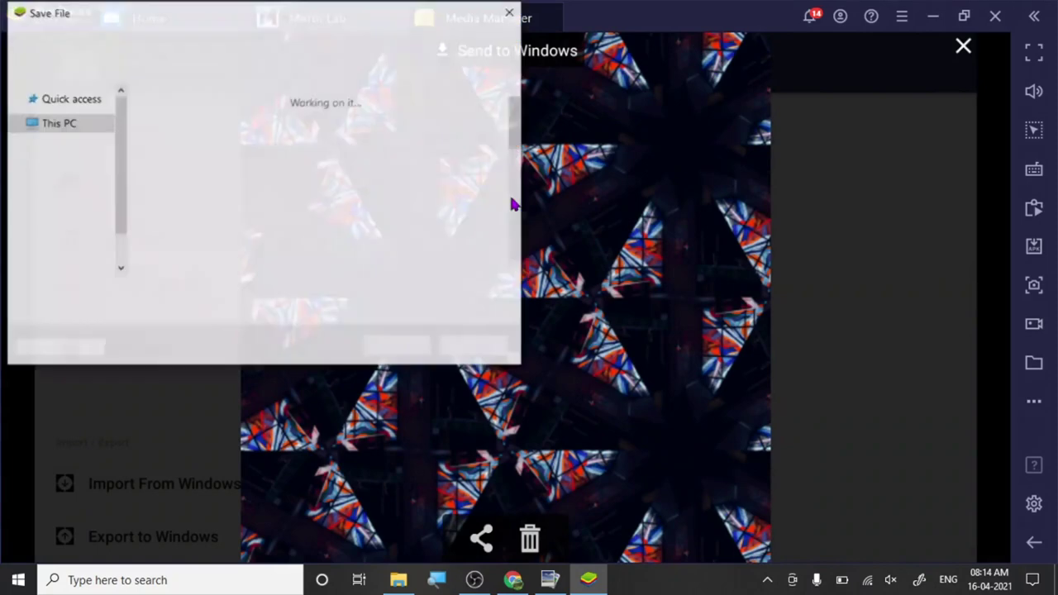
pyautogui.click(397, 347)
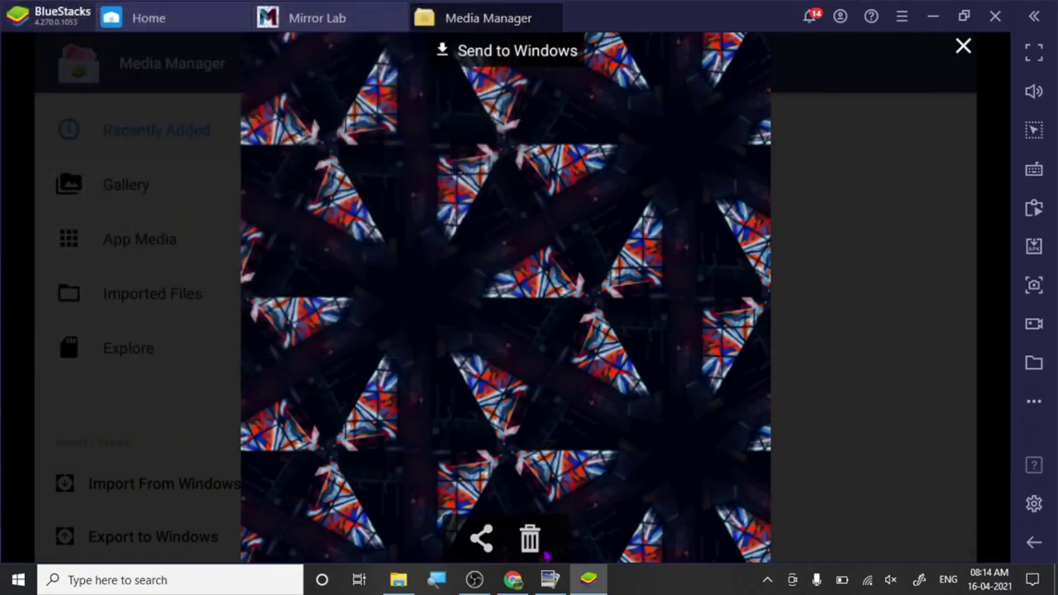
# In Chrome, replace all images of the first Futuristic Mandala copy with image3A1618_mirror2 from Documents.
pyautogui.moveTo(523, 583)
pyautogui.click(508, 542)
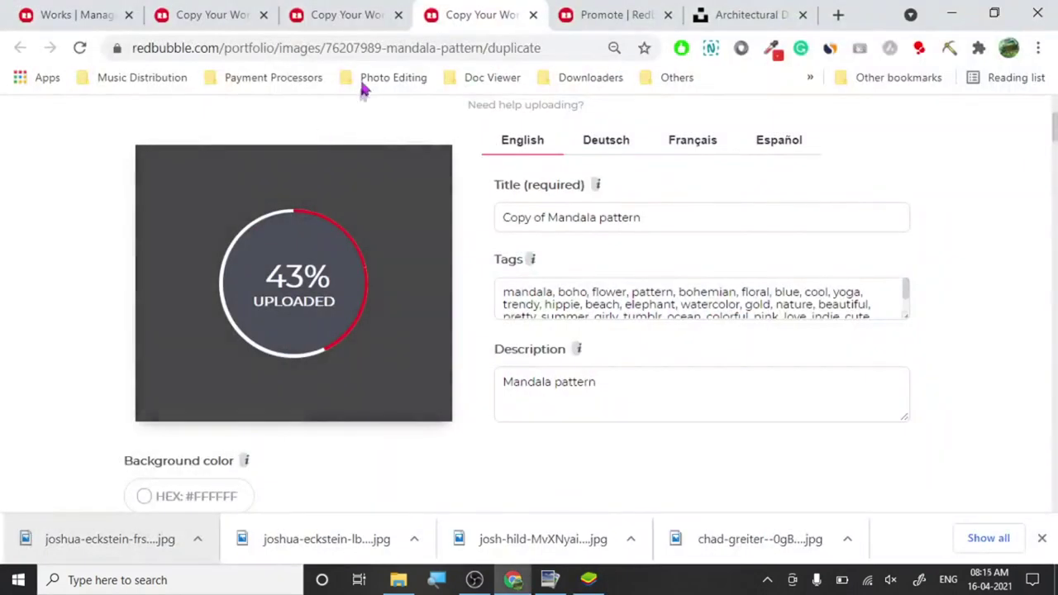
pyautogui.click(348, 15)
pyautogui.click(229, 15)
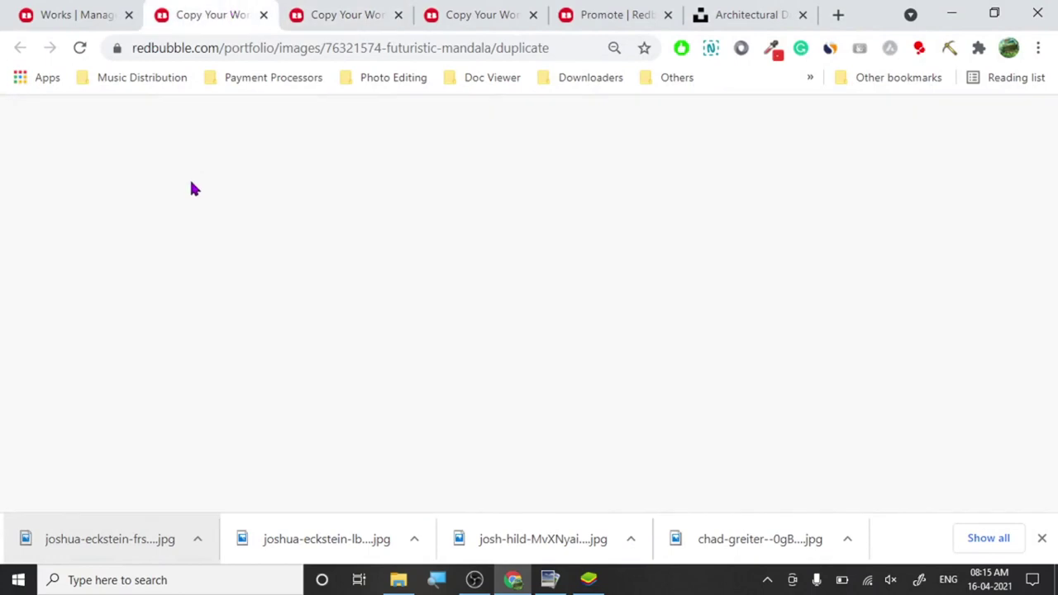
pyautogui.scroll(-2, 193, 199)
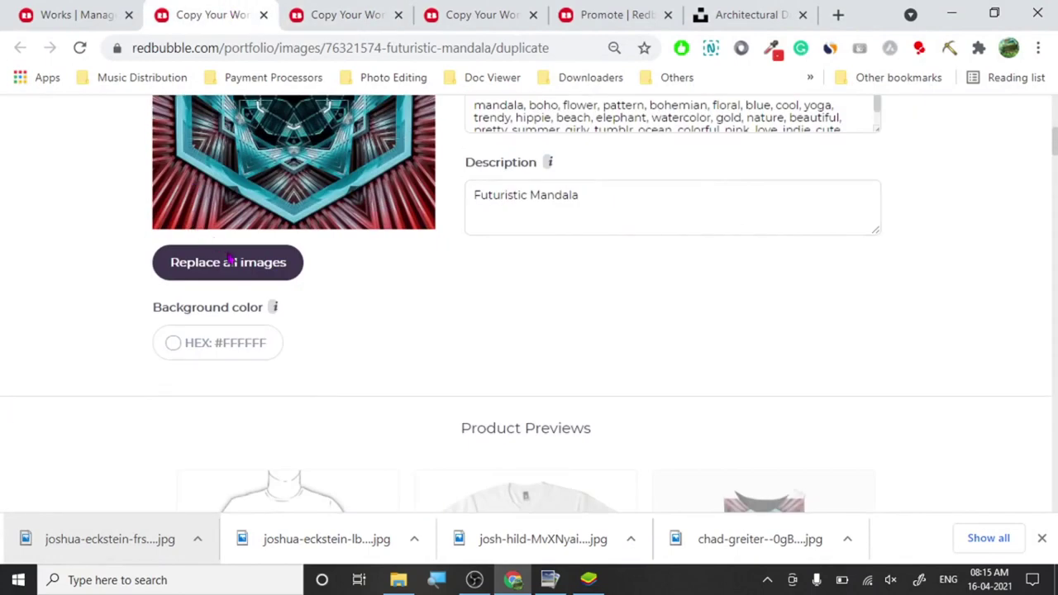
pyautogui.click(245, 265)
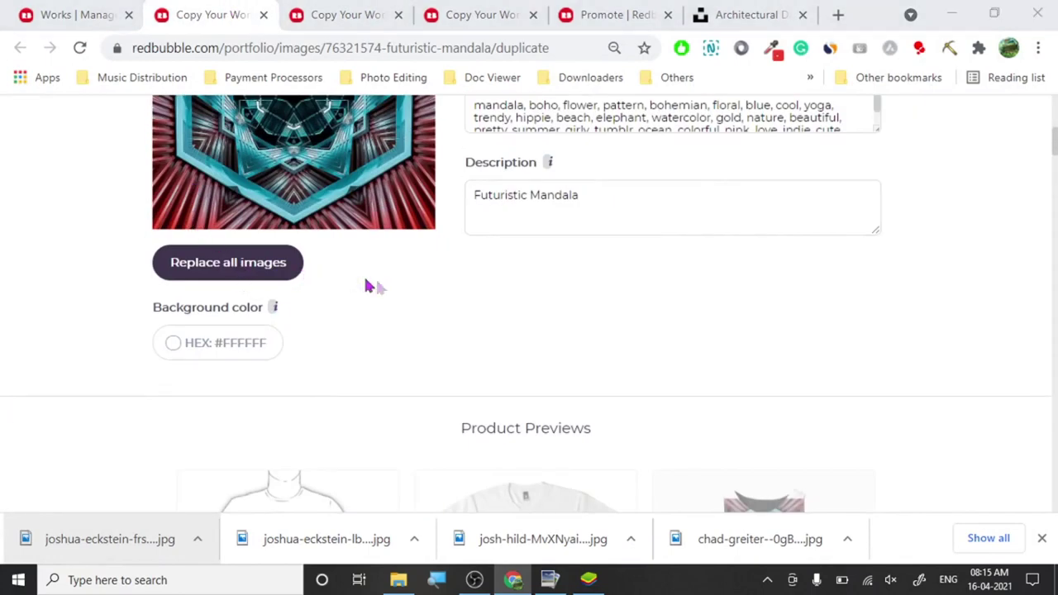
pyautogui.scroll(-2, 571, 331)
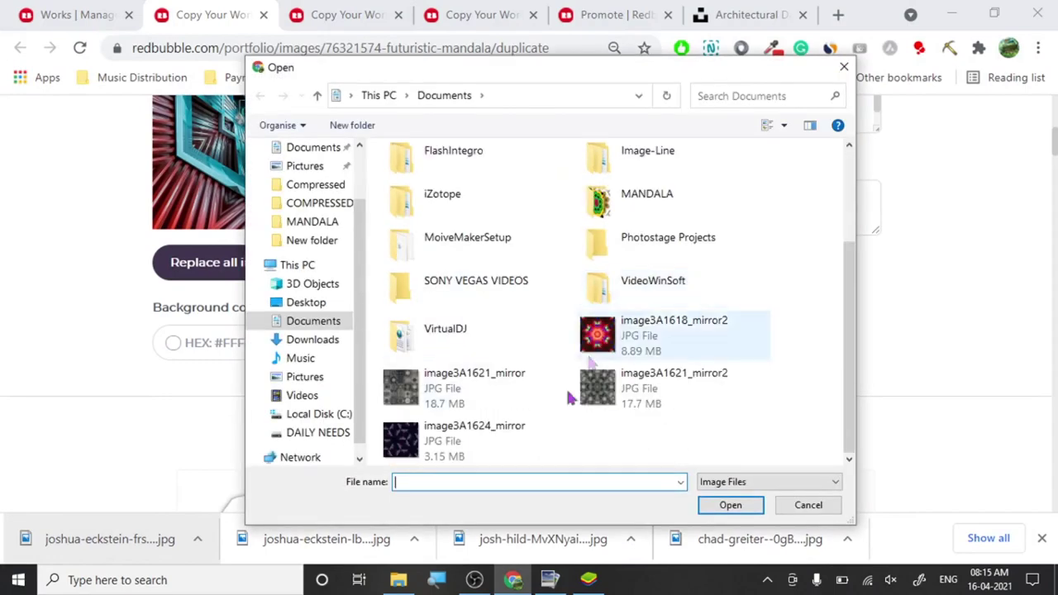
pyautogui.click(619, 333)
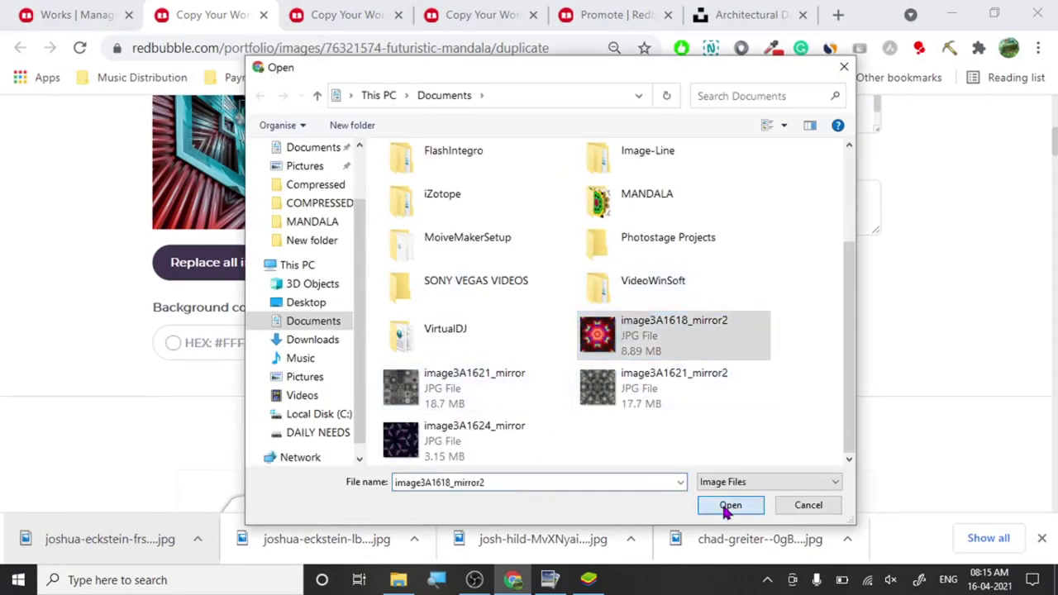
pyautogui.click(731, 505)
# Replace all images of the second Futuristic Mandala copy with image3A1621_mirror2.
pyautogui.click(350, 15)
pyautogui.scroll(-5, 229, 314)
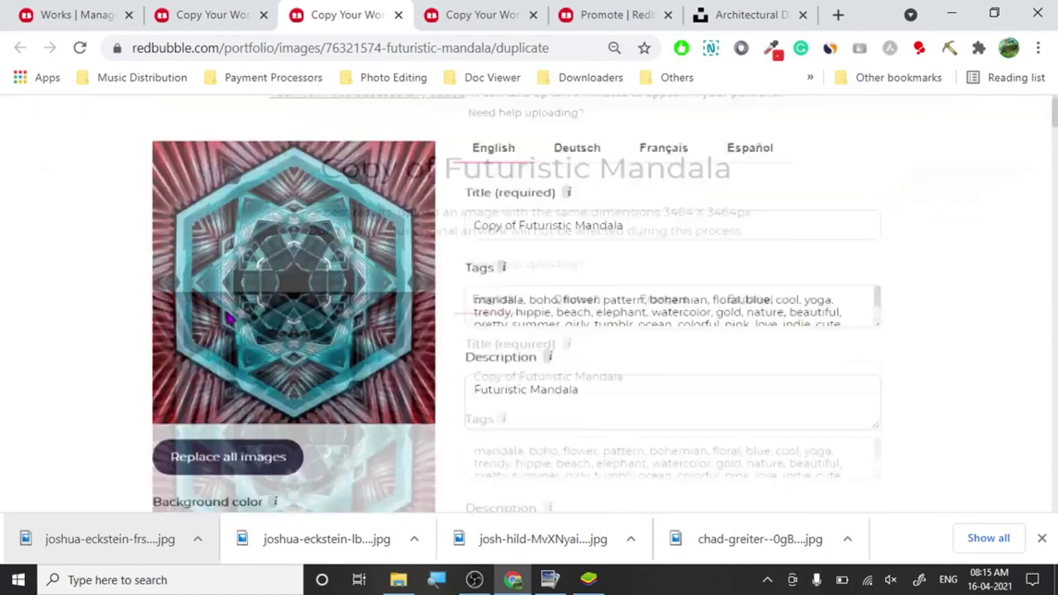
pyautogui.click(277, 369)
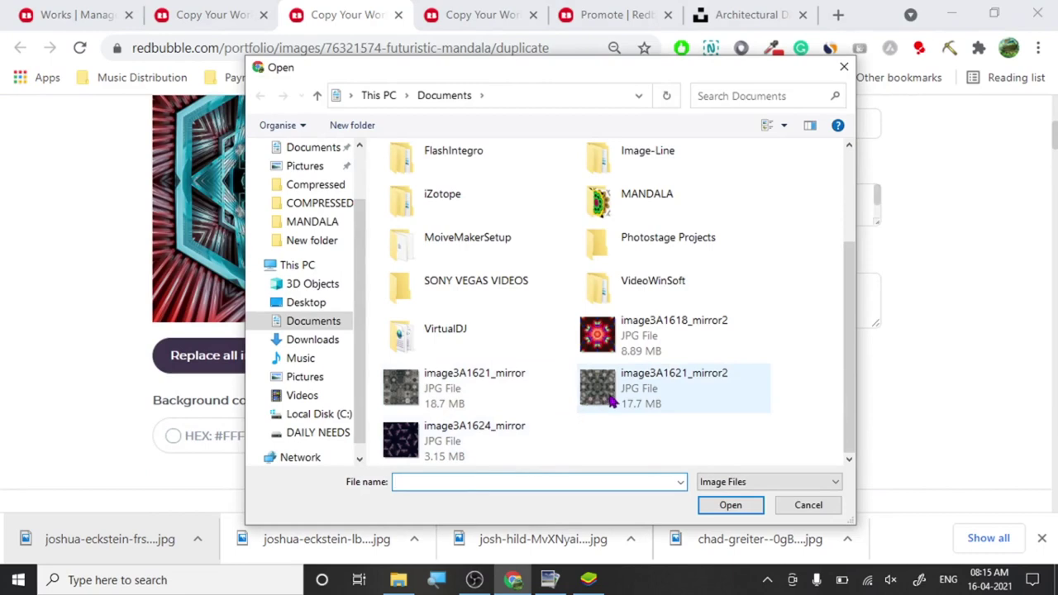
pyautogui.click(664, 394)
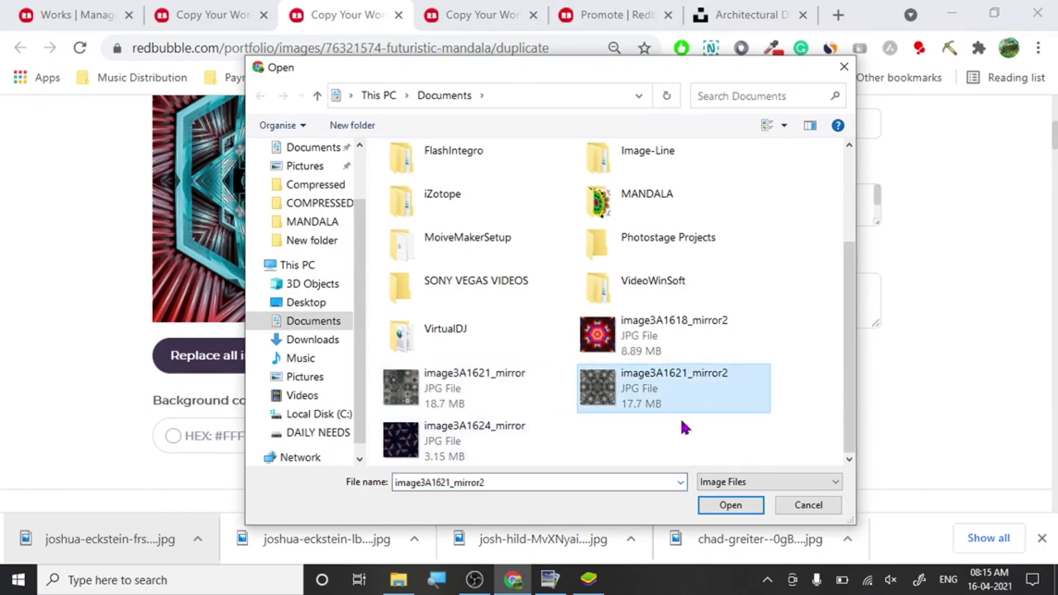
pyautogui.click(731, 505)
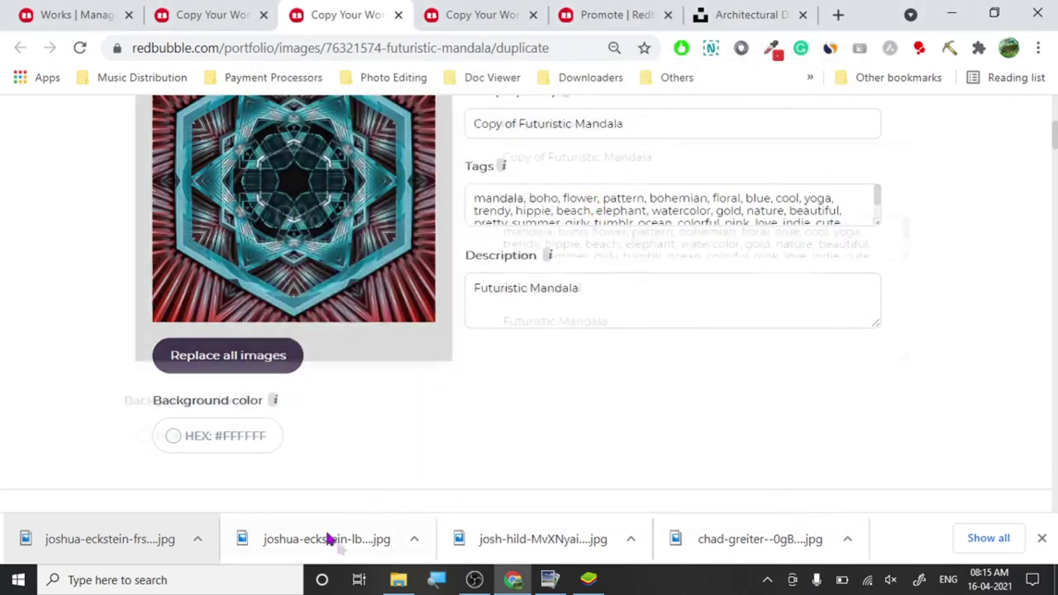
# Close the three previously edited mandala images in PhotoPad and load image3A1624_mirror from the Documents folder.
pyautogui.moveTo(399, 579)
pyautogui.click(401, 521)
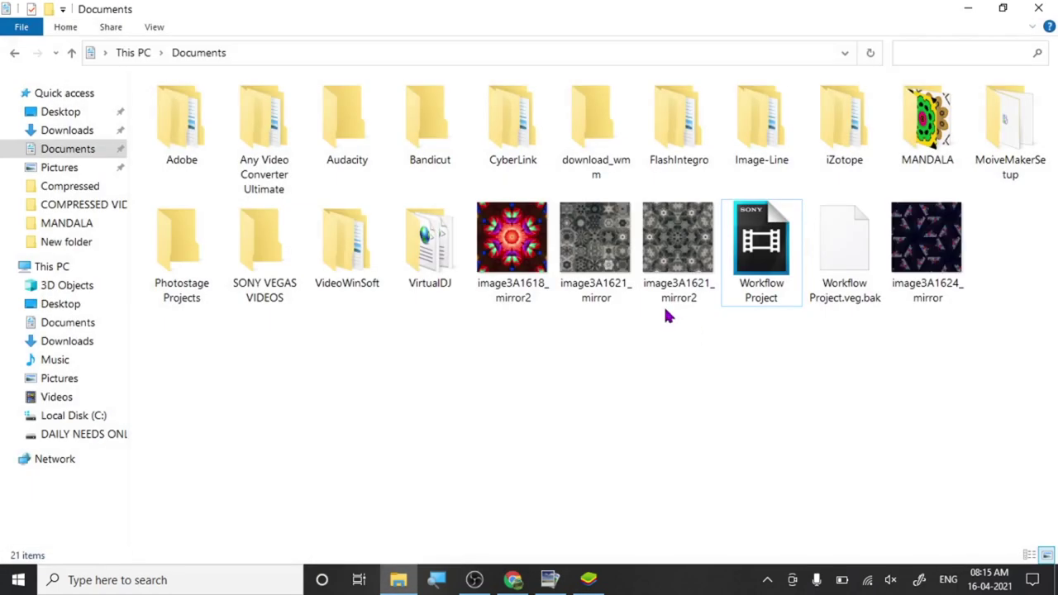
pyautogui.click(963, 265)
pyautogui.click(550, 579)
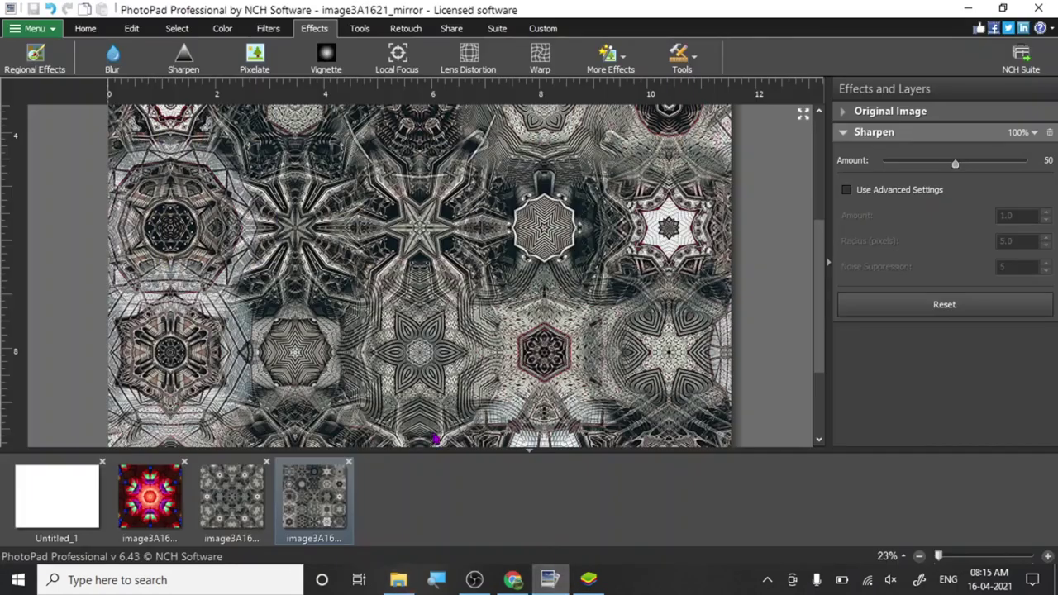
pyautogui.click(349, 463)
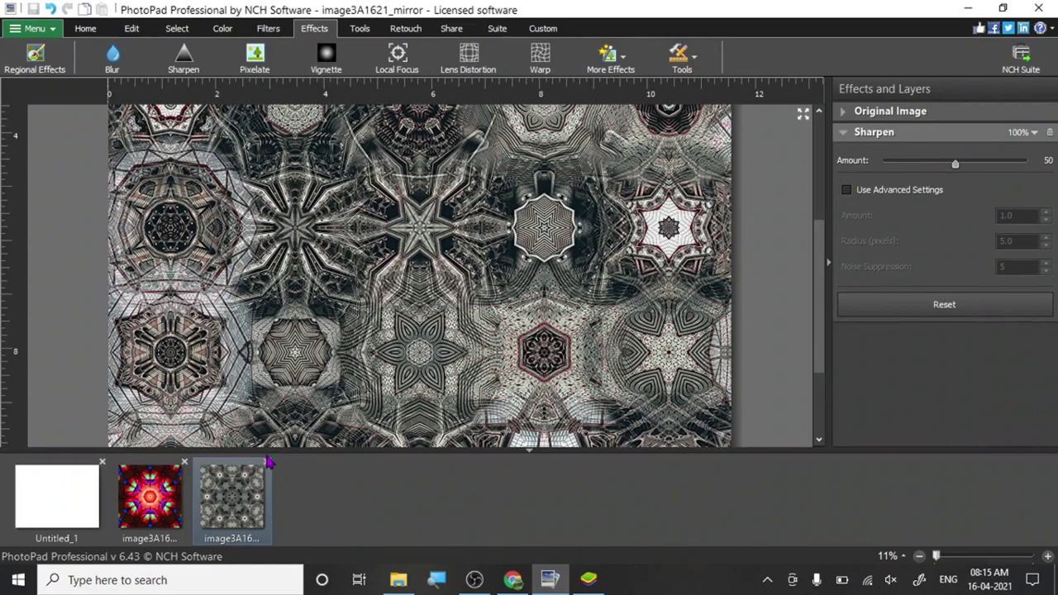
pyautogui.click(267, 462)
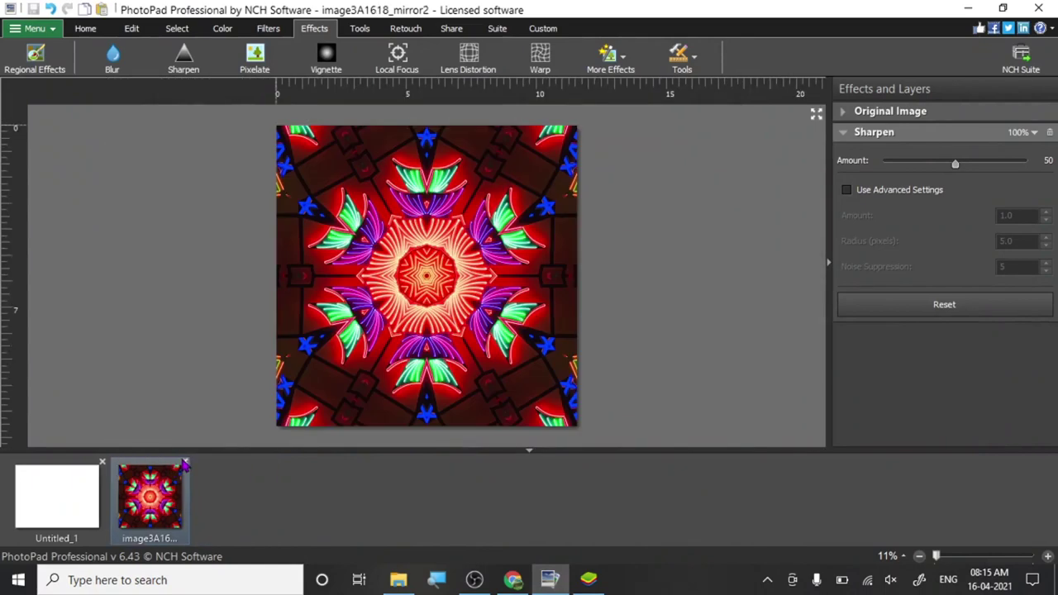
pyautogui.click(183, 462)
pyautogui.click(966, 8)
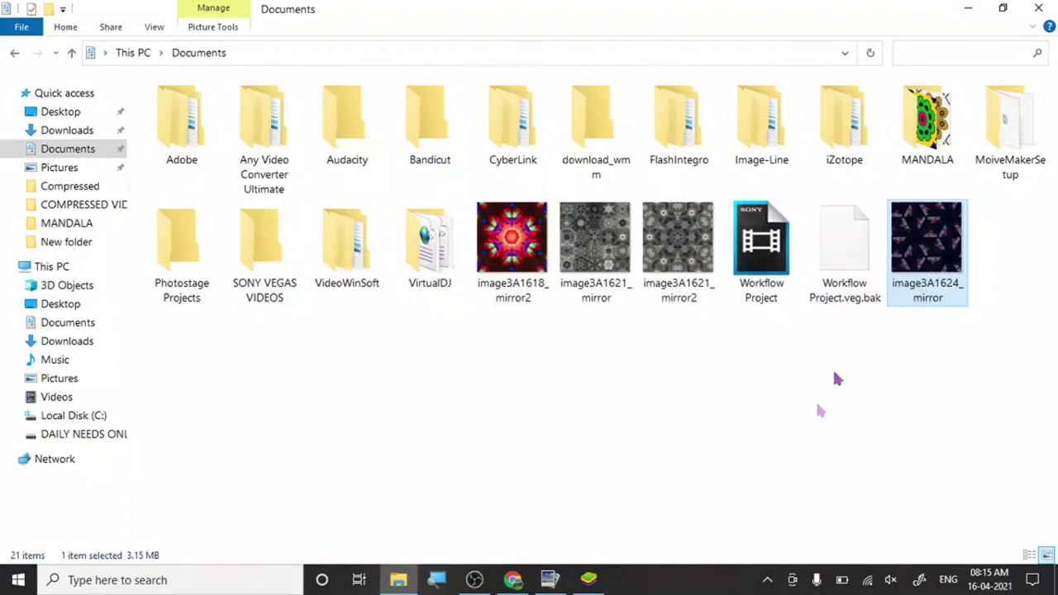
pyautogui.moveTo(909, 281); pyautogui.dragTo(533, 525)
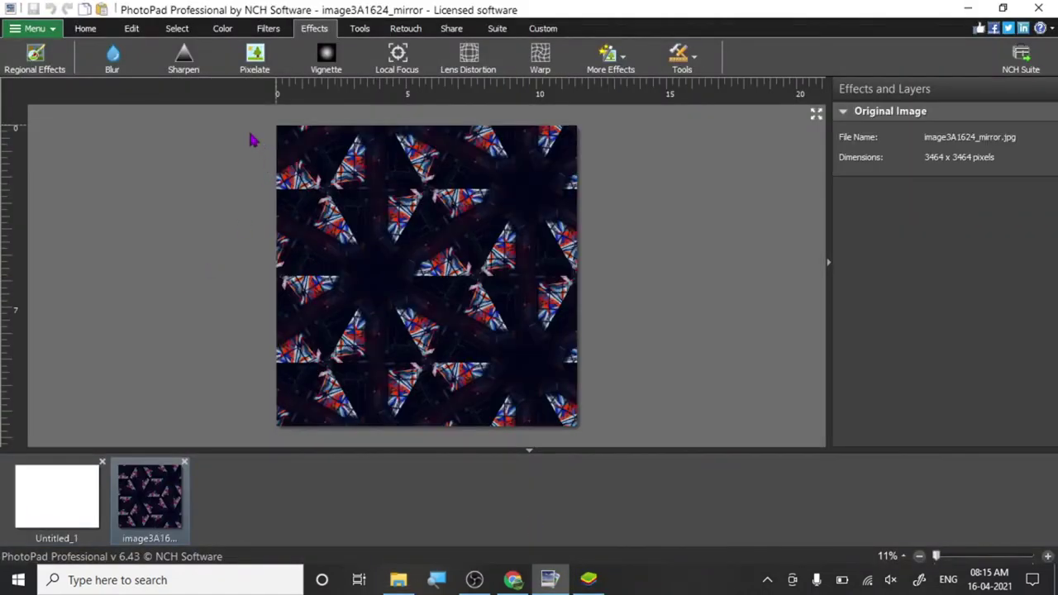
# Sharpen the stained-glass pattern with an amount of 50 and save it over the original file.
pyautogui.click(185, 60)
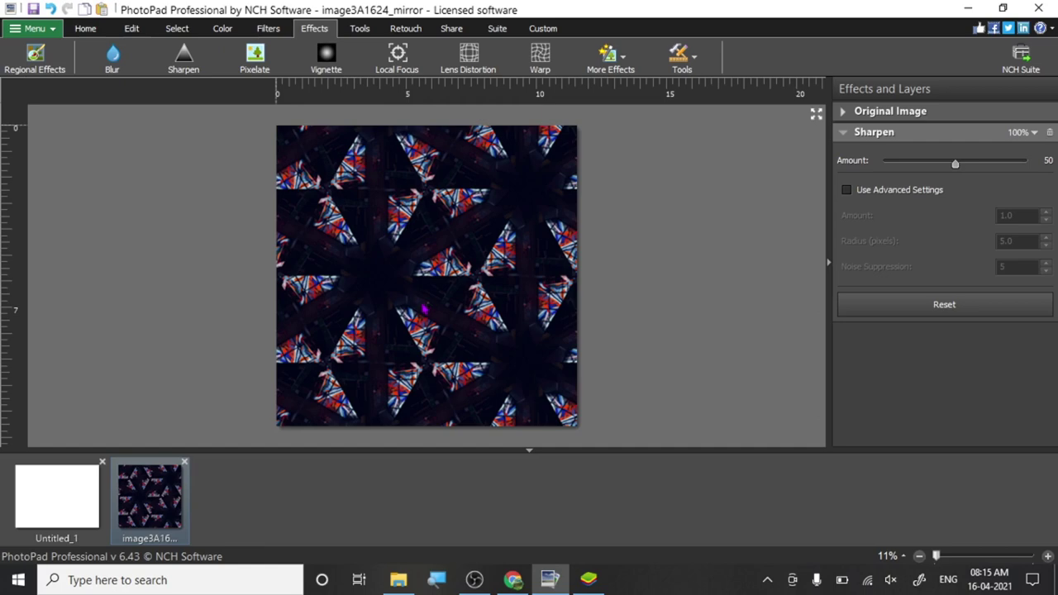
pyautogui.scroll(2, 424, 309)
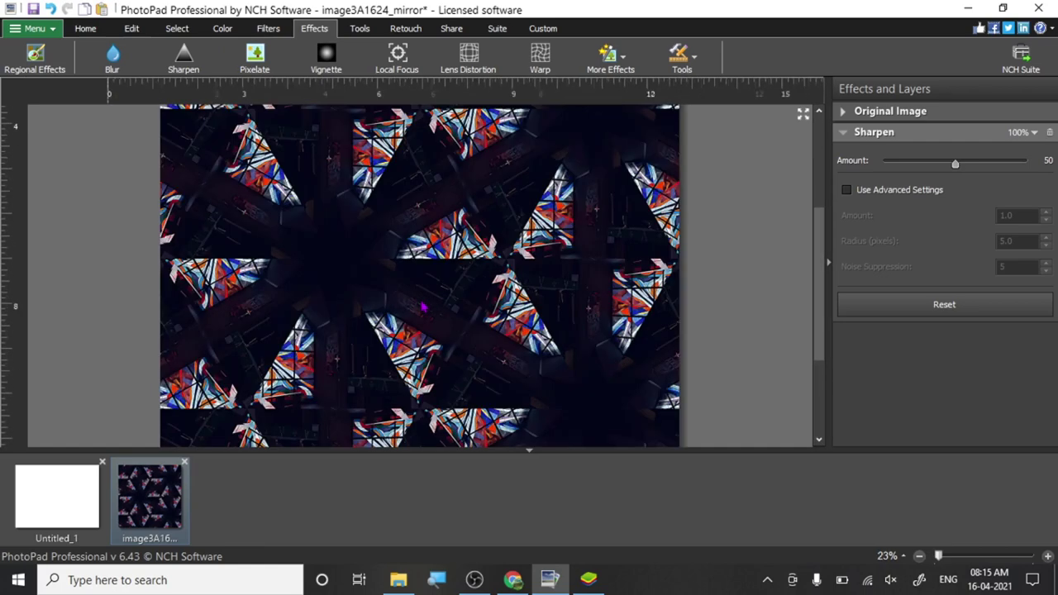
pyautogui.scroll(1, 424, 309)
pyautogui.scroll(-1, 424, 306)
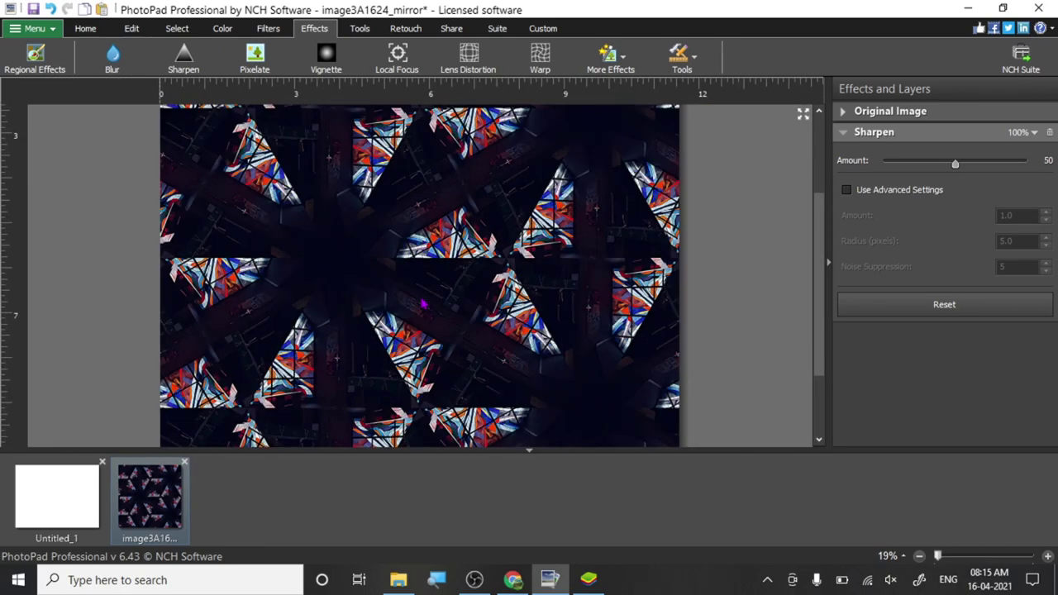
pyautogui.scroll(-2, 423, 306)
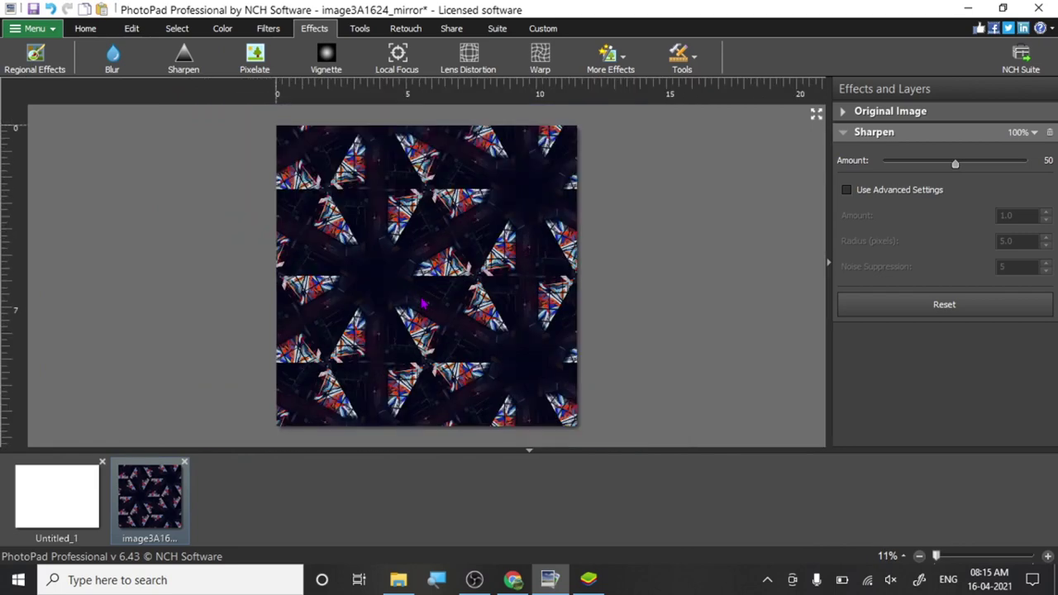
pyautogui.click(33, 9)
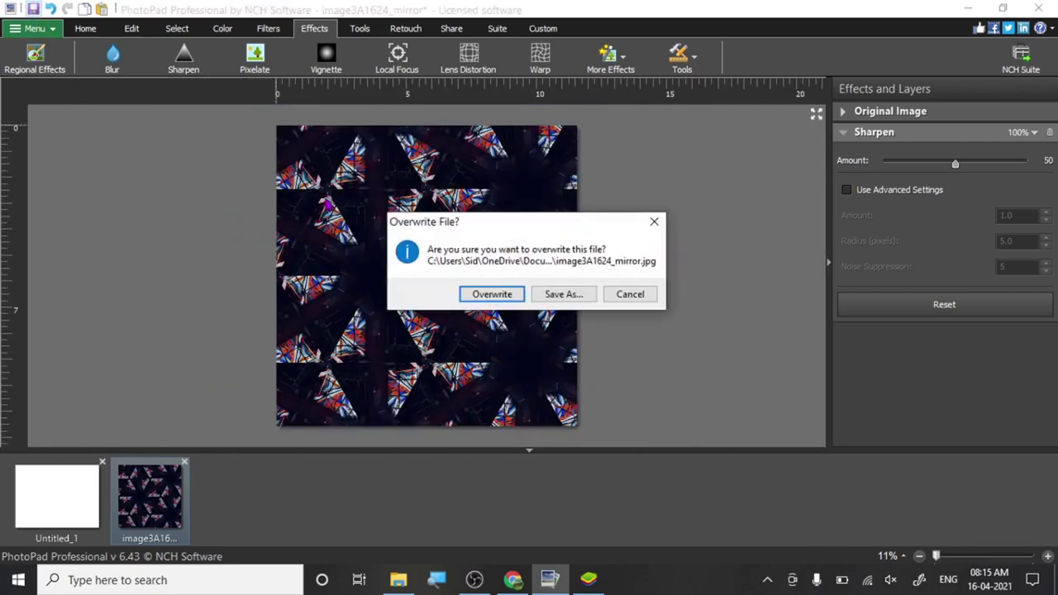
pyautogui.click(488, 295)
pyautogui.click(487, 311)
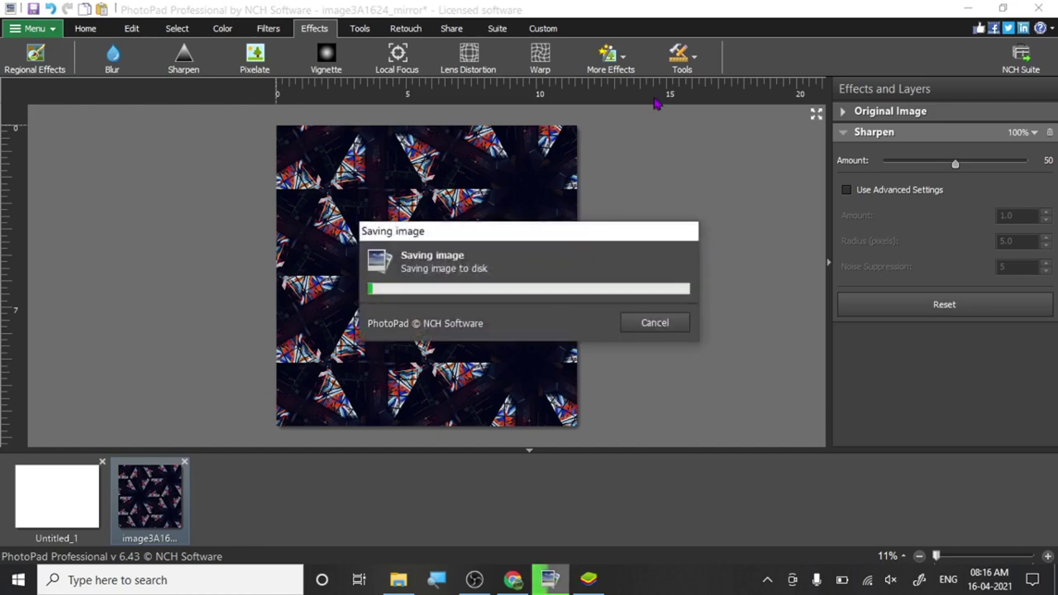
pyautogui.click(968, 7)
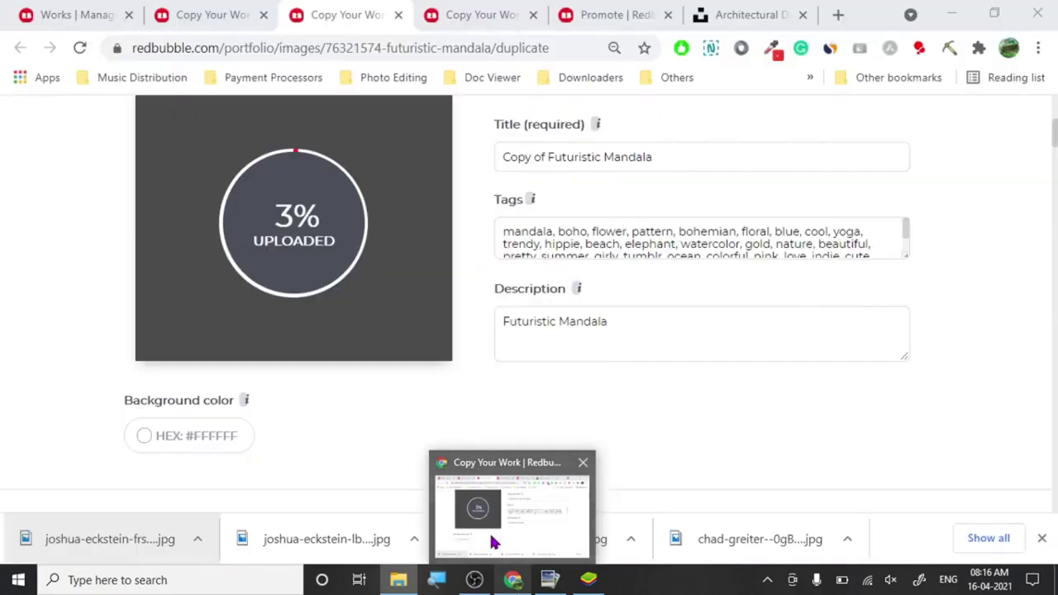
# Switch to Chrome and check the upload progress of the first Futuristic Mandala copy.
pyautogui.click(492, 543)
pyautogui.click(213, 12)
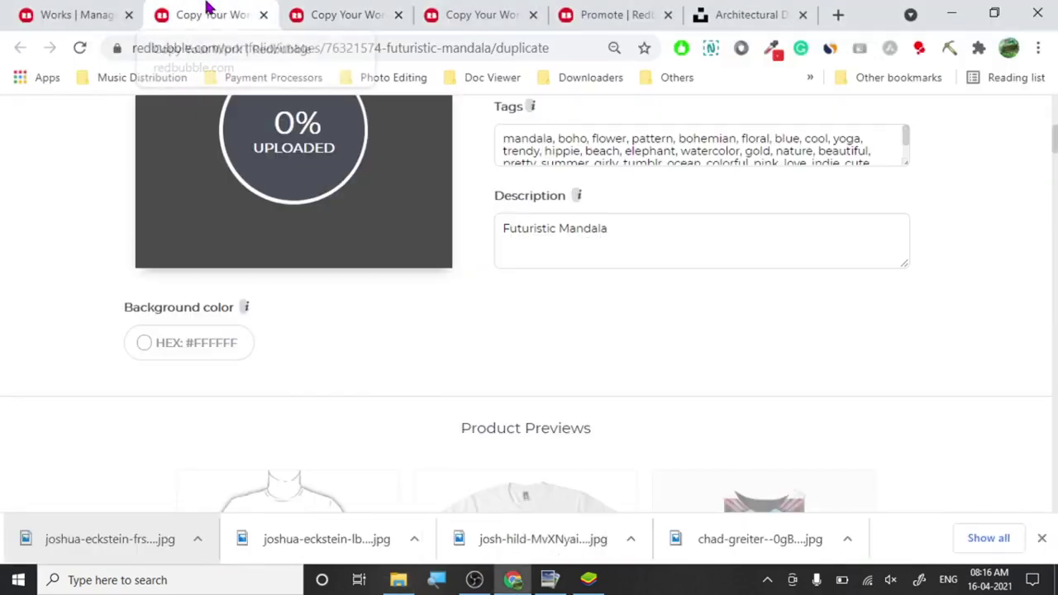
pyautogui.scroll(2, 443, 277)
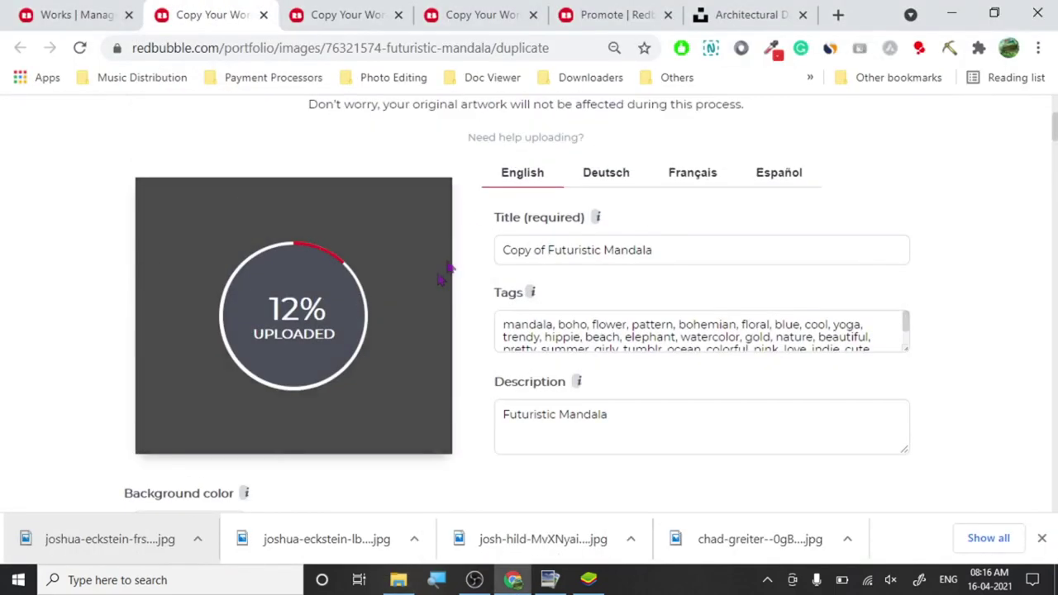
# Copy the web address of the Mandala pattern duplicate page.
pyautogui.click(514, 8)
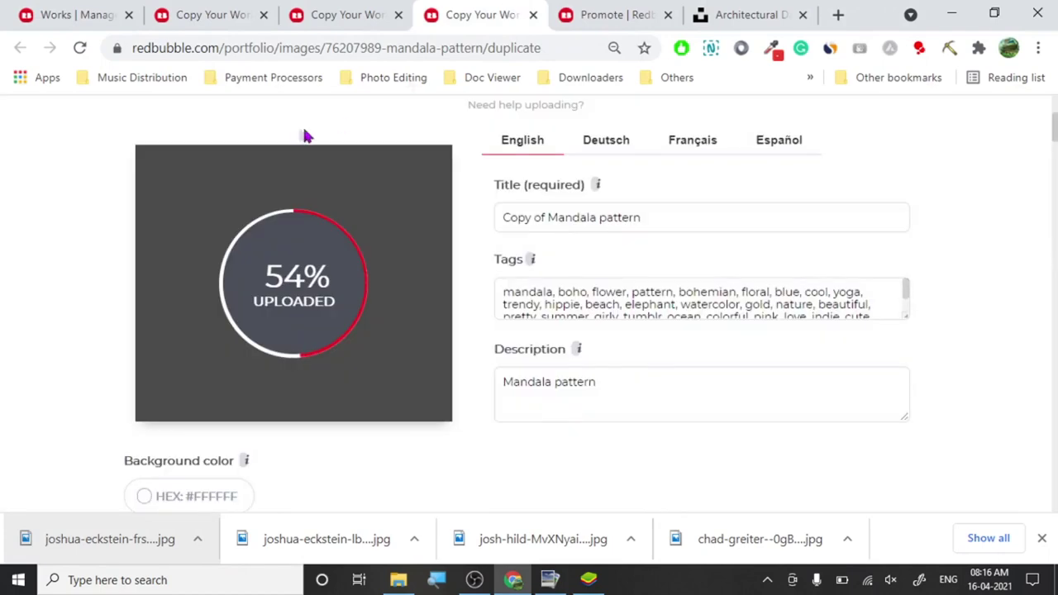
pyautogui.click(301, 50)
pyautogui.hotkey('ctrl', 'c')
pyautogui.rightClick(303, 51)
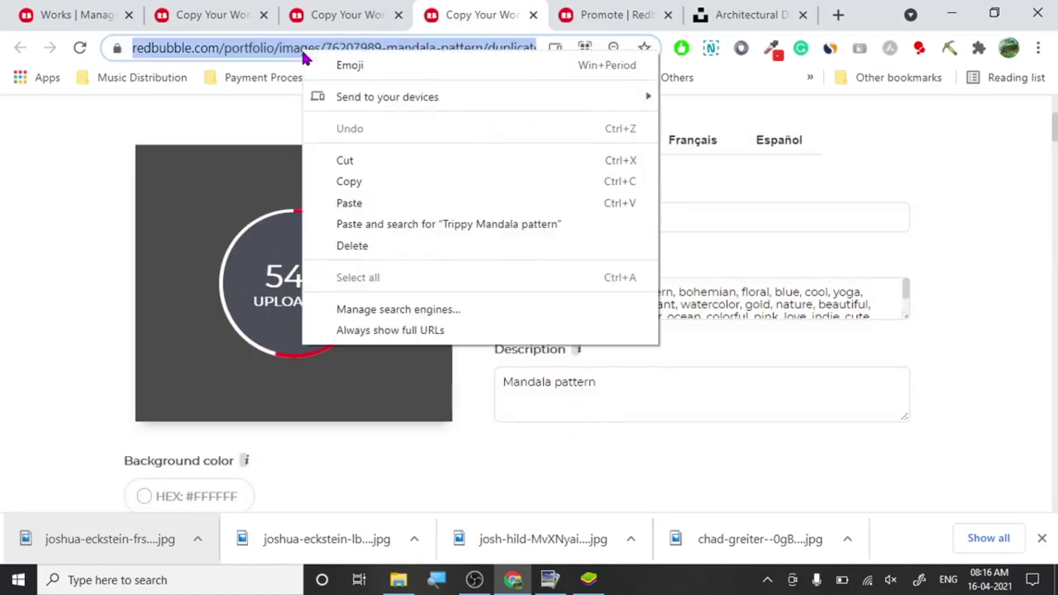
pyautogui.click(350, 182)
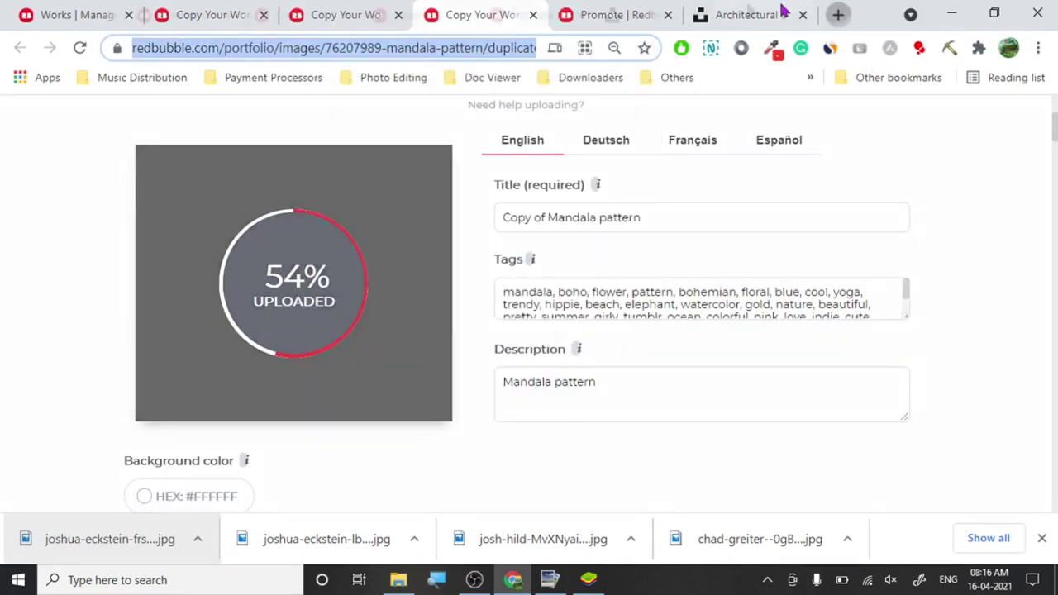
# Load the copied Mandala pattern duplicate address in a new browser tab and close the Promote page.
pyautogui.click(838, 14)
pyautogui.moveTo(747, 9); pyautogui.dragTo(514, 38)
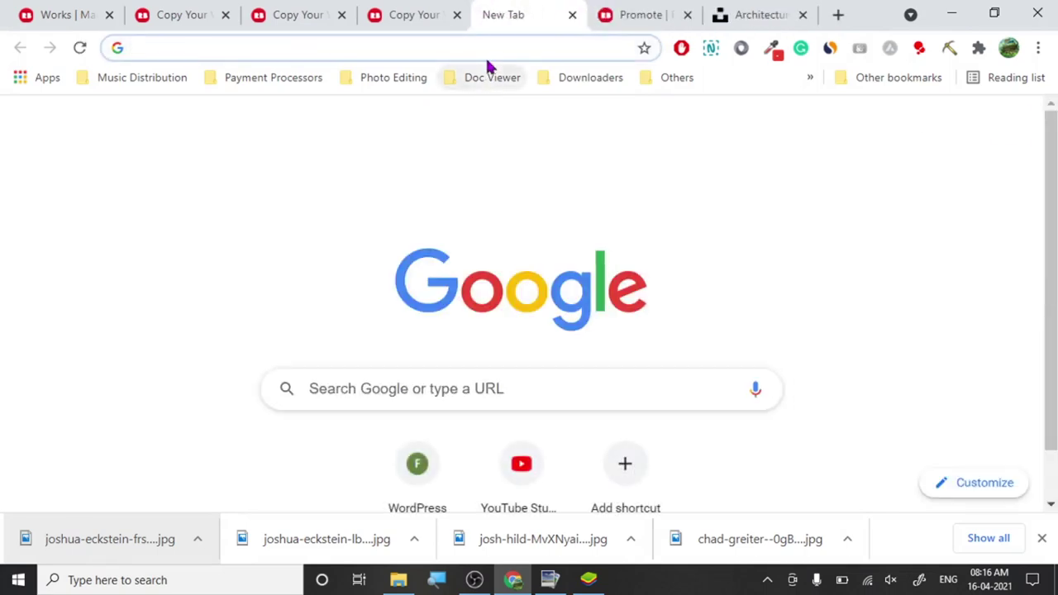
pyautogui.rightClick(484, 43)
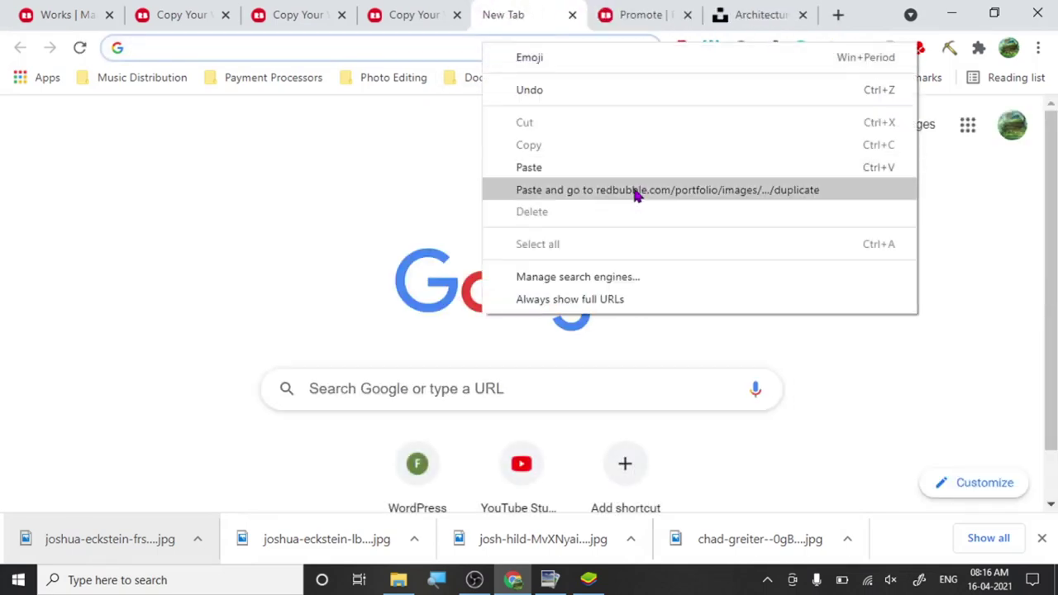
pyautogui.click(637, 191)
pyautogui.click(687, 15)
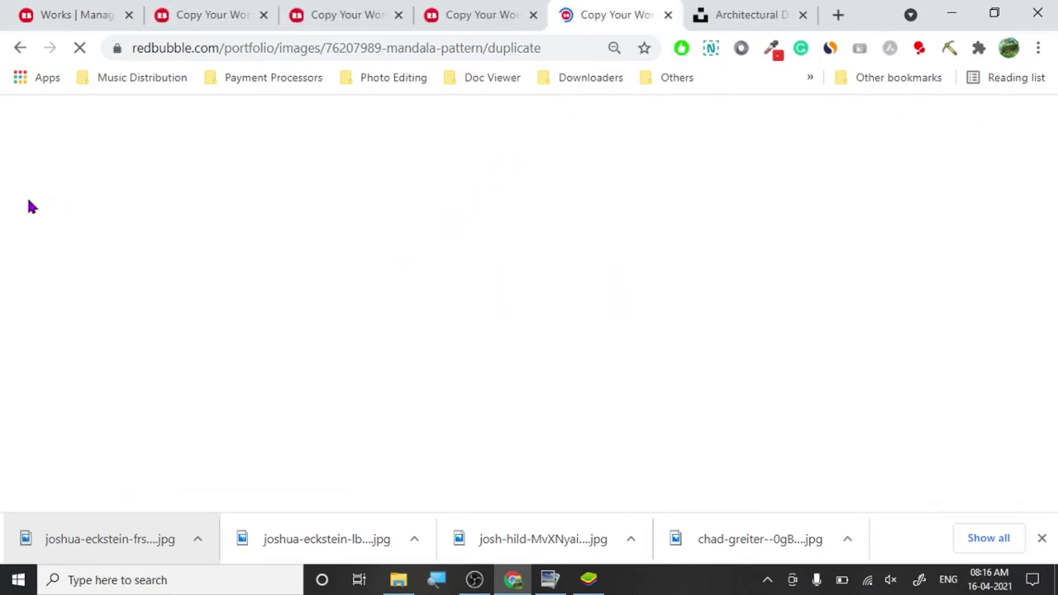
# Check whether the new Mandala pattern copy page has loaded and how far the uploads of the other three copies are.
pyautogui.scroll(-3, 101, 242)
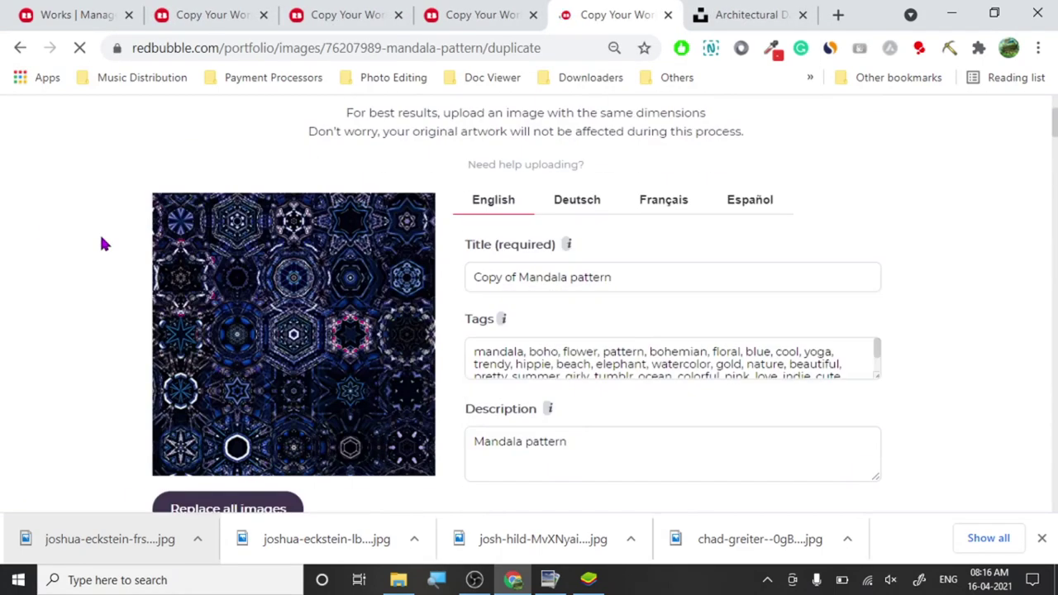
pyautogui.scroll(-2, 102, 242)
pyautogui.click(486, 10)
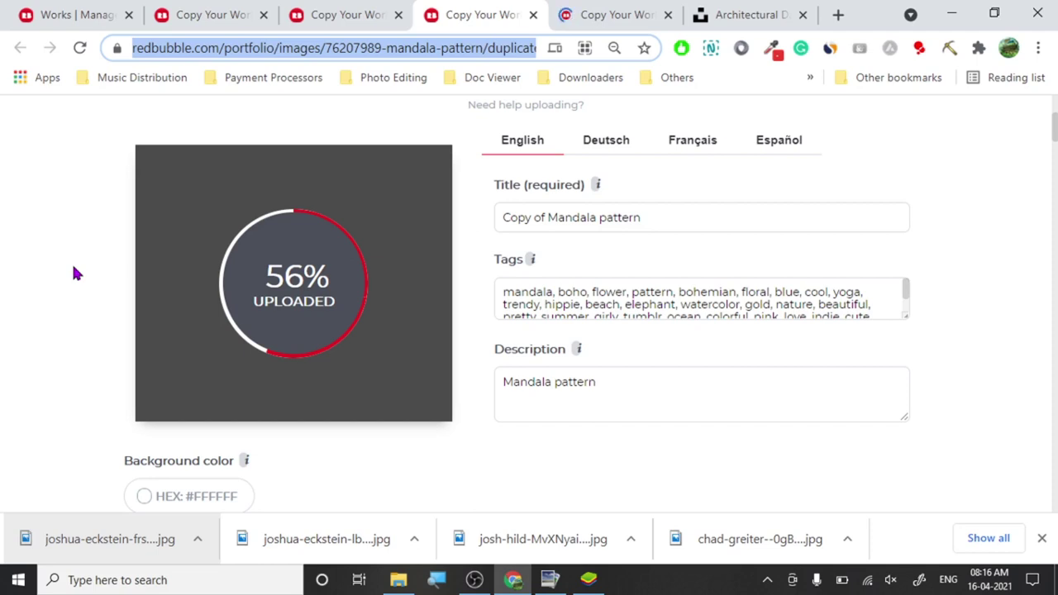
pyautogui.click(568, 8)
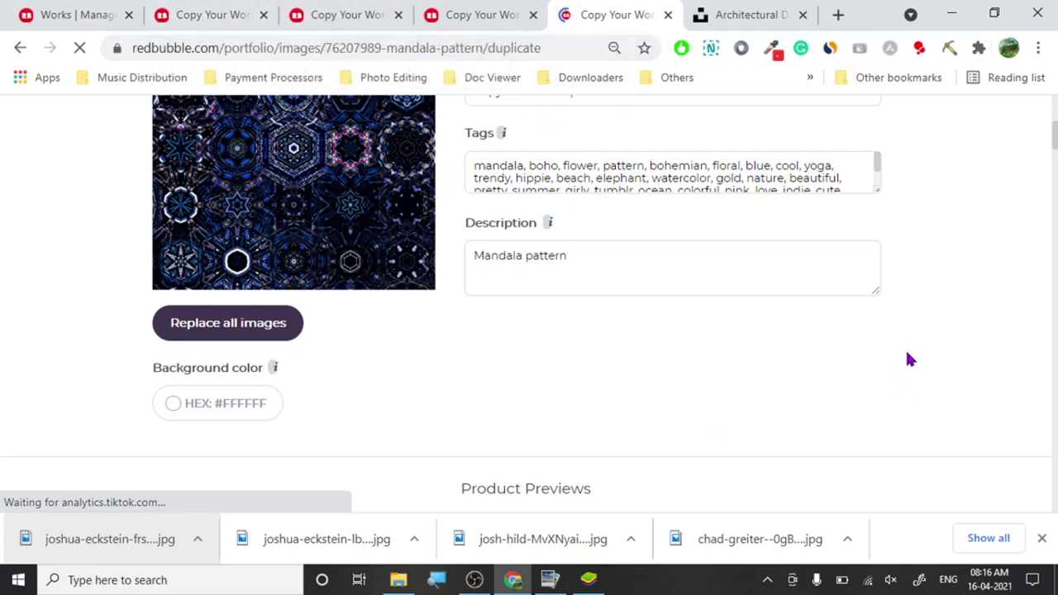
pyautogui.click(467, 15)
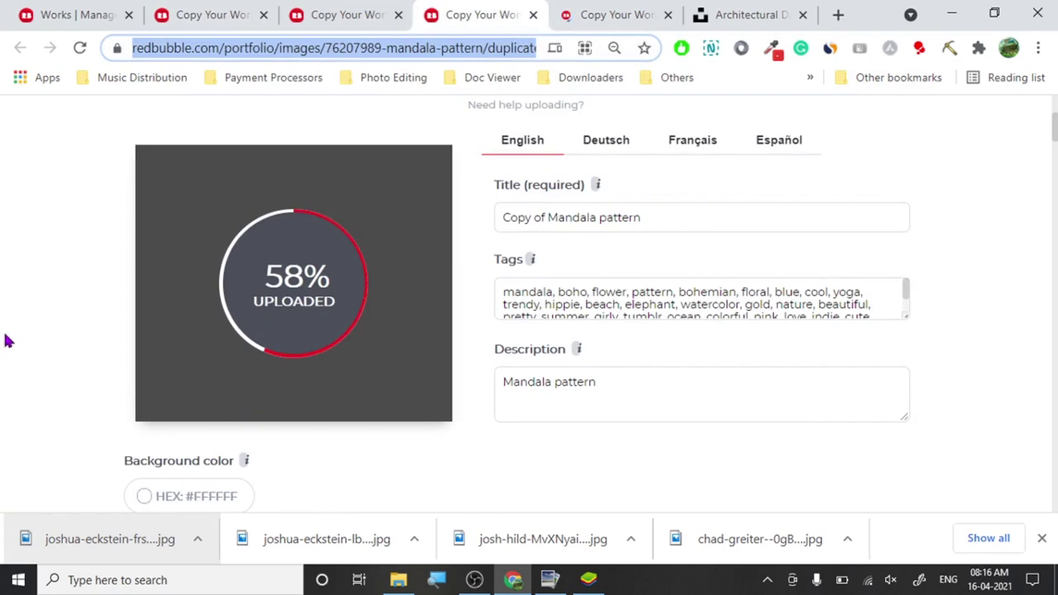
pyautogui.click(339, 13)
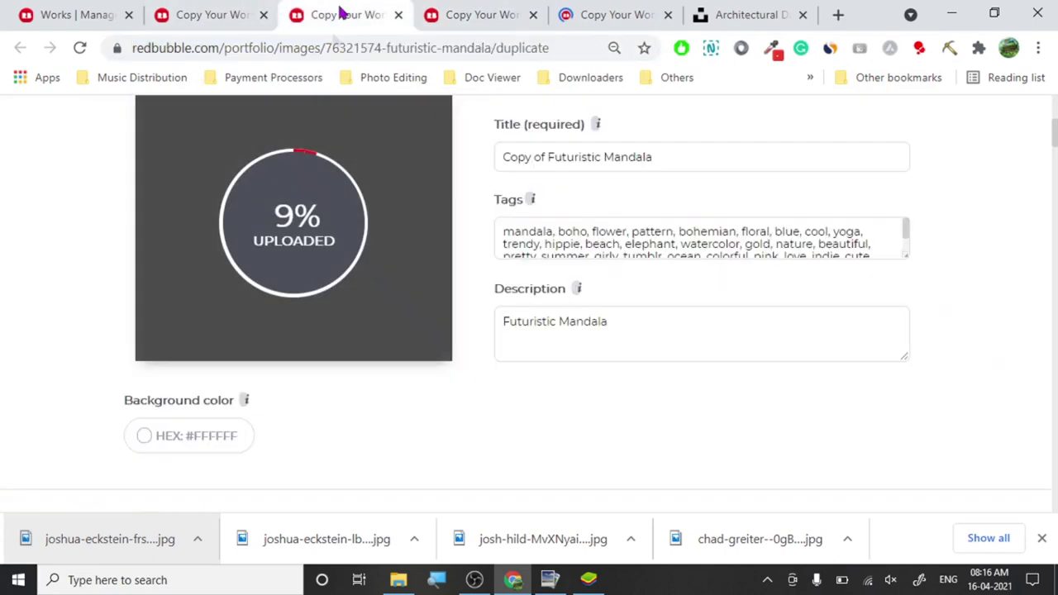
pyautogui.click(217, 15)
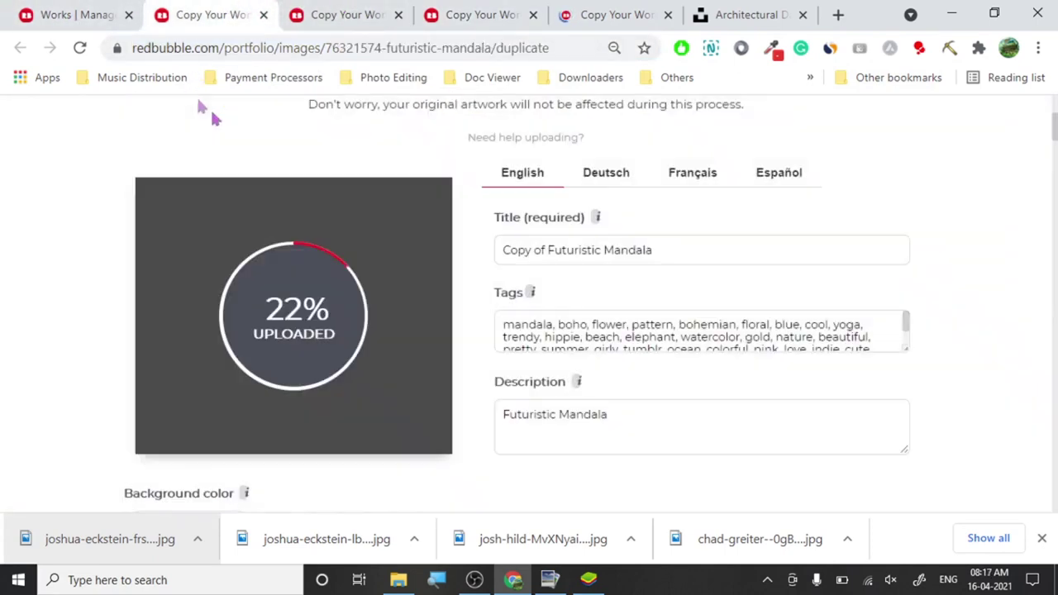
pyautogui.click(615, 11)
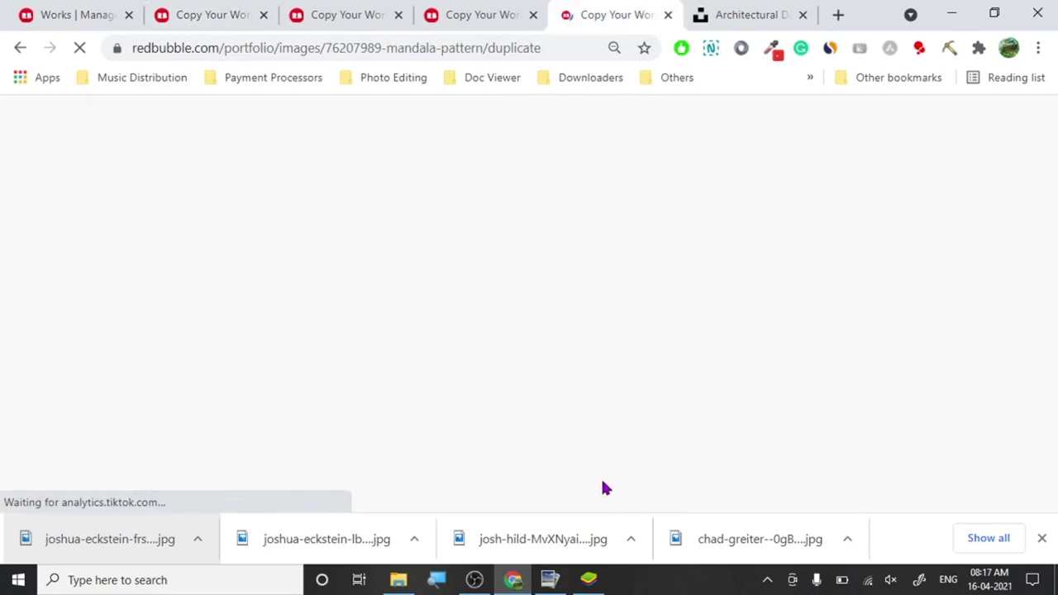
pyautogui.click(550, 579)
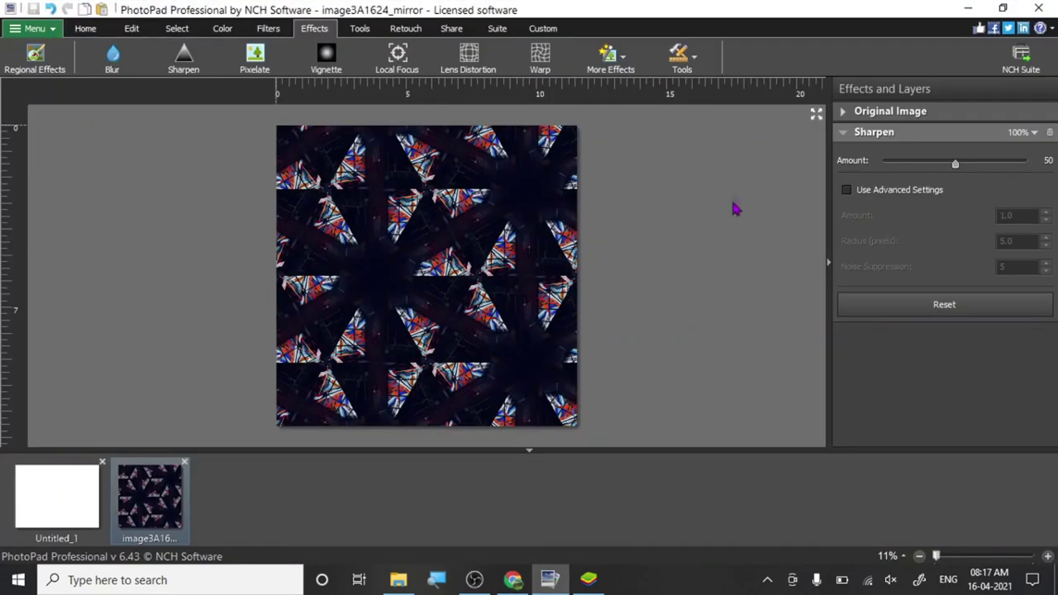
pyautogui.click(968, 7)
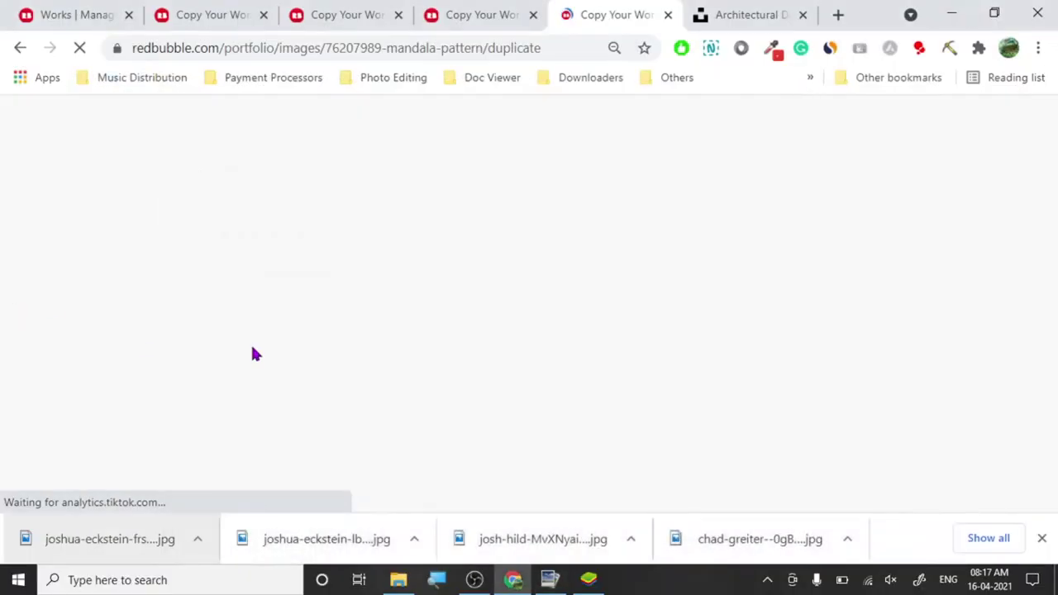
pyautogui.click(471, 10)
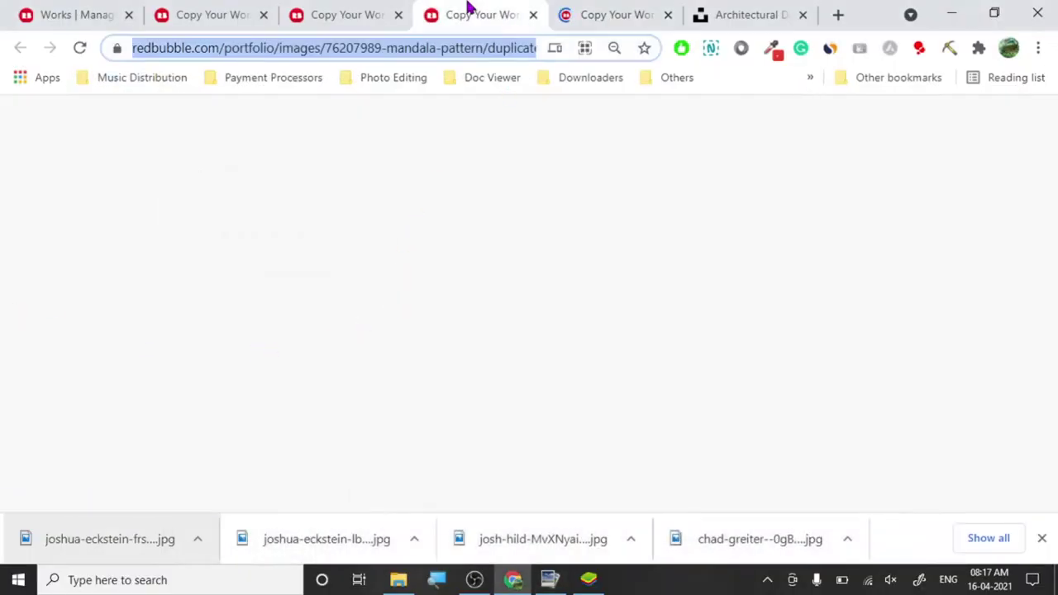
pyautogui.click(600, 9)
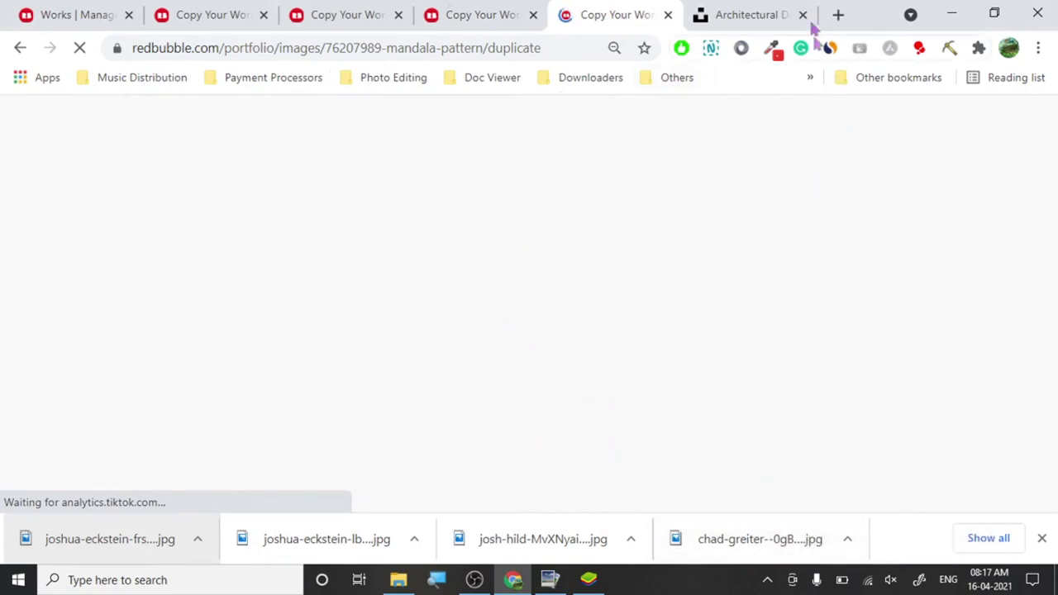
pyautogui.click(761, 11)
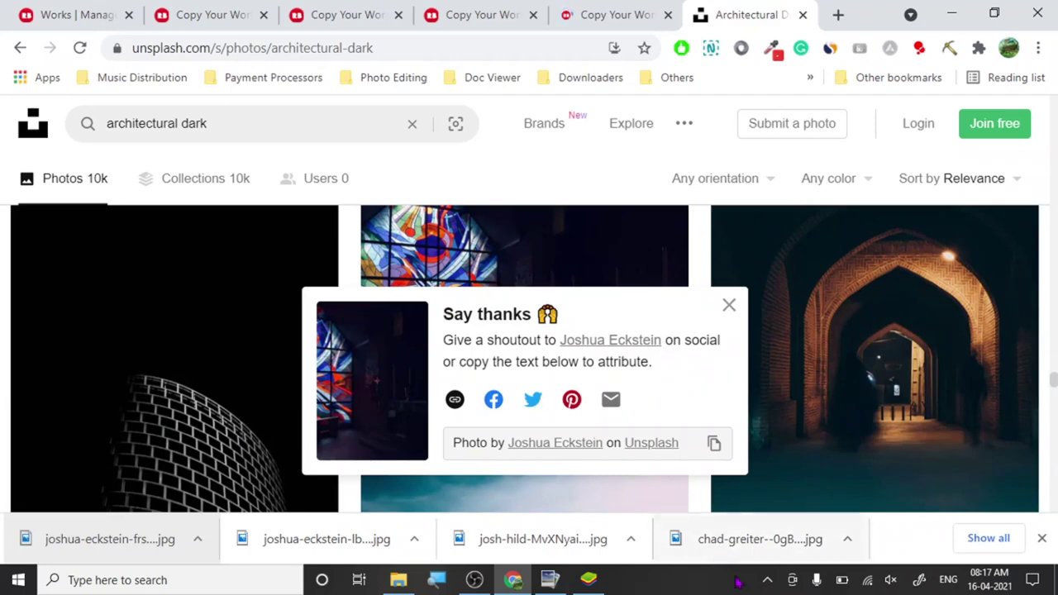
pyautogui.click(767, 580)
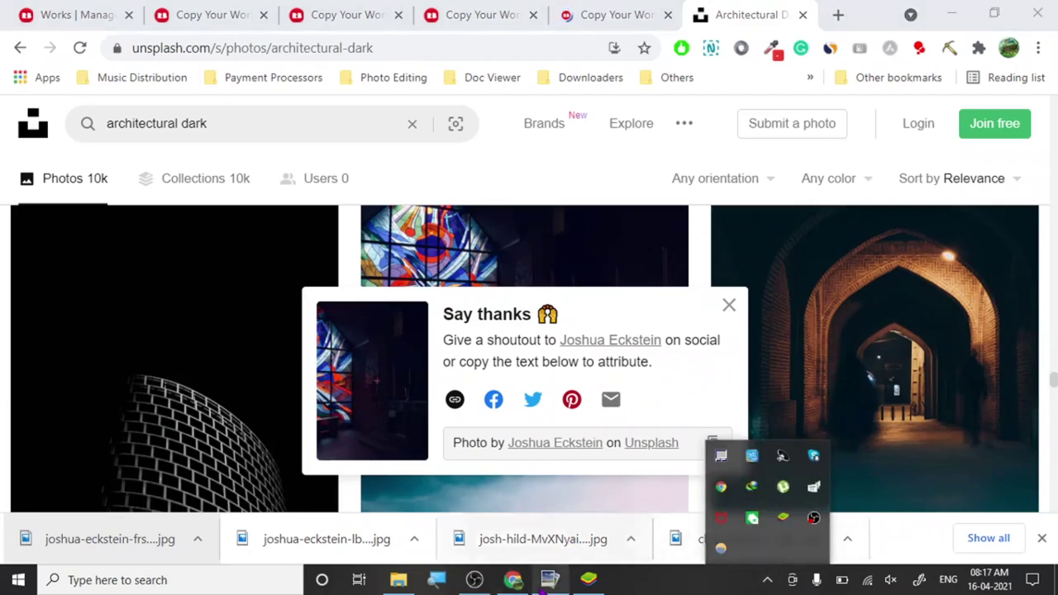
pyautogui.click(486, 586)
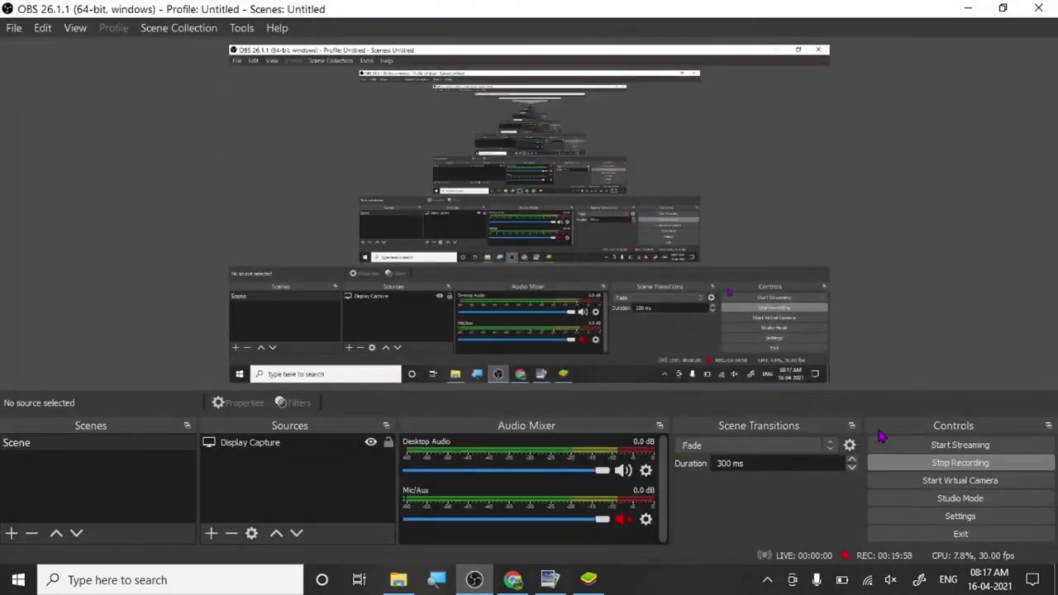
pyautogui.click(906, 470)
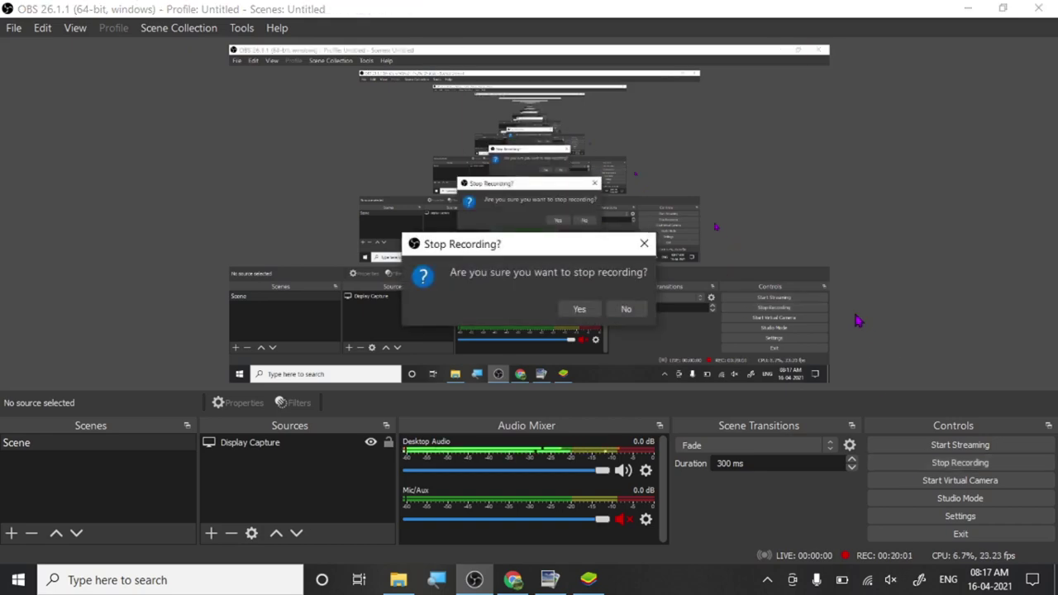
pyautogui.moveTo(512, 580)
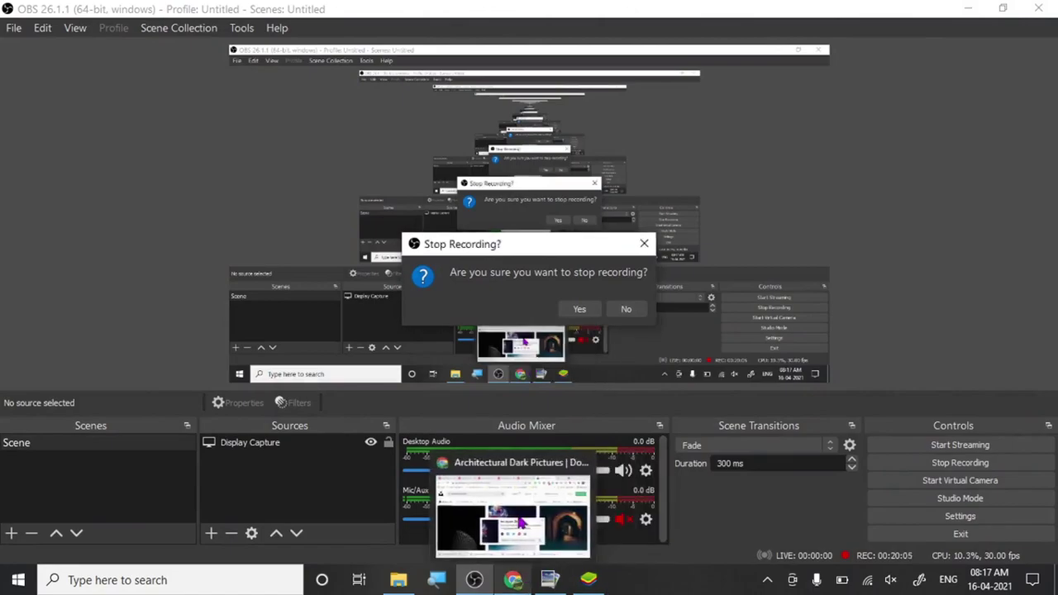
pyautogui.click(520, 523)
# Examine the newly opened Mandala pattern copy and check the uploaded image on the earlier Mandala pattern copy.
pyautogui.click(645, 8)
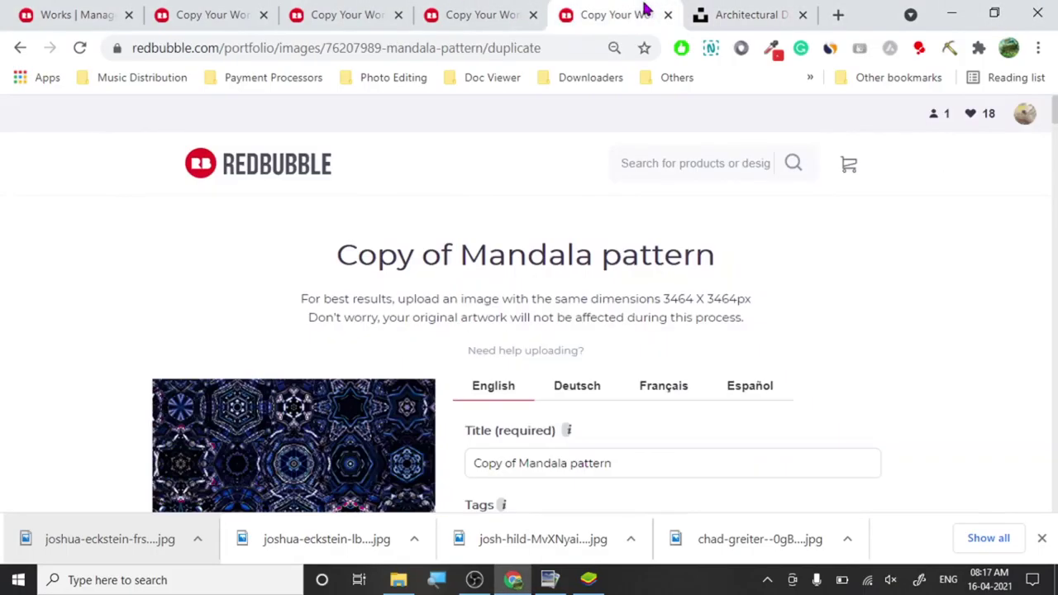
pyautogui.scroll(-5, 78, 298)
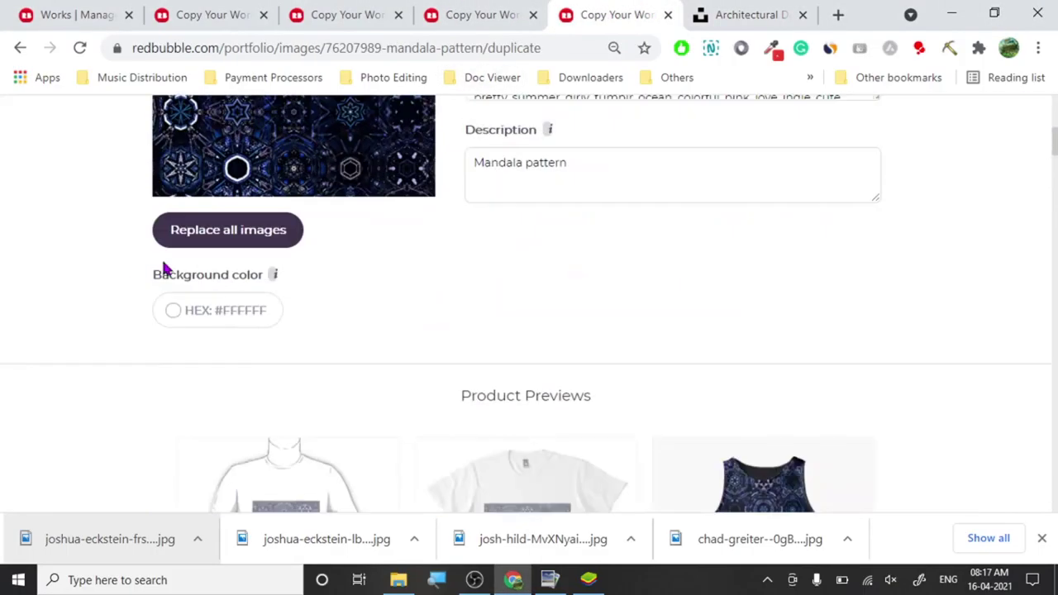
pyautogui.click(451, 11)
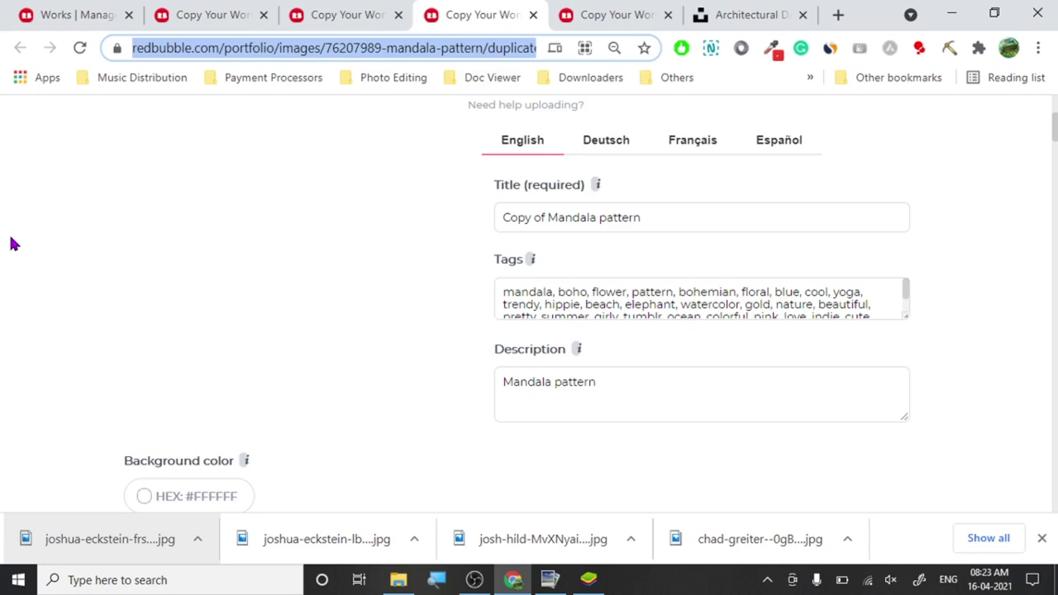
pyautogui.click(351, 12)
pyautogui.click(211, 11)
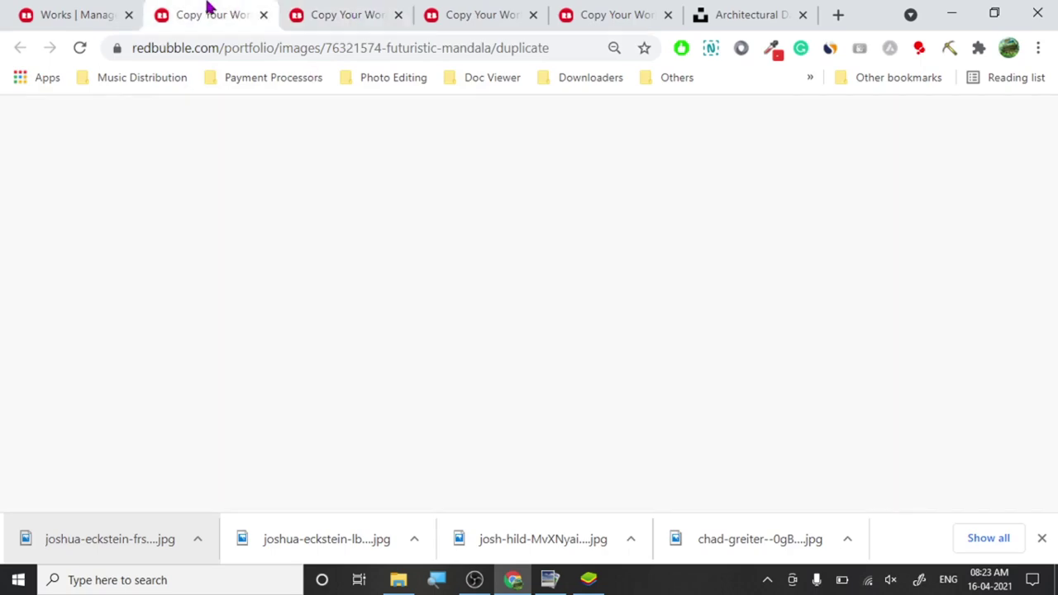
pyautogui.hotkey('ctrl', 'Tab')
pyautogui.hotkey('ctrl', 'Tab')
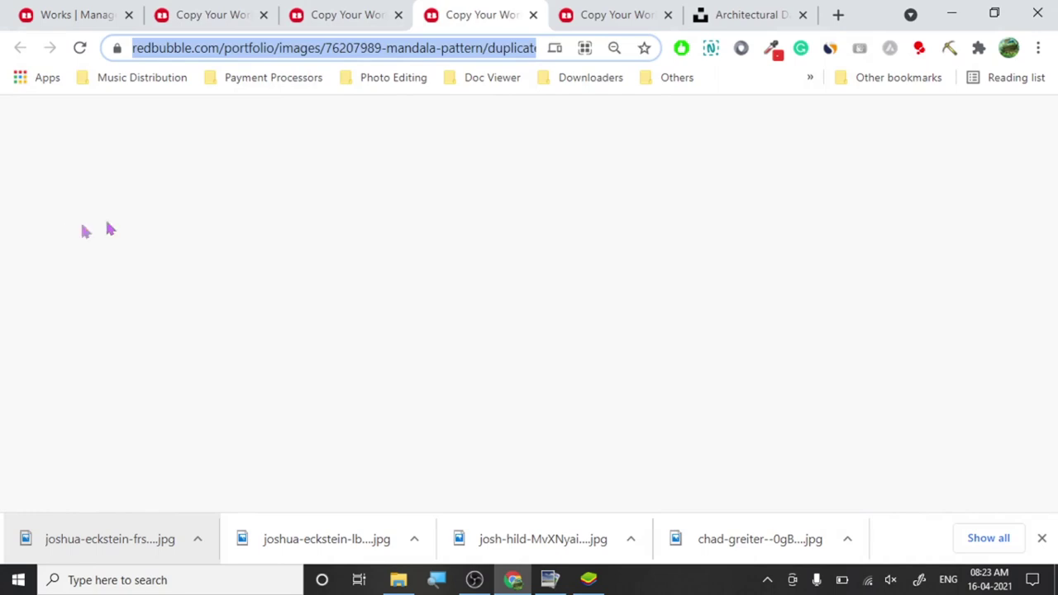
pyautogui.click(322, 14)
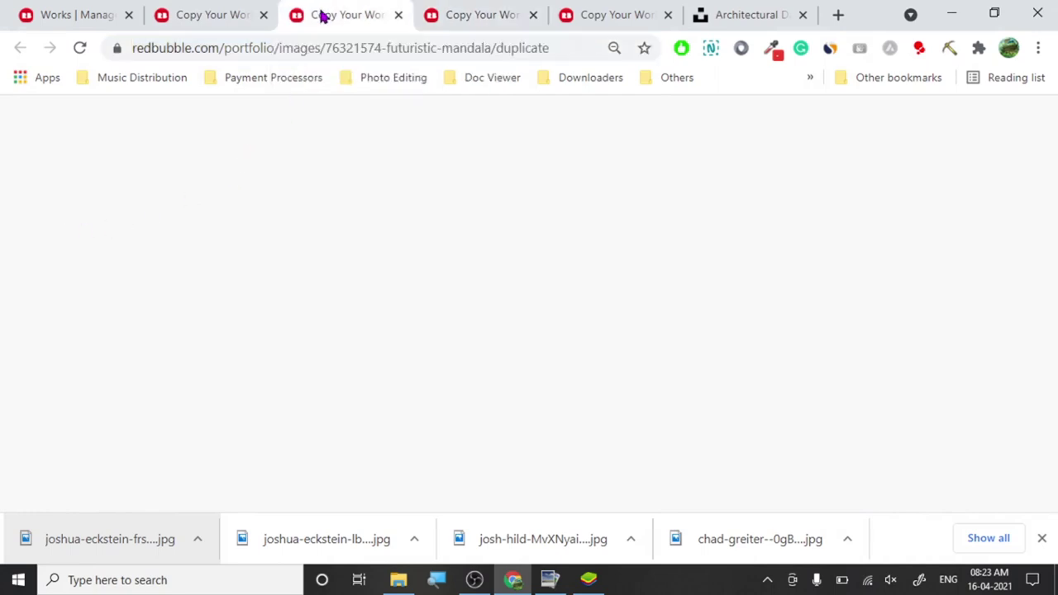
pyautogui.click(489, 11)
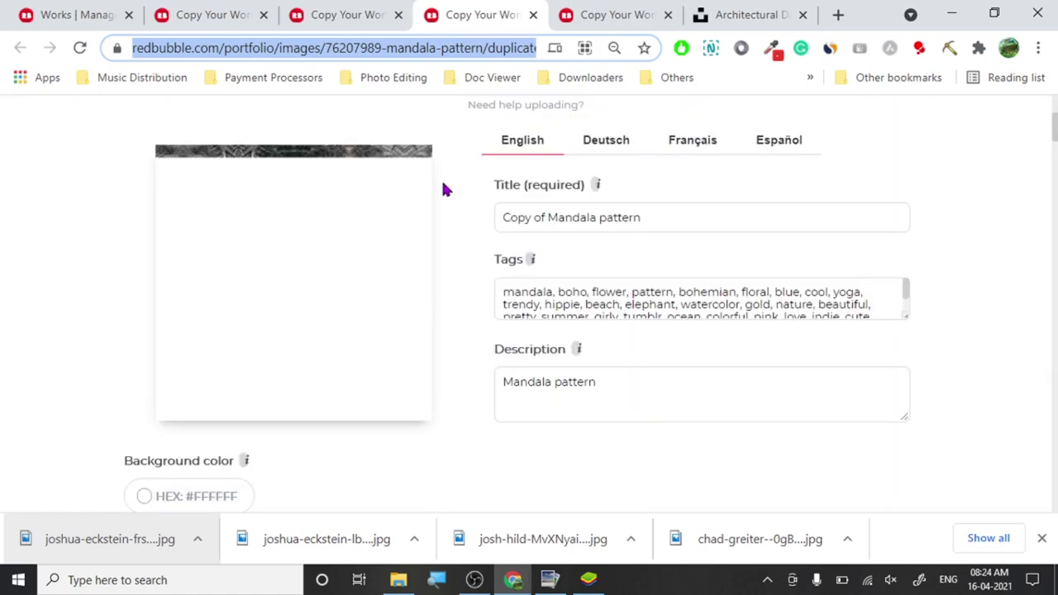
pyautogui.click(10, 271)
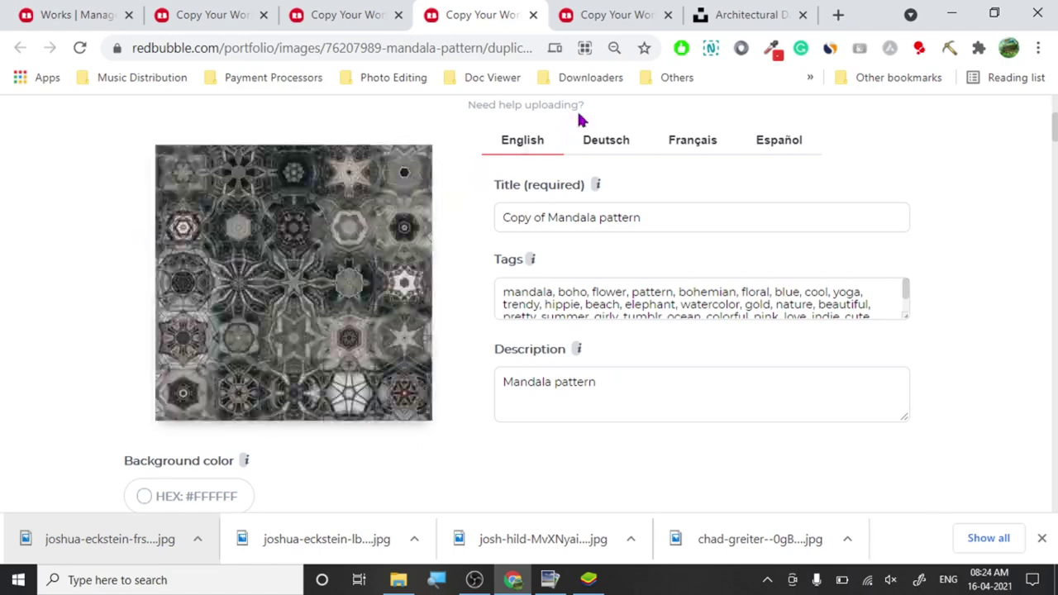
# Check the uploads of both Futuristic Mandala copies and review the artwork and details on the new Mandala pattern copy.
pyautogui.click(326, 10)
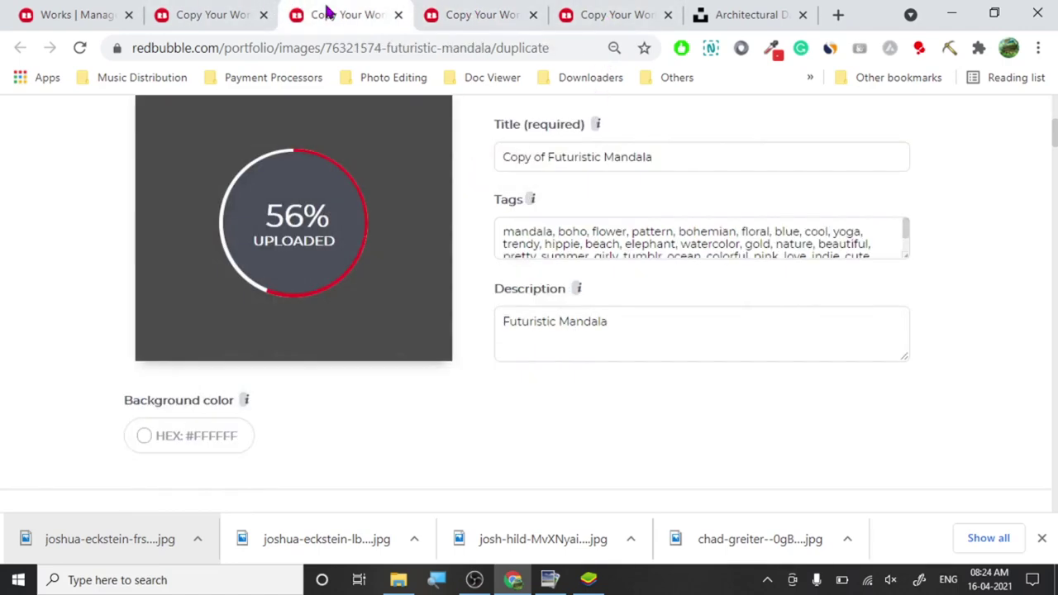
pyautogui.click(610, 12)
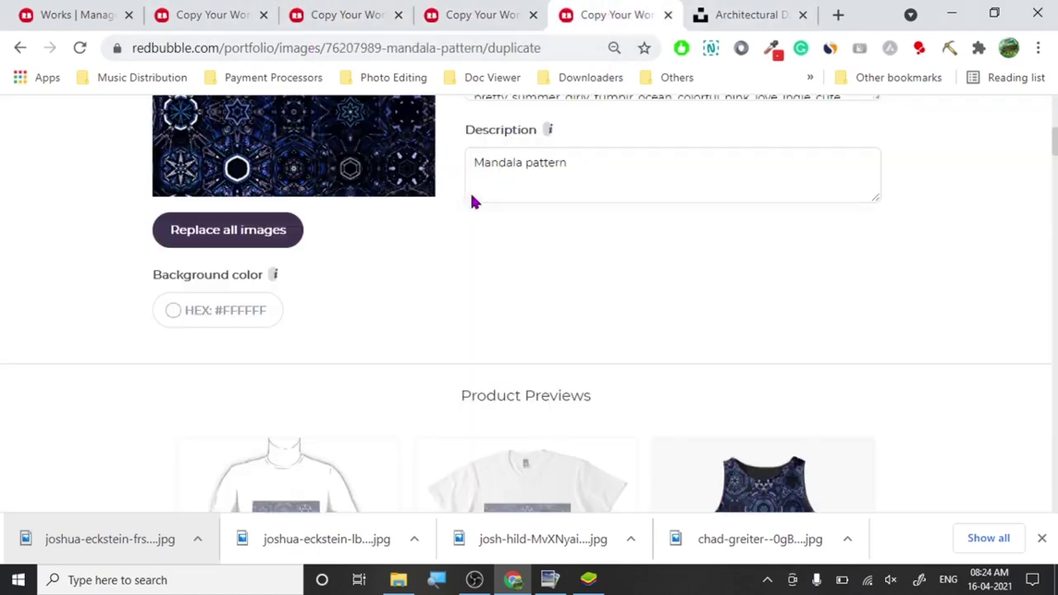
pyautogui.scroll(2, 442, 294)
pyautogui.scroll(2, 444, 296)
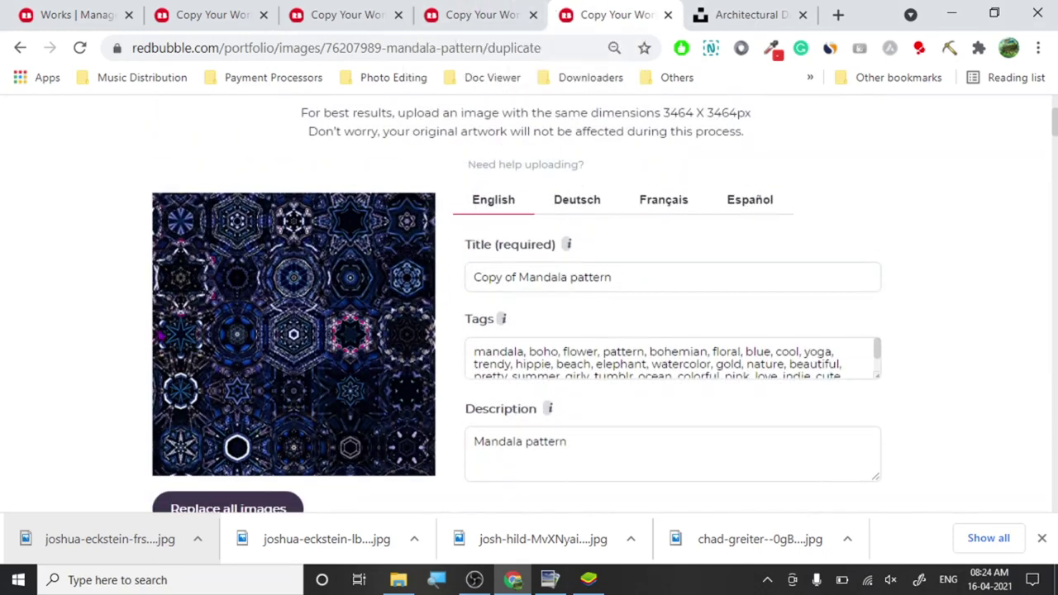
pyautogui.click(329, 10)
pyautogui.click(184, 10)
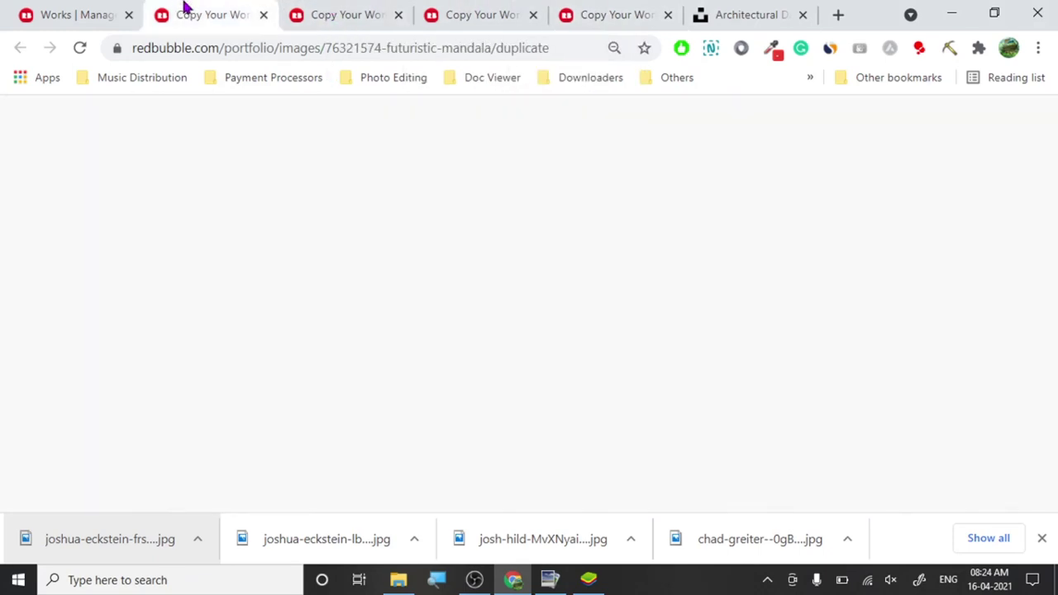
pyautogui.click(327, 13)
pyautogui.click(602, 10)
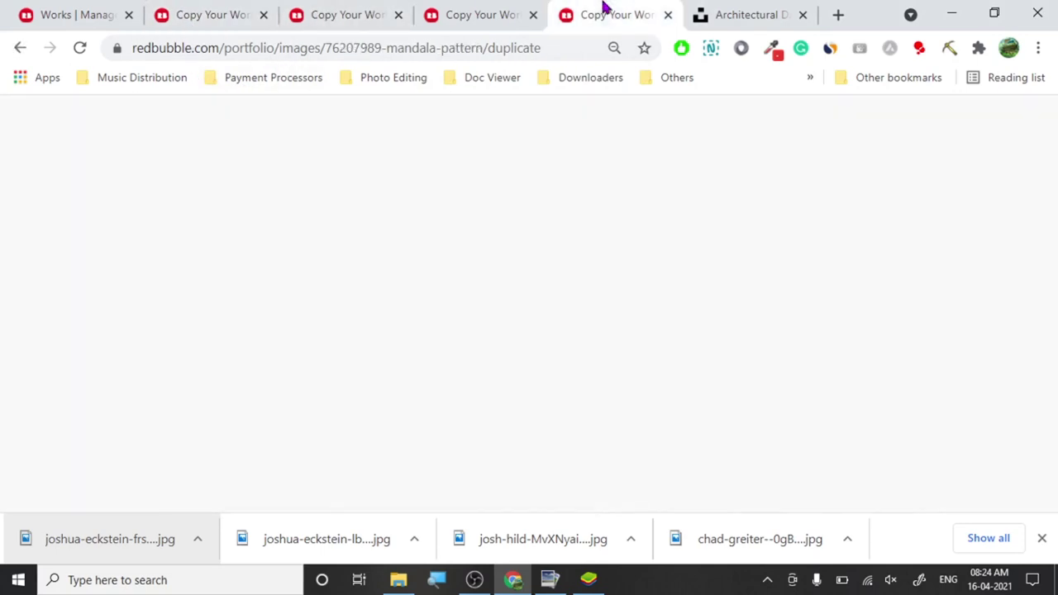
# Check the artwork and upload progress across the two Futuristic Mandala copies and the two Mandala pattern copies.
pyautogui.scroll(-1, 89, 314)
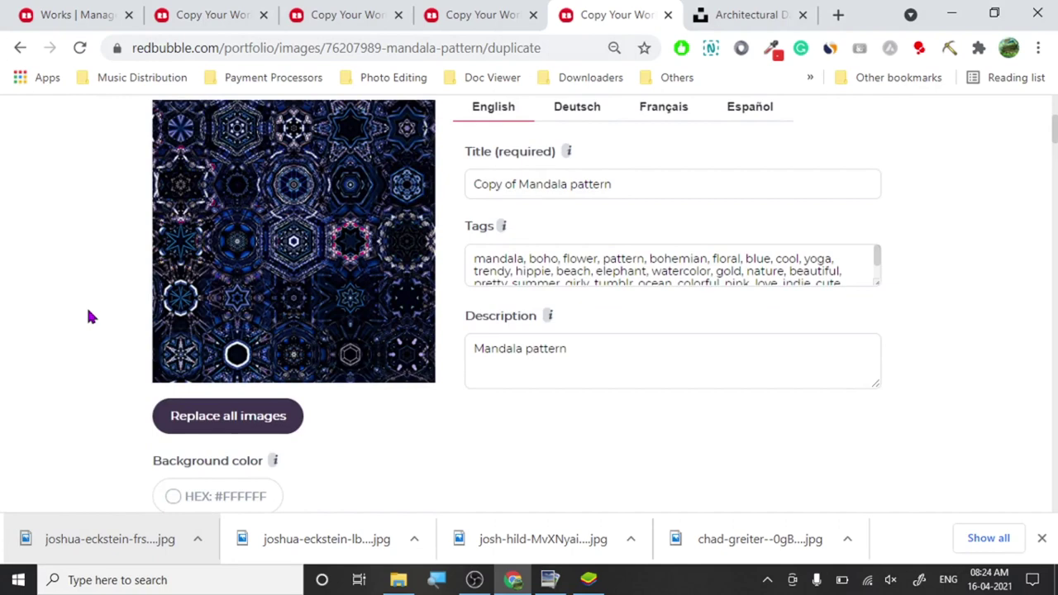
pyautogui.click(488, 13)
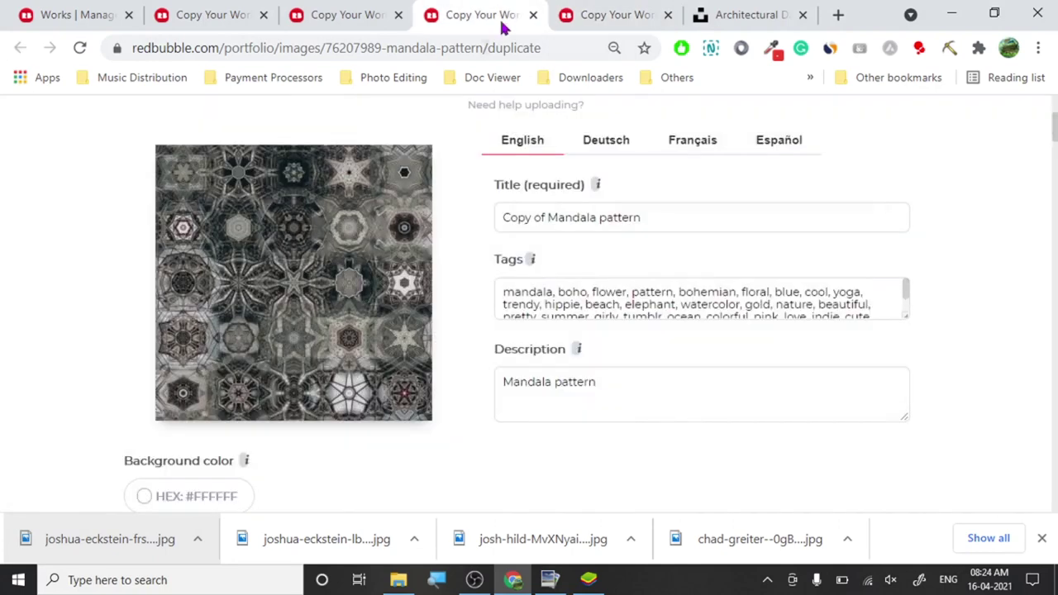
pyautogui.click(343, 14)
pyautogui.click(216, 14)
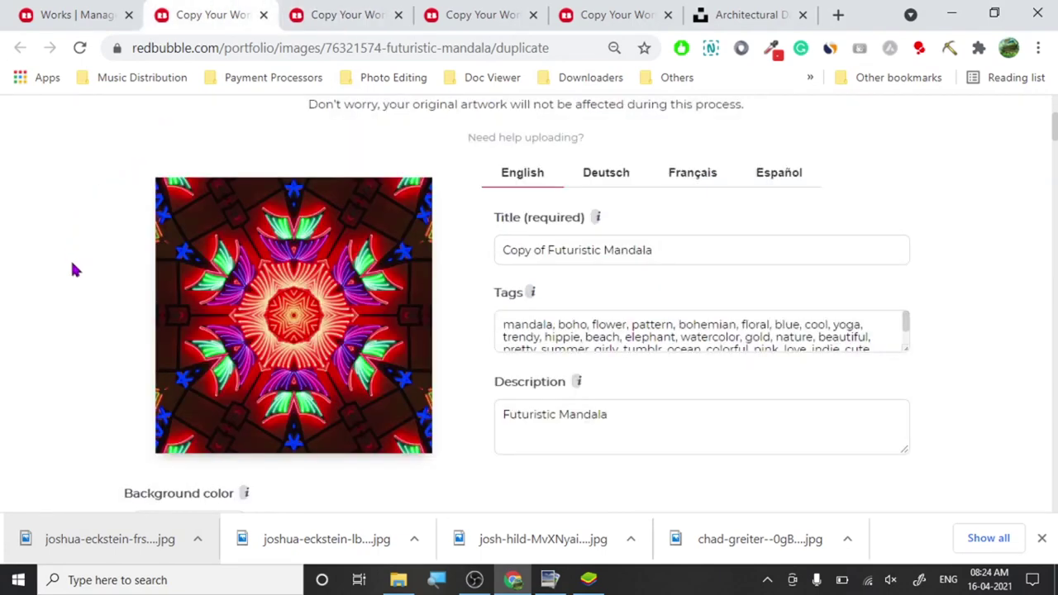
pyautogui.click(620, 12)
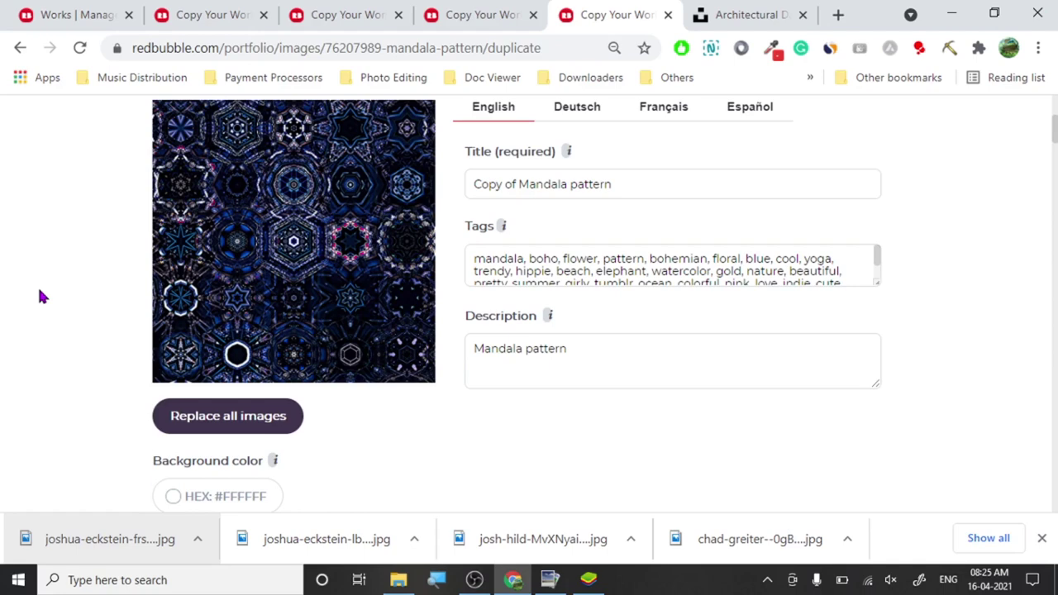
pyautogui.click(198, 15)
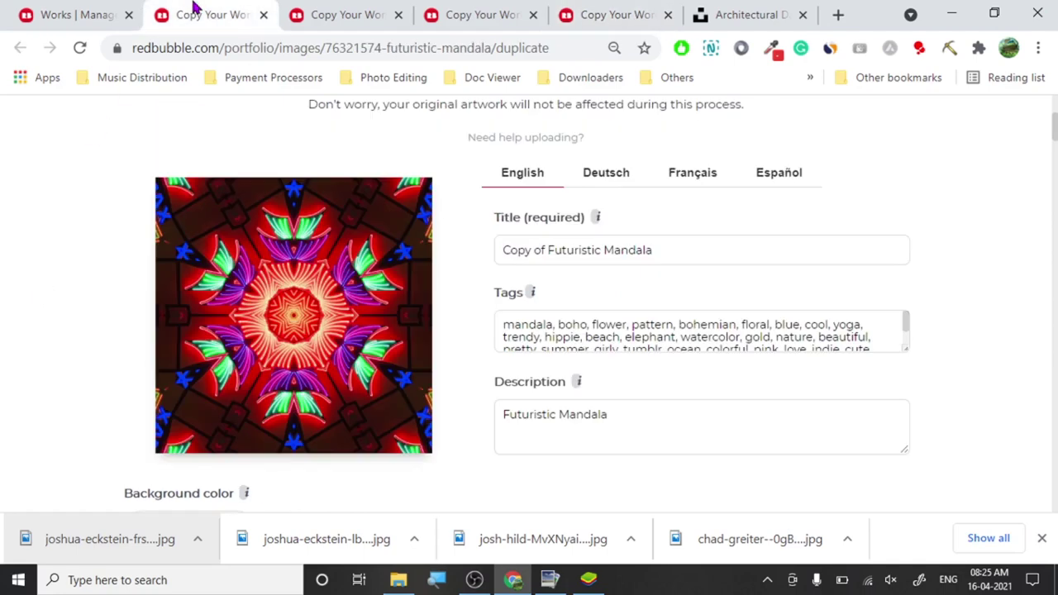
pyautogui.click(323, 25)
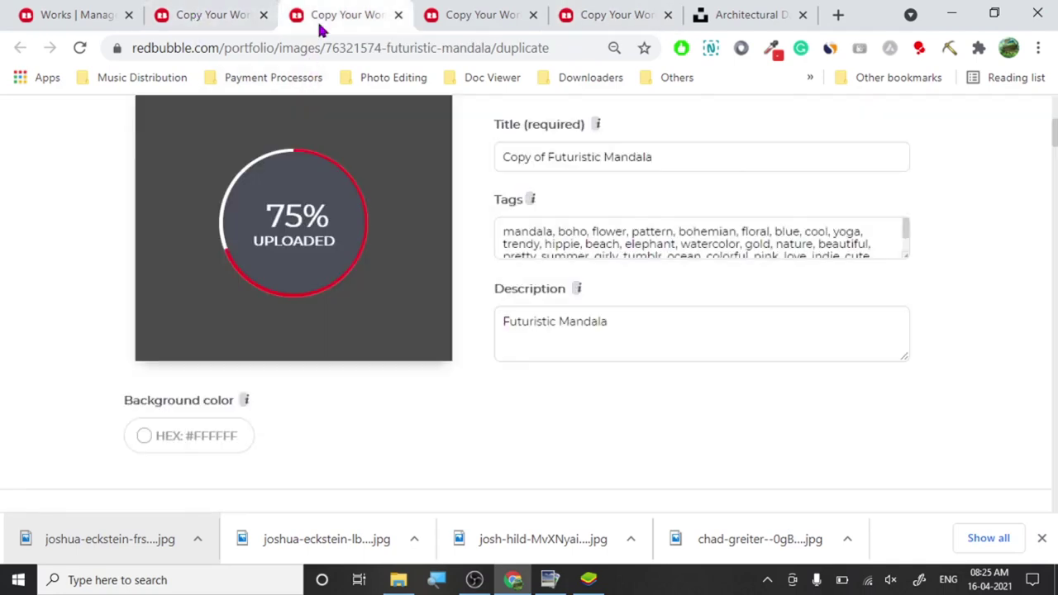
pyautogui.click(480, 15)
pyautogui.click(372, 13)
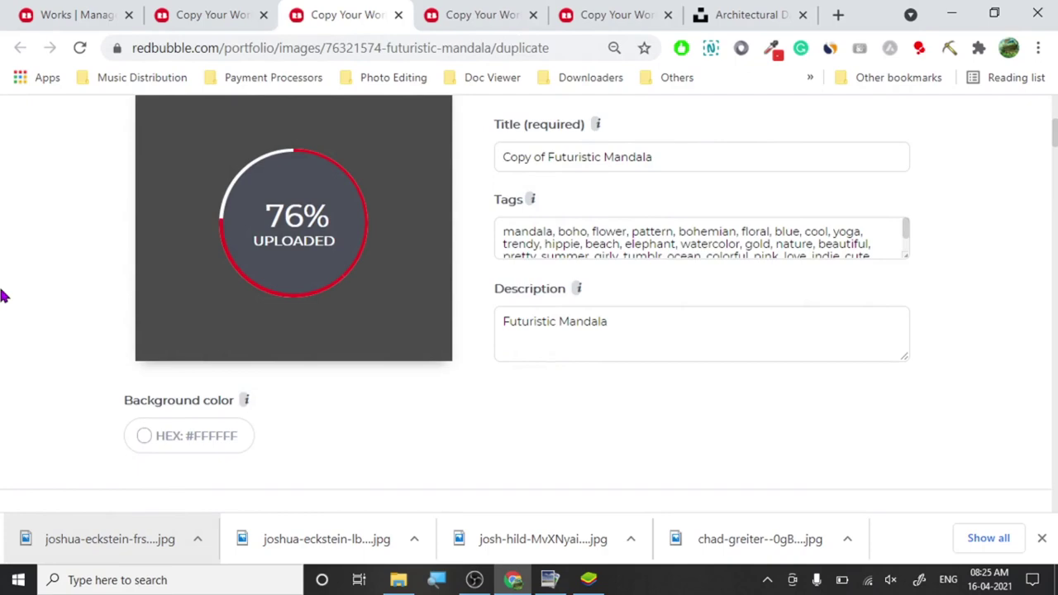
# Replace all images of the newest Mandala pattern copy with image3A1624_mirror, and return to the first Futuristic Mandala copy.
pyautogui.click(633, 10)
pyautogui.click(213, 413)
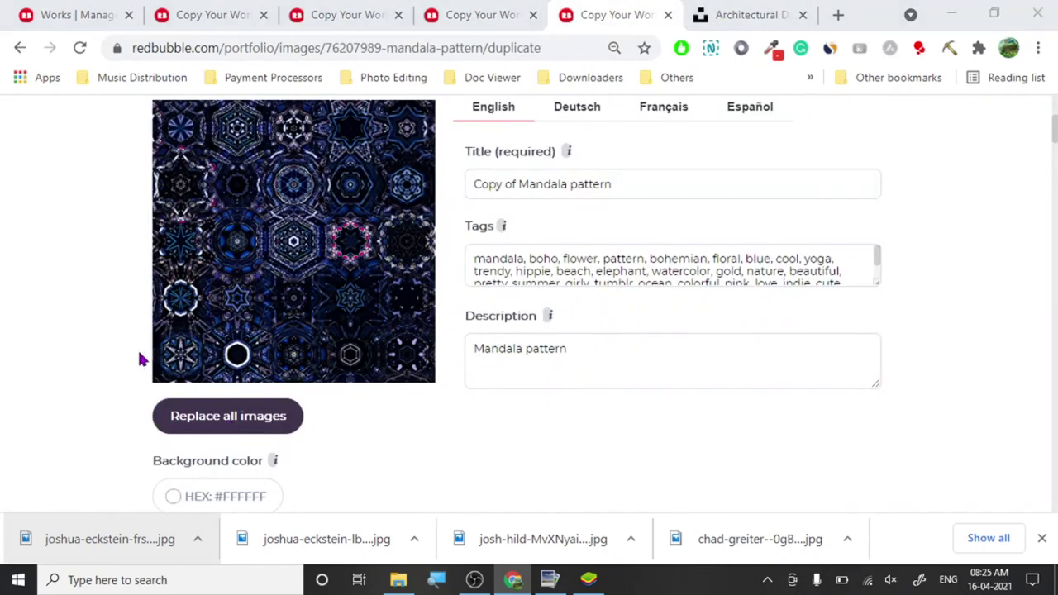
pyautogui.scroll(-2, 504, 284)
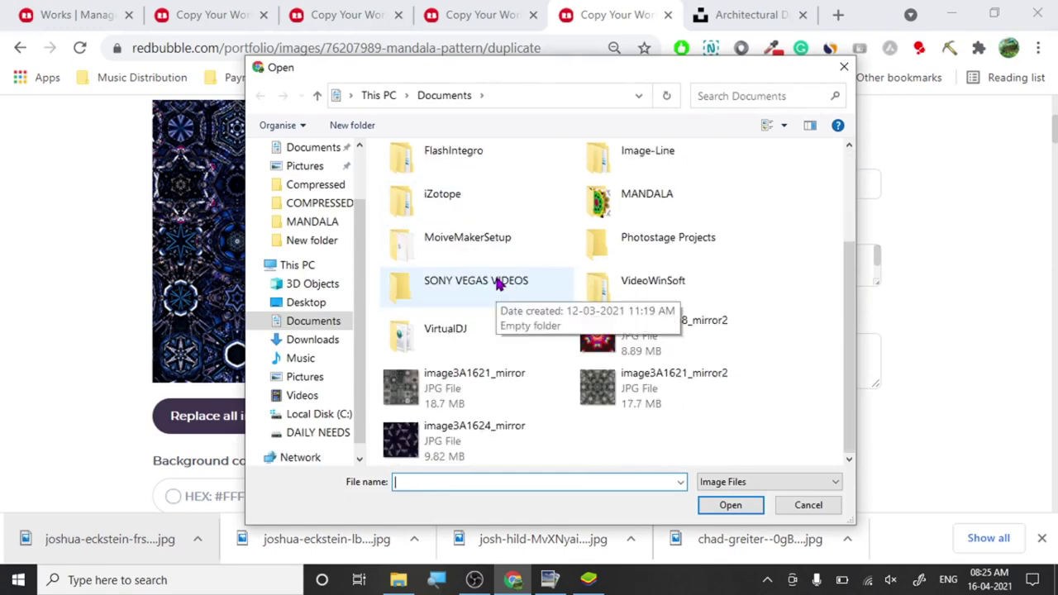
pyautogui.click(497, 431)
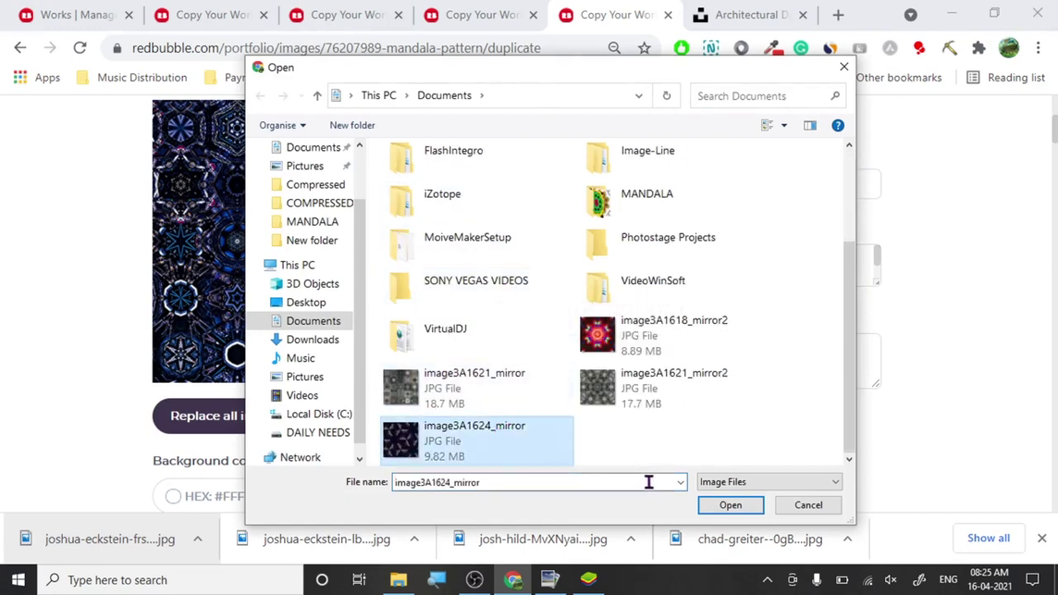
pyautogui.click(724, 505)
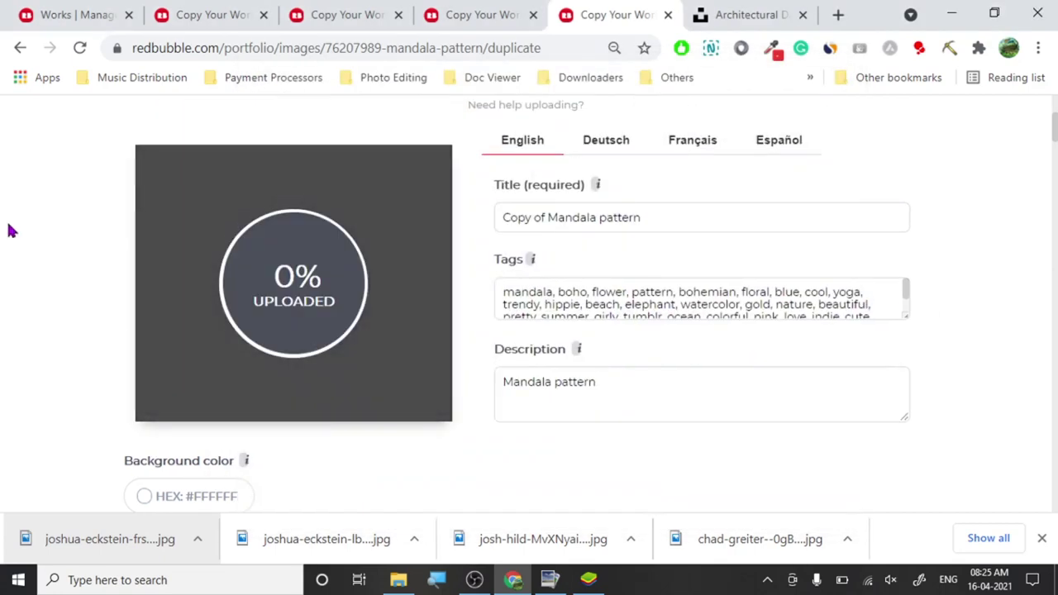
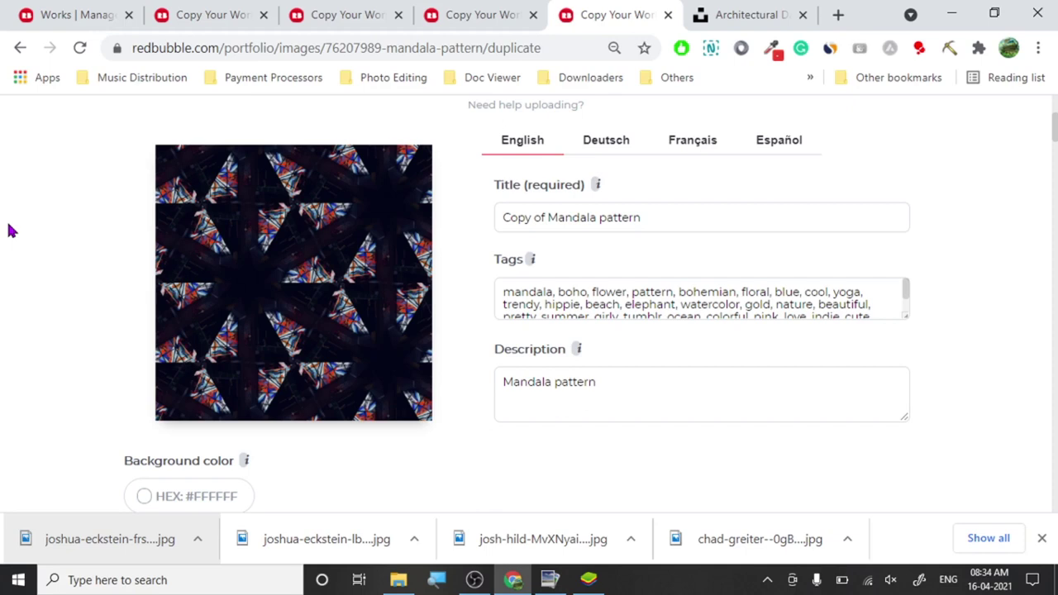
pyautogui.click(186, 14)
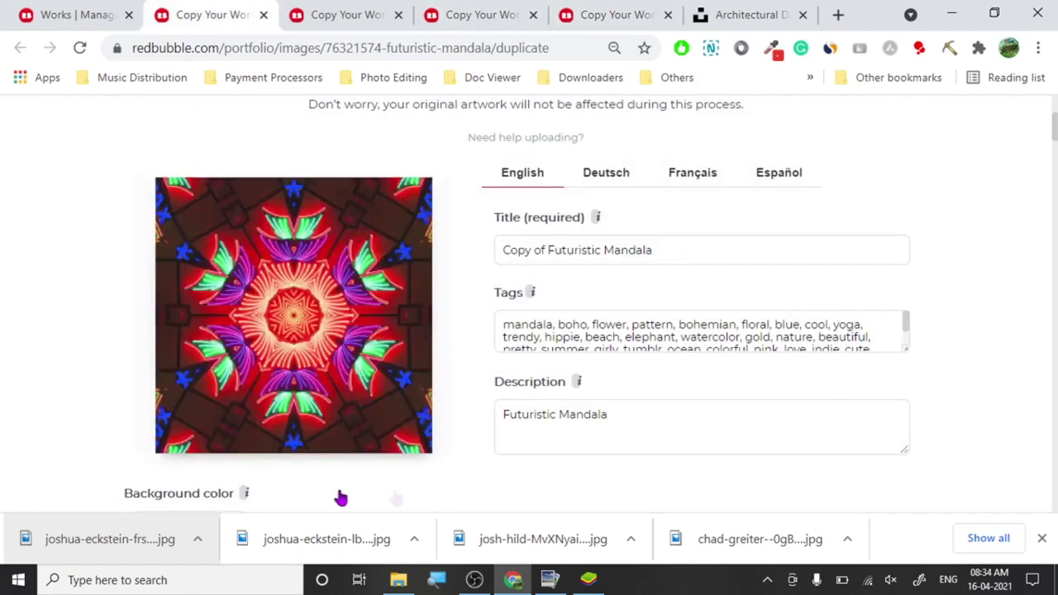
pyautogui.click(475, 580)
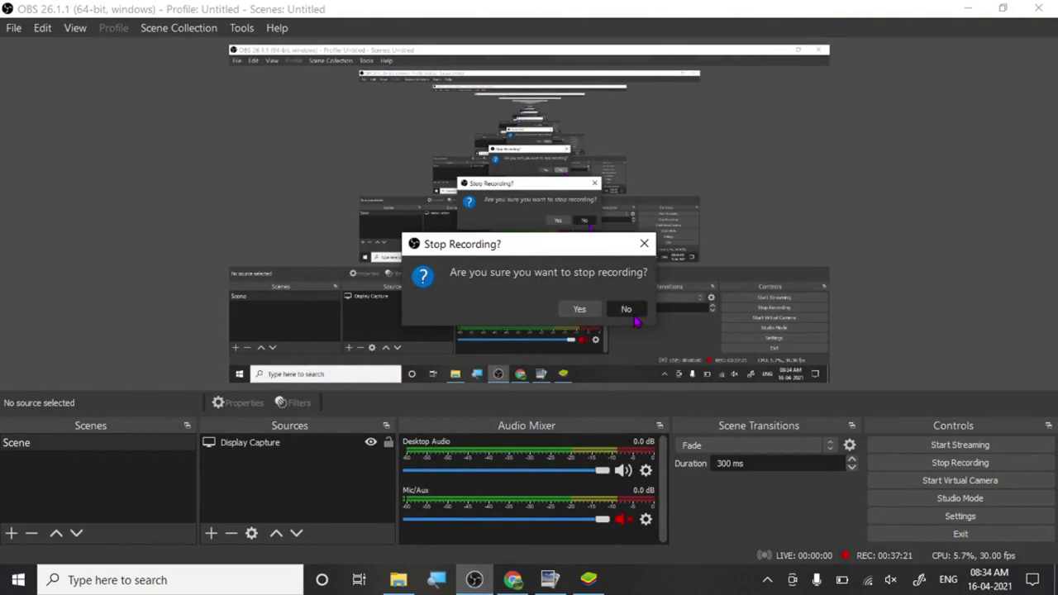
pyautogui.click(628, 311)
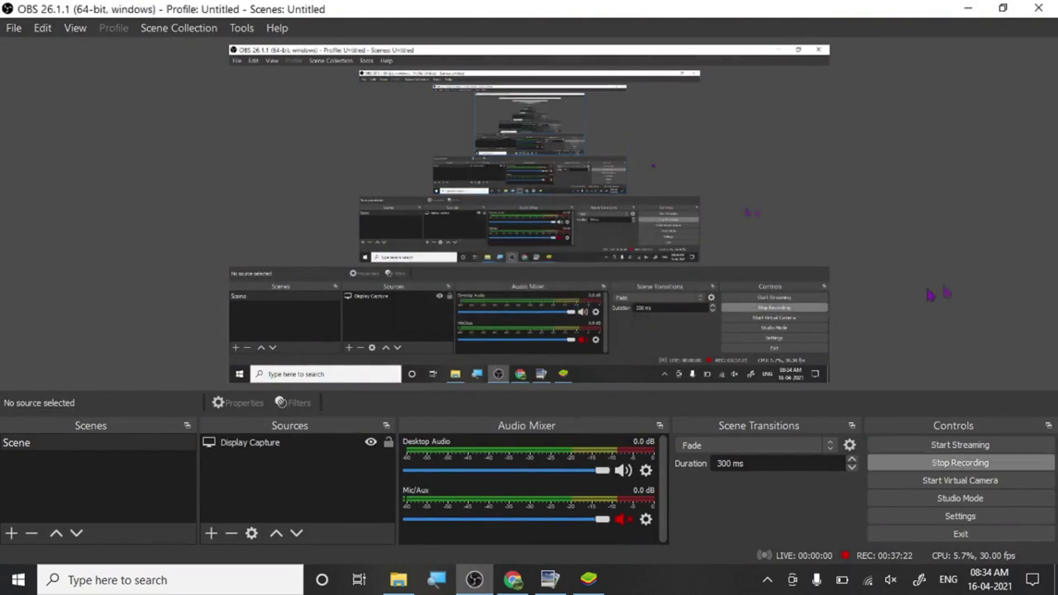
pyautogui.click(976, 7)
# Change the title of the red Futuristic Mandala copy to COLORFUL Mandala.
pyautogui.doubleClick(551, 252)
pyautogui.press('BackSpace')
pyautogui.press('BackSpace')
pyautogui.press('BackSpace')
pyautogui.press('BackSpace')
pyautogui.press('BackSpace')
pyautogui.press('BackSpace')
pyautogui.press('BackSpace')
pyautogui.press('BackSpace')
pyautogui.press('BackSpace')
pyautogui.write('COLORFUL Mandala')
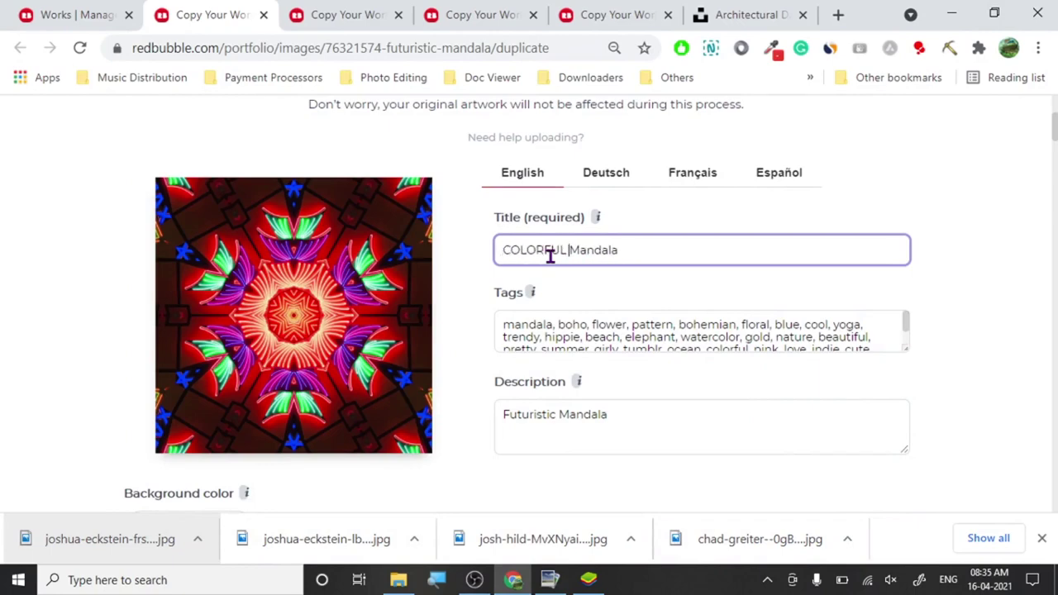
# Copy the title COLORFUL Mandala and replace the description with it.
pyautogui.tripleClick(550, 256)
pyautogui.hotkey('ctrl', 'c')
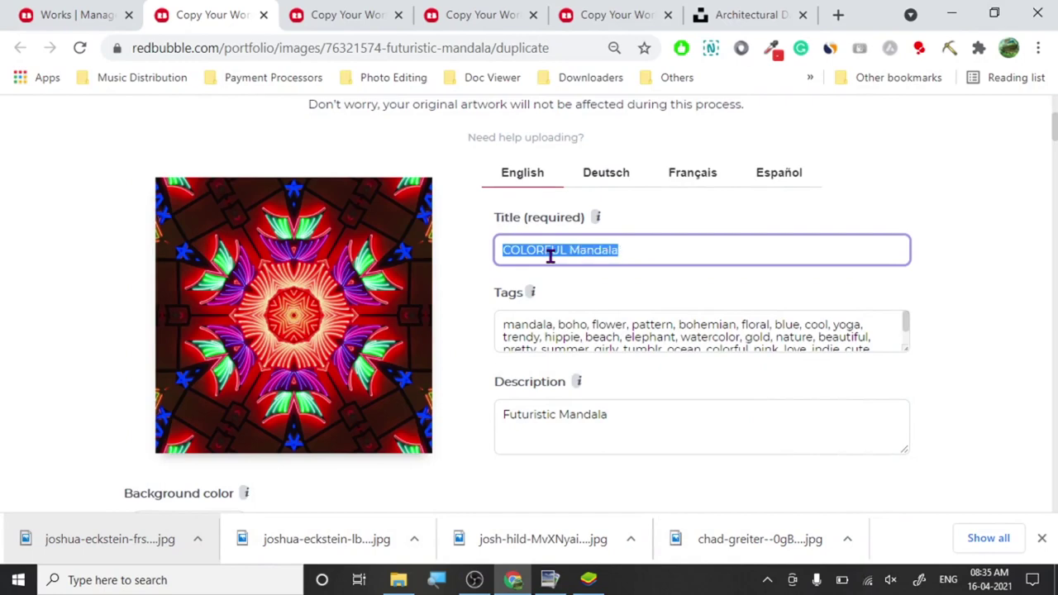
pyautogui.click(547, 430)
pyautogui.tripleClick(547, 422)
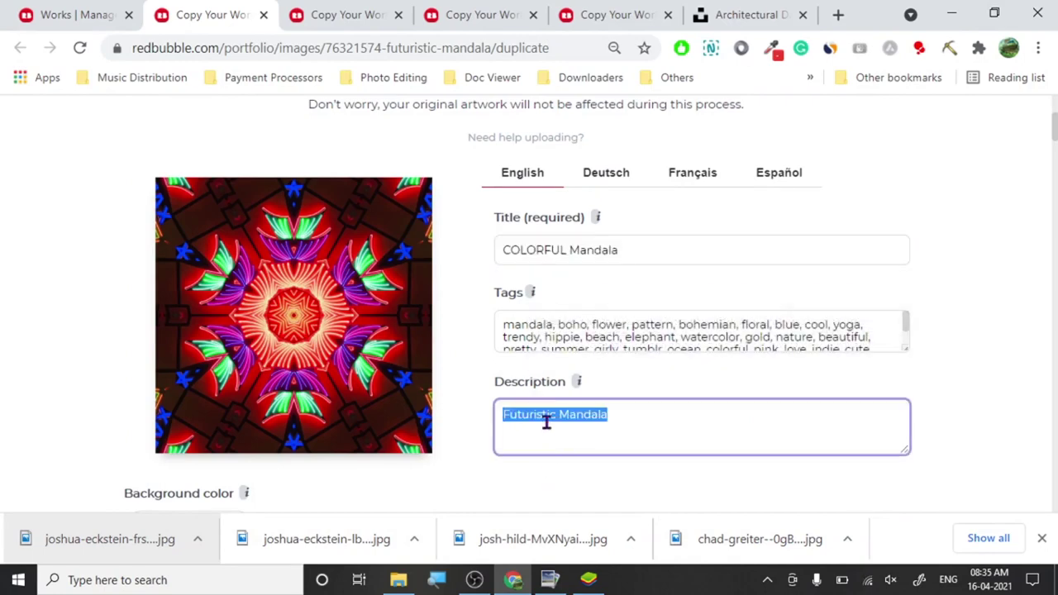
pyautogui.hotkey('ctrl', 'v')
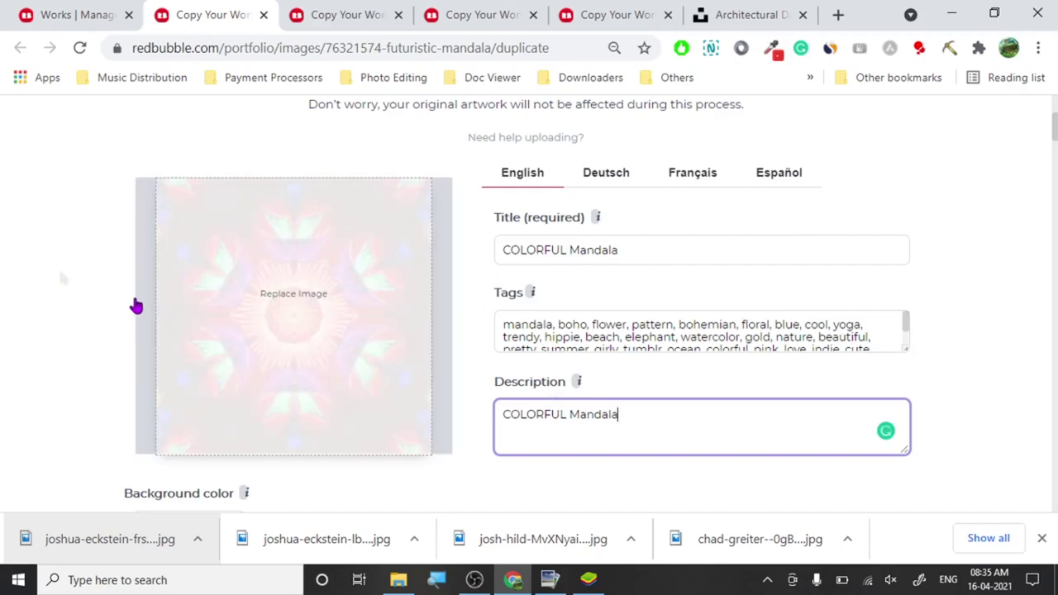
# Confirm the right to sell products with the COLORFUL Mandala artwork and save the work.
pyautogui.scroll(-5, 3, 269)
pyautogui.scroll(-12, 3, 269)
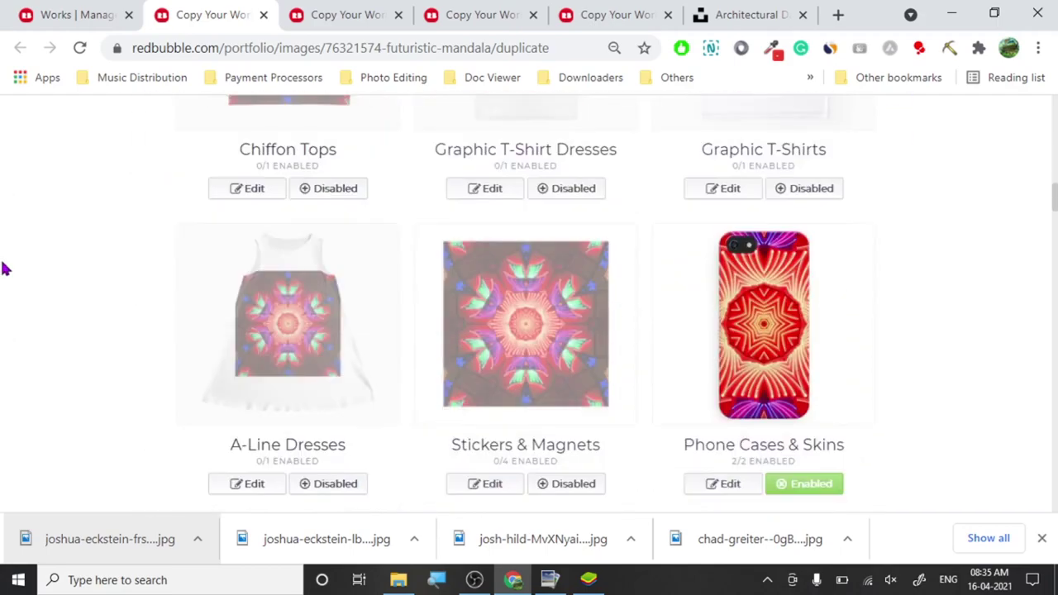
pyautogui.scroll(-10, 3, 269)
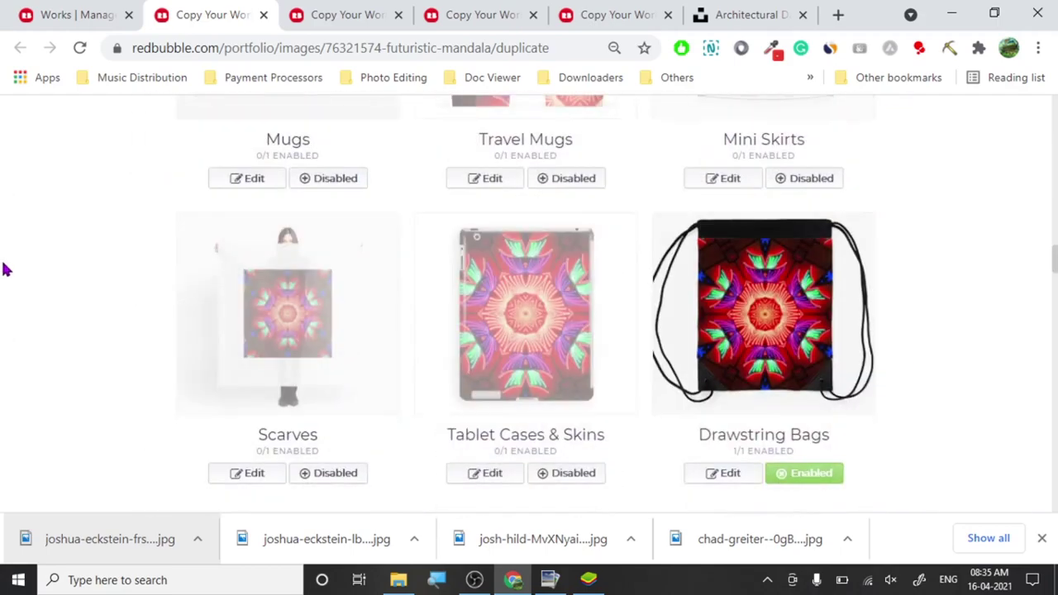
pyautogui.scroll(-10, 2, 269)
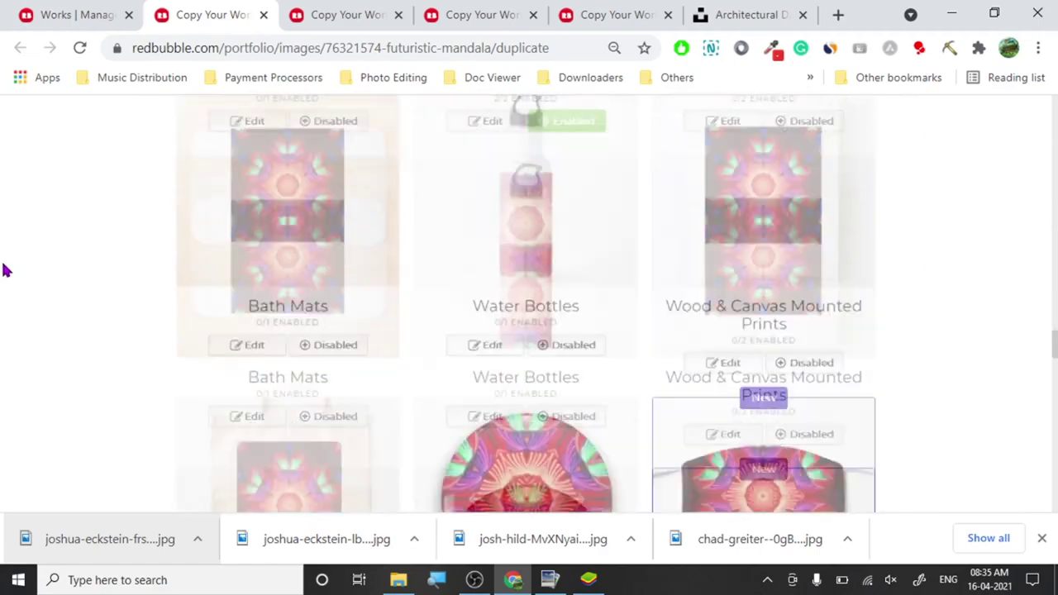
pyautogui.scroll(-10, 4, 269)
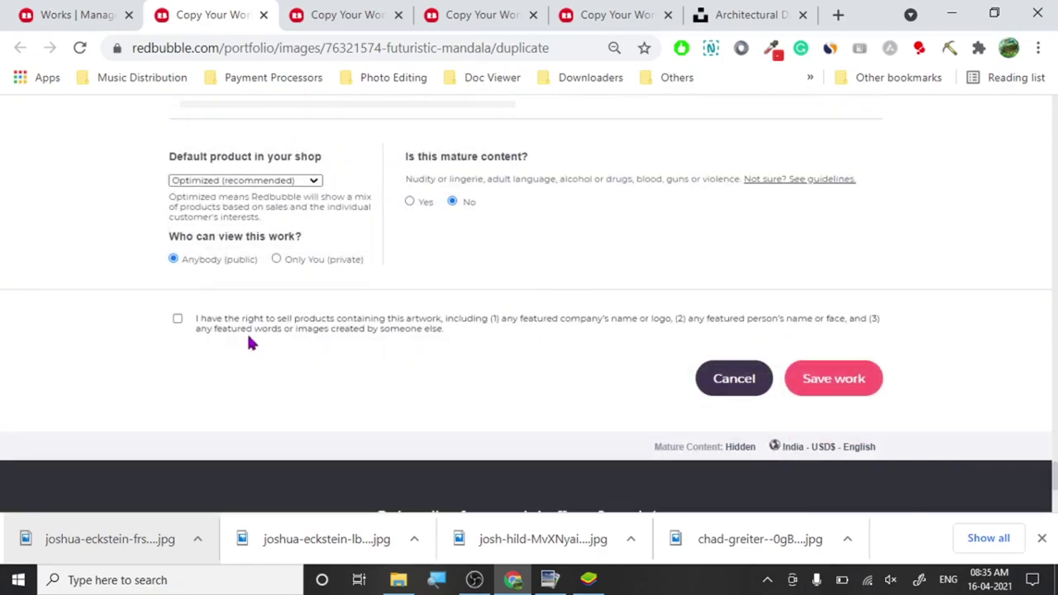
pyautogui.click(246, 325)
pyautogui.scroll(3, 1055, 475)
pyautogui.scroll(15, 1051, 372)
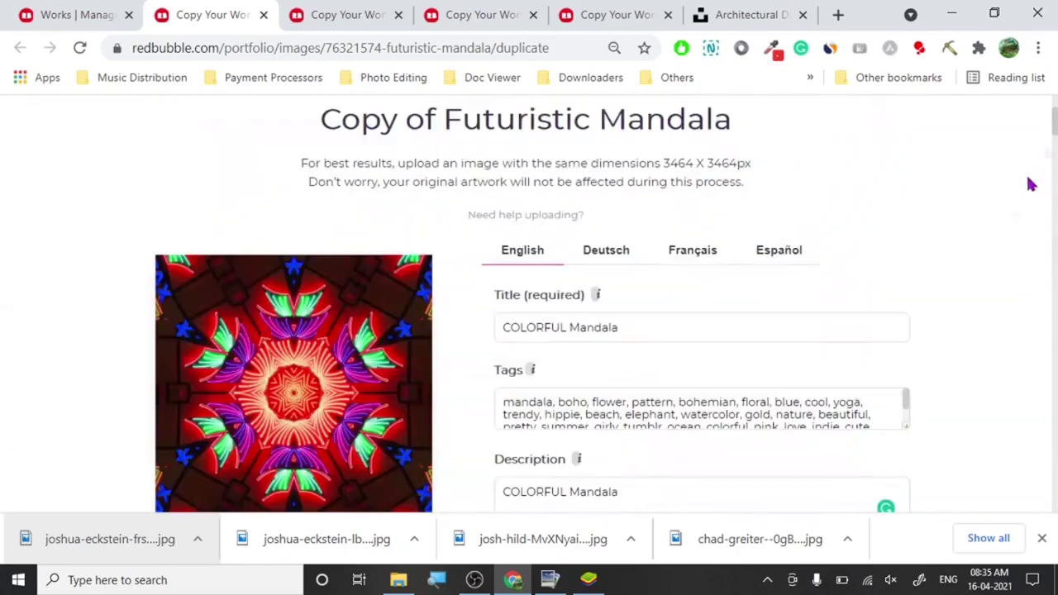
pyautogui.moveTo(1055, 122); pyautogui.dragTo(1055, 483)
pyautogui.click(857, 282)
# Shorten the title of the second Futuristic Mandala copy, with the grey artwork, to Mandala.
pyautogui.click(350, 14)
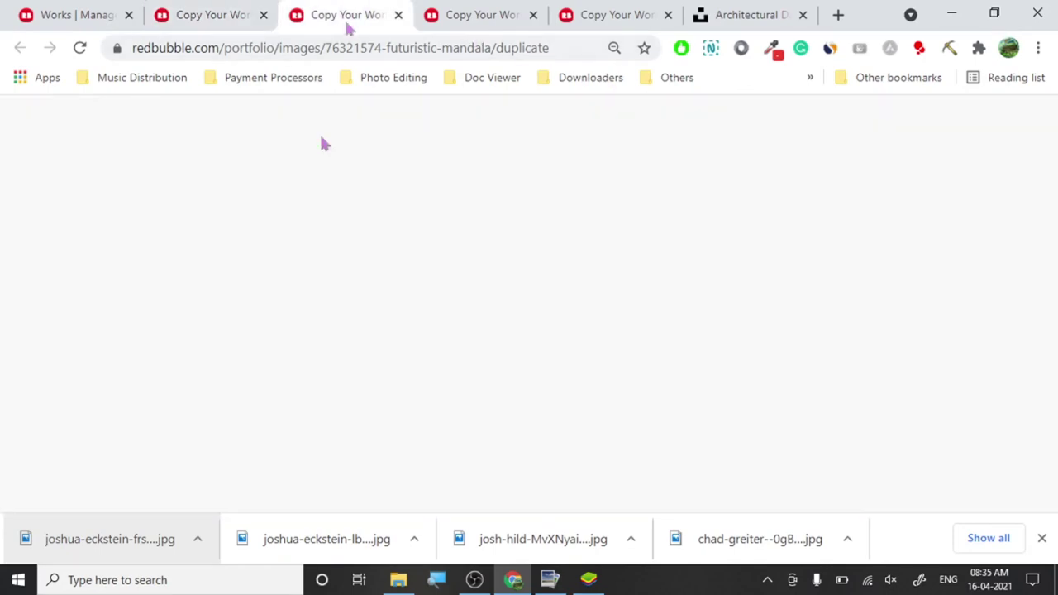
pyautogui.doubleClick(567, 156)
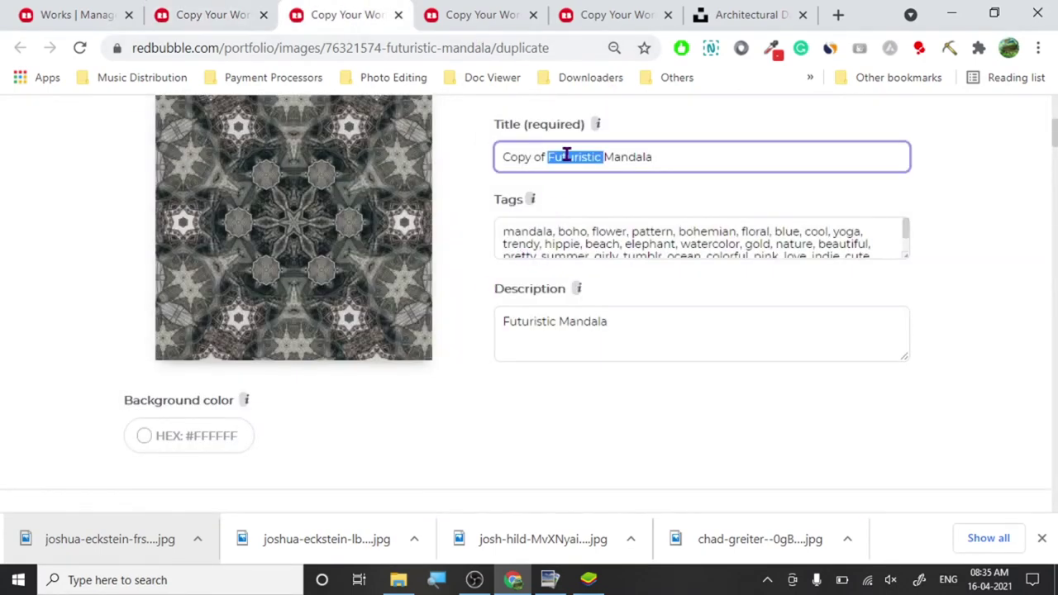
pyautogui.press('BackSpace')
pyautogui.press('BackSpace')
pyautogui.press('BackSpace')
pyautogui.press('BackSpace')
pyautogui.press('BackSpace')
pyautogui.press('BackSpace')
pyautogui.press('BackSpace')
pyautogui.press('BackSpace')
pyautogui.press('BackSpace')
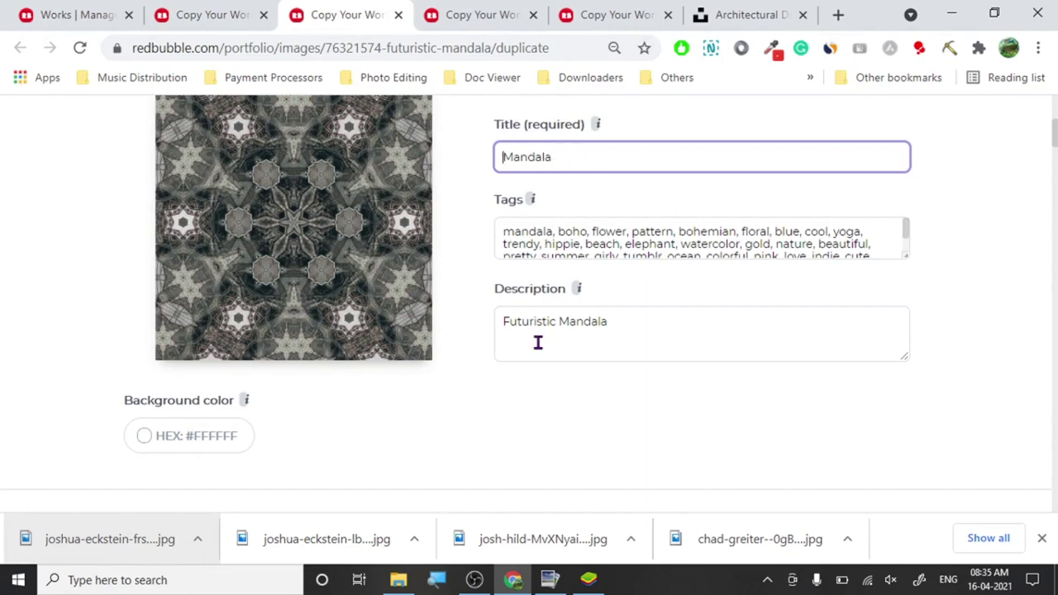
# Clear the grey artwork's description and fill it with the copied title text Mandala.
pyautogui.click(538, 331)
pyautogui.press('BackSpace')
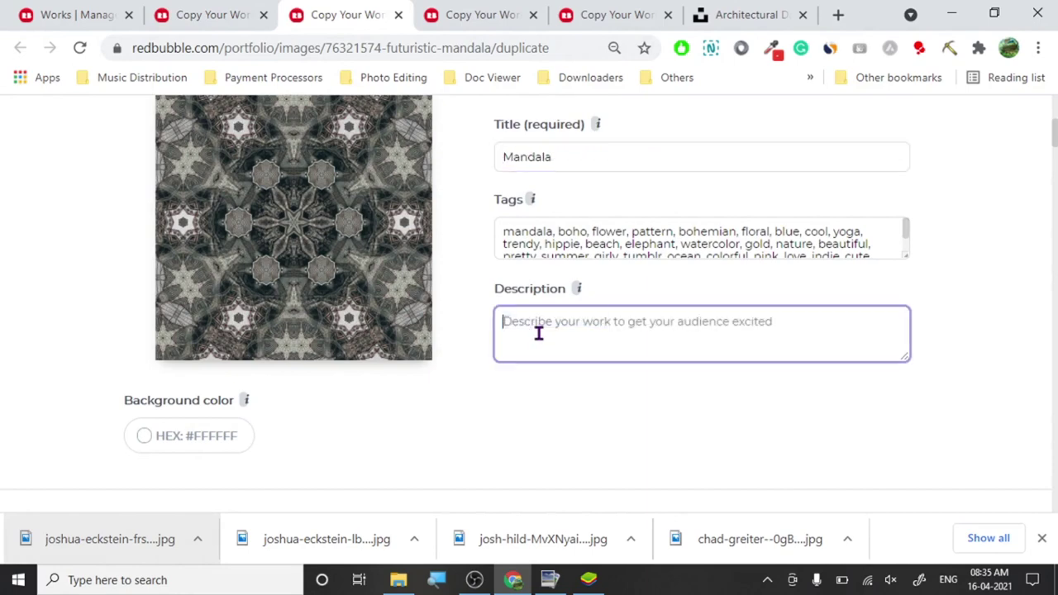
pyautogui.doubleClick(519, 159)
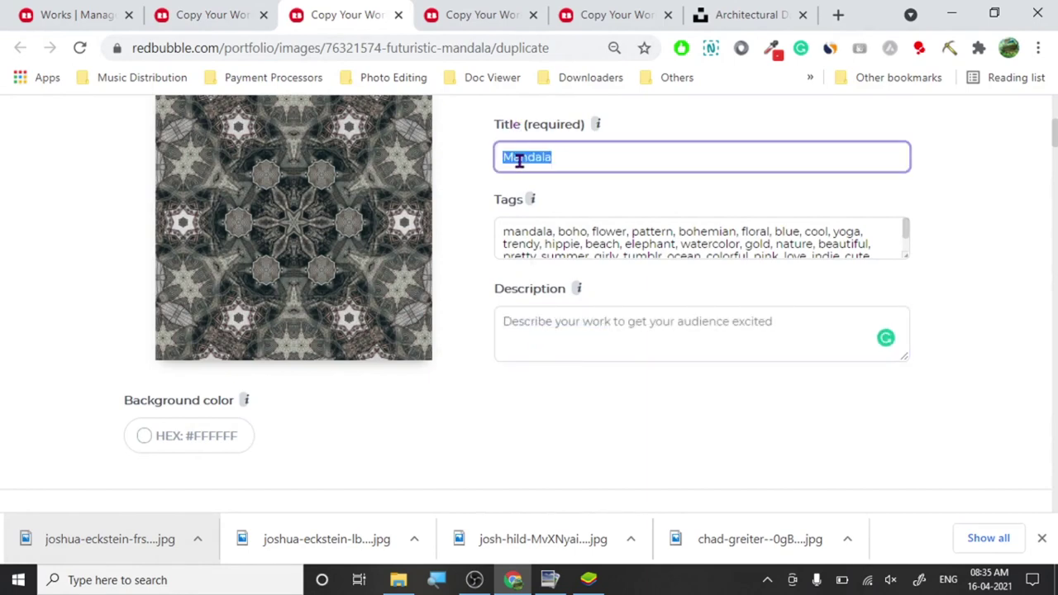
pyautogui.write('C')
pyautogui.press('BackSpace')
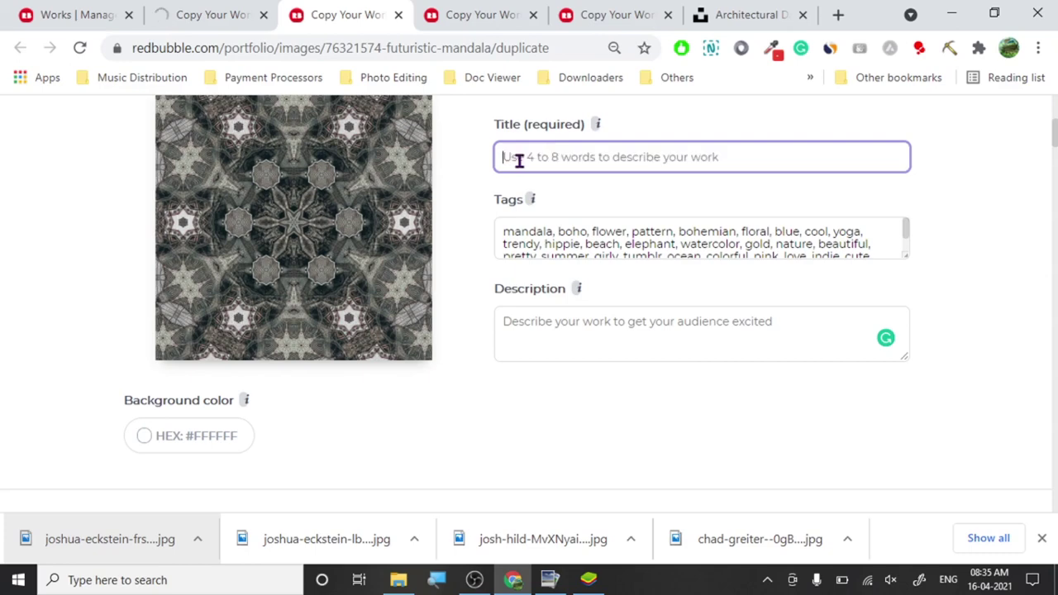
pyautogui.hotkey('ctrl', 'z')
pyautogui.hotkey('ctrl', 'z')
pyautogui.hotkey('ctrl', 'c')
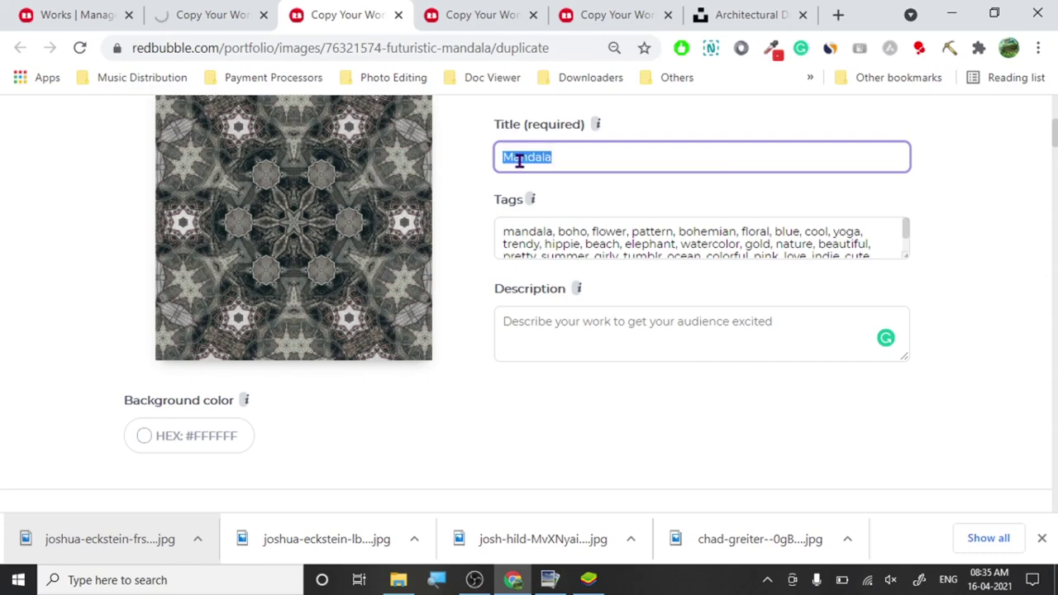
pyautogui.click(531, 340)
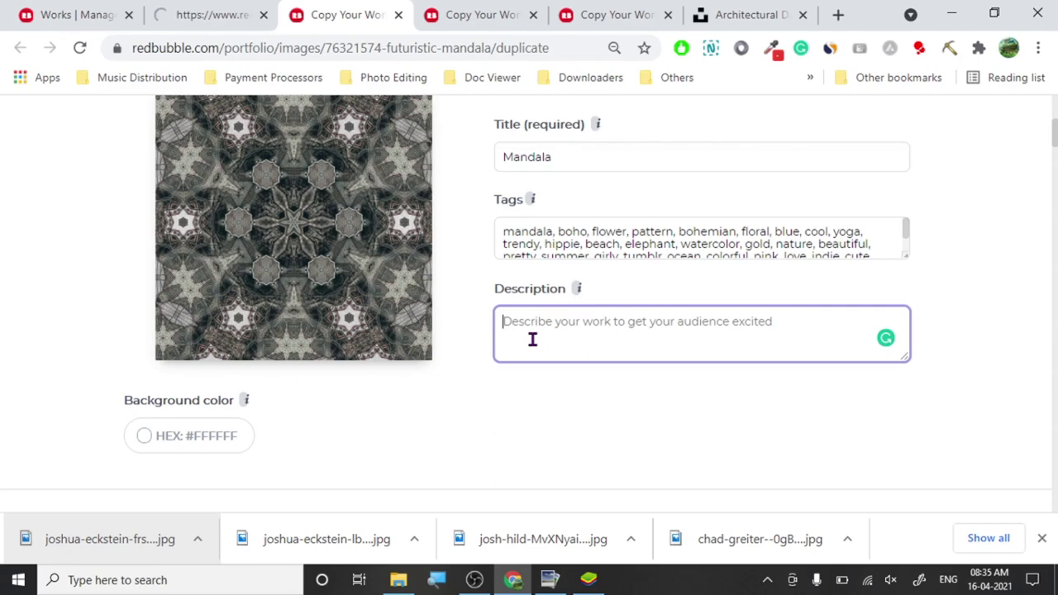
pyautogui.hotkey('ctrl', 'v')
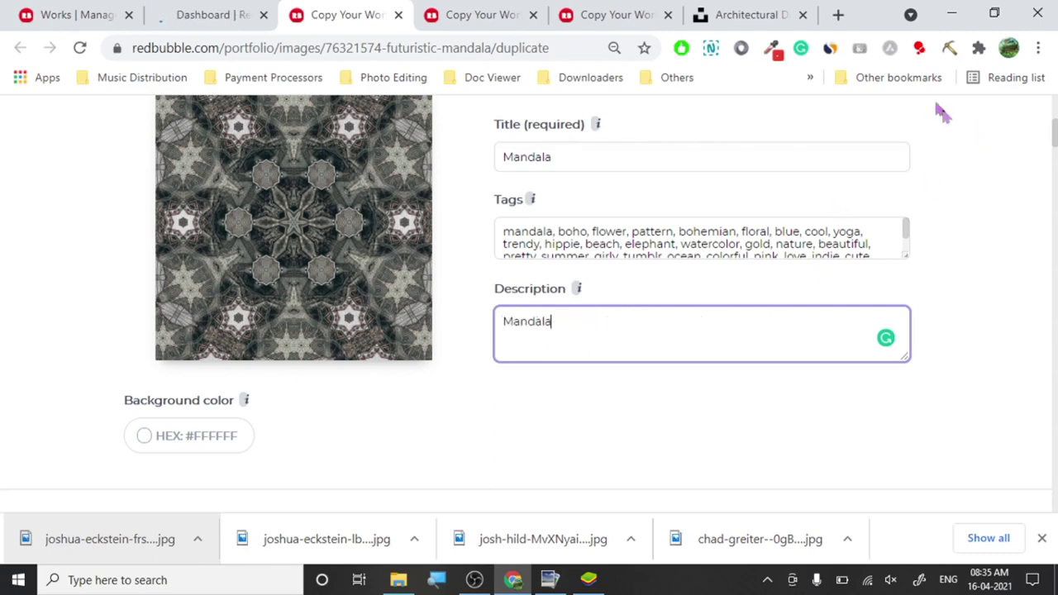
# Generate tags for the keyword Mandala and import them into the grey artwork, overwriting its current tags.
pyautogui.click(794, 140)
pyautogui.hotkey('ctrl', 'v')
pyautogui.click(647, 169)
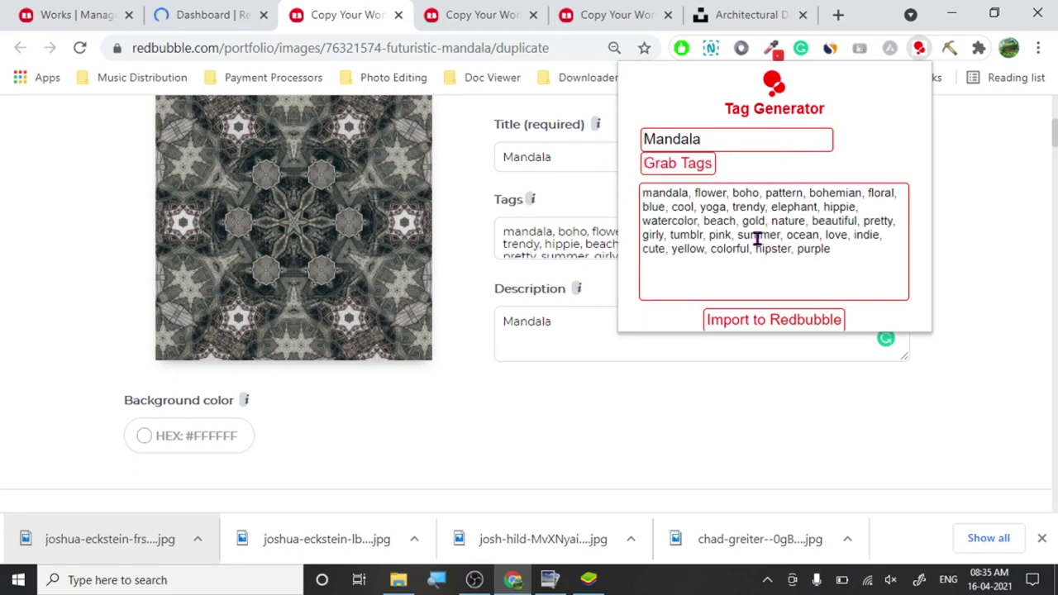
pyautogui.click(742, 326)
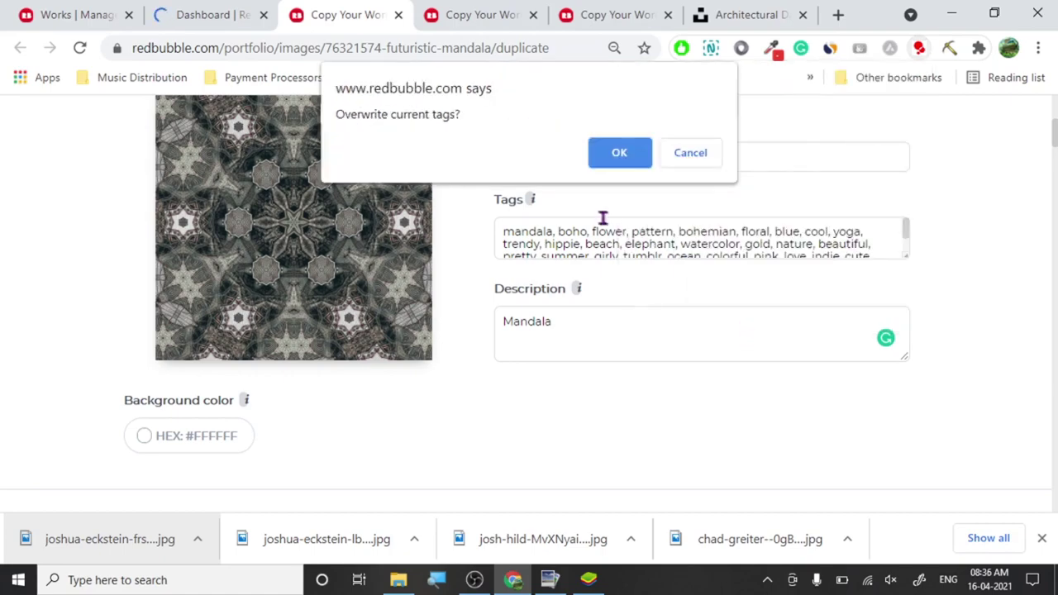
pyautogui.click(620, 155)
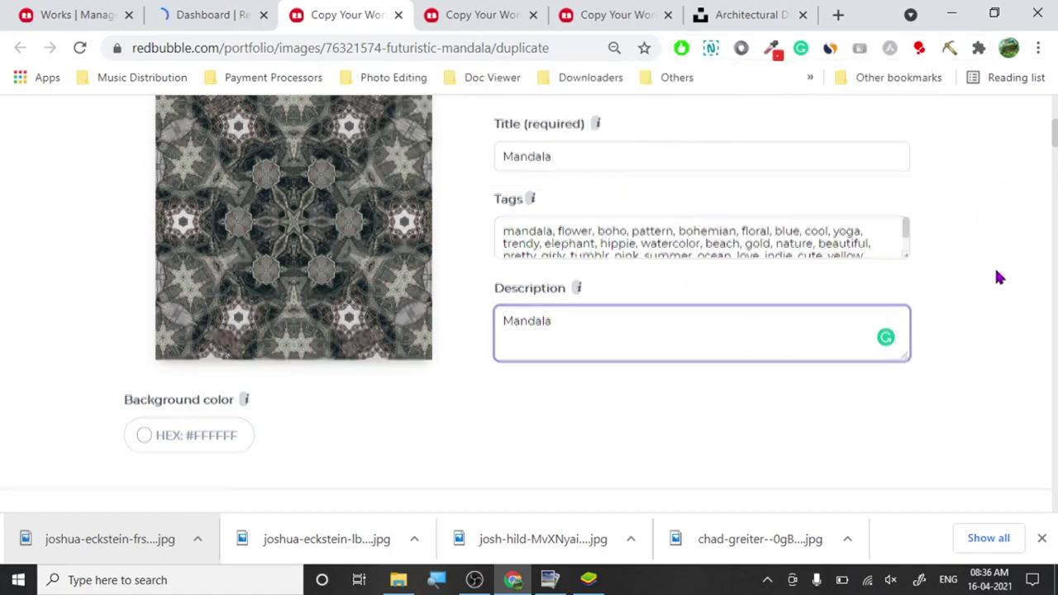
# Confirm the right to sell products with the grey Mandala artwork and save the work.
pyautogui.scroll(-15, 997, 273)
pyautogui.scroll(-15, 998, 273)
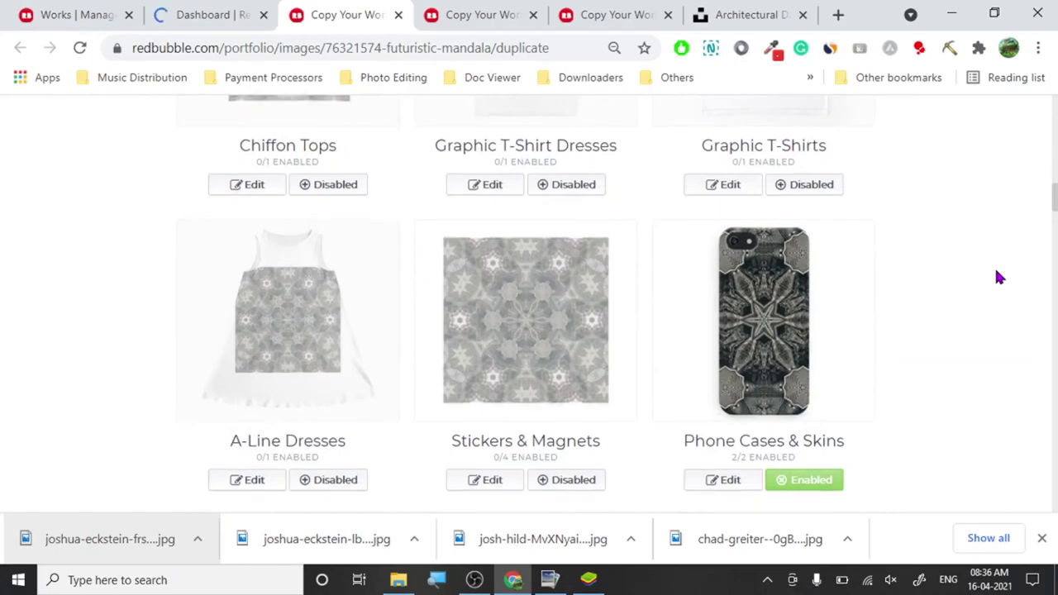
pyautogui.scroll(-15, 997, 277)
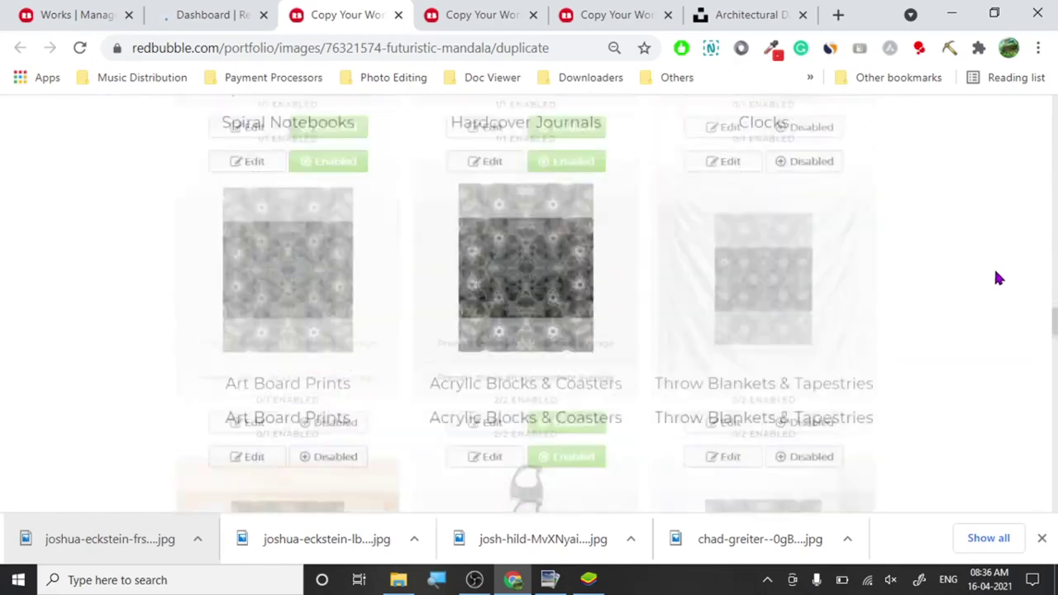
pyautogui.scroll(-12, 984, 292)
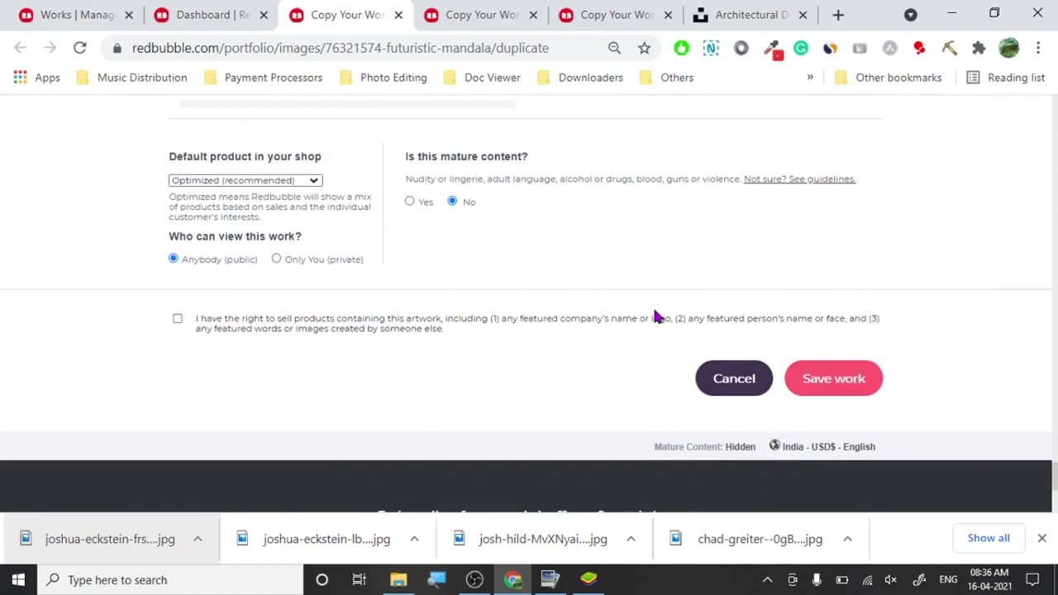
pyautogui.click(654, 321)
pyautogui.click(827, 382)
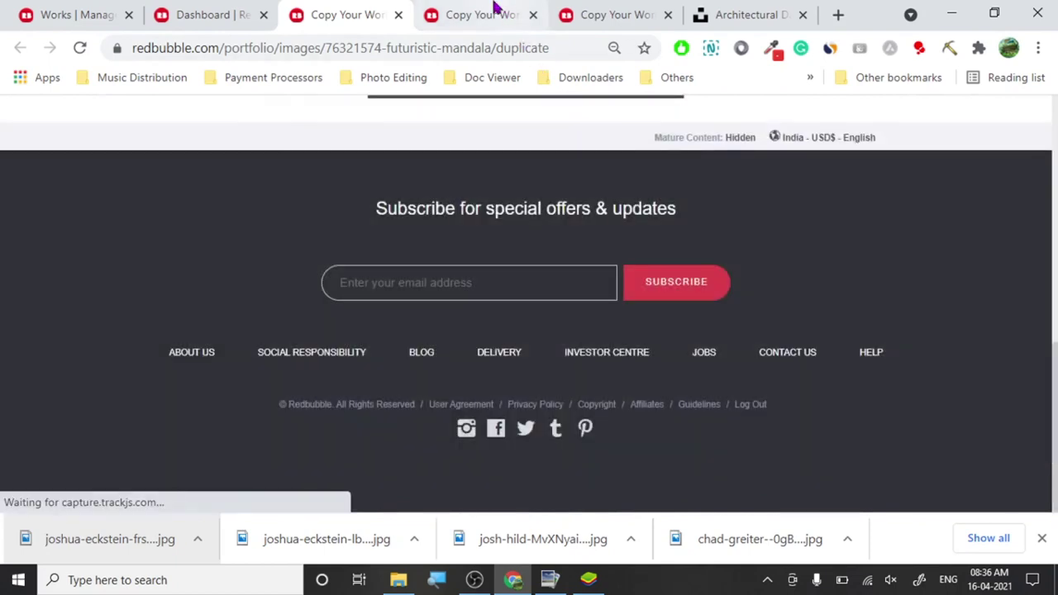
# Shorten the title of the grey multi-motif artwork's copy to Mandala pattern.
pyautogui.click(494, 8)
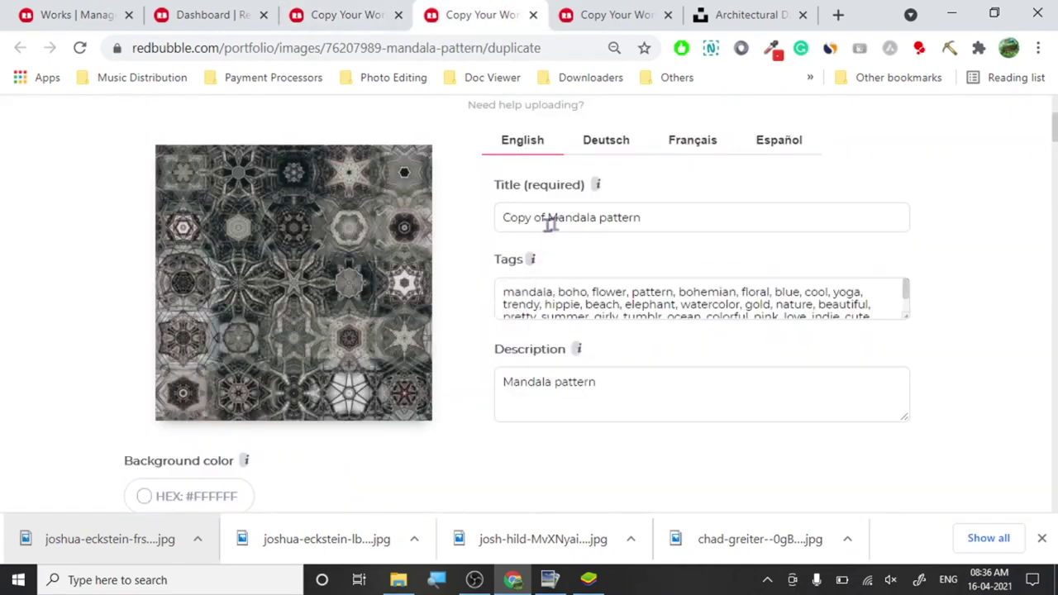
pyautogui.click(568, 224)
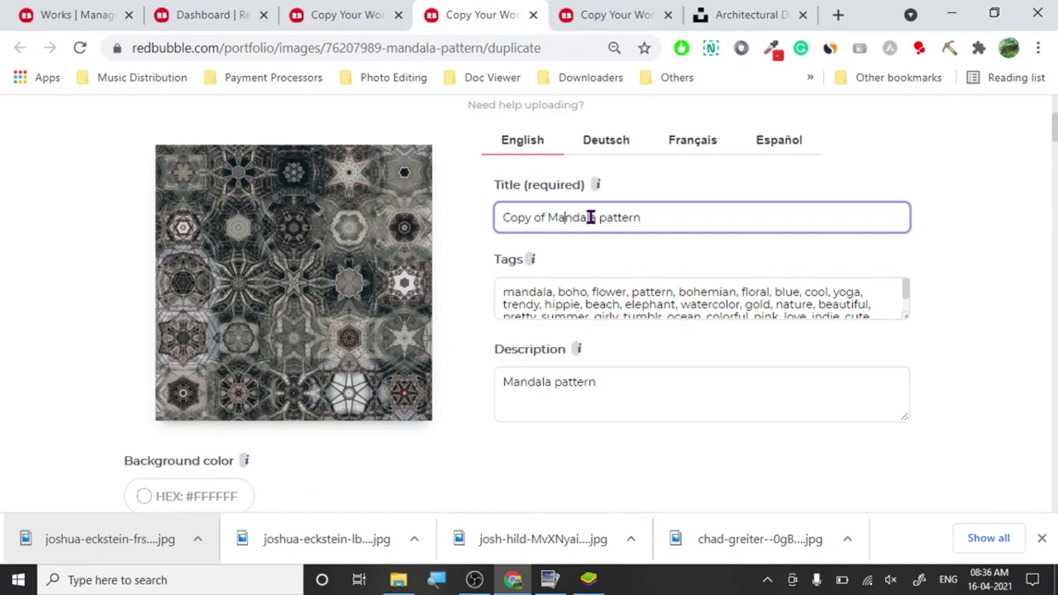
pyautogui.moveTo(597, 217); pyautogui.dragTo(496, 222)
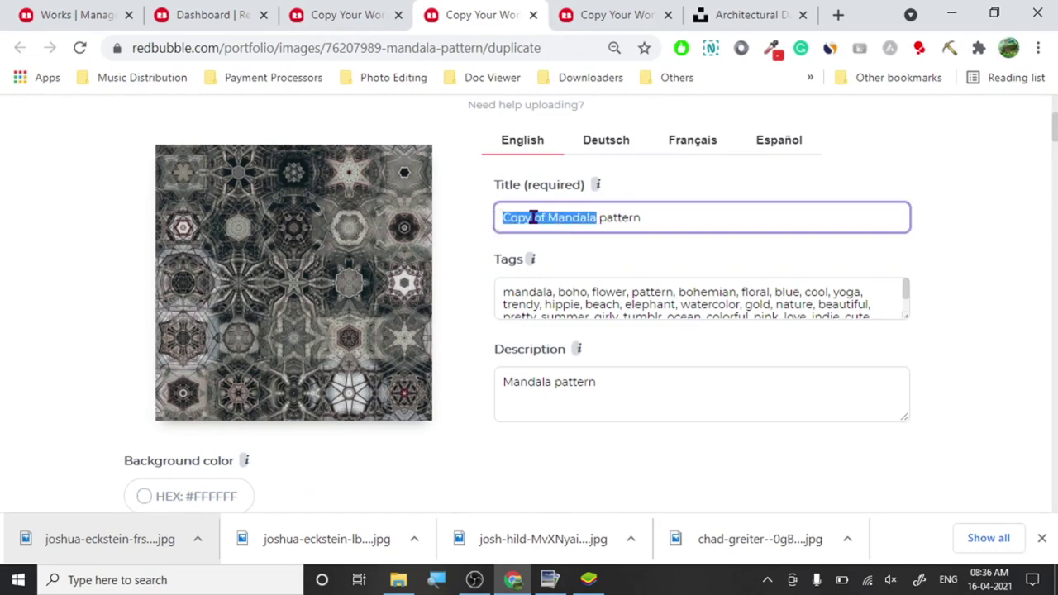
pyautogui.click(534, 217)
pyautogui.press('BackSpace')
pyautogui.press('BackSpace')
pyautogui.press('BackSpace')
pyautogui.press('BackSpace')
pyautogui.press('BackSpace')
pyautogui.press('BackSpace')
pyautogui.press('BackSpace')
pyautogui.press('BackSpace')
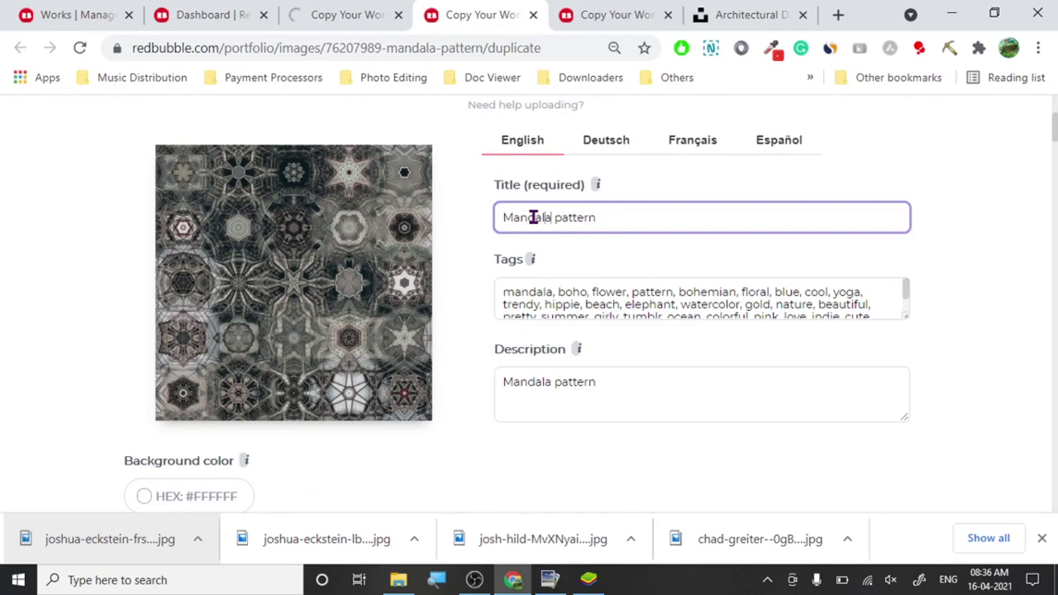
pyautogui.write('S')
pyautogui.press('BackSpace')
pyautogui.hotkey('ctrl', 'a')
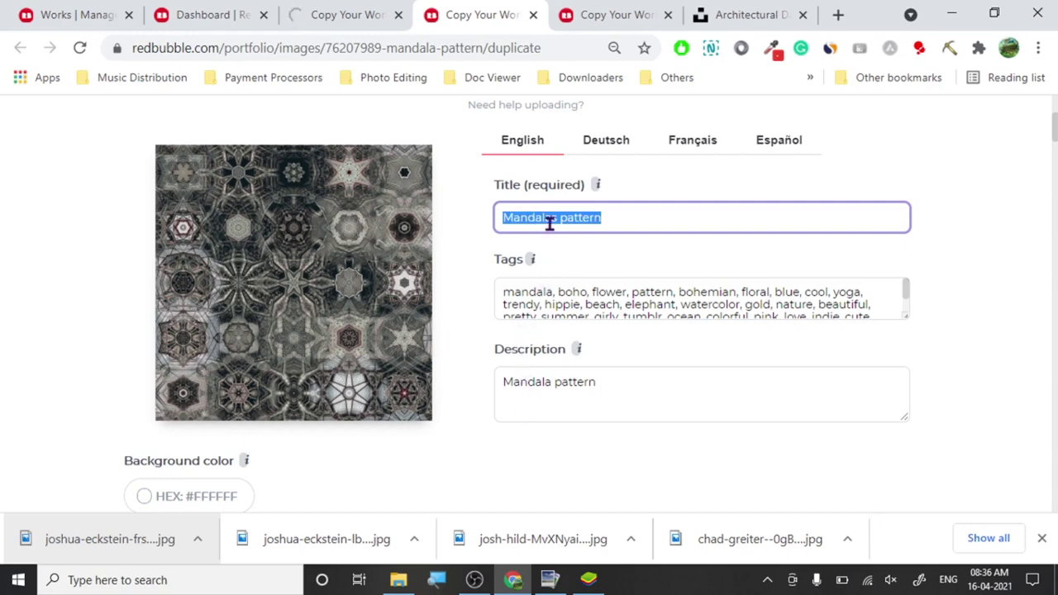
pyautogui.click(549, 223)
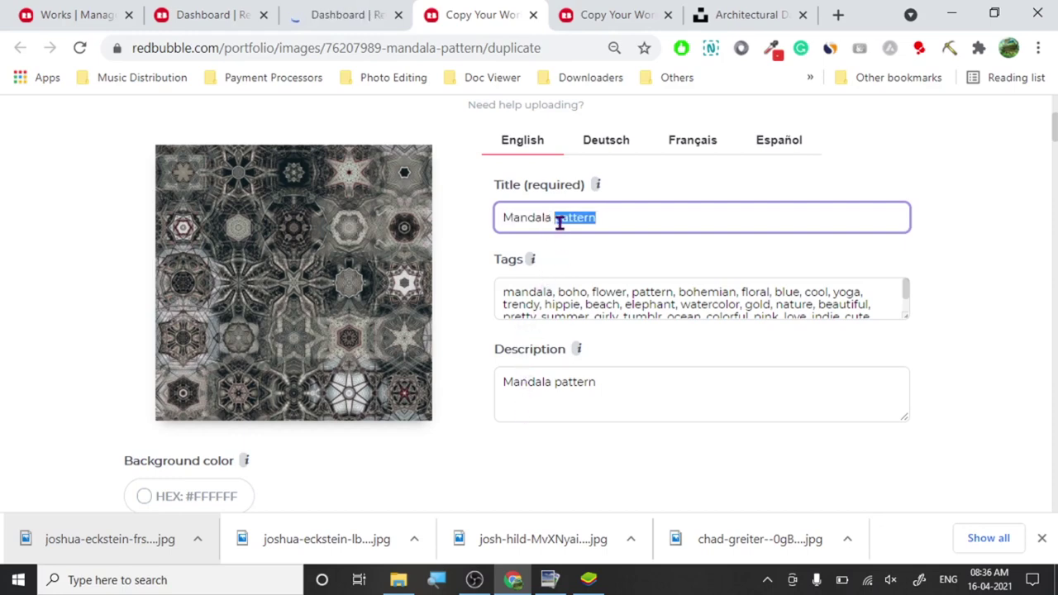
pyautogui.tripleClick(560, 223)
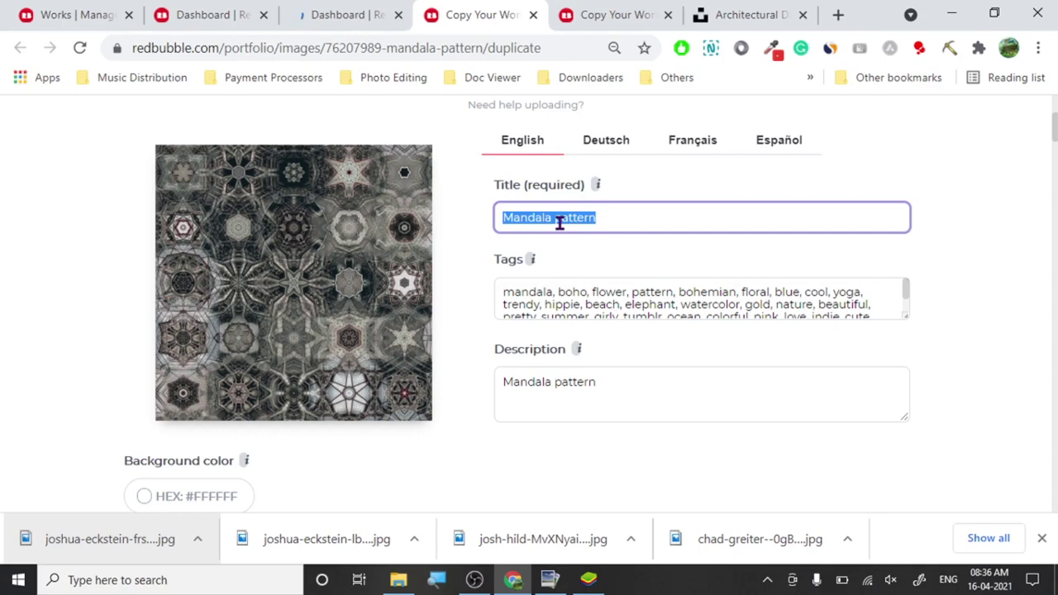
pyautogui.tripleClick(554, 381)
pyautogui.click(554, 381)
pyautogui.tripleClick(554, 381)
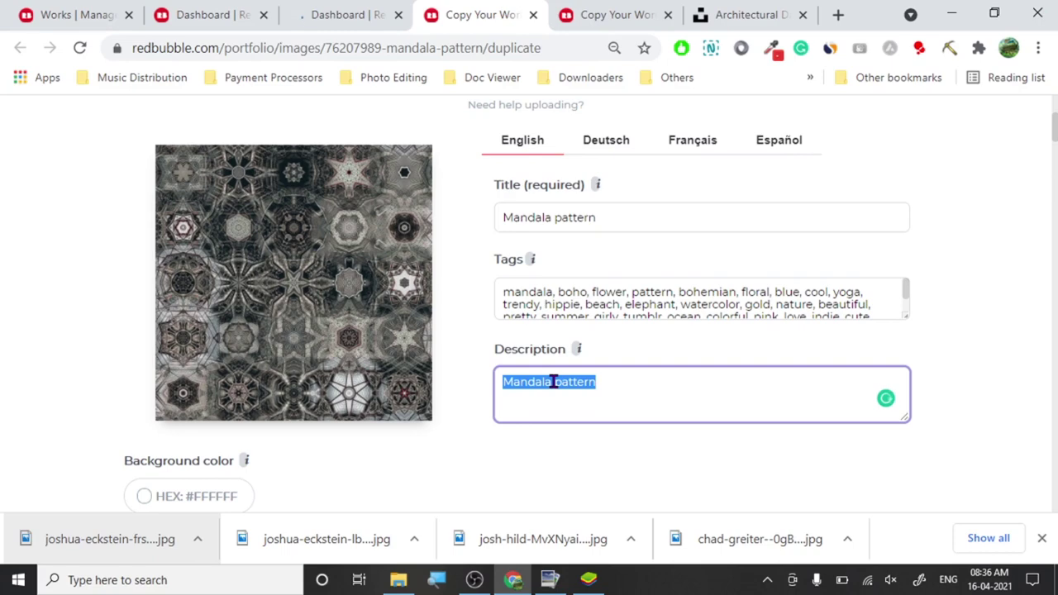
pyautogui.press('Right')
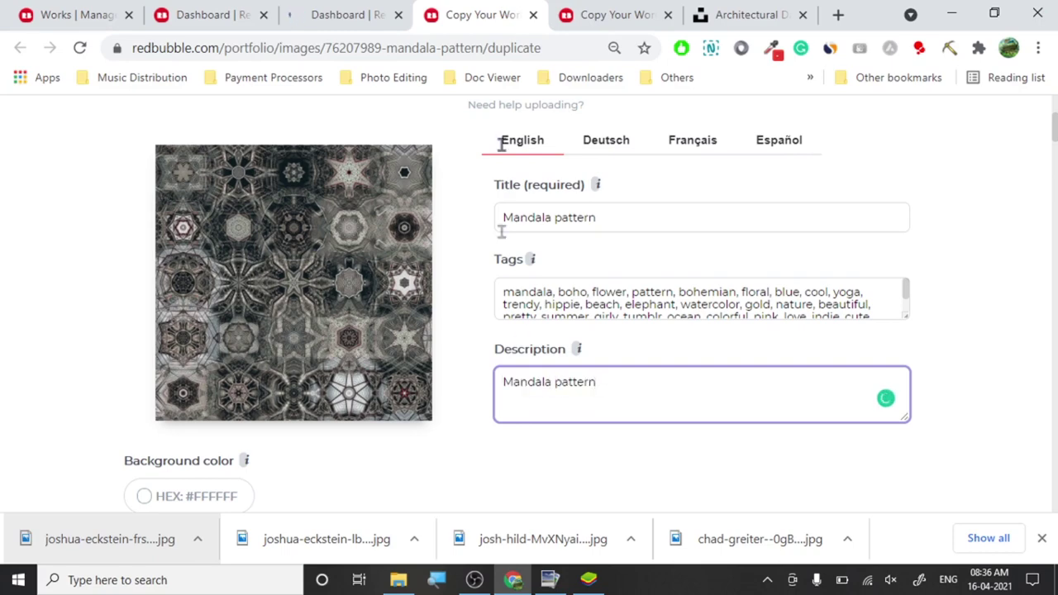
# Review the promote pages of the two saved mandala works, including their tags and product previews.
pyautogui.click(388, 12)
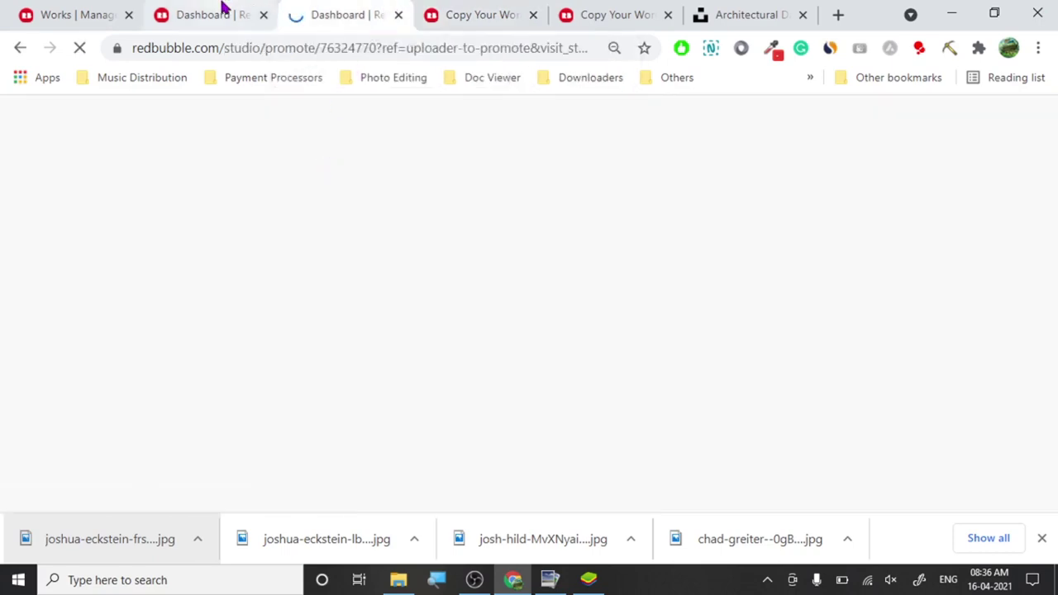
pyautogui.click(227, 12)
pyautogui.scroll(-4, 137, 297)
pyautogui.scroll(-2, 110, 282)
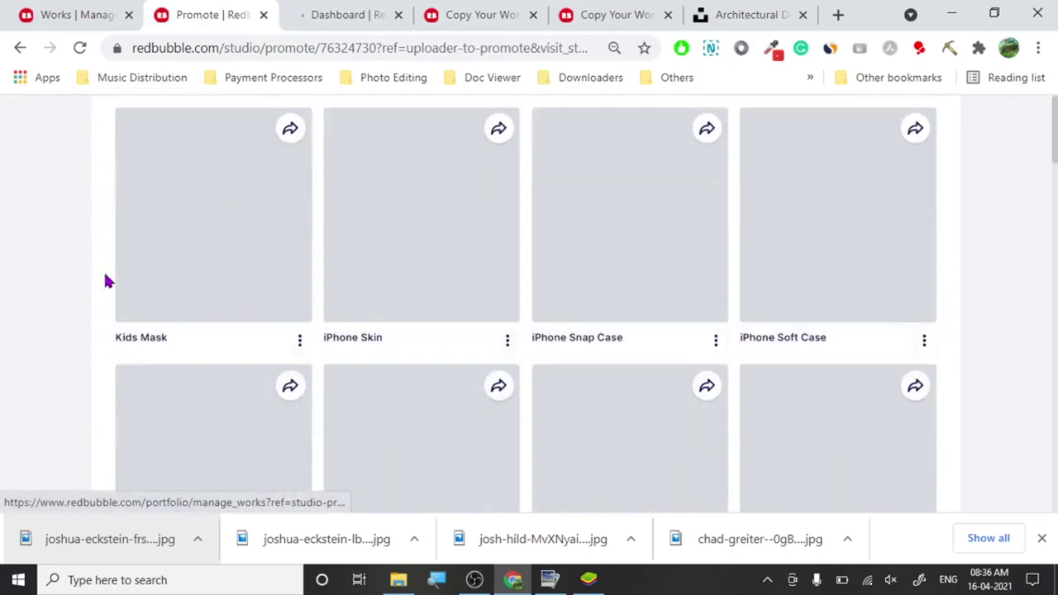
pyautogui.click(346, 10)
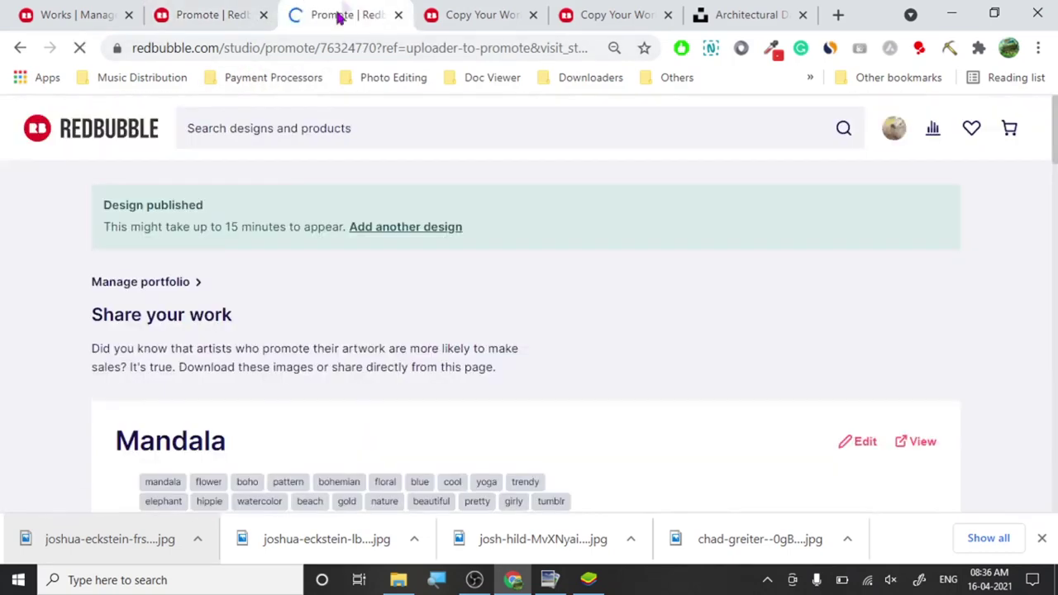
pyautogui.scroll(-3, 5, 285)
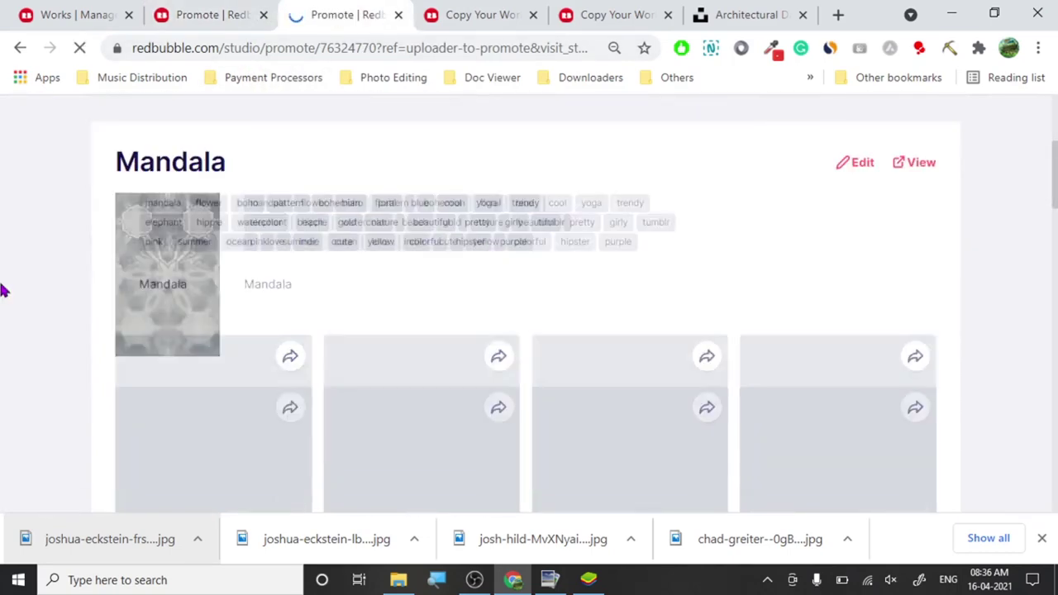
pyautogui.scroll(-1, 4, 290)
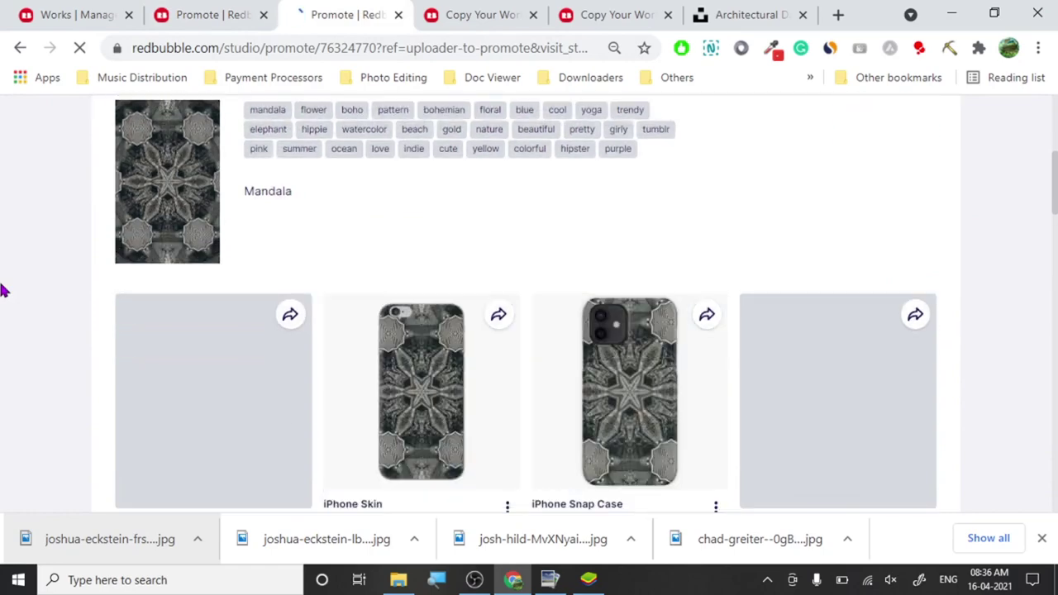
pyautogui.scroll(-2, 4, 289)
# Confirm the right to sell products with the grey Mandala pattern artwork and save the work.
pyautogui.click(430, 10)
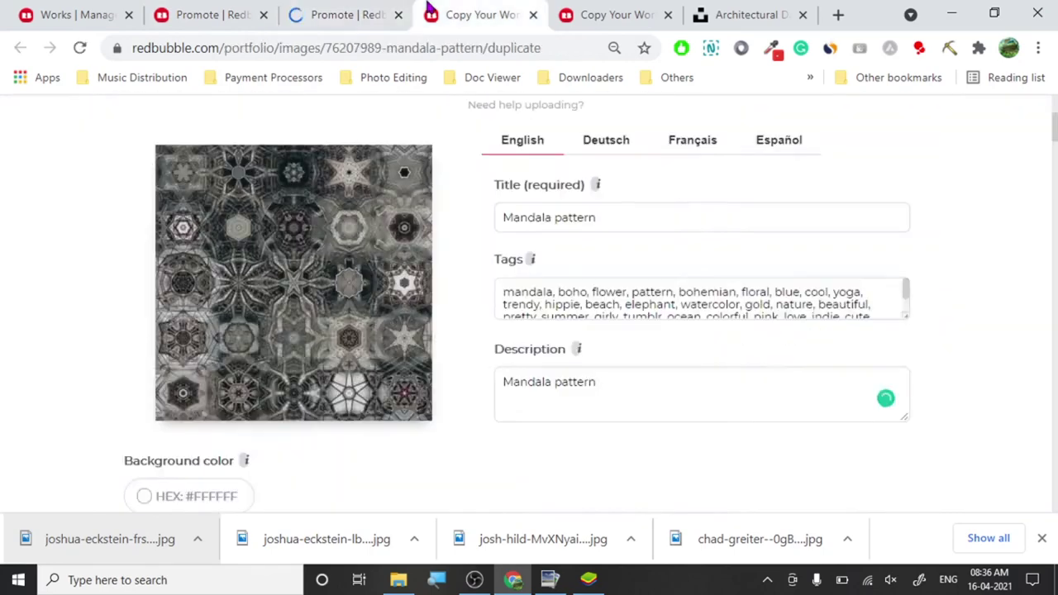
pyautogui.moveTo(578, 349)
pyautogui.click(637, 398)
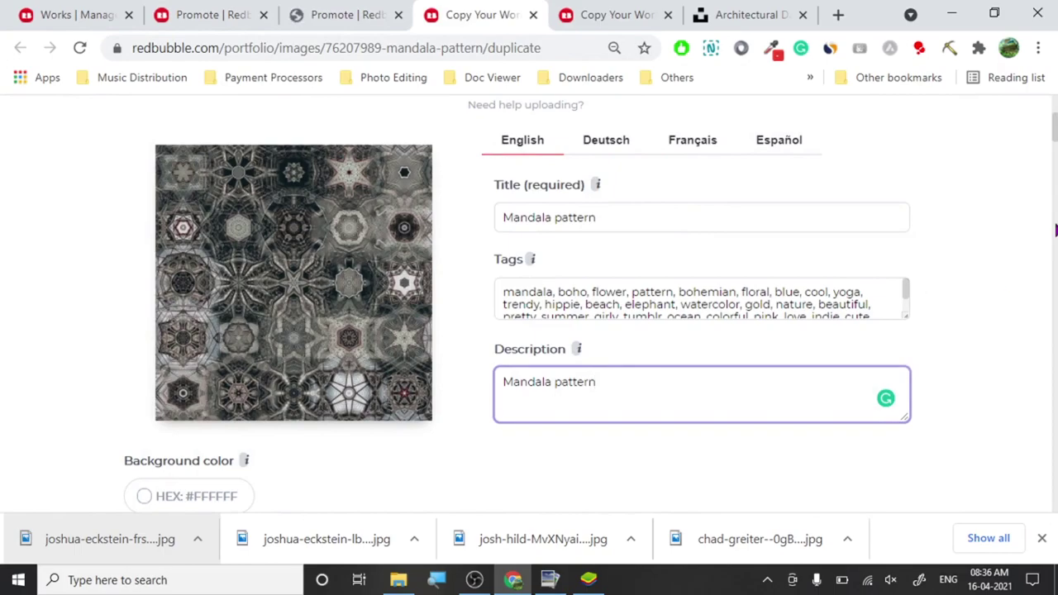
pyautogui.moveTo(1054, 129); pyautogui.dragTo(1047, 449)
pyautogui.scroll(-5, 496, 366)
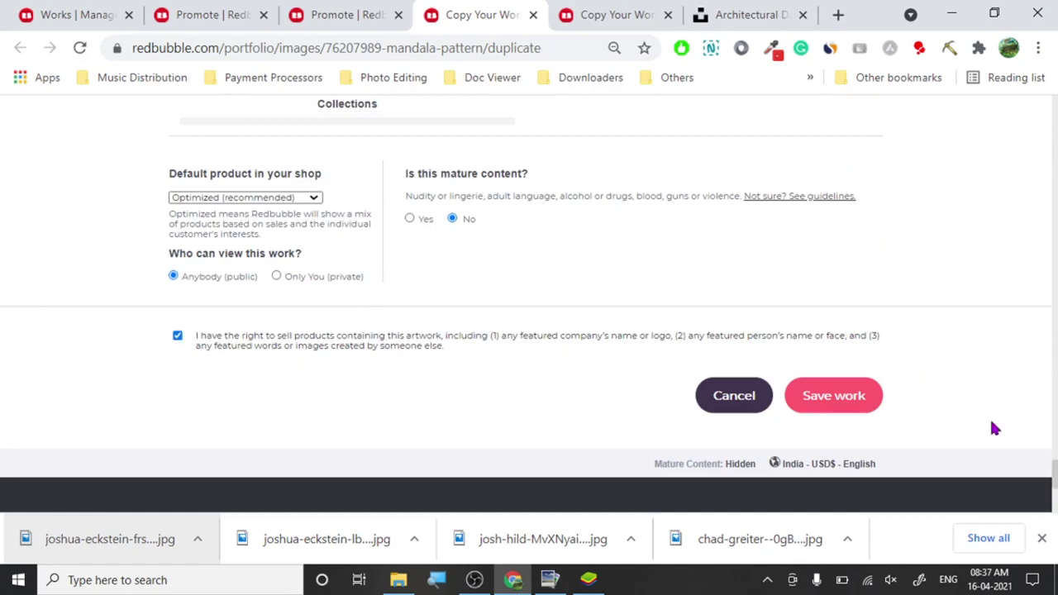
pyautogui.click(819, 406)
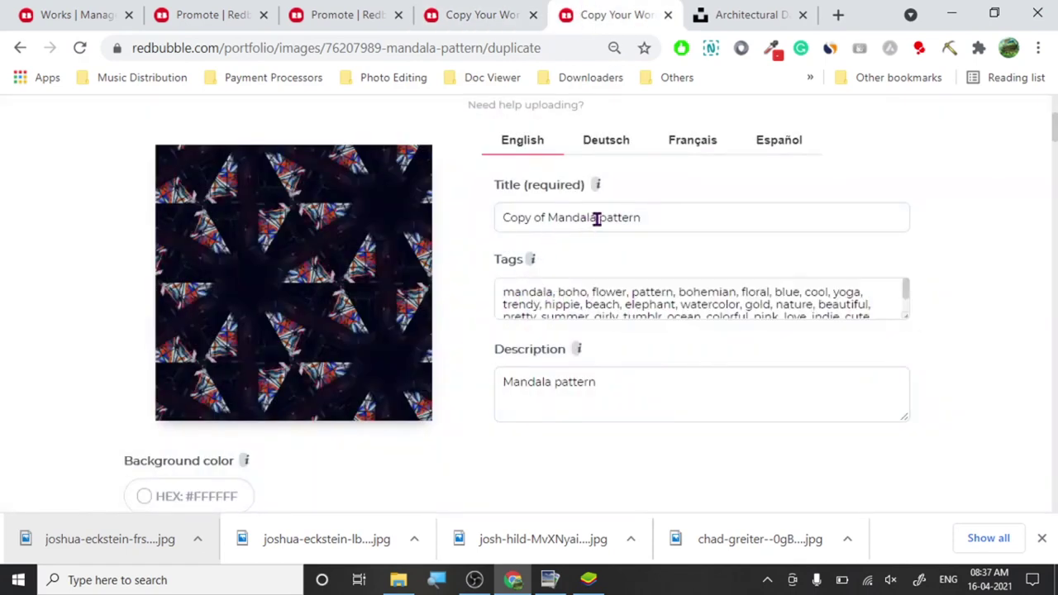
# Retitle the stained-glass triangle artwork's copy as Angles pattern.
pyautogui.moveTo(597, 218); pyautogui.dragTo(509, 221)
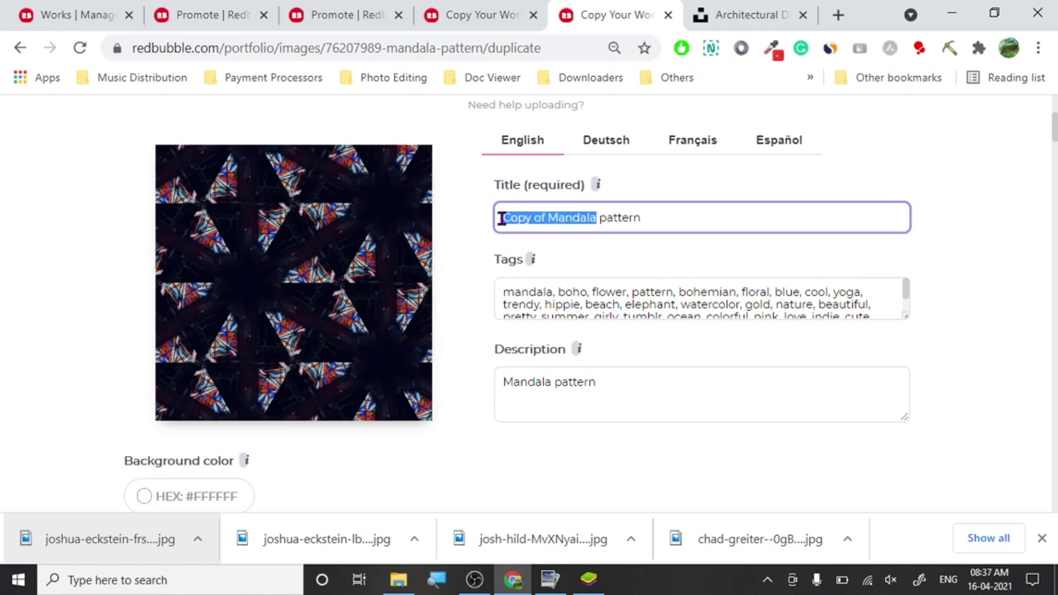
pyautogui.write('TR')
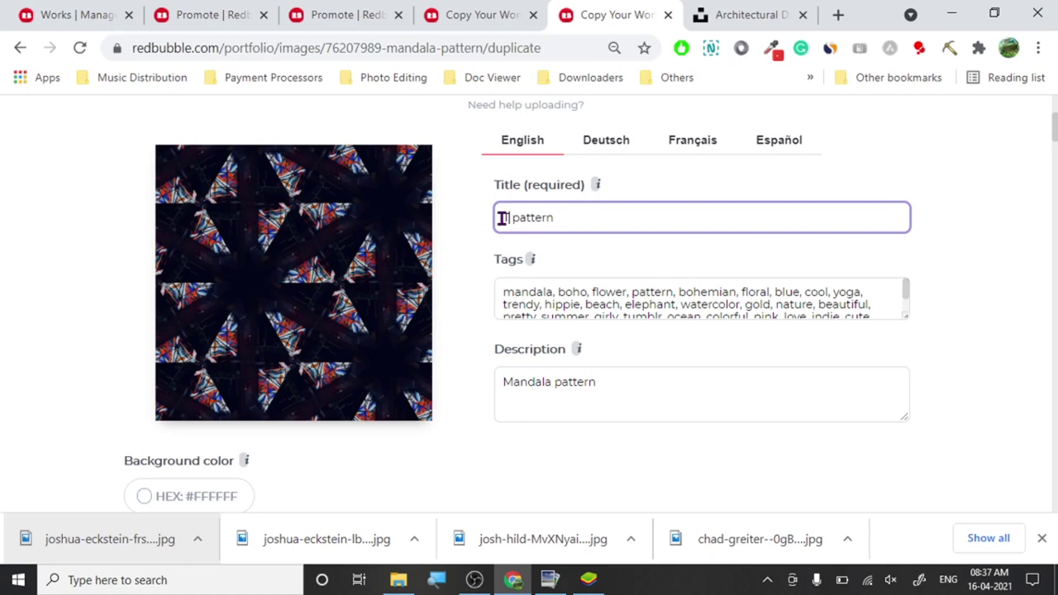
pyautogui.write('i angles')
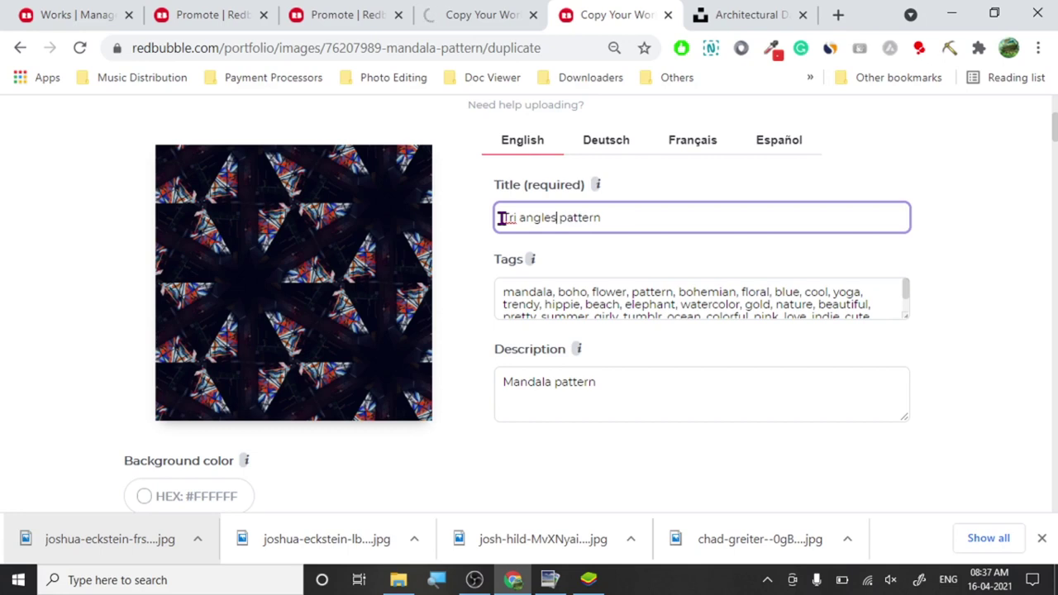
pyautogui.press('BackSpace')
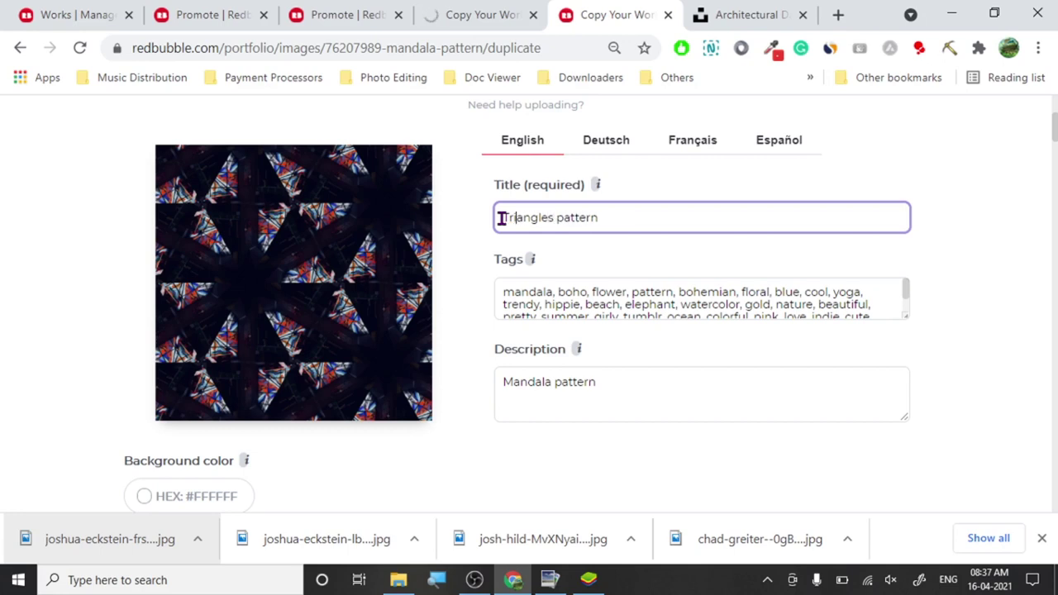
pyautogui.press('BackSpace')
pyautogui.press('BackSpace')
pyautogui.press('BackSpace')
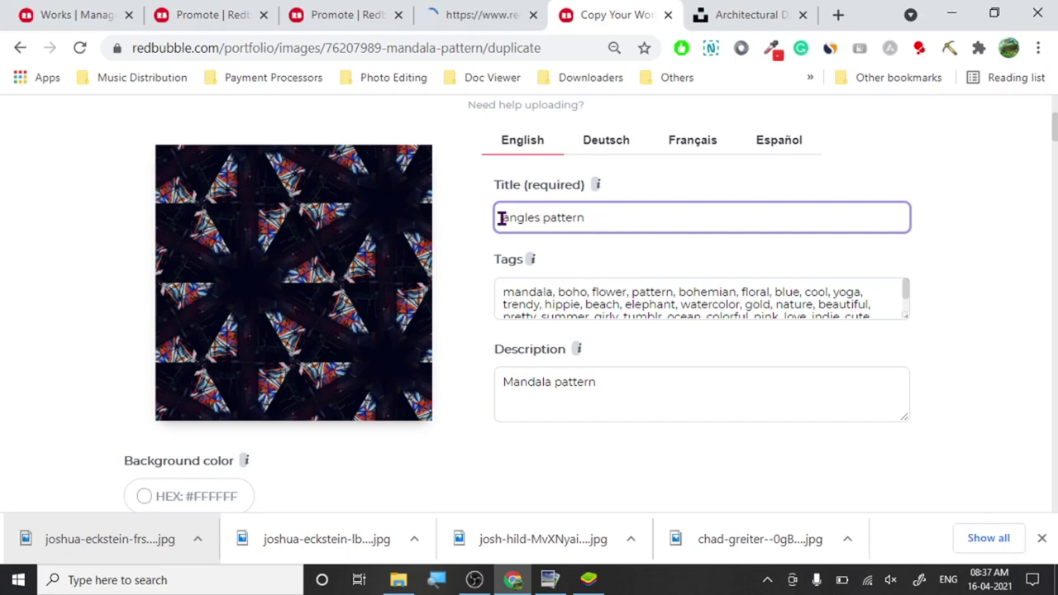
pyautogui.press('Delete')
pyautogui.write('A')
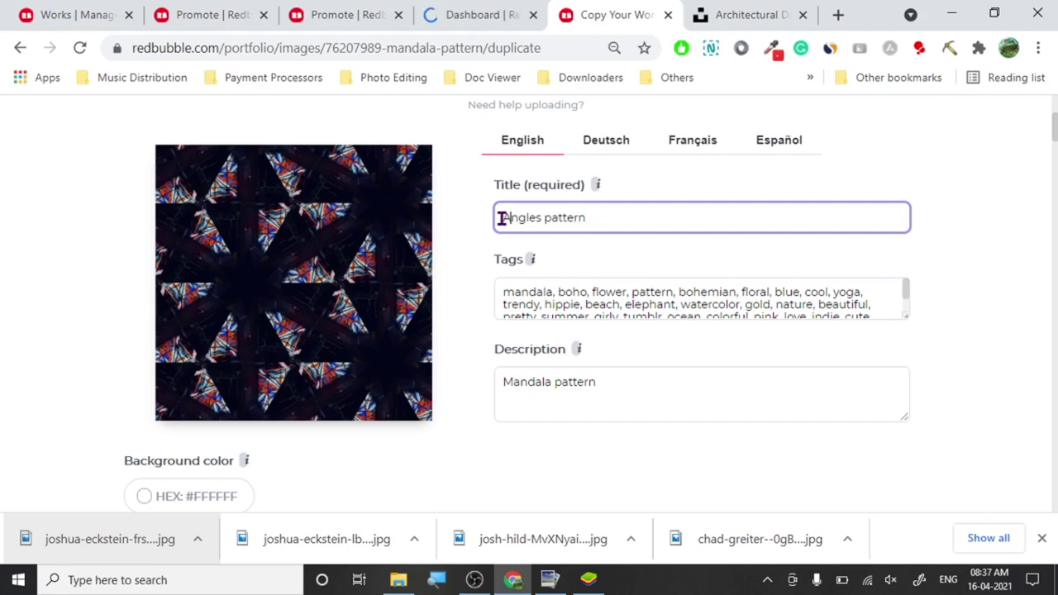
# Copy the title Angles pattern and replace the stained-glass artwork's description with it.
pyautogui.hotkey('ctrl', 'a')
pyautogui.hotkey('ctrl', 'c')
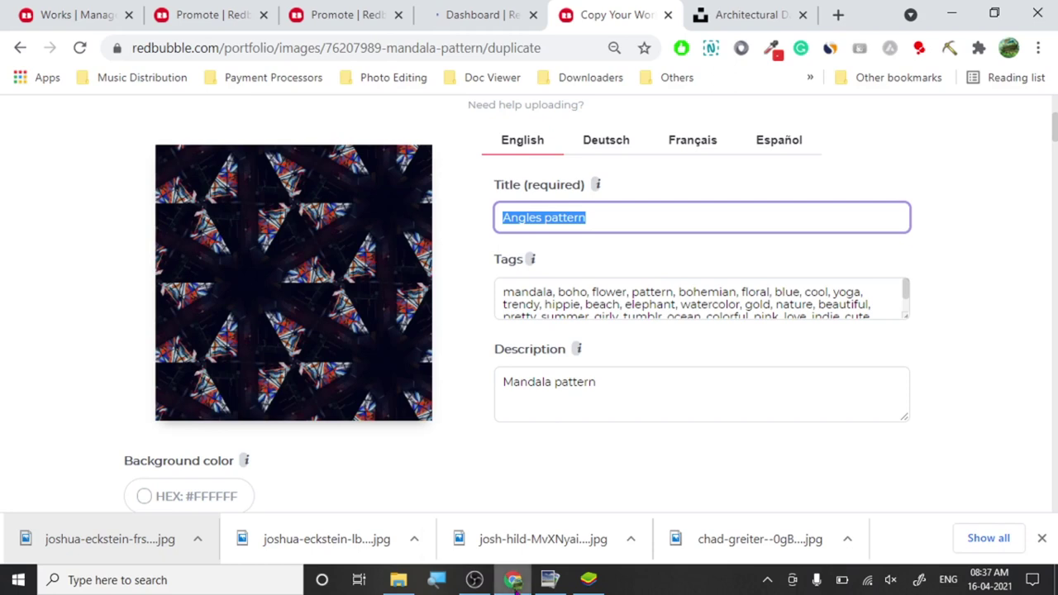
pyautogui.click(543, 385)
pyautogui.hotkey('ctrl', 'a')
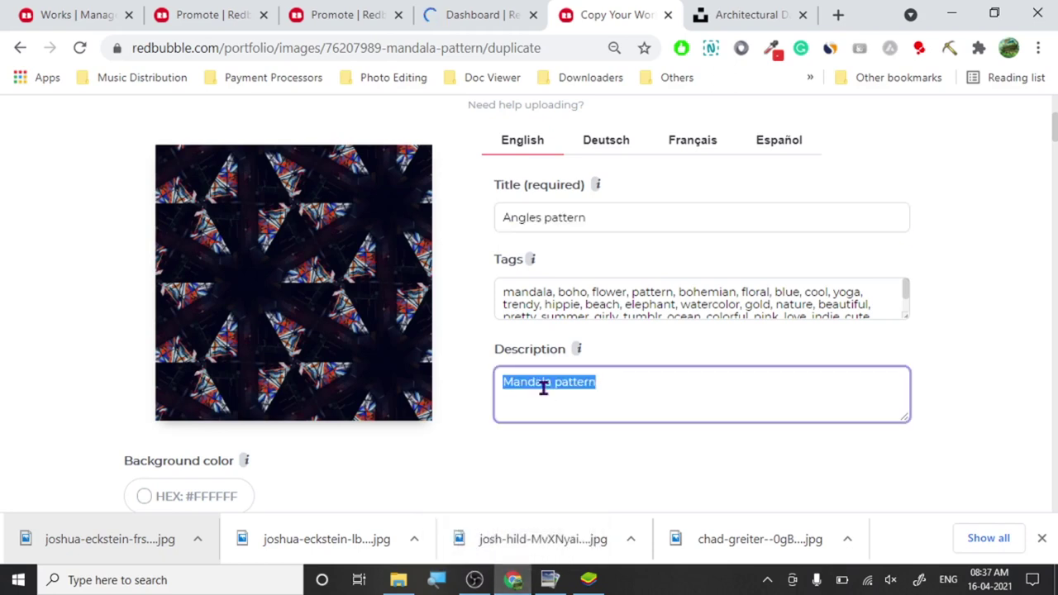
pyautogui.hotkey('ctrl', 'v')
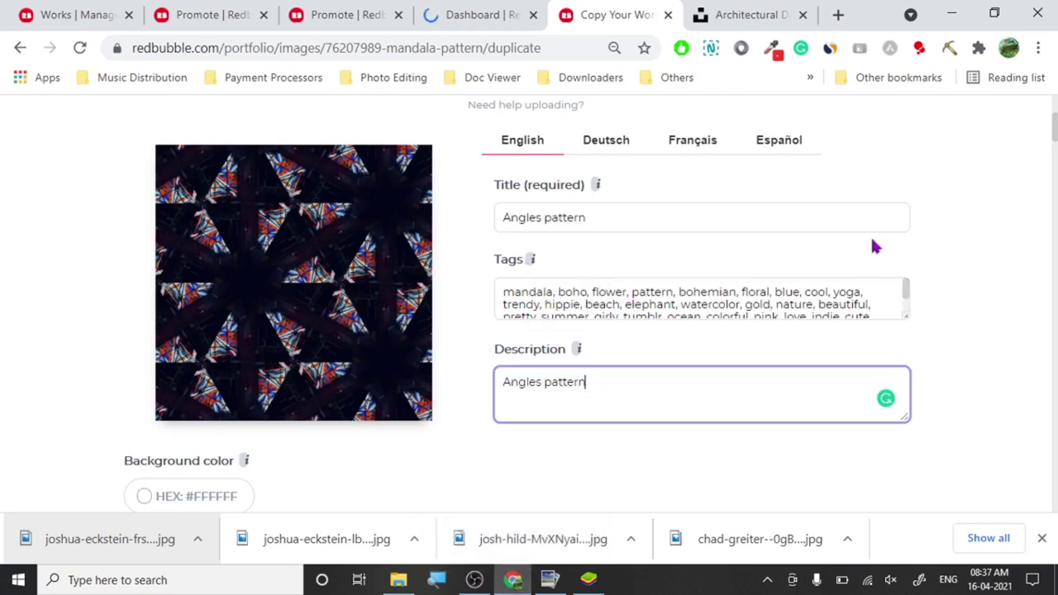
pyautogui.click(921, 49)
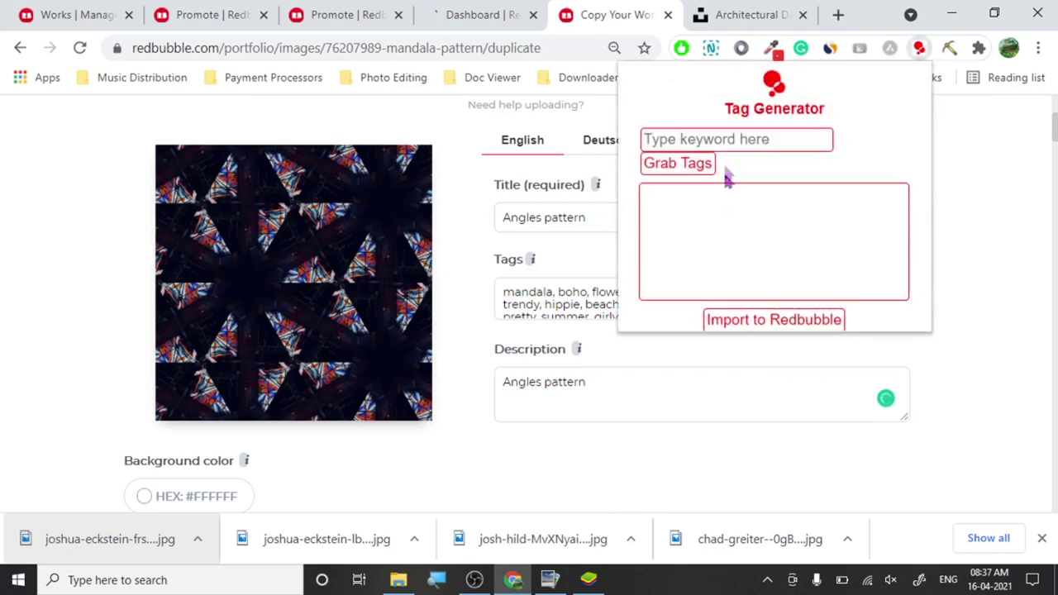
pyautogui.click(724, 142)
pyautogui.hotkey('ctrl', 'v')
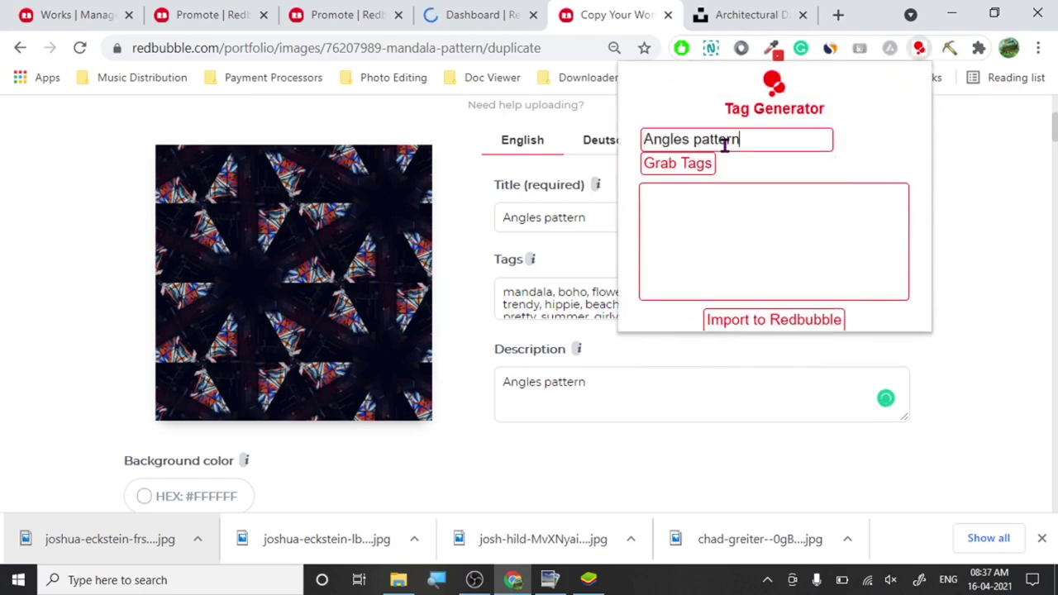
pyautogui.click(703, 164)
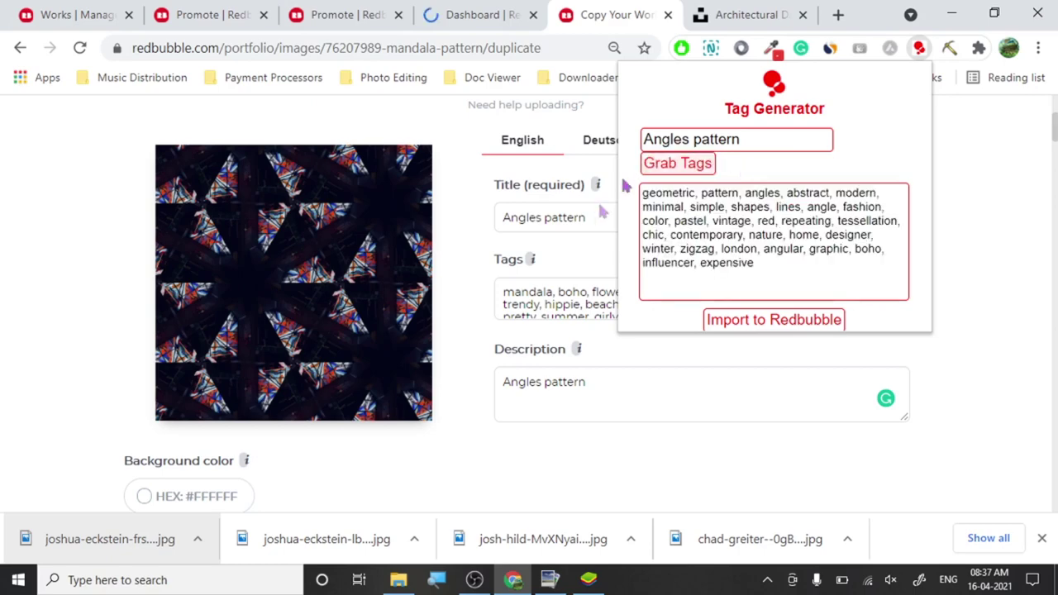
pyautogui.click(524, 217)
pyautogui.doubleClick(525, 217)
pyautogui.rightClick(524, 218)
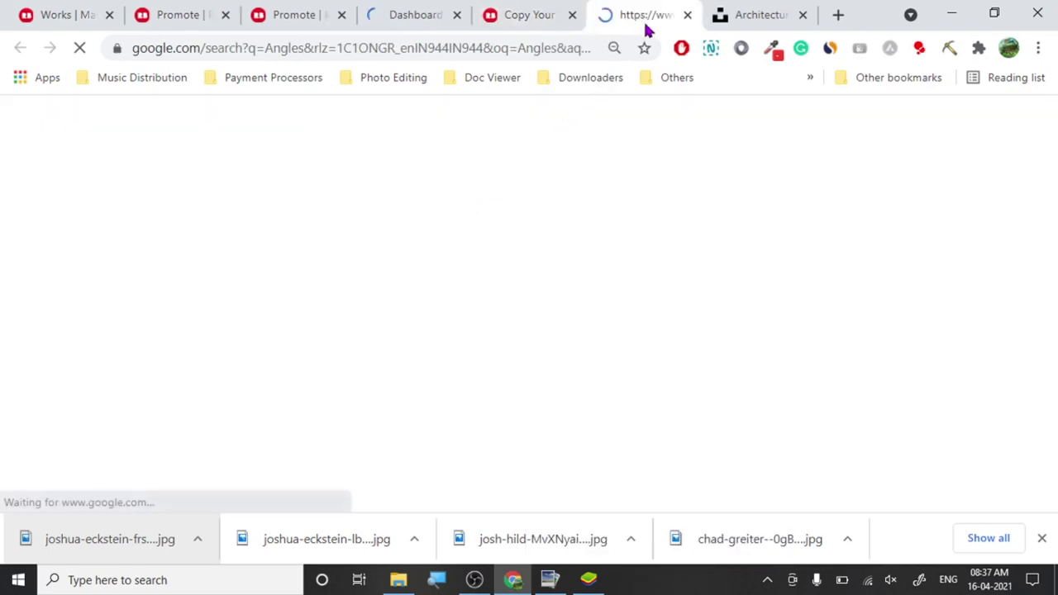
pyautogui.click(687, 15)
pyautogui.click(1035, 203)
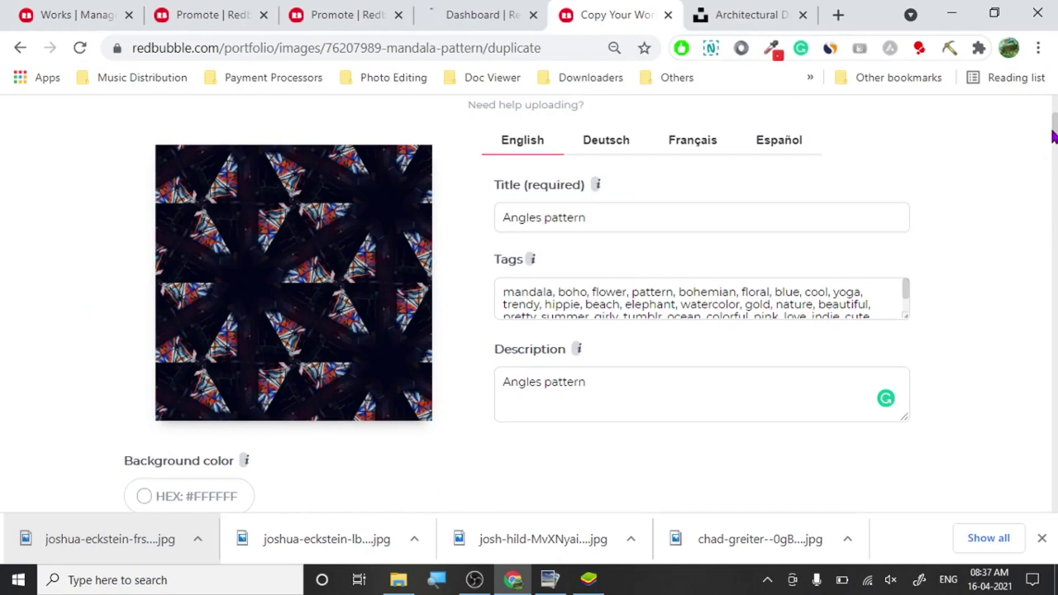
# Generate tags for the keyword Angles pattern and import them into the stained-glass artwork, replacing its copied mandala tags.
pyautogui.click(920, 48)
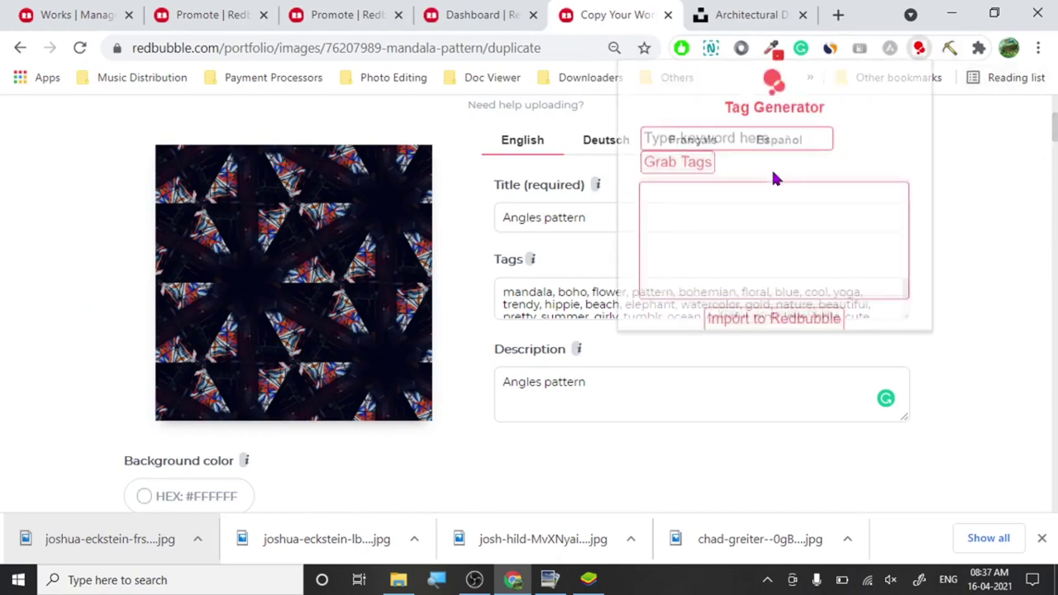
pyautogui.rightClick(766, 147)
pyautogui.click(810, 291)
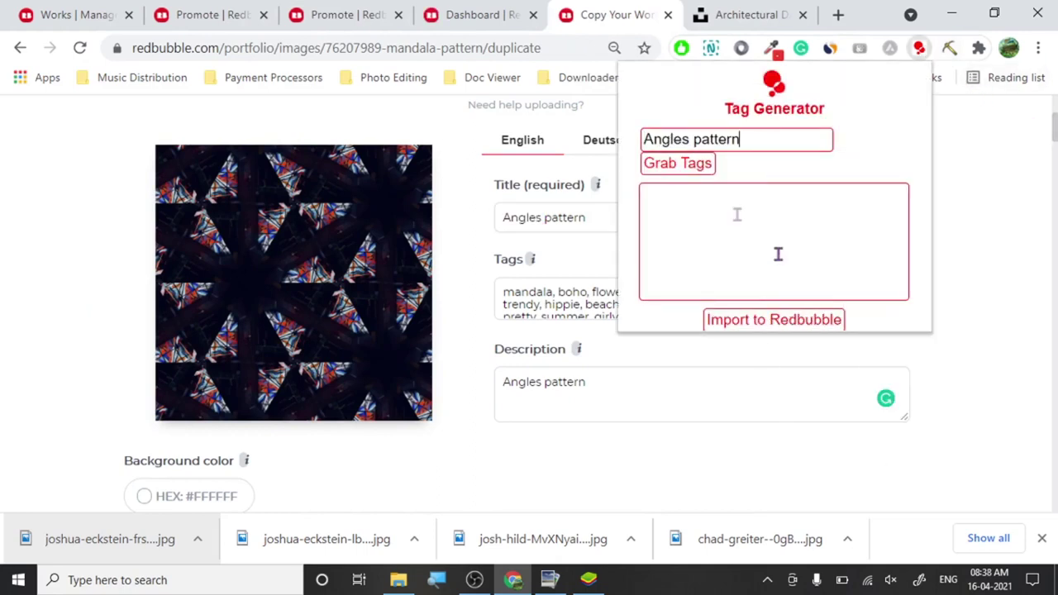
pyautogui.click(709, 167)
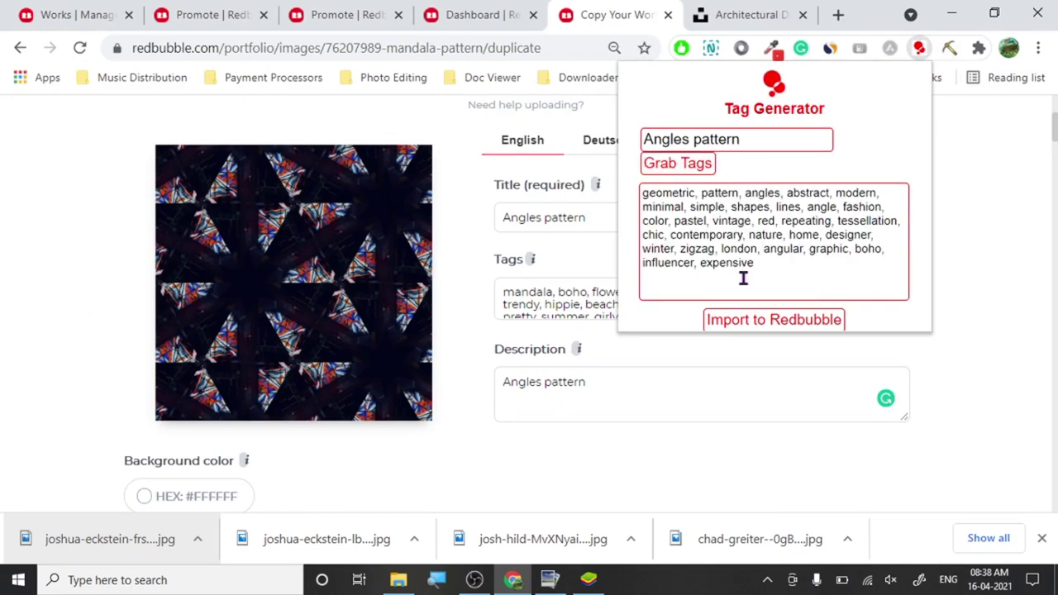
pyautogui.click(752, 324)
pyautogui.click(620, 152)
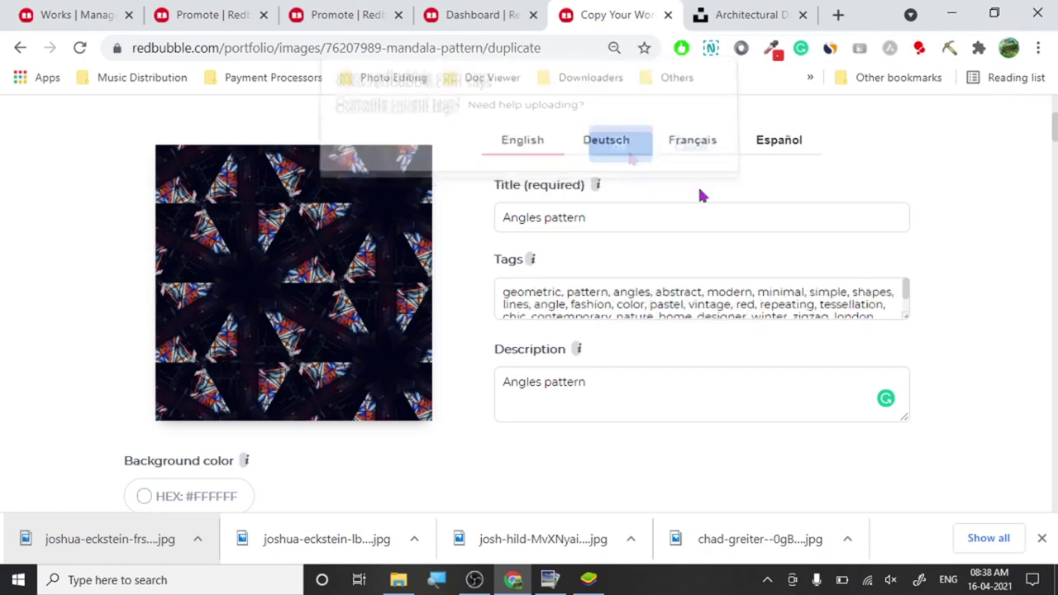
# Examine the stained-glass pattern's placement on Phone Cases & Skins and its previews on the other products.
pyautogui.moveTo(1055, 131); pyautogui.dragTo(1055, 207)
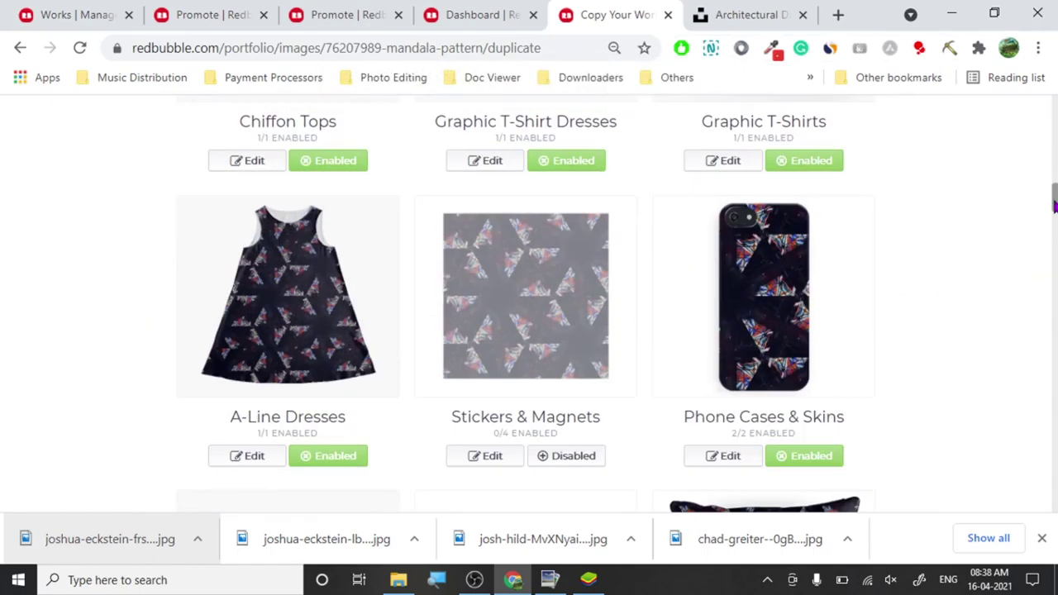
pyautogui.click(722, 457)
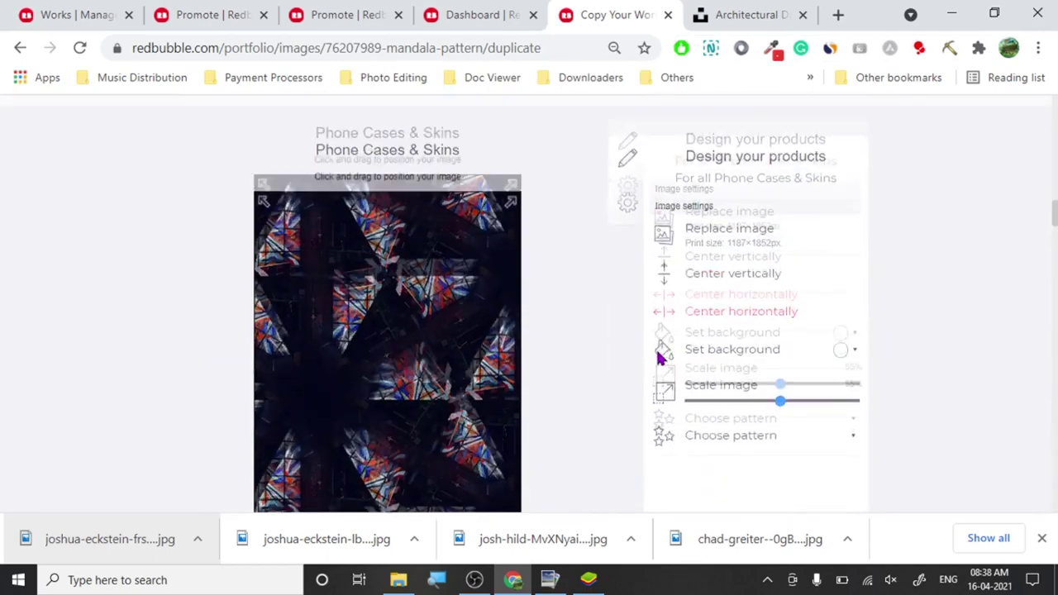
pyautogui.click(708, 481)
pyautogui.scroll(-15, 990, 308)
pyautogui.scroll(-10, 985, 303)
pyautogui.scroll(6, 985, 303)
pyautogui.scroll(5, 984, 305)
pyautogui.scroll(-10, 984, 304)
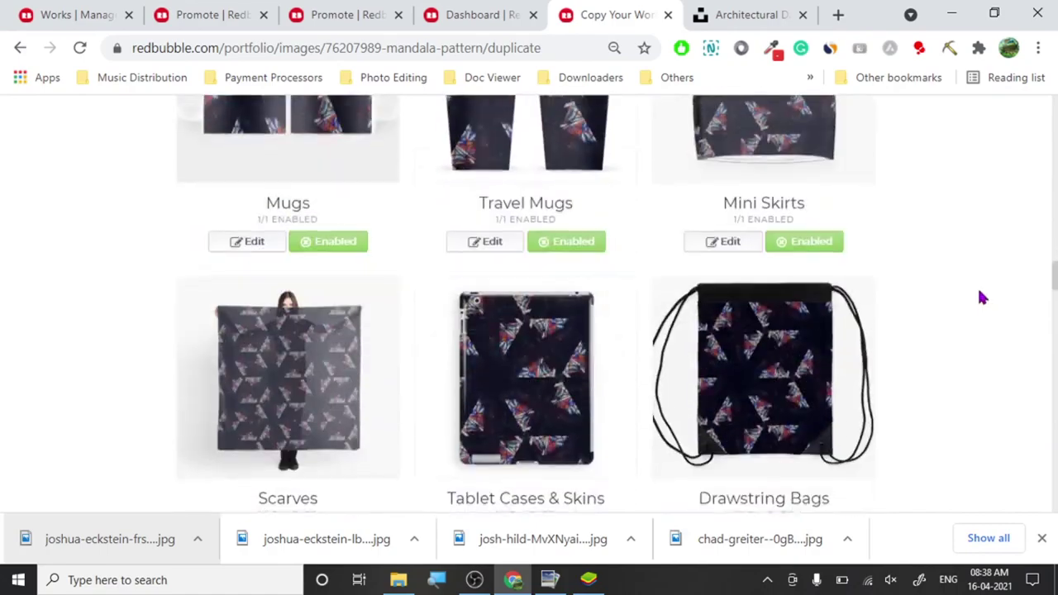
# Confirm the right to sell products with the Angles pattern artwork and save the work.
pyautogui.scroll(-15, 982, 295)
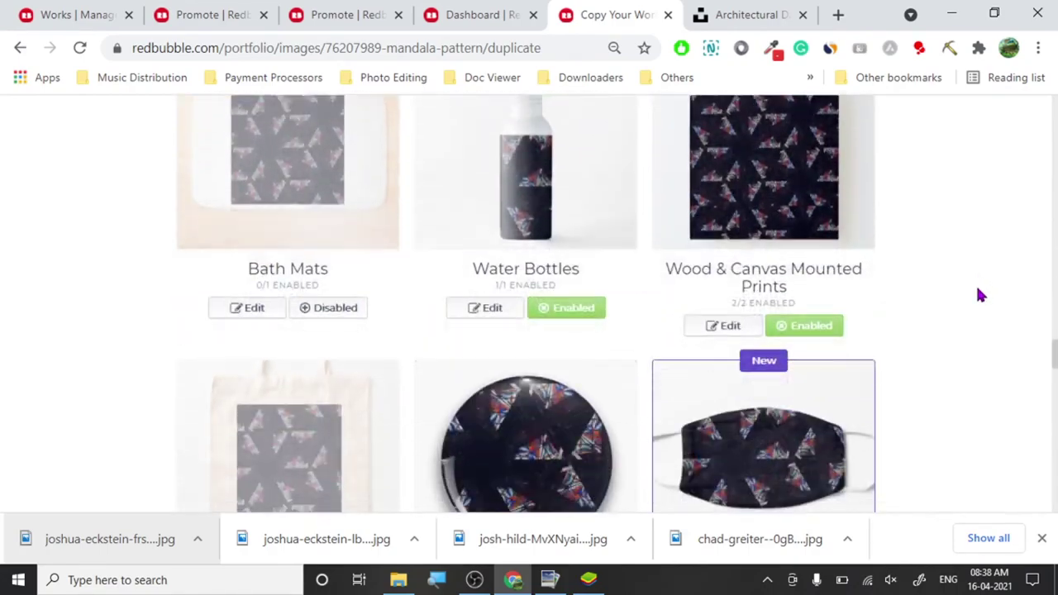
pyautogui.scroll(-8, 980, 294)
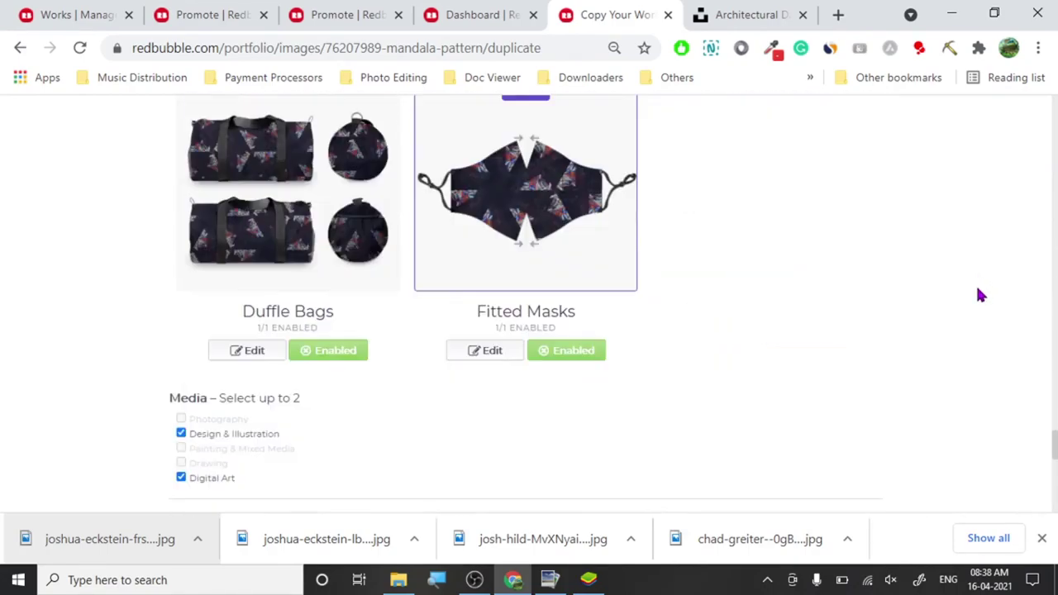
pyautogui.click(345, 308)
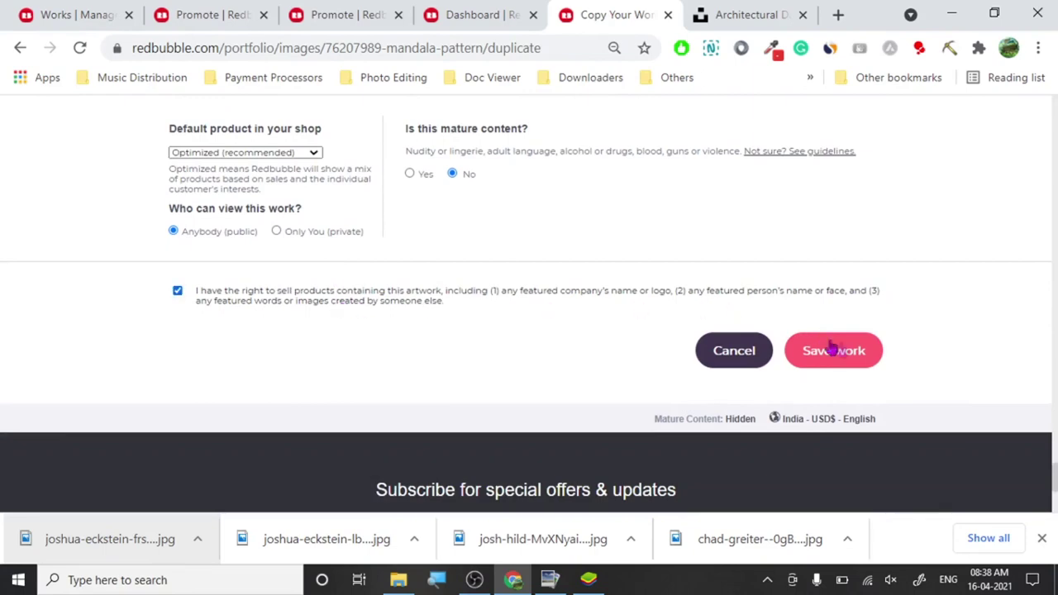
pyautogui.click(813, 348)
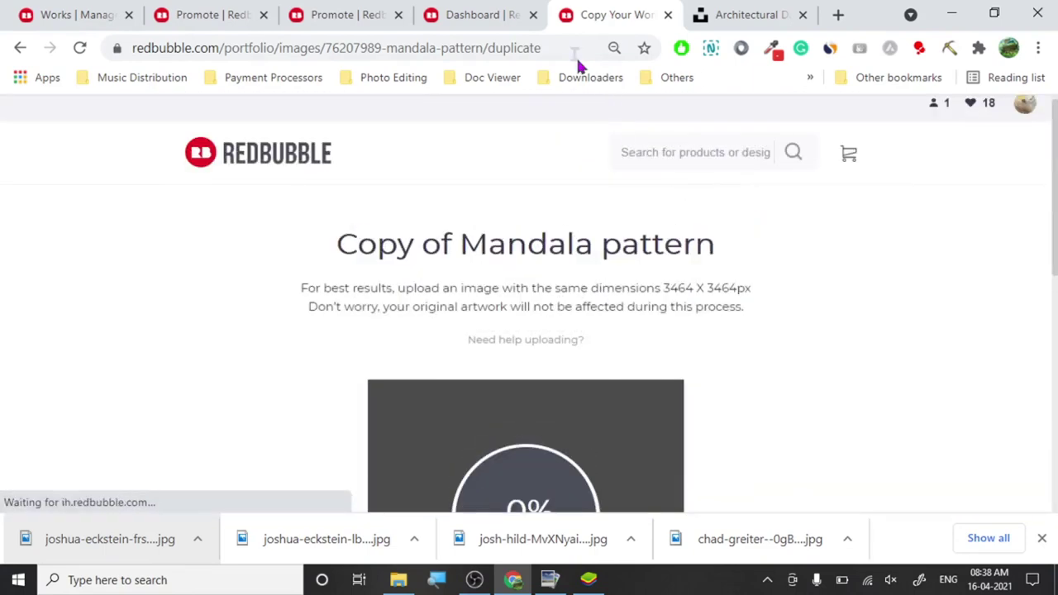
# Review the published grey Mandala pattern's promote page, checking its previews on masks, clothing, laptop, tablet and phone products.
pyautogui.click(472, 10)
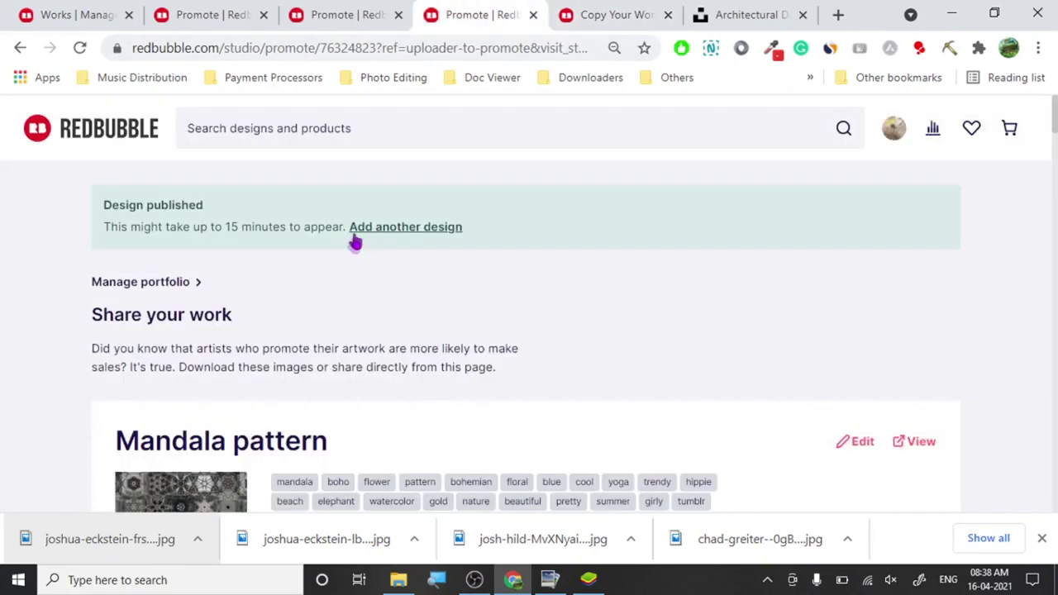
pyautogui.scroll(-10, 416, 331)
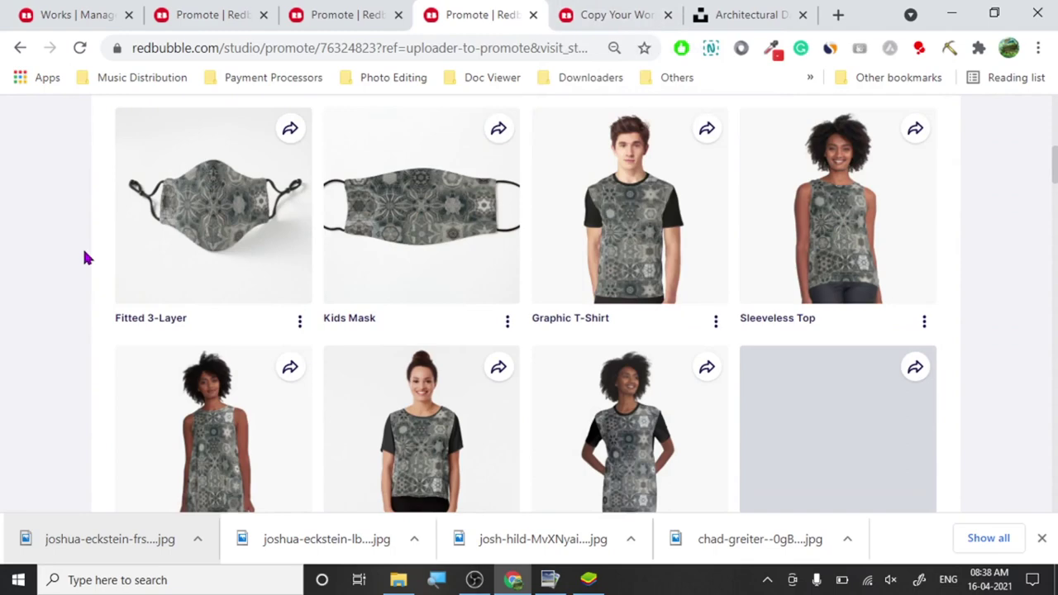
pyautogui.scroll(-2, 85, 258)
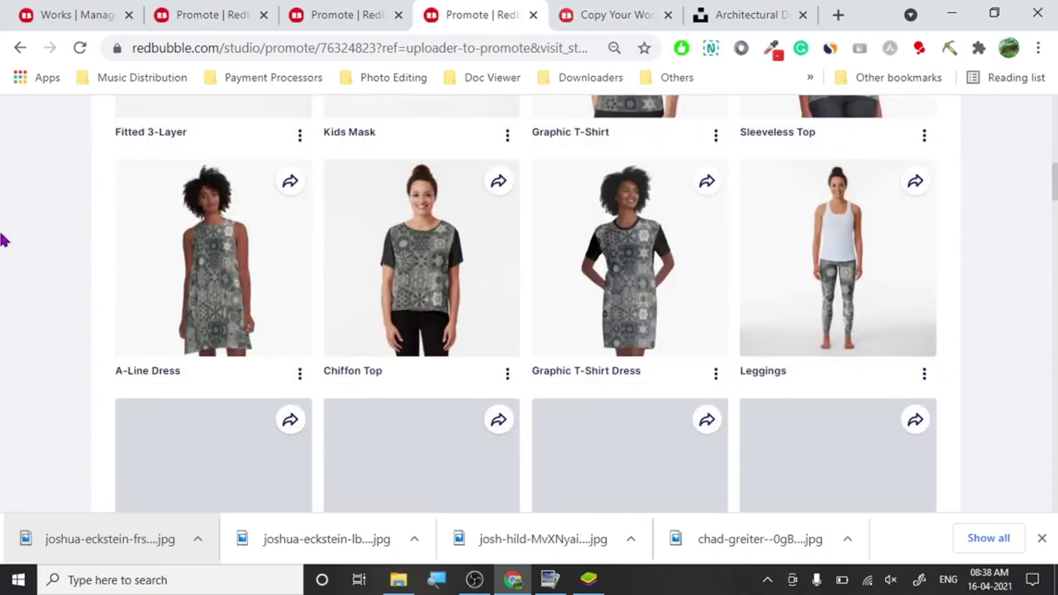
pyautogui.scroll(-2, 3, 240)
pyautogui.scroll(1, 3, 240)
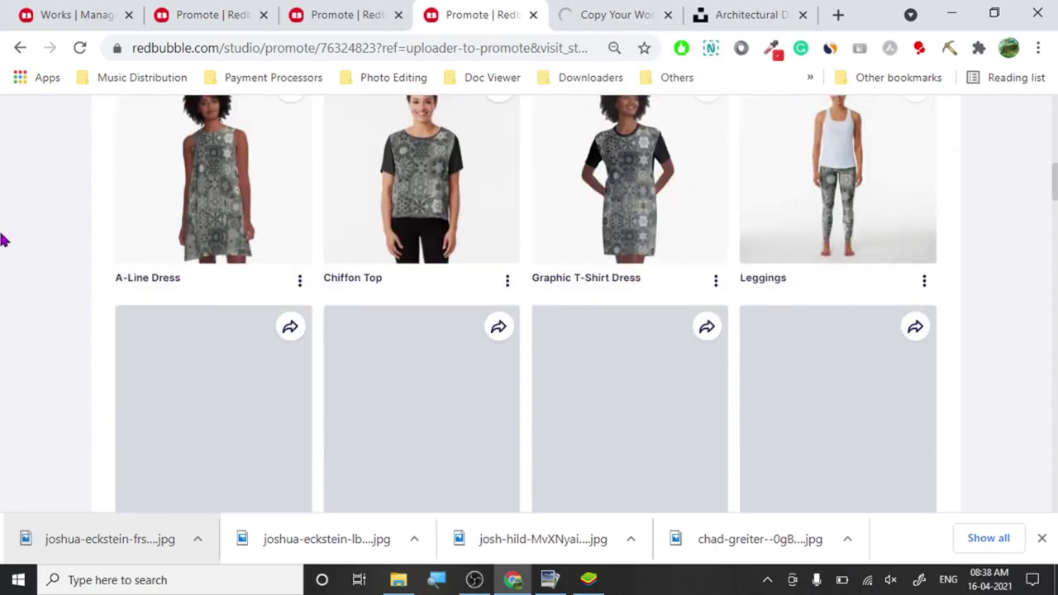
pyautogui.scroll(-3, 3, 240)
pyautogui.scroll(-1, 2, 240)
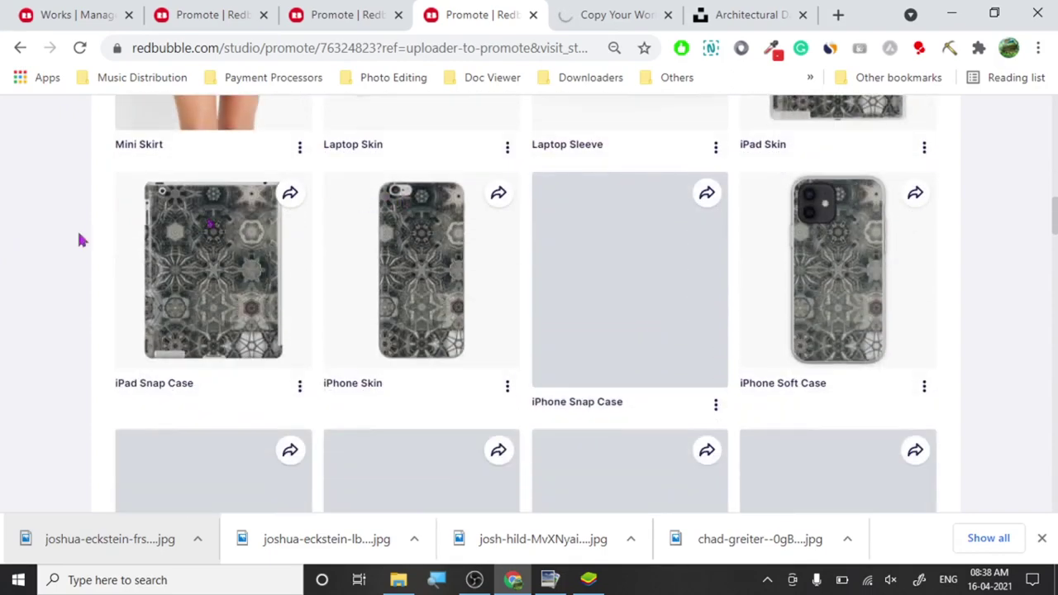
pyautogui.scroll(-2, 38, 295)
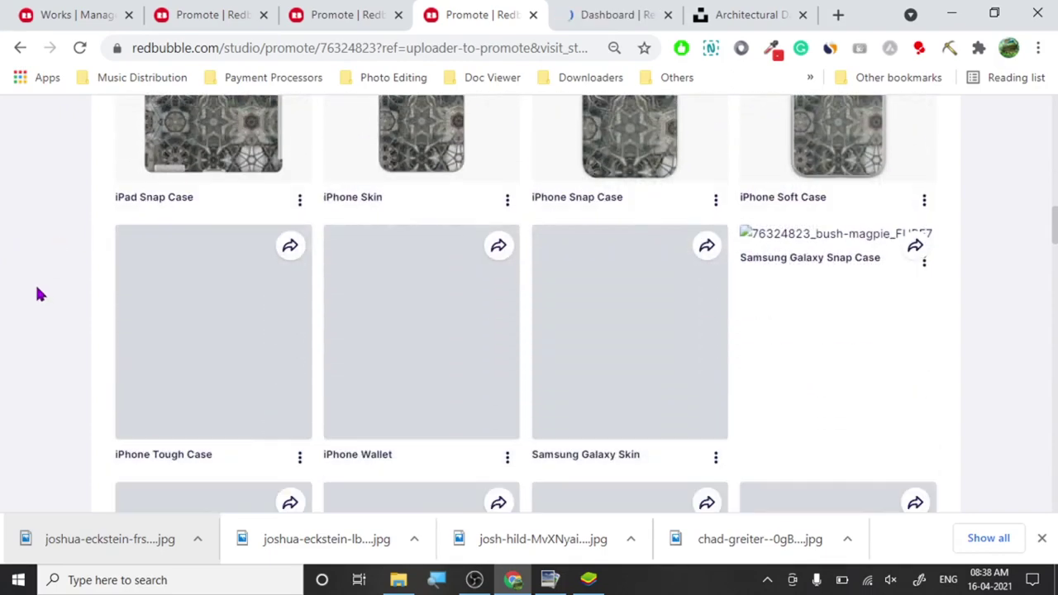
# Compare the product previews on the promote pages of the other grey mandala, the Mandala pattern and the red colorful mandala.
pyautogui.click(299, 10)
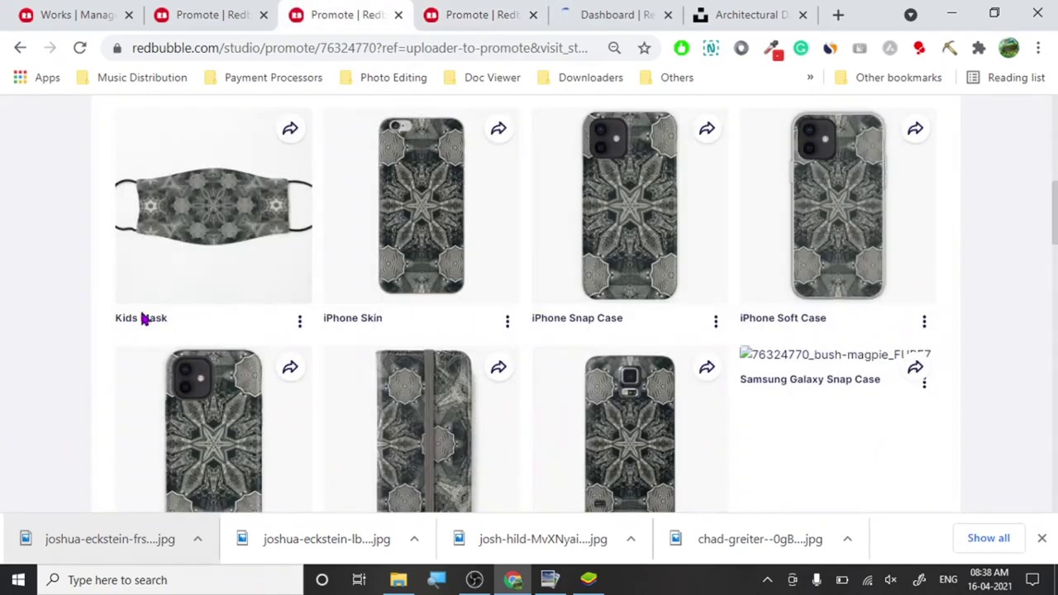
pyautogui.scroll(-3, 58, 306)
pyautogui.scroll(-1, 58, 306)
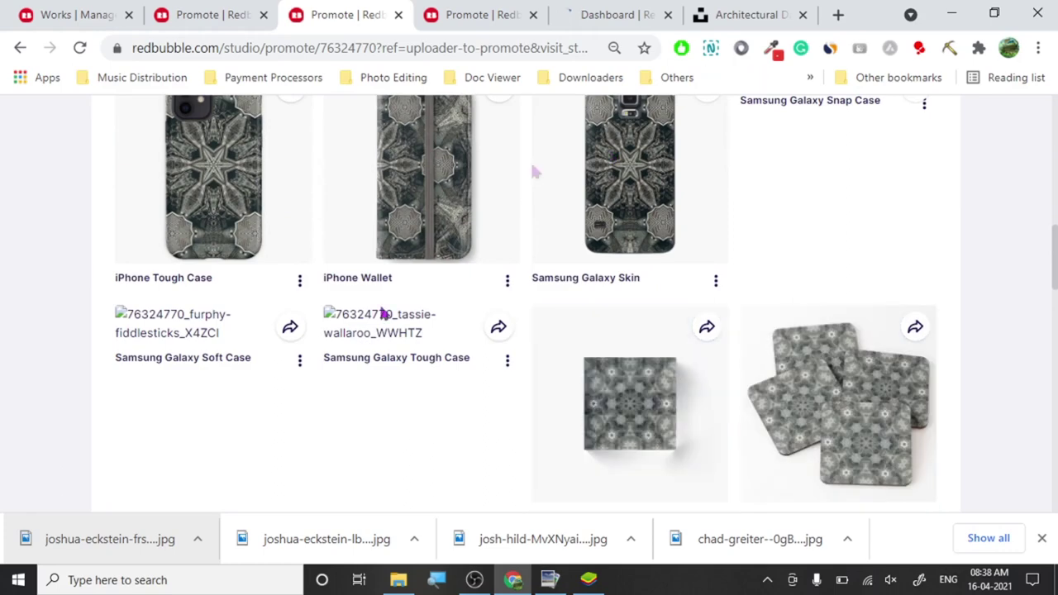
pyautogui.click(488, 14)
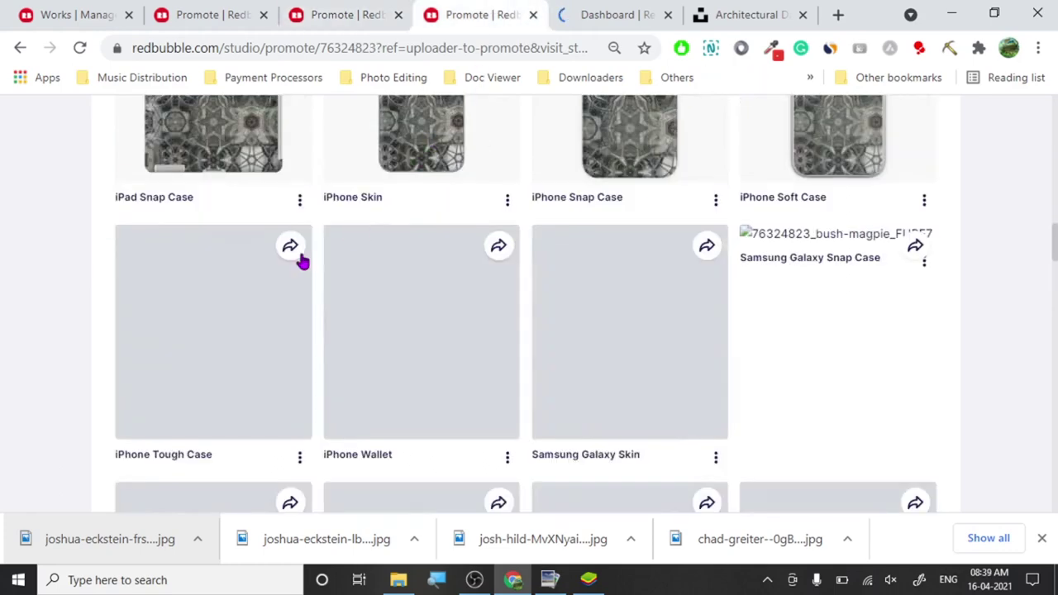
pyautogui.scroll(3, 301, 262)
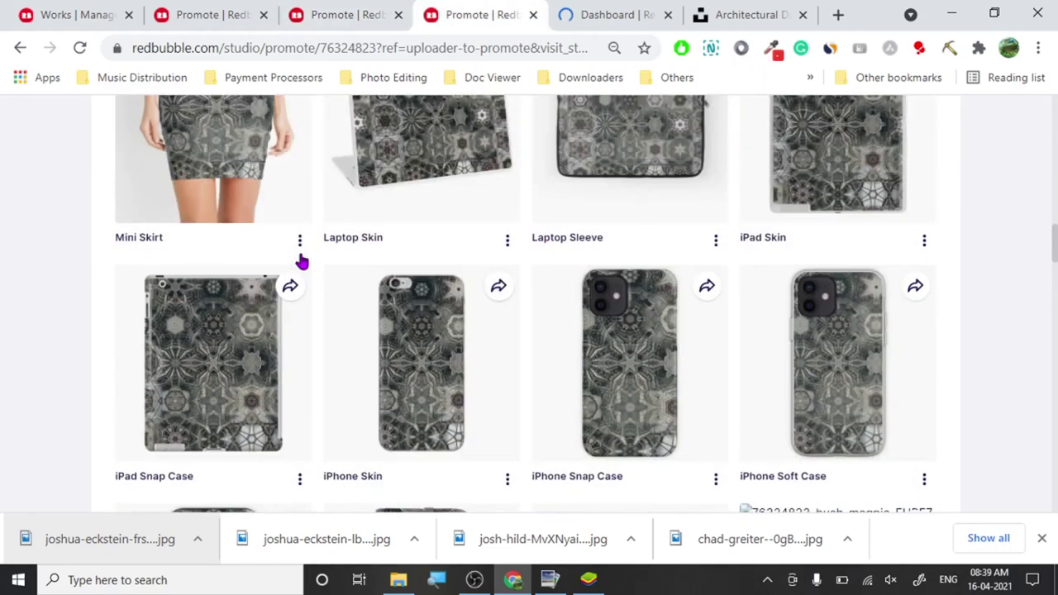
pyautogui.click(222, 8)
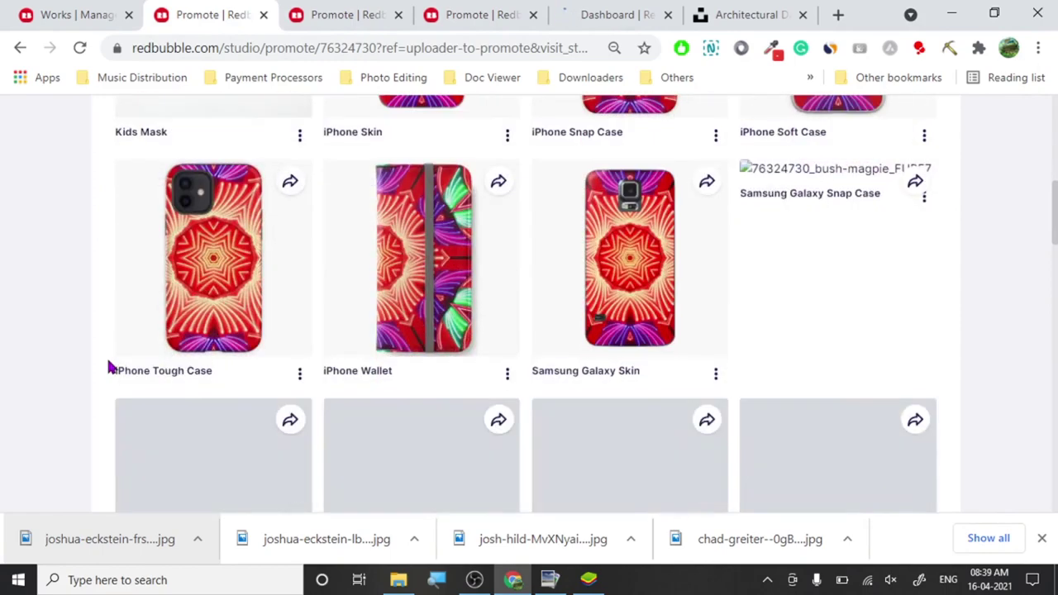
pyautogui.scroll(-3, 108, 368)
pyautogui.click(620, 10)
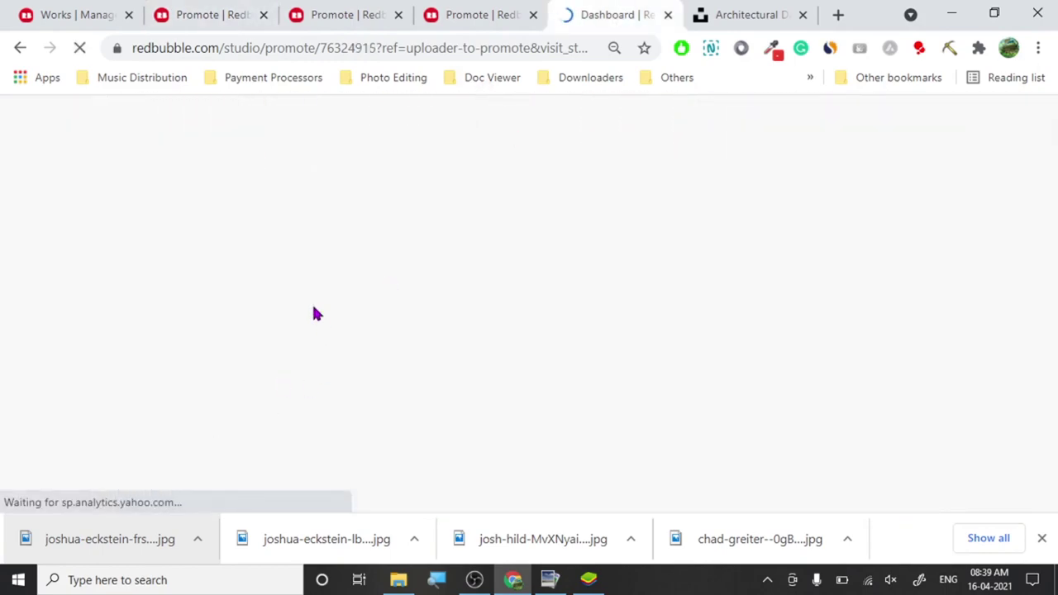
pyautogui.click(201, 9)
pyautogui.scroll(3, 533, 337)
pyautogui.scroll(5, 533, 339)
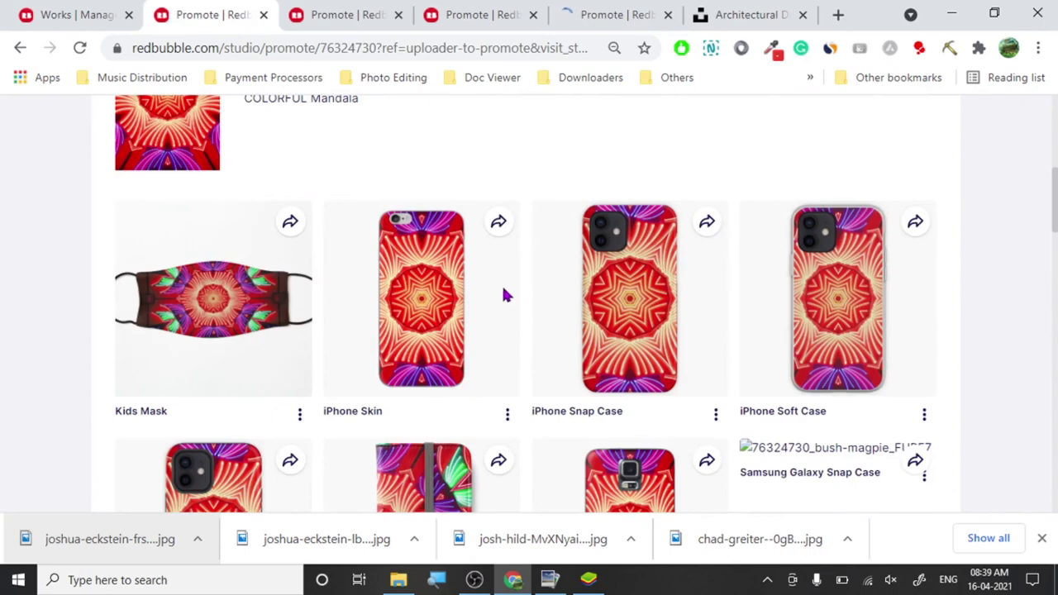